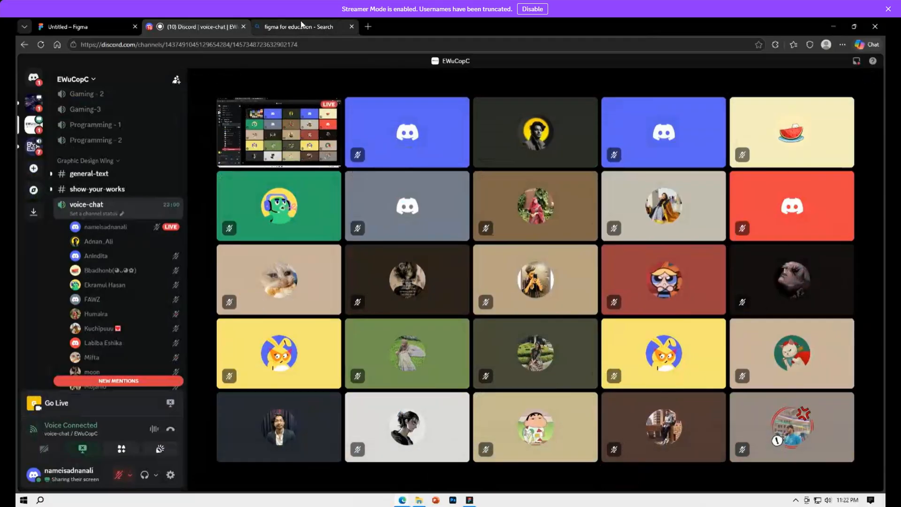
Switch to the browser tab with the untitled Figma design file
{"action": "left_click", "coordinate": [119, 24]}
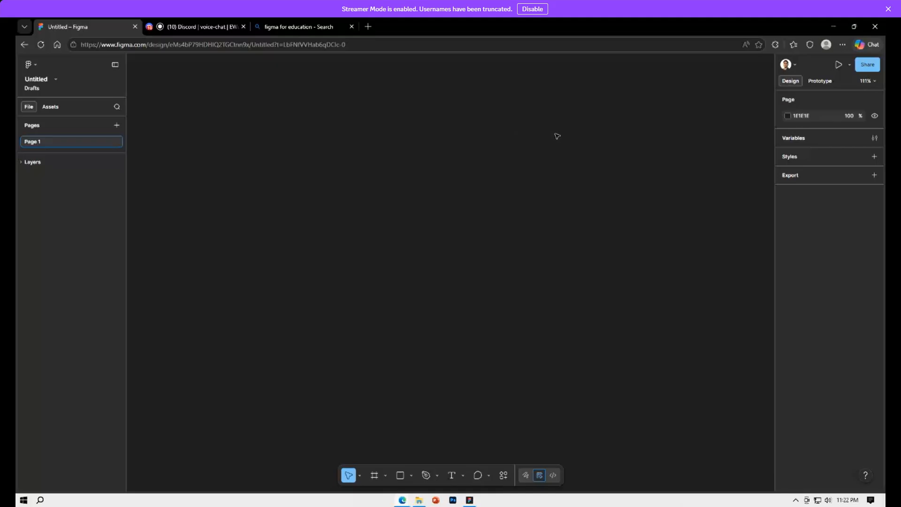
{"action": "scroll", "coordinate": [361, 148], "scroll_direction": "up", "scroll_amount": 1}
{"action": "key", "text": "ctrl+plus"}
{"action": "key", "text": "ctrl+plus"}
{"action": "key", "text": "ctrl+plus"}
{"action": "key", "text": "ctrl+plus"}
{"action": "key", "text": "ctrl+plus"}
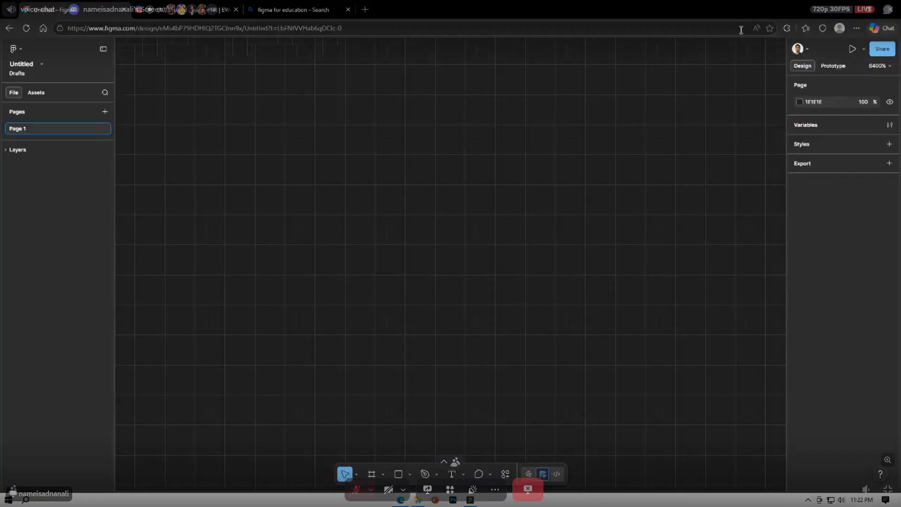
{"action": "scroll", "coordinate": [686, 197], "scroll_direction": "down", "scroll_amount": 5}
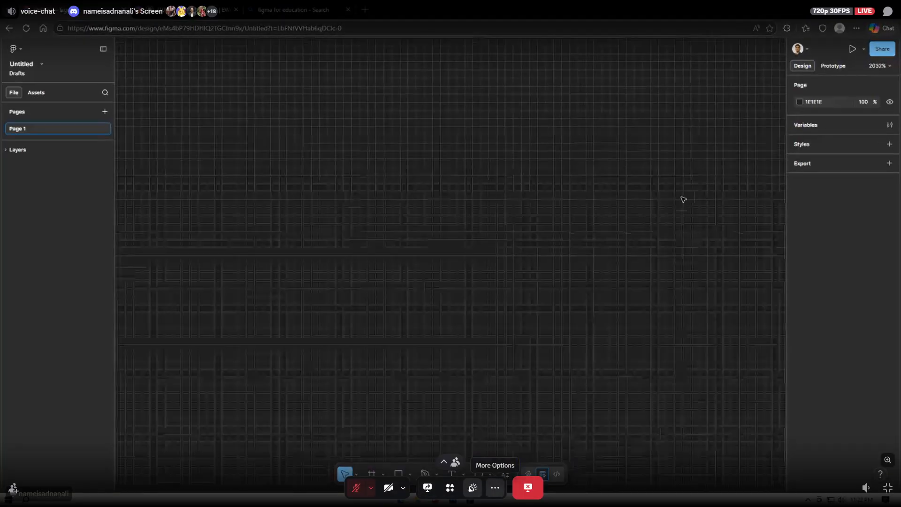
{"action": "scroll", "coordinate": [690, 201], "scroll_direction": "down", "scroll_amount": 3}
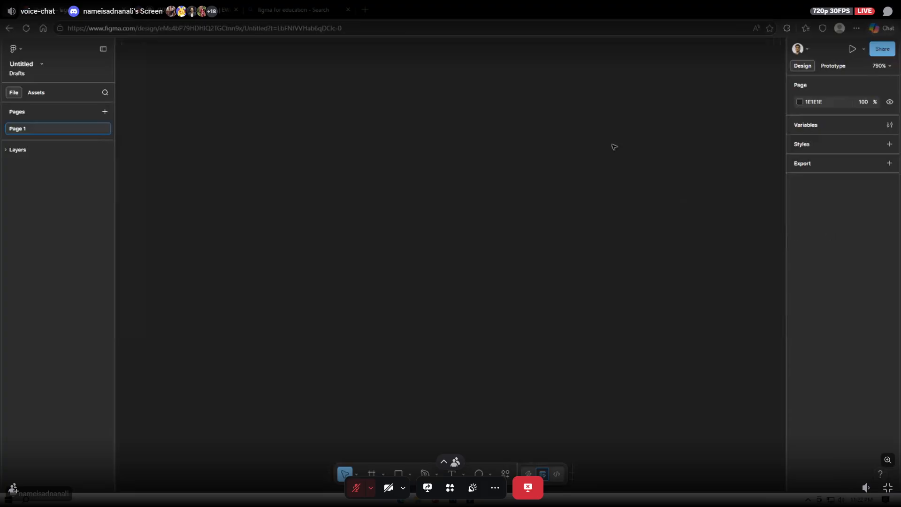
Leave full screen, set Discord's voice output device to Speakers (2- High Definition Audio Device) and reopen the shared screen stream
{"action": "key", "text": "Escape"}
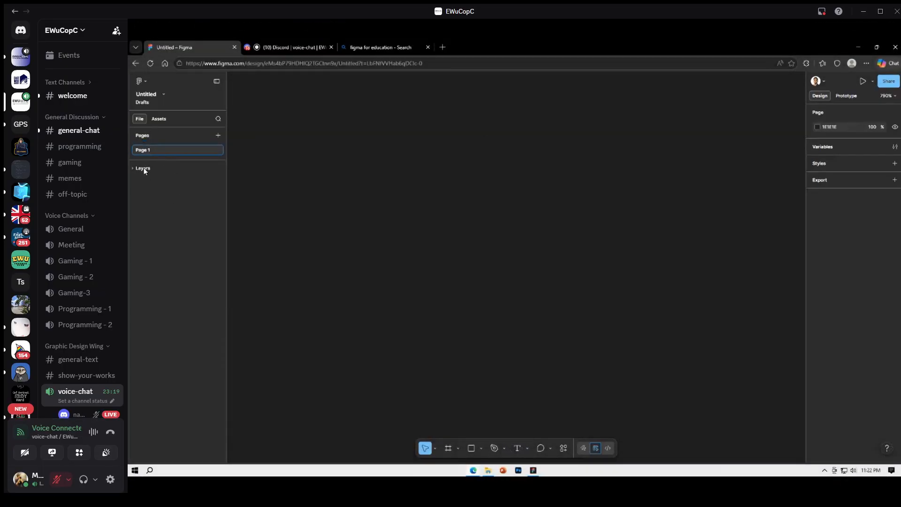
{"action": "left_click", "coordinate": [94, 479]}
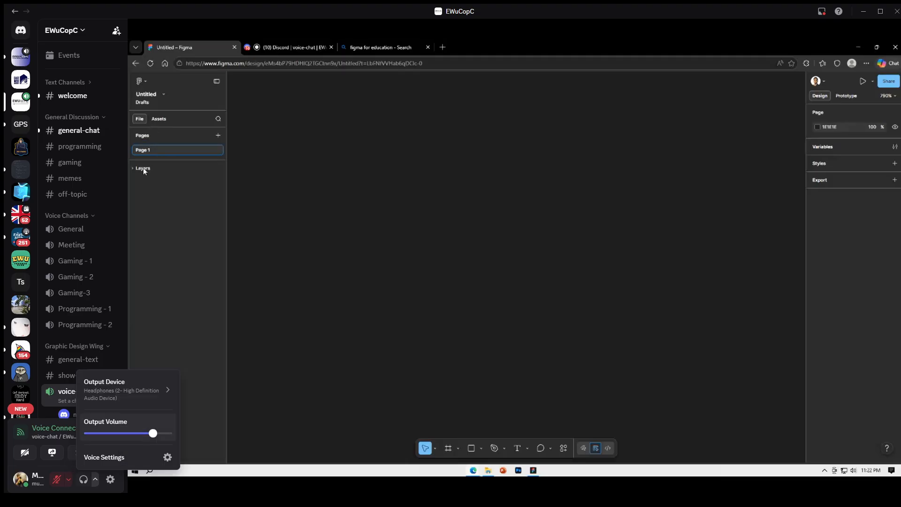
{"action": "mouse_move", "coordinate": [136, 390]}
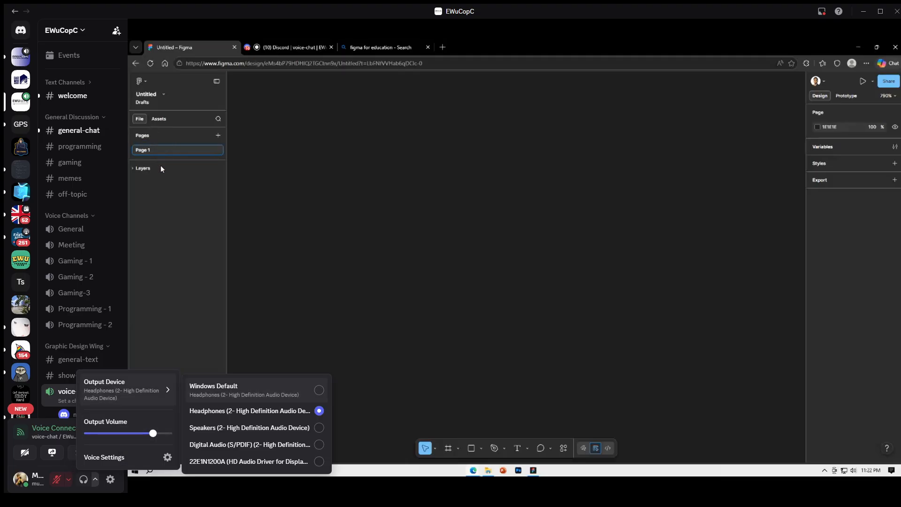
{"action": "left_click", "coordinate": [305, 428]}
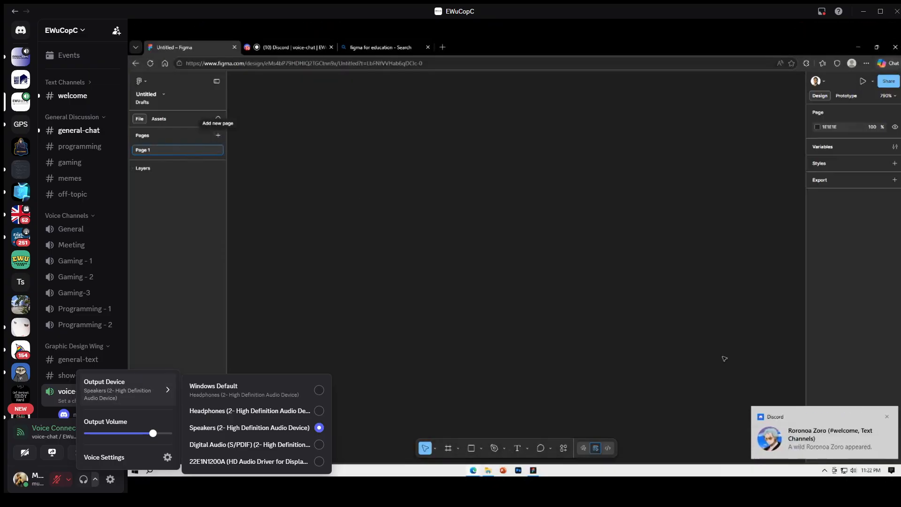
{"action": "left_click", "coordinate": [366, 343]}
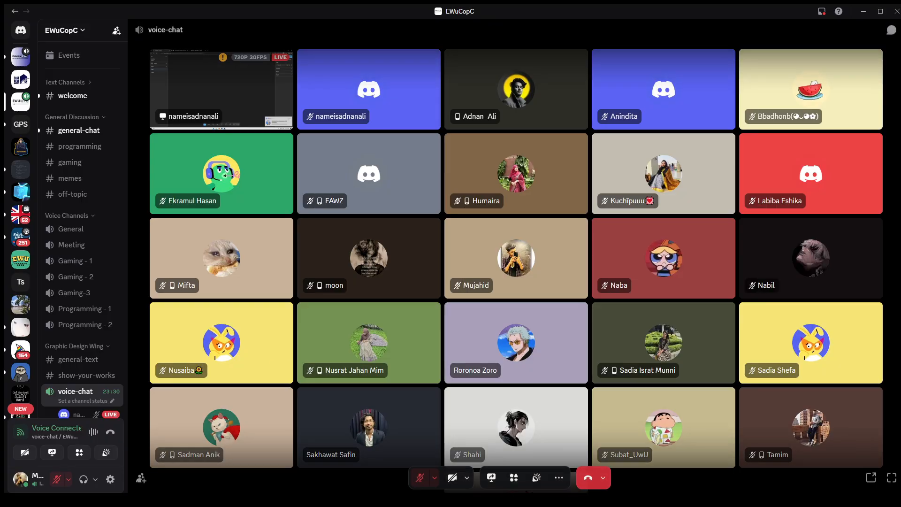
{"action": "left_click", "coordinate": [221, 89]}
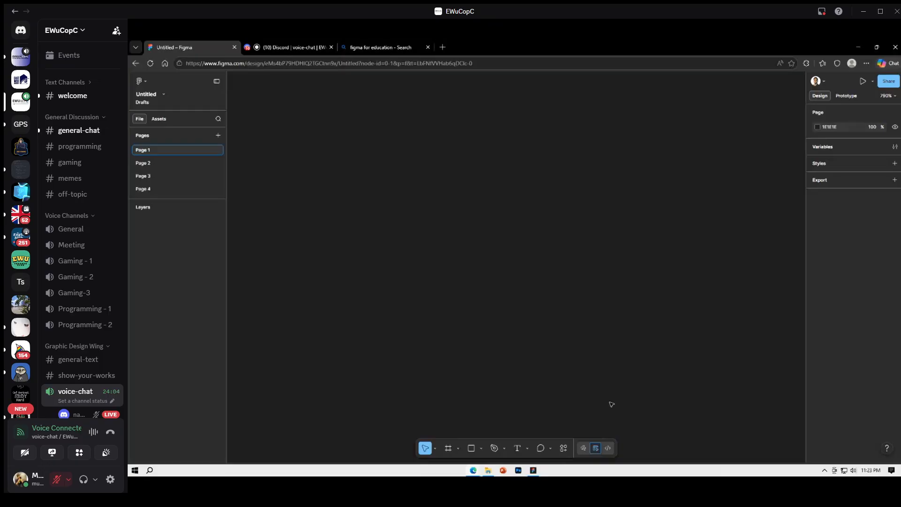
Examine the tool variants offered for the Move, shape, Pen, Text and Comment tools
{"action": "left_click", "coordinate": [435, 449]}
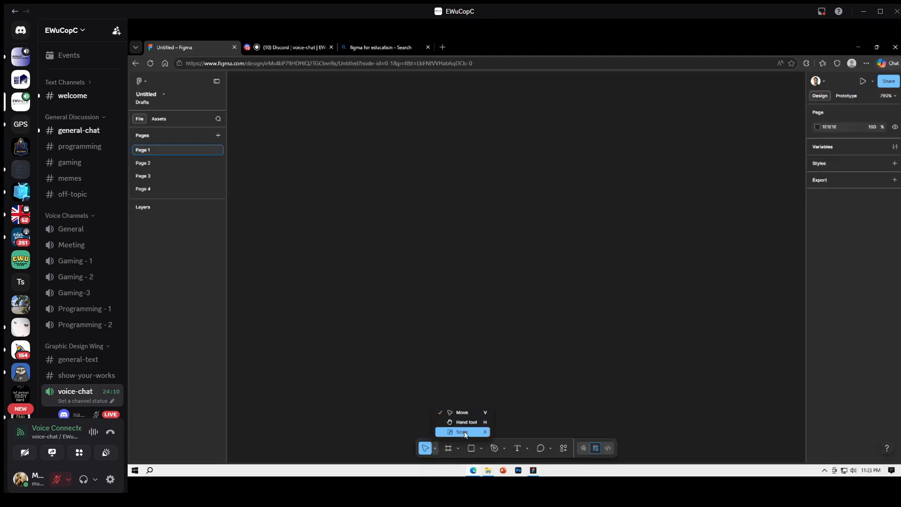
{"action": "left_click", "coordinate": [500, 367]}
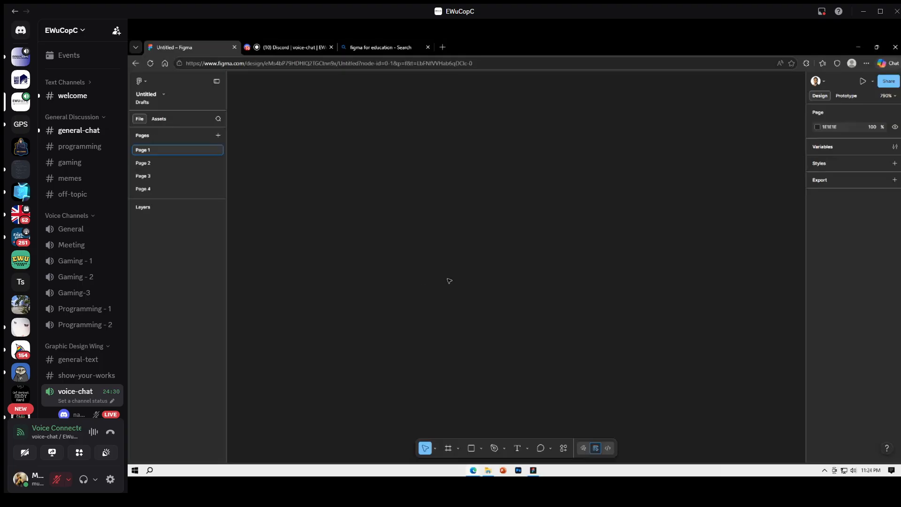
{"action": "left_click", "coordinate": [435, 449]}
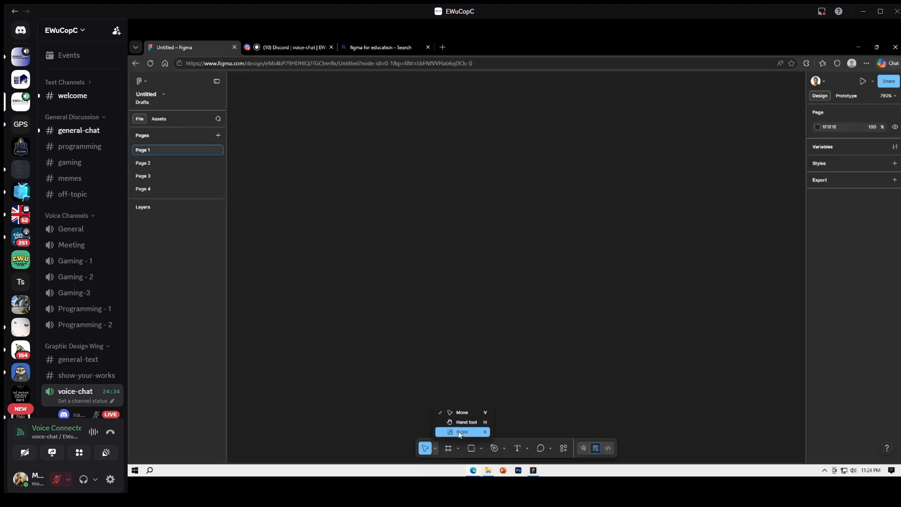
{"action": "left_click", "coordinate": [455, 364]}
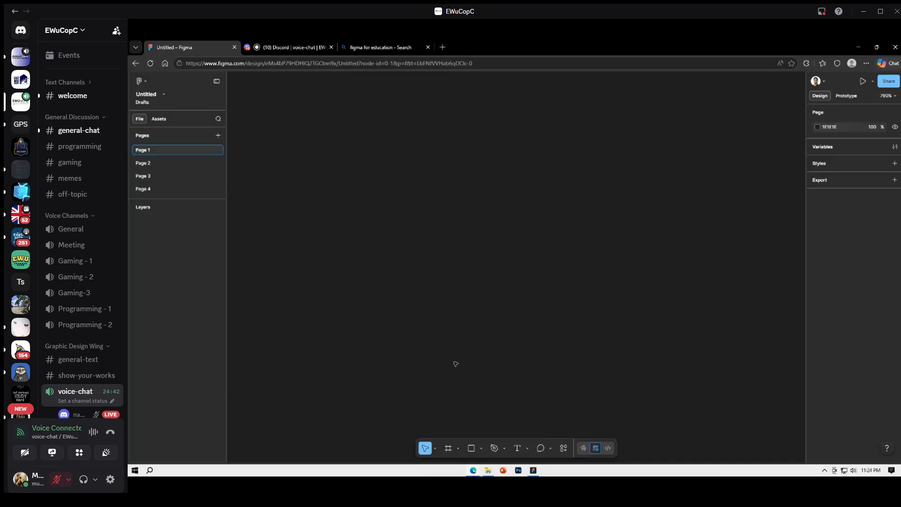
{"action": "left_click", "coordinate": [481, 449]}
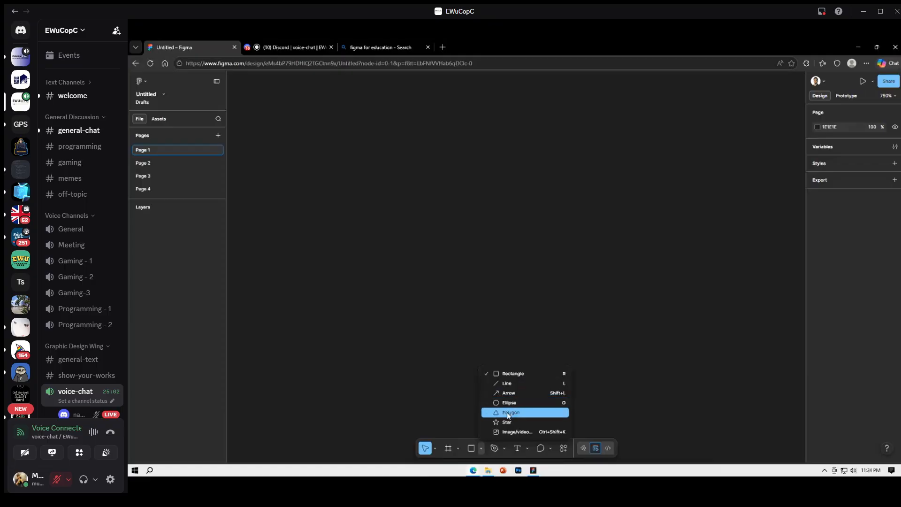
{"action": "left_click", "coordinate": [443, 409]}
{"action": "left_click", "coordinate": [505, 450]}
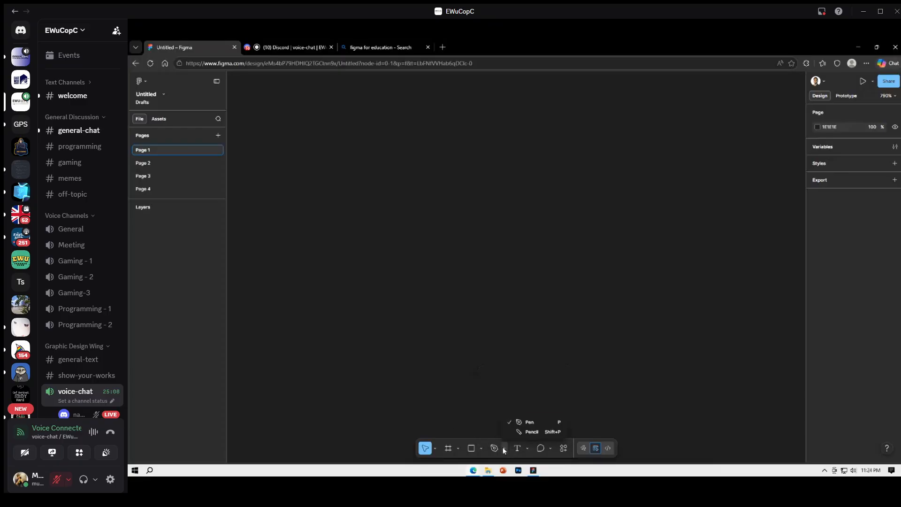
{"action": "left_click", "coordinate": [448, 363]}
{"action": "left_click", "coordinate": [526, 450]}
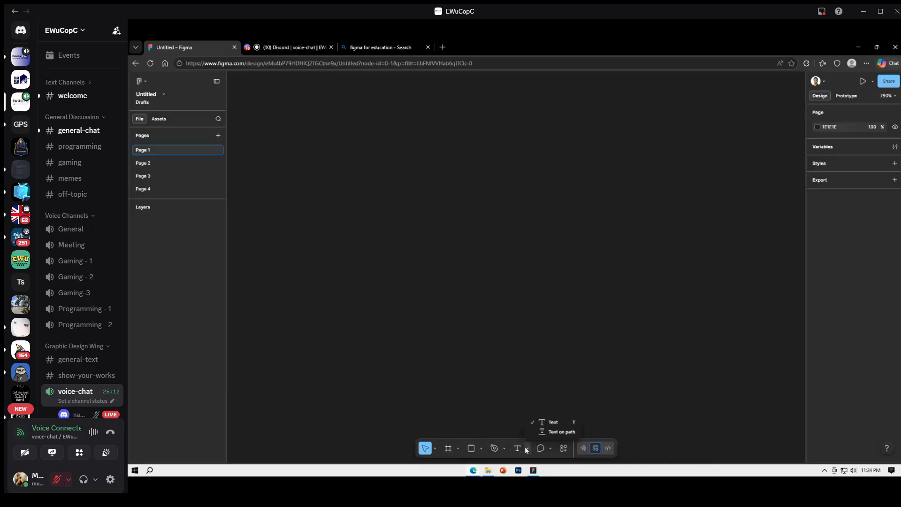
{"action": "left_click", "coordinate": [526, 450]}
{"action": "left_click", "coordinate": [526, 450]}
{"action": "left_click", "coordinate": [495, 376]}
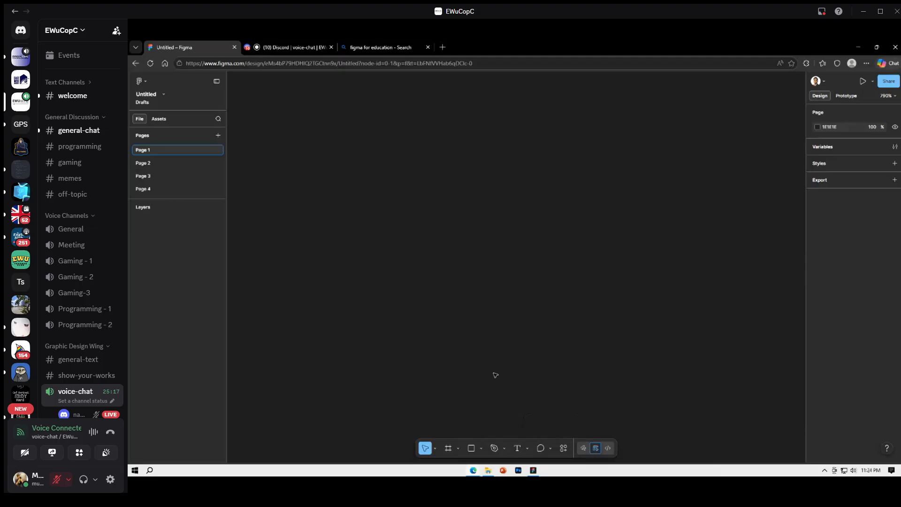
{"action": "left_click", "coordinate": [551, 449]}
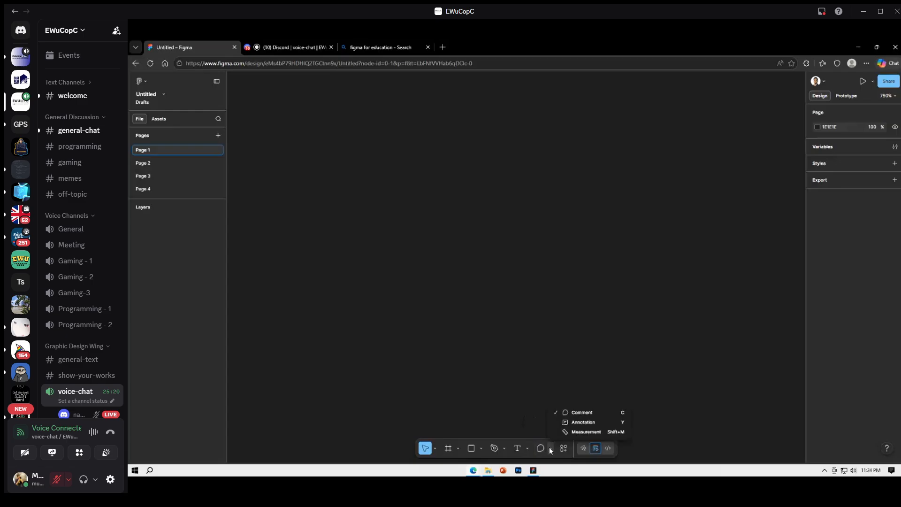
{"action": "left_click", "coordinate": [516, 416]}
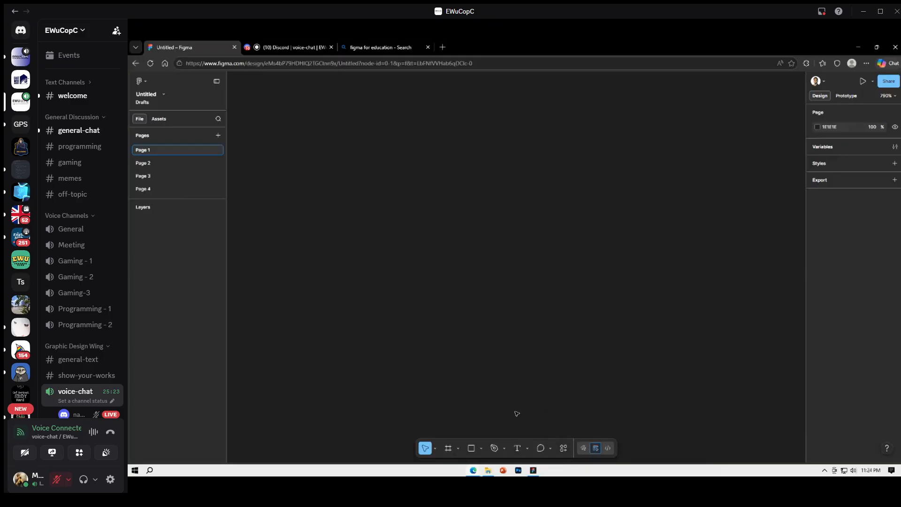
Place a 100 × 100 rectangle on the empty canvas of Page 1
{"action": "left_click", "coordinate": [471, 449]}
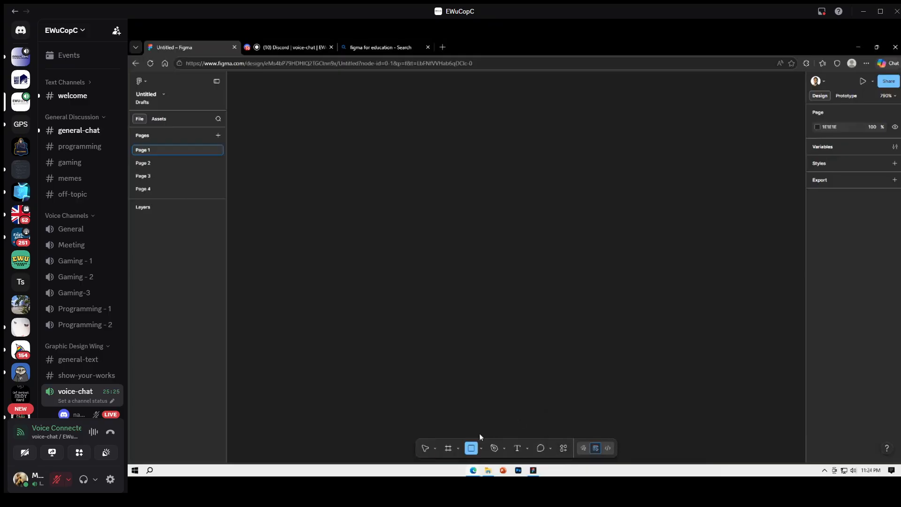
{"action": "left_click", "coordinate": [425, 197]}
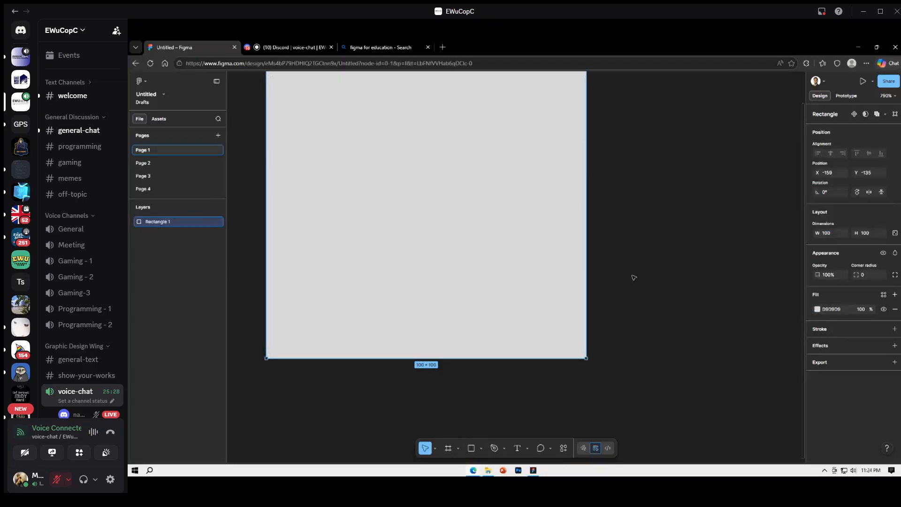
{"action": "left_click", "coordinate": [634, 277]}
{"action": "left_click_drag", "start_coordinate": [610, 285], "coordinate": [638, 320]}
{"action": "scroll", "coordinate": [637, 319], "scroll_direction": "down", "scroll_amount": 3}
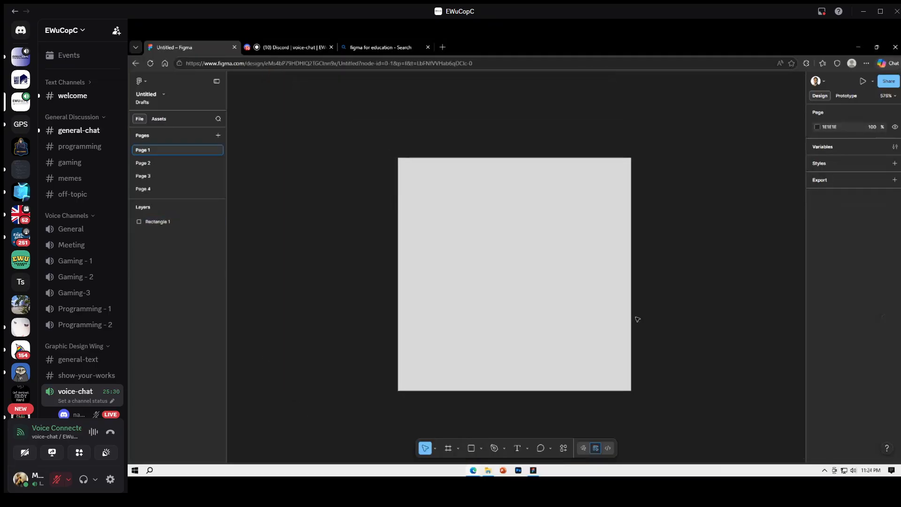
{"action": "left_click", "coordinate": [539, 247]}
{"action": "left_click", "coordinate": [670, 243]}
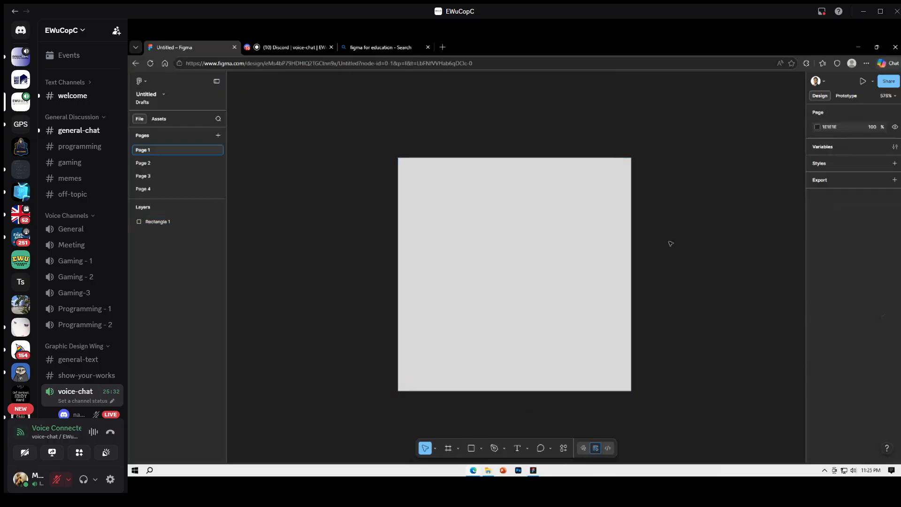
Show the shared screen stream in full screen
{"action": "left_click_drag", "start_coordinate": [668, 241], "coordinate": [622, 239]}
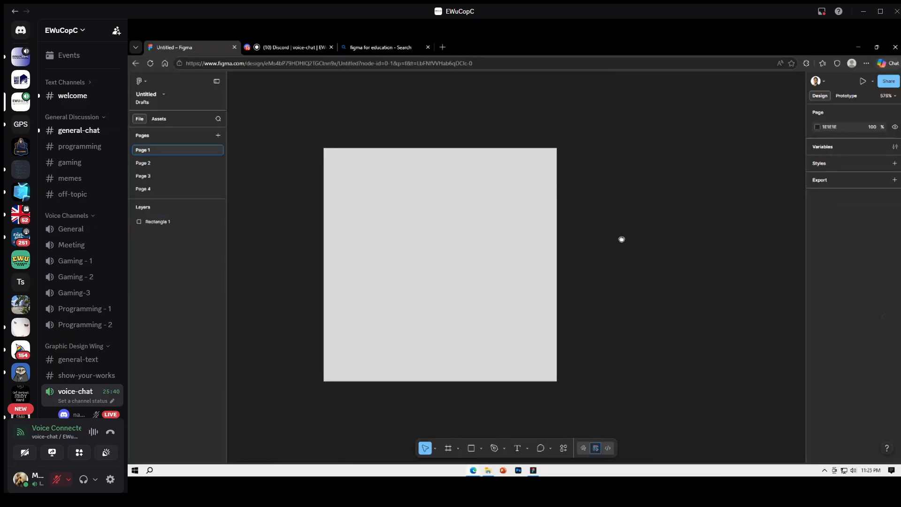
{"action": "left_click_drag", "start_coordinate": [593, 258], "coordinate": [635, 242]}
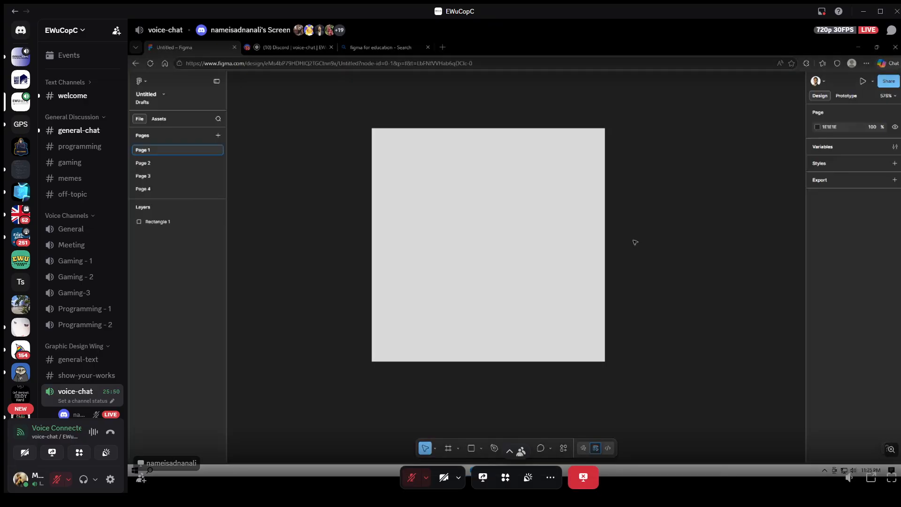
{"action": "scroll", "coordinate": [83, 314], "scroll_direction": "down", "scroll_amount": 3}
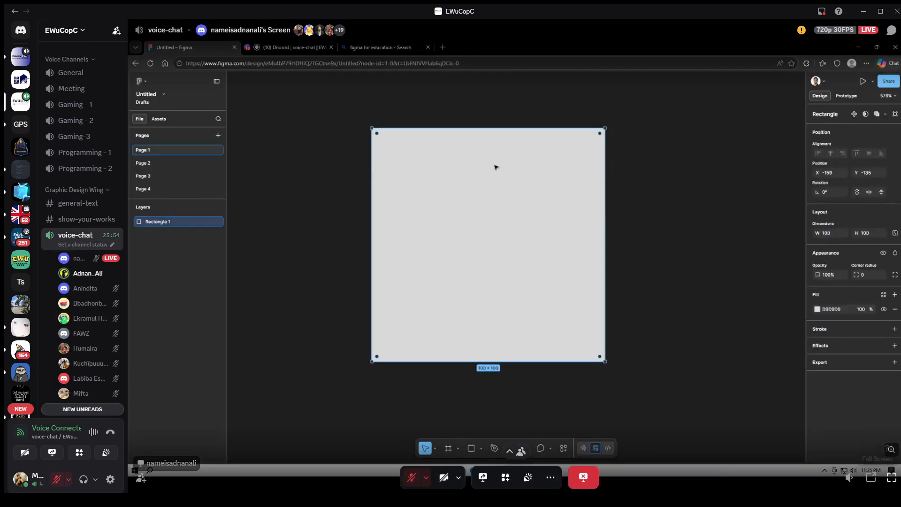
{"action": "left_click", "coordinate": [892, 477]}
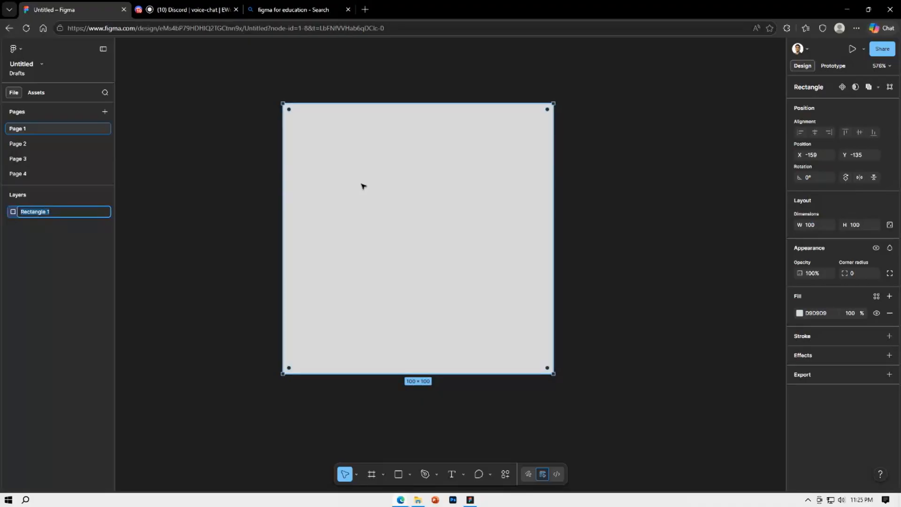
Rename the Rectangle 1 layer as "Rectangle"
{"action": "key", "text": "BackSpace"}
{"action": "left_click", "coordinate": [587, 259]}
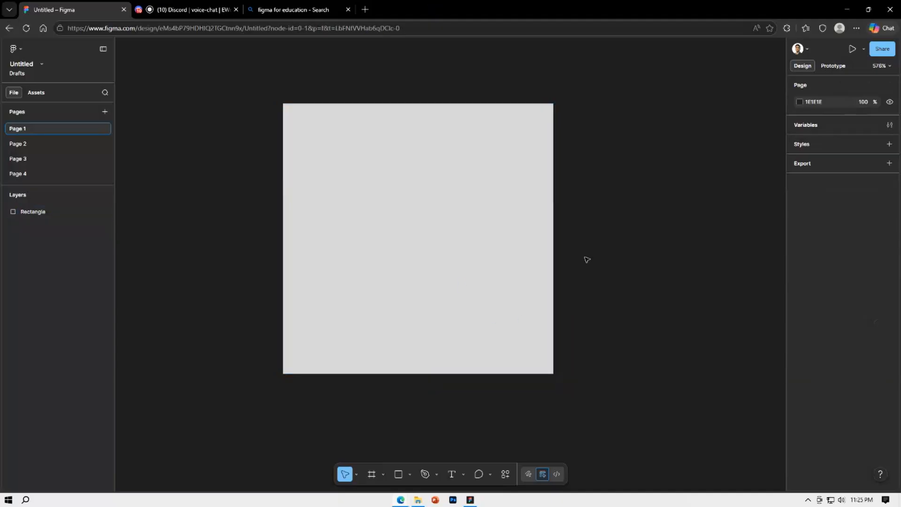
{"action": "scroll", "coordinate": [587, 260], "scroll_direction": "down", "scroll_amount": 1}
Draw a horizontal line about 215 long across the middle of the rectangle, extending past both sides
{"action": "left_click", "coordinate": [477, 234]}
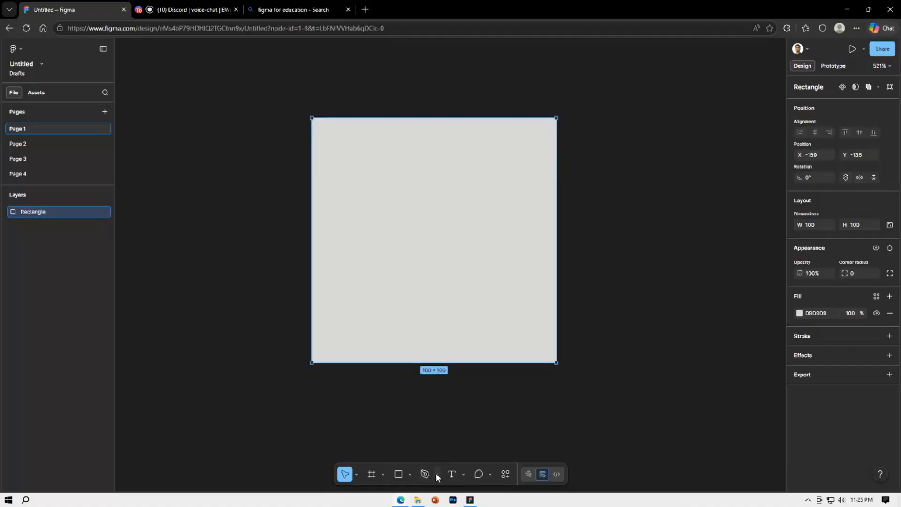
{"action": "left_click", "coordinate": [407, 474]}
{"action": "left_click", "coordinate": [437, 398]}
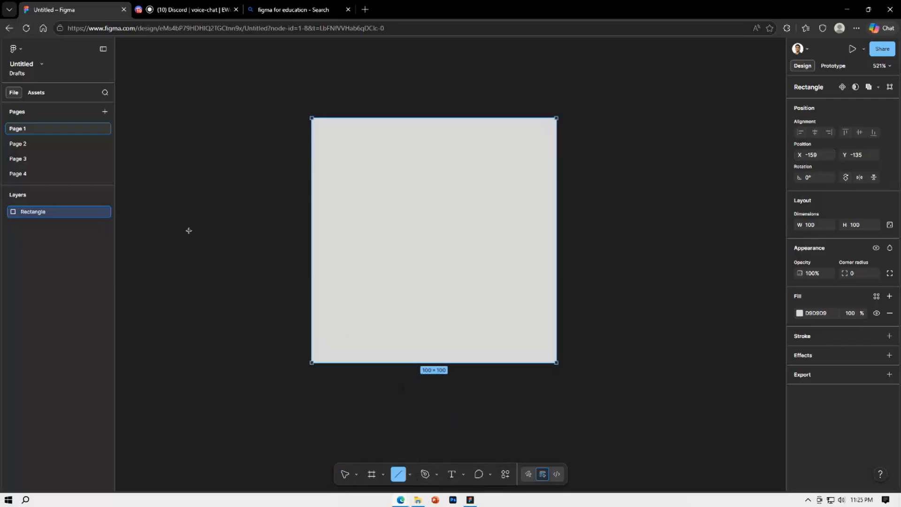
{"action": "mouse_move", "coordinate": [189, 230]}
{"action": "left_mouse_down"}
{"action": "mouse_move", "coordinate": [543, 229]}
{"action": "mouse_move", "coordinate": [713, 258]}
{"action": "left_mouse_up"}
{"action": "left_click", "coordinate": [684, 294]}
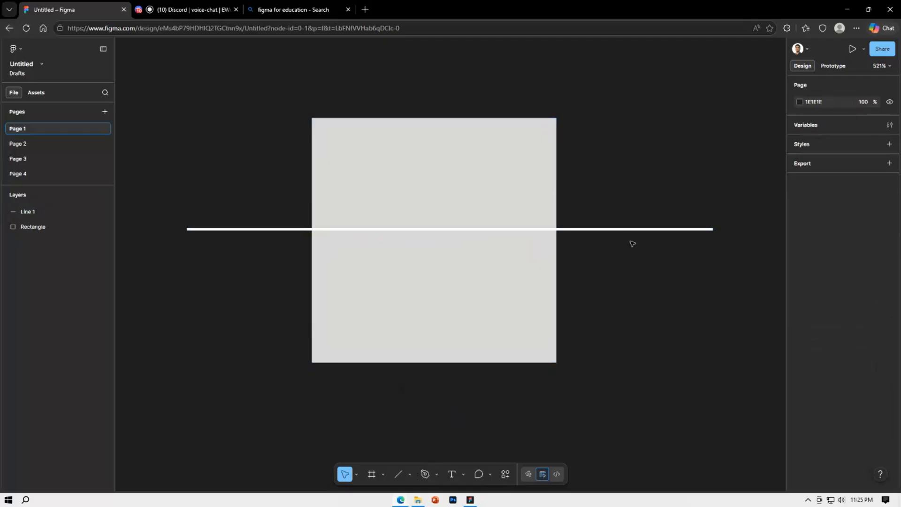
Add a vertical copy of the line rotated 90° and centre it across the rectangle at X -109, Y -213
{"action": "left_click", "coordinate": [636, 230]}
{"action": "left_click_drag", "start_coordinate": [692, 229], "coordinate": [432, 66]}
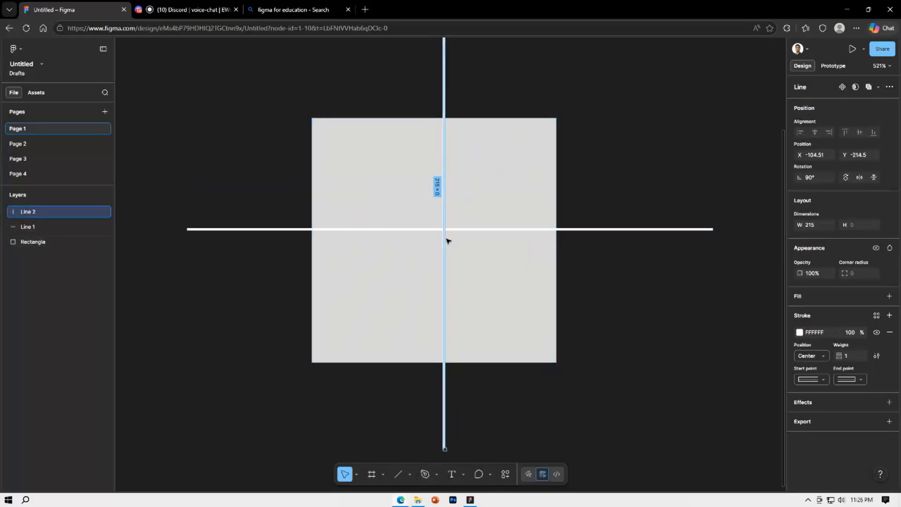
{"action": "left_click", "coordinate": [583, 107]}
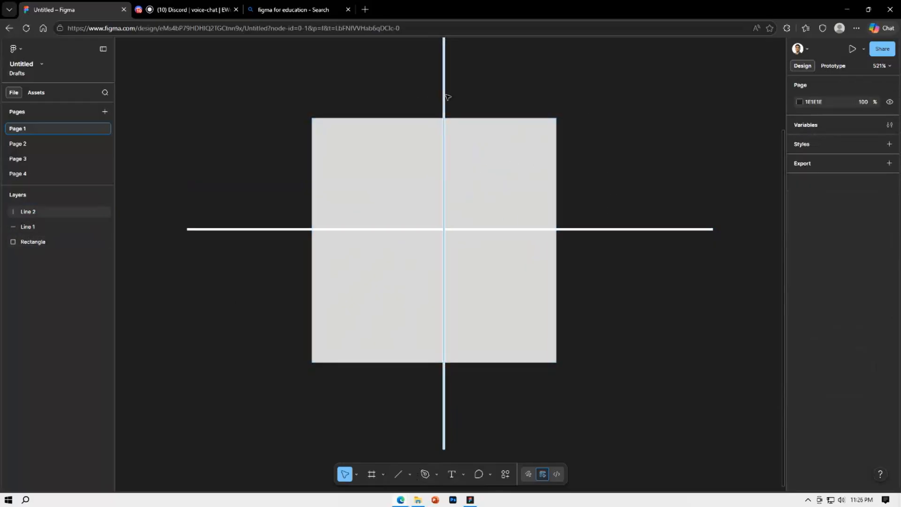
{"action": "left_click", "coordinate": [444, 96]}
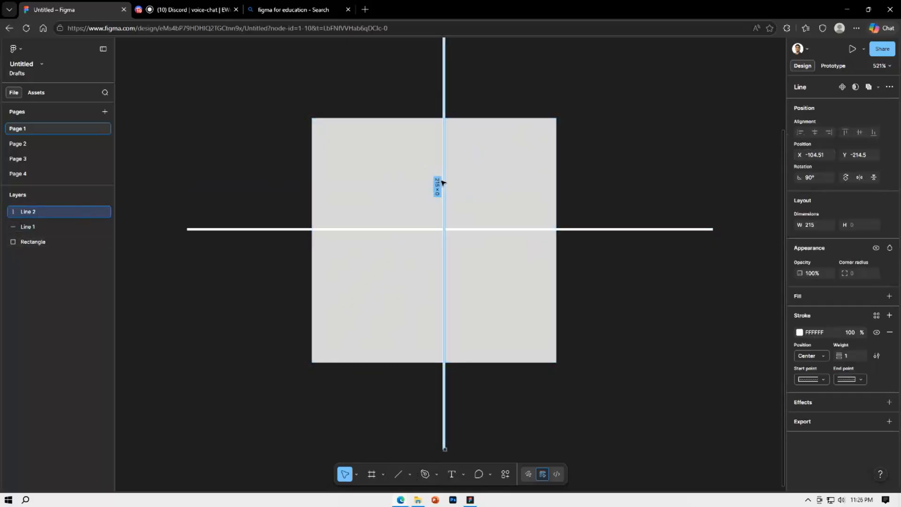
{"action": "left_click_drag", "start_coordinate": [439, 188], "coordinate": [433, 189]}
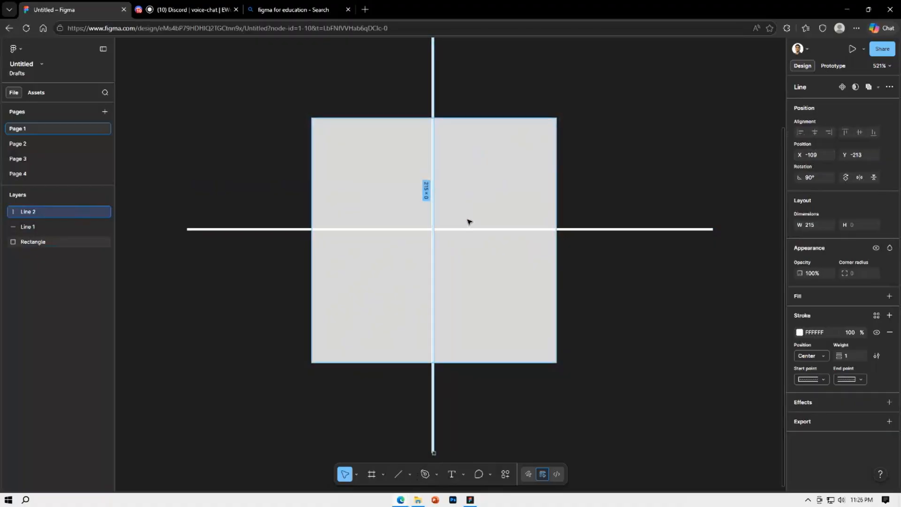
Move the horizontal line down to Y -85 so it crosses the middle of the rectangle
{"action": "left_click_drag", "start_coordinate": [466, 232], "coordinate": [466, 242]}
{"action": "left_click", "coordinate": [584, 145]}
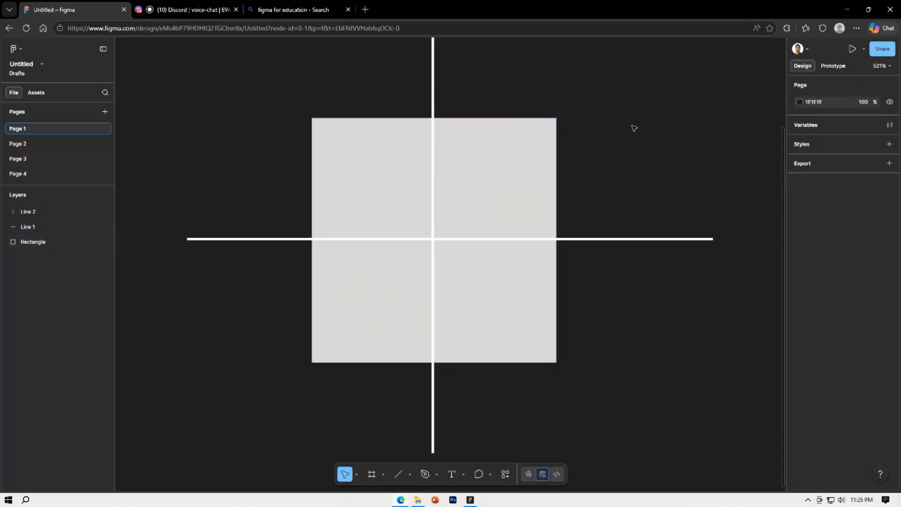
Change the rectangle's position to X -107 and Y -206, leaving its size as is
{"action": "left_click", "coordinate": [516, 177]}
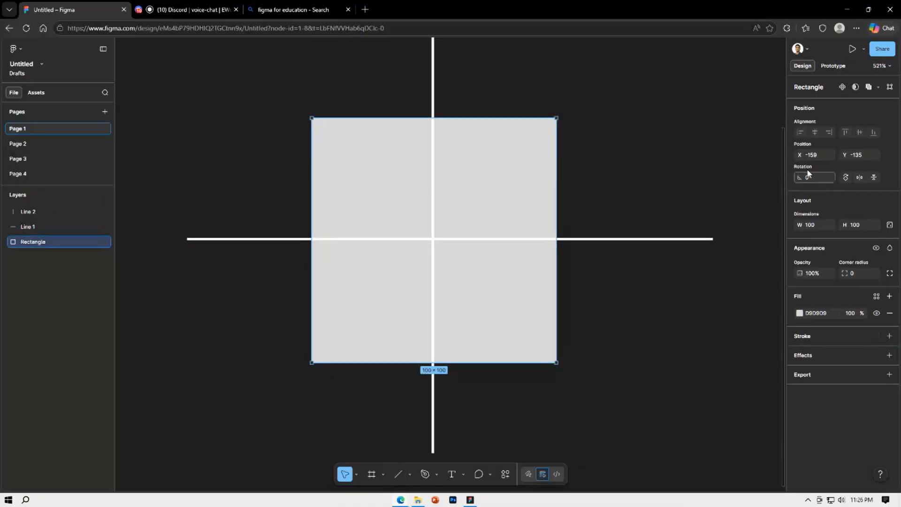
{"action": "left_click_drag", "start_coordinate": [799, 154], "coordinate": [850, 172]}
{"action": "left_click", "coordinate": [712, 240]}
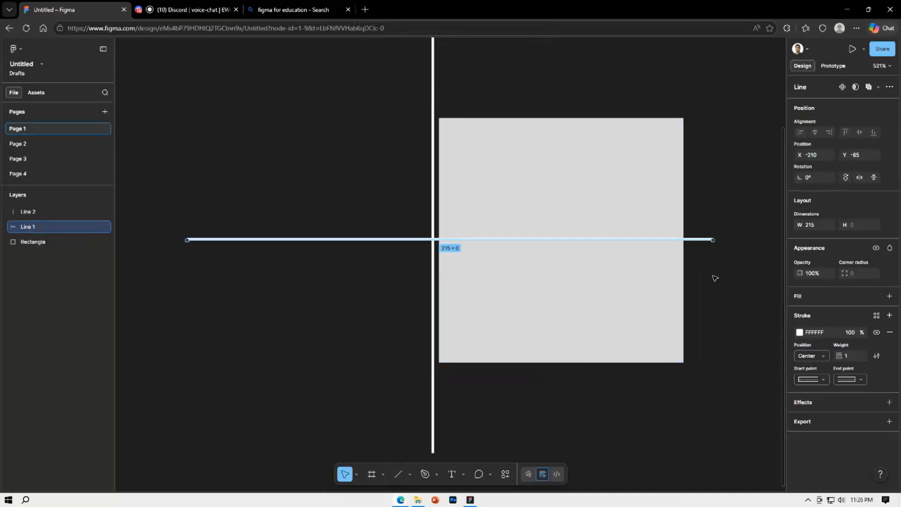
{"action": "scroll", "coordinate": [715, 279], "scroll_direction": "down", "scroll_amount": 5}
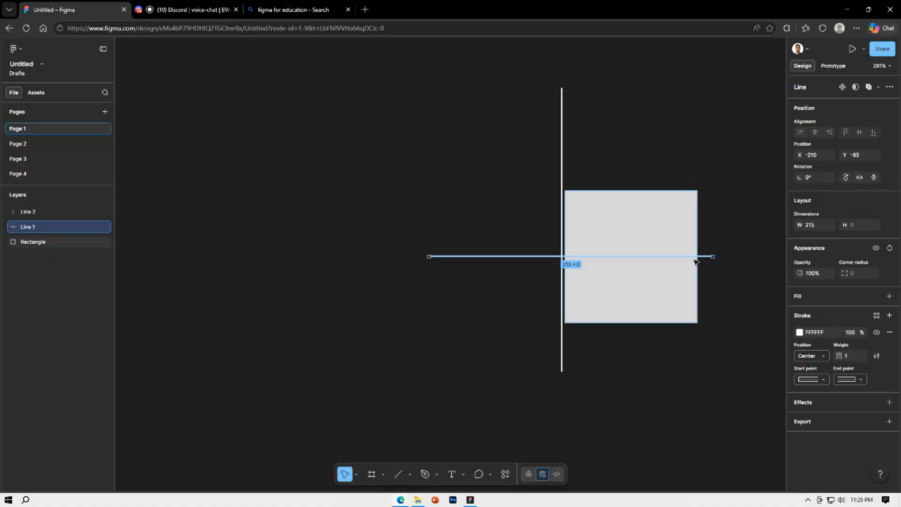
{"action": "left_click", "coordinate": [676, 219]}
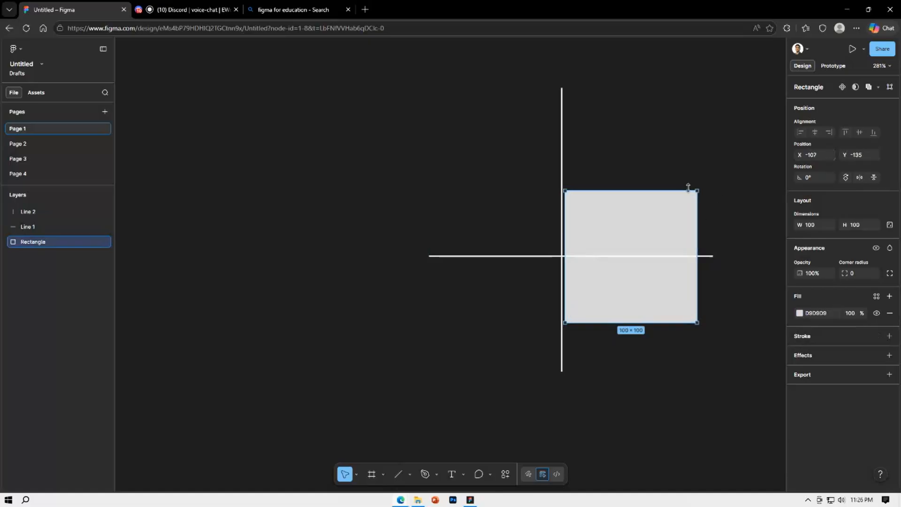
{"action": "left_click_drag", "start_coordinate": [847, 155], "coordinate": [776, 159]}
Raise the horizontal line to Y -99 and move the rectangle beyond the lines' left end to X -316, Y -206
{"action": "mouse_move", "coordinate": [670, 257]}
{"action": "left_mouse_down"}
{"action": "mouse_move", "coordinate": [667, 233]}
{"action": "mouse_move", "coordinate": [672, 239]}
{"action": "left_mouse_up"}
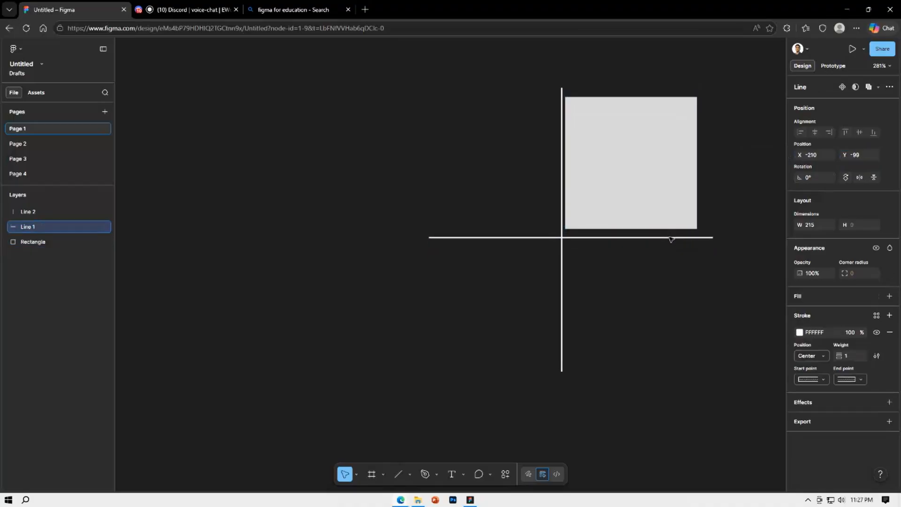
{"action": "left_click", "coordinate": [672, 225]}
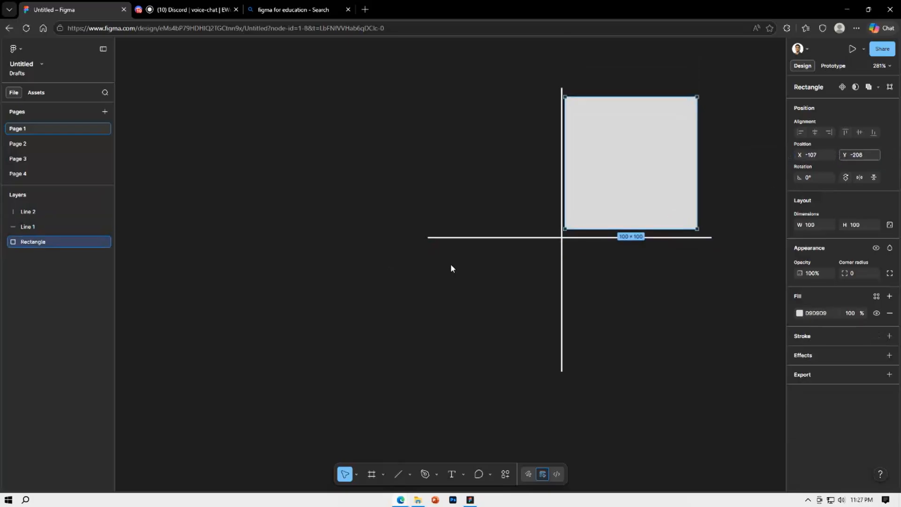
{"action": "left_click_drag", "start_coordinate": [450, 268], "coordinate": [469, 275]}
{"action": "left_click_drag", "start_coordinate": [800, 155], "coordinate": [735, 189]}
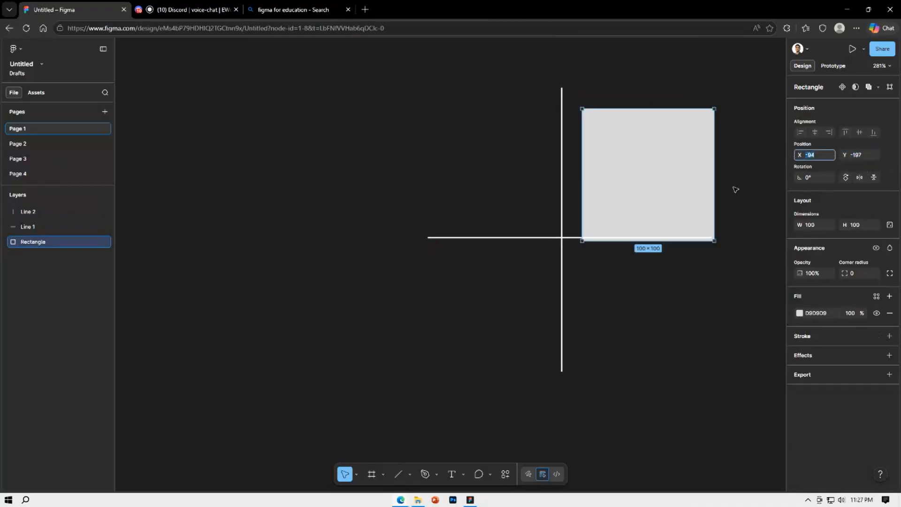
{"action": "left_click", "coordinate": [644, 336]}
{"action": "left_click_drag", "start_coordinate": [641, 217], "coordinate": [371, 185]}
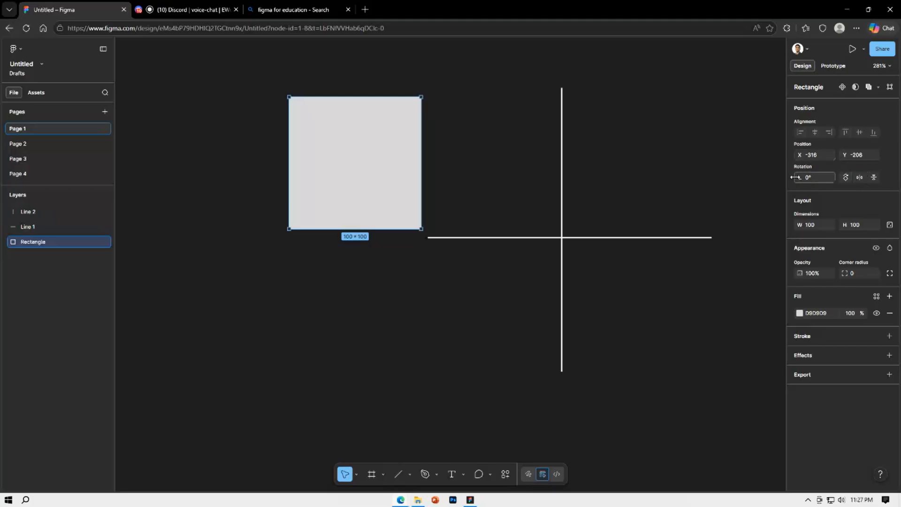
Rotate the rectangle through 15° to 90° and shift it slightly up and to the right
{"action": "left_click_drag", "start_coordinate": [795, 177], "coordinate": [388, 105]}
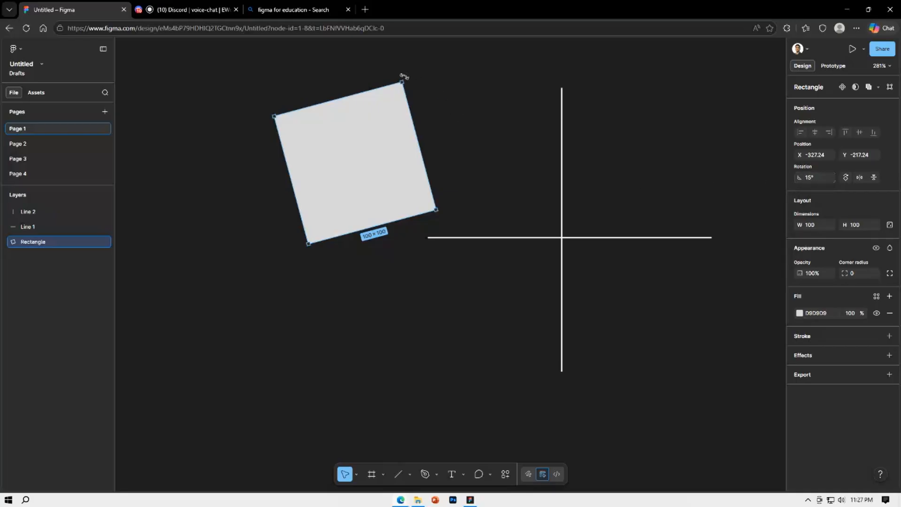
{"action": "left_click_drag", "start_coordinate": [404, 76], "coordinate": [309, 111]}
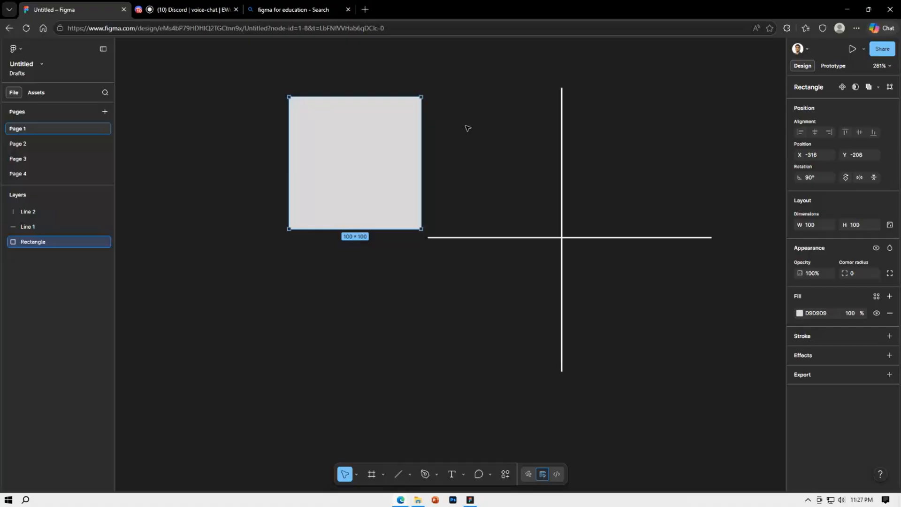
{"action": "left_click", "coordinate": [468, 129]}
{"action": "mouse_move", "coordinate": [399, 139]}
{"action": "left_mouse_down"}
{"action": "mouse_move", "coordinate": [672, 165]}
{"action": "mouse_move", "coordinate": [398, 143]}
{"action": "left_mouse_up"}
{"action": "left_click", "coordinate": [574, 242]}
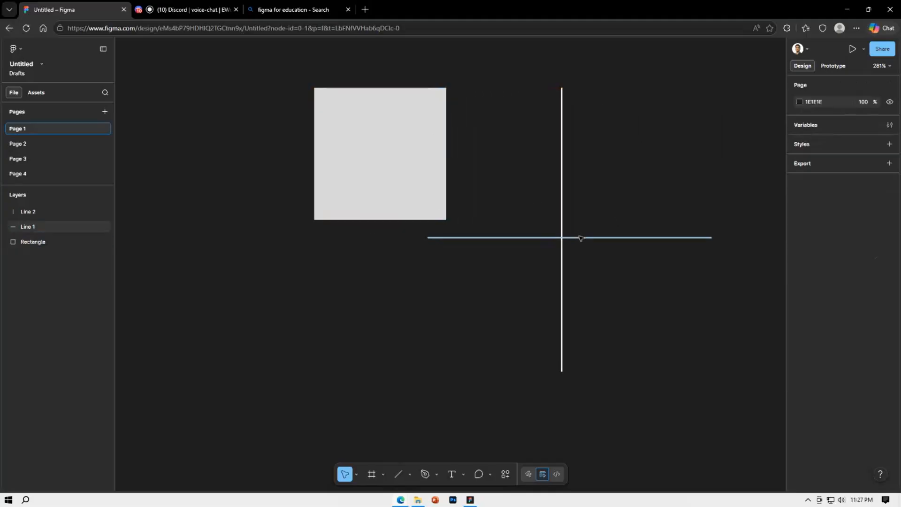
Delete the horizontal and vertical lines from the canvas
{"action": "left_click", "coordinate": [581, 238]}
{"action": "key", "text": "Delete"}
{"action": "left_click", "coordinate": [562, 240]}
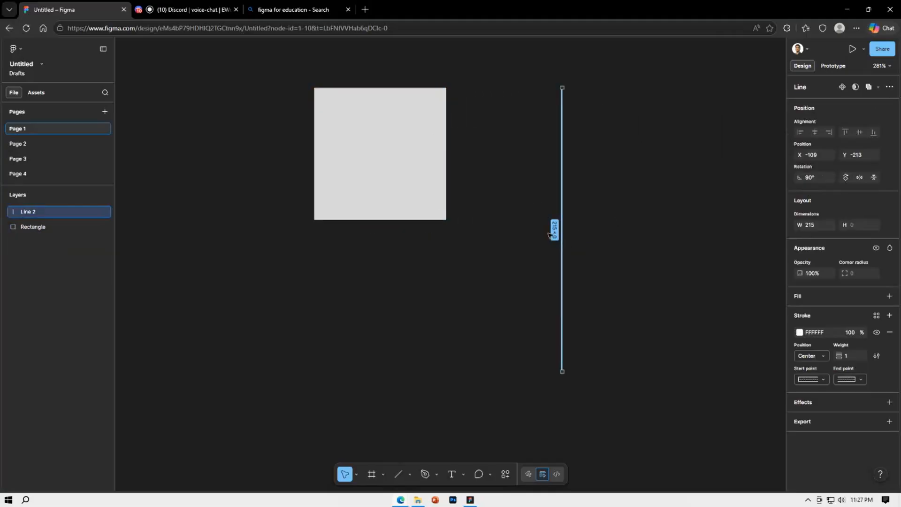
{"action": "key", "text": "Delete"}
Move the rectangle to X -276, Y -198 and rotate it in 90° turns to -90°
{"action": "left_click", "coordinate": [416, 183]}
{"action": "left_click_drag", "start_coordinate": [416, 183], "coordinate": [444, 203]}
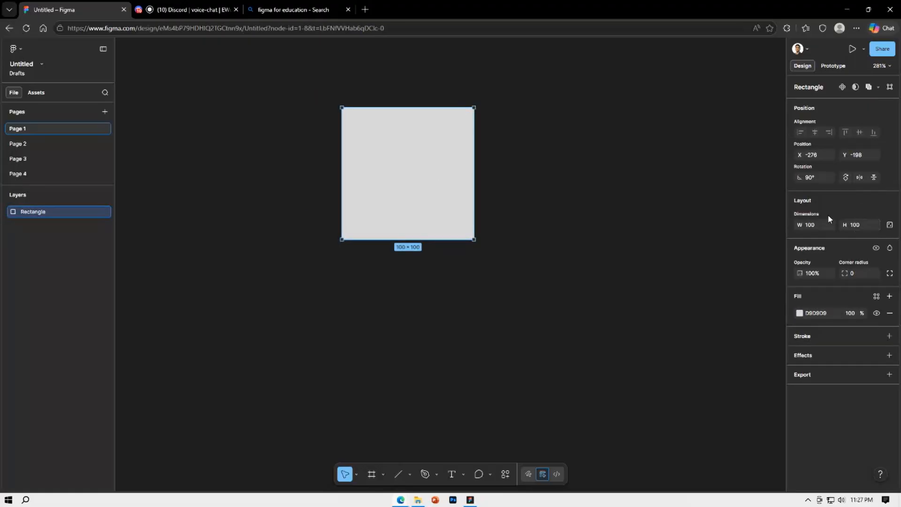
{"action": "left_click", "coordinate": [845, 178]}
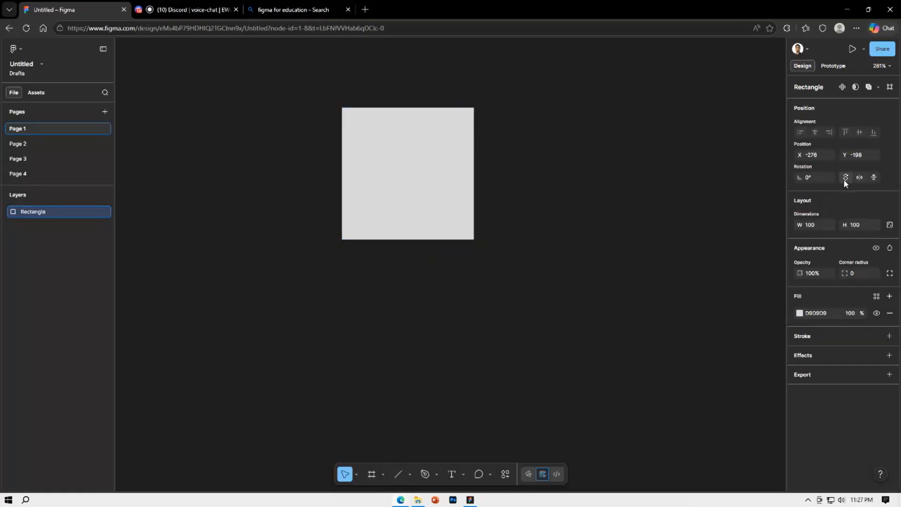
{"action": "left_click", "coordinate": [845, 178]}
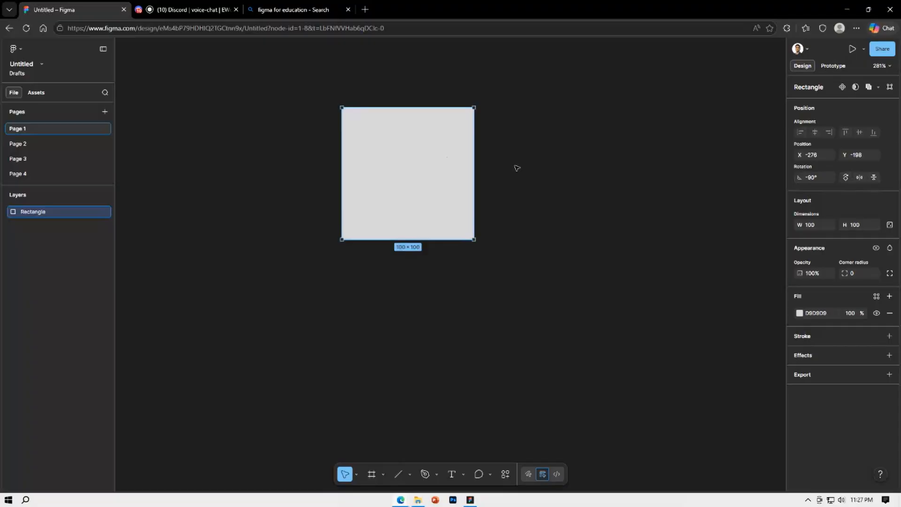
{"action": "left_click", "coordinate": [639, 200]}
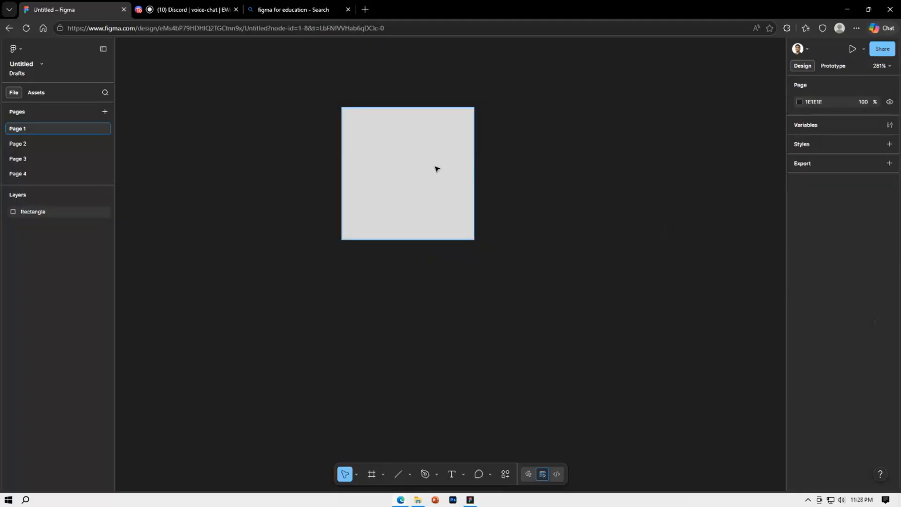
Resize the rectangle to 133 × 114 and move it to X -295, Y -184
{"action": "left_click", "coordinate": [448, 171]}
{"action": "left_click_drag", "start_coordinate": [798, 225], "coordinate": [469, 263]}
{"action": "left_click_drag", "start_coordinate": [797, 225], "coordinate": [827, 237]}
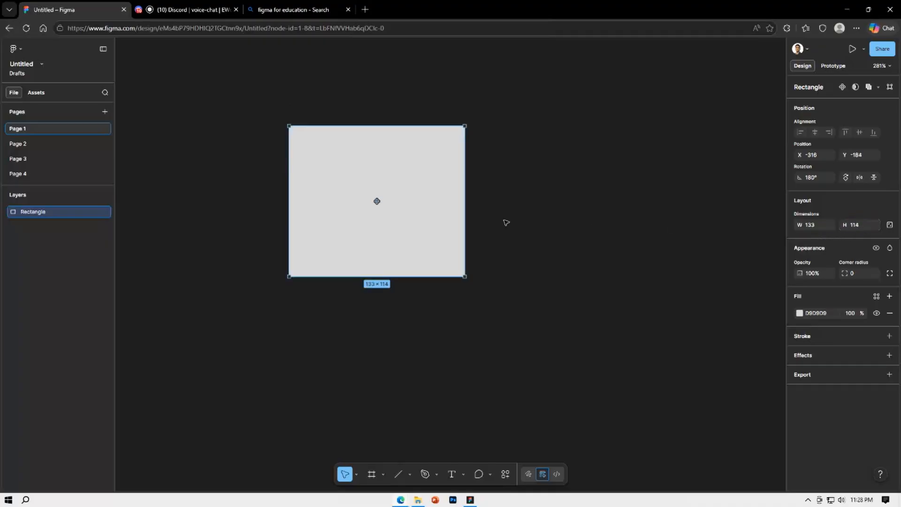
{"action": "left_click_drag", "start_coordinate": [446, 216], "coordinate": [474, 215]}
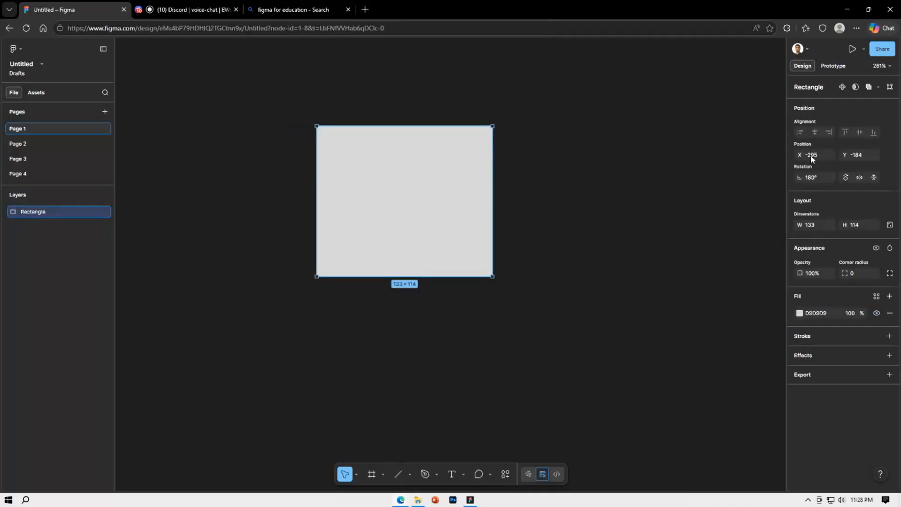
Set the rectangle's rotation to 0° and its dimensions to 158 × 120
{"action": "type", "text": "0"}
{"action": "key", "text": "Return"}
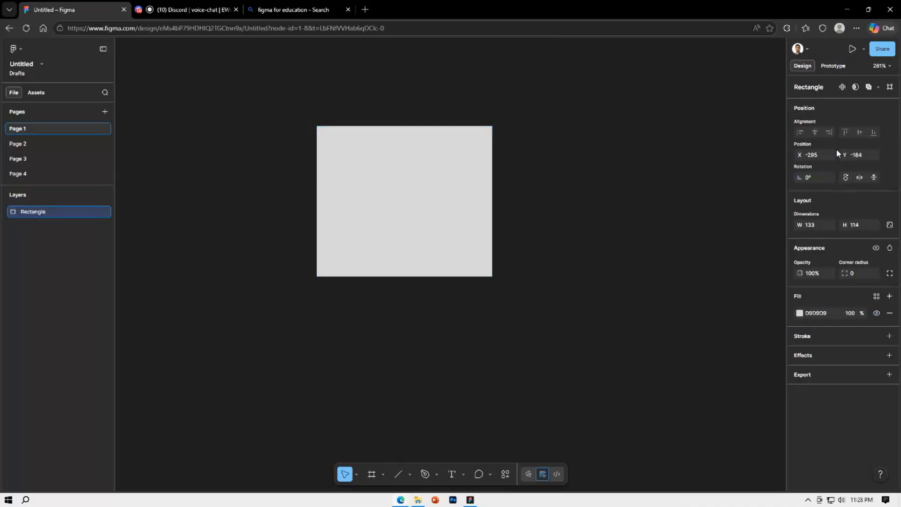
{"action": "left_click_drag", "start_coordinate": [806, 230], "coordinate": [848, 225]}
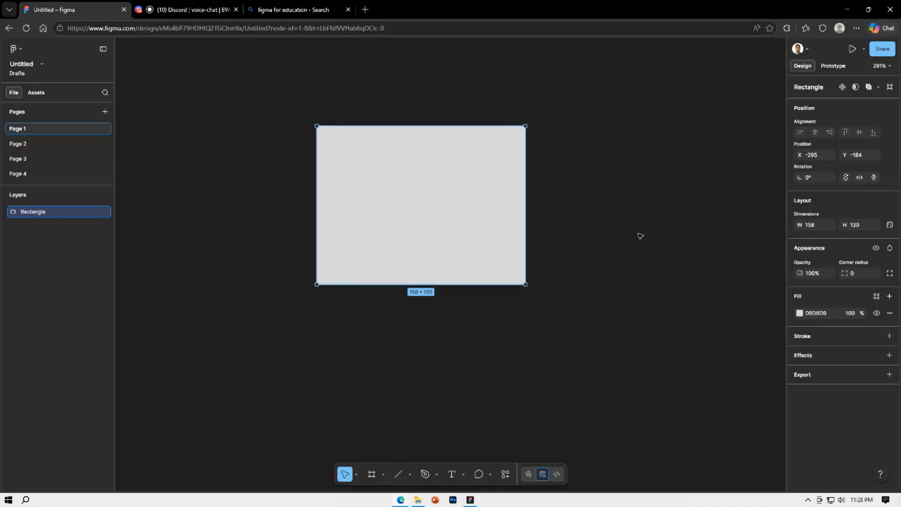
Move the rectangle to X -271, Y -183 and deselect it
{"action": "left_click_drag", "start_coordinate": [799, 155], "coordinate": [843, 159]}
{"action": "left_click", "coordinate": [822, 153]}
{"action": "left_click_drag", "start_coordinate": [496, 233], "coordinate": [460, 241]}
{"action": "left_click", "coordinate": [616, 293]}
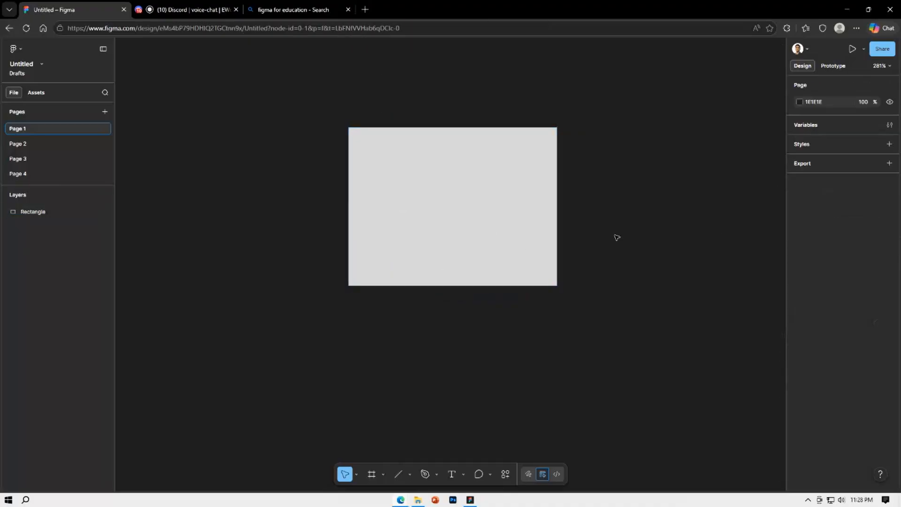
Set the rectangle's opacity to 30% and deselect it
{"action": "left_click", "coordinate": [482, 241]}
{"action": "left_click", "coordinate": [819, 275]}
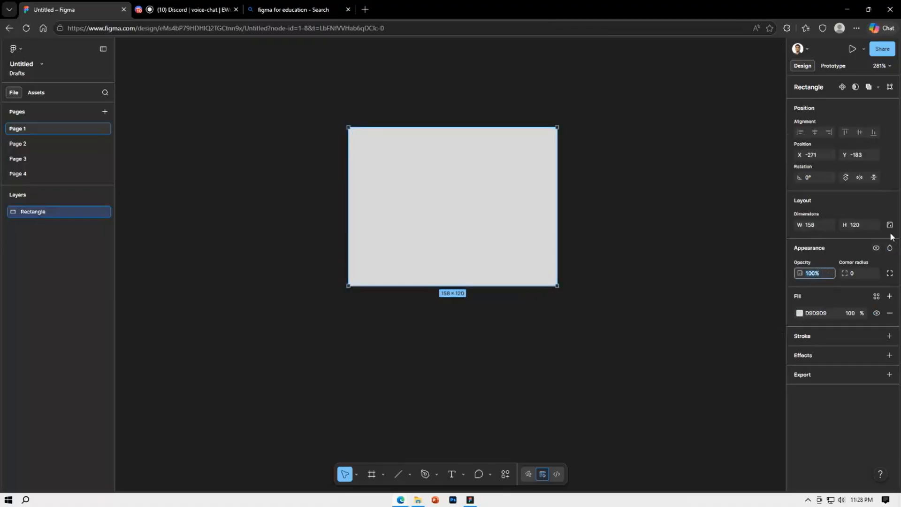
{"action": "type", "text": "30"}
{"action": "key", "text": "Return"}
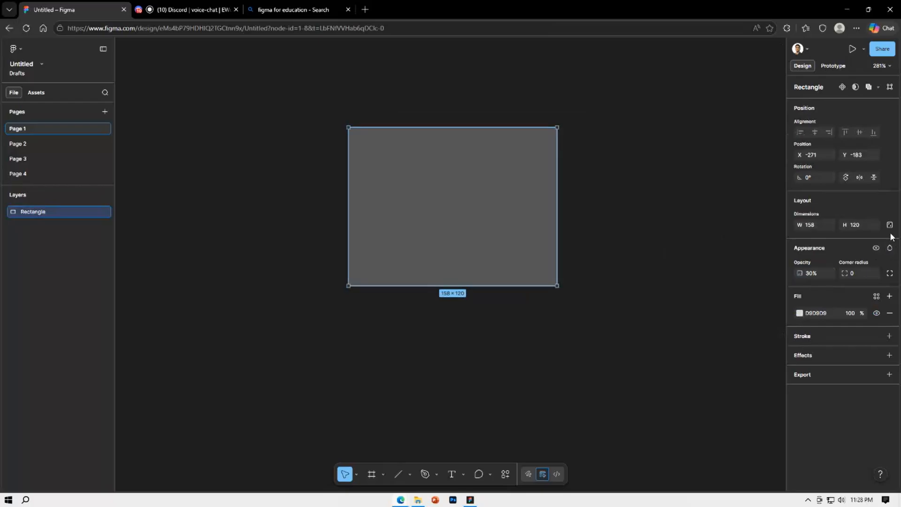
{"action": "left_click", "coordinate": [620, 216]}
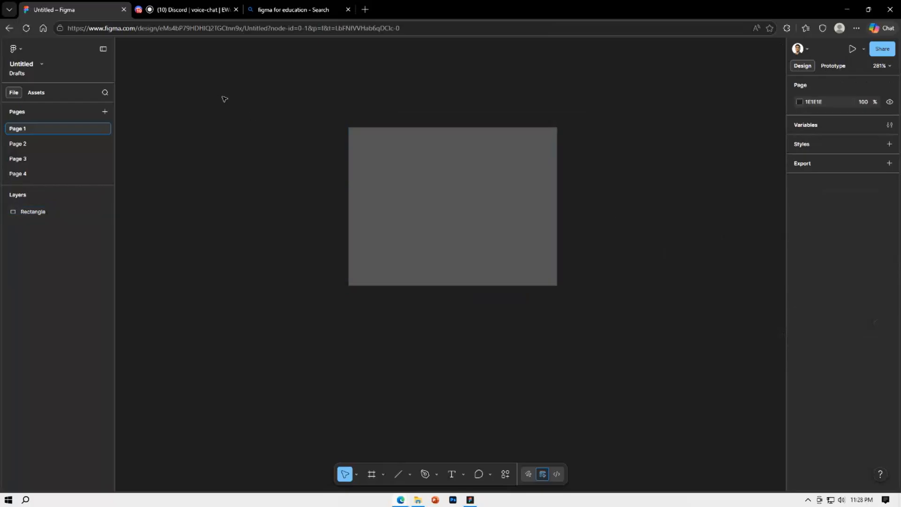
Set the rectangle's opacity to 100%
{"action": "left_click_drag", "start_coordinate": [212, 84], "coordinate": [765, 501]}
{"action": "left_click", "coordinate": [667, 360]}
{"action": "scroll", "coordinate": [668, 361], "scroll_direction": "up", "scroll_amount": 1}
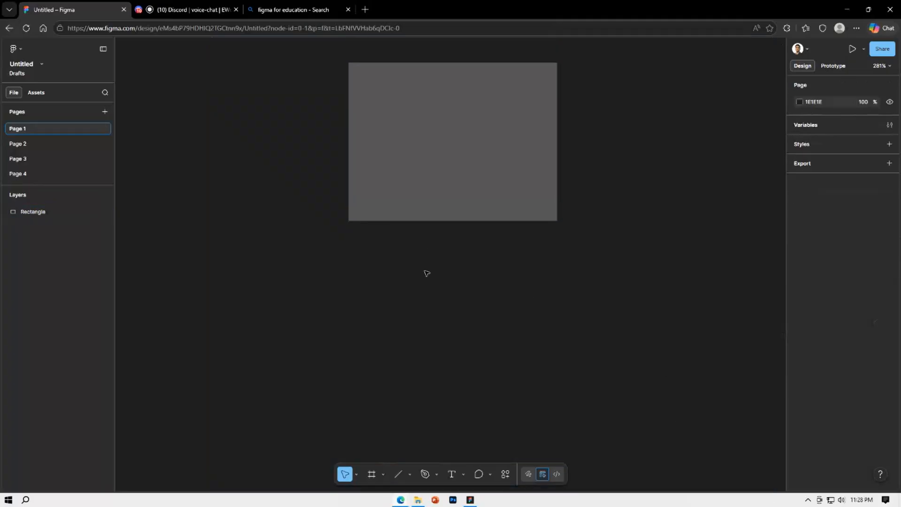
{"action": "scroll", "coordinate": [464, 328], "scroll_direction": "up", "scroll_amount": 4}
{"action": "scroll", "coordinate": [467, 332], "scroll_direction": "down", "scroll_amount": 2}
{"action": "left_click", "coordinate": [472, 286]}
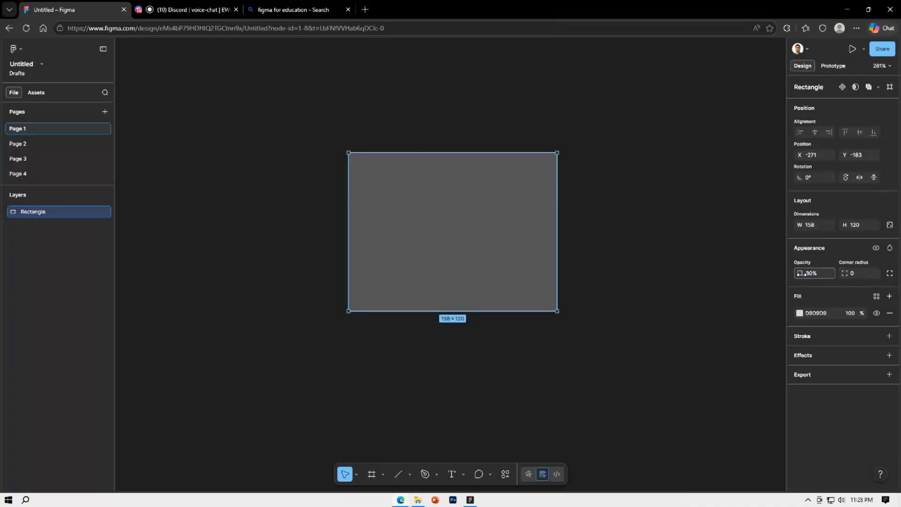
{"action": "left_click_drag", "start_coordinate": [799, 274], "coordinate": [900, 274]}
Round the rectangle's corners, trying a radius of 82 and settling on 31
{"action": "left_click", "coordinate": [855, 274]}
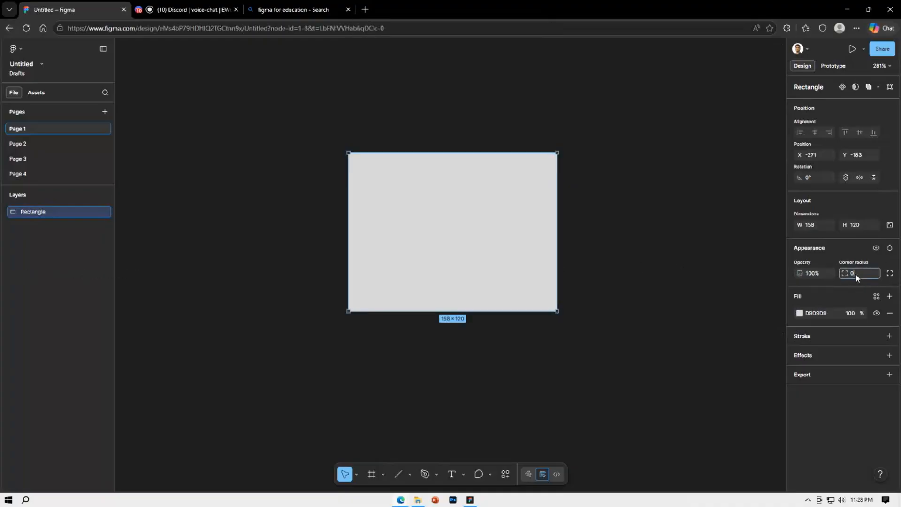
{"action": "left_click_drag", "start_coordinate": [843, 274], "coordinate": [138, 284]}
{"action": "left_click_drag", "start_coordinate": [731, 283], "coordinate": [730, 282]}
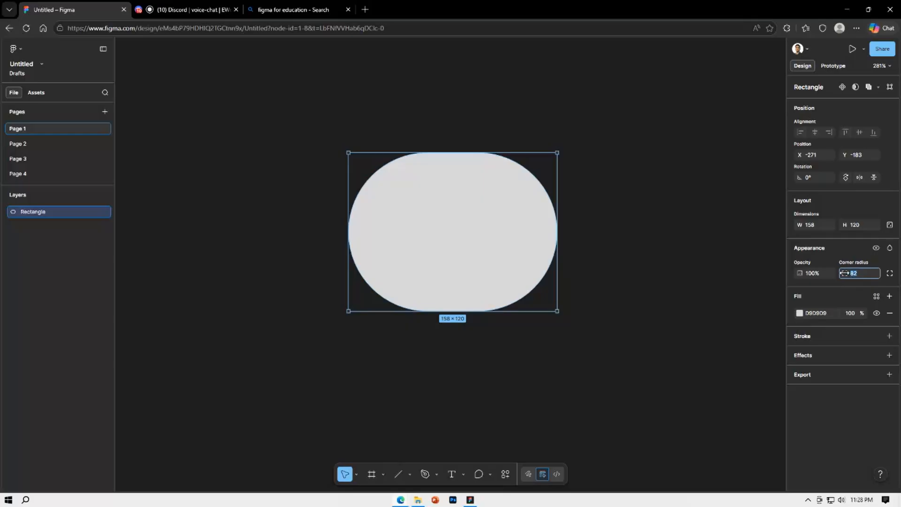
{"action": "left_click_drag", "start_coordinate": [844, 273], "coordinate": [624, 263]}
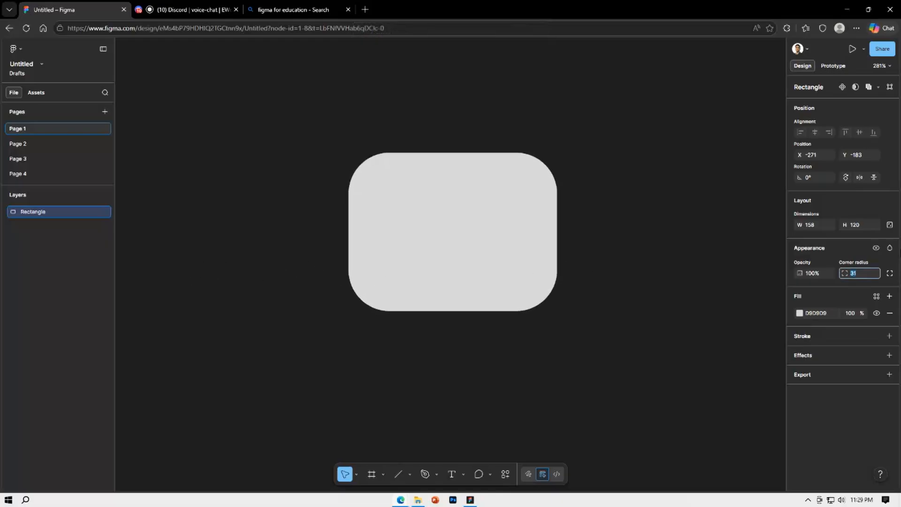
{"action": "left_click", "coordinate": [685, 254]}
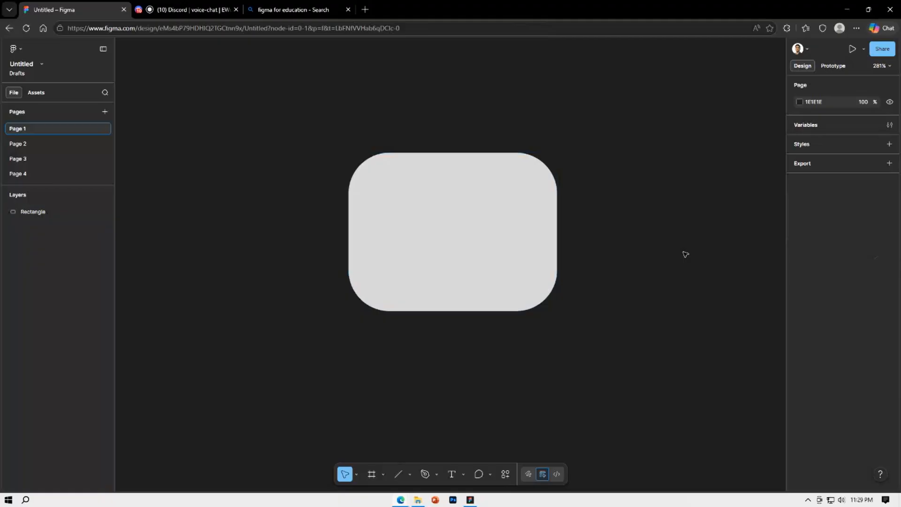
Recolour the rounded rectangle's fill to coral red FF6868 and switch the fill to a linear gradient
{"action": "left_click", "coordinate": [477, 219]}
{"action": "left_click", "coordinate": [800, 313]}
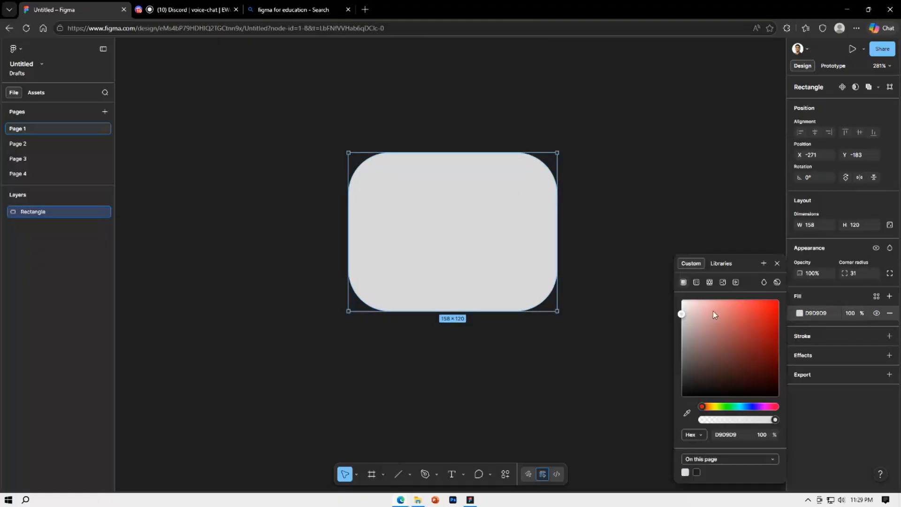
{"action": "left_click_drag", "start_coordinate": [713, 311], "coordinate": [694, 302]}
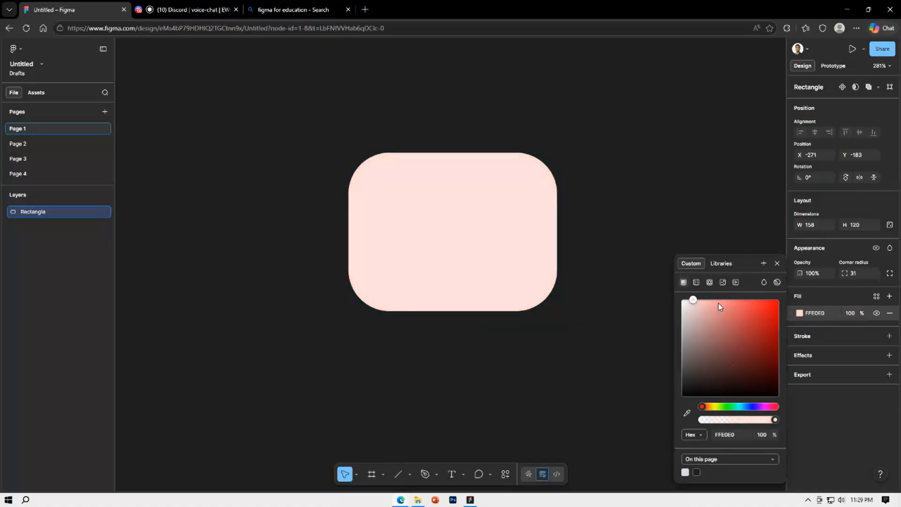
{"action": "left_click_drag", "start_coordinate": [766, 320], "coordinate": [740, 304]}
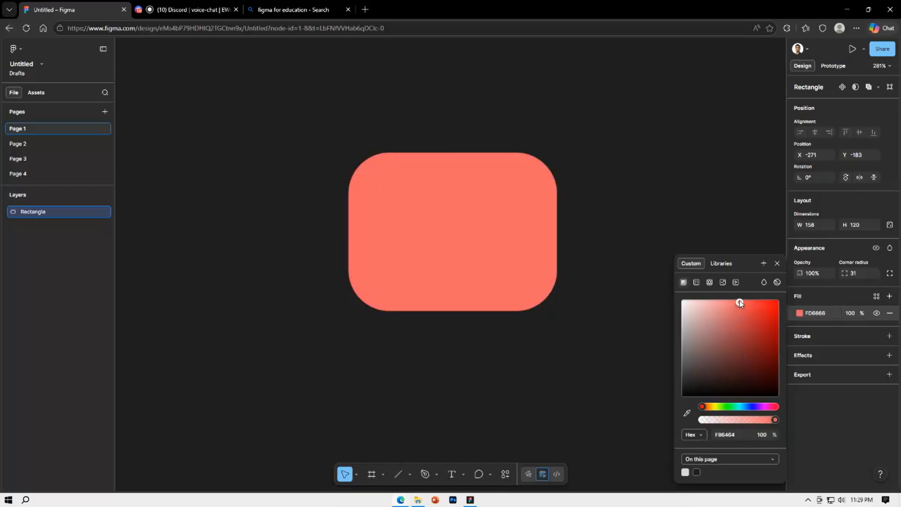
{"action": "left_click", "coordinate": [697, 283]}
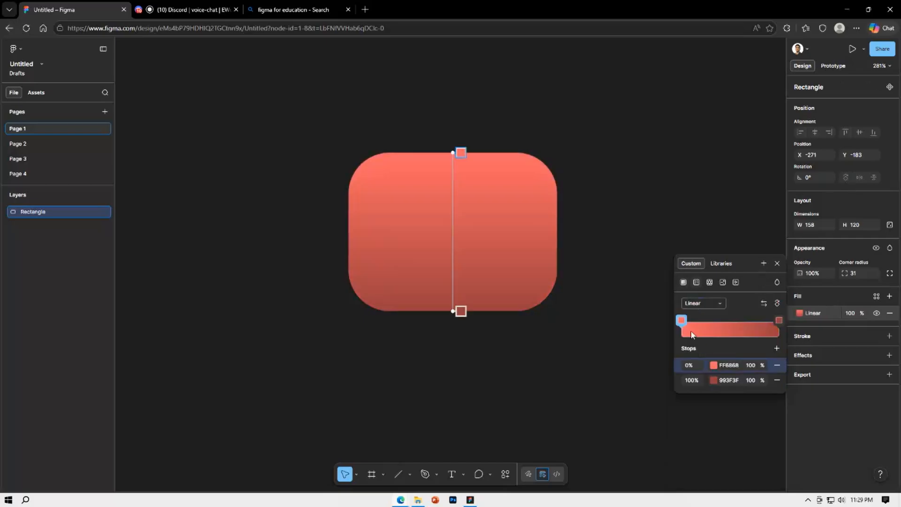
Recolour the 0% stop of the rounded rectangle's linear gradient to bright blue 009DFF
{"action": "left_click", "coordinate": [682, 320]}
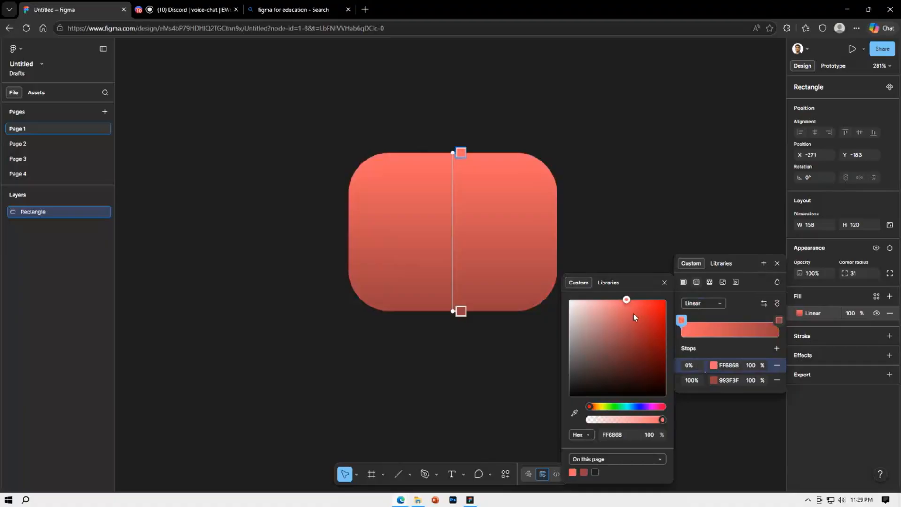
{"action": "left_click_drag", "start_coordinate": [634, 317], "coordinate": [568, 378]}
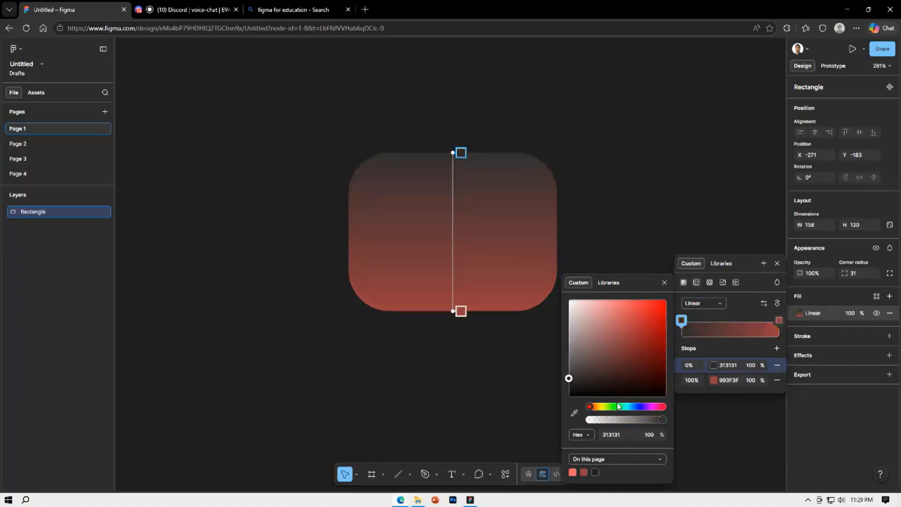
{"action": "left_click_drag", "start_coordinate": [618, 406], "coordinate": [631, 407]}
{"action": "left_click_drag", "start_coordinate": [660, 347], "coordinate": [675, 293]}
Recolour the gradient's 100% stop to dark navy 00072C and deselect the rectangle
{"action": "left_click", "coordinate": [779, 320]}
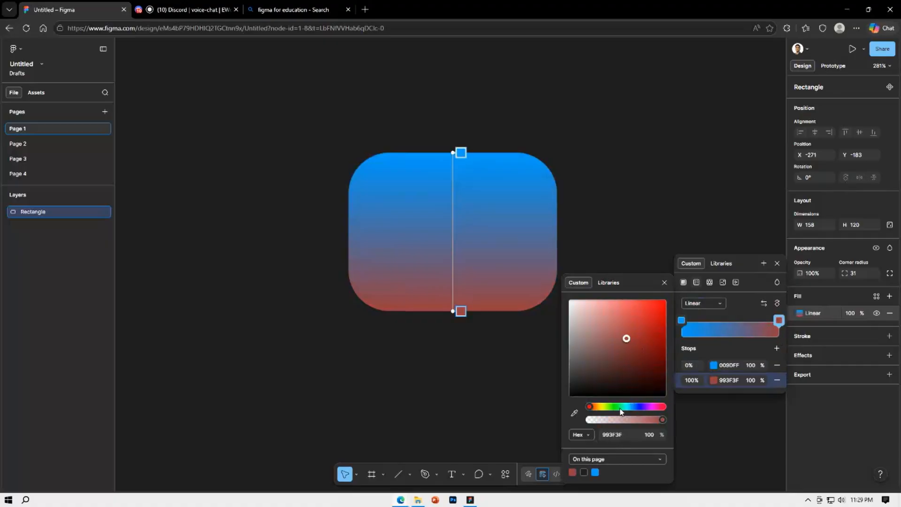
{"action": "left_click_drag", "start_coordinate": [628, 407], "coordinate": [637, 408]}
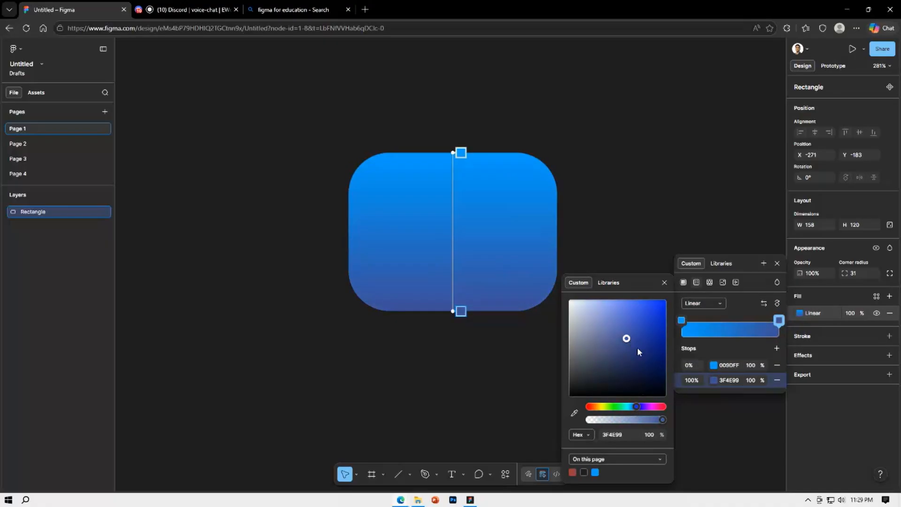
{"action": "left_click_drag", "start_coordinate": [637, 351], "coordinate": [666, 381]}
{"action": "left_click", "coordinate": [625, 201]}
{"action": "left_click", "coordinate": [625, 201]}
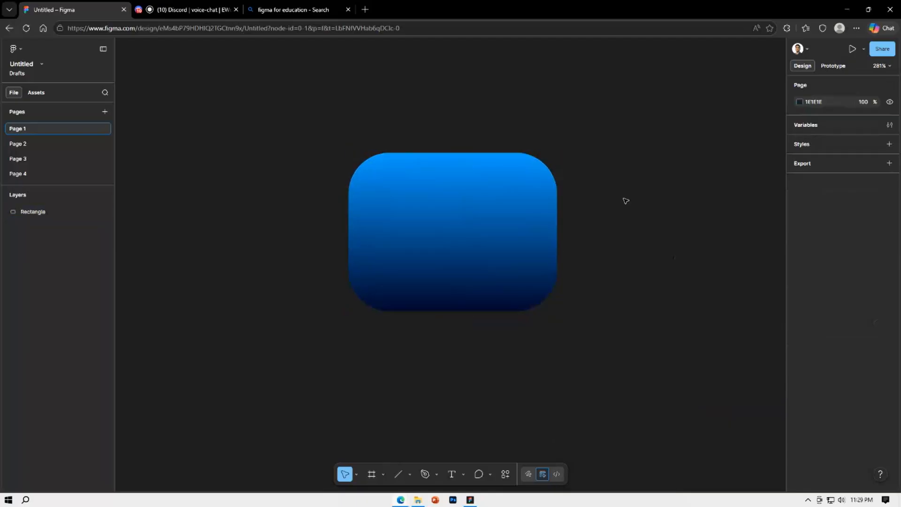
Reduce the opacity of the gradient's navy 100% stop to 0% and deselect the rectangle
{"action": "left_click", "coordinate": [547, 233]}
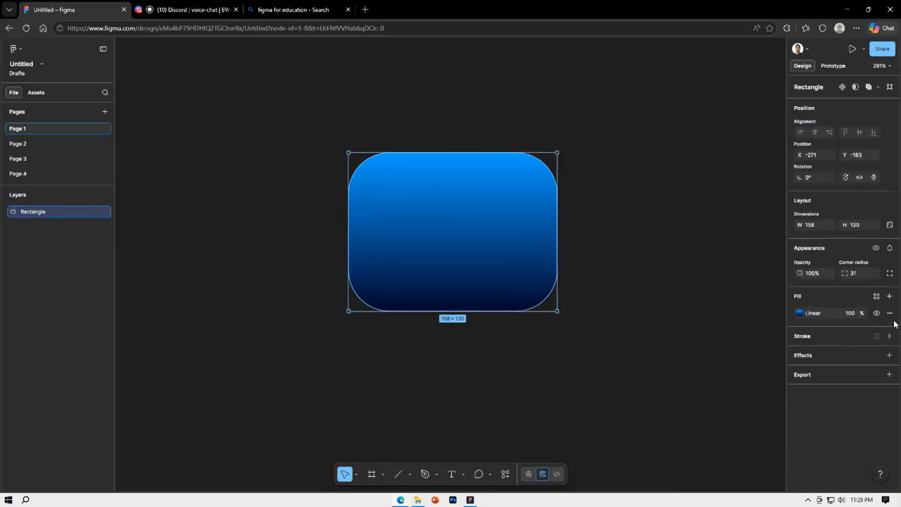
{"action": "left_click", "coordinate": [800, 315]}
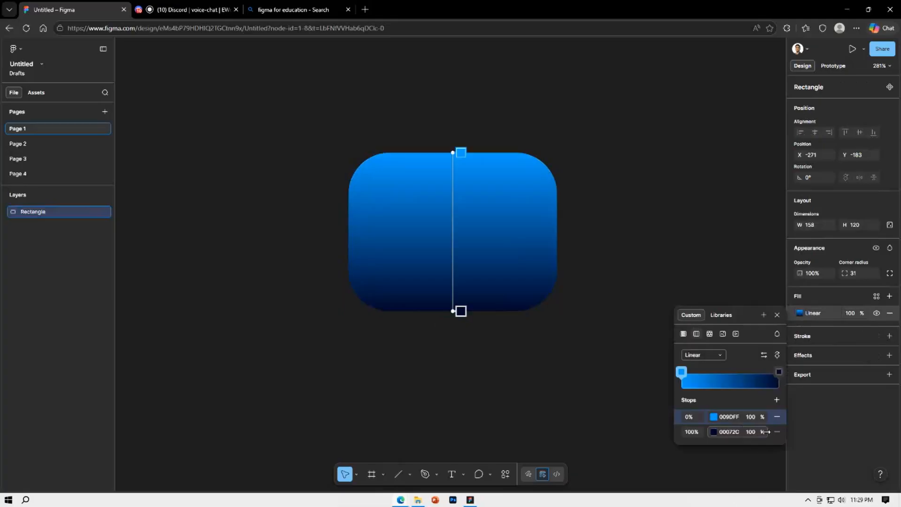
{"action": "left_click_drag", "start_coordinate": [766, 432], "coordinate": [399, 418]}
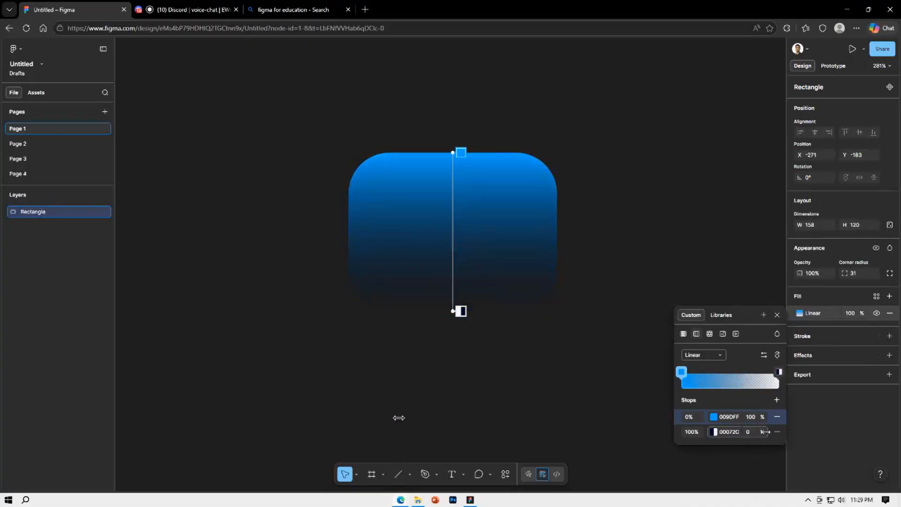
{"action": "left_click", "coordinate": [844, 407]}
{"action": "left_click", "coordinate": [645, 319]}
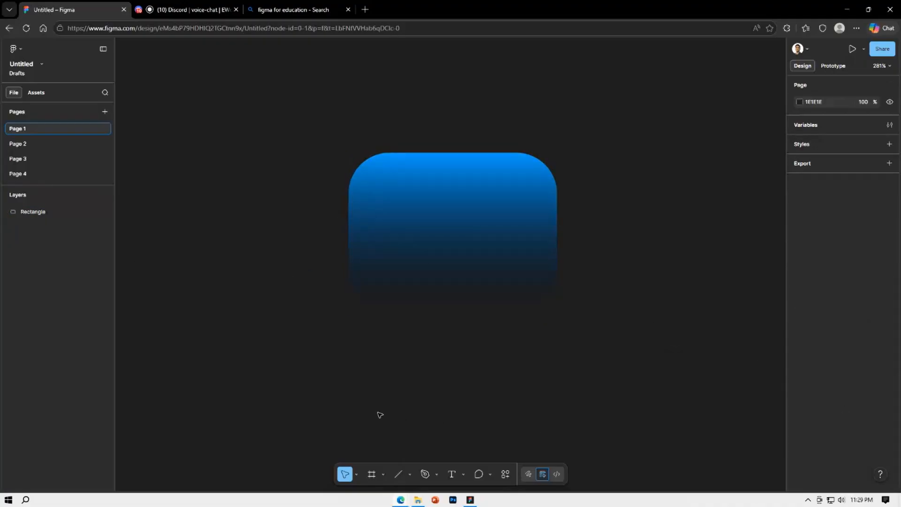
Draw a larger rectangle of about 254 × 239 over the gradient shape and send it behind that shape
{"action": "left_click", "coordinate": [410, 474]}
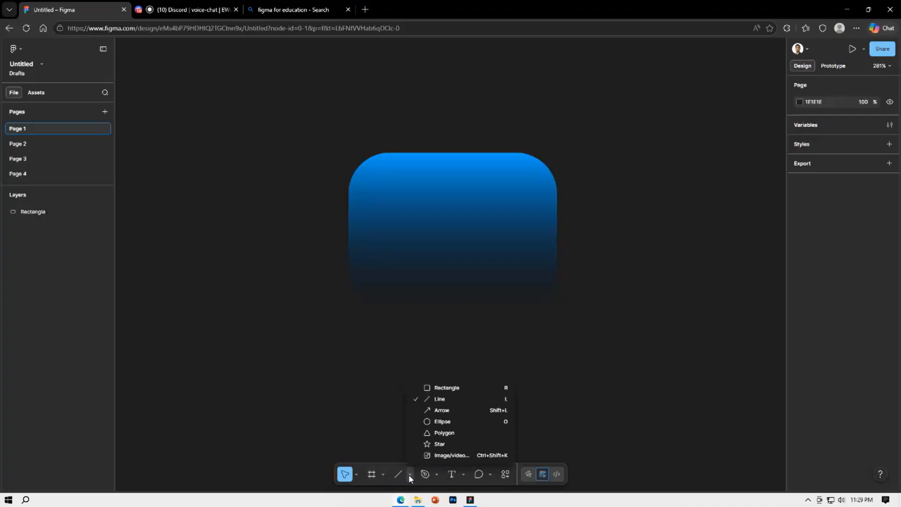
{"action": "left_click", "coordinate": [436, 388]}
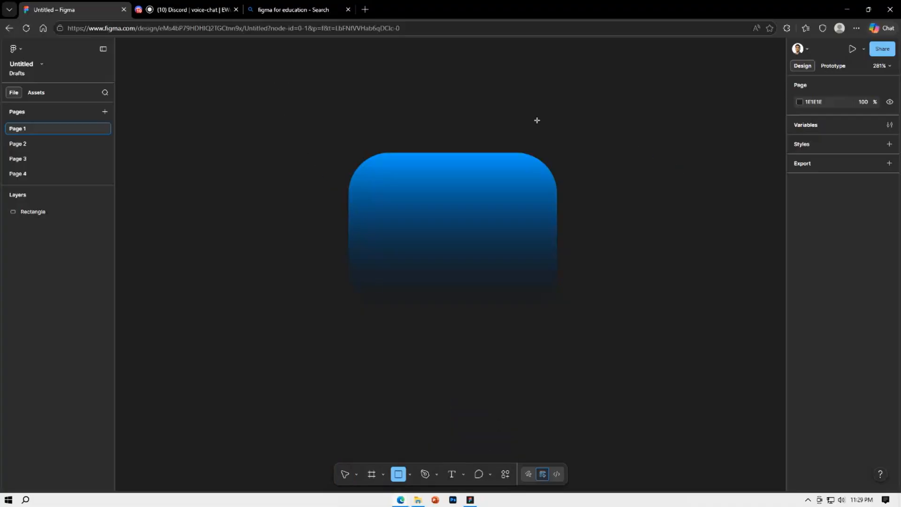
{"action": "left_click_drag", "start_coordinate": [297, 102], "coordinate": [632, 418]}
{"action": "left_click", "coordinate": [668, 326]}
{"action": "left_click", "coordinate": [597, 321]}
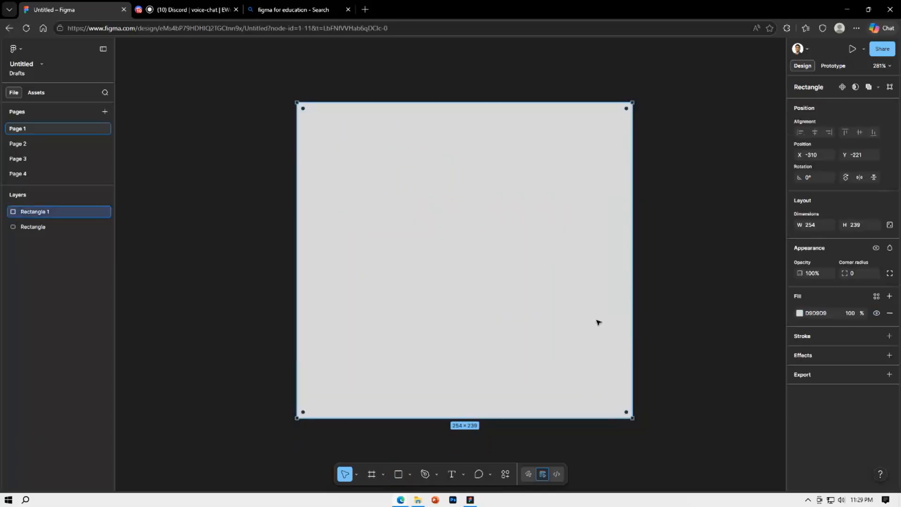
{"action": "key", "text": "ctrl+["}
{"action": "left_click", "coordinate": [670, 296]}
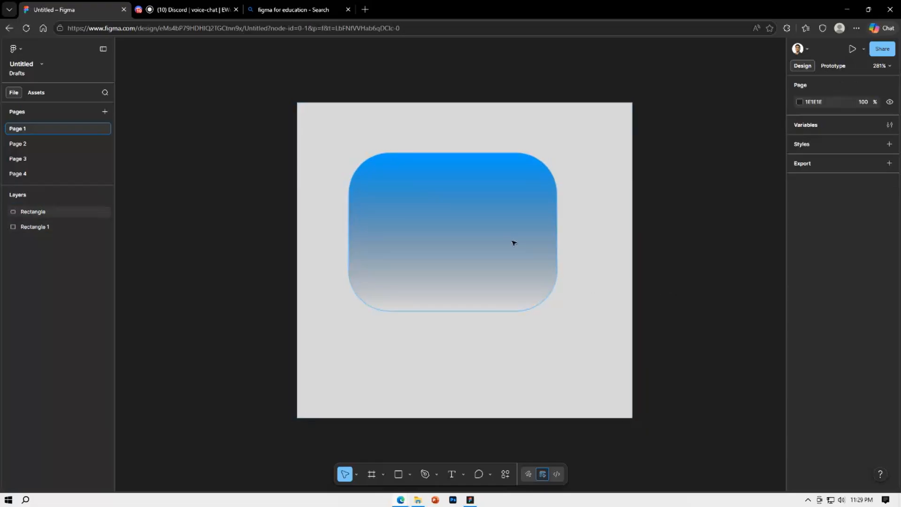
Move the rounded rectangle to X -262, Y -181 and lower its gradient's blue 0% stop to 47% opacity
{"action": "left_click_drag", "start_coordinate": [513, 243], "coordinate": [526, 246]}
{"action": "left_click", "coordinate": [701, 244]}
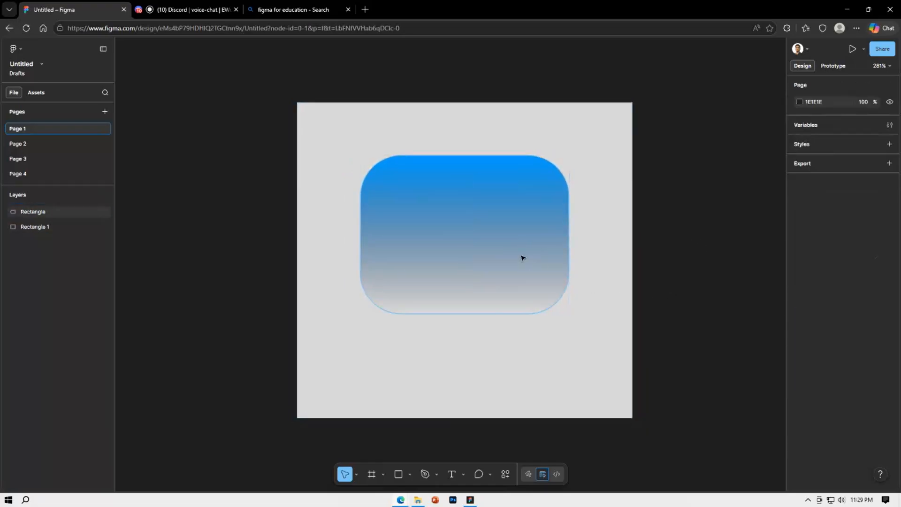
{"action": "left_click", "coordinate": [523, 255]}
{"action": "left_click", "coordinate": [800, 313]}
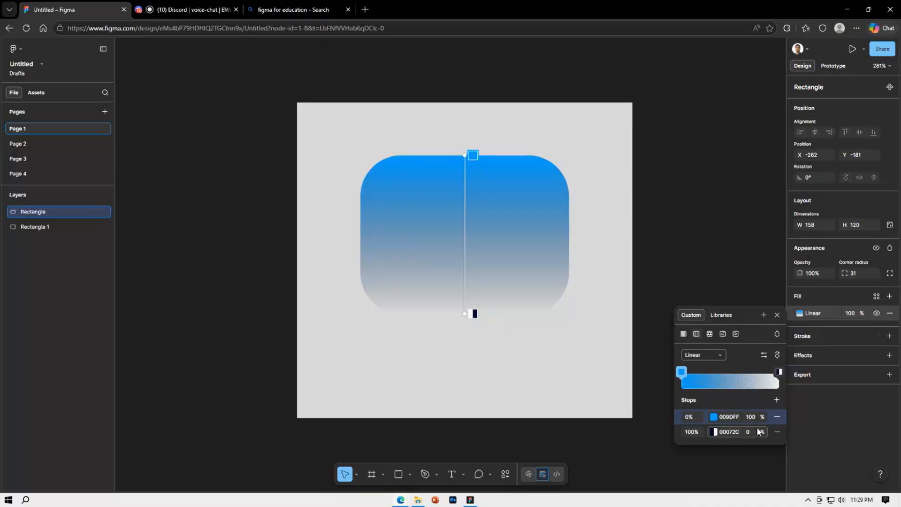
{"action": "left_click_drag", "start_coordinate": [749, 432], "coordinate": [678, 408]}
{"action": "left_click_drag", "start_coordinate": [751, 417], "coordinate": [700, 390]}
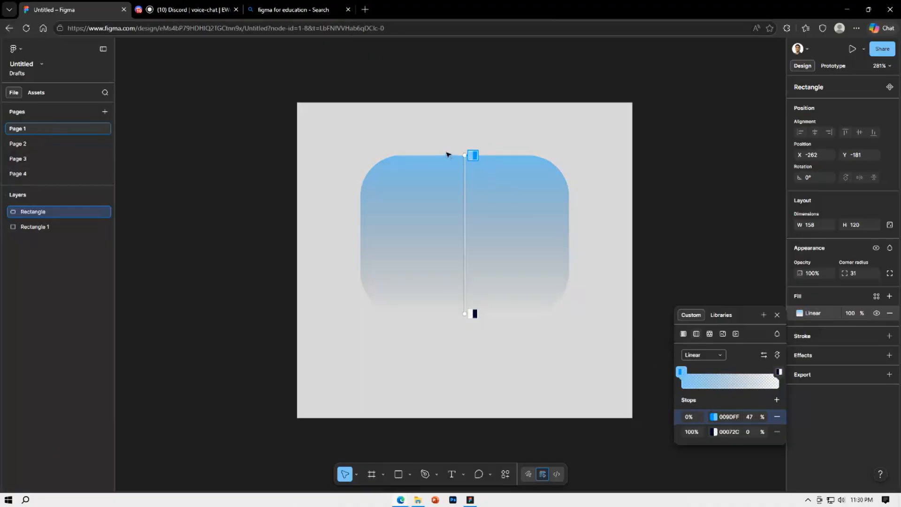
Angle the gradient diagonally, from well beyond the shape's upper-left corner to its lower-right corner, and leave gradient editing
{"action": "left_click_drag", "start_coordinate": [471, 154], "coordinate": [311, 121]}
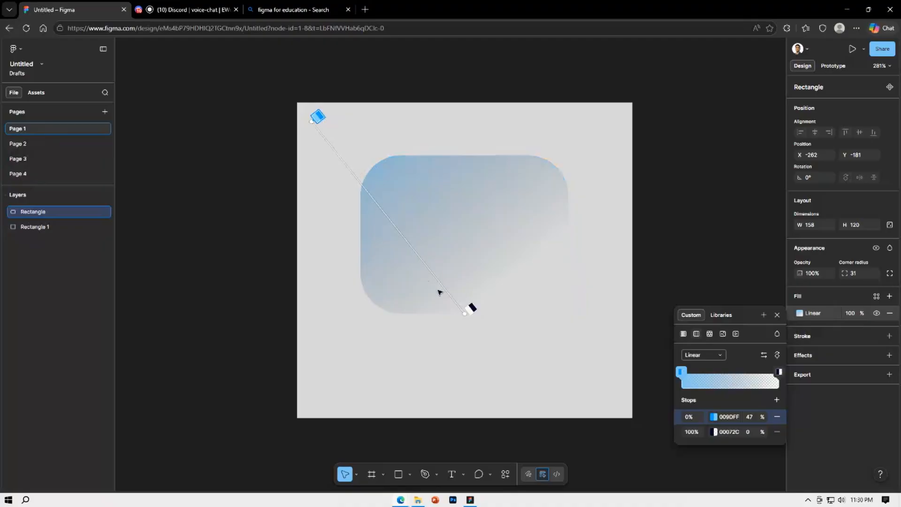
{"action": "left_click_drag", "start_coordinate": [467, 312], "coordinate": [569, 310]}
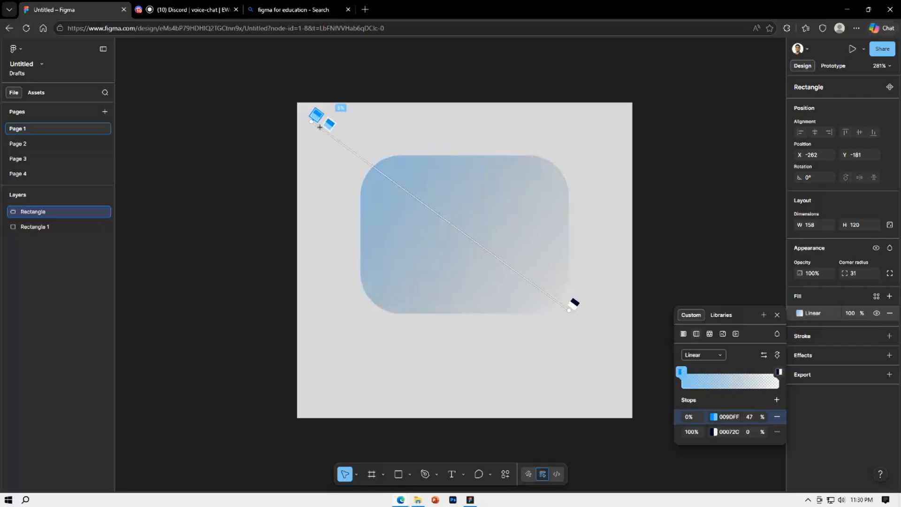
{"action": "left_click_drag", "start_coordinate": [311, 122], "coordinate": [200, 134]}
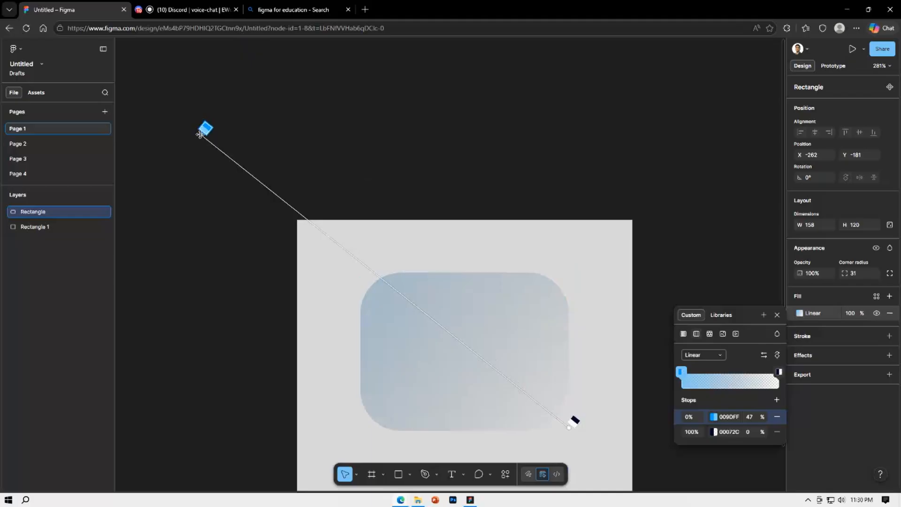
{"action": "key", "text": "Escape"}
Move the rounded rectangle down to Y -162 within the grey rectangle and deselect everything
{"action": "scroll", "coordinate": [539, 206], "scroll_direction": "down", "scroll_amount": 3}
{"action": "scroll", "coordinate": [539, 206], "scroll_direction": "down", "scroll_amount": 3}
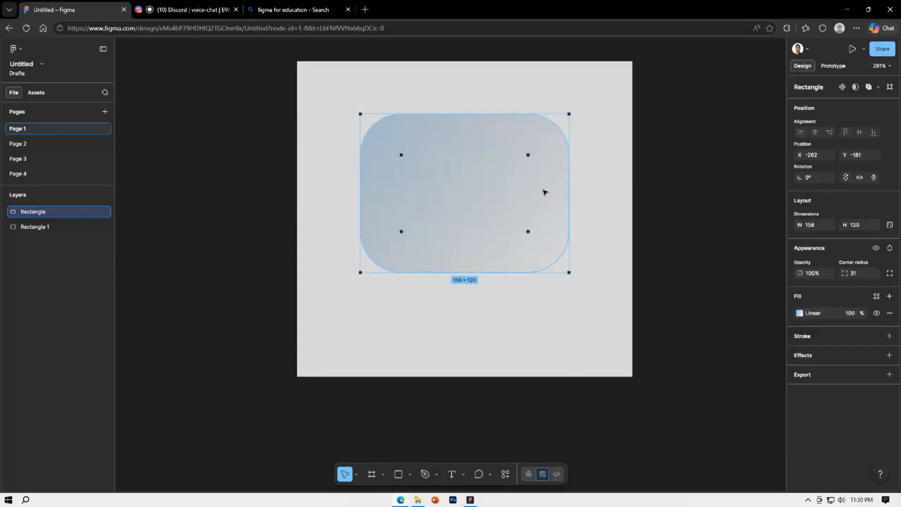
{"action": "left_click_drag", "start_coordinate": [507, 187], "coordinate": [511, 205]}
{"action": "left_click", "coordinate": [622, 161]}
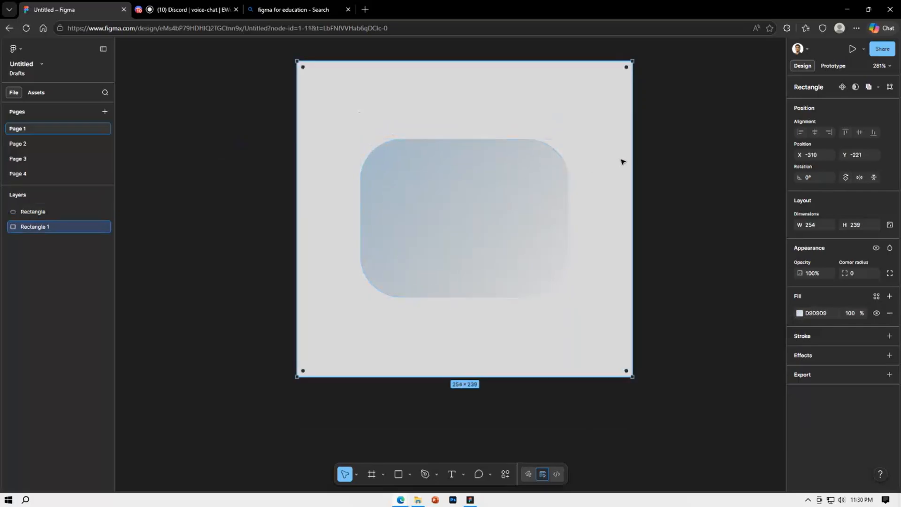
{"action": "left_click", "coordinate": [663, 154]}
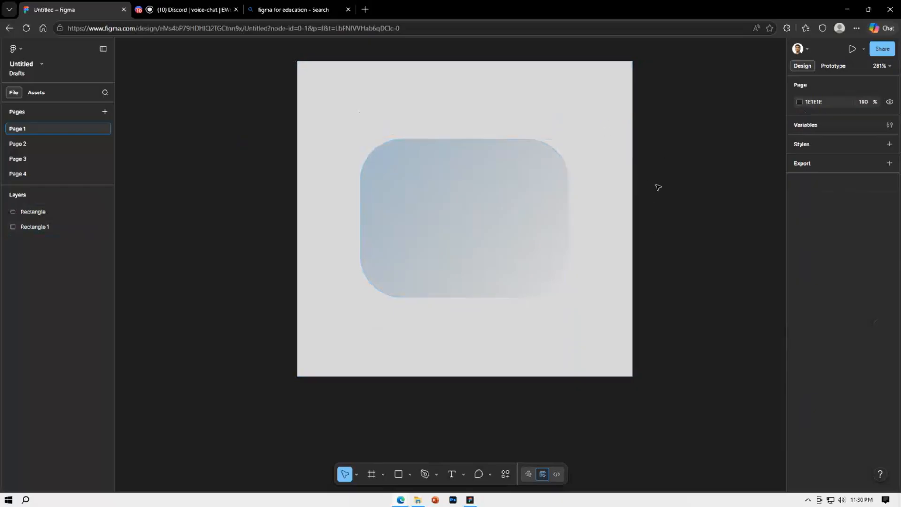
Add a black inside stroke to the rounded rectangle, trying a weight of 19 and settling on 7
{"action": "left_click", "coordinate": [525, 231]}
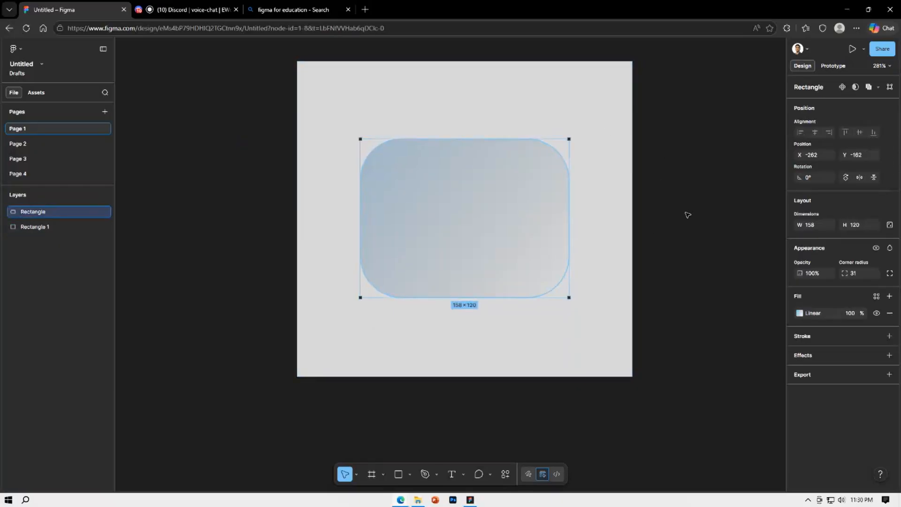
{"action": "left_click", "coordinate": [889, 336]}
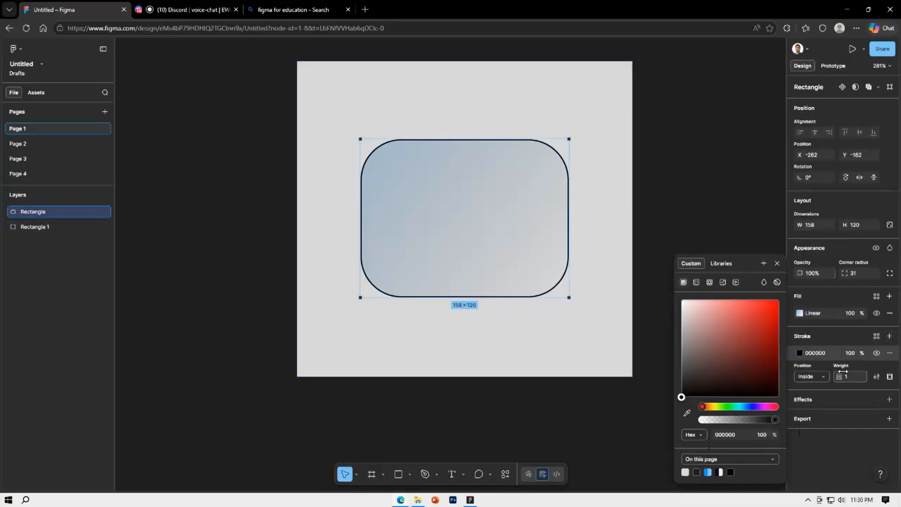
{"action": "left_click", "coordinate": [823, 375]}
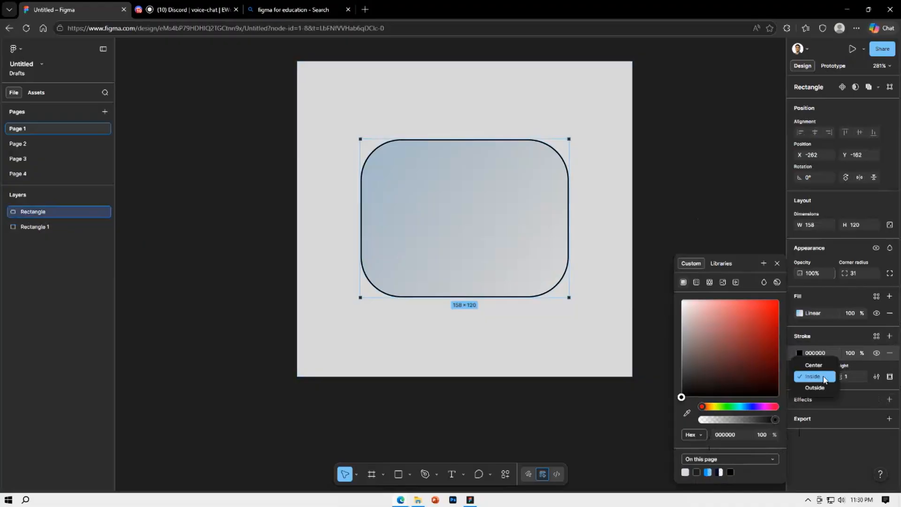
{"action": "left_click", "coordinate": [826, 376]}
{"action": "left_click_drag", "start_coordinate": [839, 376], "coordinate": [858, 375]}
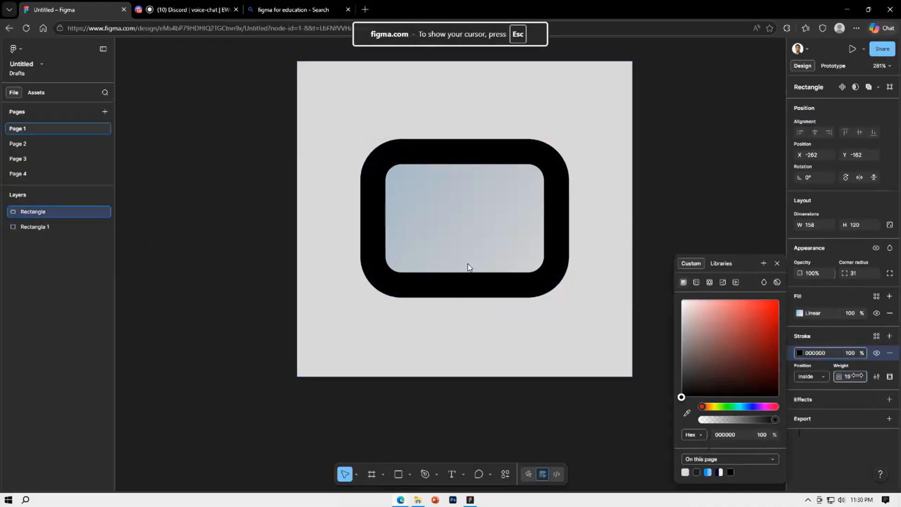
{"action": "left_click_drag", "start_coordinate": [467, 267], "coordinate": [451, 266]}
Change the stroke position to Center and set its weight to 10
{"action": "left_click", "coordinate": [823, 376]}
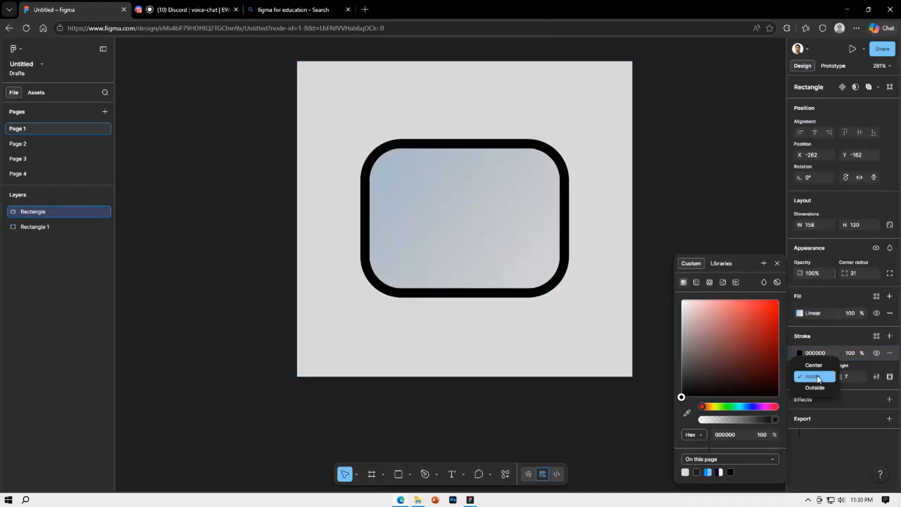
{"action": "left_click", "coordinate": [824, 366]}
{"action": "mouse_move", "coordinate": [837, 378]}
{"action": "left_mouse_down"}
{"action": "mouse_move", "coordinate": [453, 266]}
{"action": "mouse_move", "coordinate": [473, 263]}
{"action": "mouse_move", "coordinate": [453, 269]}
{"action": "left_mouse_up"}
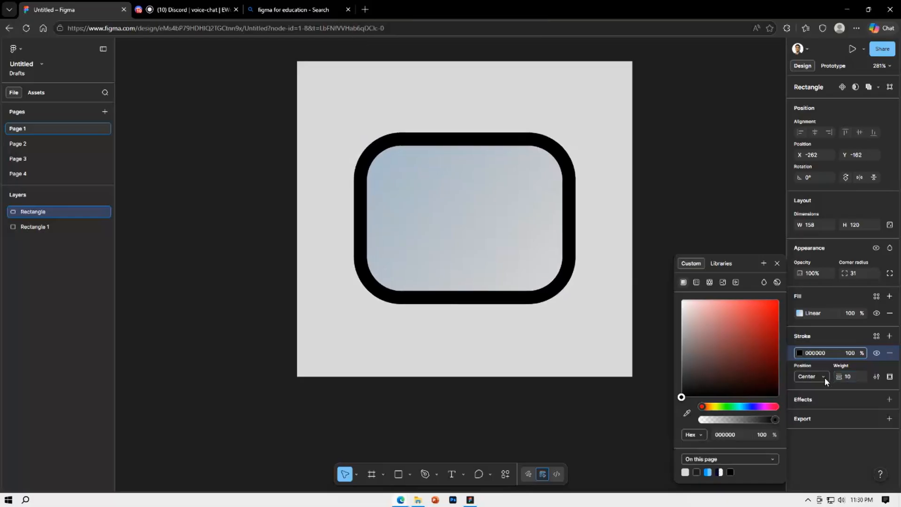
Place the stroke outside the shape with a weight of 11, recolour it red and deselect the shape
{"action": "left_click", "coordinate": [824, 378]}
{"action": "left_click", "coordinate": [825, 398]}
{"action": "mouse_move", "coordinate": [838, 377]}
{"action": "left_mouse_down"}
{"action": "mouse_move", "coordinate": [486, 263]}
{"action": "mouse_move", "coordinate": [449, 266]}
{"action": "mouse_move", "coordinate": [746, 378]}
{"action": "left_mouse_up"}
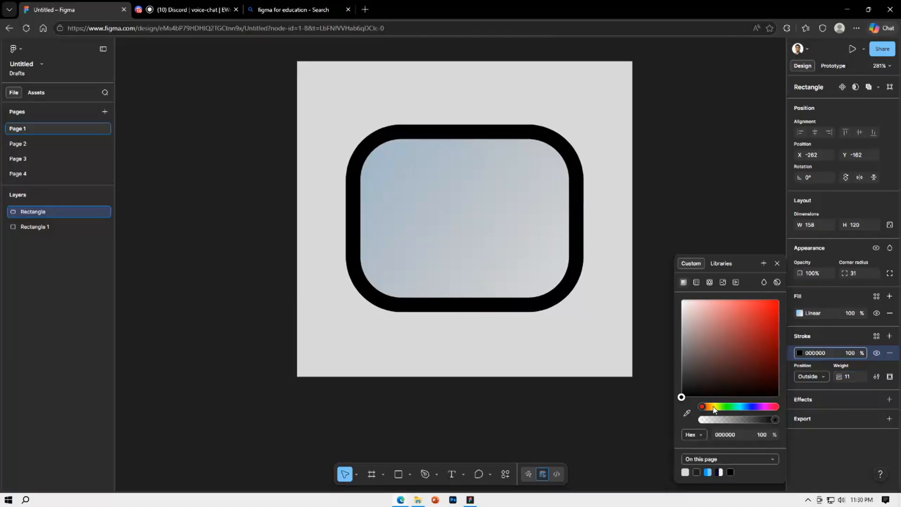
{"action": "mouse_move", "coordinate": [713, 408]}
{"action": "left_mouse_down"}
{"action": "mouse_move", "coordinate": [777, 406]}
{"action": "mouse_move", "coordinate": [774, 292]}
{"action": "mouse_move", "coordinate": [761, 328]}
{"action": "mouse_move", "coordinate": [747, 330]}
{"action": "left_mouse_up"}
{"action": "left_click", "coordinate": [688, 173]}
Add a Layer blur effect to the rounded rectangle, set its blur to 0 and review the available effect types
{"action": "left_click", "coordinate": [543, 211]}
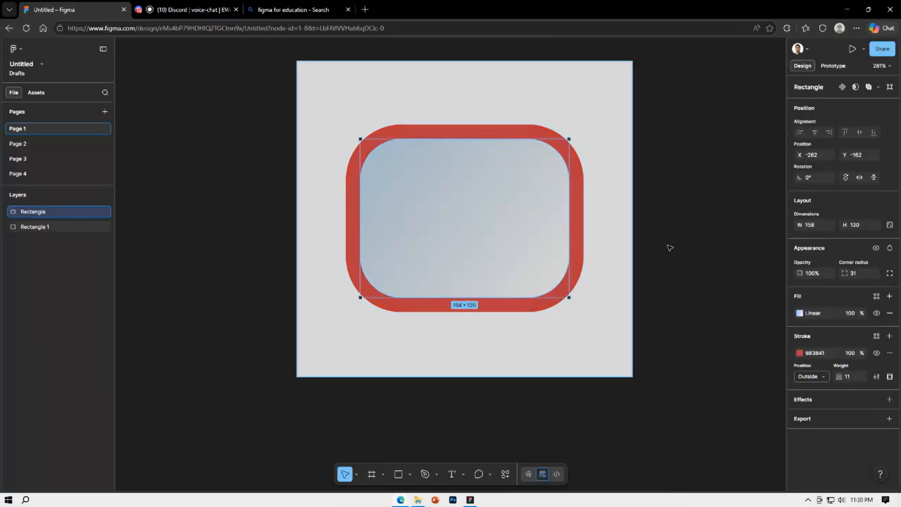
{"action": "left_click", "coordinate": [889, 399]}
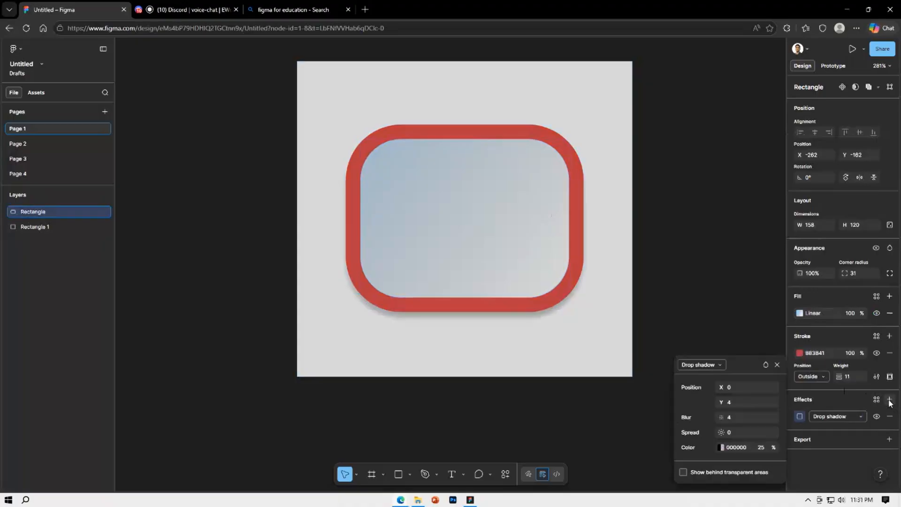
{"action": "left_click", "coordinate": [713, 370]}
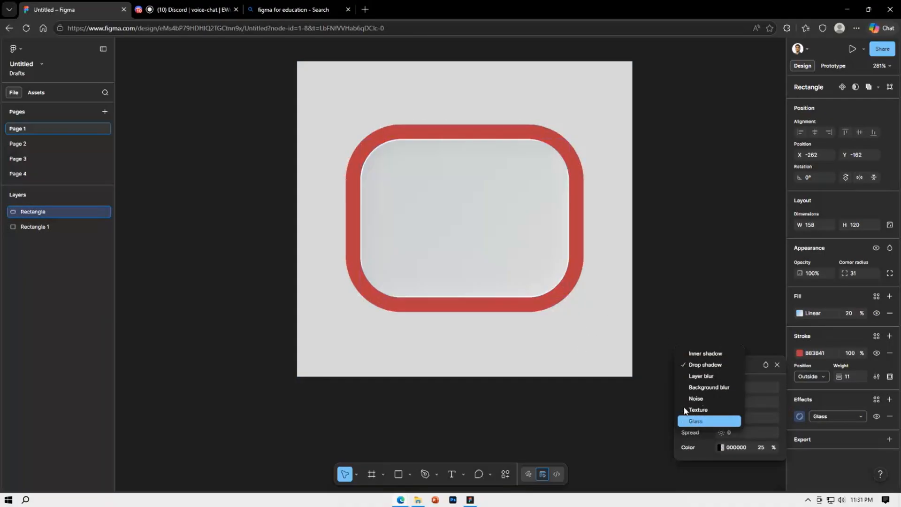
{"action": "left_click", "coordinate": [701, 376]}
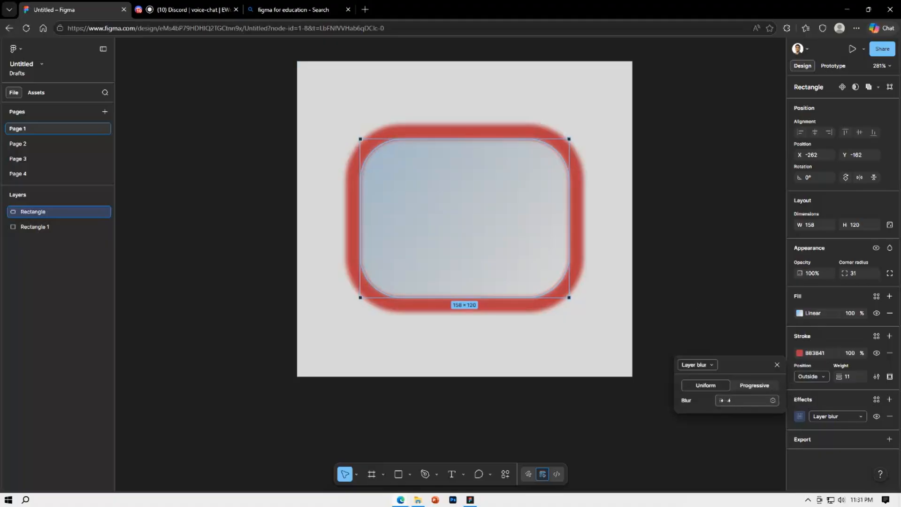
{"action": "left_click_drag", "start_coordinate": [721, 400], "coordinate": [354, 264]}
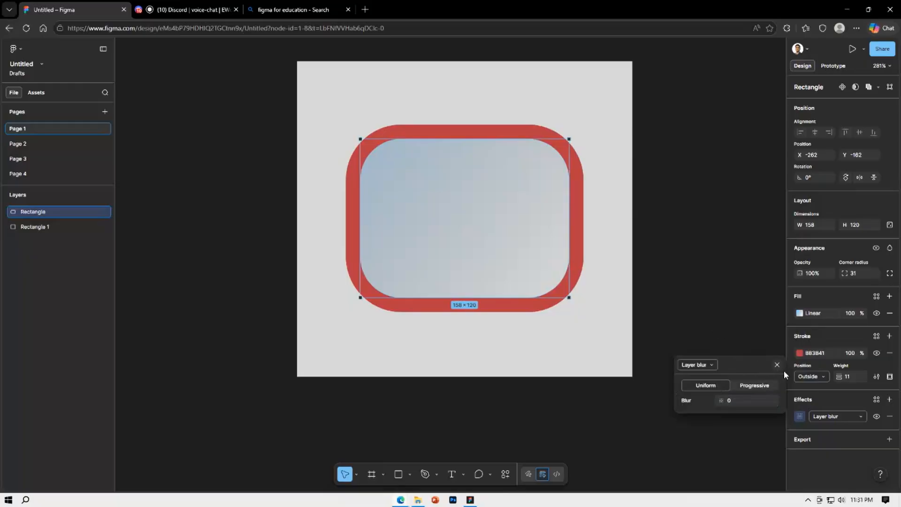
{"action": "left_click", "coordinate": [830, 415]}
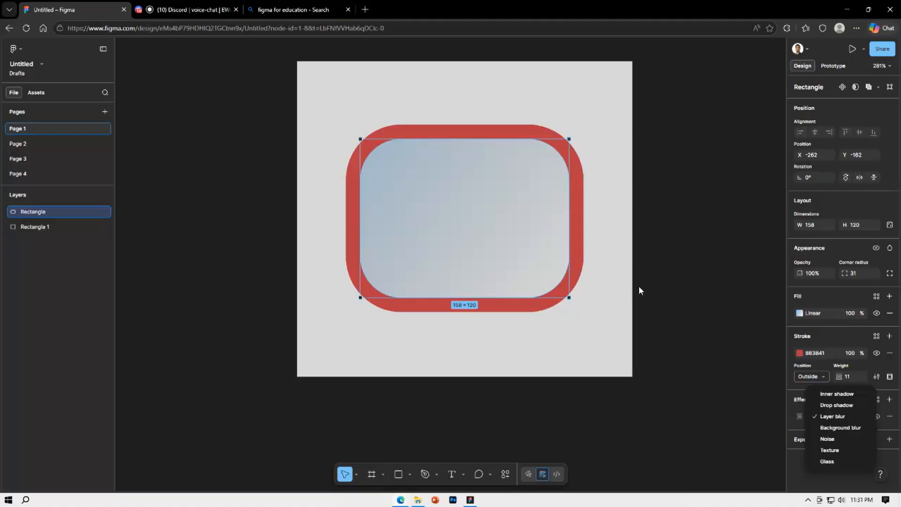
{"action": "left_click", "coordinate": [689, 367]}
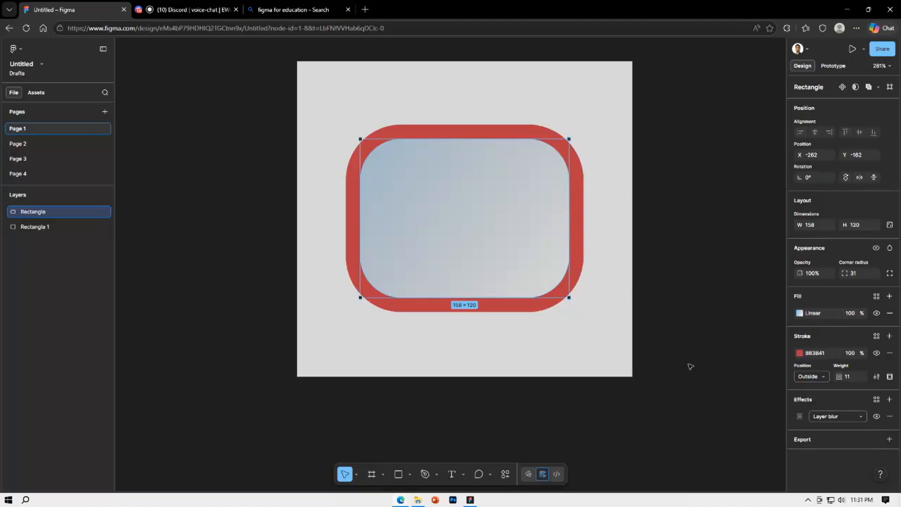
Delete the grey background rectangle and the rounded rectangle, leaving Page 1 empty
{"action": "mouse_move", "coordinate": [507, 250]}
{"action": "left_mouse_down"}
{"action": "mouse_move", "coordinate": [503, 233]}
{"action": "mouse_move", "coordinate": [512, 244]}
{"action": "left_mouse_up"}
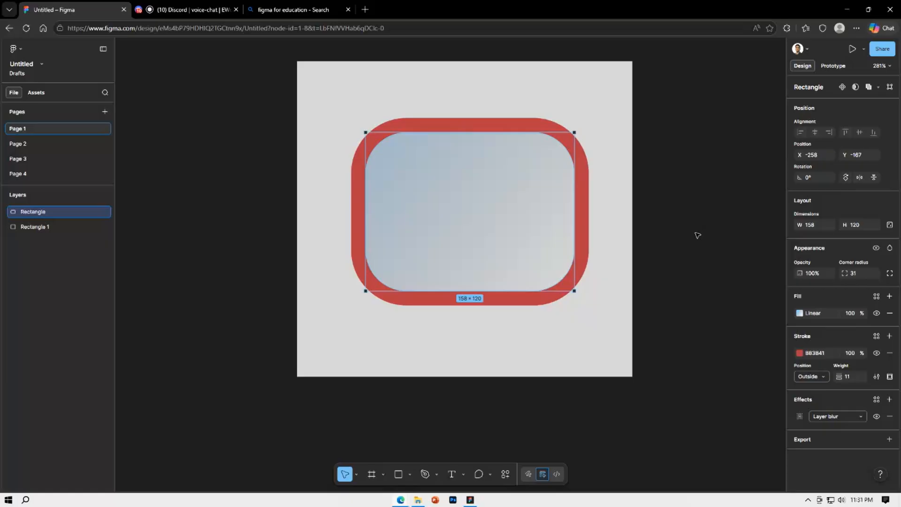
{"action": "left_click", "coordinate": [478, 68]}
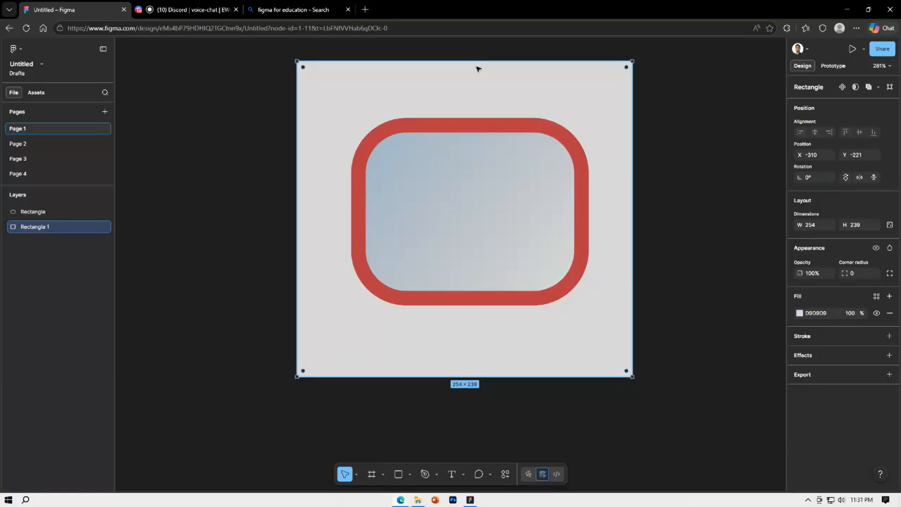
{"action": "key", "text": "Delete"}
{"action": "left_click", "coordinate": [556, 146]}
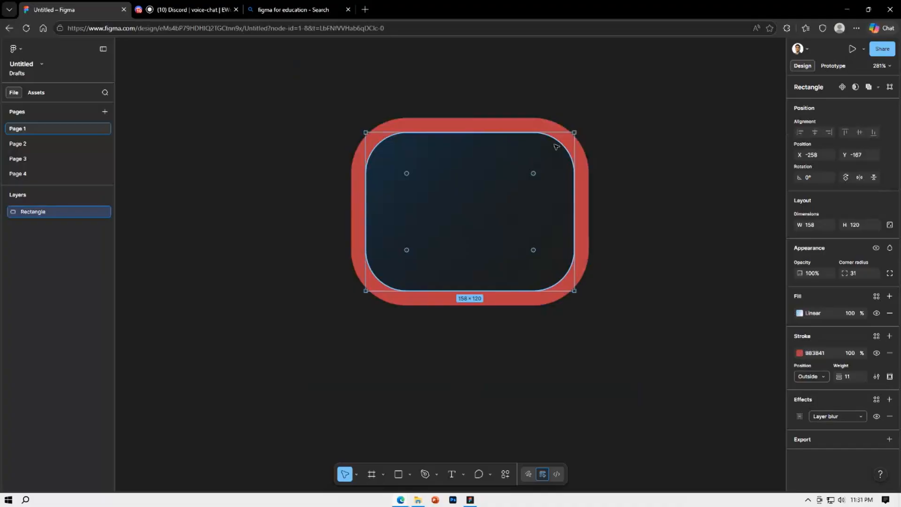
{"action": "key", "text": "Delete"}
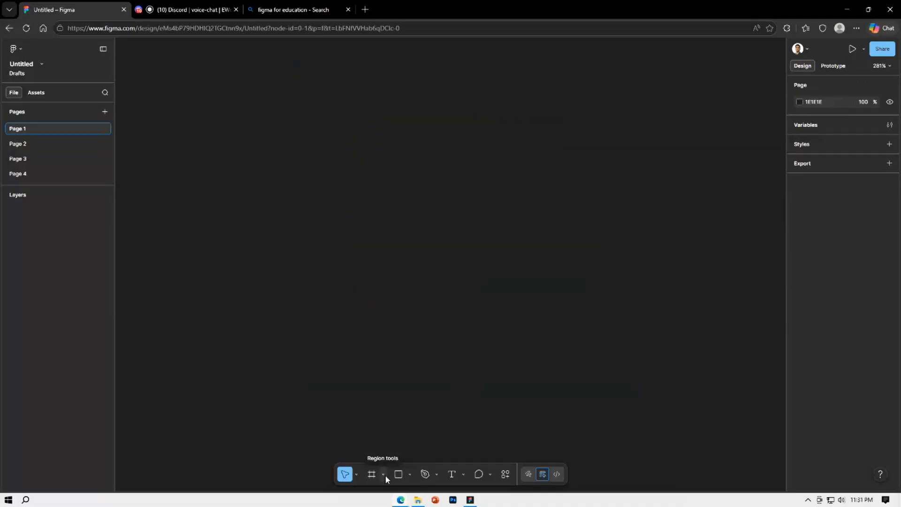
Start the Frame tool and examine the Tablet, Desktop, Presentation, Watch and Paper frame size presets
{"action": "left_click", "coordinate": [372, 475]}
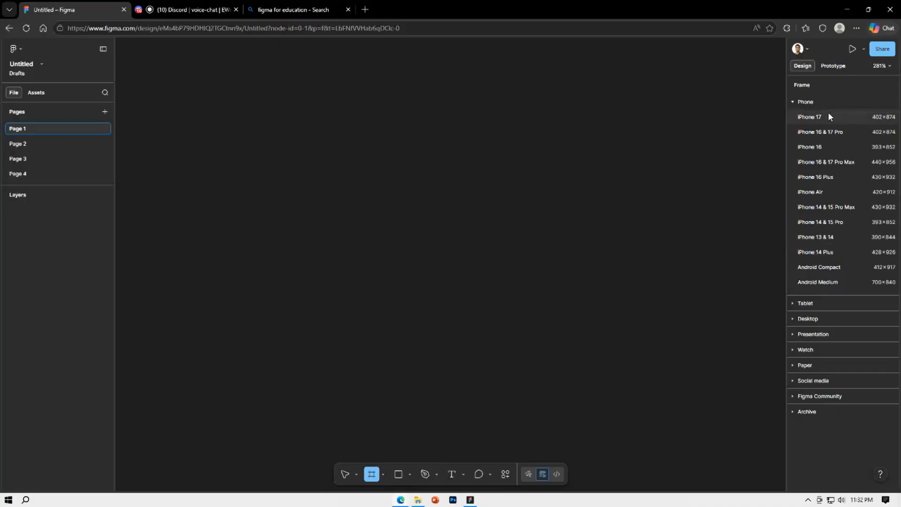
{"action": "left_click", "coordinate": [797, 303]}
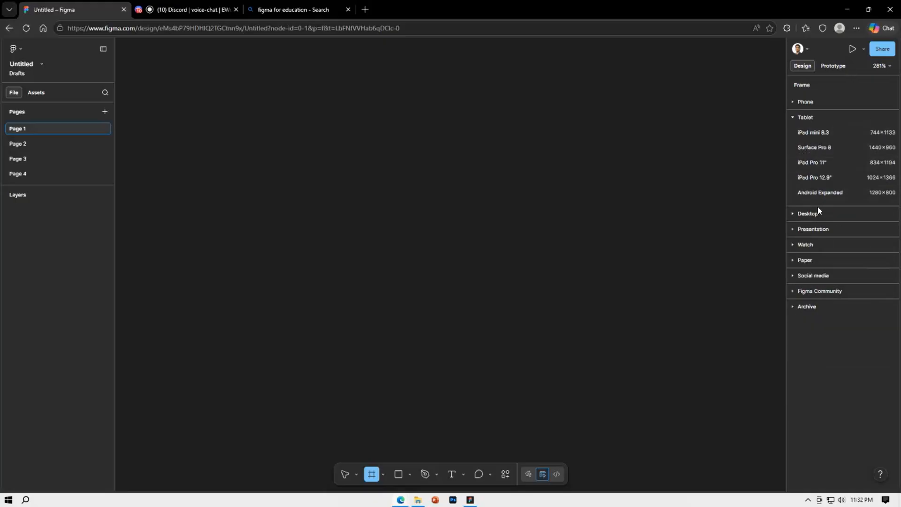
{"action": "left_click", "coordinate": [809, 215]}
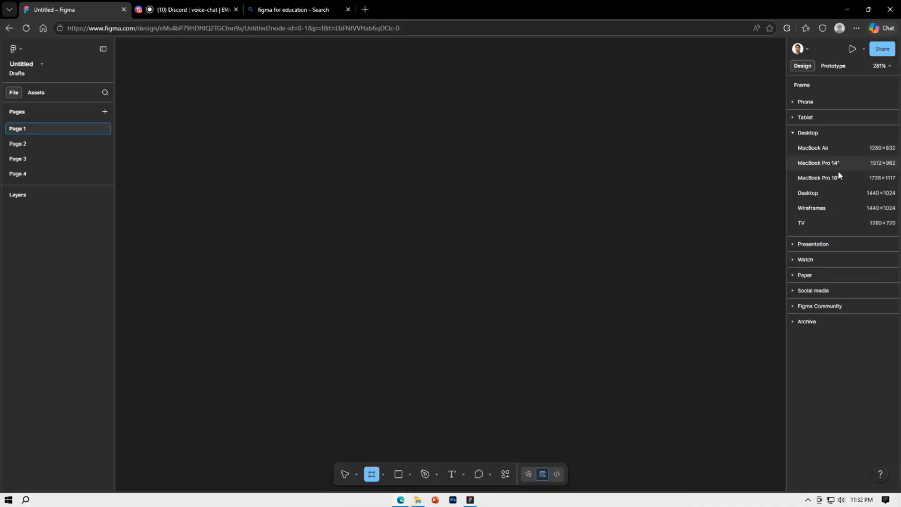
{"action": "left_click", "coordinate": [816, 245]}
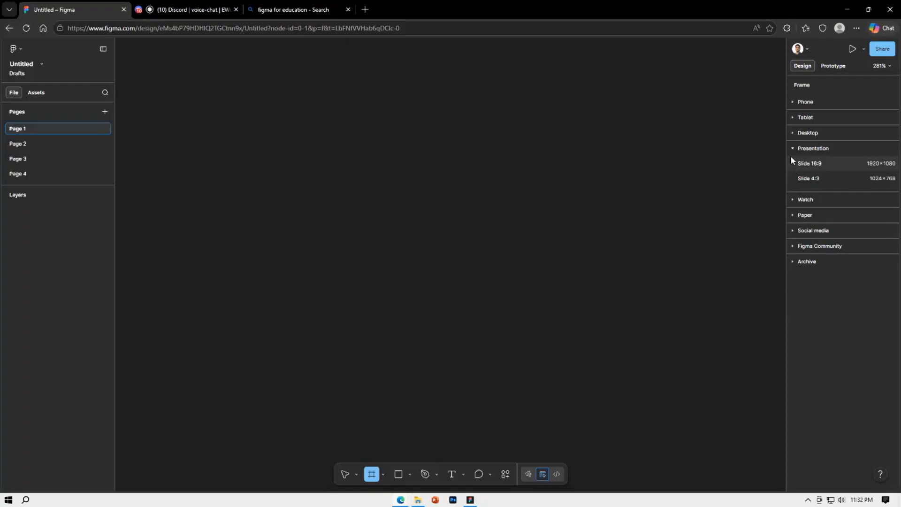
{"action": "left_click", "coordinate": [804, 201]}
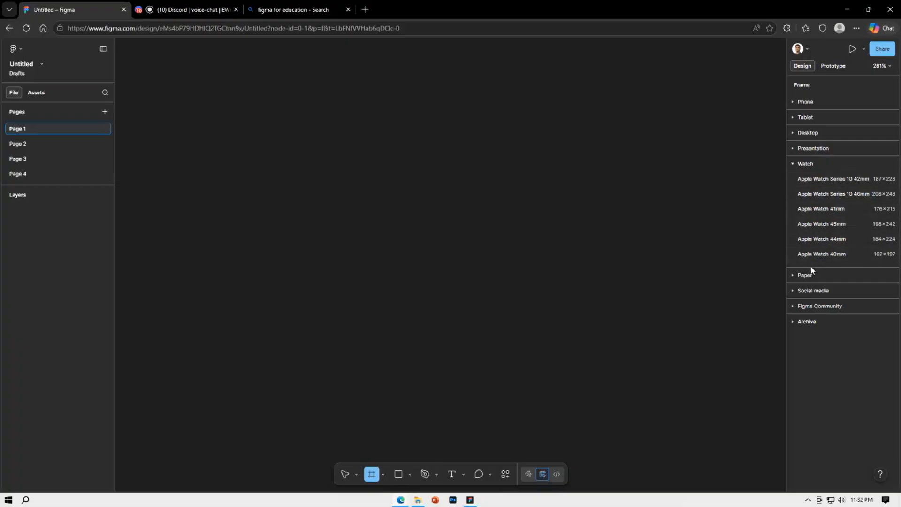
{"action": "left_click", "coordinate": [798, 164]}
{"action": "left_click", "coordinate": [801, 180]}
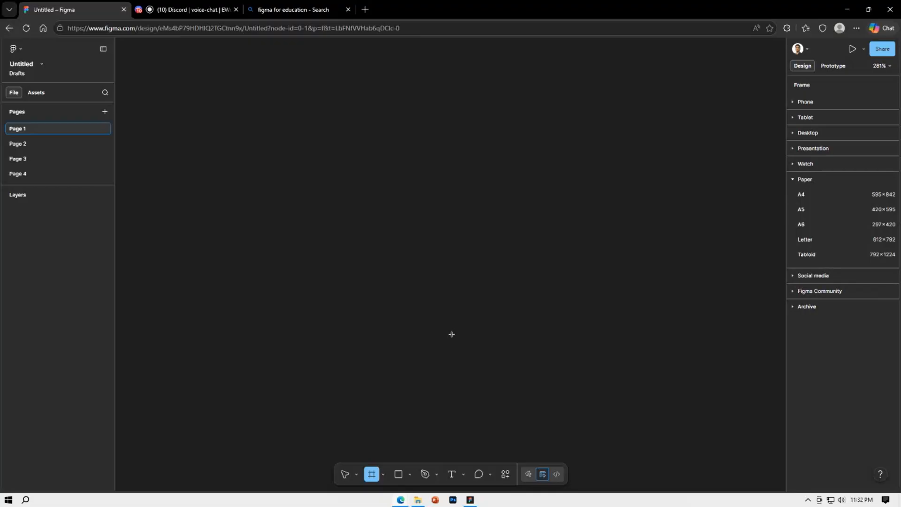
Examine the Social media, Figma Community and Archive frame presets, then return to the Phone presets
{"action": "left_click", "coordinate": [815, 276]}
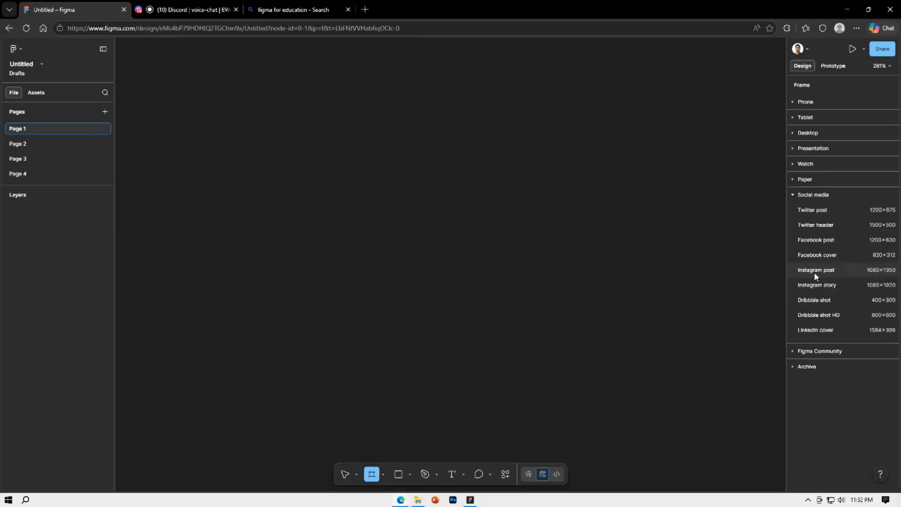
{"action": "left_click", "coordinate": [800, 196]}
{"action": "left_click", "coordinate": [814, 211]}
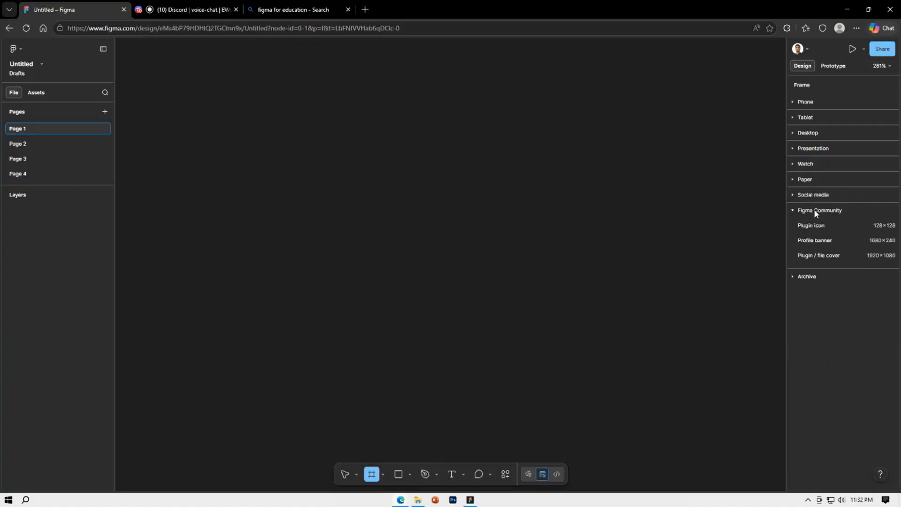
{"action": "left_click", "coordinate": [812, 277]}
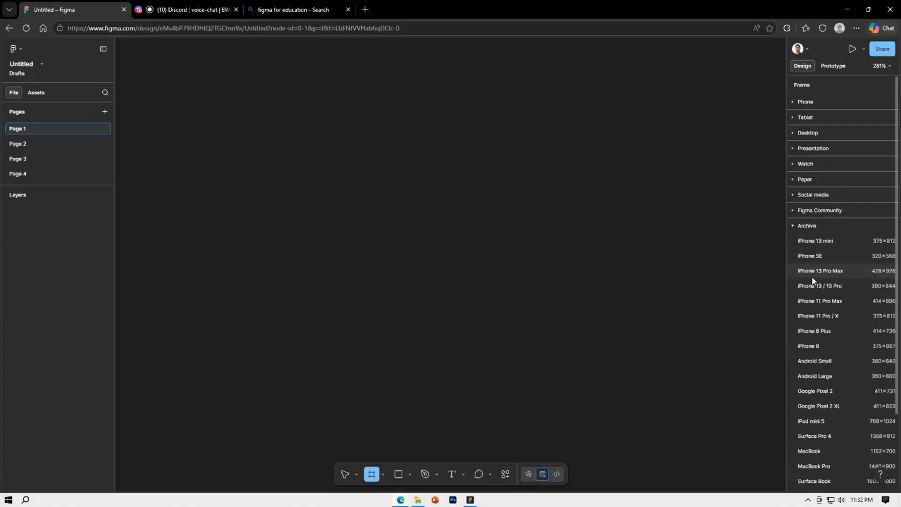
{"action": "scroll", "coordinate": [814, 280], "scroll_direction": "down", "scroll_amount": 2}
{"action": "scroll", "coordinate": [816, 288], "scroll_direction": "up", "scroll_amount": 2}
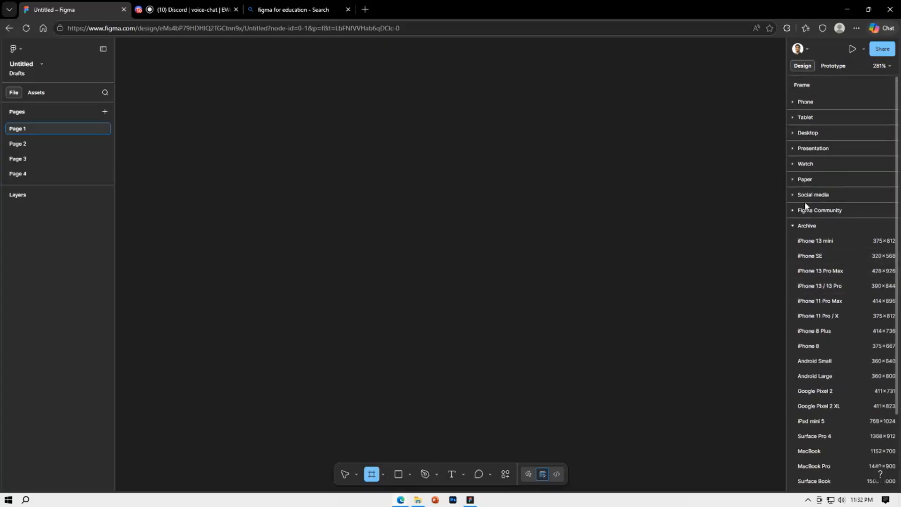
{"action": "scroll", "coordinate": [813, 396], "scroll_direction": "down", "scroll_amount": 2}
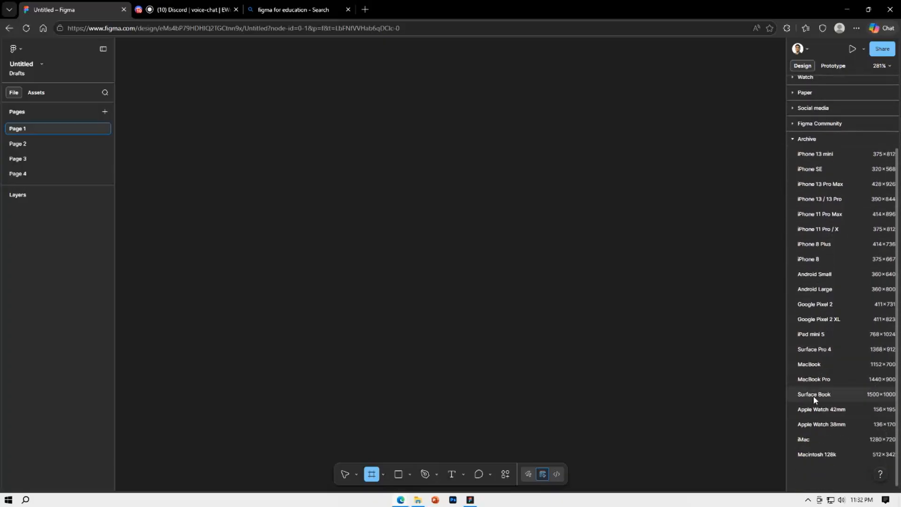
{"action": "scroll", "coordinate": [814, 372], "scroll_direction": "up", "scroll_amount": 2}
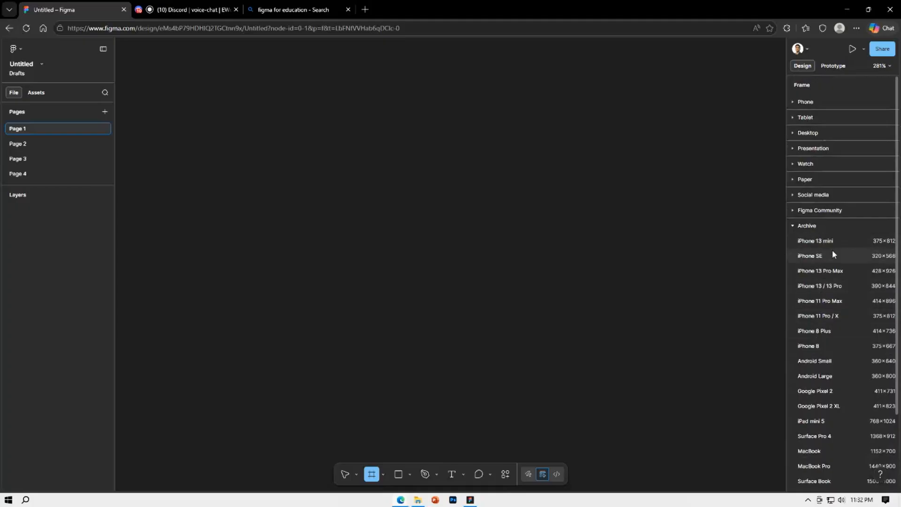
{"action": "left_click", "coordinate": [807, 226]}
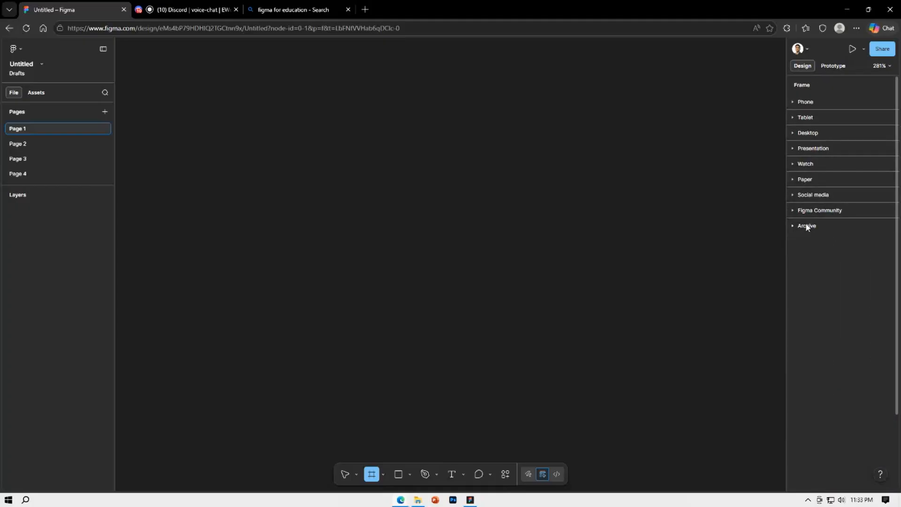
{"action": "left_click", "coordinate": [804, 103]}
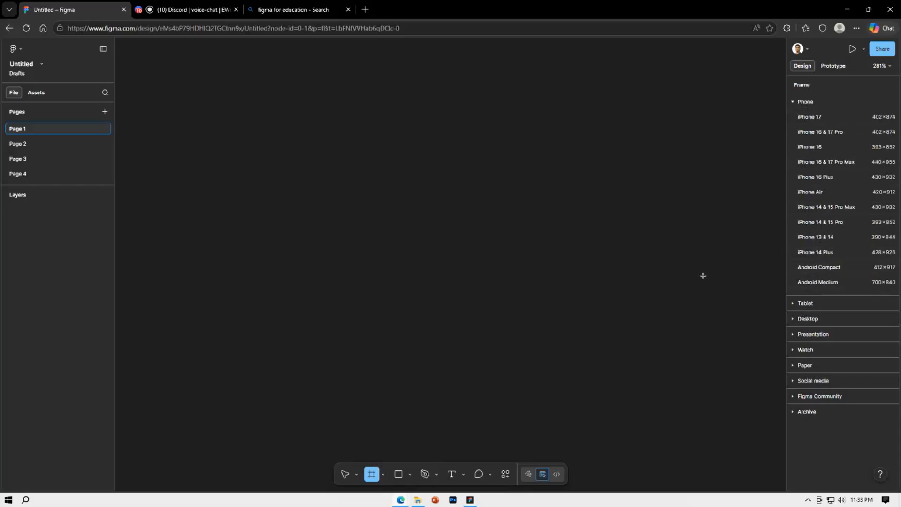
Place a default 100 × 100 frame on the canvas and delete it
{"action": "left_click", "coordinate": [596, 286]}
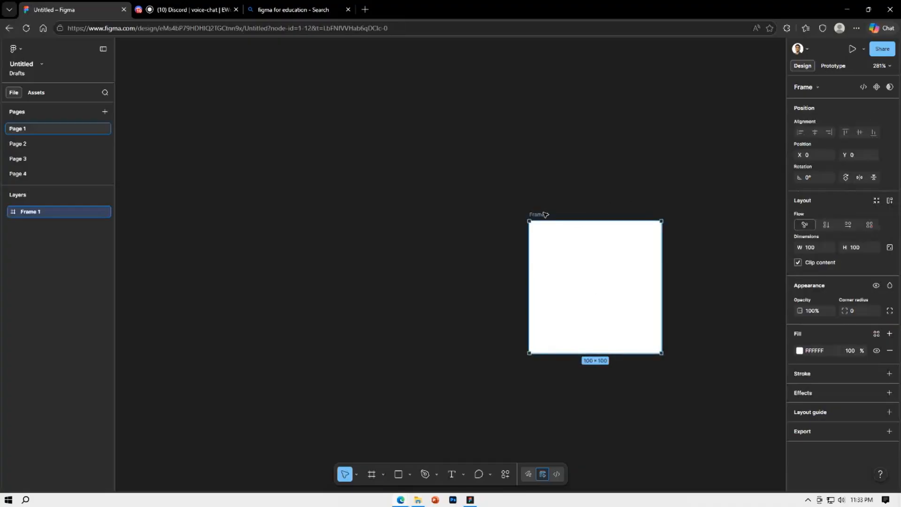
{"action": "key", "text": "Delete"}
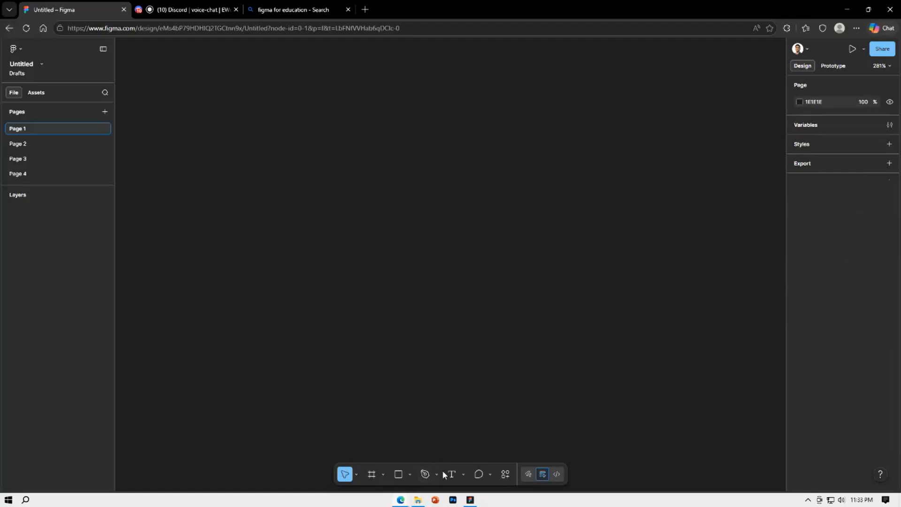
Create a frame from the MacBook Pro 14" desktop preset and deselect it
{"action": "left_click", "coordinate": [371, 474]}
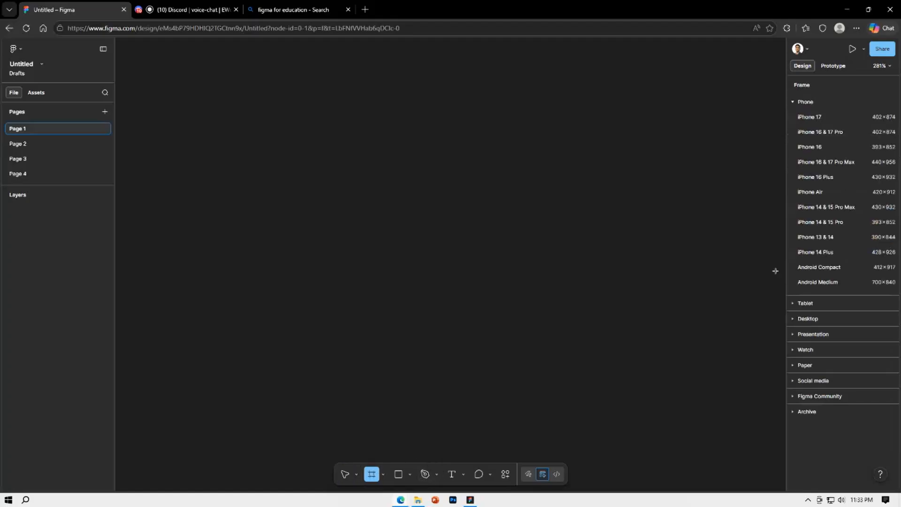
{"action": "left_click", "coordinate": [804, 320]}
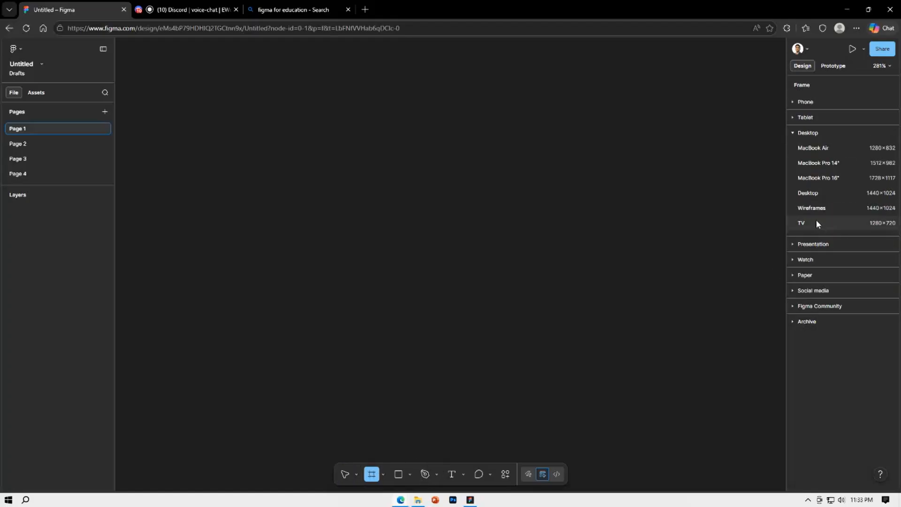
{"action": "left_click", "coordinate": [821, 163]}
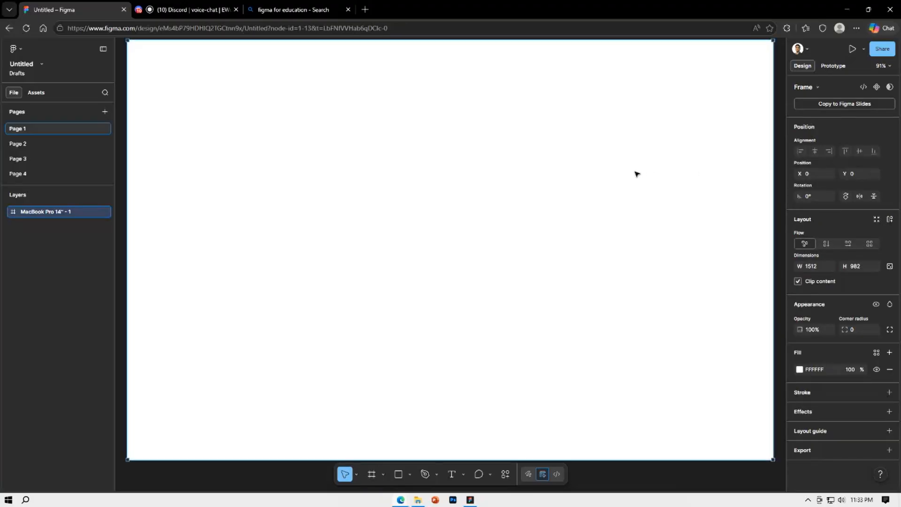
{"action": "scroll", "coordinate": [636, 174], "scroll_direction": "down", "scroll_amount": 3}
{"action": "left_click_drag", "start_coordinate": [698, 196], "coordinate": [577, 217]}
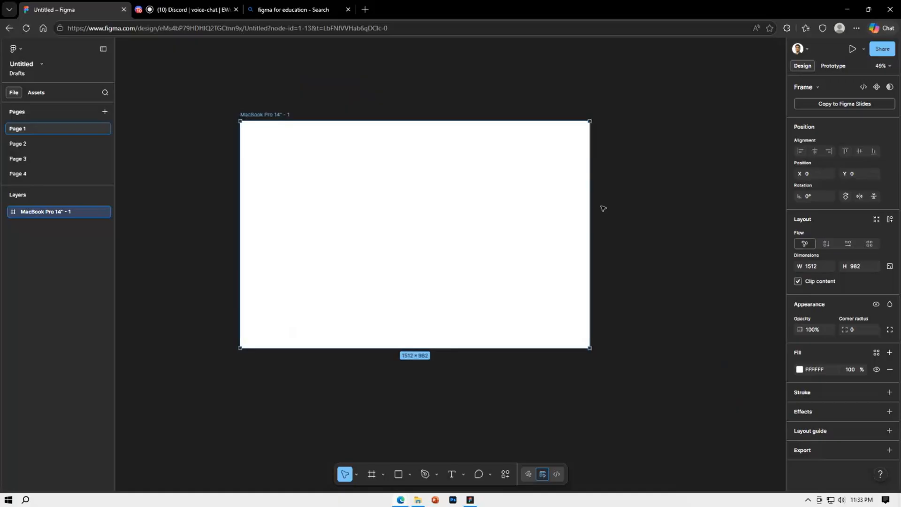
{"action": "left_click", "coordinate": [616, 203]}
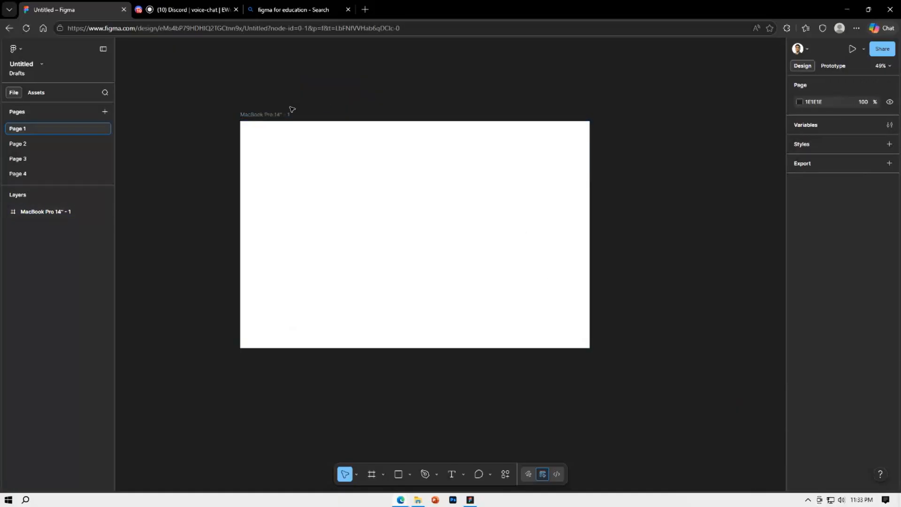
Add the text "Design system" near the middle of the MacBook Pro 14" frame
{"action": "left_click", "coordinate": [452, 475]}
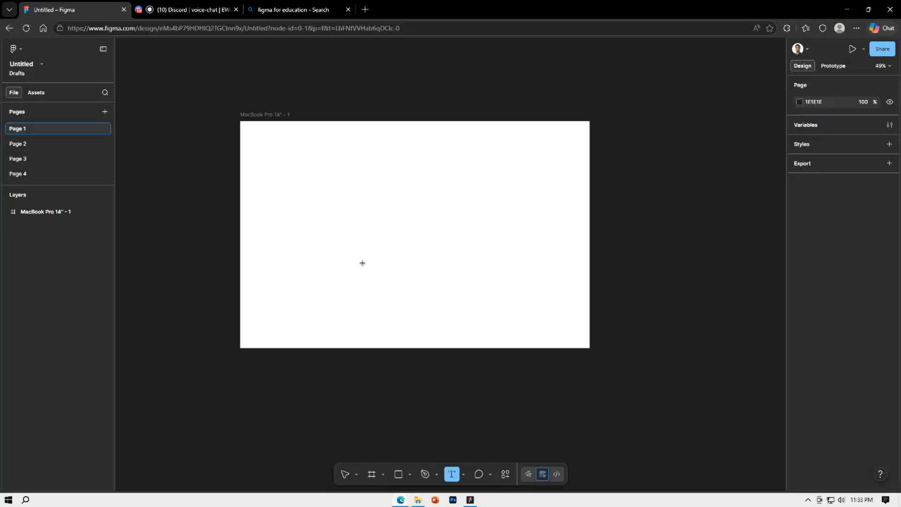
{"action": "left_click", "coordinate": [372, 220]}
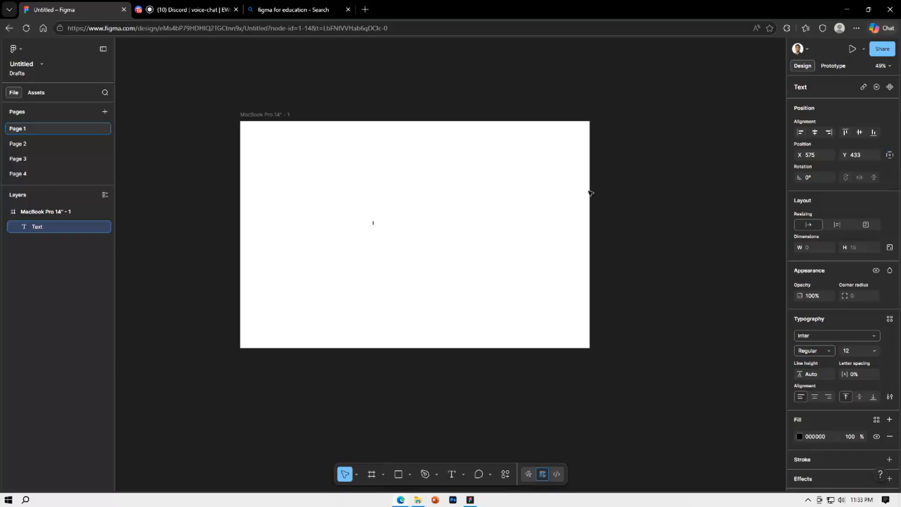
{"action": "type", "text": "Design System"}
{"action": "key", "text": "Escape"}
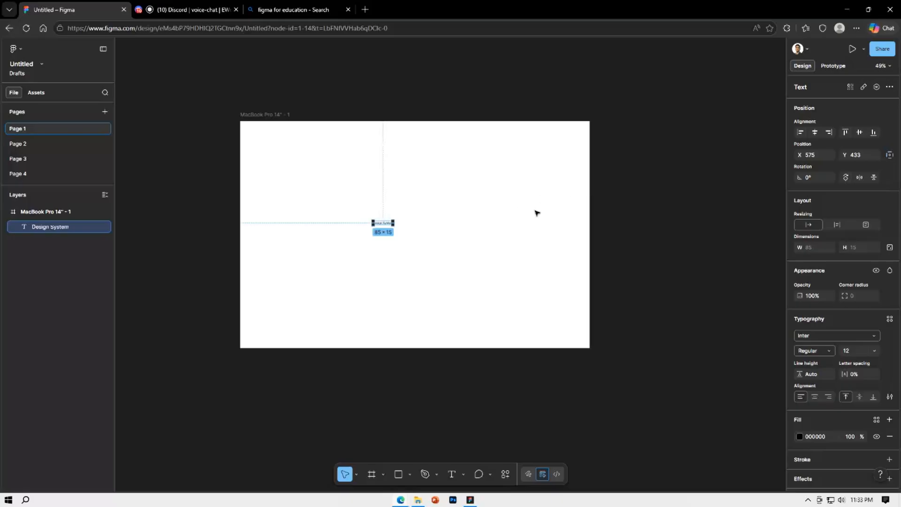
Enlarge the "Design System" text to about 718 × 123 with the Scale tool, then close the scale settings
{"action": "left_click", "coordinate": [357, 474]}
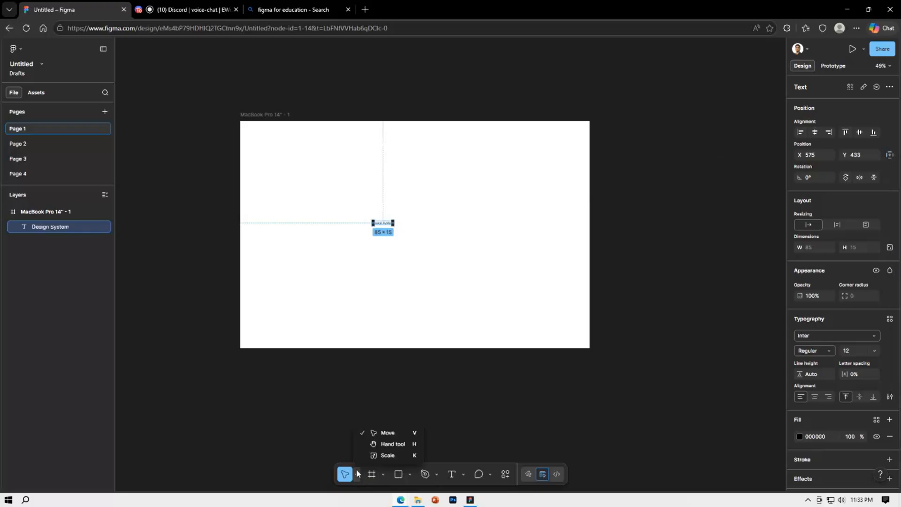
{"action": "left_click", "coordinate": [383, 455]}
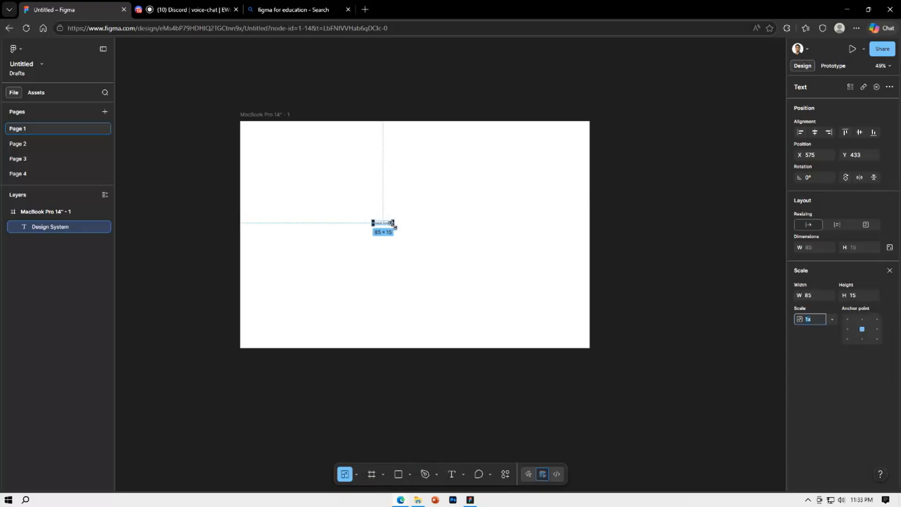
{"action": "left_click_drag", "start_coordinate": [393, 223], "coordinate": [435, 241]}
{"action": "left_click", "coordinate": [534, 315]}
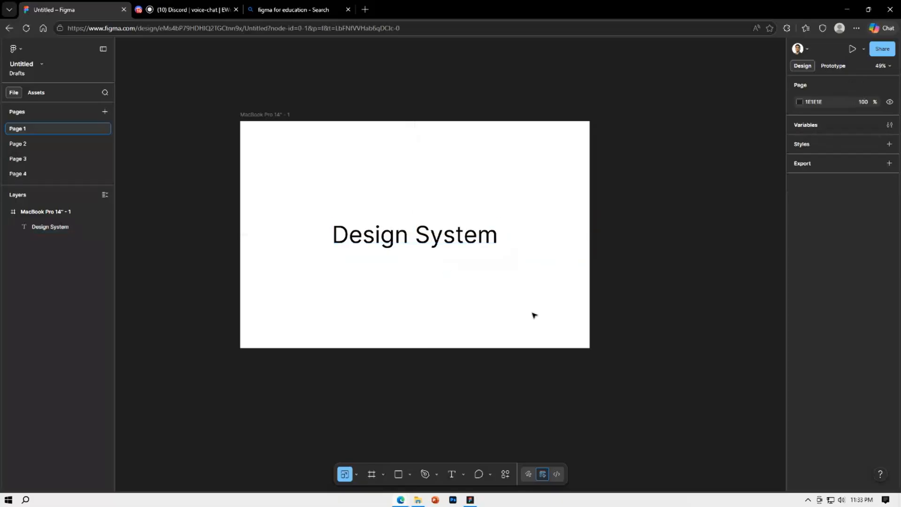
{"action": "left_click", "coordinate": [460, 246]}
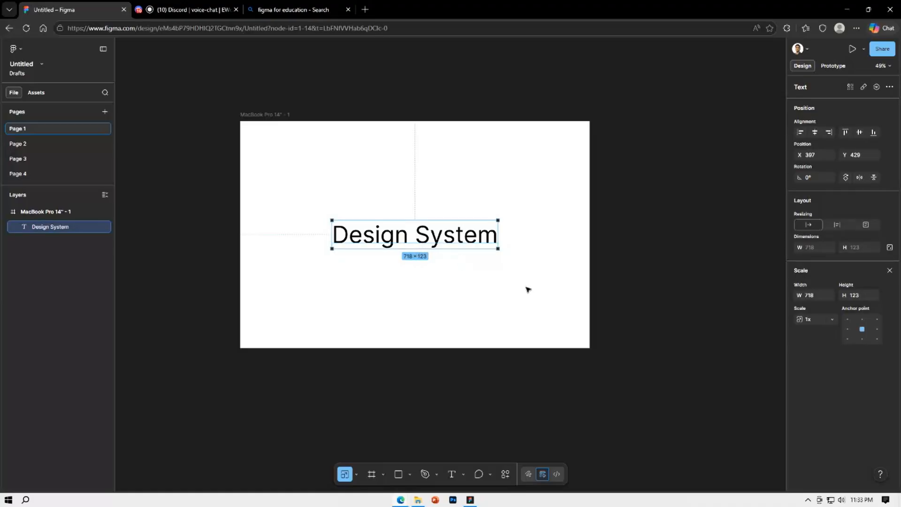
{"action": "left_click", "coordinate": [889, 270]}
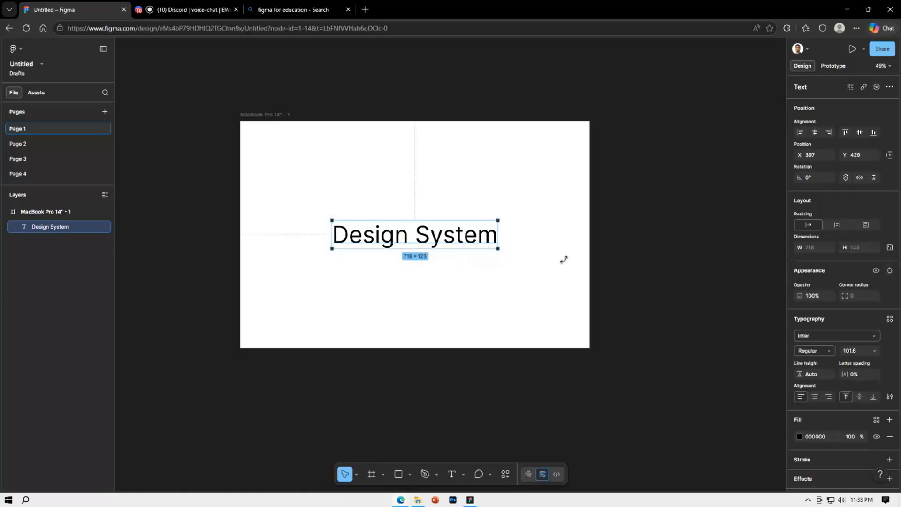
Set the "Design System" text to the Montserrat font with Medium weight
{"action": "left_click", "coordinate": [827, 338]}
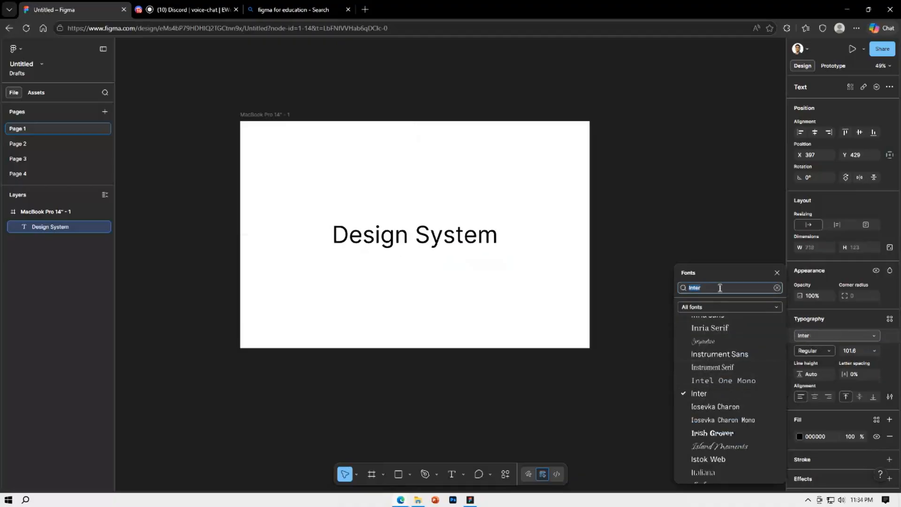
{"action": "key", "text": "BackSpace"}
{"action": "type", "text": "mont"}
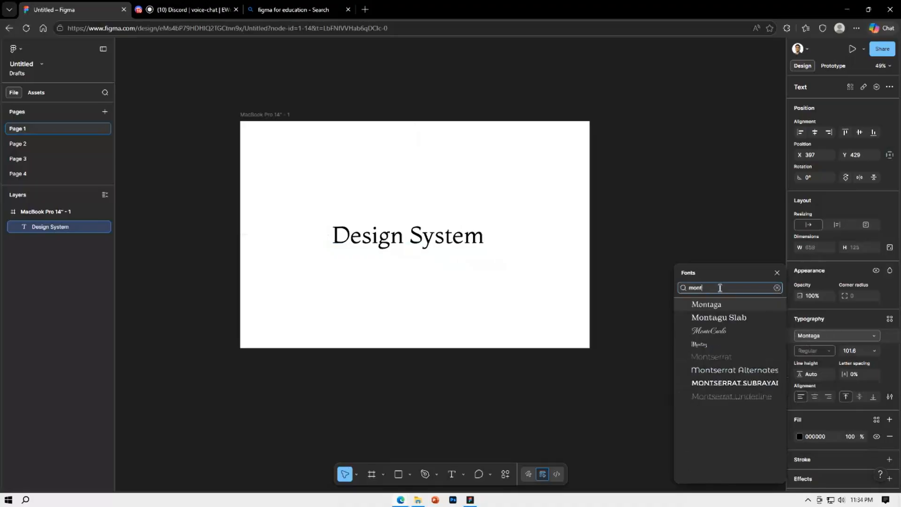
{"action": "left_click", "coordinate": [707, 356]}
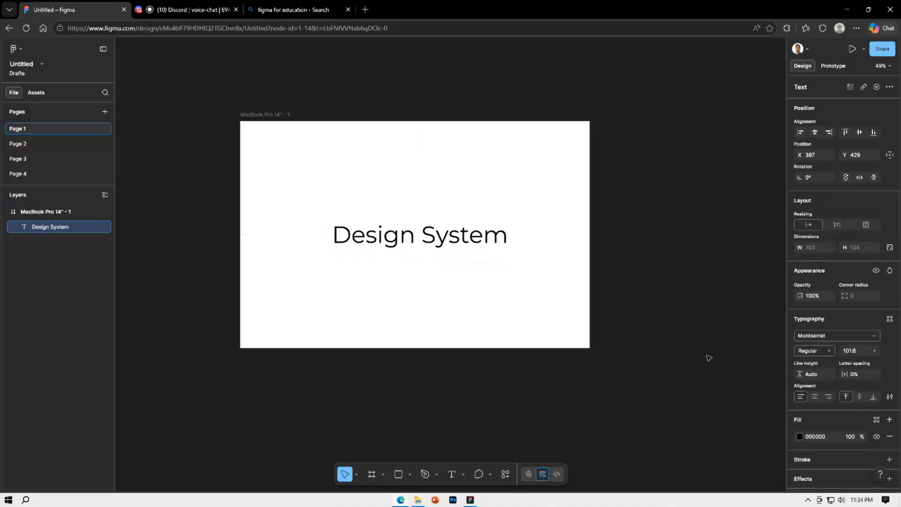
{"action": "left_click", "coordinate": [810, 351]}
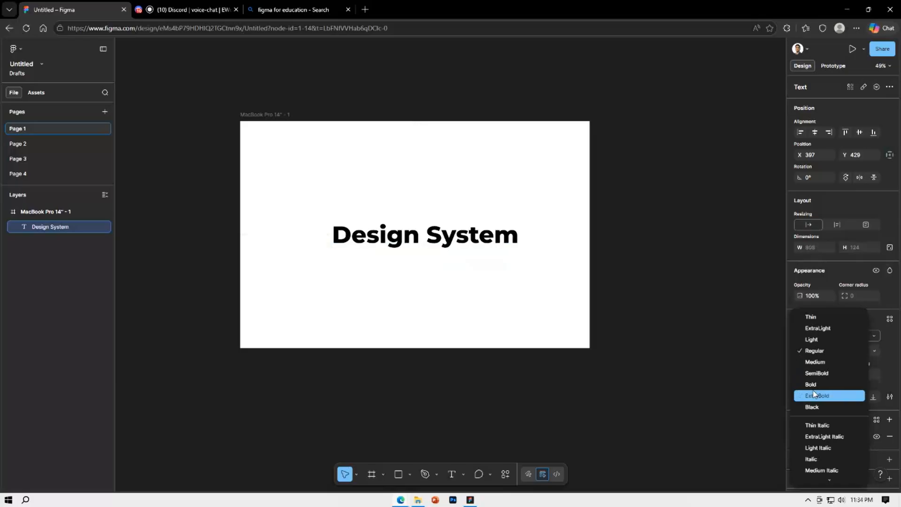
{"action": "left_click", "coordinate": [815, 361]}
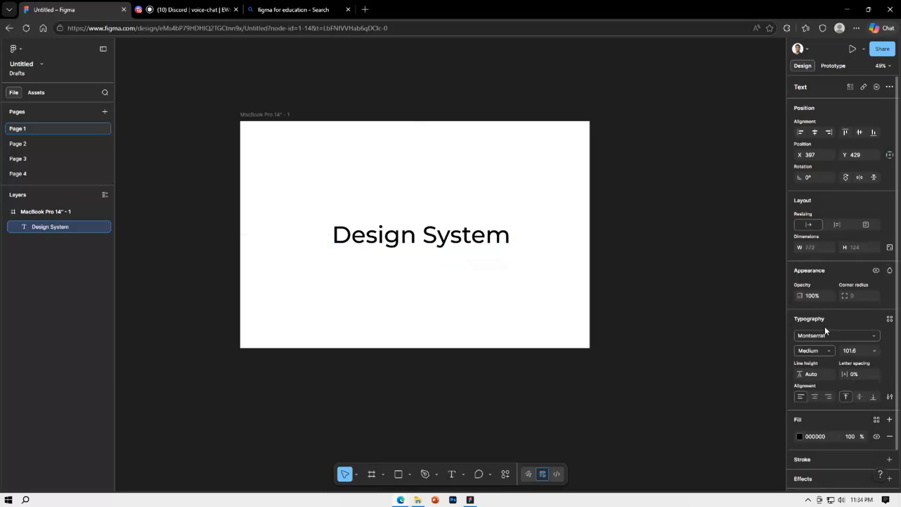
Search the font list for "times" and "tim", then close it and deselect the text
{"action": "left_click", "coordinate": [826, 334]}
{"action": "type", "text": "t"}
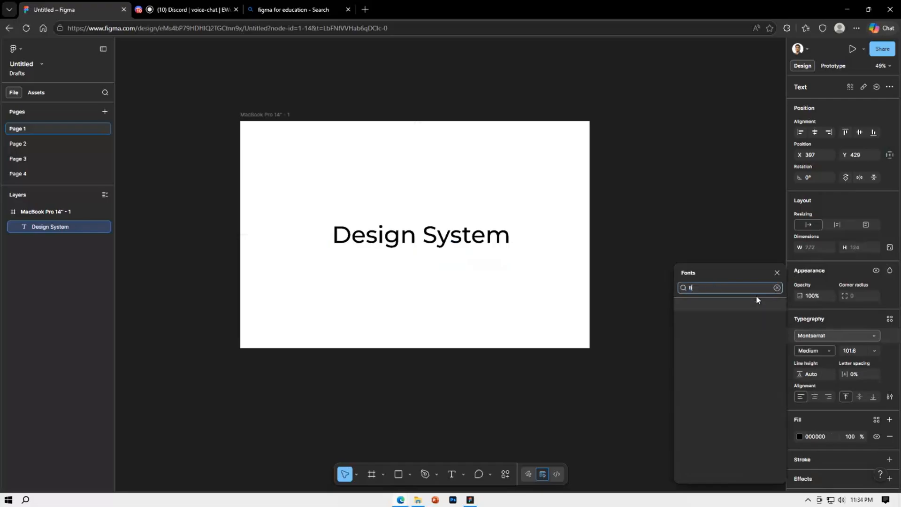
{"action": "type", "text": "imes"}
{"action": "key", "text": "BackSpace"}
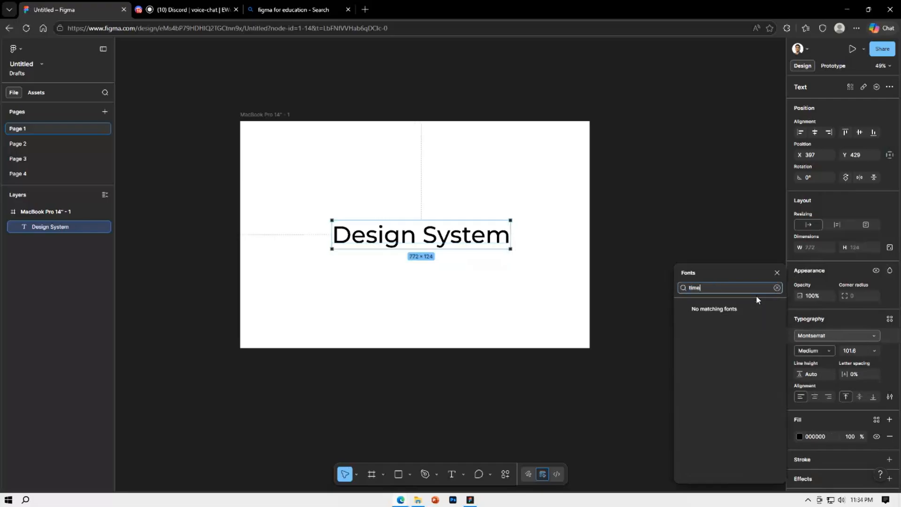
{"action": "left_click", "coordinate": [826, 336]}
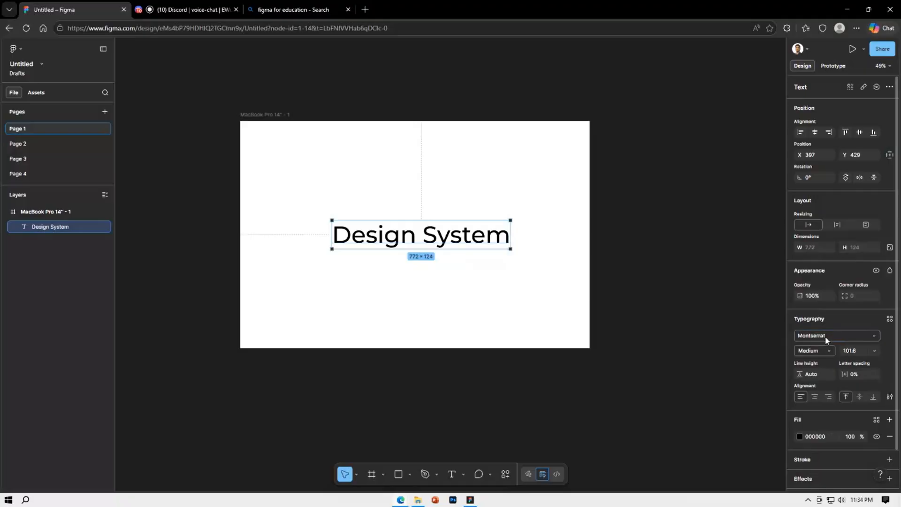
{"action": "left_click", "coordinate": [807, 335]}
{"action": "key", "text": "ctrl+a"}
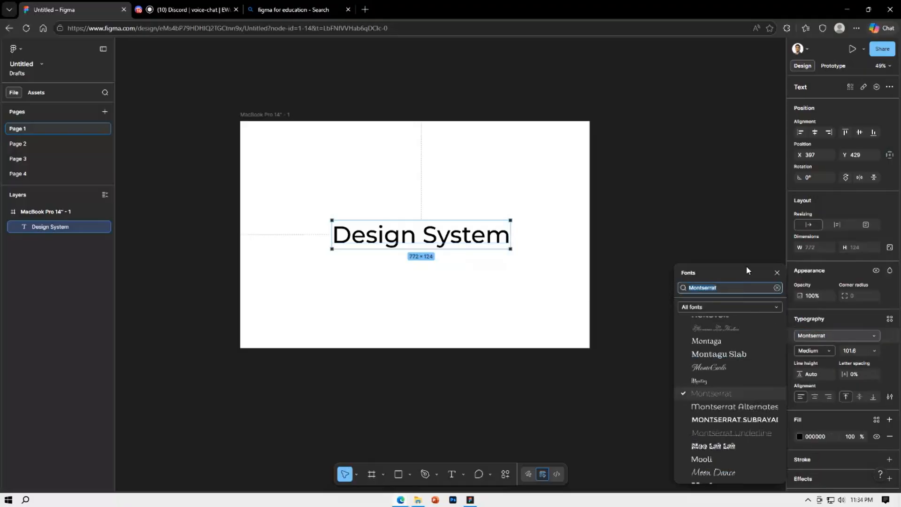
{"action": "key", "text": "BackSpace"}
{"action": "type", "text": "tim"}
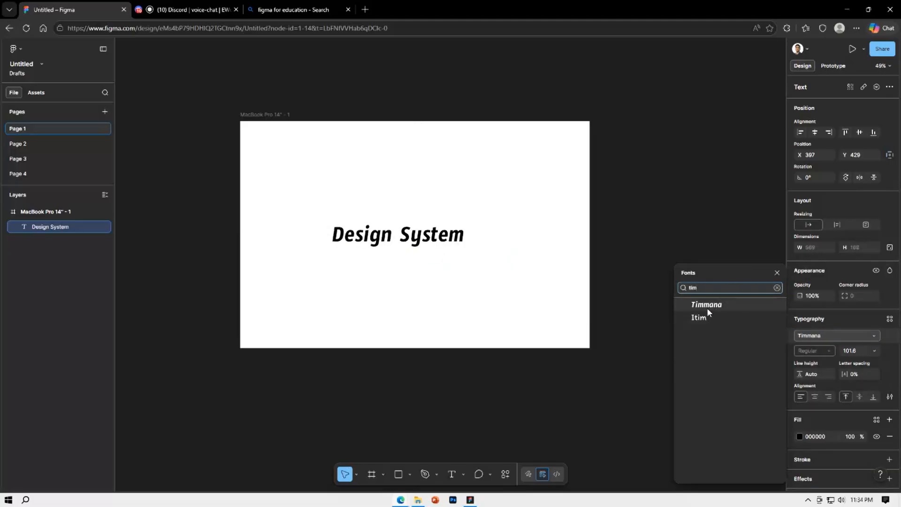
{"action": "left_click", "coordinate": [636, 174]}
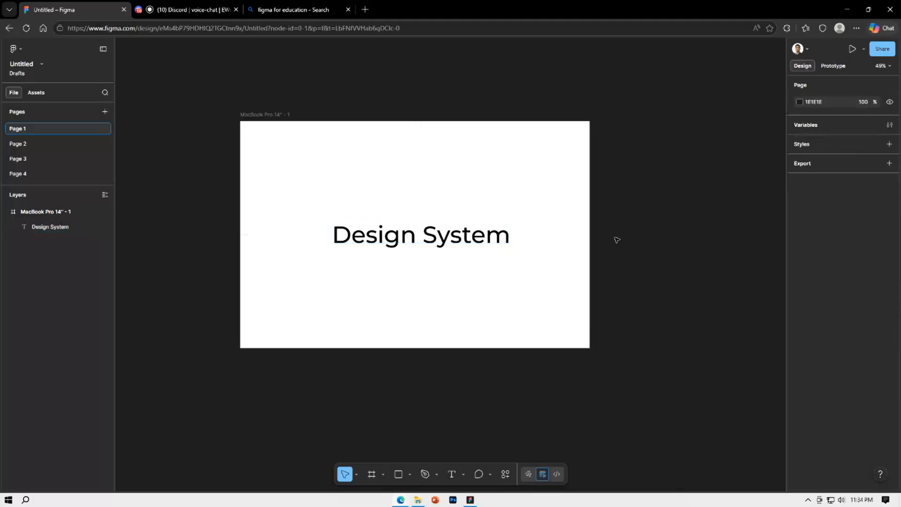
Set the "Design System" text's font size to 128 and deselect it
{"action": "left_click", "coordinate": [483, 247]}
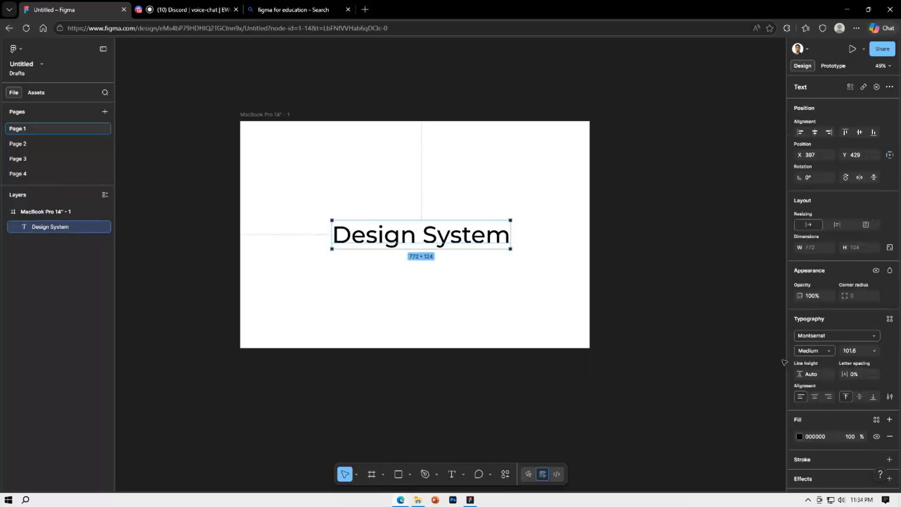
{"action": "left_click", "coordinate": [875, 350]}
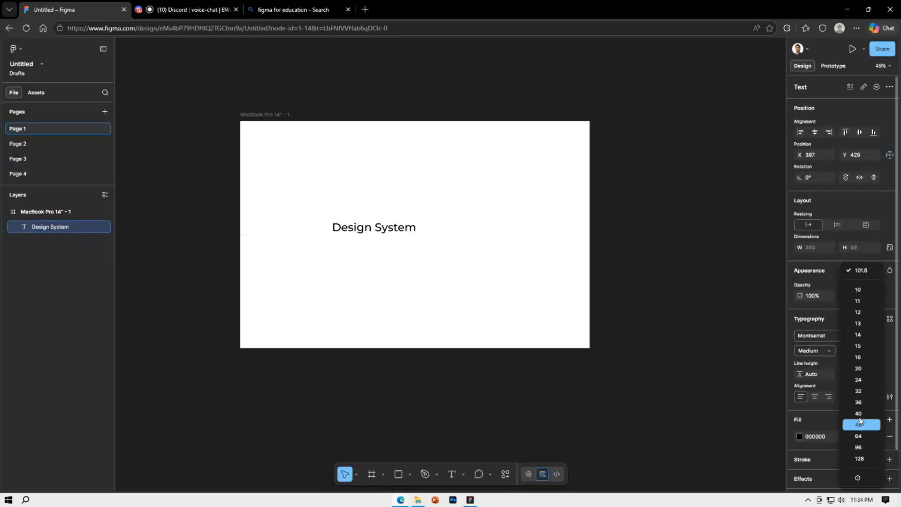
{"action": "left_click", "coordinate": [860, 458]}
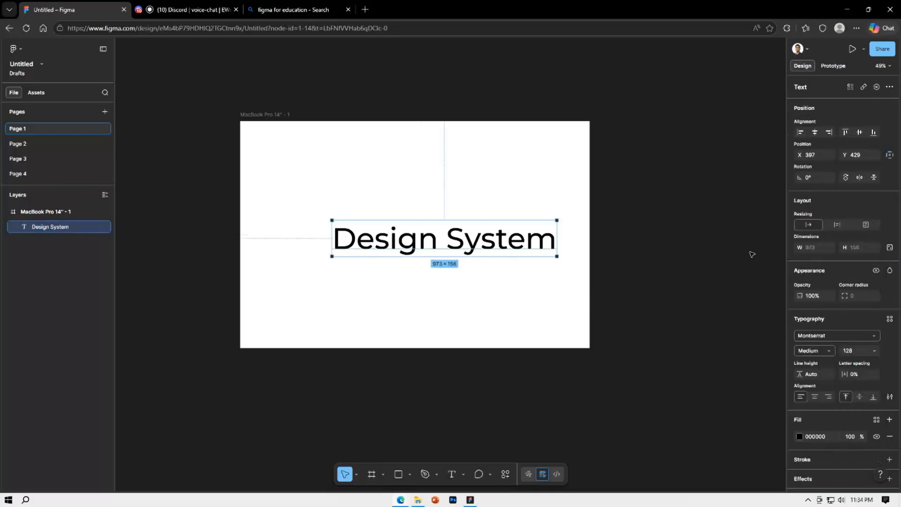
{"action": "left_click", "coordinate": [247, 115]}
{"action": "left_click", "coordinate": [652, 281]}
Move the "Design System" text to the centre of the MacBook Pro 14" frame and deselect it
{"action": "scroll", "coordinate": [564, 301], "scroll_direction": "right", "scroll_amount": 3}
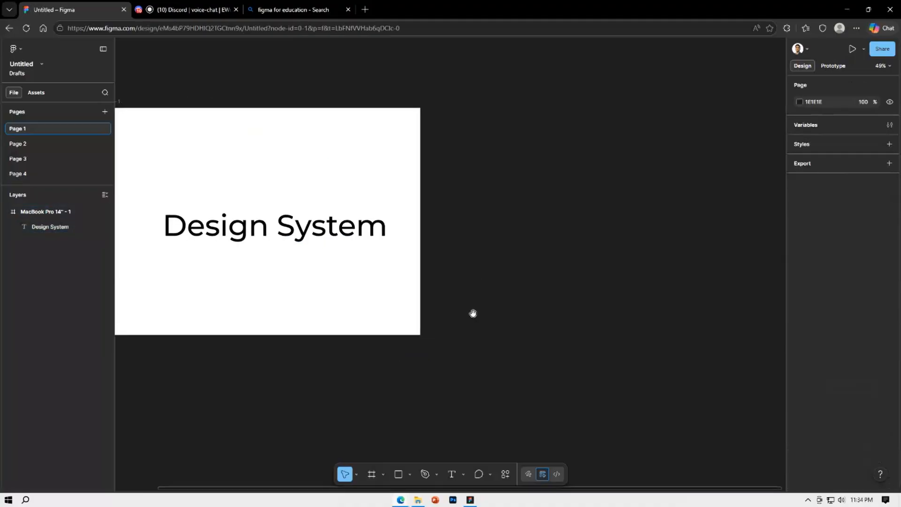
{"action": "scroll", "coordinate": [490, 352], "scroll_direction": "down", "scroll_amount": 3}
{"action": "scroll", "coordinate": [506, 346], "scroll_direction": "right", "scroll_amount": 3}
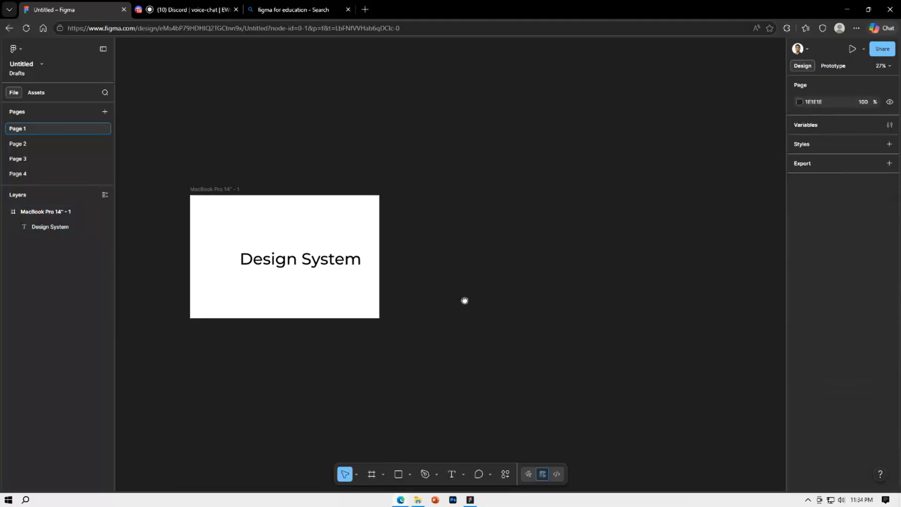
{"action": "mouse_move", "coordinate": [324, 267]}
{"action": "left_mouse_down"}
{"action": "mouse_move", "coordinate": [344, 267]}
{"action": "mouse_move", "coordinate": [325, 266]}
{"action": "left_mouse_up"}
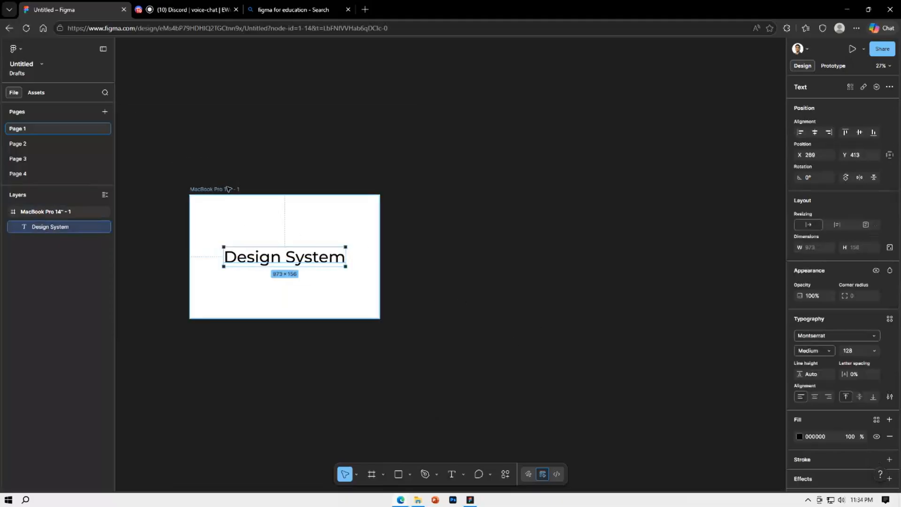
{"action": "key", "text": "Escape"}
{"action": "left_click", "coordinate": [455, 412]}
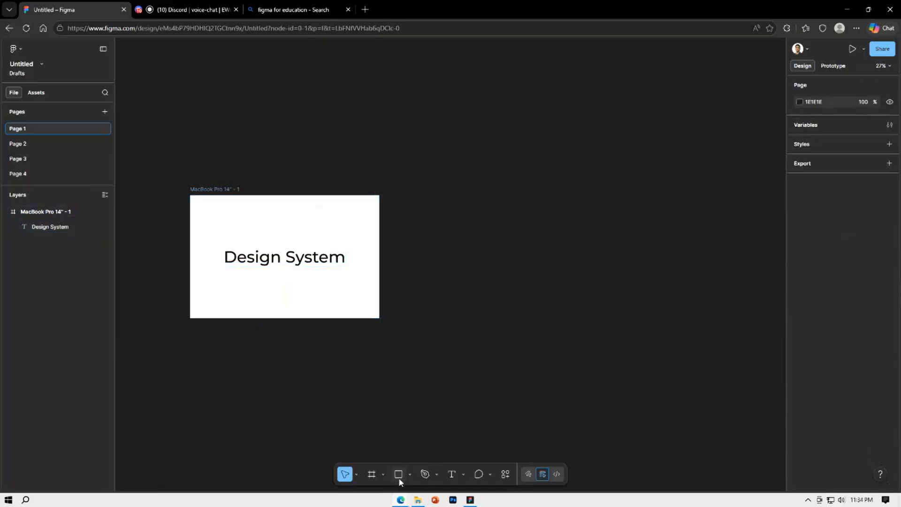
Create a rectangle of about 1063 × 992 on the canvas beside the MacBook frame and deselect it
{"action": "left_click", "coordinate": [399, 474]}
{"action": "left_click", "coordinate": [471, 204]}
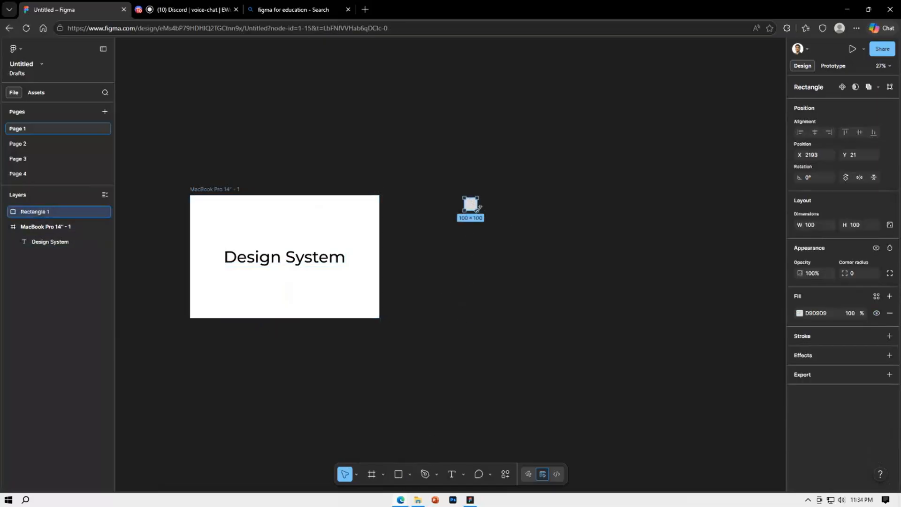
{"action": "left_click_drag", "start_coordinate": [477, 210], "coordinate": [594, 319]}
{"action": "mouse_move", "coordinate": [564, 290]}
{"action": "left_mouse_down"}
{"action": "mouse_move", "coordinate": [557, 277]}
{"action": "mouse_move", "coordinate": [558, 286]}
{"action": "left_mouse_up"}
{"action": "left_click", "coordinate": [614, 277]}
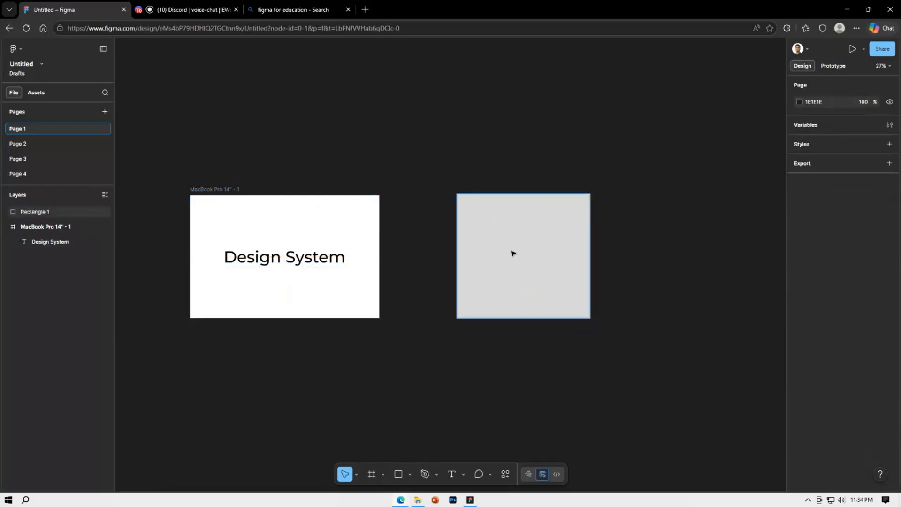
Shrink the rectangle to about 481 × 501 and move it into the lower-right part of the MacBook frame
{"action": "left_click", "coordinate": [513, 254]}
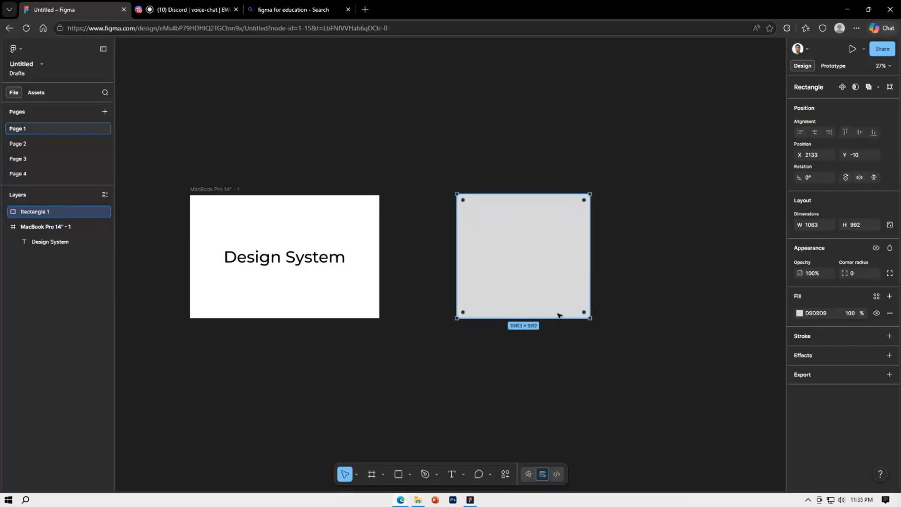
{"action": "left_click_drag", "start_coordinate": [587, 316], "coordinate": [519, 262]}
{"action": "left_click_drag", "start_coordinate": [499, 231], "coordinate": [352, 298]}
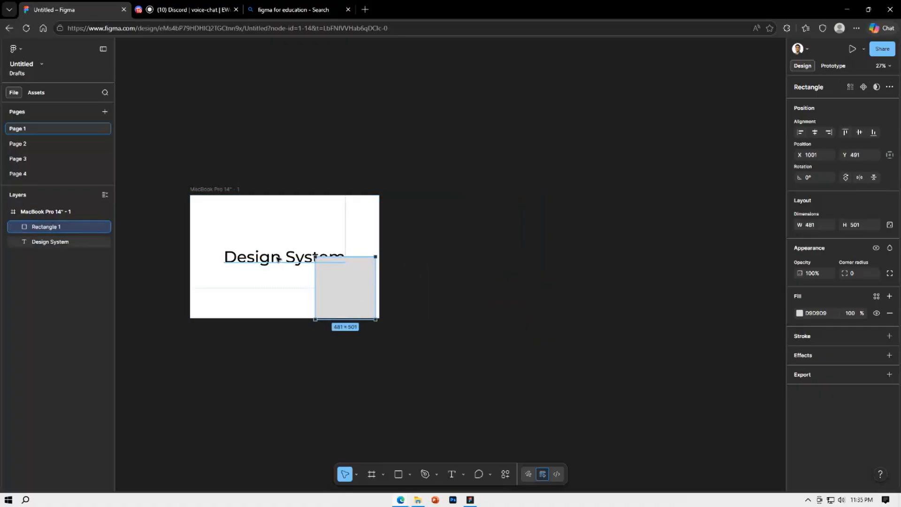
Move the "Design System" text toward the frame's upper edge and centre the rectangle horizontally below it
{"action": "left_click_drag", "start_coordinate": [278, 259], "coordinate": [279, 226]}
{"action": "left_click_drag", "start_coordinate": [327, 267], "coordinate": [270, 258]}
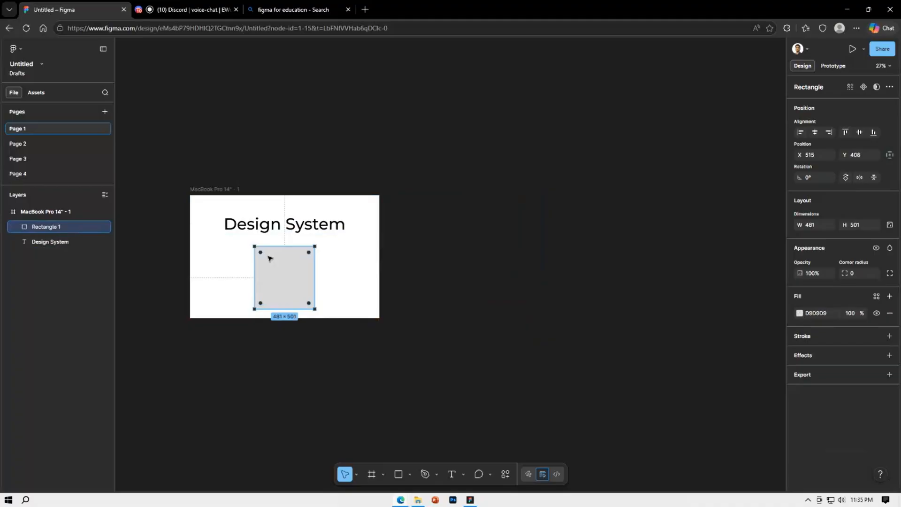
{"action": "left_click", "coordinate": [816, 133]}
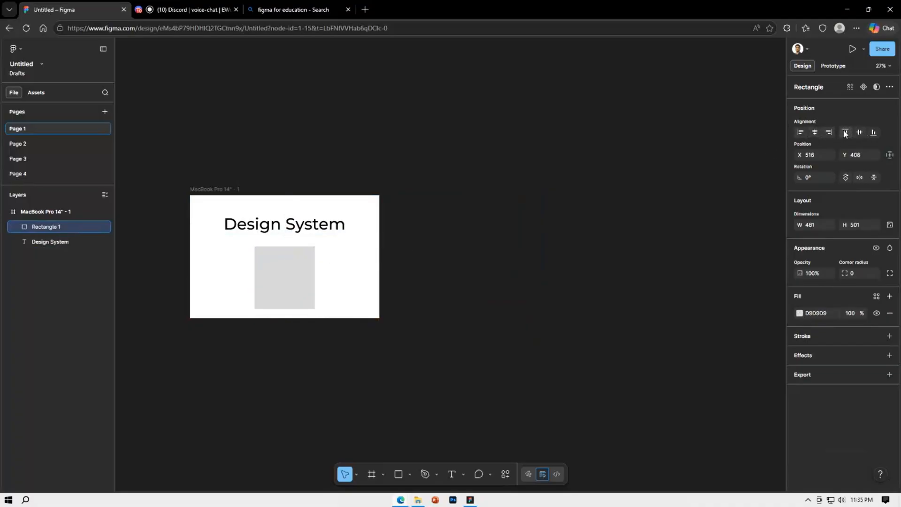
Align the rectangle to the frame's top-left corner, then to its bottom-left corner
{"action": "left_click", "coordinate": [846, 133]}
{"action": "left_click", "coordinate": [801, 132]}
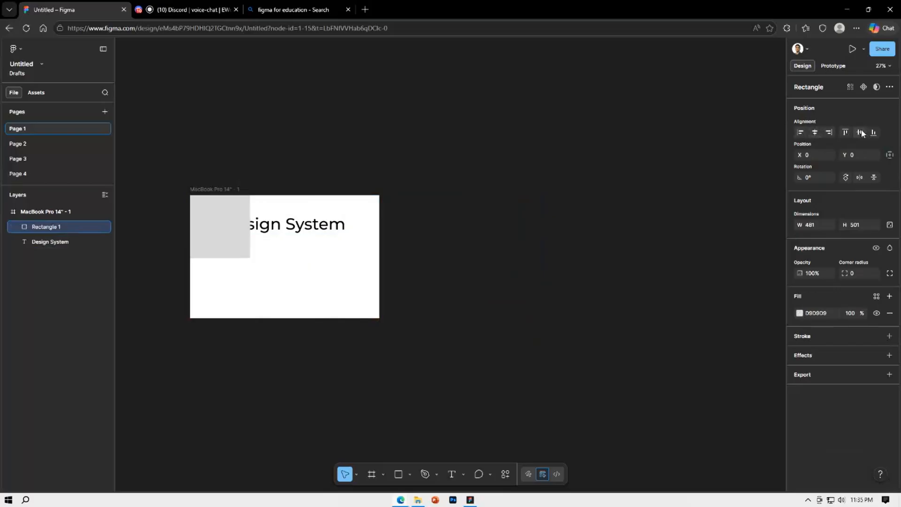
{"action": "left_click", "coordinate": [874, 132]}
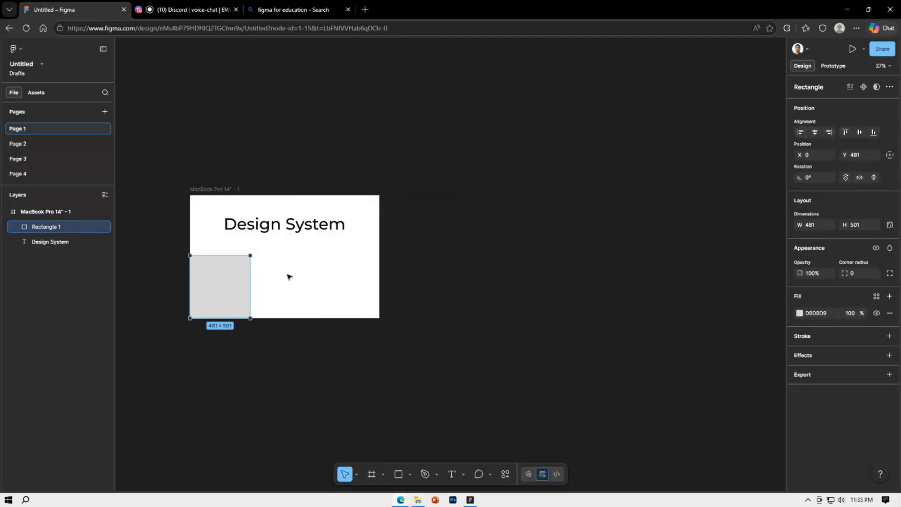
{"action": "left_click", "coordinate": [315, 277]}
Move the rectangle out of the MacBook frame onto the canvas, then back inside beneath the "Design System" text
{"action": "left_click_drag", "start_coordinate": [217, 277], "coordinate": [540, 253]}
{"action": "left_click", "coordinate": [608, 267]}
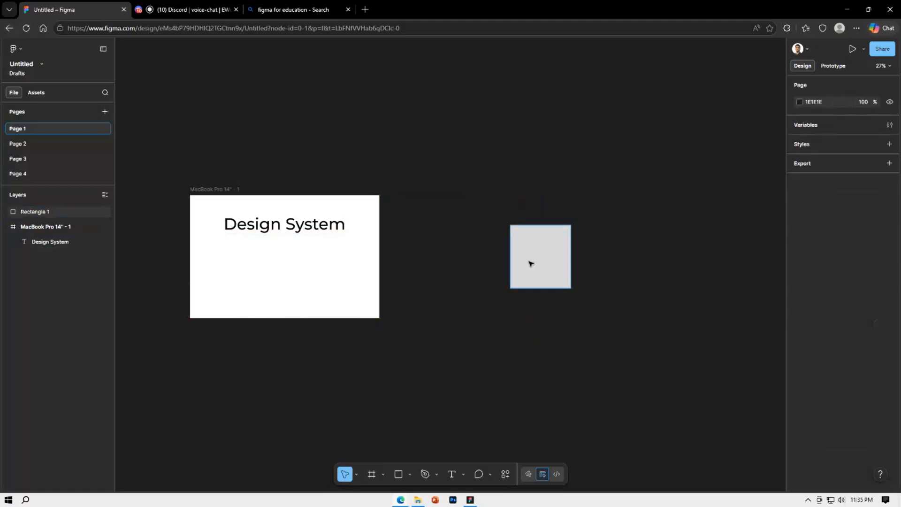
{"action": "scroll", "coordinate": [455, 151], "scroll_direction": "down", "scroll_amount": 5}
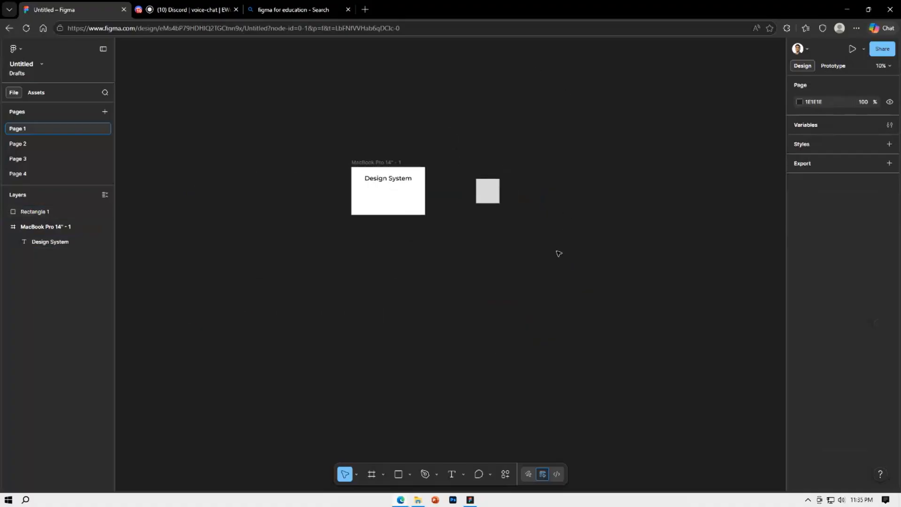
{"action": "left_click", "coordinate": [488, 188]}
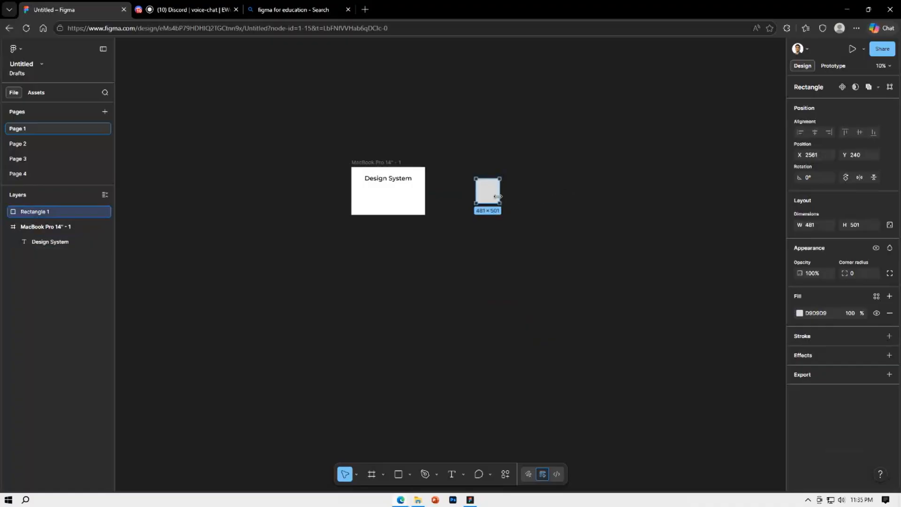
{"action": "left_click_drag", "start_coordinate": [488, 197], "coordinate": [389, 205]}
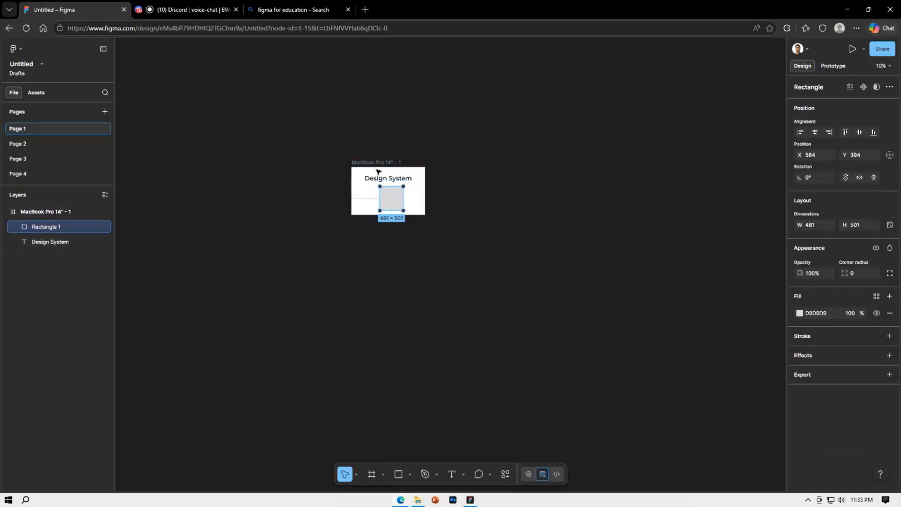
Centre the rectangle in the MacBook frame horizontally and vertically, then align it to the frame's bottom and top edges
{"action": "left_click", "coordinate": [814, 133]}
{"action": "left_click", "coordinate": [859, 133]}
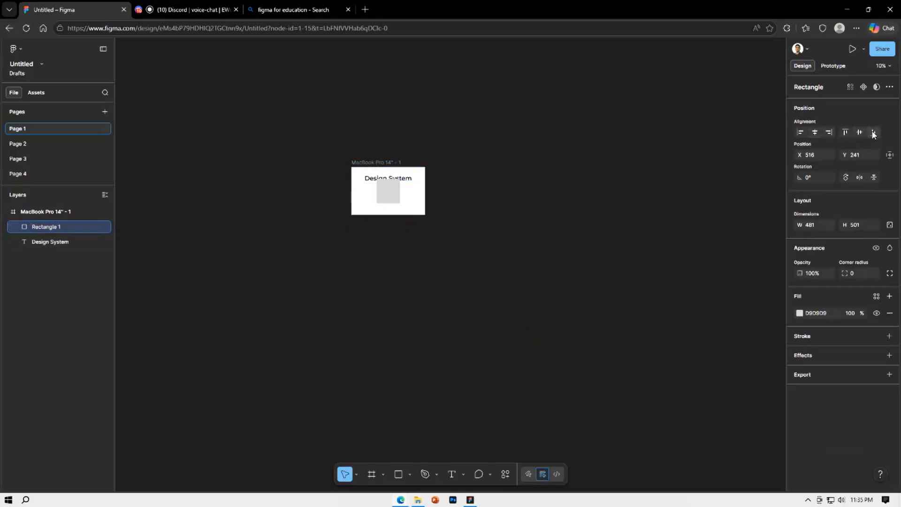
{"action": "left_click", "coordinate": [874, 133]}
{"action": "left_click", "coordinate": [845, 133]}
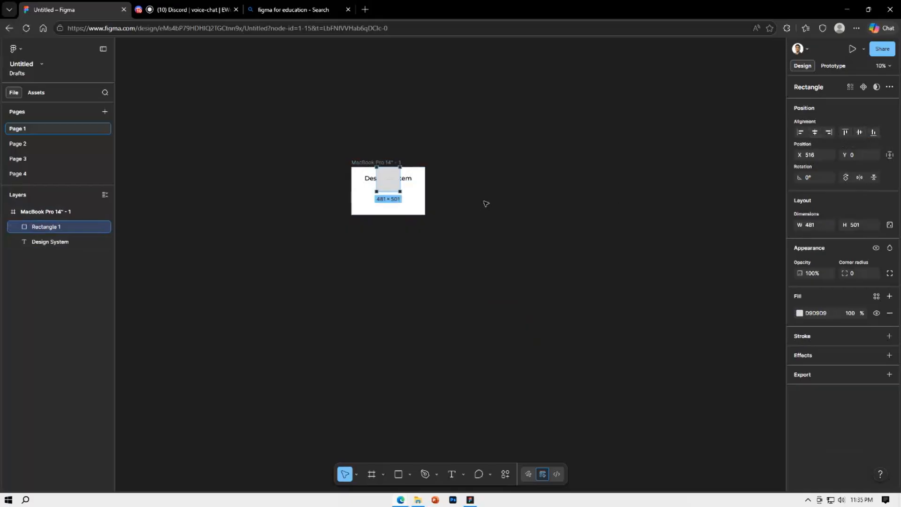
Move the rectangle down beneath the "Design System" text to about X 515, Y 481
{"action": "left_click", "coordinate": [501, 196]}
{"action": "left_click_drag", "start_coordinate": [388, 182], "coordinate": [389, 207]}
{"action": "scroll", "coordinate": [389, 206], "scroll_direction": "up", "scroll_amount": 5}
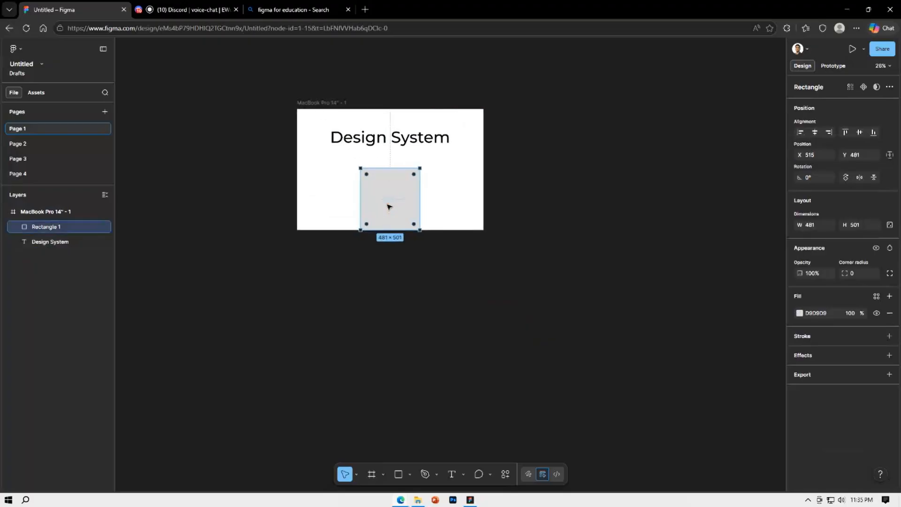
{"action": "left_click", "coordinate": [597, 197]}
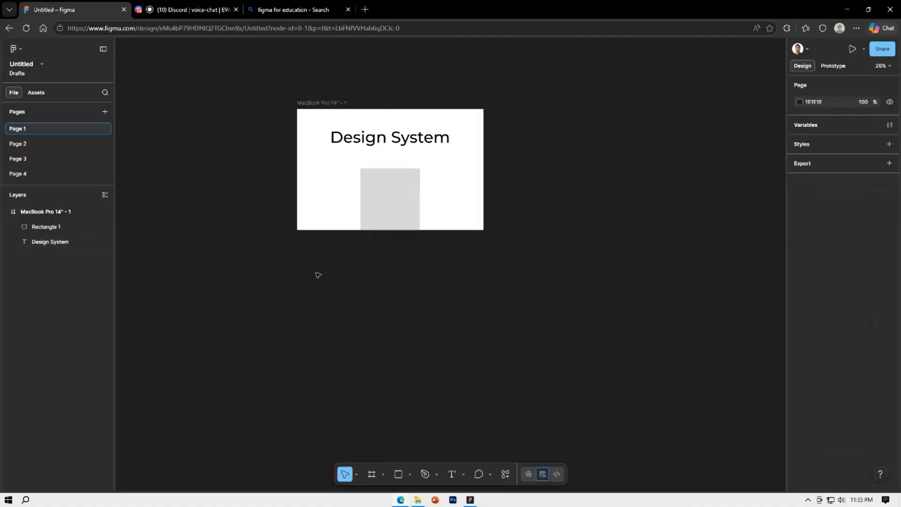
Move the "Design System" text layer out of the MacBook frame in the layer hierarchy, then nest it back inside
{"action": "left_click_drag", "start_coordinate": [57, 243], "coordinate": [55, 210]}
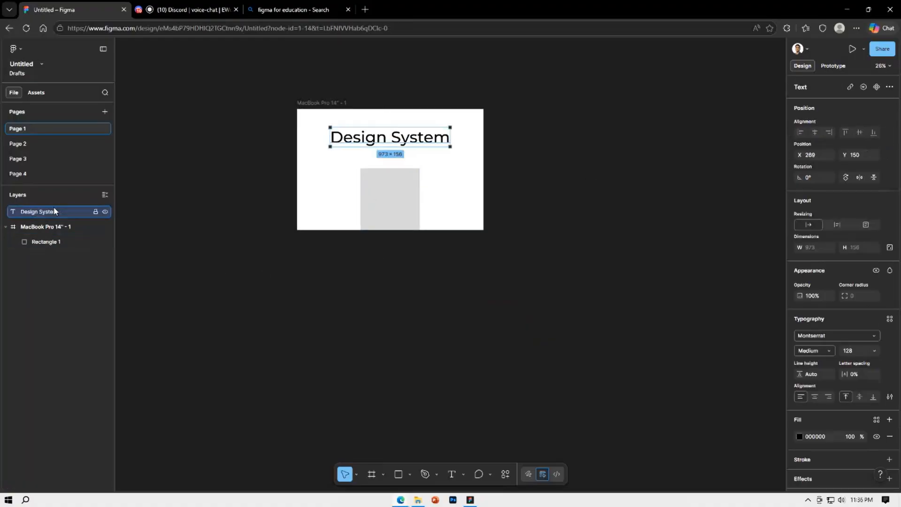
{"action": "left_click", "coordinate": [135, 234]}
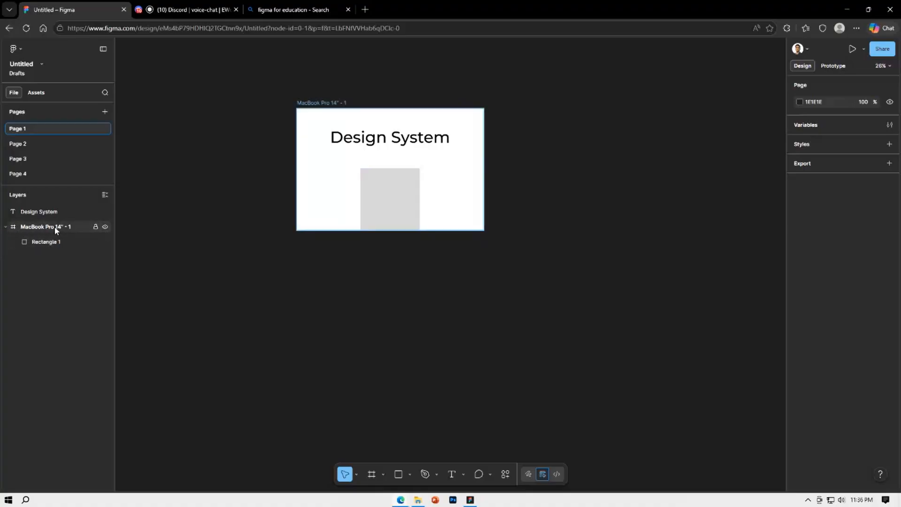
{"action": "left_click", "coordinate": [416, 143]}
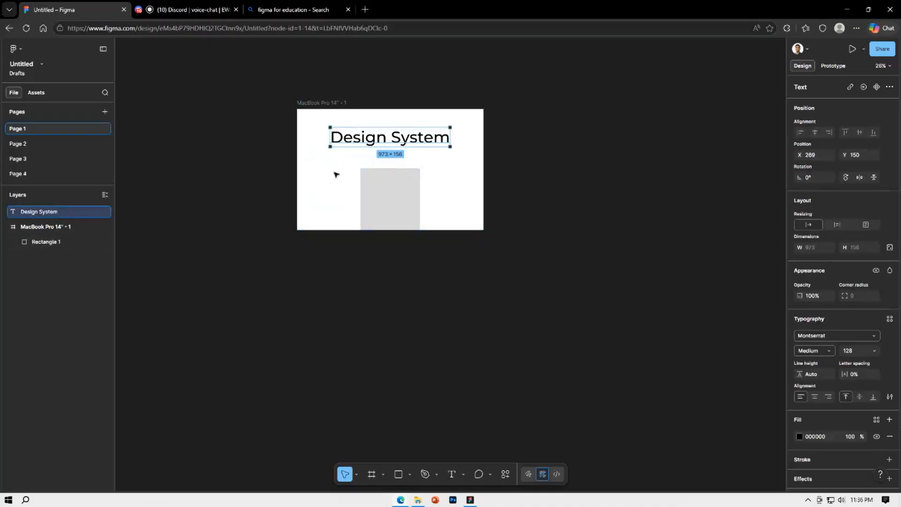
{"action": "left_click_drag", "start_coordinate": [65, 213], "coordinate": [61, 236]}
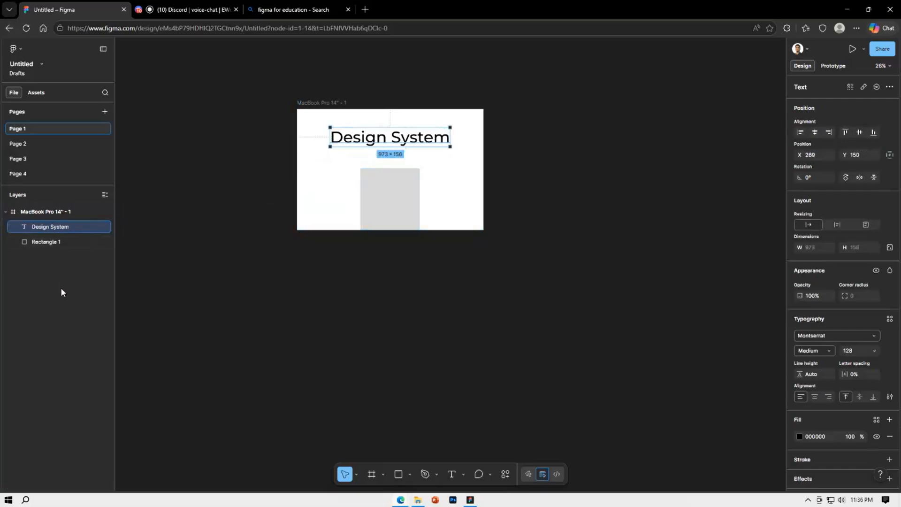
Move the rectangle partly past the MacBook frame's right edge, then back beneath the text at about X 515, Y 405
{"action": "left_click", "coordinate": [389, 193]}
{"action": "left_click_drag", "start_coordinate": [401, 202], "coordinate": [483, 205]}
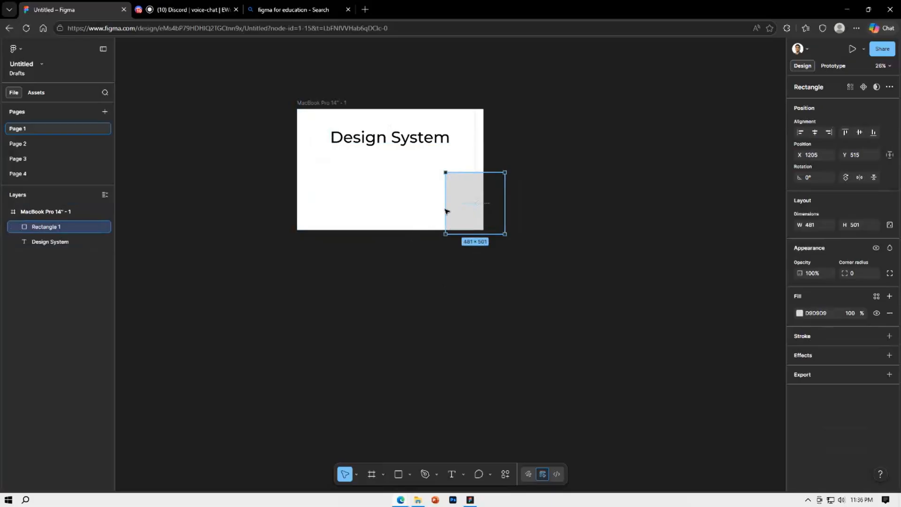
{"action": "left_click_drag", "start_coordinate": [445, 210], "coordinate": [383, 187]}
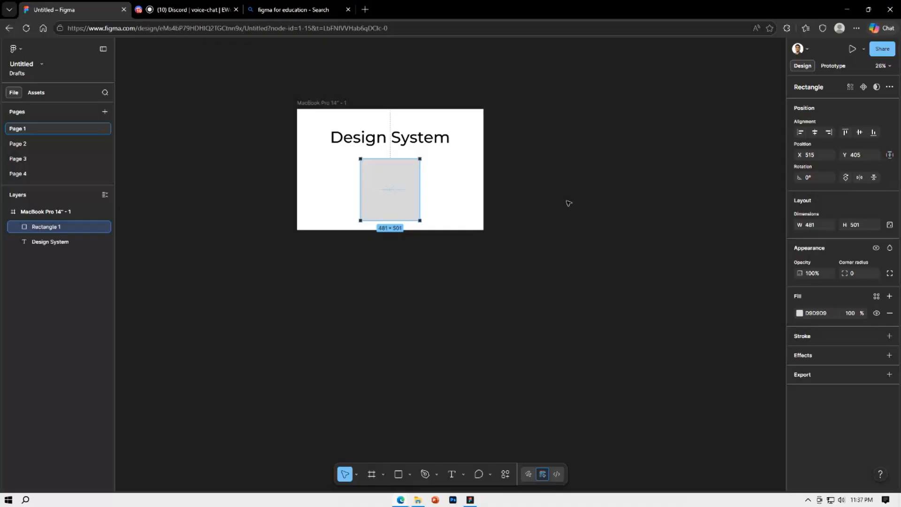
Delete the rectangle from the MacBook frame
{"action": "left_click", "coordinate": [573, 244]}
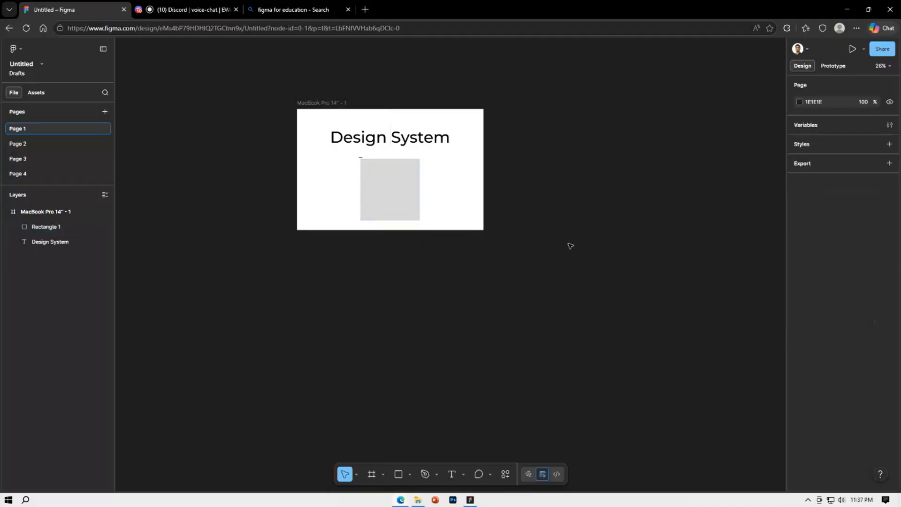
{"action": "left_click", "coordinate": [366, 198]}
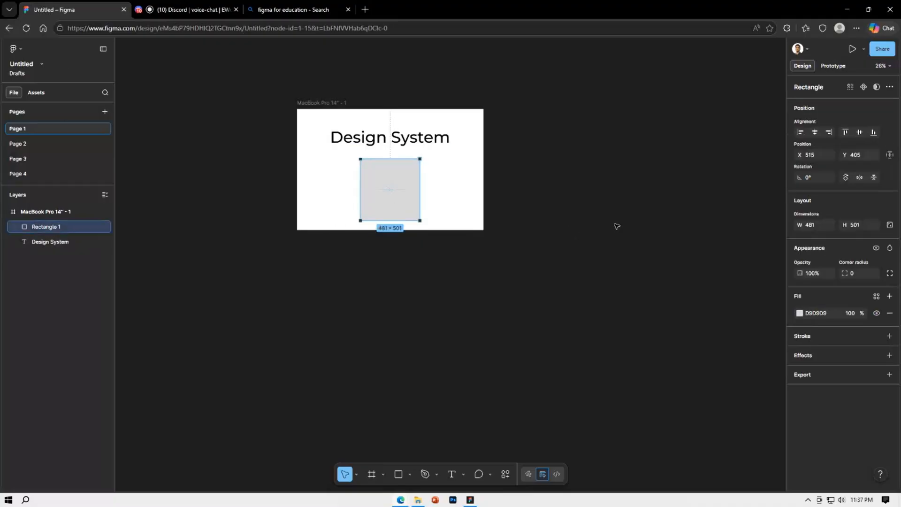
{"action": "key", "text": "Delete"}
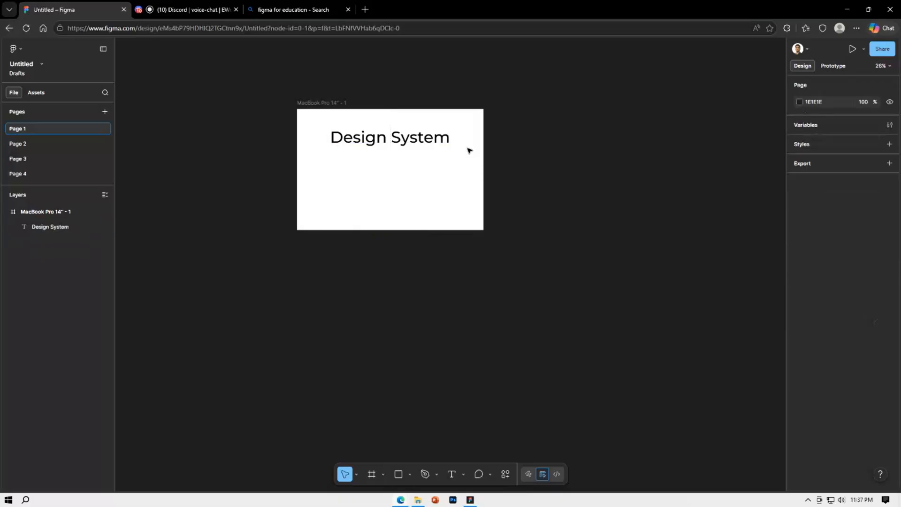
Move the "Design System" text to the middle of the frame at about Y 413 and set its letter spacing to -3%
{"action": "left_click_drag", "start_coordinate": [440, 143], "coordinate": [444, 178]}
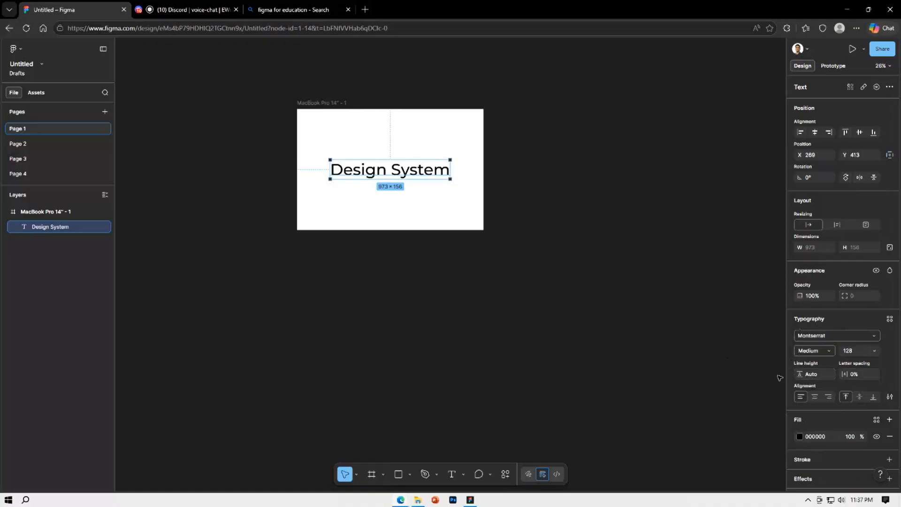
{"action": "mouse_move", "coordinate": [845, 375]}
{"action": "left_mouse_down"}
{"action": "mouse_move", "coordinate": [896, 374]}
{"action": "mouse_move", "coordinate": [12, 372]}
{"action": "mouse_move", "coordinate": [847, 375]}
{"action": "left_mouse_up"}
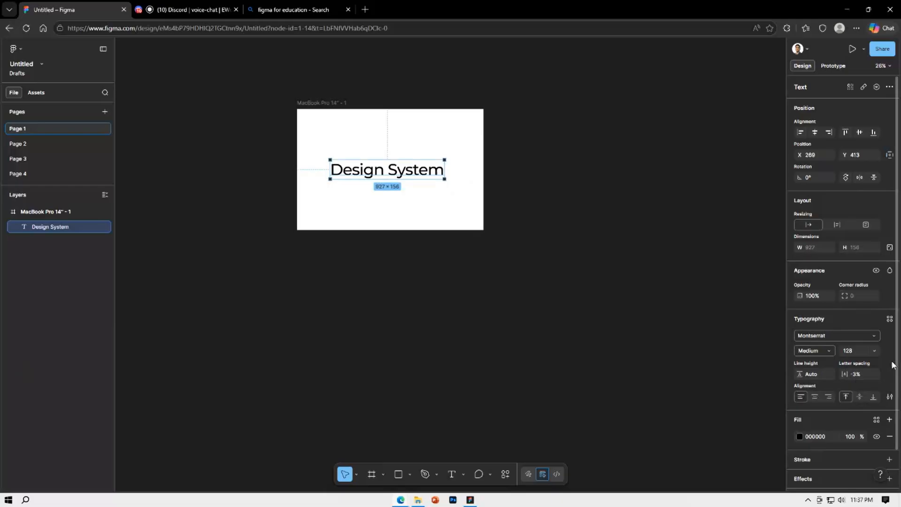
Centre-align the "Design System" text in the type settings and widen its text box to about 1186
{"action": "left_click", "coordinate": [890, 398]}
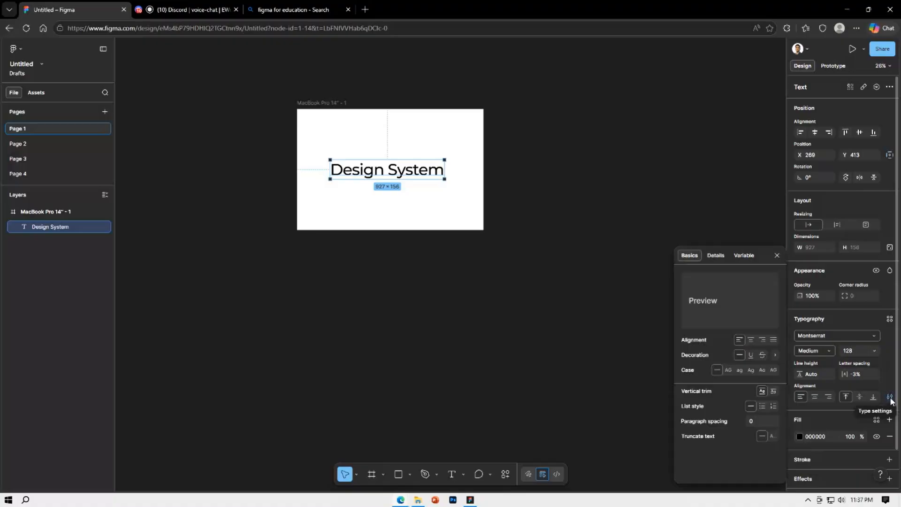
{"action": "left_click", "coordinate": [762, 339]}
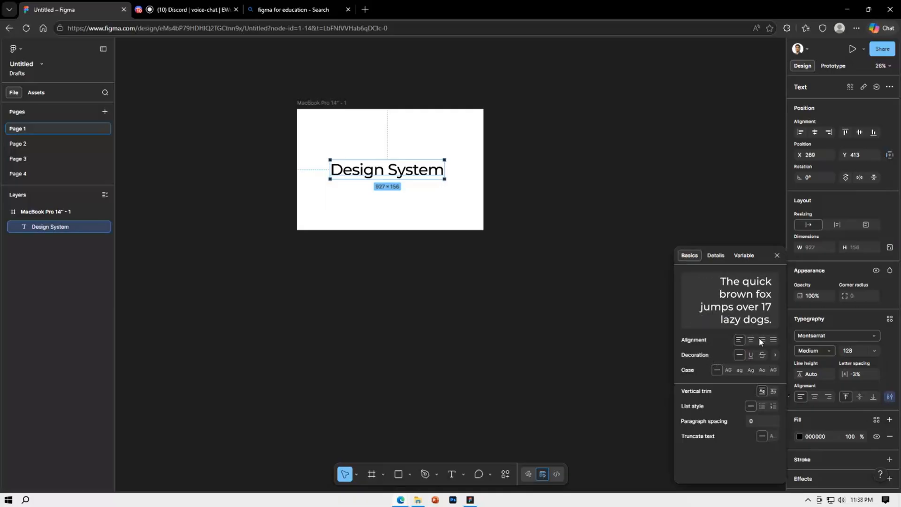
{"action": "left_click", "coordinate": [751, 339]}
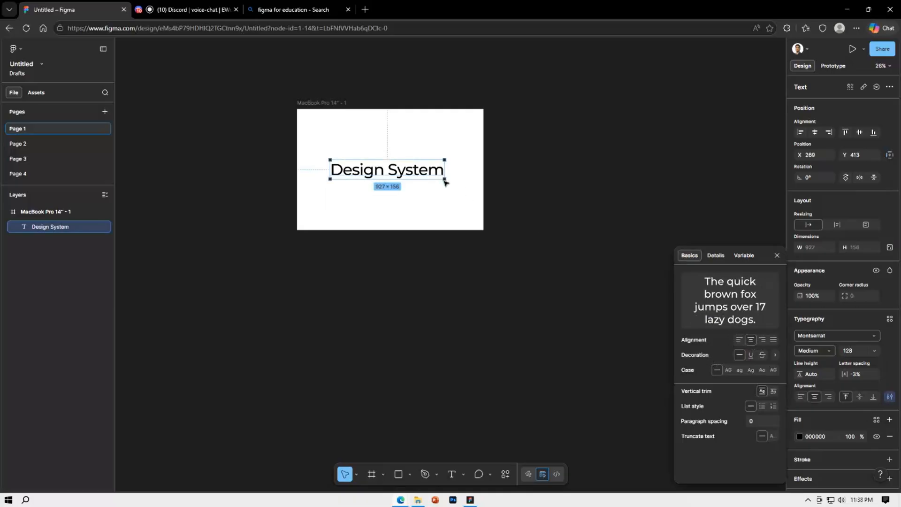
{"action": "left_click_drag", "start_coordinate": [444, 172], "coordinate": [478, 173]}
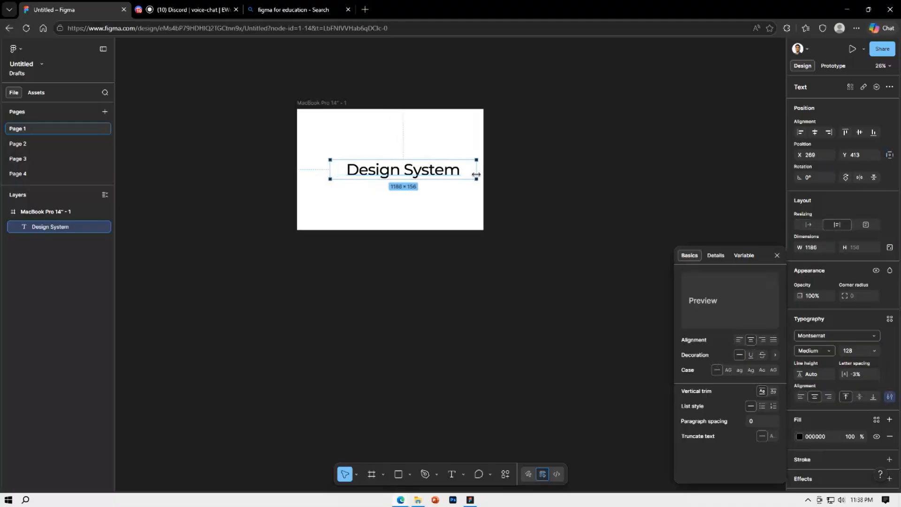
Try left, right and justified alignment on the "Design System" text, then return it to centre alignment
{"action": "left_click", "coordinate": [740, 339]}
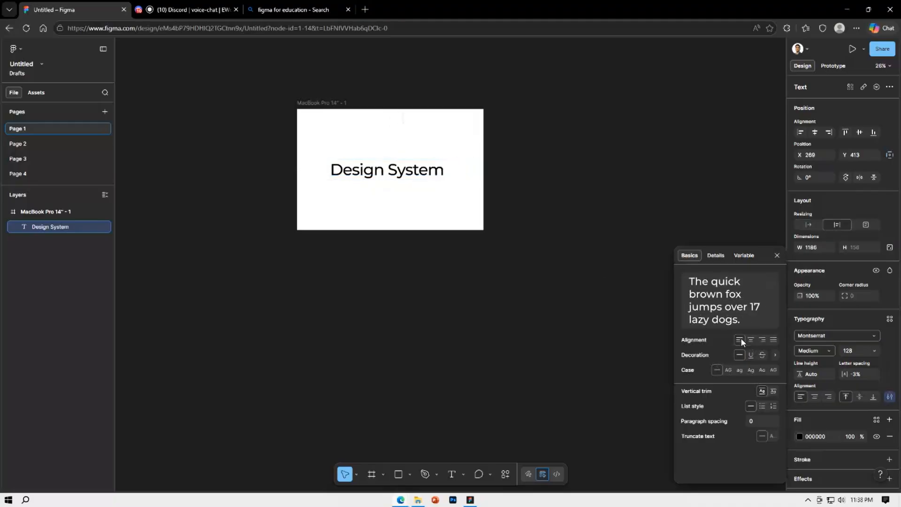
{"action": "left_click", "coordinate": [763, 340]}
{"action": "left_click", "coordinate": [774, 339]}
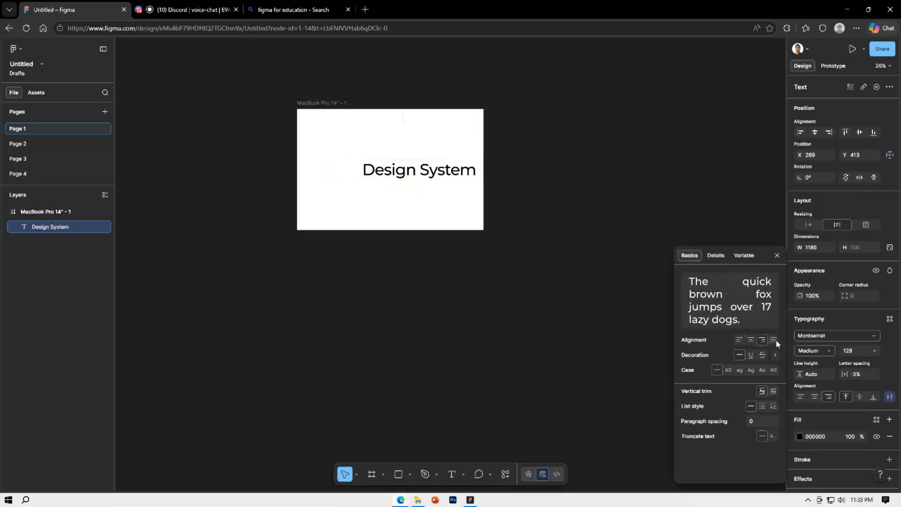
{"action": "left_click", "coordinate": [752, 339]}
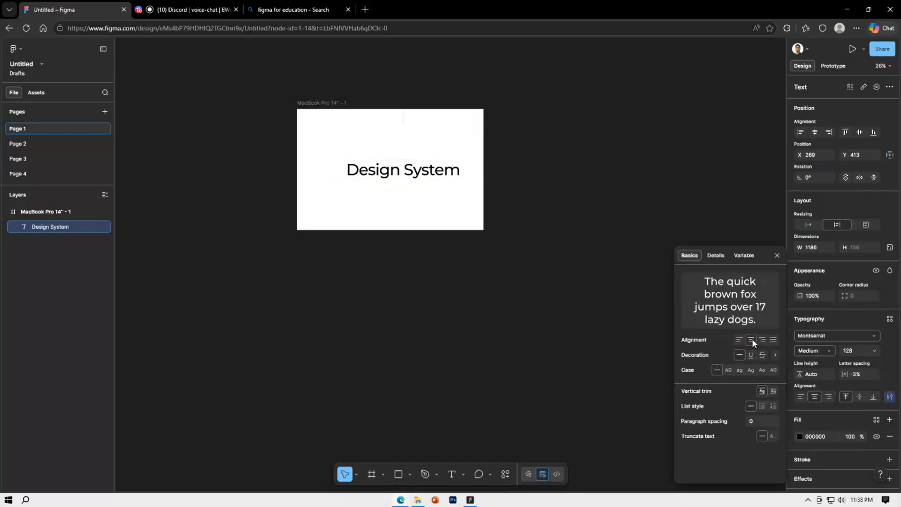
Try underline and strikethrough on the "Design System" text, then open the decoration details and remove the decoration
{"action": "left_click", "coordinate": [751, 355]}
{"action": "left_click", "coordinate": [751, 356]}
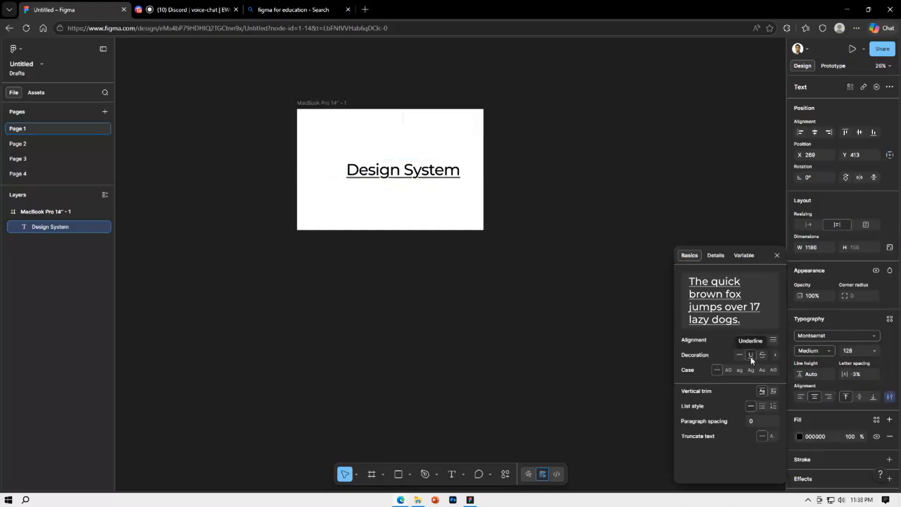
{"action": "left_click", "coordinate": [762, 356]}
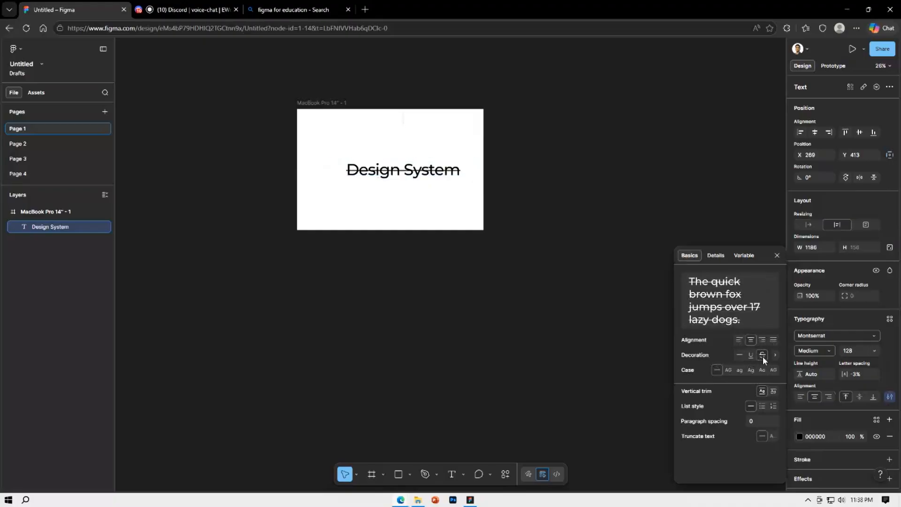
{"action": "left_click", "coordinate": [776, 355]}
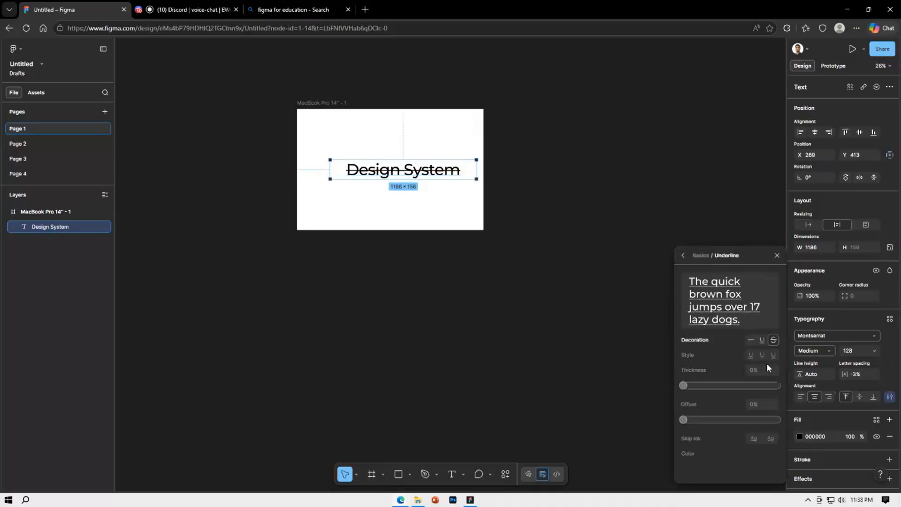
{"action": "left_click_drag", "start_coordinate": [689, 385], "coordinate": [668, 368]}
{"action": "left_click", "coordinate": [724, 322]}
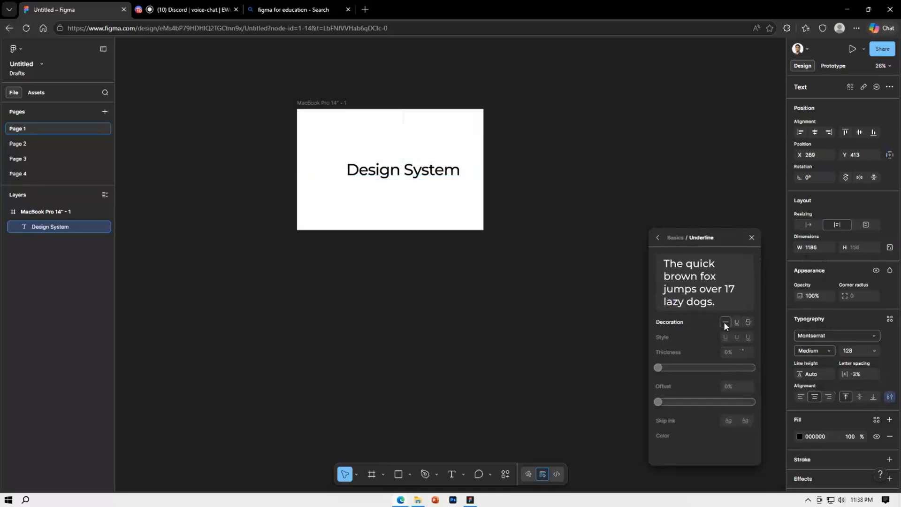
{"action": "left_click", "coordinate": [657, 238]}
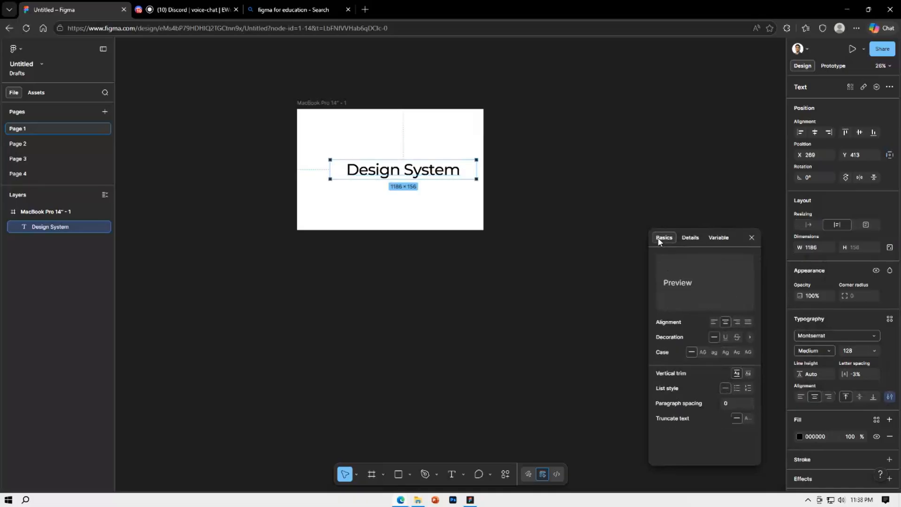
Try uppercase, lowercase, title case, small caps and forced small caps on the "Design System" text, then restore its original case
{"action": "left_click", "coordinate": [703, 353]}
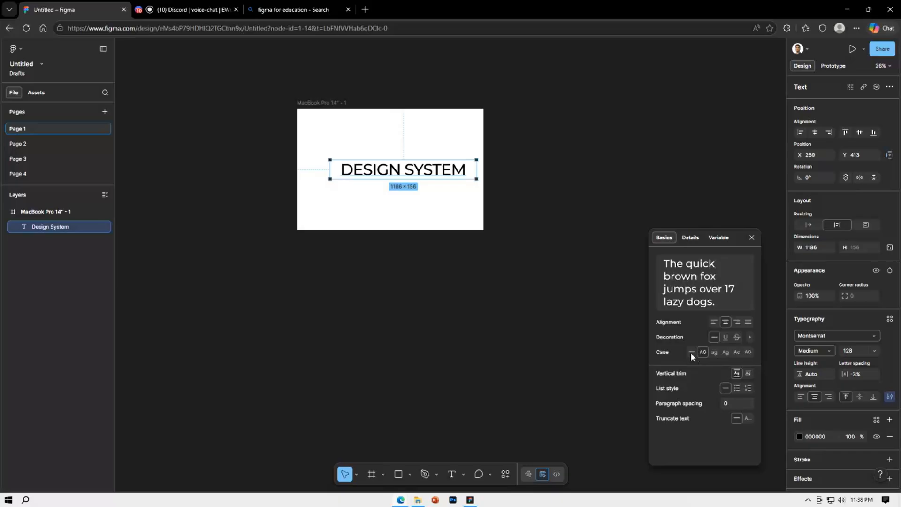
{"action": "left_click", "coordinate": [691, 352]}
{"action": "left_click", "coordinate": [713, 352]}
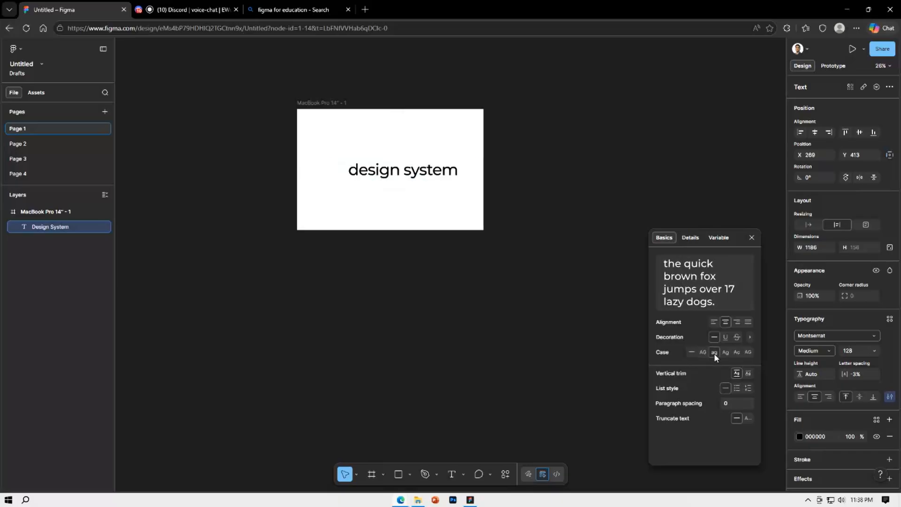
{"action": "left_click", "coordinate": [692, 352]}
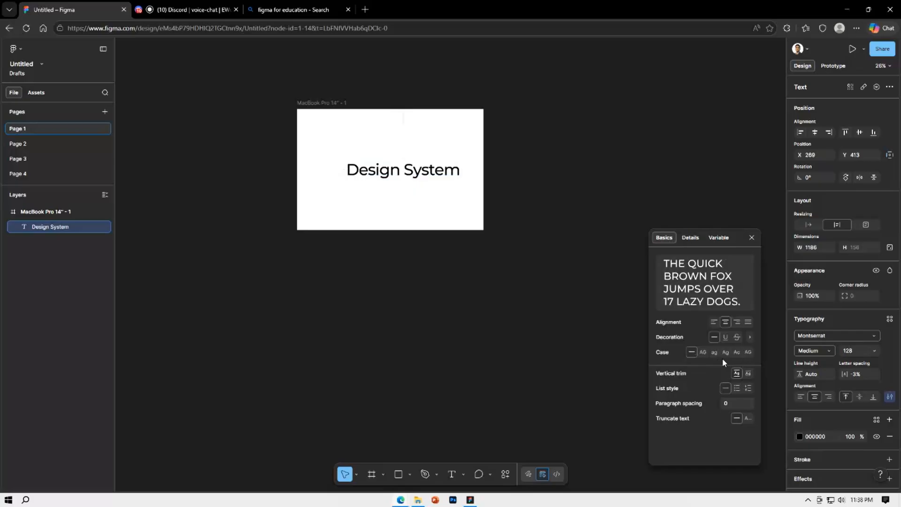
{"action": "left_click", "coordinate": [727, 354]}
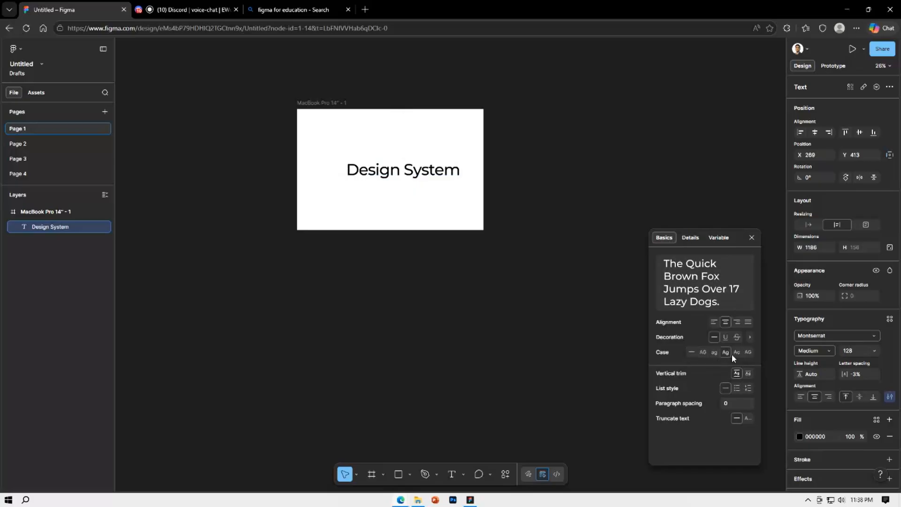
{"action": "left_click", "coordinate": [737, 353]}
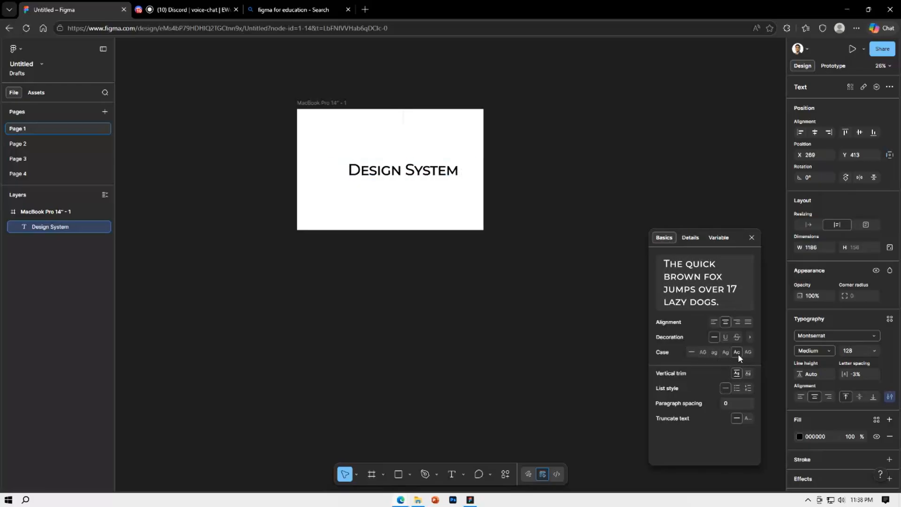
{"action": "left_click", "coordinate": [748, 352]}
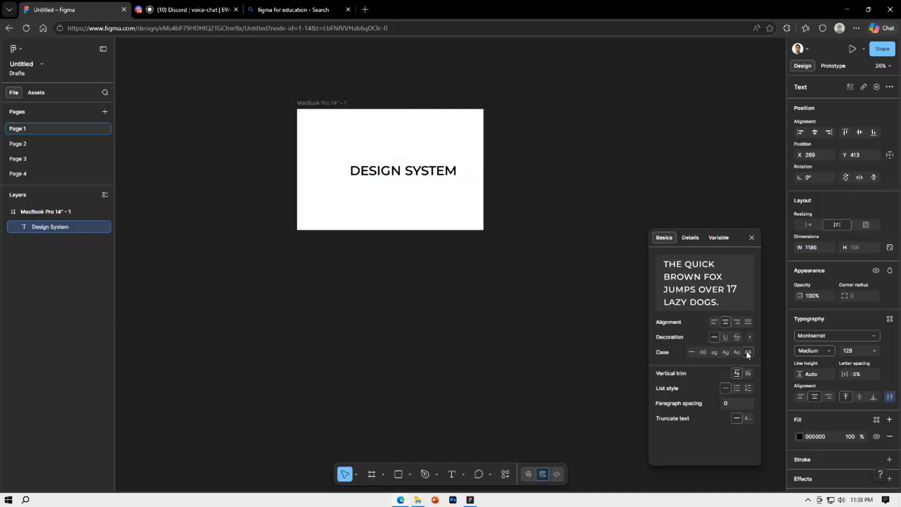
{"action": "left_click", "coordinate": [692, 352]}
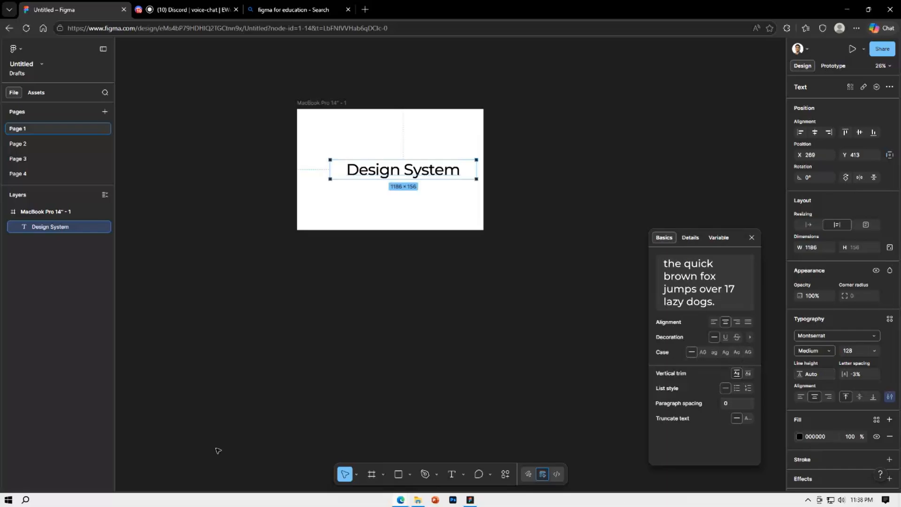
Apply the bulleted list style to the "Design System" text
{"action": "left_click", "coordinate": [736, 391]}
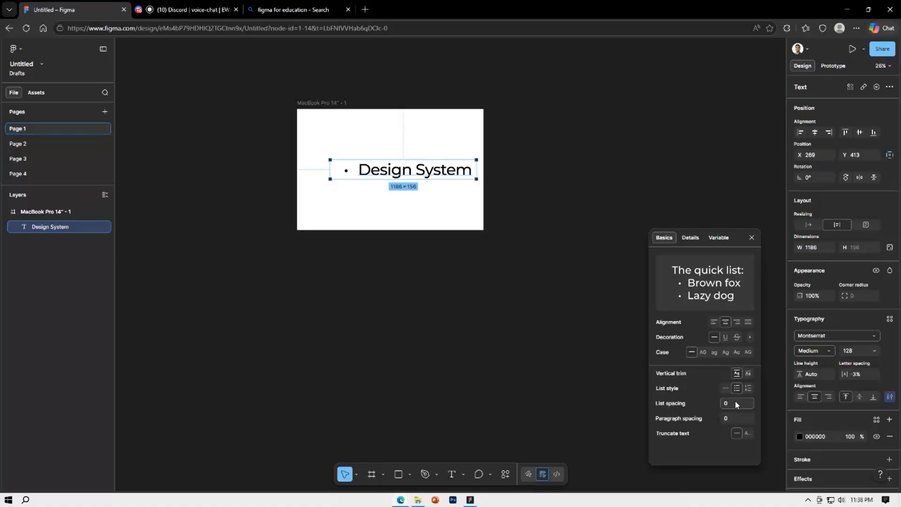
Add two more "Design System" items below the first bullet by pasting the copied text
{"action": "double_click", "coordinate": [471, 171]}
{"action": "key", "text": "ctrl+c"}
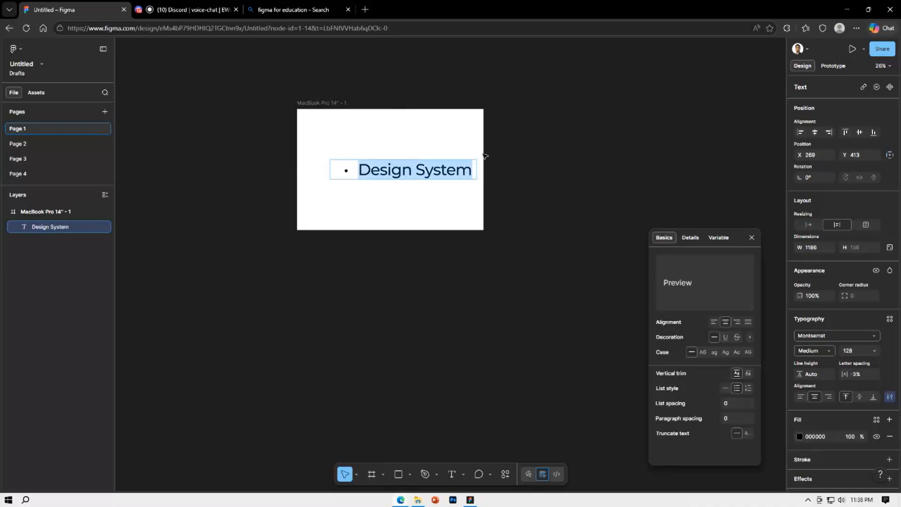
{"action": "key", "text": "Right"}
{"action": "key", "text": "Return"}
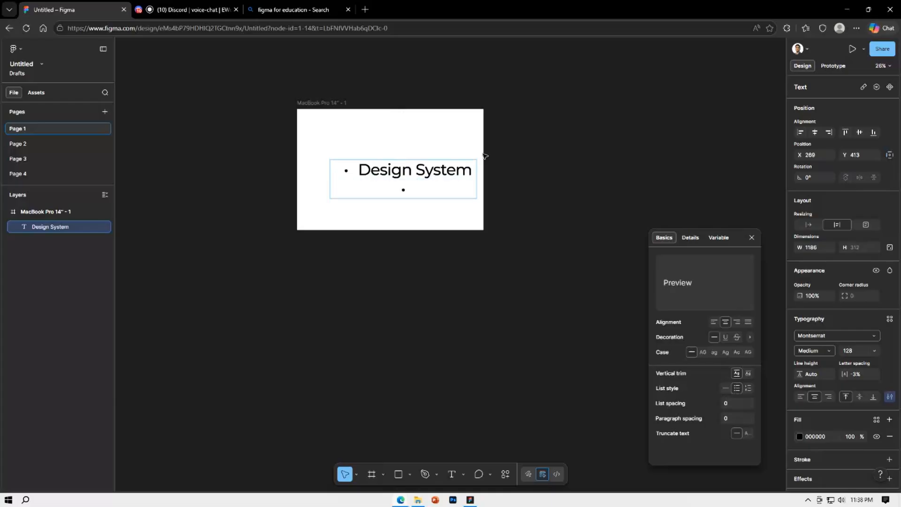
{"action": "key", "text": "ctrl+v"}
{"action": "key", "text": "Return"}
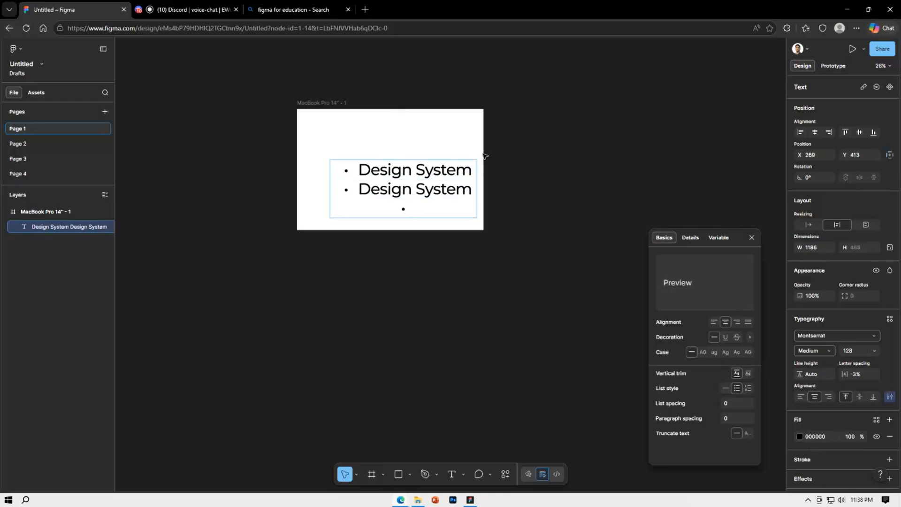
{"action": "key", "text": "ctrl+v"}
{"action": "key", "text": "Escape"}
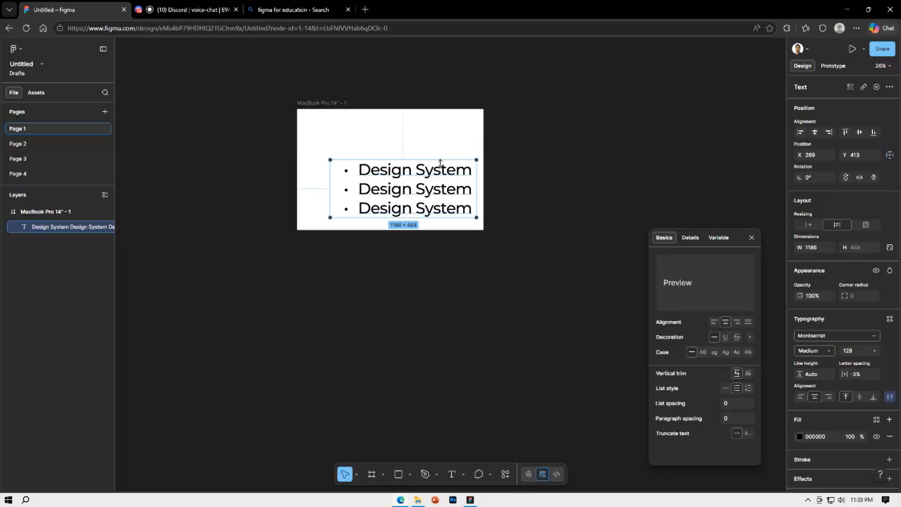
Undo a resize of the bulleted text box, then move the box to about X 139, Y 188 inside the frame
{"action": "left_click_drag", "start_coordinate": [440, 160], "coordinate": [424, 137]}
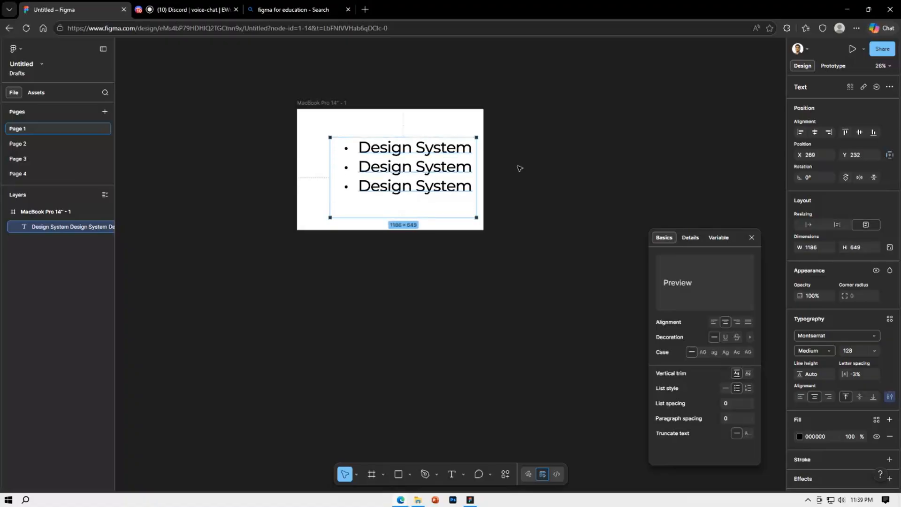
{"action": "key", "text": "ctrl+z"}
{"action": "left_click", "coordinate": [531, 183]}
{"action": "left_click_drag", "start_coordinate": [445, 193], "coordinate": [429, 166]}
{"action": "left_click", "coordinate": [444, 182]}
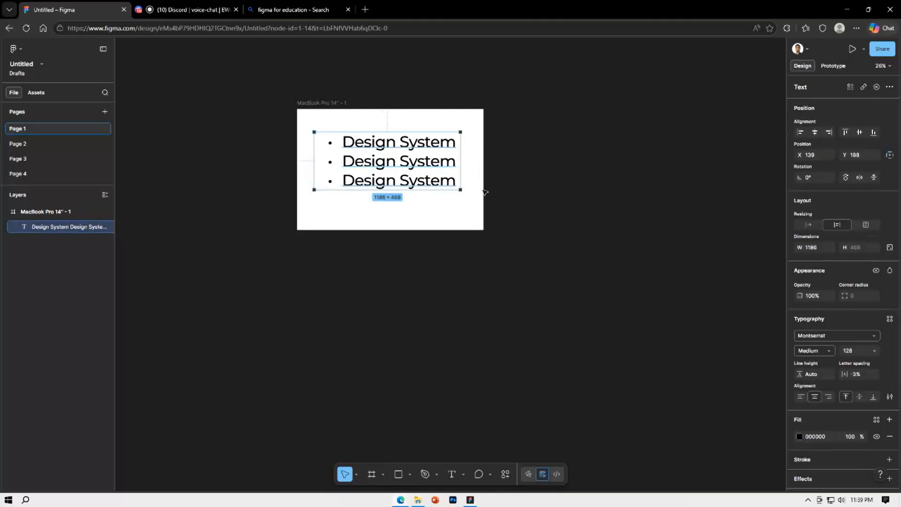
Reopen the type settings and set the bulleted text's list spacing to 64
{"action": "left_click", "coordinate": [889, 397]}
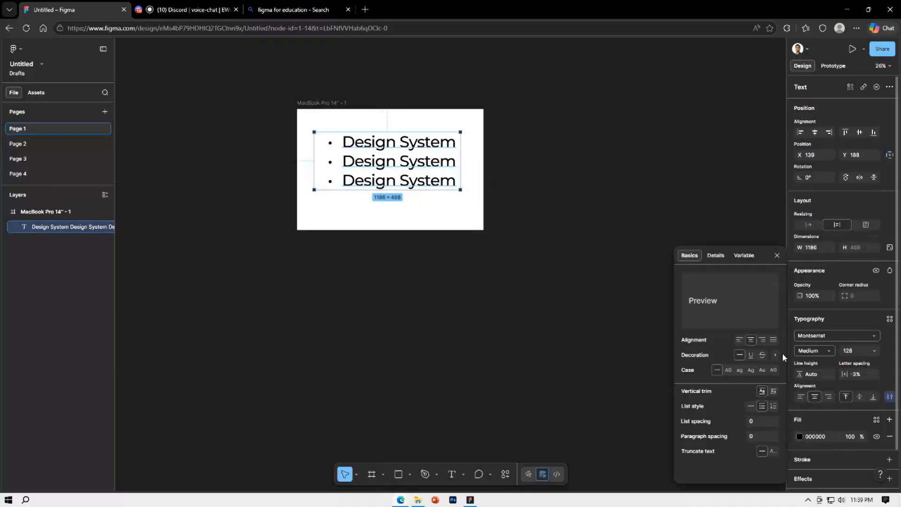
{"action": "left_click_drag", "start_coordinate": [763, 255], "coordinate": [718, 166]}
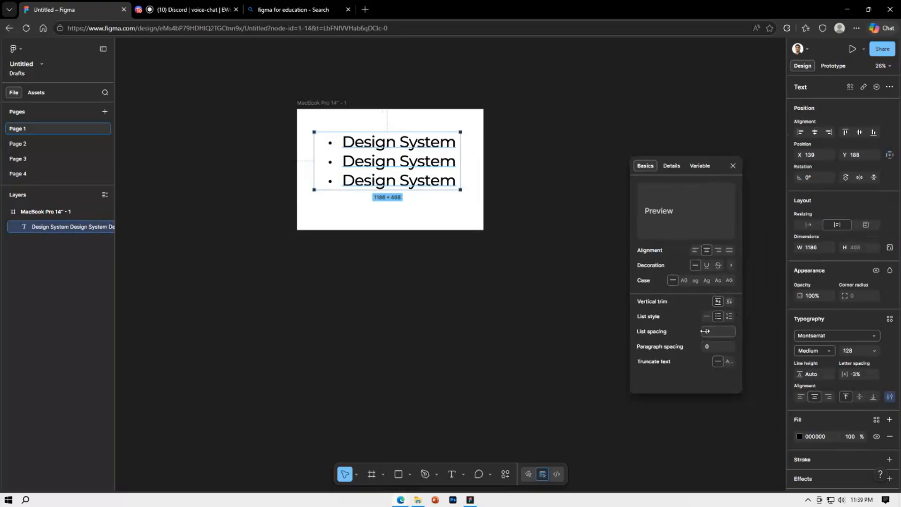
{"action": "left_click_drag", "start_coordinate": [705, 331], "coordinate": [753, 324]}
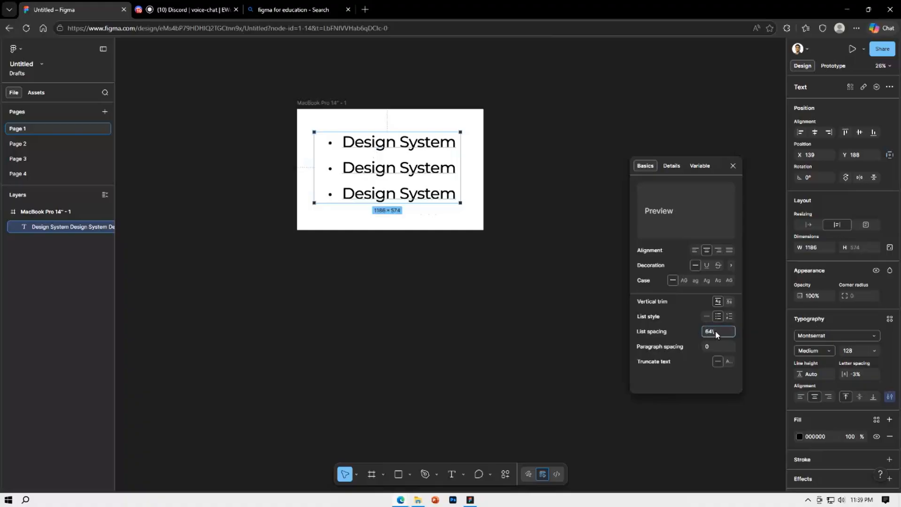
{"action": "key", "text": "Return"}
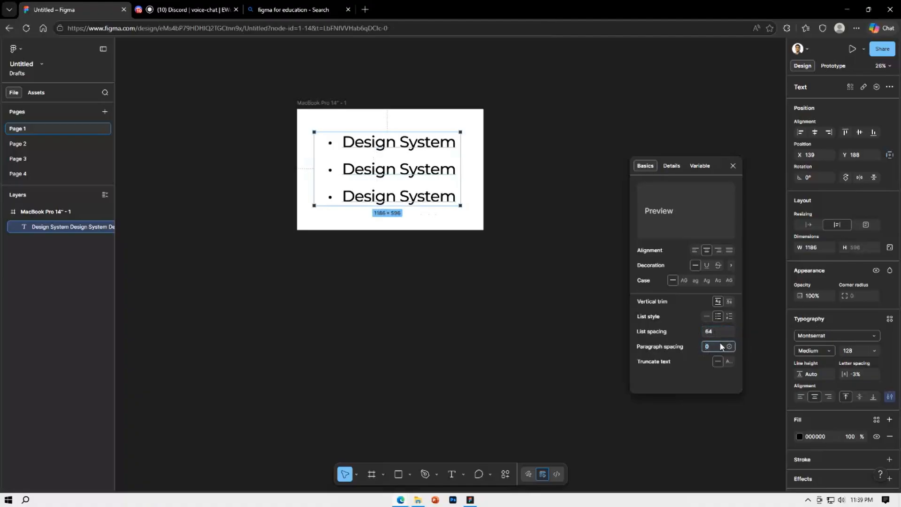
Replace the bulleted list with the unbulleted text "design system is v ery necessary." and start a new line
{"action": "double_click", "coordinate": [418, 195]}
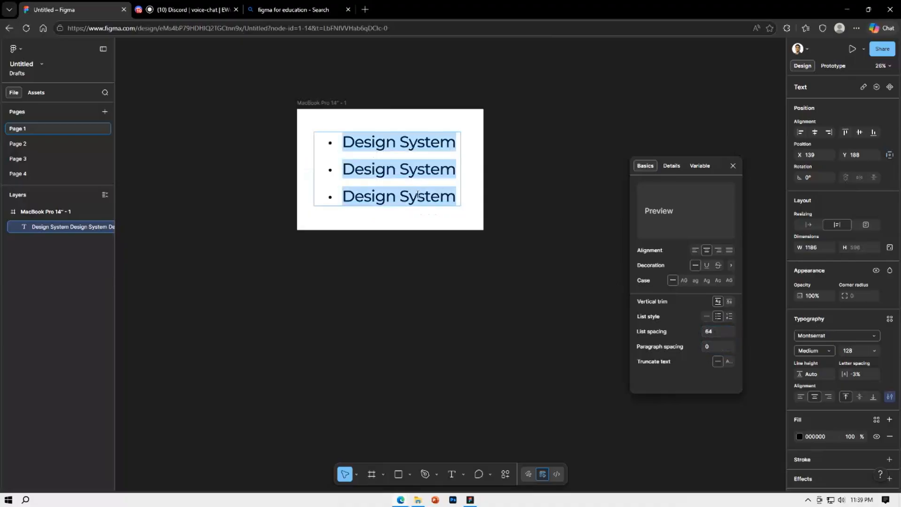
{"action": "key", "text": "BackSpace"}
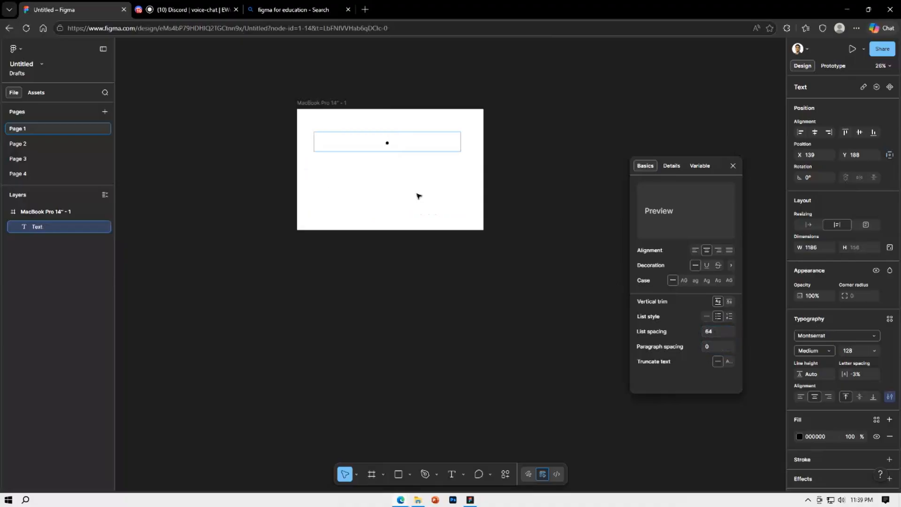
{"action": "key", "text": "BackSpace"}
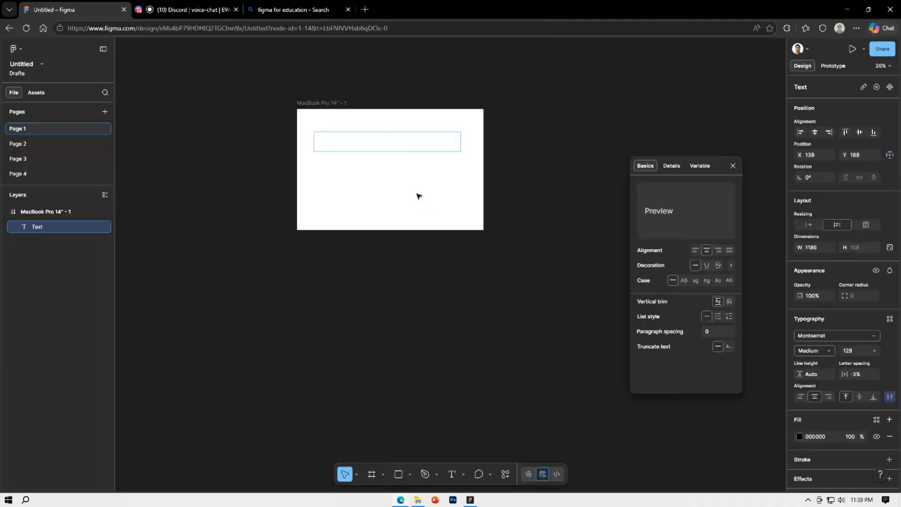
{"action": "type", "text": "design syst"}
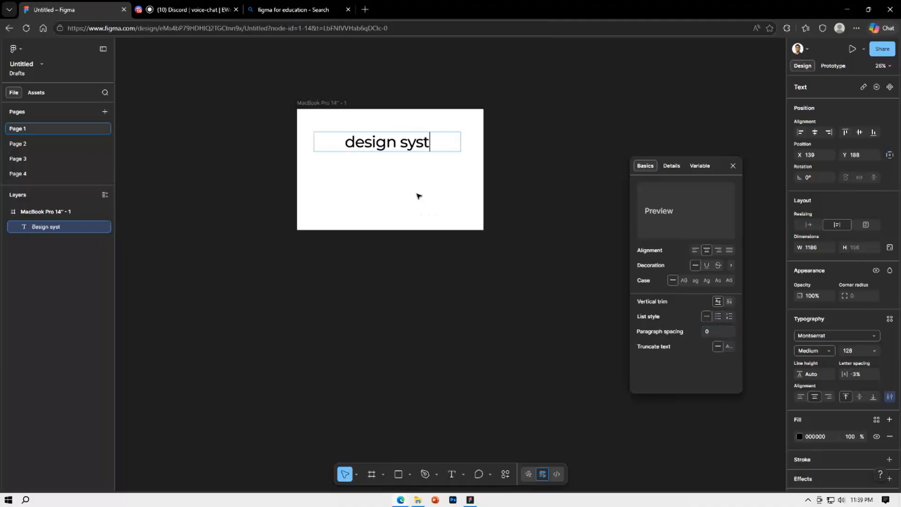
{"action": "type", "text": "em is v ery n"}
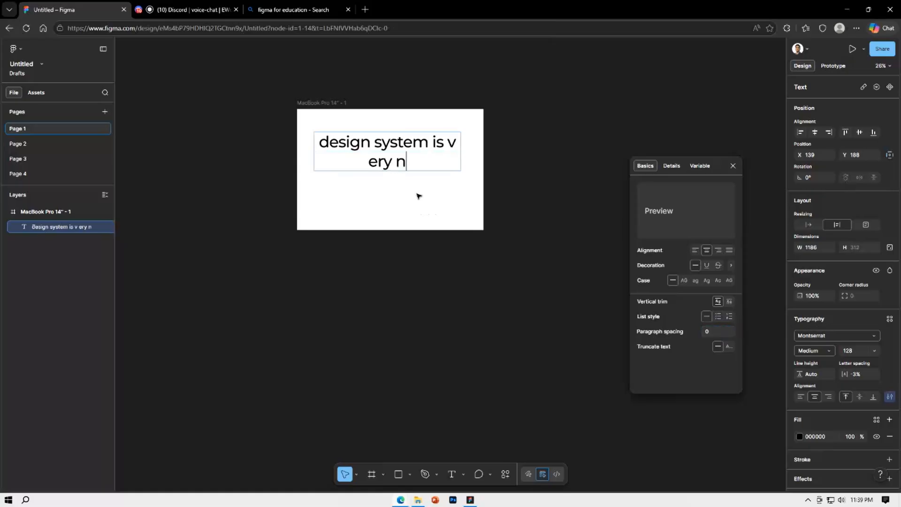
{"action": "type", "text": "ecessary"}
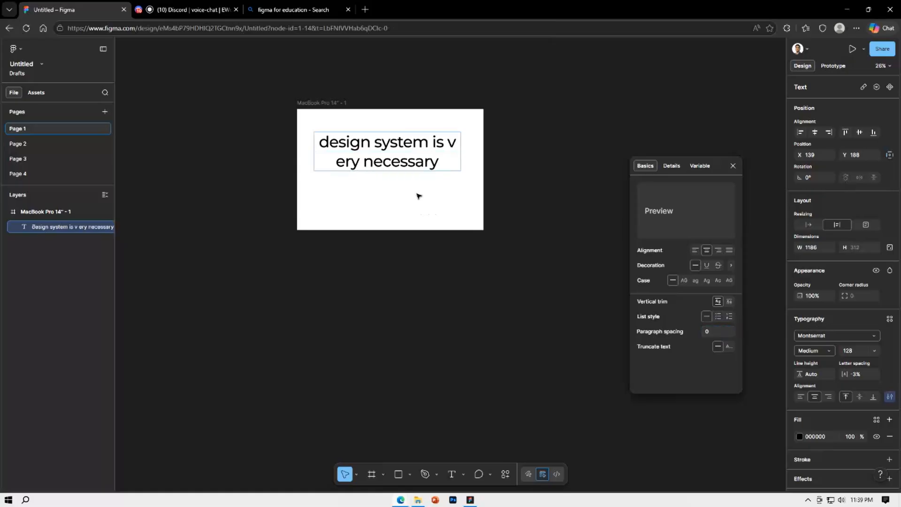
{"action": "type", "text": "."}
{"action": "key", "text": "Return"}
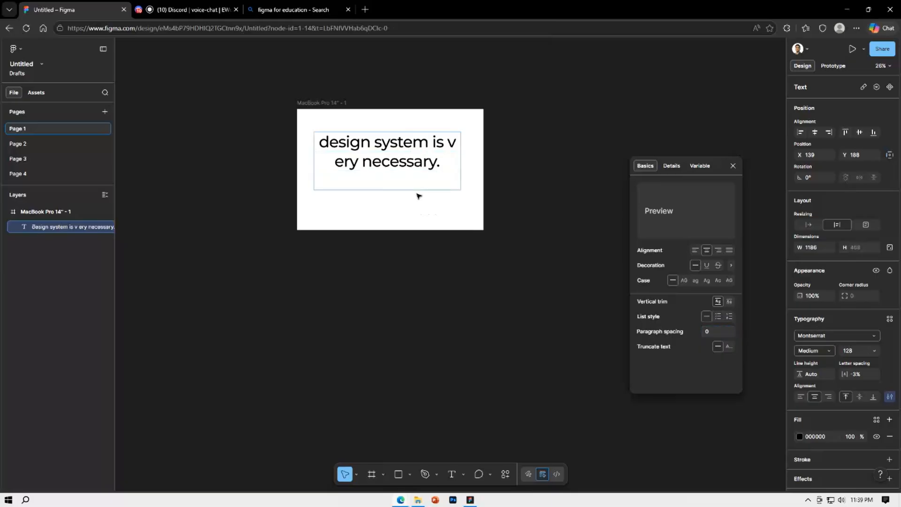
Add "And I can't do it." as the second paragraph and finish editing the text
{"action": "type", "text": "And I can't do it"}
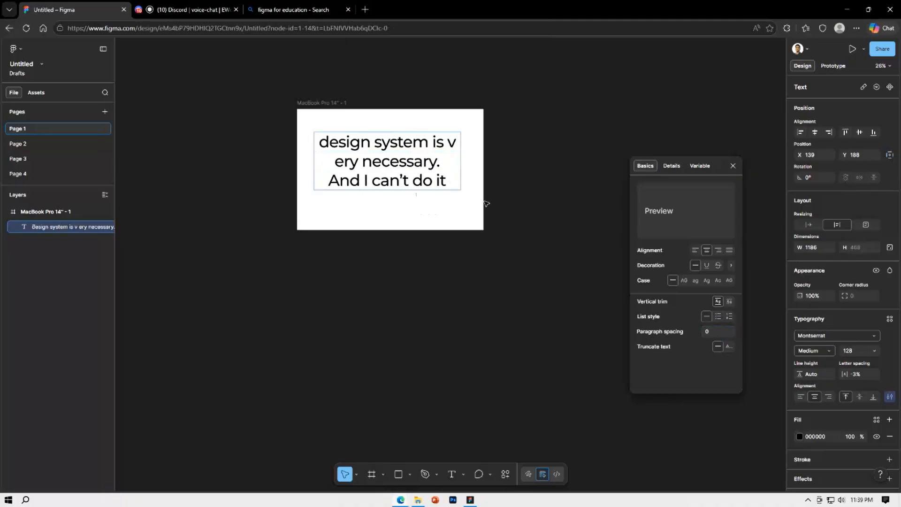
{"action": "type", "text": "/"}
{"action": "key", "text": "BackSpace"}
{"action": "type", "text": "."}
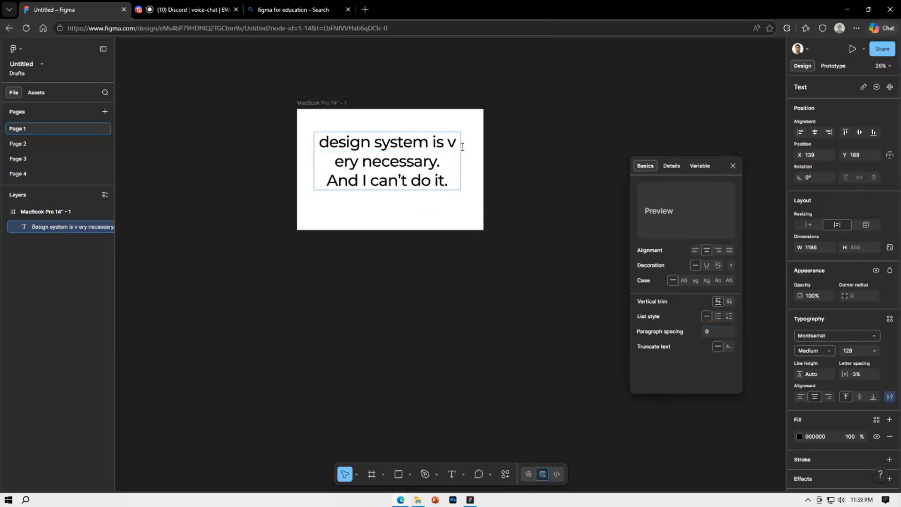
{"action": "key", "text": "Return"}
{"action": "key", "text": "BackSpace"}
{"action": "key", "text": "Escape"}
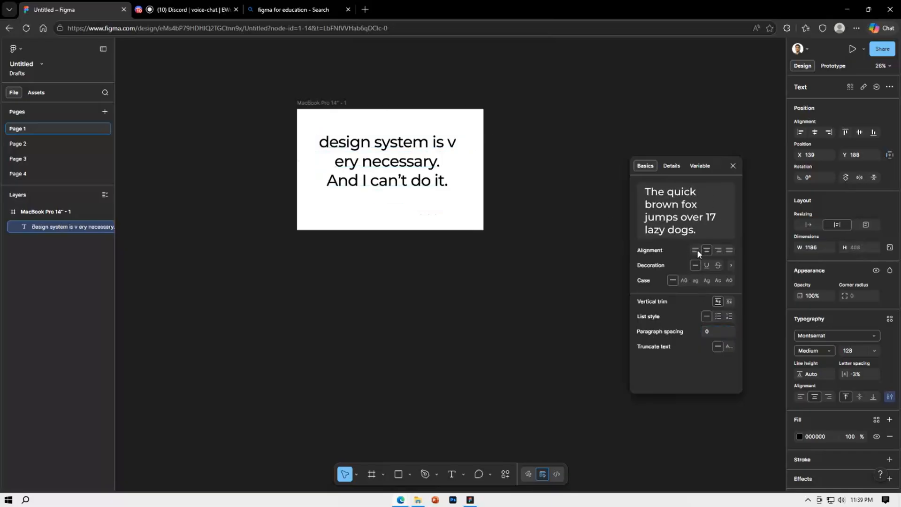
Left-align the two paragraphs and set their paragraph spacing to 65
{"action": "left_click", "coordinate": [696, 250]}
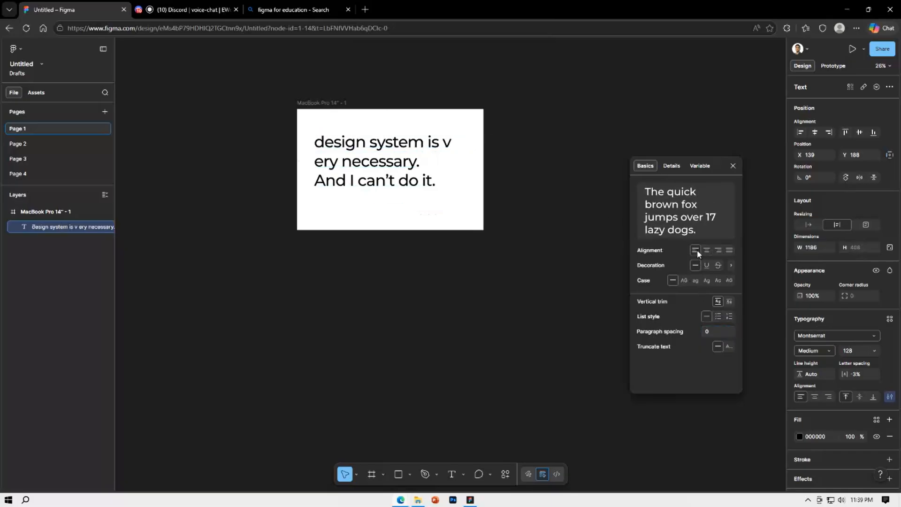
{"action": "left_click", "coordinate": [707, 331]}
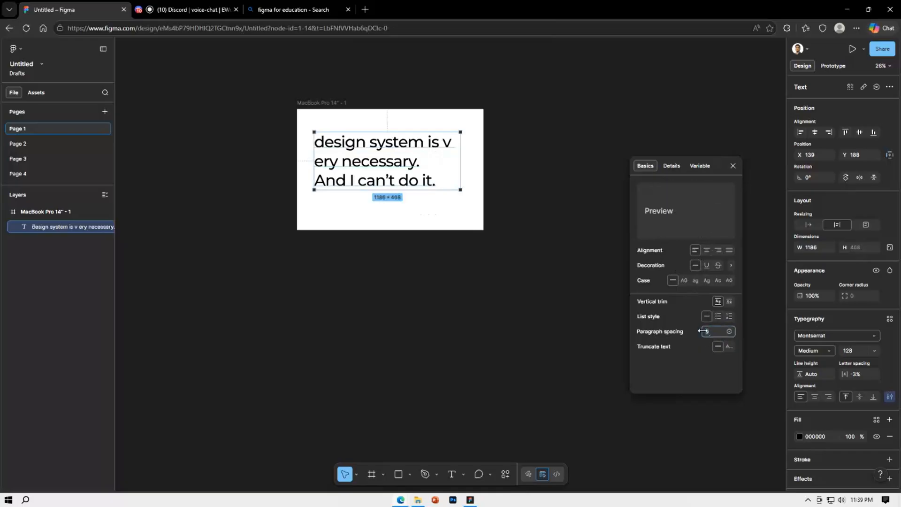
{"action": "left_click_drag", "start_coordinate": [703, 331], "coordinate": [447, 271]}
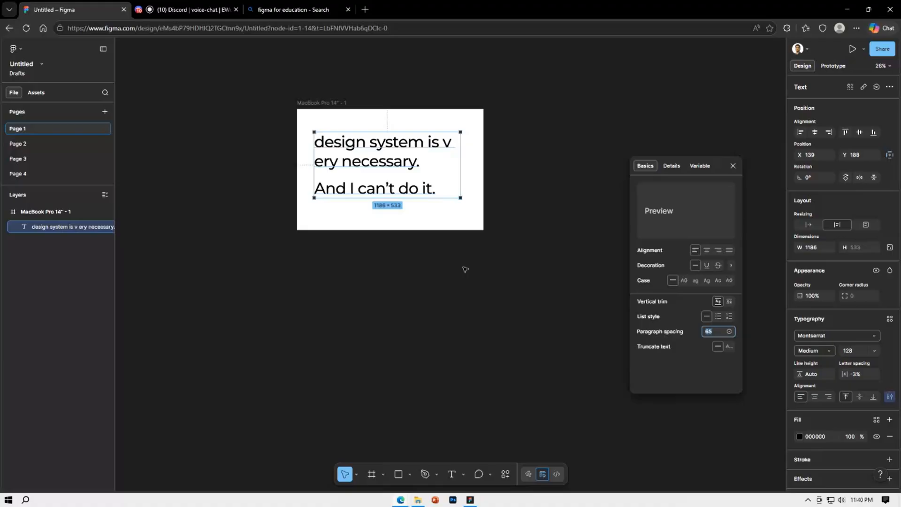
Review the text's letterform details and variable weight slider, keeping the weight at 500, and close the type settings
{"action": "left_click", "coordinate": [671, 165]}
{"action": "scroll", "coordinate": [688, 267], "scroll_direction": "down", "scroll_amount": 5}
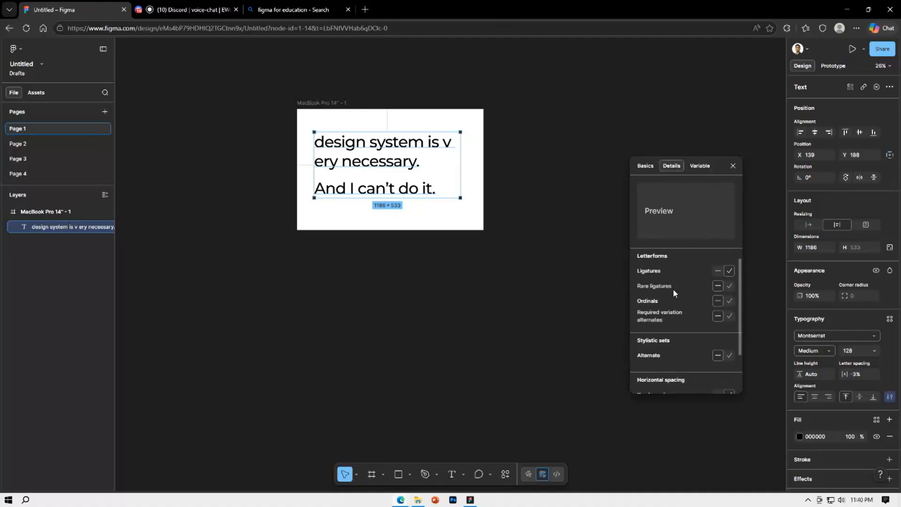
{"action": "left_click", "coordinate": [699, 167]}
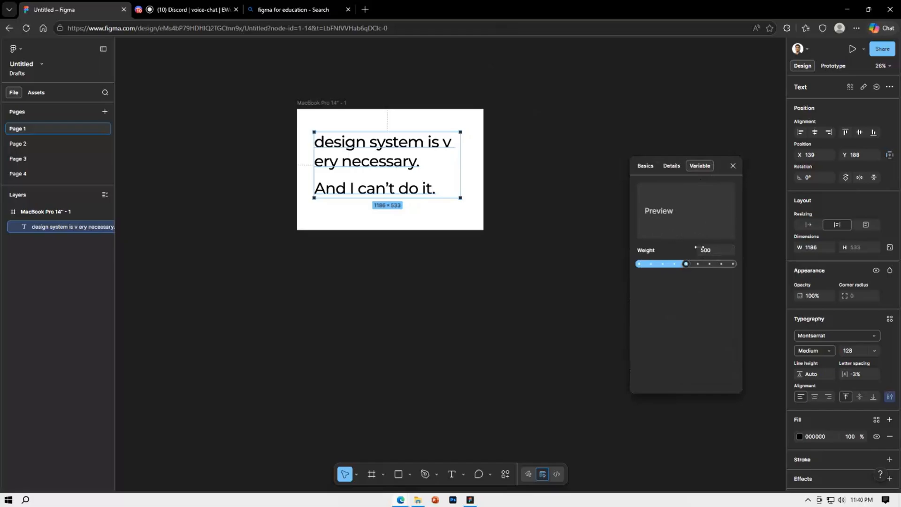
{"action": "mouse_move", "coordinate": [686, 264]}
{"action": "left_mouse_down"}
{"action": "mouse_move", "coordinate": [614, 268]}
{"action": "mouse_move", "coordinate": [740, 264]}
{"action": "mouse_move", "coordinate": [661, 263]}
{"action": "mouse_move", "coordinate": [688, 266]}
{"action": "left_mouse_up"}
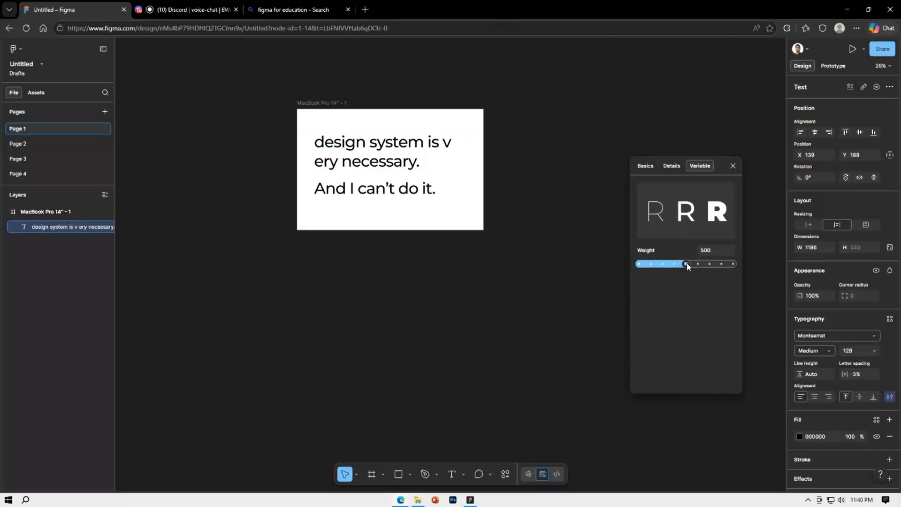
{"action": "left_click", "coordinate": [732, 166]}
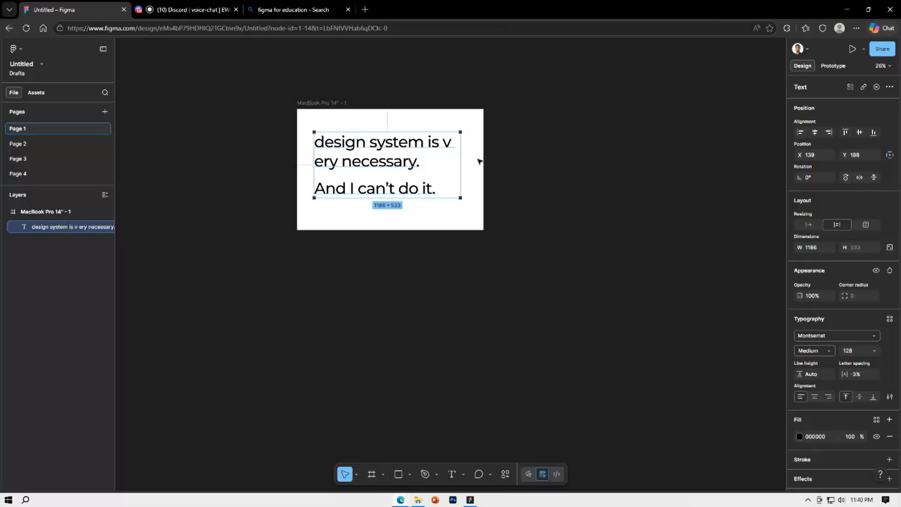
Replace both paragraphs in the text box with "Design System"
{"action": "double_click", "coordinate": [401, 161]}
{"action": "key", "text": "BackSpace"}
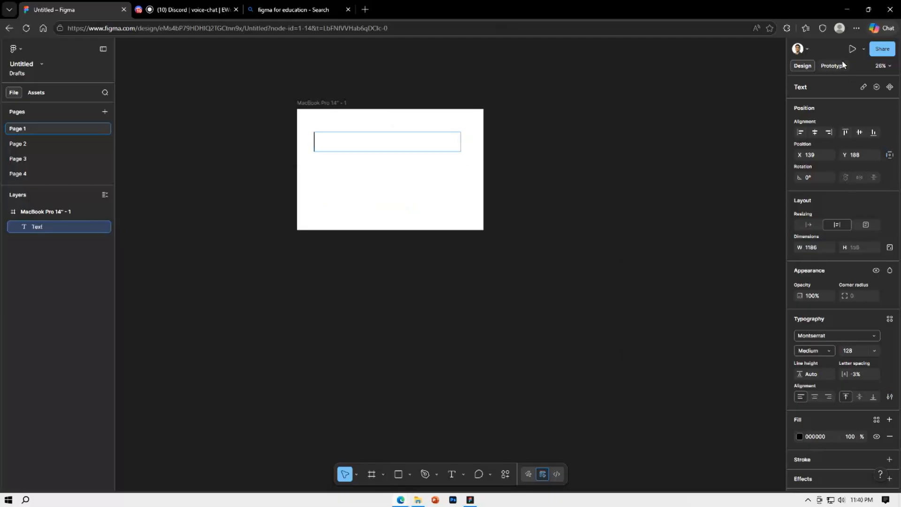
{"action": "type", "text": "Design "}
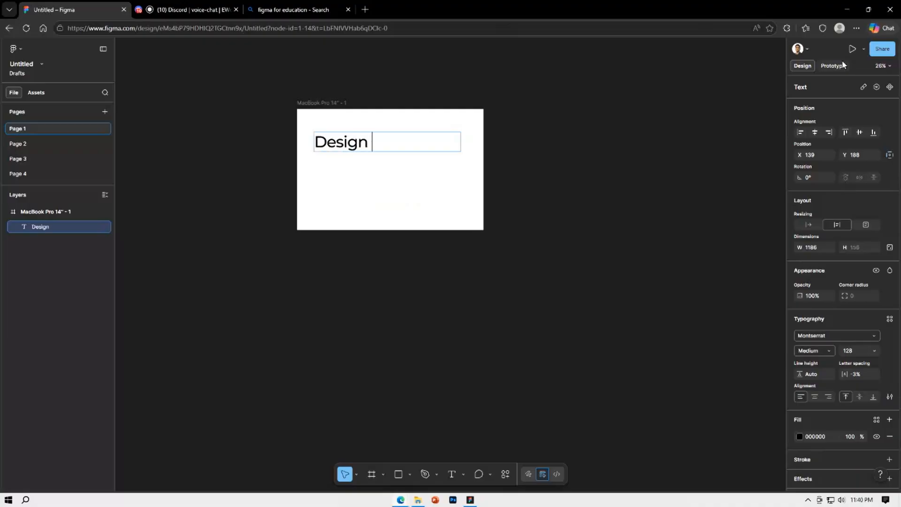
{"action": "type", "text": "System"}
{"action": "key", "text": "Escape"}
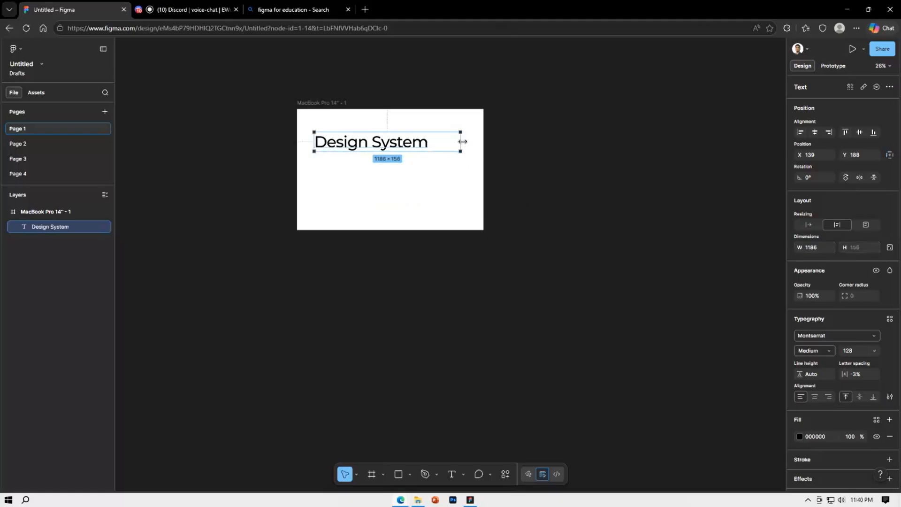
Narrow the "Design System" text box to about 939 wide, place it at X 286, Y 184, and duplicate it directly below at Y 367
{"action": "left_click_drag", "start_coordinate": [460, 141], "coordinate": [430, 144]}
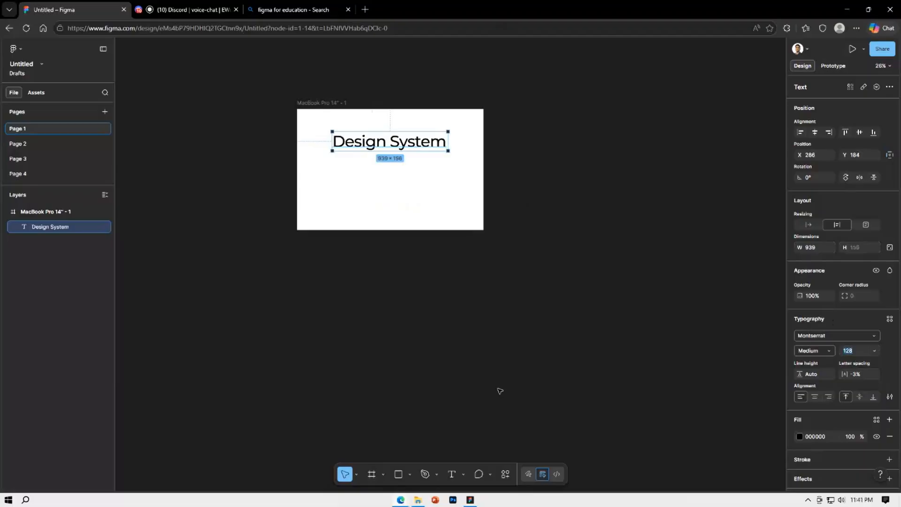
{"action": "left_click", "coordinate": [540, 364]}
{"action": "left_click_drag", "start_coordinate": [414, 146], "coordinate": [414, 167]}
Set the upper "Design System" text to Bold and widen its box to about 990 so it fits on one line
{"action": "left_click", "coordinate": [422, 146]}
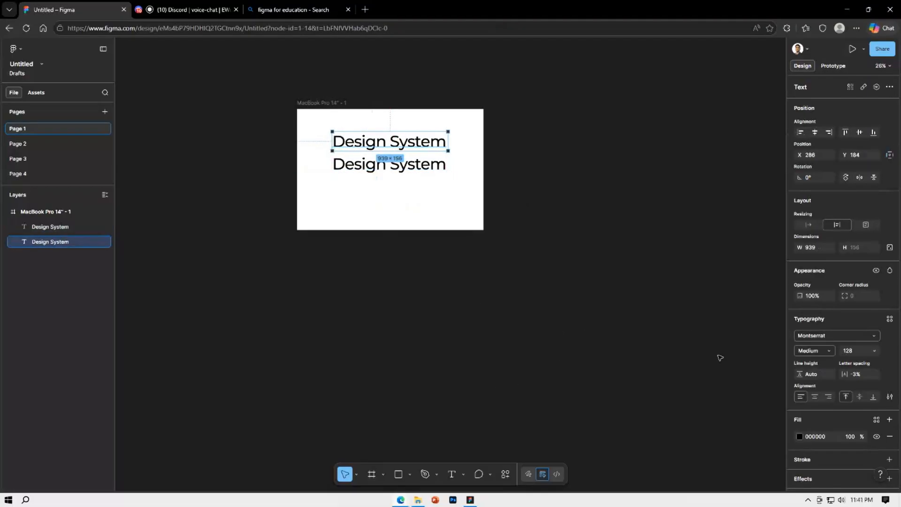
{"action": "left_click", "coordinate": [824, 354]}
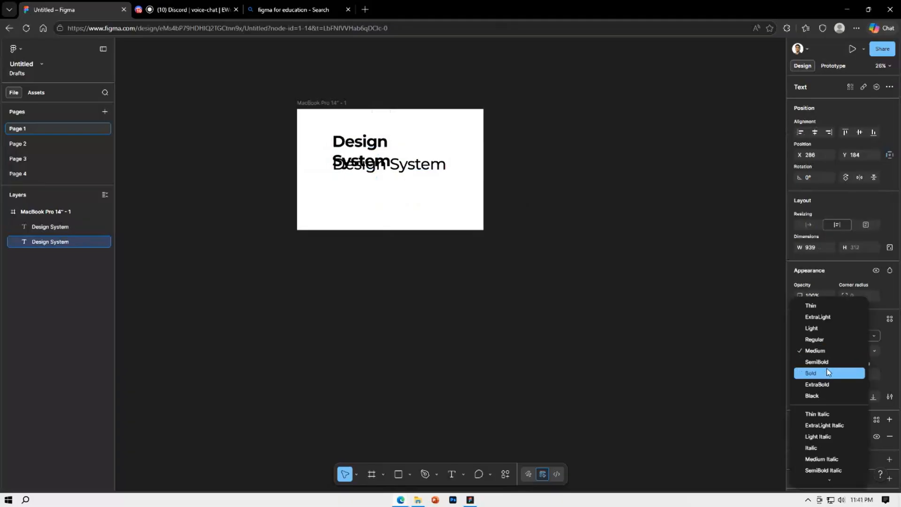
{"action": "left_click", "coordinate": [821, 373]}
{"action": "left_click_drag", "start_coordinate": [451, 156], "coordinate": [454, 155]}
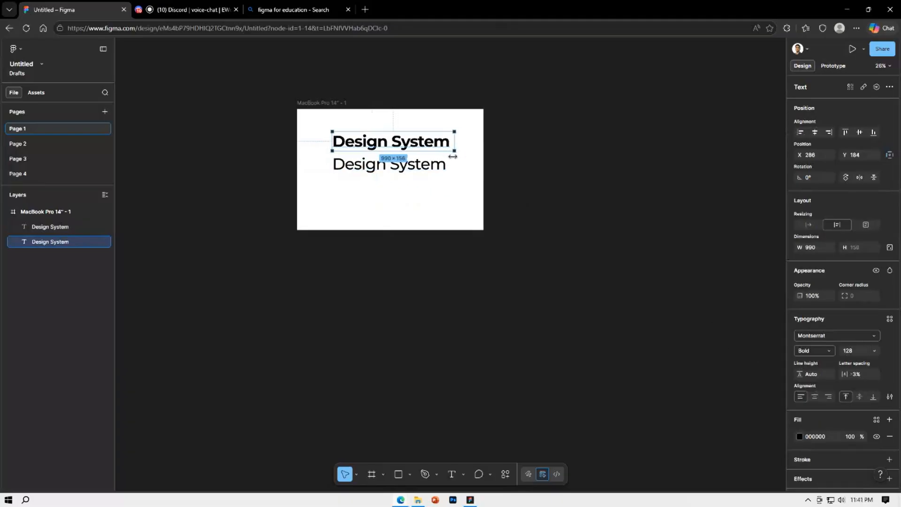
Replace the lower "Design System" text with "Design system is very necessary for creating ui designs"
{"action": "double_click", "coordinate": [435, 172]}
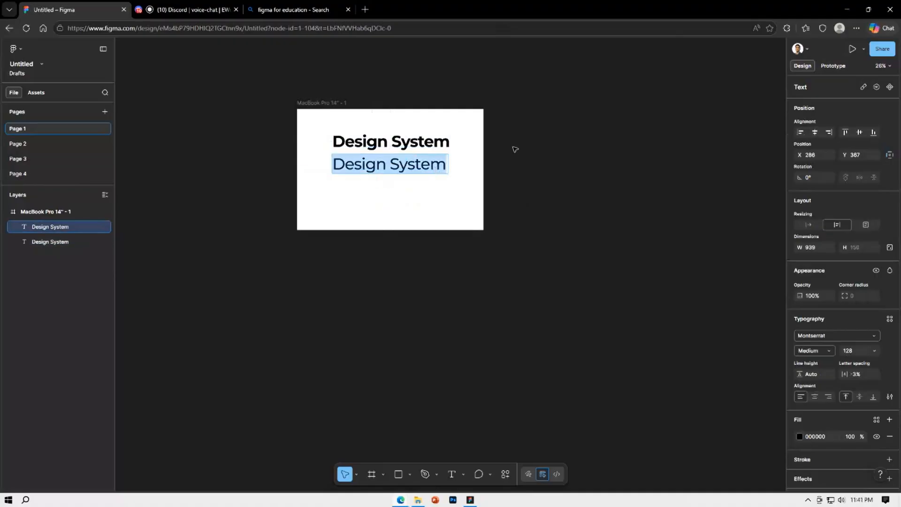
{"action": "key", "text": "BackSpace"}
{"action": "type", "text": "Design "}
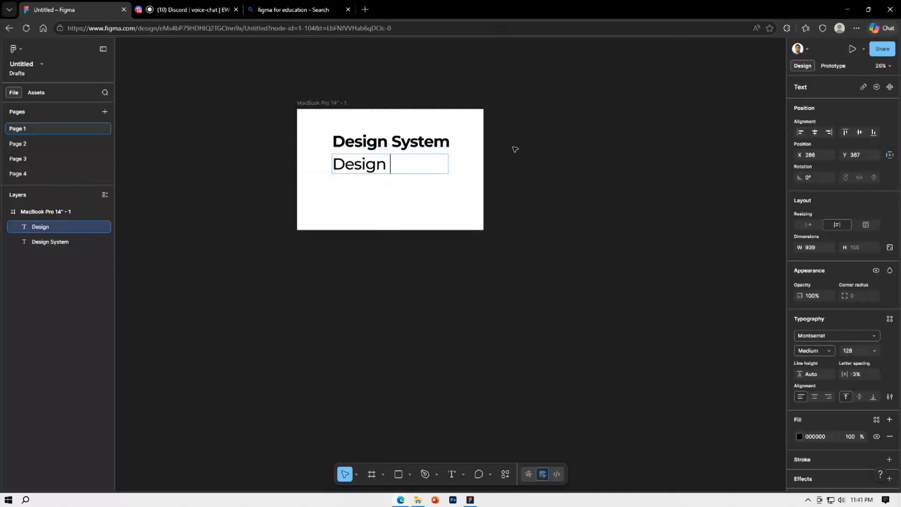
{"action": "type", "text": "system is ve"}
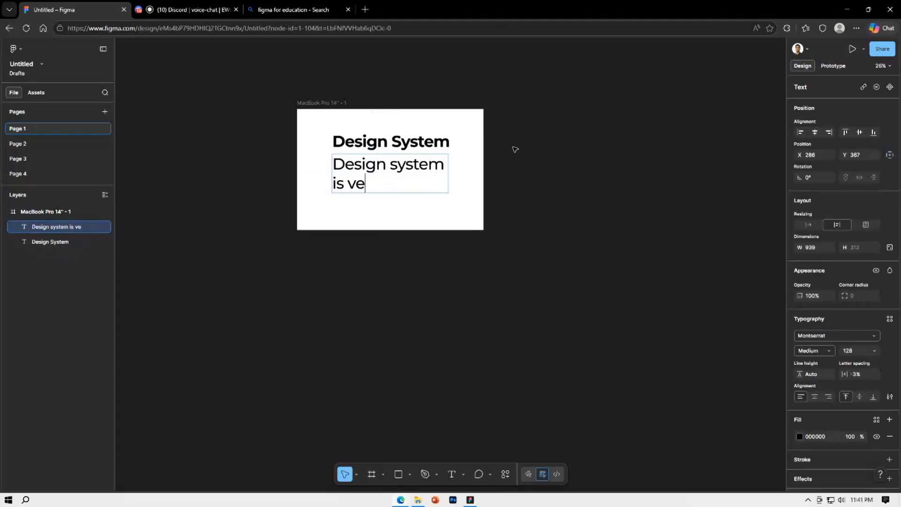
{"action": "type", "text": "ry necessary "}
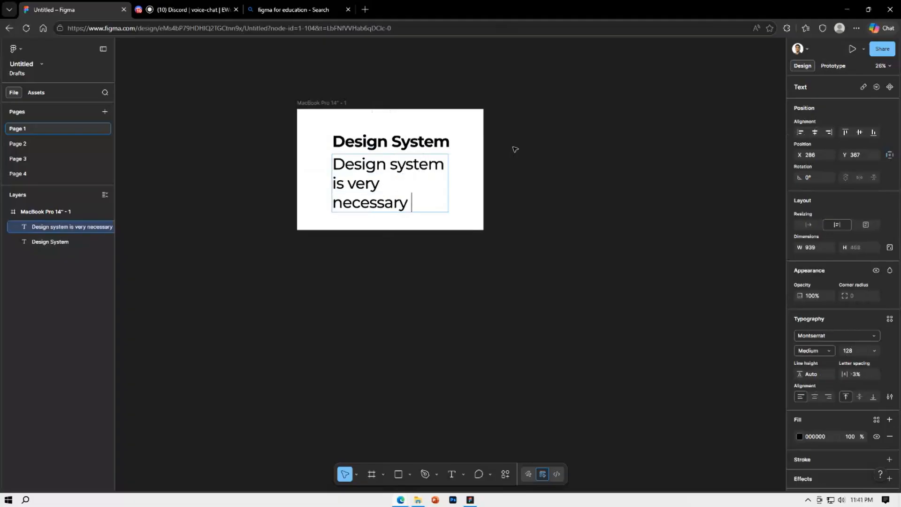
{"action": "type", "text": "for creating "}
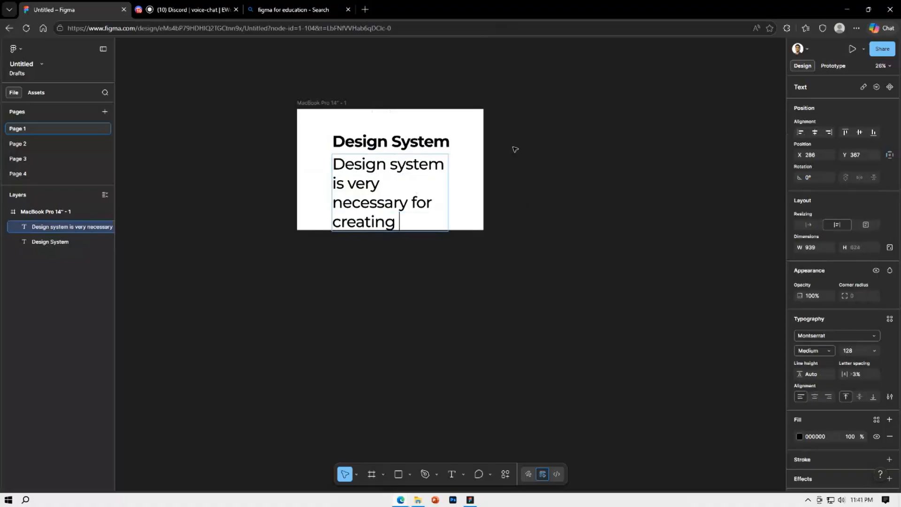
{"action": "type", "text": "ui design"}
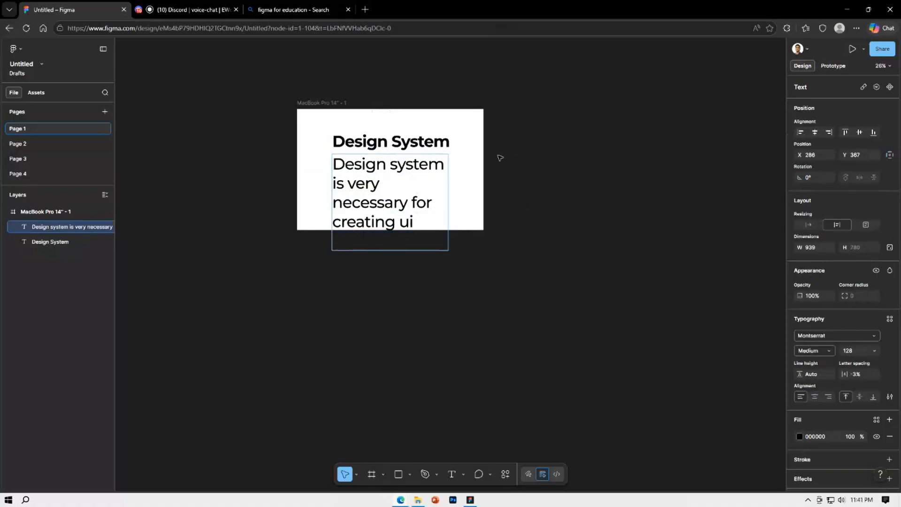
{"action": "key", "text": "Escape"}
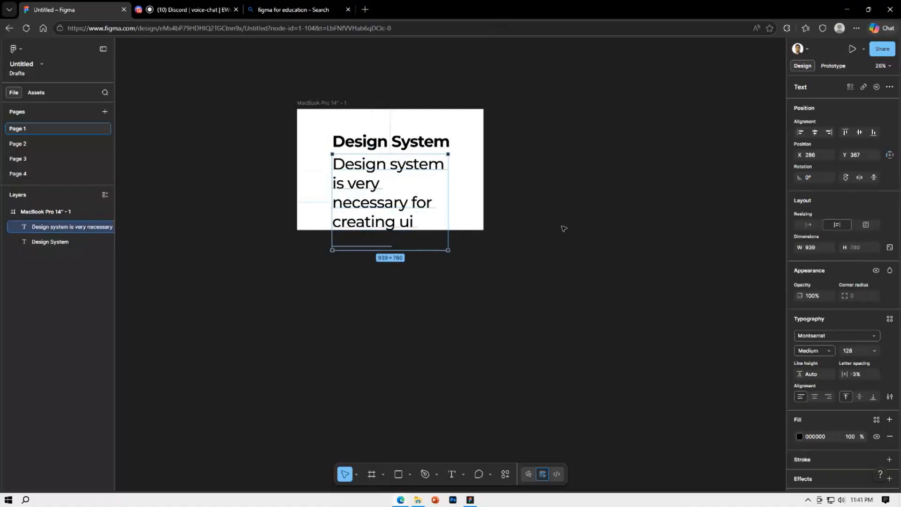
Scale the supporting text's font size down from the heading's by the golden ratio, entering 128/1.62, and deselect it
{"action": "left_click", "coordinate": [430, 147]}
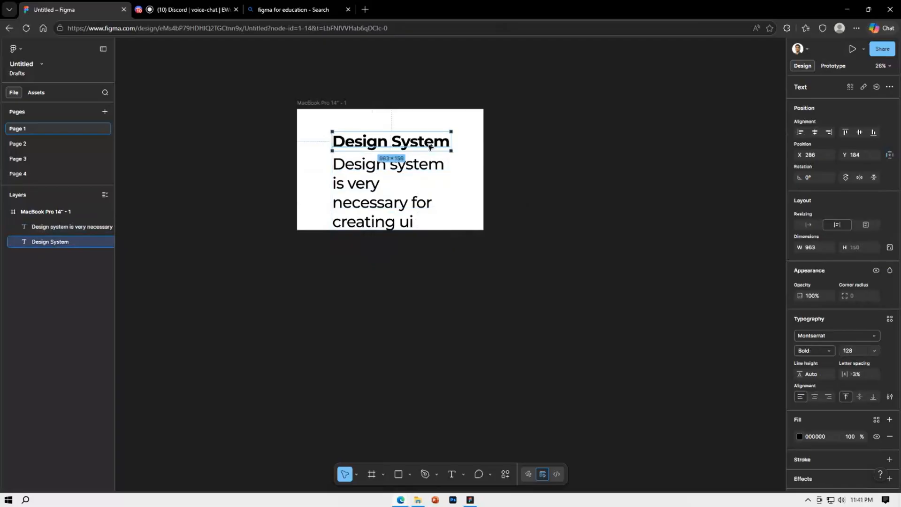
{"action": "left_click", "coordinate": [369, 209]}
{"action": "left_click", "coordinate": [859, 350]}
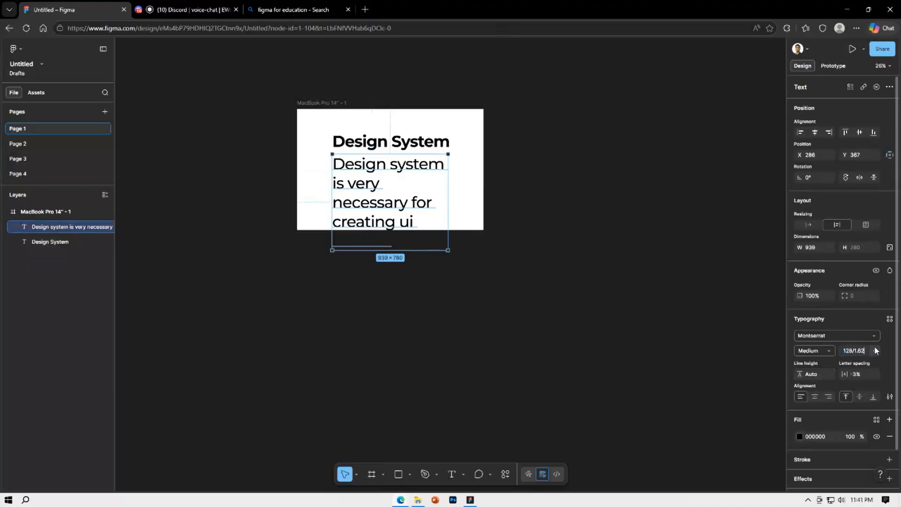
{"action": "type", "text": "/1.62"}
{"action": "key", "text": "Return"}
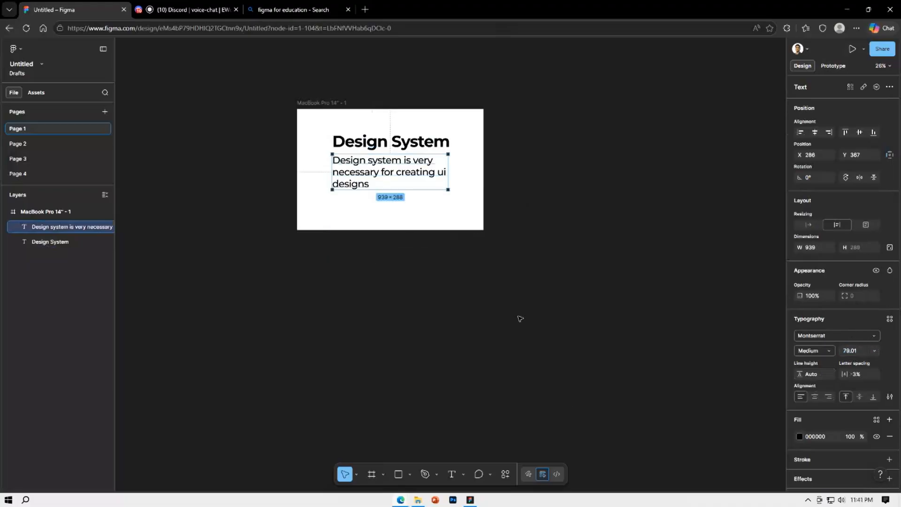
{"action": "left_click", "coordinate": [518, 287]}
Duplicate the supporting text directly below itself at X 286, Y 682, and select the original paragraph
{"action": "scroll", "coordinate": [517, 279], "scroll_direction": "up", "scroll_amount": 3}
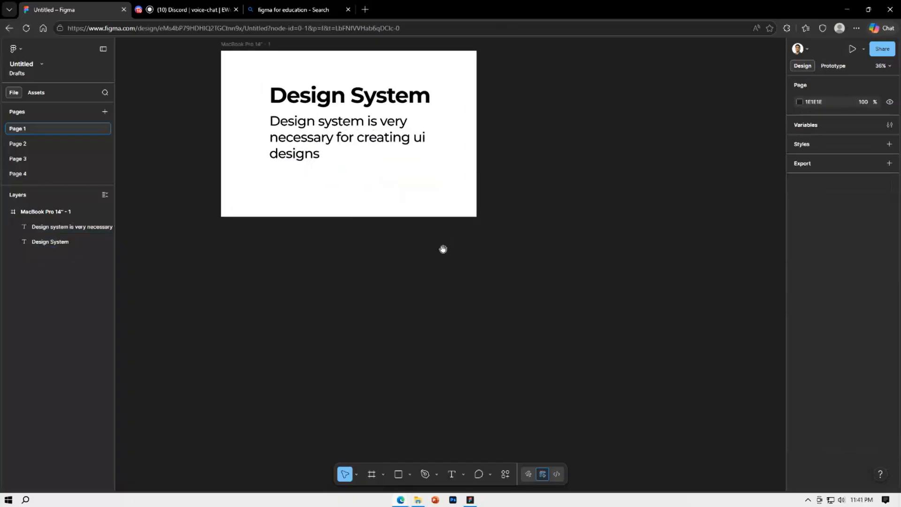
{"action": "left_click", "coordinate": [474, 200]}
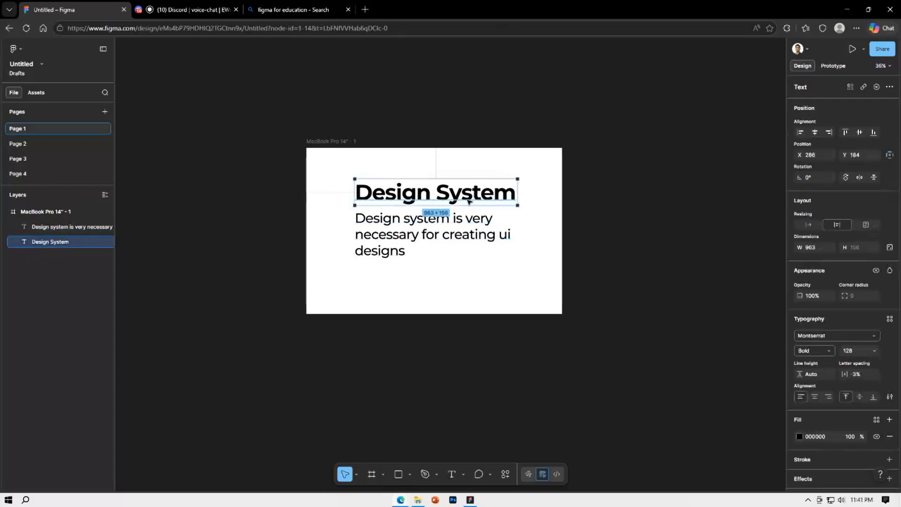
{"action": "left_click", "coordinate": [459, 221]}
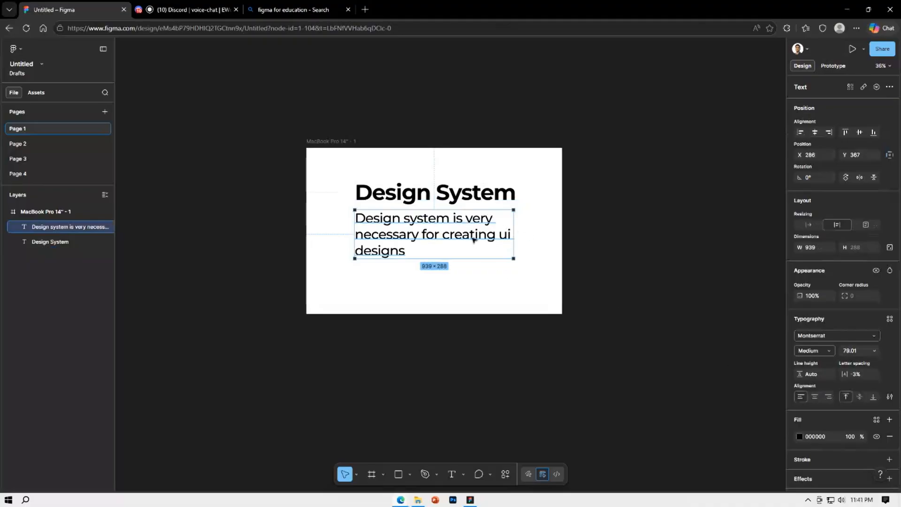
{"action": "left_click_drag", "start_coordinate": [459, 233], "coordinate": [460, 287]}
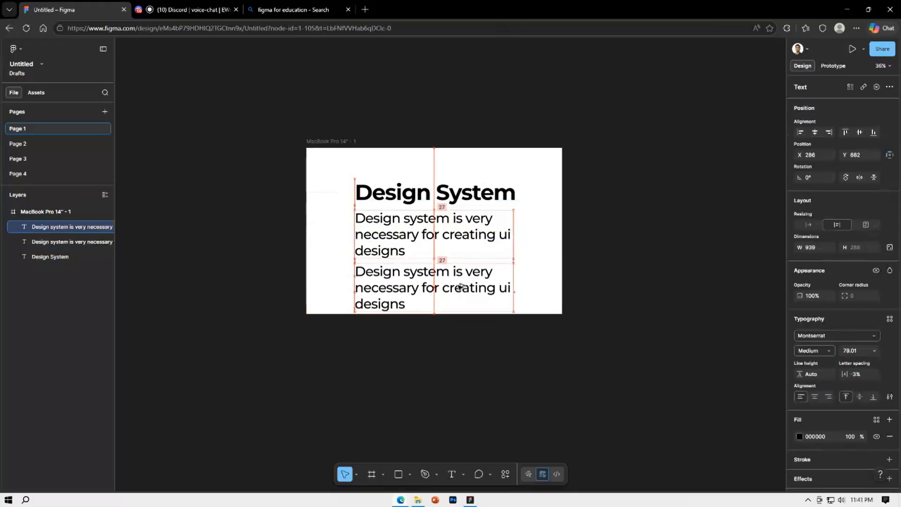
{"action": "left_click", "coordinate": [509, 249]}
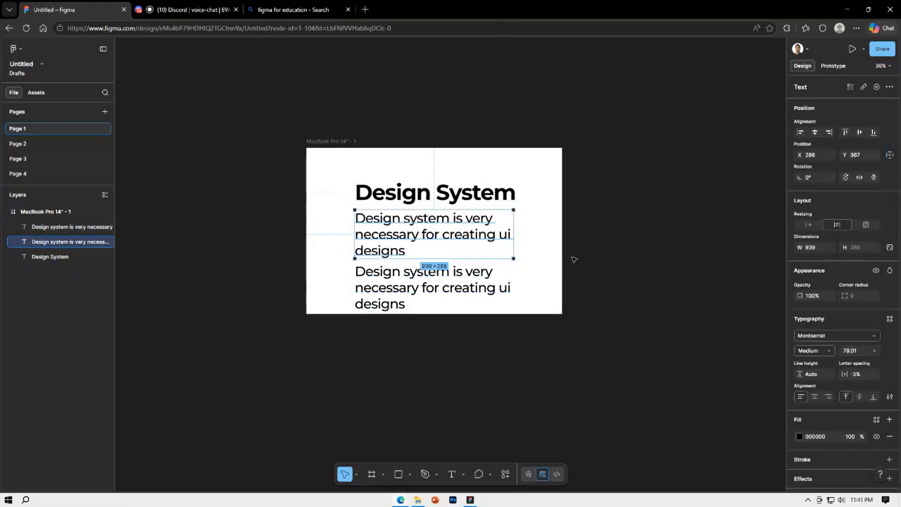
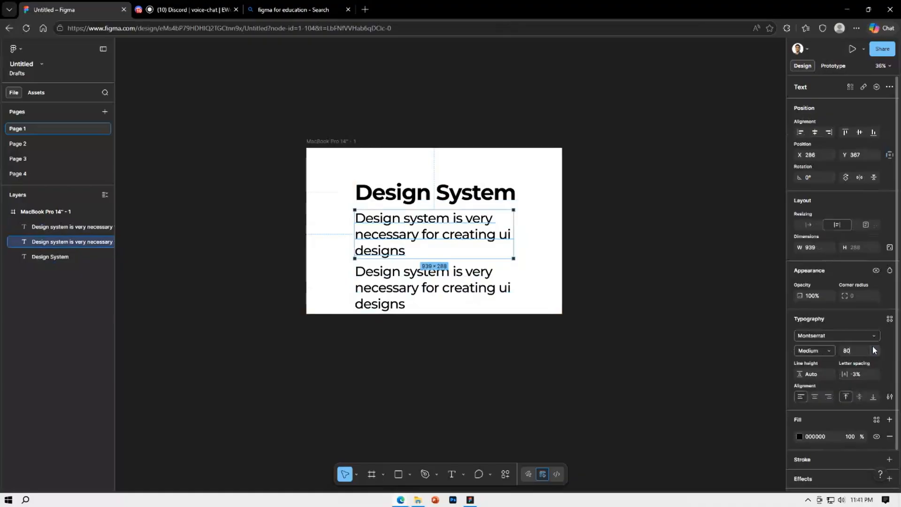
Set the original supporting paragraph's font size to 80 and delete its duplicate below
{"action": "key", "text": "Return"}
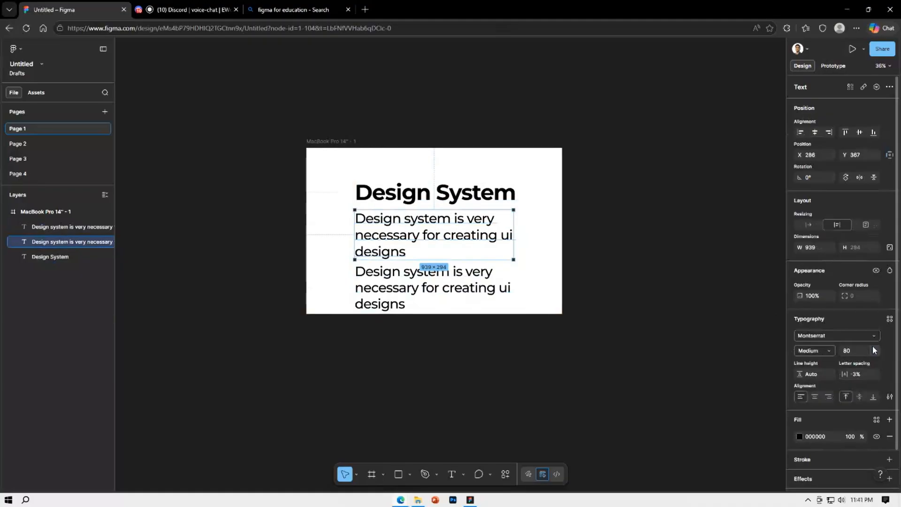
{"action": "left_click", "coordinate": [485, 294]}
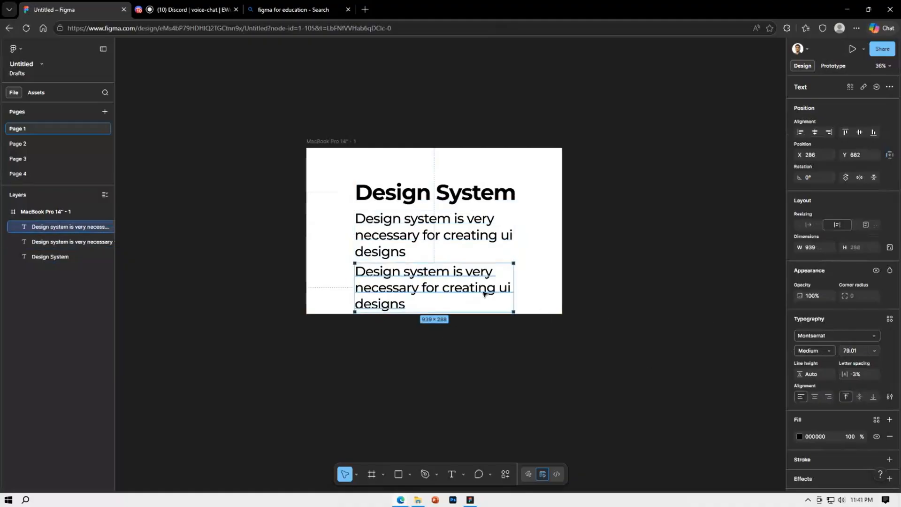
{"action": "key", "text": "Delete"}
Duplicate the supporting paragraph directly below itself at X 286, Y 688 and scale the copy's font size to 80/1.62
{"action": "left_click", "coordinate": [448, 240]}
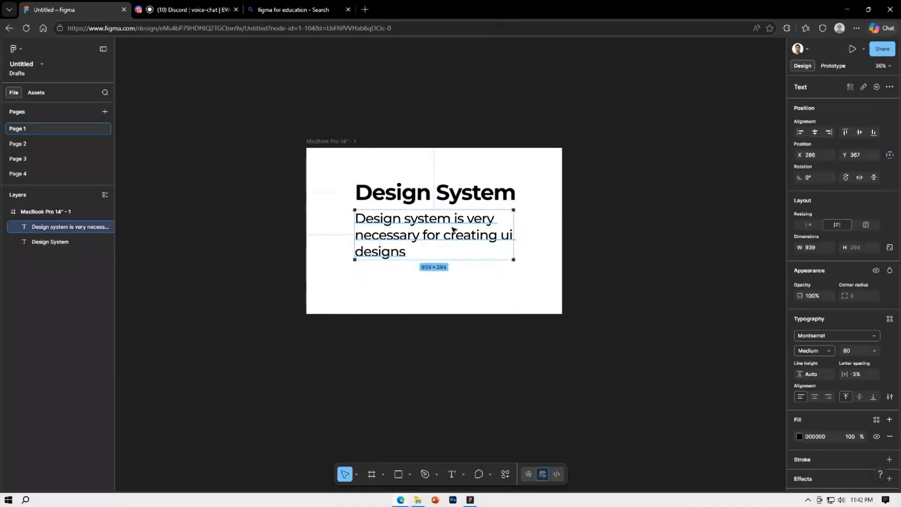
{"action": "left_click_drag", "start_coordinate": [449, 240], "coordinate": [451, 291]}
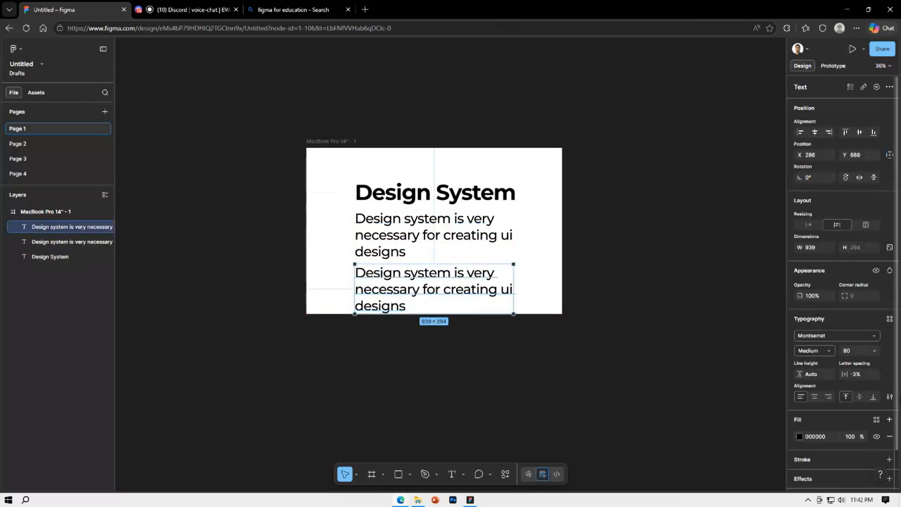
{"action": "left_click", "coordinate": [851, 352]}
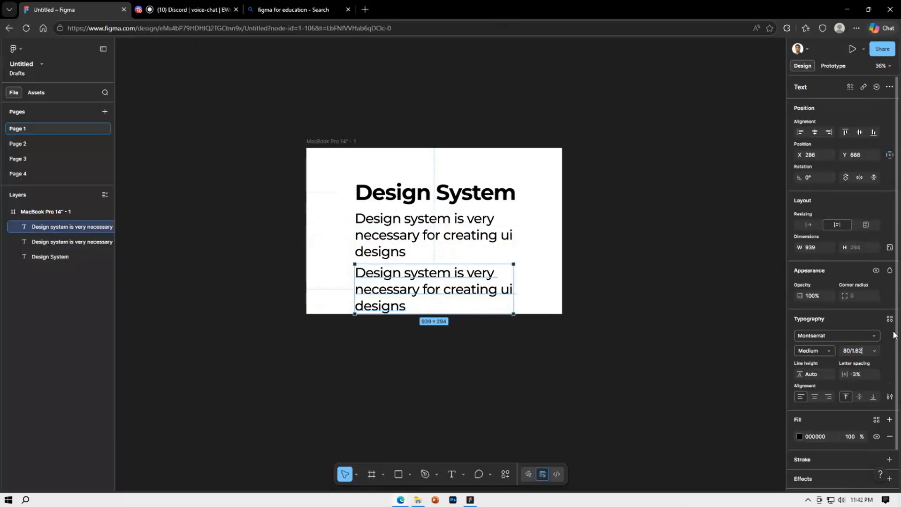
{"action": "type", "text": "/1.62"}
{"action": "key", "text": "Return"}
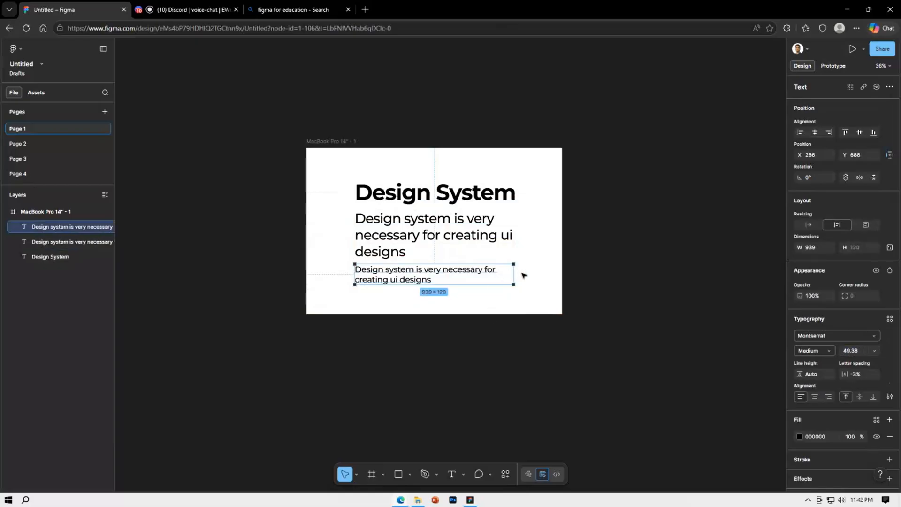
{"action": "left_click", "coordinate": [545, 276]}
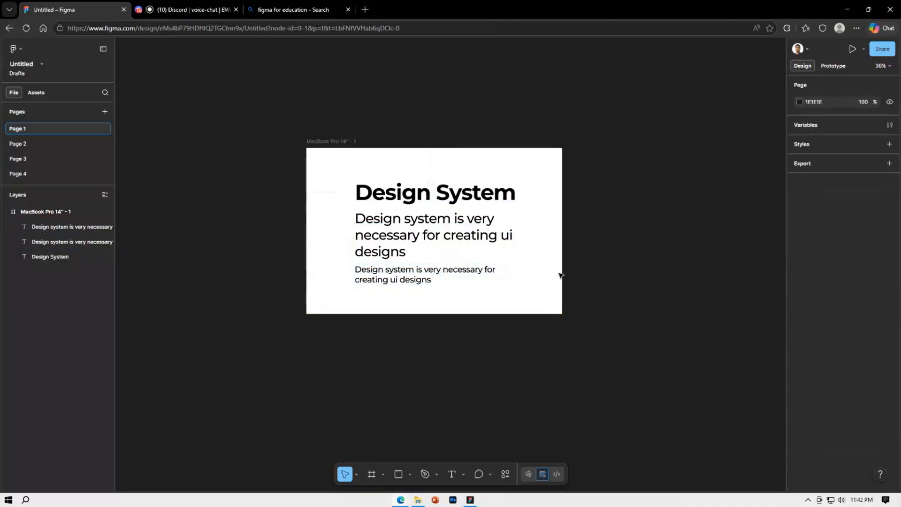
Move the heading and both supporting texts up and left in the frame, aligning their left edges at X 132
{"action": "scroll", "coordinate": [554, 278], "scroll_direction": "up", "scroll_amount": 2}
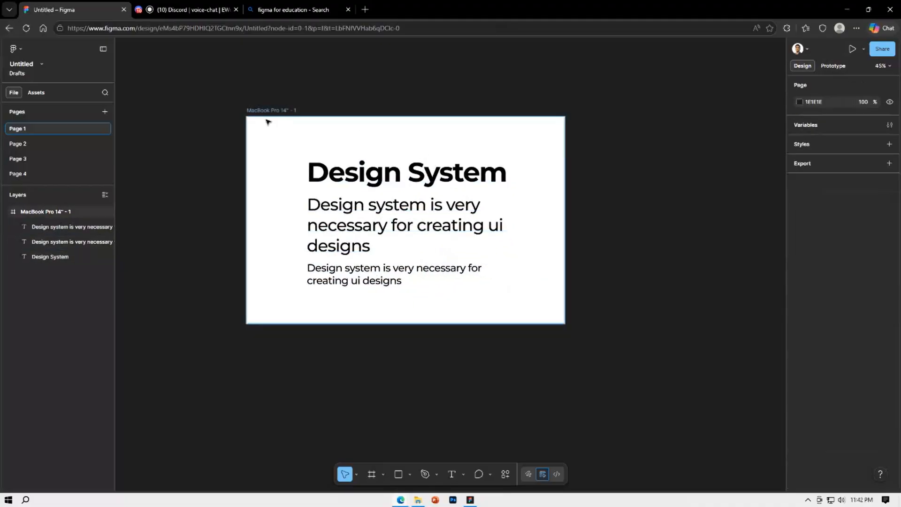
{"action": "left_click_drag", "start_coordinate": [342, 176], "coordinate": [310, 163]}
{"action": "left_click_drag", "start_coordinate": [350, 234], "coordinate": [317, 218]}
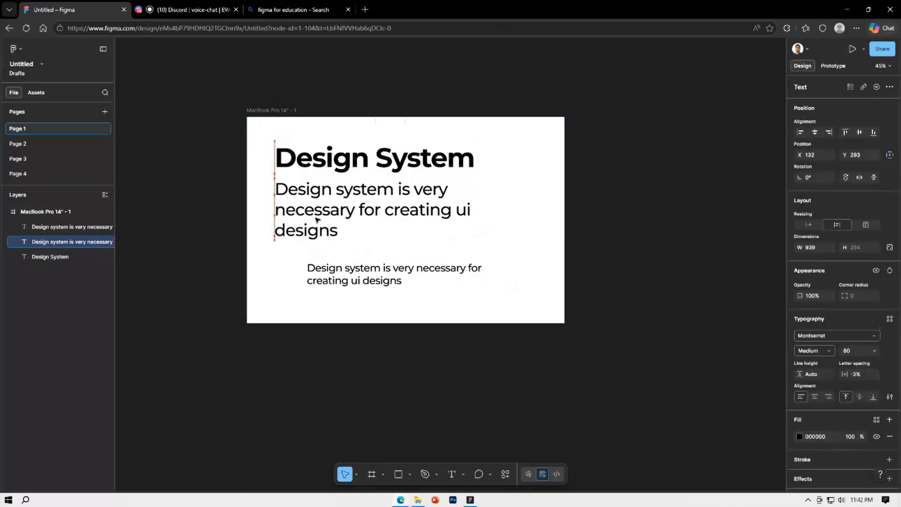
{"action": "left_click", "coordinate": [358, 285]}
{"action": "left_click_drag", "start_coordinate": [357, 286], "coordinate": [327, 277]}
{"action": "left_click", "coordinate": [497, 284]}
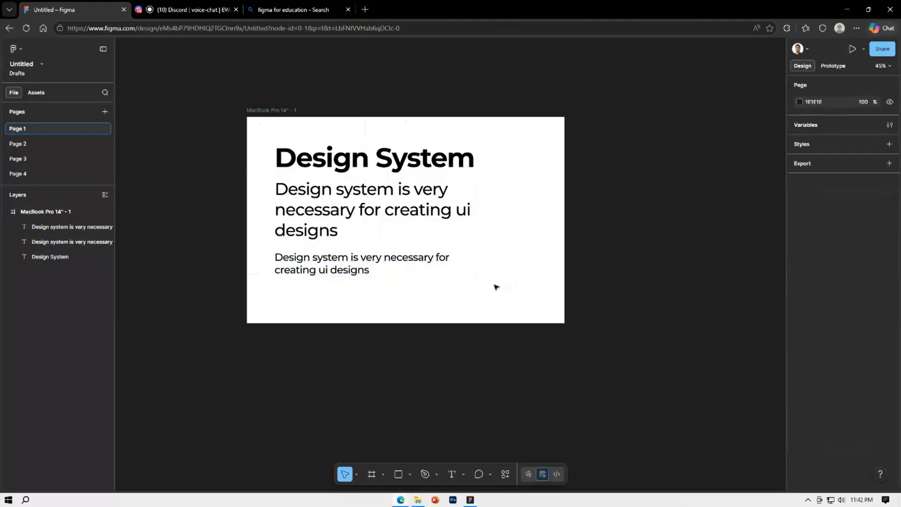
Shift the heading and both supporting texts further left to X 82, placing the smallest text at Y 621
{"action": "left_click_drag", "start_coordinate": [444, 272], "coordinate": [508, 325]}
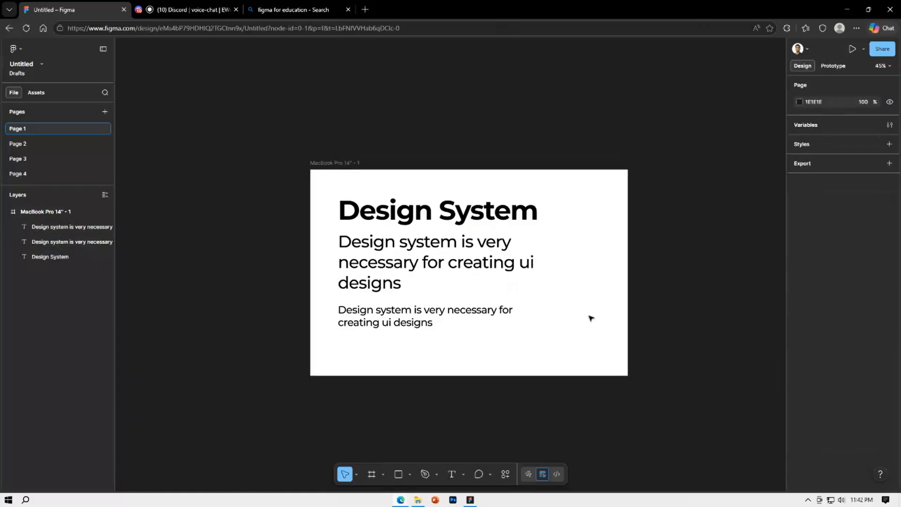
{"action": "left_click", "coordinate": [538, 217]}
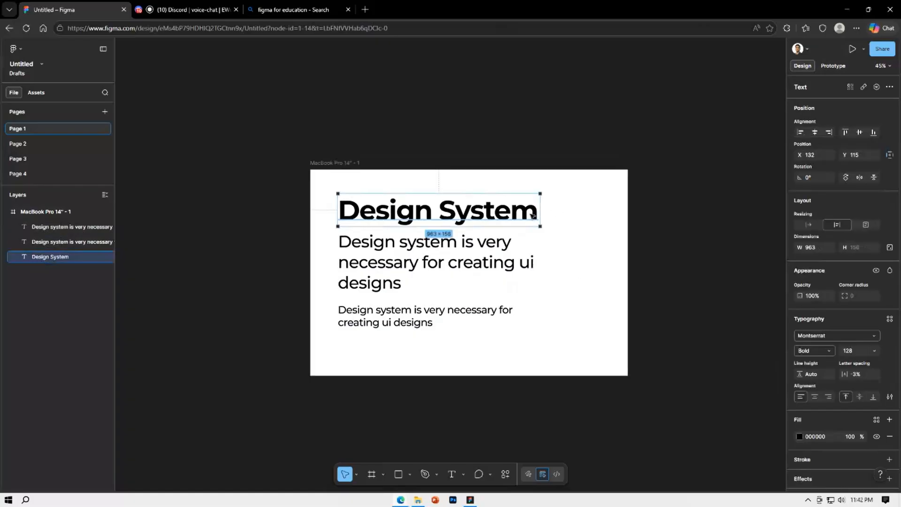
{"action": "left_click", "coordinate": [498, 260]}
{"action": "left_click", "coordinate": [459, 314]}
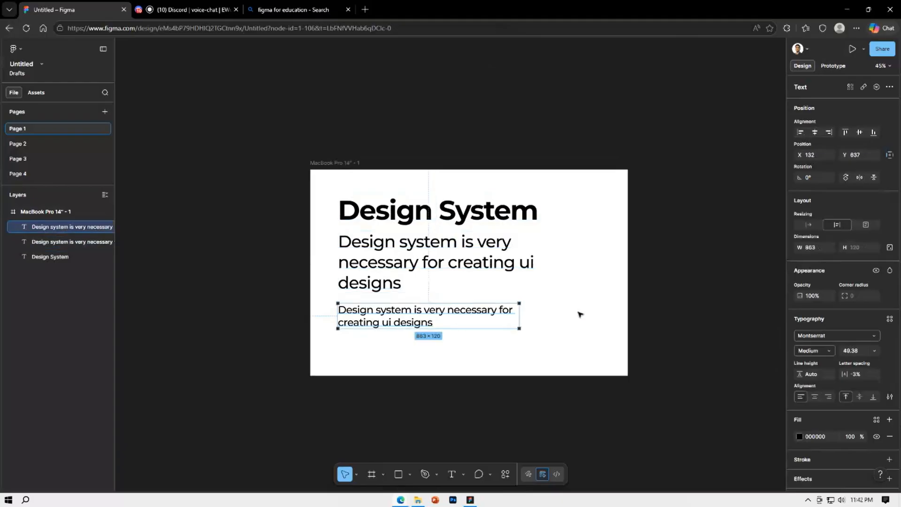
{"action": "left_click_drag", "start_coordinate": [421, 214], "coordinate": [412, 214]}
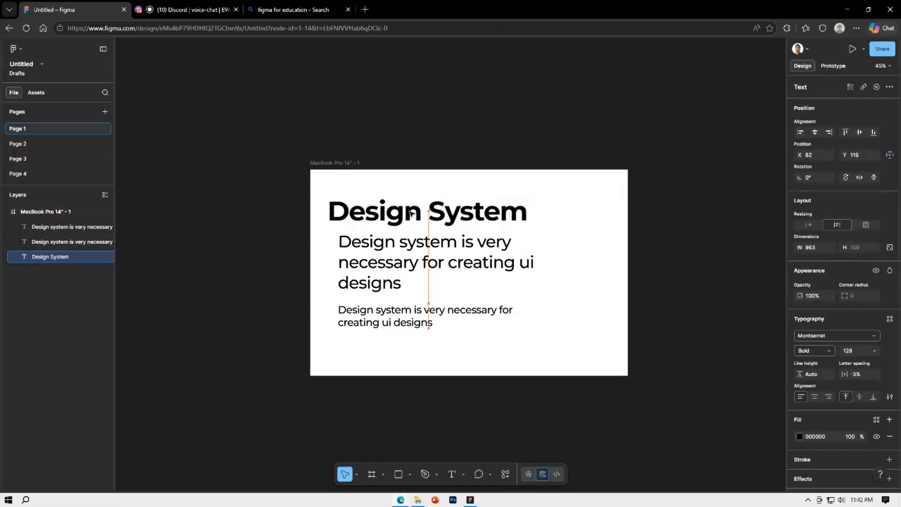
{"action": "left_click_drag", "start_coordinate": [420, 245], "coordinate": [409, 246]}
{"action": "left_click_drag", "start_coordinate": [404, 311], "coordinate": [393, 309]}
{"action": "left_click", "coordinate": [563, 295]}
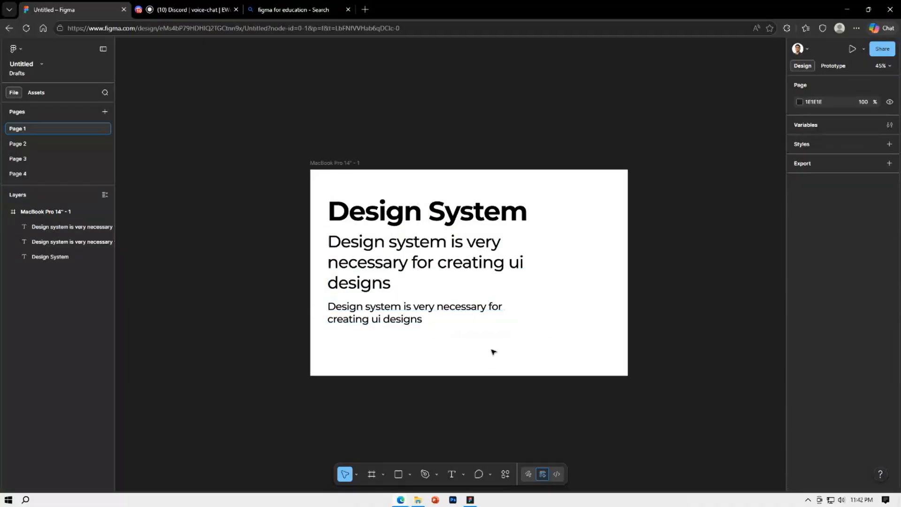
Add a text label "H1" beside the "Design System" heading at about X 1213, Y 192
{"action": "left_click", "coordinate": [451, 474]}
{"action": "left_click", "coordinate": [566, 210]}
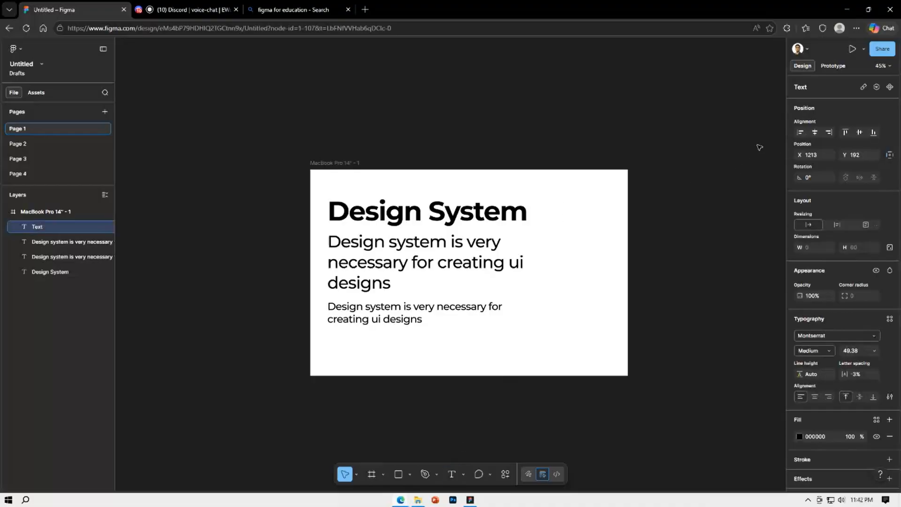
{"action": "type", "text": "H1"}
{"action": "key", "text": "Escape"}
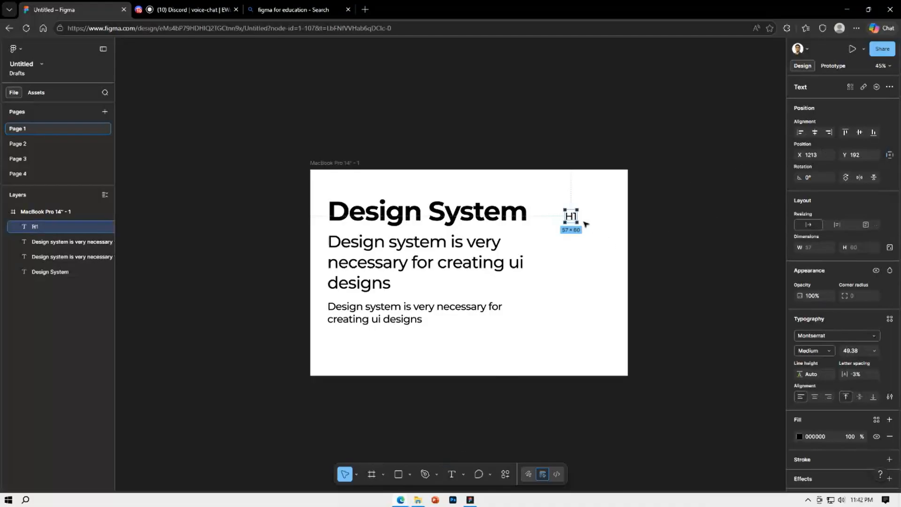
Duplicate the H1 label down beside the supporting paragraph at X 1220, Y 409 and change its text to "H2"
{"action": "left_click_drag", "start_coordinate": [568, 217], "coordinate": [574, 264]}
{"action": "key", "text": "Return"}
{"action": "type", "text": "H2"}
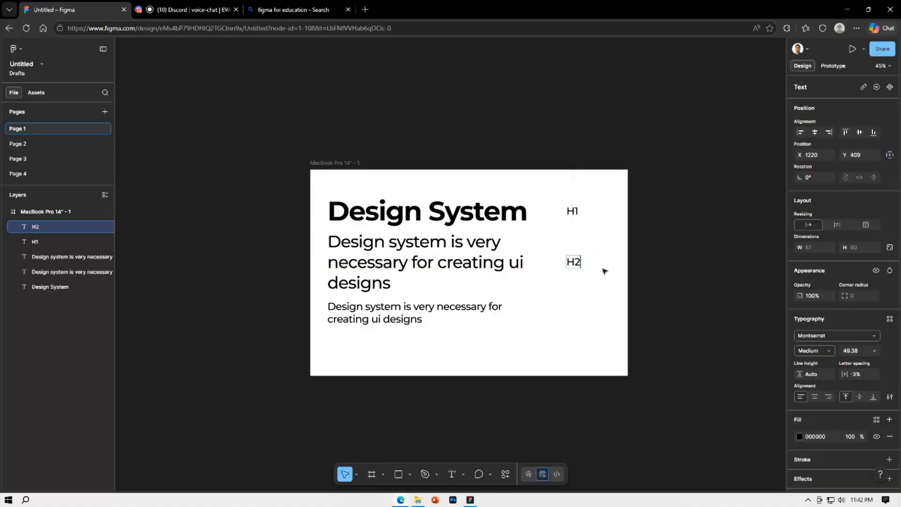
{"action": "key", "text": "Escape"}
Duplicate the H2 label beside the smallest text at X 1220, Y 633, retext it as "H3", and nudge the H1 label slightly down
{"action": "left_click_drag", "start_coordinate": [573, 262], "coordinate": [575, 313], "text": "alt"}
{"action": "key", "text": "Return"}
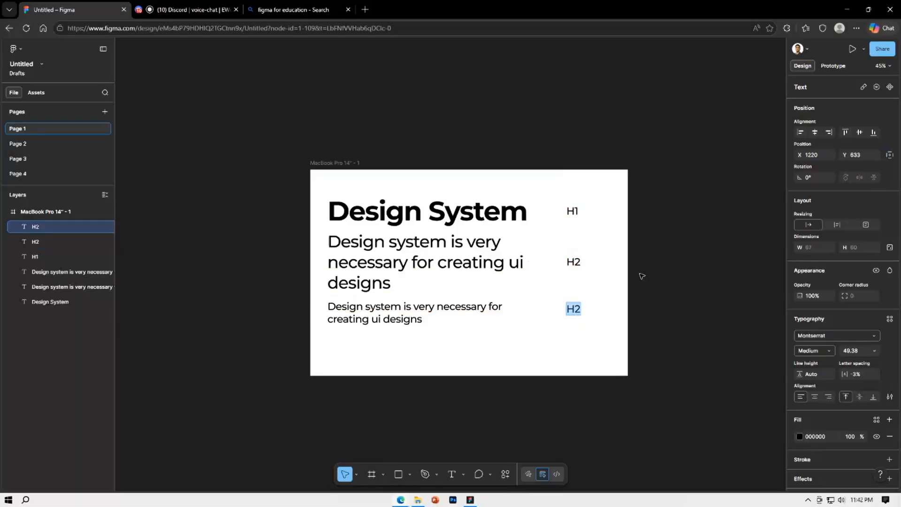
{"action": "type", "text": "H3"}
{"action": "key", "text": "Escape"}
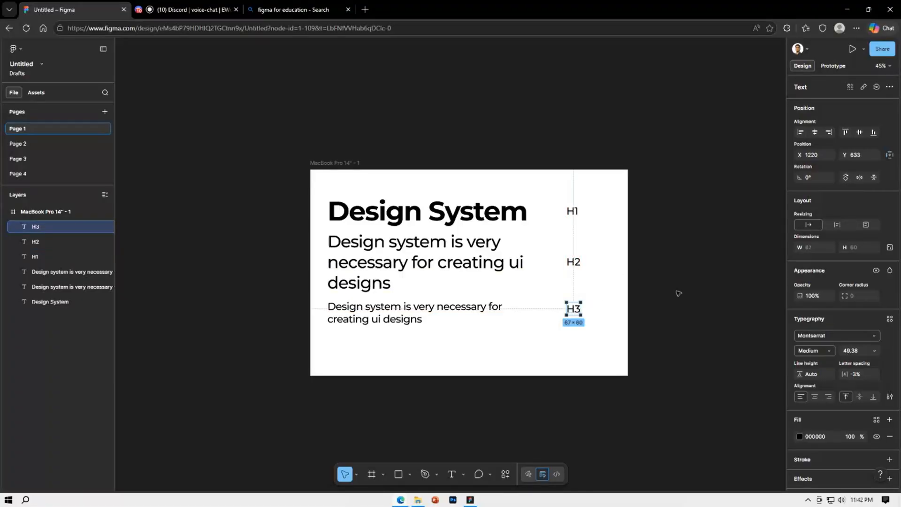
{"action": "left_click", "coordinate": [678, 294]}
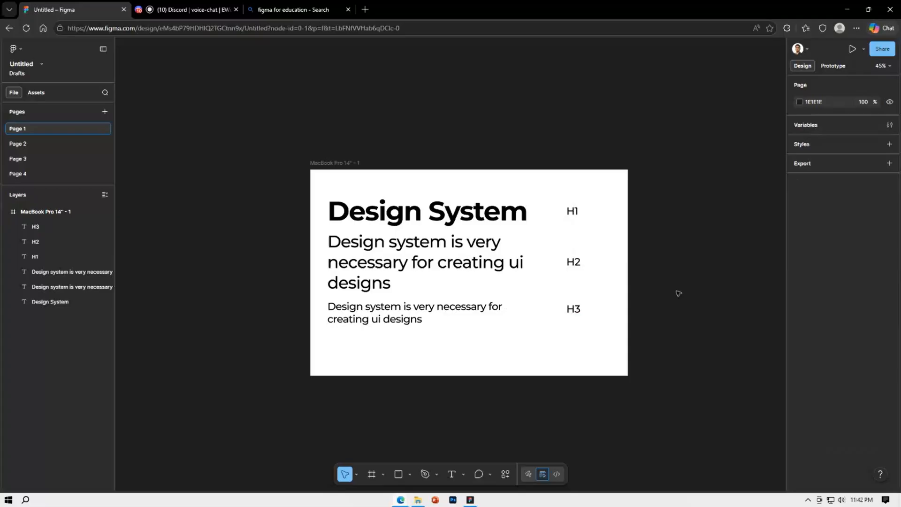
{"action": "left_click_drag", "start_coordinate": [577, 212], "coordinate": [578, 214]}
{"action": "left_click", "coordinate": [627, 214]}
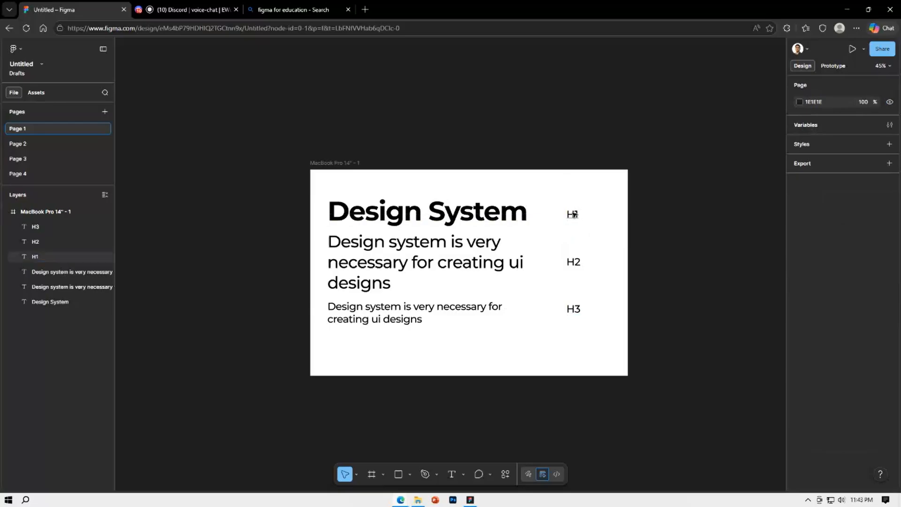
{"action": "left_click", "coordinate": [520, 221]}
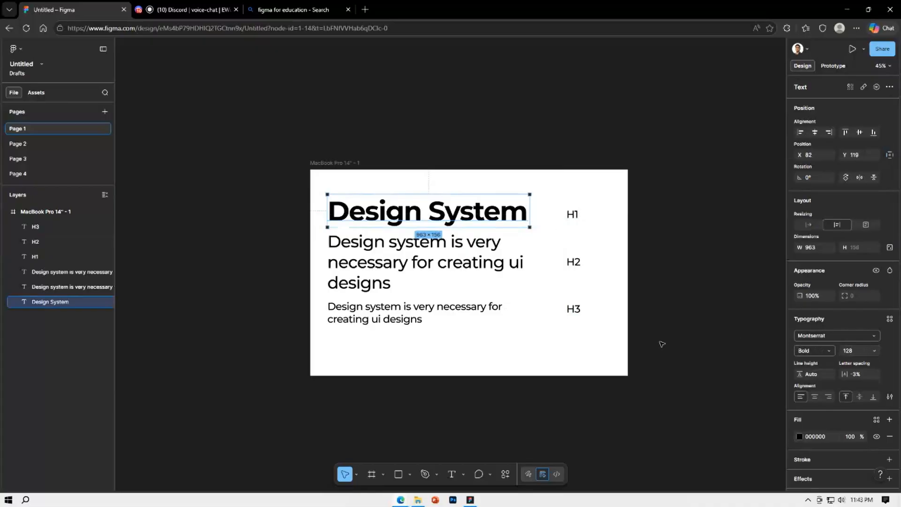
{"action": "left_click", "coordinate": [635, 281]}
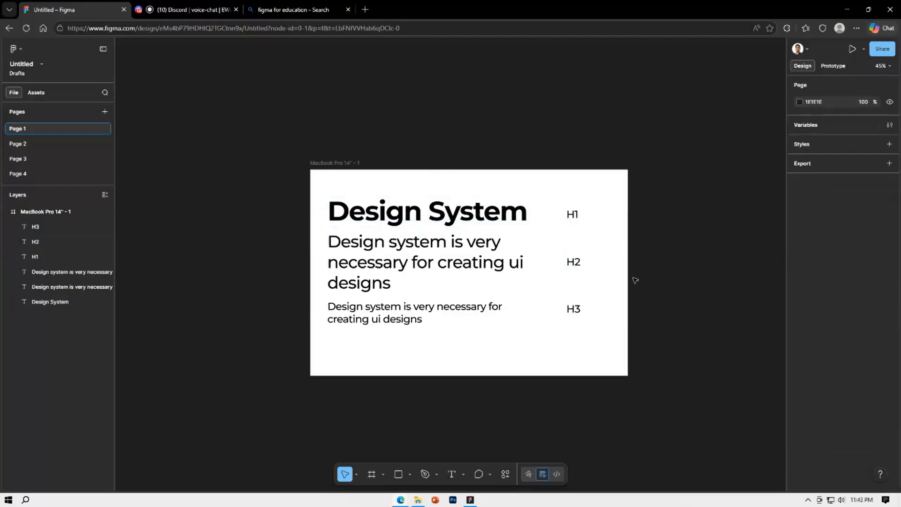
{"action": "left_click", "coordinate": [573, 215]}
{"action": "left_click", "coordinate": [574, 262]}
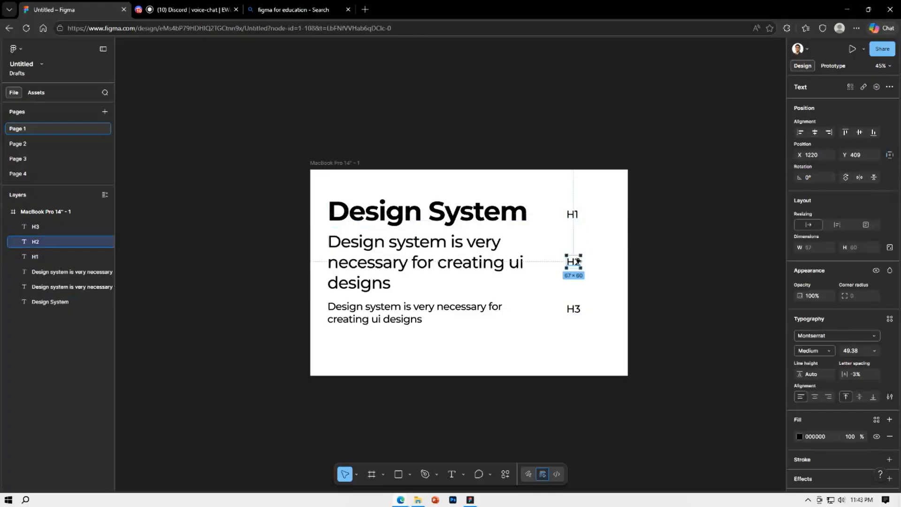
{"action": "double_click", "coordinate": [423, 213]}
{"action": "left_click", "coordinate": [419, 244]}
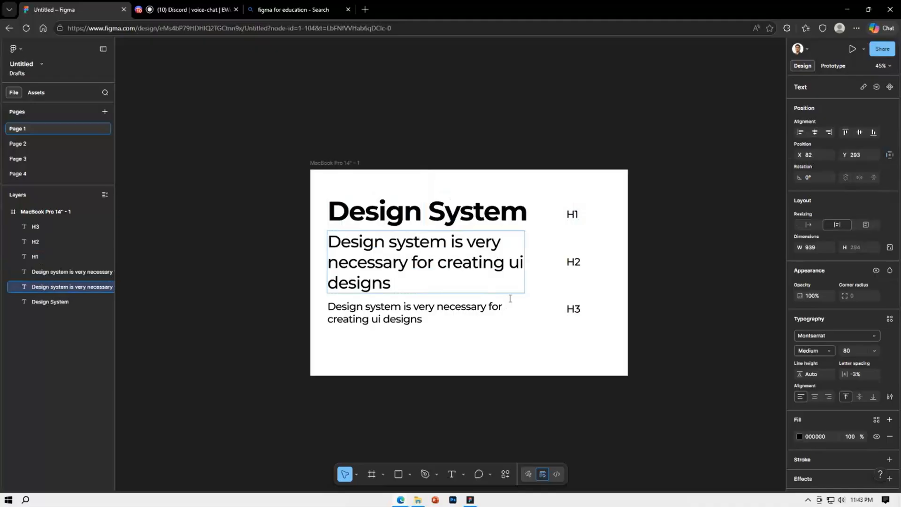
{"action": "left_click", "coordinate": [439, 325]}
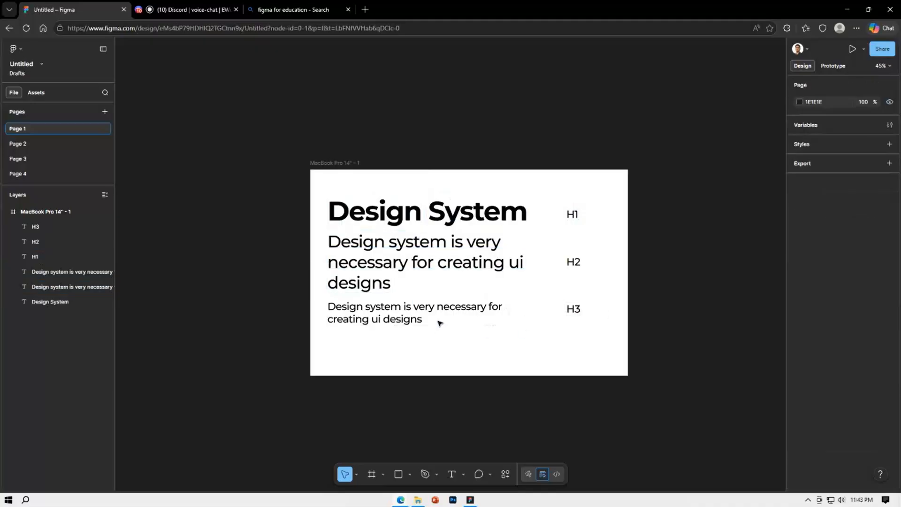
Set the font size of the text beside H3 to 50, discarding the copy placed below it
{"action": "left_click", "coordinate": [408, 321]}
{"action": "left_click_drag", "start_coordinate": [408, 320], "coordinate": [408, 353], "text": "alt"}
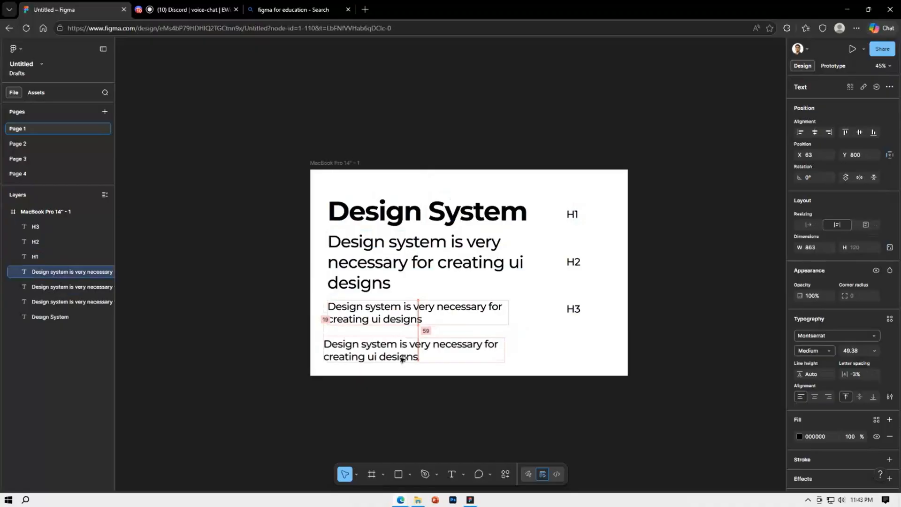
{"action": "left_click", "coordinate": [393, 326]}
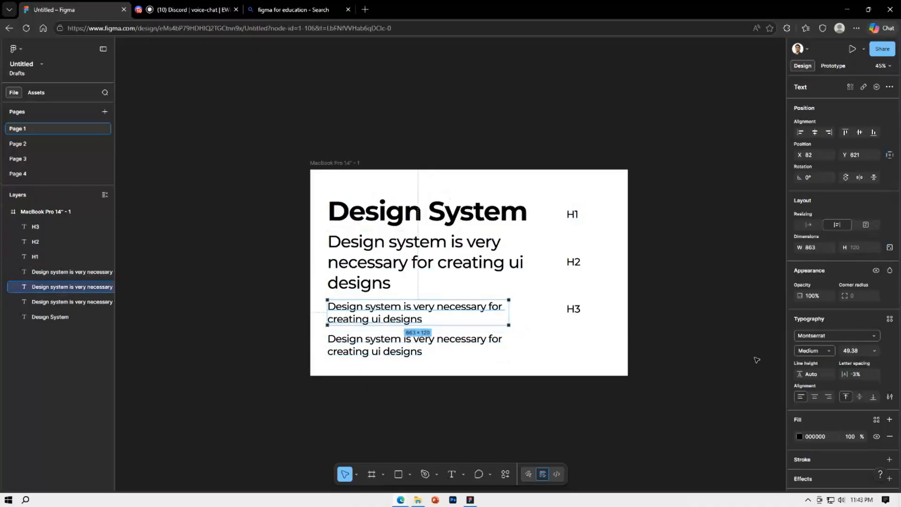
{"action": "left_click", "coordinate": [858, 355]}
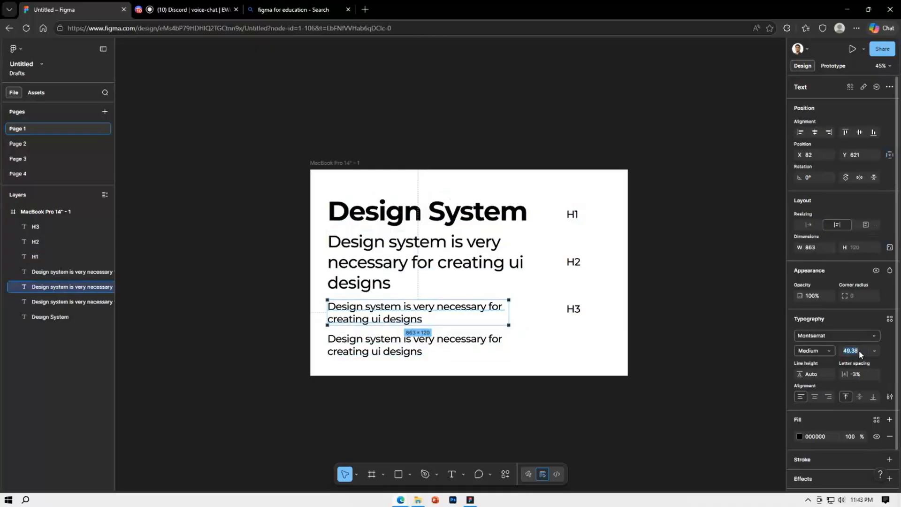
{"action": "type", "text": "50"}
{"action": "key", "text": "Return"}
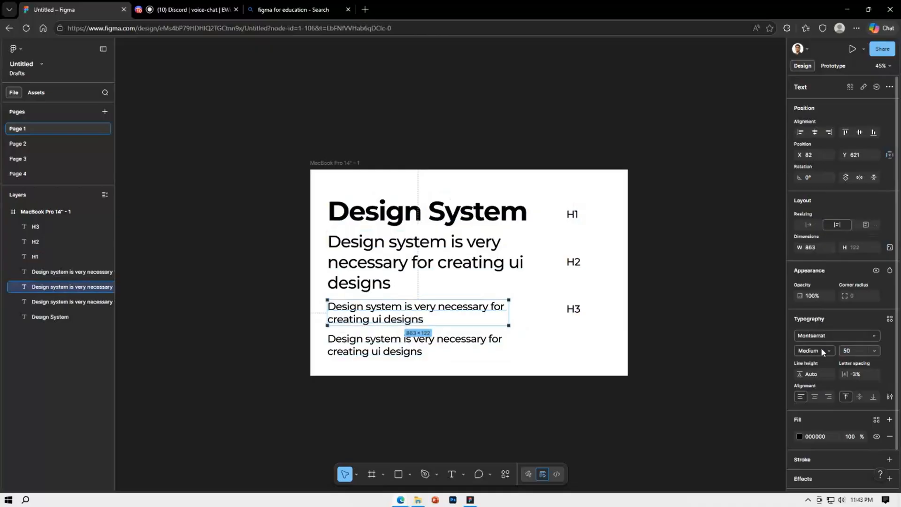
{"action": "left_click", "coordinate": [379, 350]}
{"action": "key", "text": "Delete"}
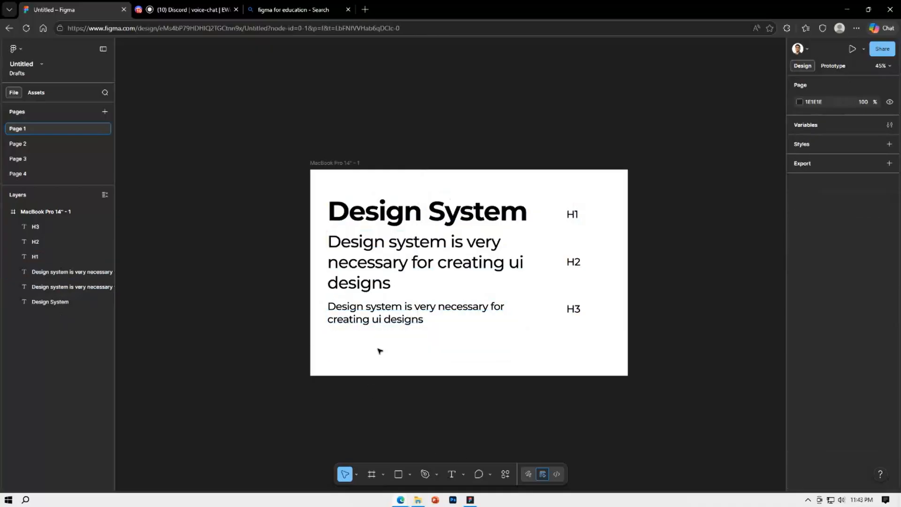
Duplicate the H3-level text below itself at X 82, Y 793 and scale the copy's font size to 50/1.62
{"action": "left_click", "coordinate": [386, 310]}
{"action": "left_click_drag", "start_coordinate": [386, 311], "coordinate": [387, 347], "text": "alt"}
{"action": "left_click", "coordinate": [848, 352]}
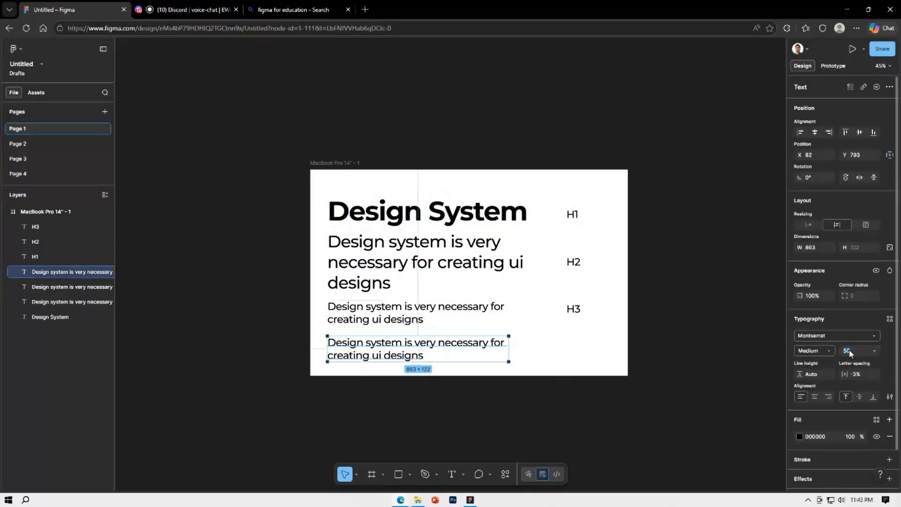
{"action": "type", "text": "/1.62"}
{"action": "key", "text": "Return"}
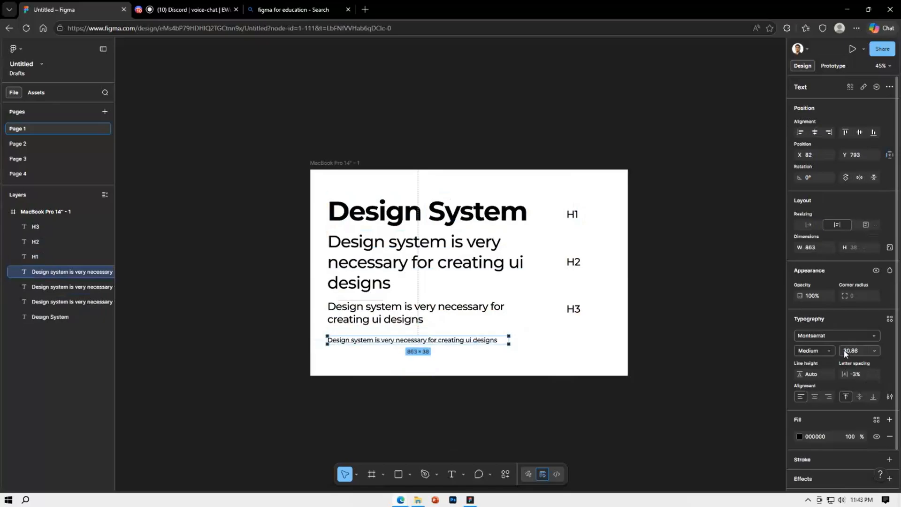
Duplicate the H3 label down beside the smallest text at X 1220, Y 775 and change its text to "H4"
{"action": "left_click_drag", "start_coordinate": [579, 308], "coordinate": [579, 342]}
{"action": "double_click", "coordinate": [579, 339]}
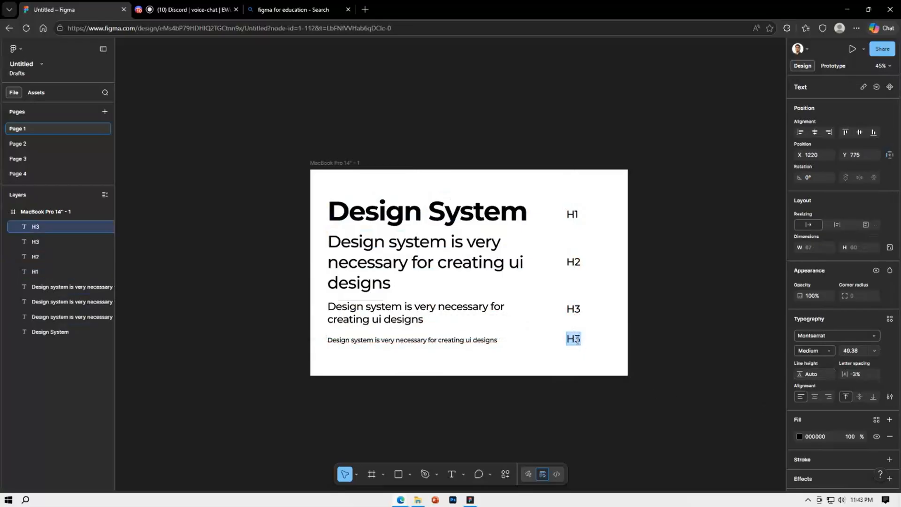
{"action": "key", "text": "Right"}
{"action": "key", "text": "BackSpace"}
{"action": "type", "text": "4"}
{"action": "key", "text": "Escape"}
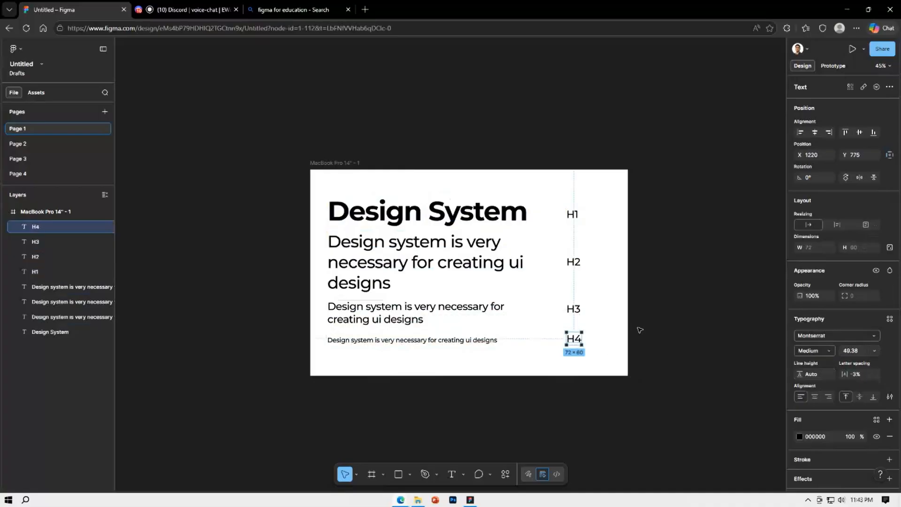
{"action": "left_click", "coordinate": [639, 330]}
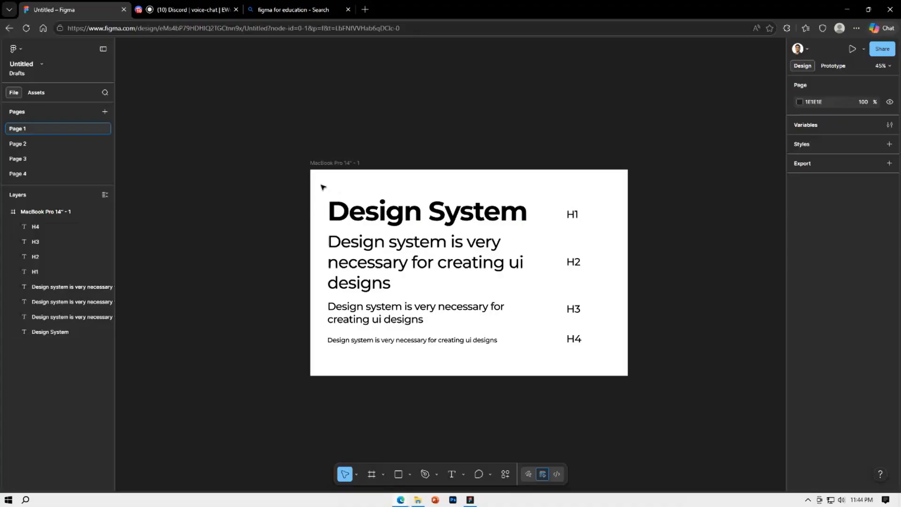
{"action": "left_click_drag", "start_coordinate": [322, 185], "coordinate": [578, 343]}
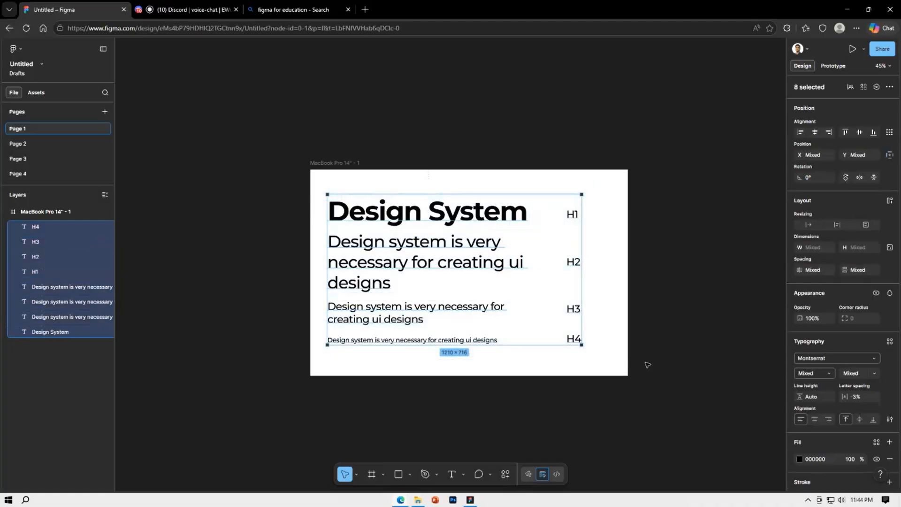
{"action": "left_click", "coordinate": [646, 364]}
{"action": "left_click_drag", "start_coordinate": [314, 186], "coordinate": [493, 363]}
{"action": "left_click", "coordinate": [493, 364]}
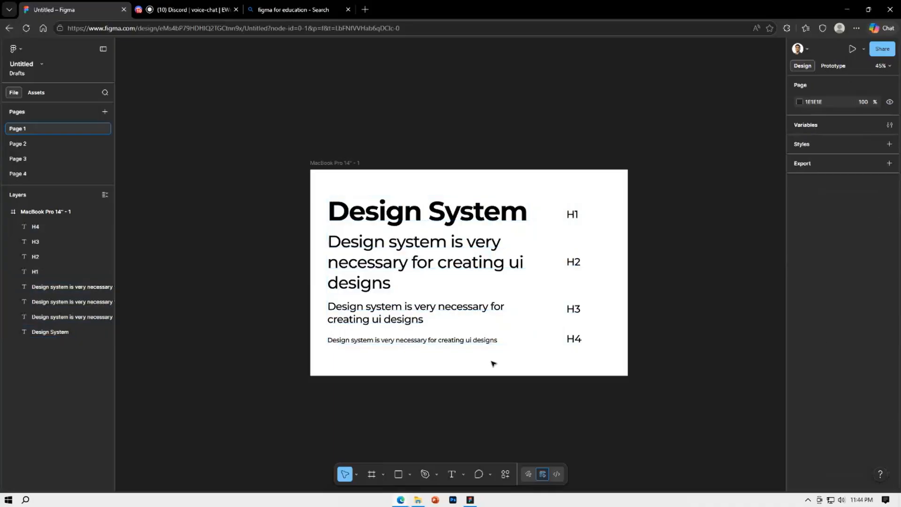
Scale the text beside H3 up by about 1.17x to 1013 × 144 with the Scale tool, then leave scaling mode
{"action": "left_click", "coordinate": [497, 318]}
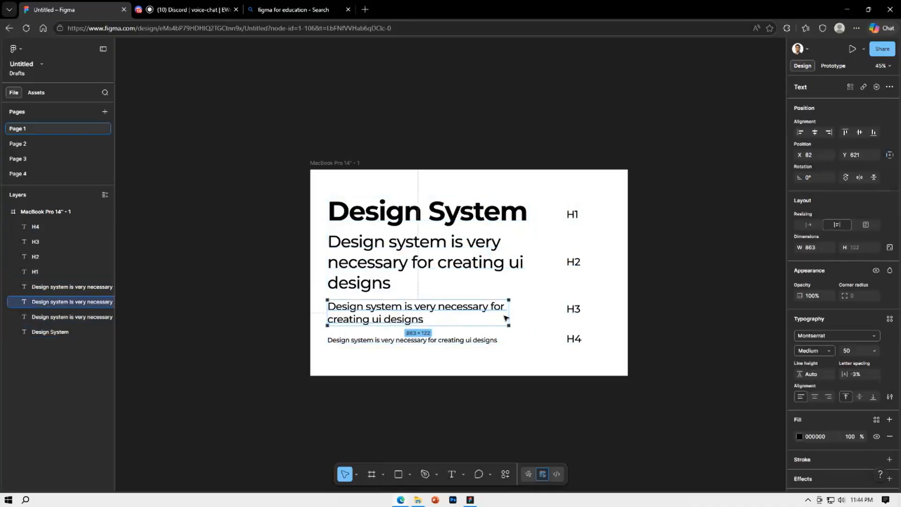
{"action": "key", "text": "k"}
{"action": "left_click_drag", "start_coordinate": [509, 312], "coordinate": [541, 320]}
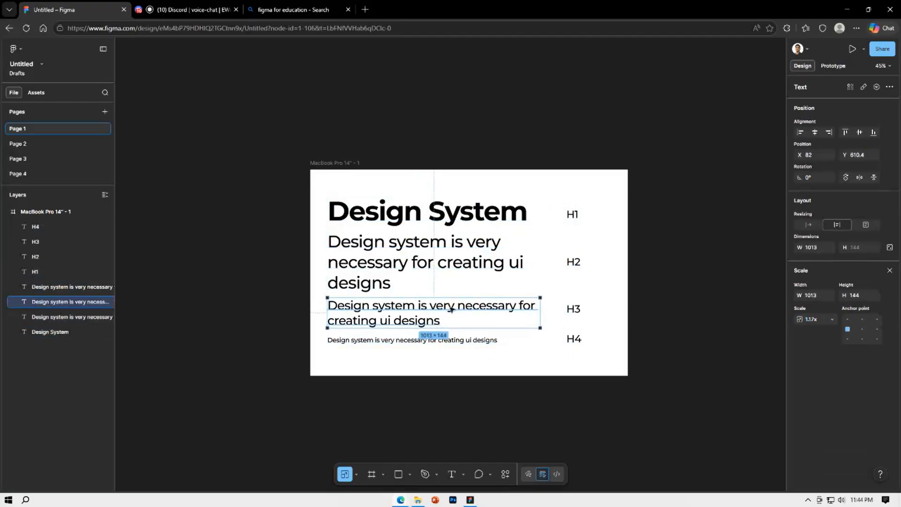
{"action": "left_click", "coordinate": [481, 279]}
{"action": "left_click", "coordinate": [481, 279]}
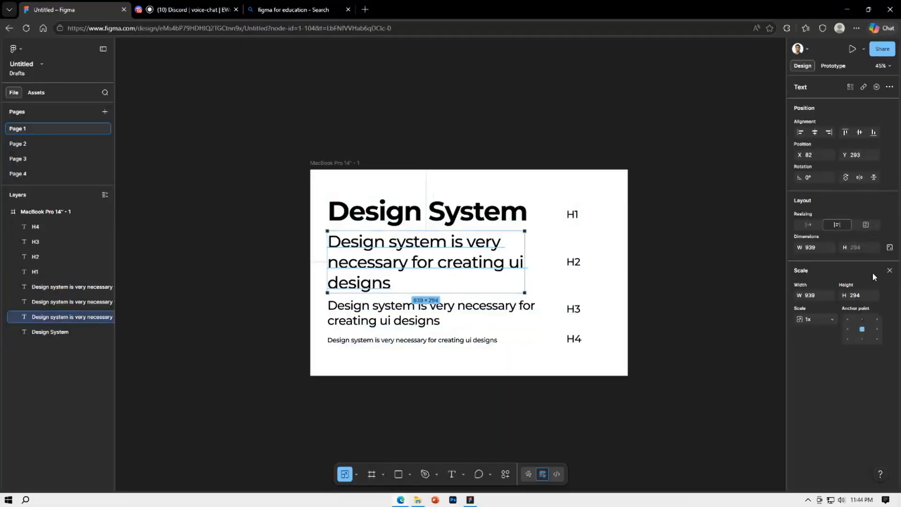
{"action": "left_click", "coordinate": [891, 271]}
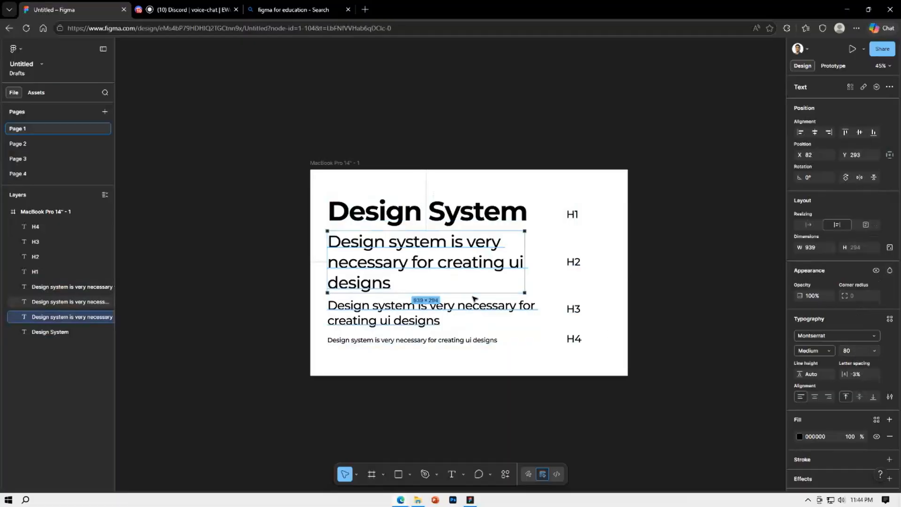
Set the font size of the text beside H3 to 58
{"action": "left_click", "coordinate": [506, 316]}
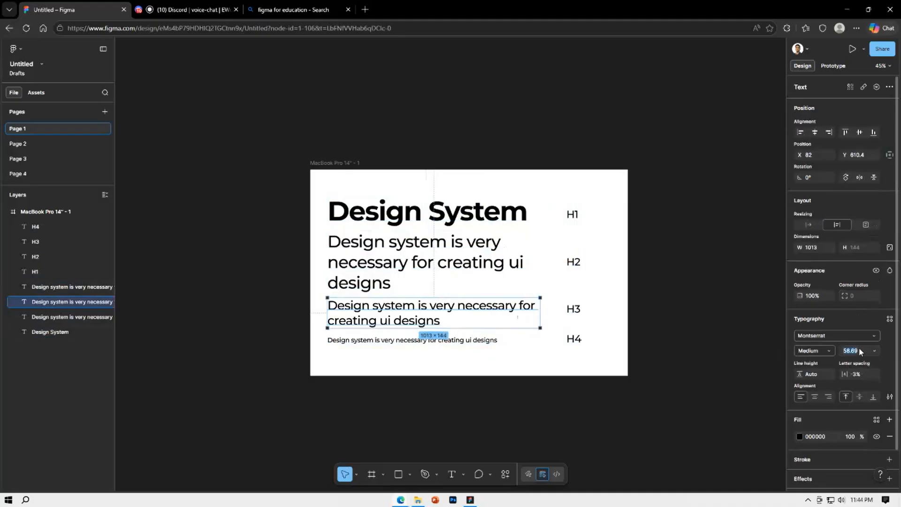
{"action": "key", "text": "BackSpace"}
{"action": "key", "text": "Return"}
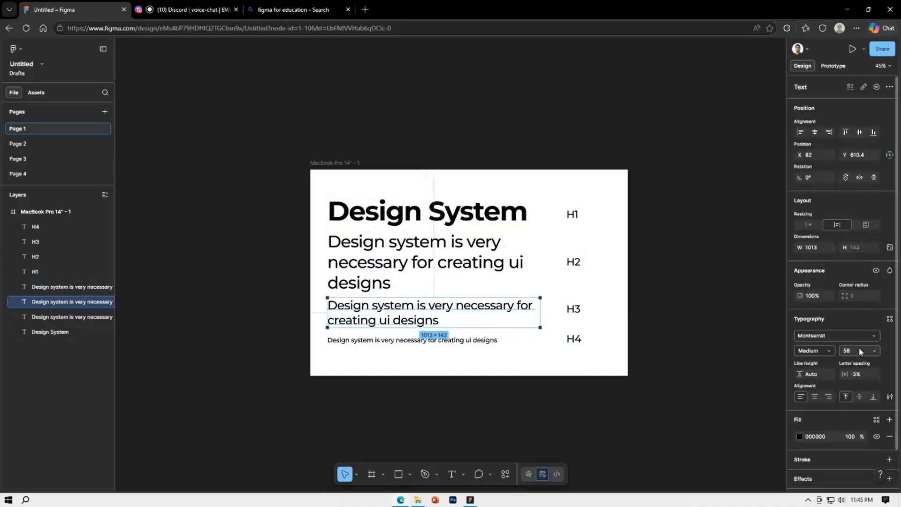
{"action": "left_click", "coordinate": [646, 355]}
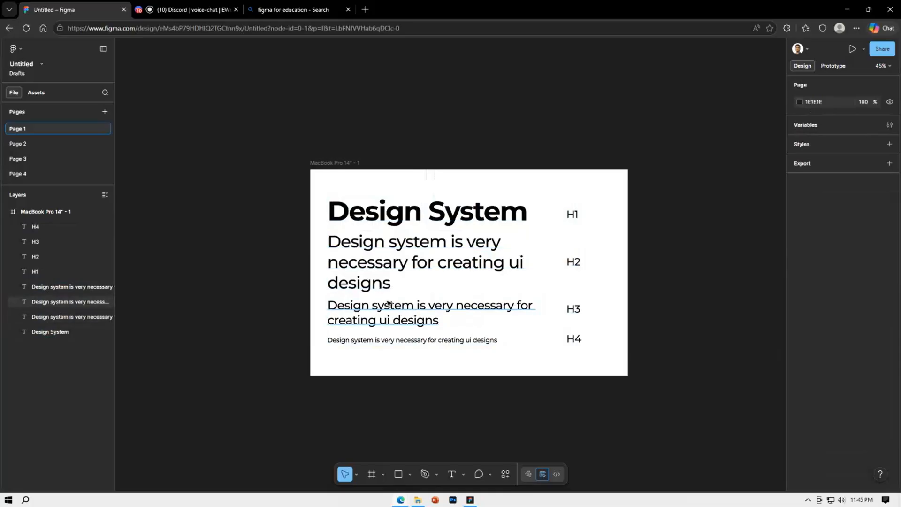
Undo the font size change and the scaling of the text beside H3
{"action": "key", "text": "ctrl+z"}
{"action": "key", "text": "ctrl+z"}
{"action": "key", "text": "ctrl+z"}
{"action": "key", "text": "ctrl+z"}
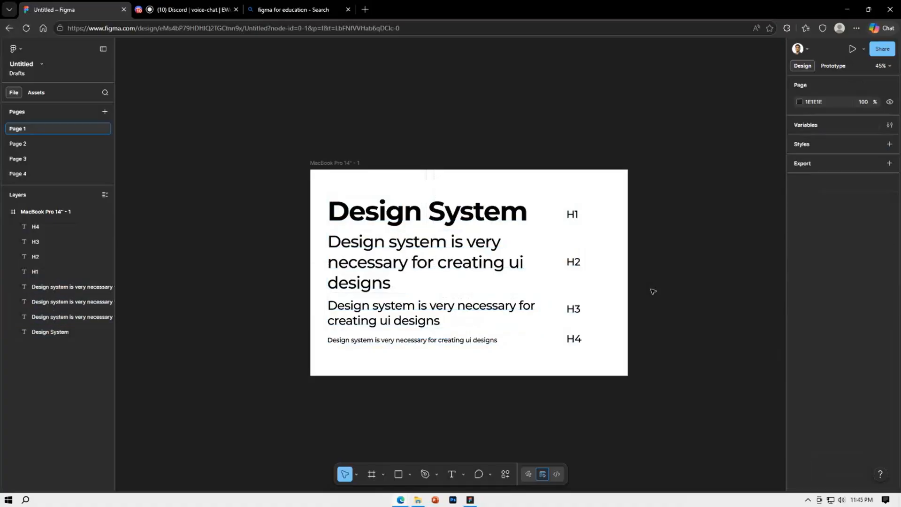
{"action": "left_click", "coordinate": [512, 312]}
{"action": "key", "text": "ctrl+z"}
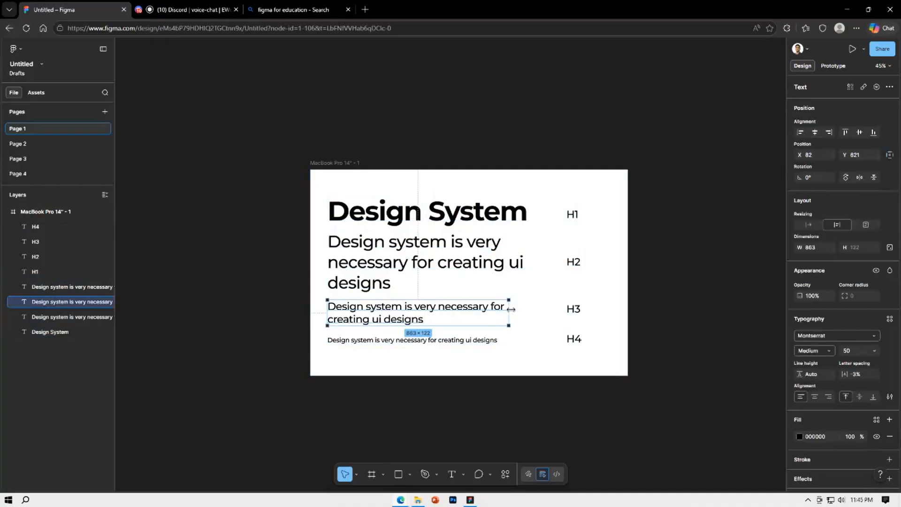
{"action": "left_click", "coordinate": [695, 308]}
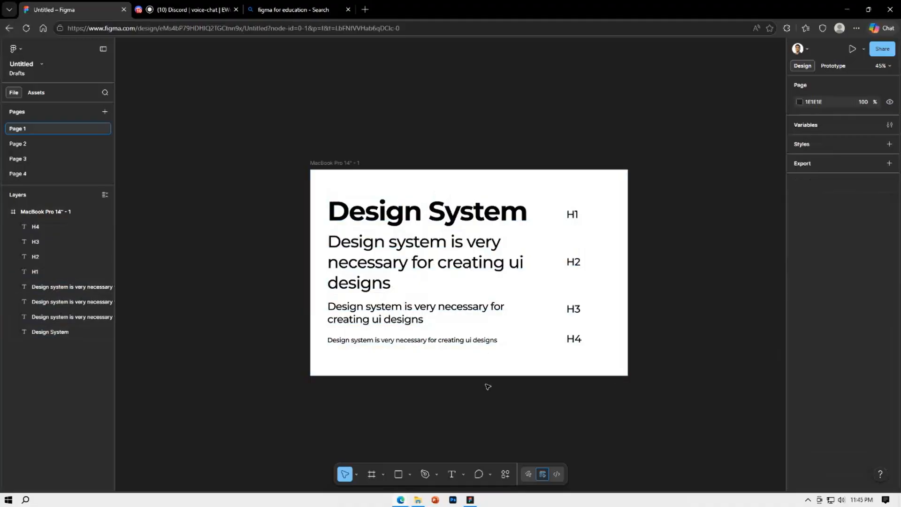
Duplicate the MacBook Pro 14" frame directly below itself and delete all texts and labels inside the copy
{"action": "scroll", "coordinate": [465, 396], "scroll_direction": "down", "scroll_amount": 3}
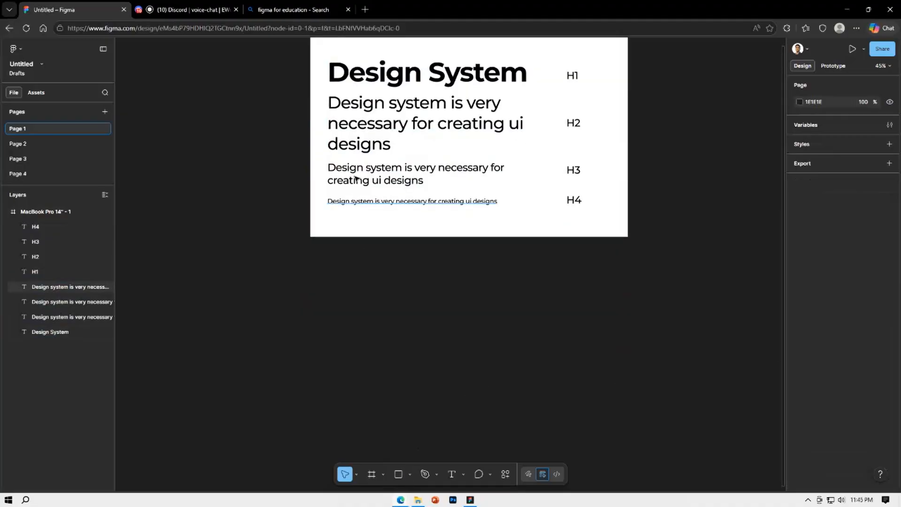
{"action": "scroll", "coordinate": [376, 188], "scroll_direction": "up", "scroll_amount": 2}
{"action": "left_click", "coordinate": [350, 105]}
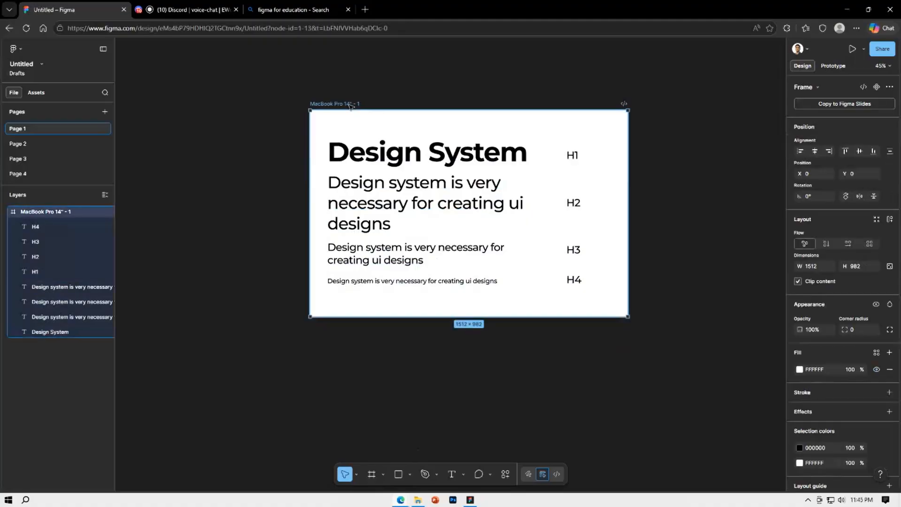
{"action": "left_click_drag", "start_coordinate": [350, 106], "coordinate": [350, 338]}
{"action": "left_click", "coordinate": [258, 282]}
{"action": "scroll", "coordinate": [263, 277], "scroll_direction": "down", "scroll_amount": 4}
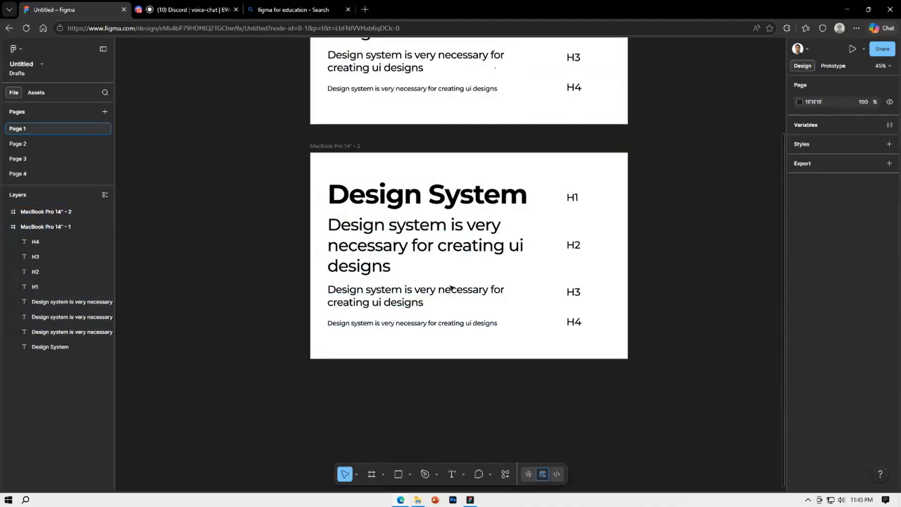
{"action": "left_click_drag", "start_coordinate": [618, 358], "coordinate": [340, 175]}
{"action": "key", "text": "Delete"}
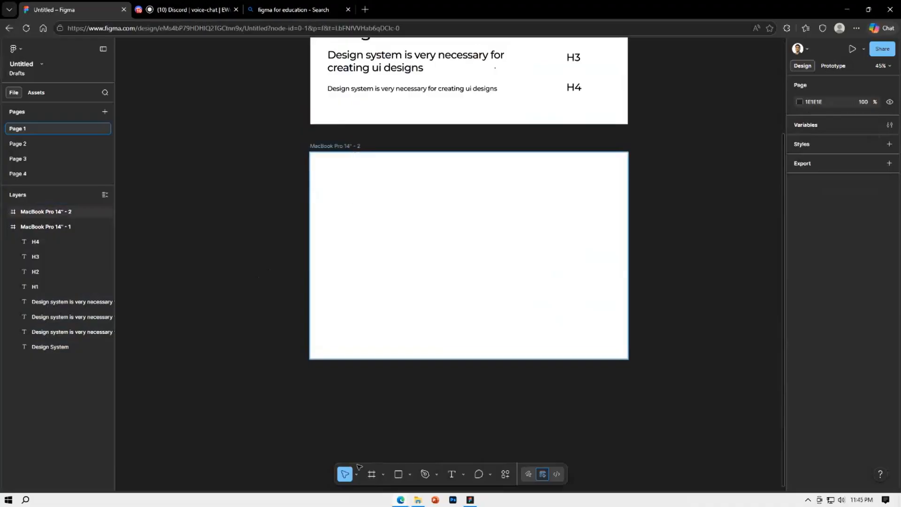
Place a 100 × 100 rectangle near the left side of the empty frame and move it to X 97, Y 252
{"action": "left_click", "coordinate": [398, 474]}
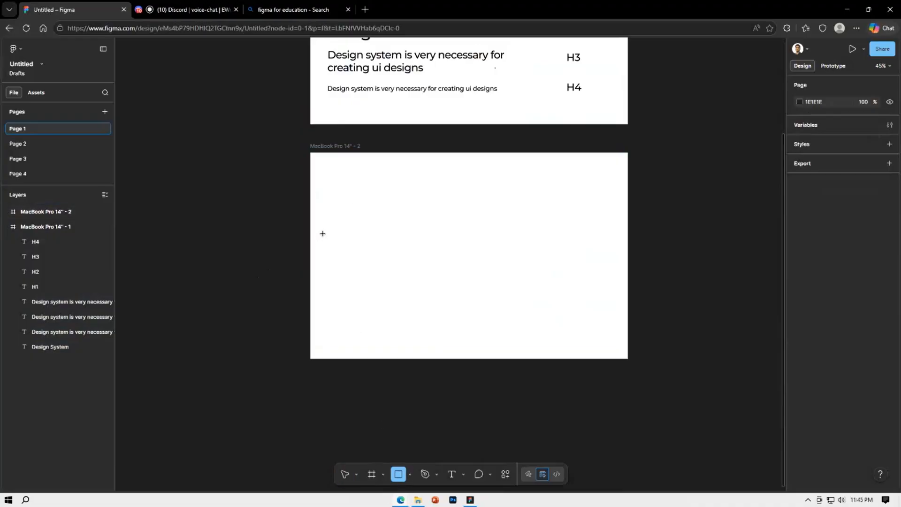
{"action": "left_click", "coordinate": [339, 206]}
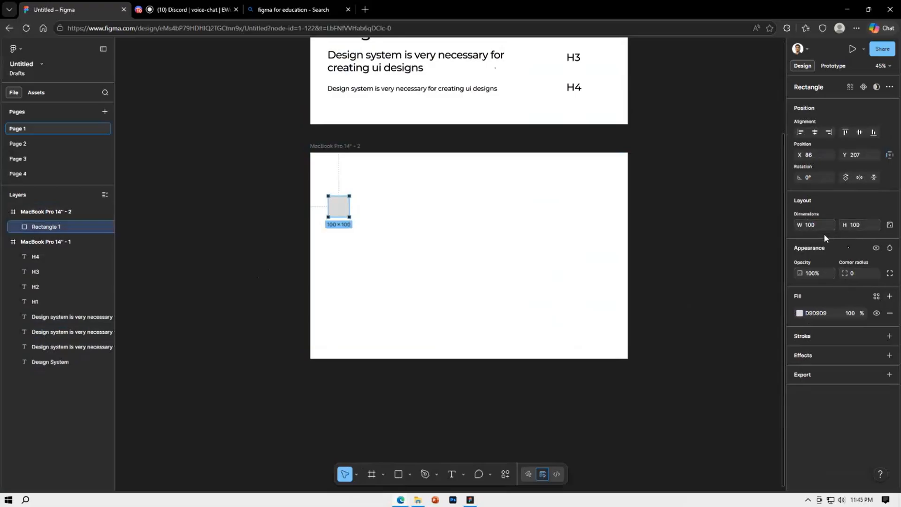
{"action": "left_click", "coordinate": [370, 207]}
{"action": "mouse_move", "coordinate": [346, 207]}
{"action": "left_mouse_down"}
{"action": "mouse_move", "coordinate": [340, 177]}
{"action": "mouse_move", "coordinate": [351, 215]}
{"action": "left_mouse_up"}
{"action": "left_click", "coordinate": [383, 224]}
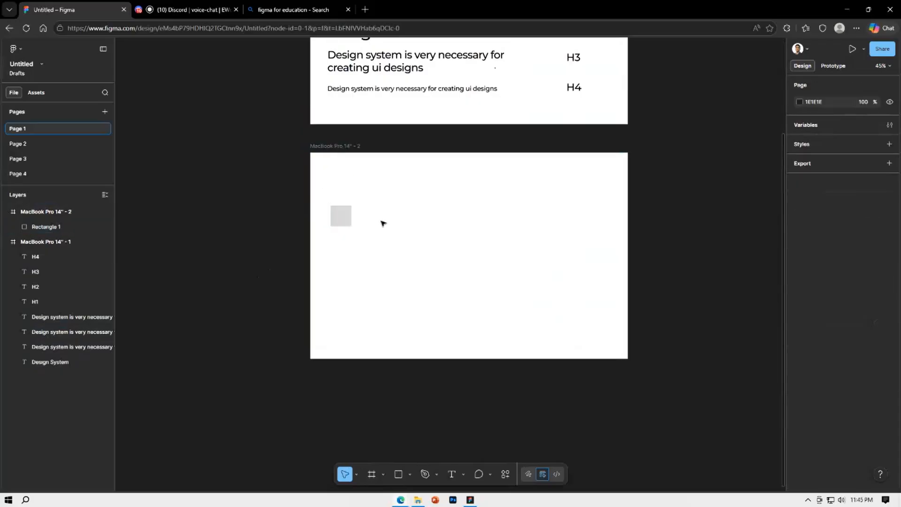
Duplicate the square beside itself, lock the copy's aspect ratio, and enlarge it to 800 × 800 at X 274, Y 109
{"action": "left_click", "coordinate": [350, 216]}
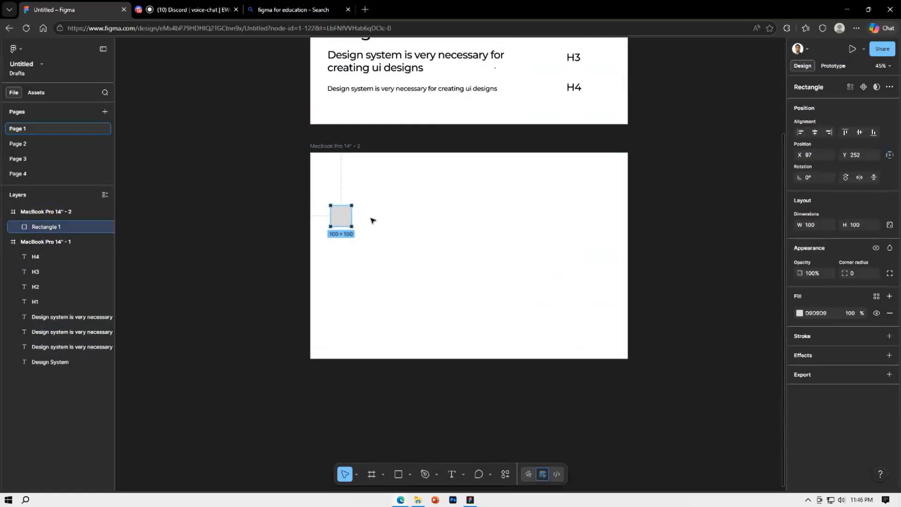
{"action": "left_click_drag", "start_coordinate": [342, 217], "coordinate": [379, 219], "text": "alt"}
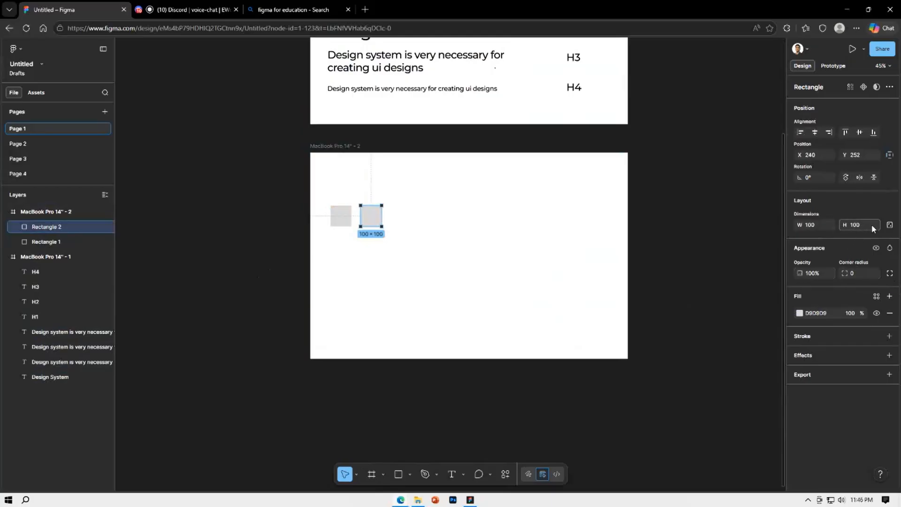
{"action": "left_click", "coordinate": [890, 226]}
{"action": "key", "text": "Return"}
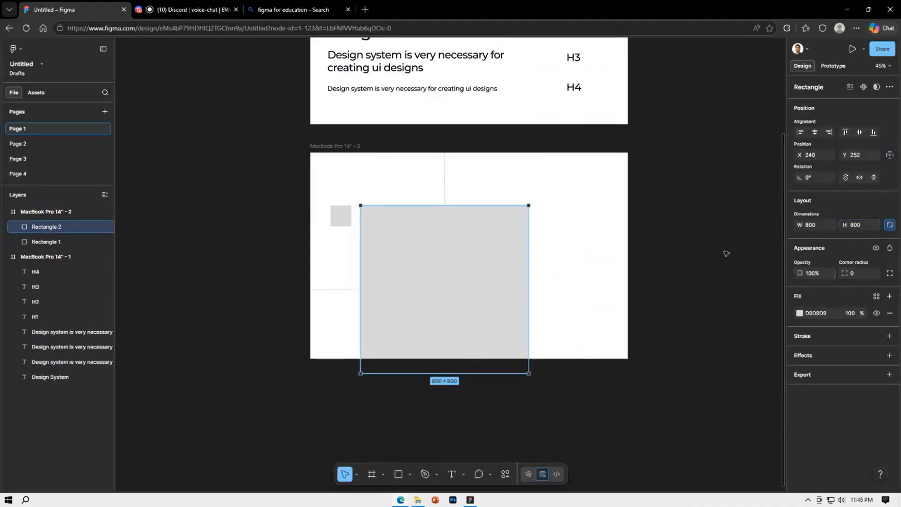
{"action": "left_click_drag", "start_coordinate": [437, 286], "coordinate": [450, 265]}
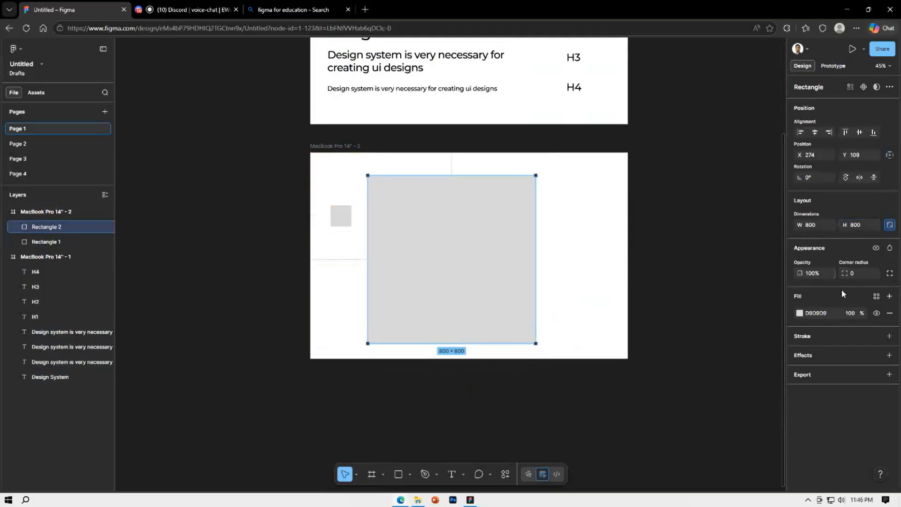
Shrink the large square to about 157 × 157 and place it beside the small square with their bottom edges aligned
{"action": "left_click", "coordinate": [342, 217]}
{"action": "left_click", "coordinate": [491, 283]}
{"action": "left_click_drag", "start_coordinate": [534, 342], "coordinate": [418, 211]}
{"action": "left_click_drag", "start_coordinate": [393, 175], "coordinate": [377, 221]}
{"action": "left_click", "coordinate": [435, 221]}
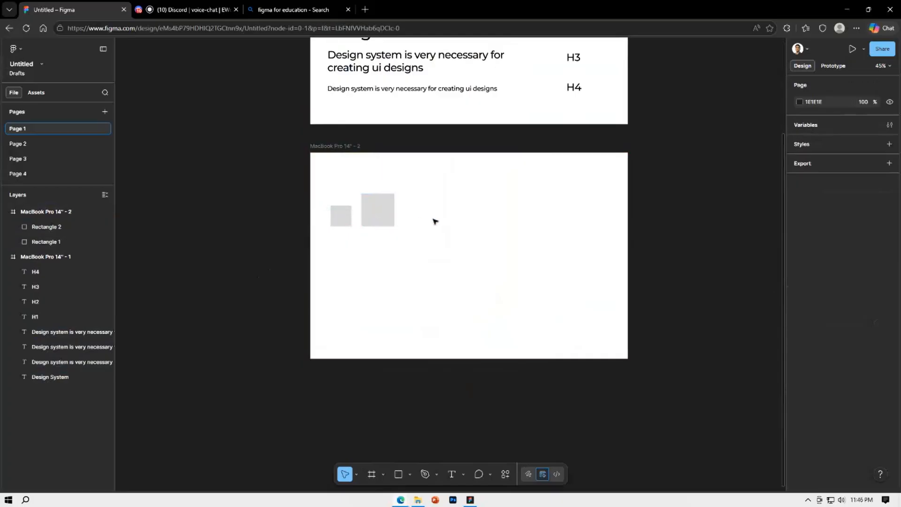
Move the squares lower in the frame and add a third square of about 222 × 222 at X 430, Y 267
{"action": "left_click_drag", "start_coordinate": [427, 253], "coordinate": [313, 192]}
{"action": "left_click", "coordinate": [495, 215]}
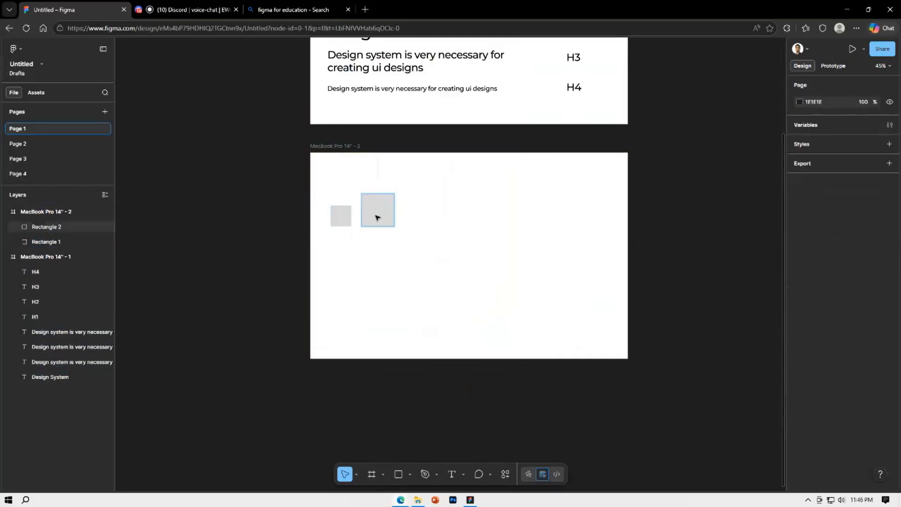
{"action": "left_click_drag", "start_coordinate": [430, 231], "coordinate": [321, 172]}
{"action": "left_click_drag", "start_coordinate": [376, 209], "coordinate": [447, 210]}
{"action": "left_click", "coordinate": [458, 244]}
{"action": "left_click", "coordinate": [505, 214]}
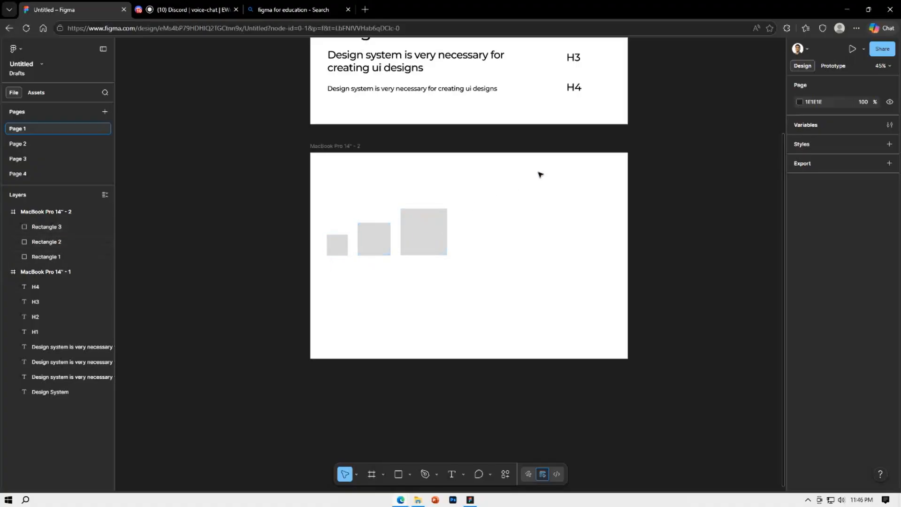
{"action": "left_click", "coordinate": [341, 251]}
{"action": "left_click", "coordinate": [370, 250]}
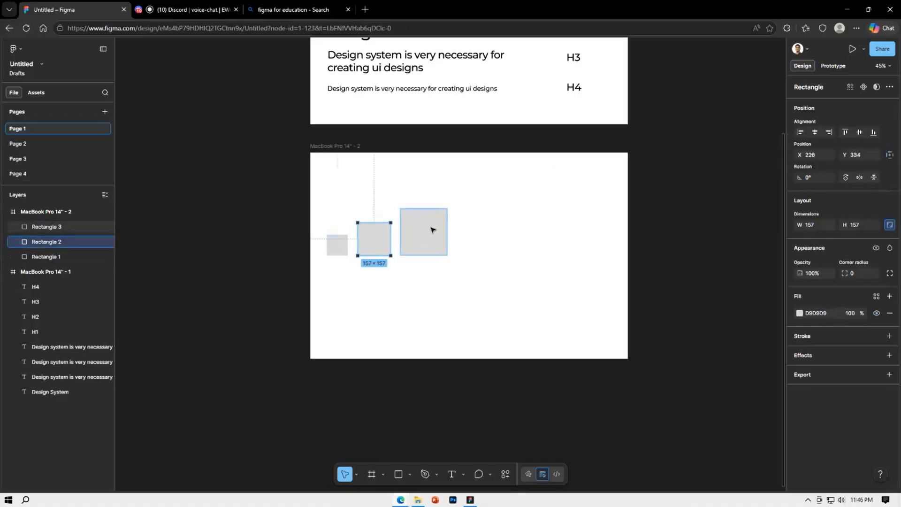
{"action": "left_click", "coordinate": [432, 229]}
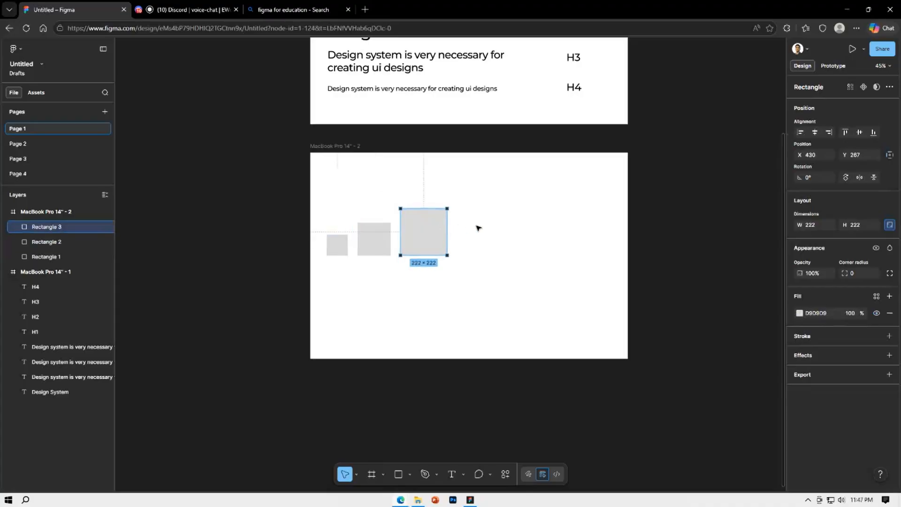
{"action": "left_click", "coordinate": [539, 241]}
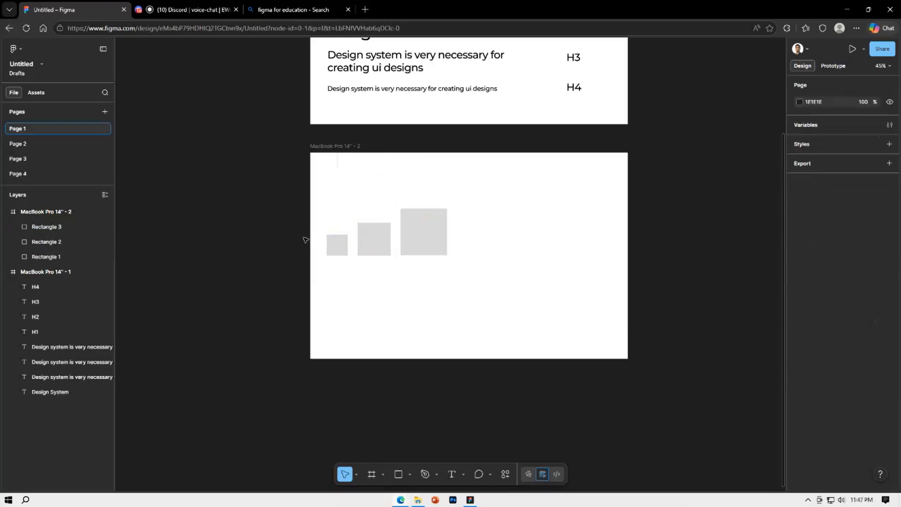
Set both the width and height of the smallest square to 8
{"action": "left_click", "coordinate": [336, 249]}
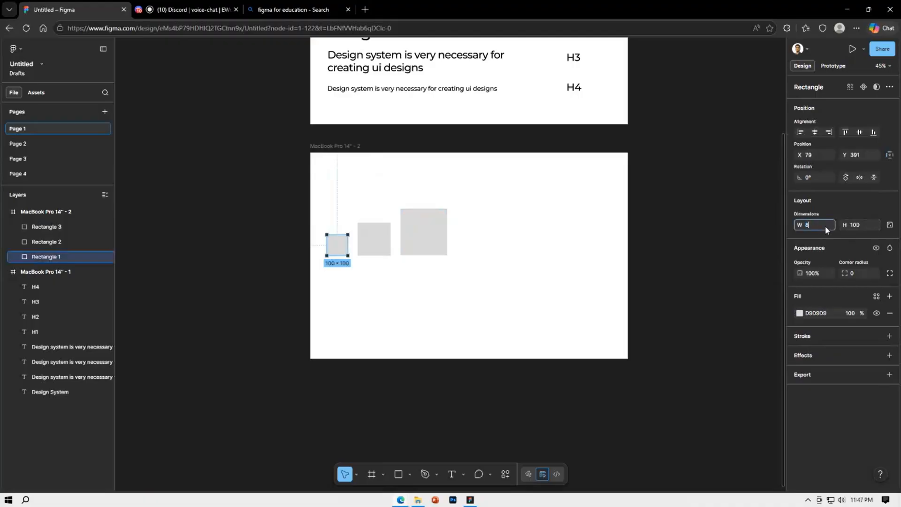
{"action": "key", "text": "Return"}
{"action": "left_click", "coordinate": [861, 224]}
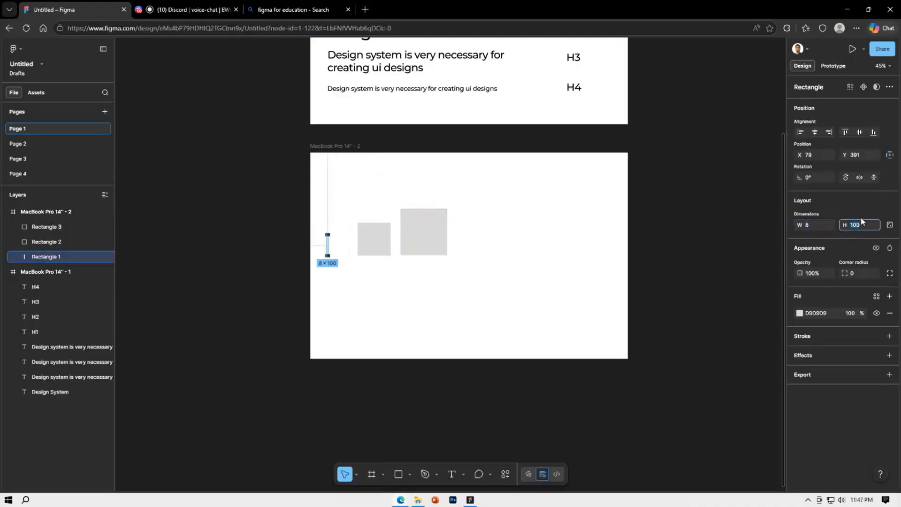
{"action": "key", "text": "Return"}
{"action": "scroll", "coordinate": [326, 253], "scroll_direction": "up", "scroll_amount": 5}
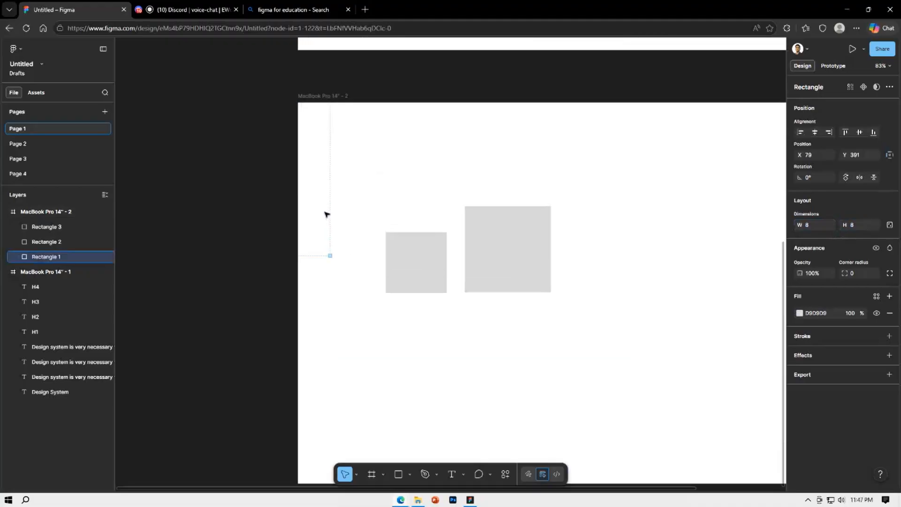
Move the smallest square down to Y 481, resize the middle square to 16 × 16, and place it beside the smallest at X 91, Y 473
{"action": "left_click_drag", "start_coordinate": [332, 266], "coordinate": [333, 307]}
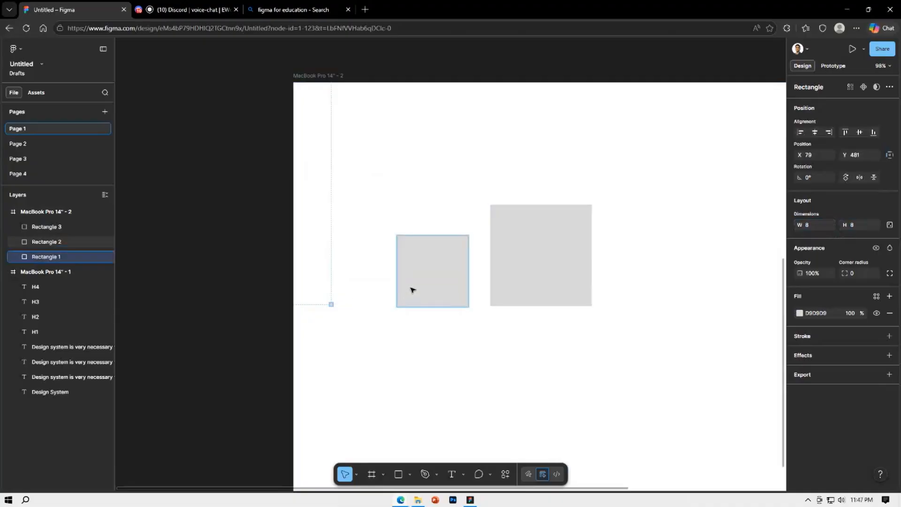
{"action": "left_click_drag", "start_coordinate": [412, 288], "coordinate": [364, 291]}
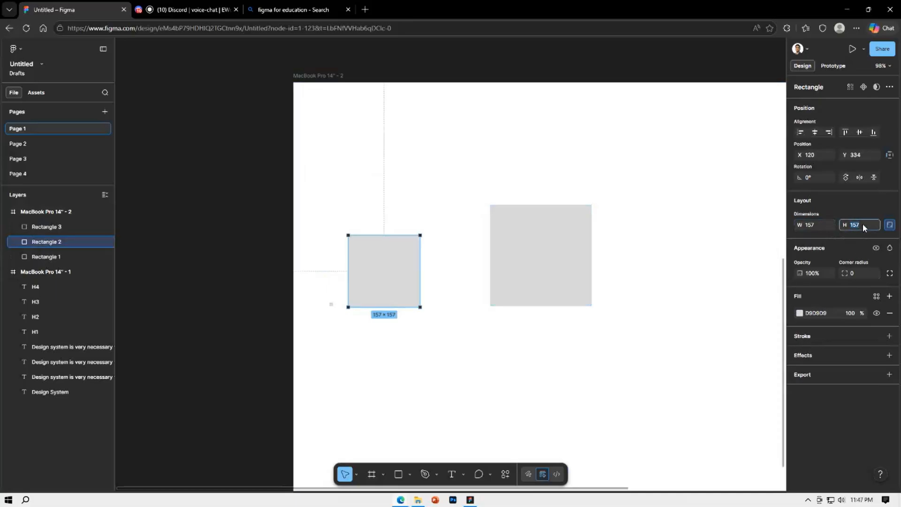
{"action": "key", "text": "Return"}
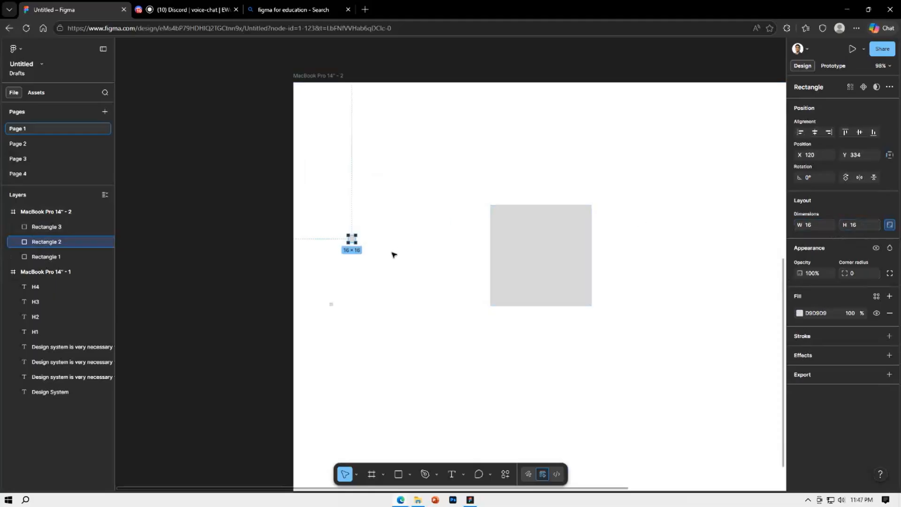
{"action": "scroll", "coordinate": [343, 259], "scroll_direction": "up", "scroll_amount": 3}
{"action": "left_click_drag", "start_coordinate": [361, 225], "coordinate": [335, 348]}
{"action": "scroll", "coordinate": [338, 347], "scroll_direction": "up", "scroll_amount": 2}
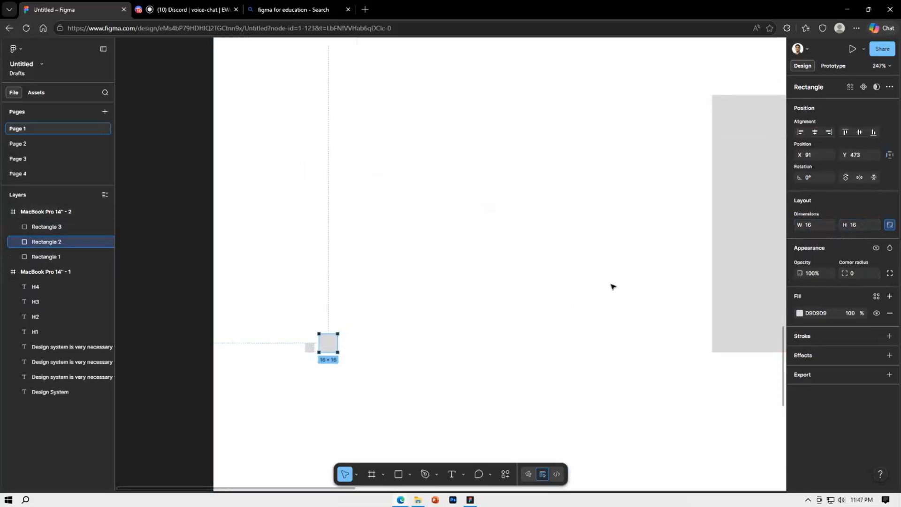
Delete the large third square, then duplicate the 16 × 16 square beside itself and set the copy to 32 × 32
{"action": "left_click", "coordinate": [757, 277]}
{"action": "key", "text": "Delete"}
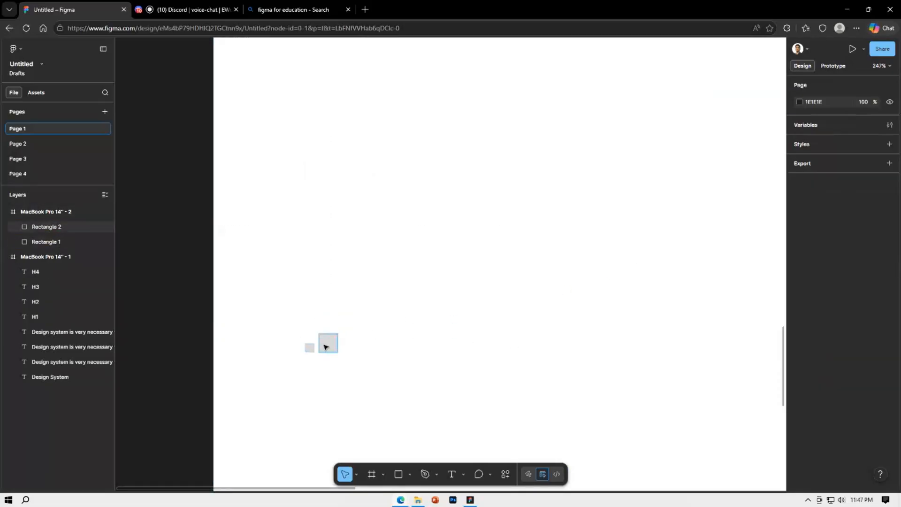
{"action": "left_click_drag", "start_coordinate": [328, 344], "coordinate": [352, 346]}
{"action": "left_click", "coordinate": [856, 224]}
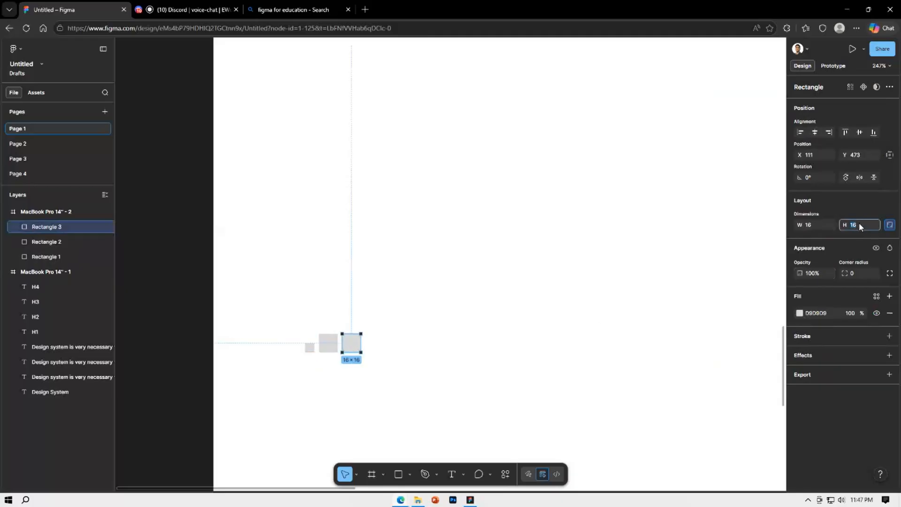
{"action": "type", "text": "32"}
{"action": "key", "text": "Return"}
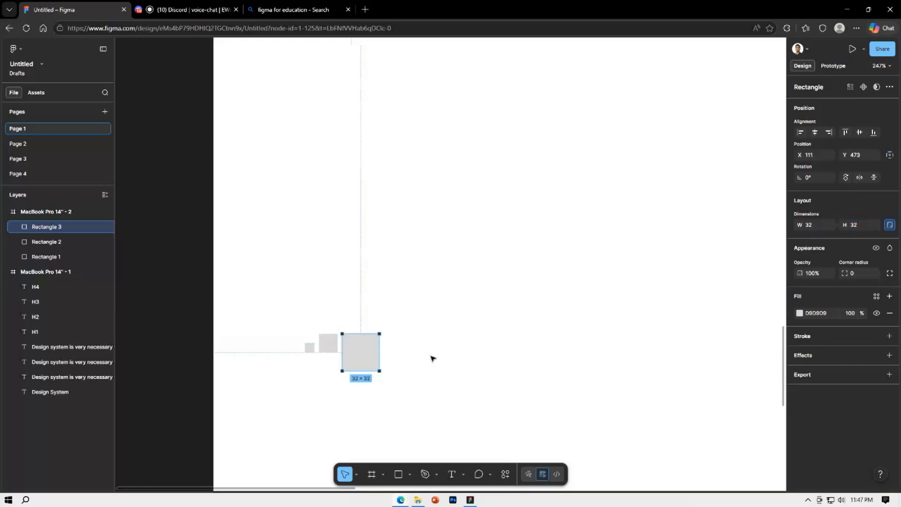
Align the 32 × 32 square with the row's bottom edge and duplicate it beside itself with the copy set to 64 × 64
{"action": "left_click_drag", "start_coordinate": [372, 348], "coordinate": [415, 337]}
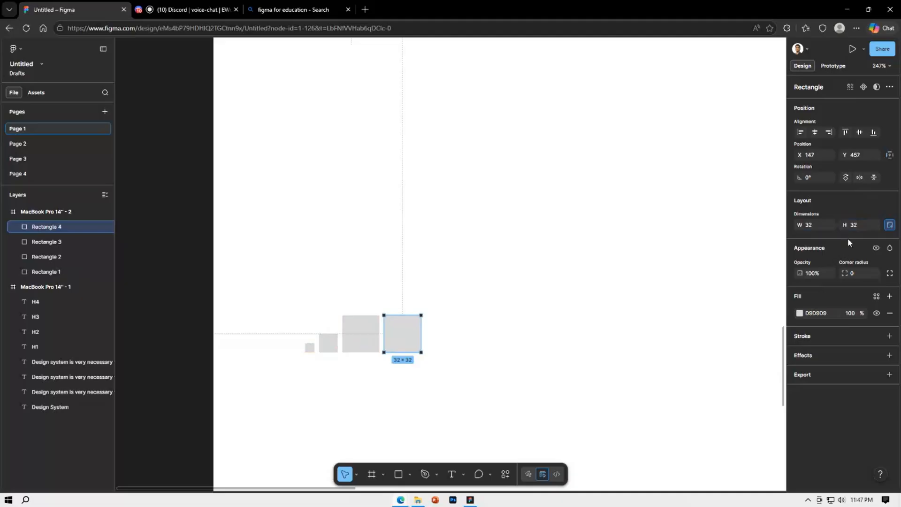
{"action": "type", "text": "64"}
{"action": "key", "text": "Return"}
Bottom-align the 64 × 64 square with the row, duplicate it beside itself, and double the copy's size to 128 × 128
{"action": "left_click_drag", "start_coordinate": [416, 347], "coordinate": [499, 313]}
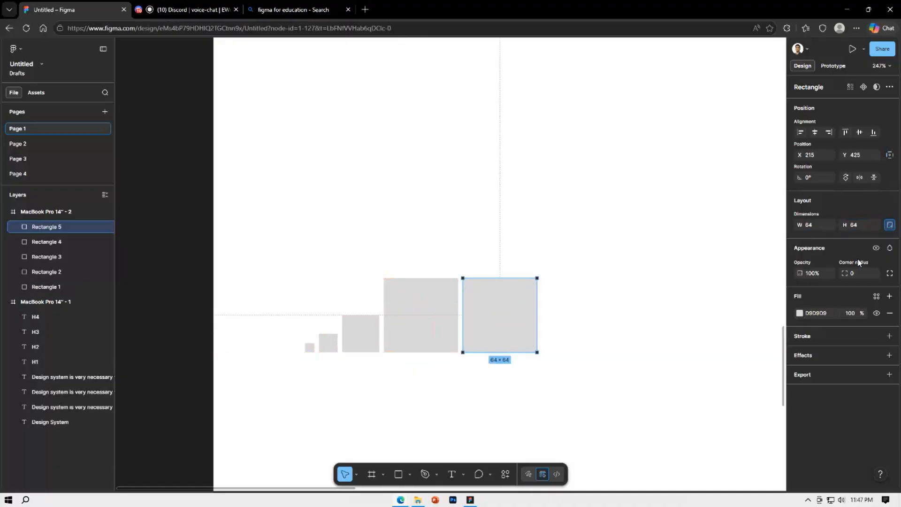
{"action": "left_click", "coordinate": [862, 225]}
{"action": "type", "text": "*2"}
{"action": "key", "text": "Return"}
Bottom-align the 128 × 128 square, duplicate it beside itself, and set the copy to 256 × 256 at X 347, Y 233
{"action": "left_click_drag", "start_coordinate": [507, 326], "coordinate": [672, 268]}
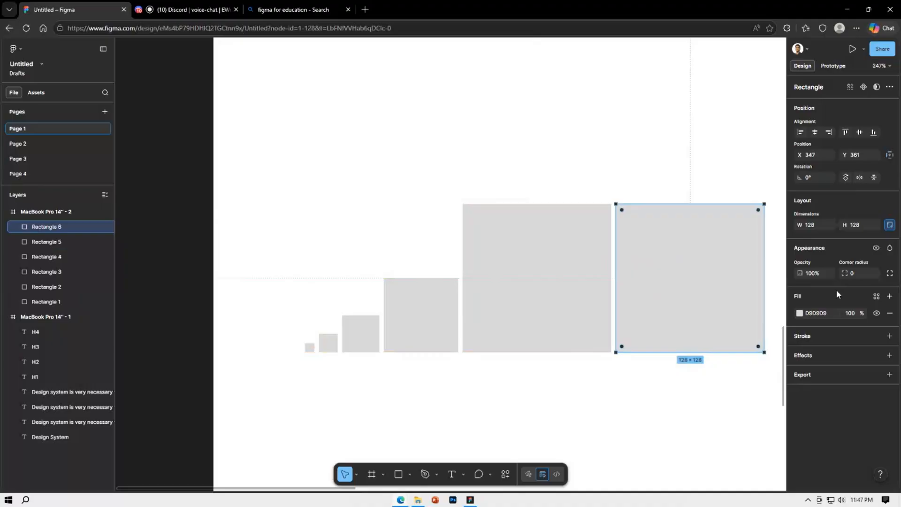
{"action": "left_click", "coordinate": [863, 226]}
{"action": "type", "text": "256"}
{"action": "key", "text": "Return"}
{"action": "scroll", "coordinate": [505, 311], "scroll_direction": "down", "scroll_amount": 3}
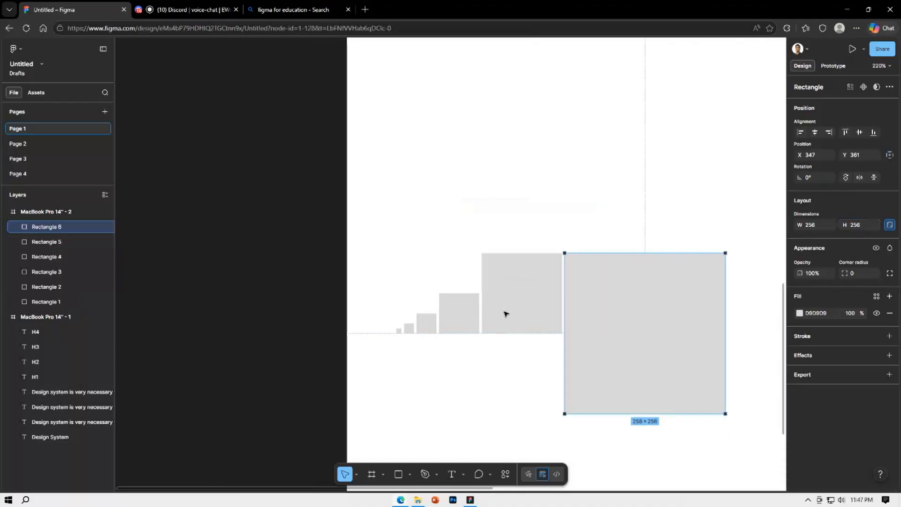
{"action": "left_click_drag", "start_coordinate": [652, 301], "coordinate": [554, 279]}
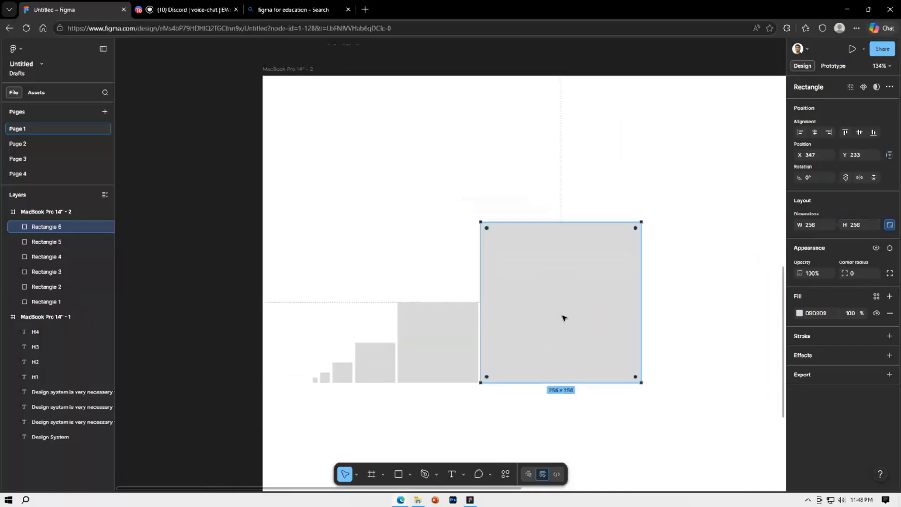
Delete all six squares from the second MacBook frame
{"action": "left_click", "coordinate": [662, 399]}
{"action": "left_click_drag", "start_coordinate": [689, 388], "coordinate": [257, 156]}
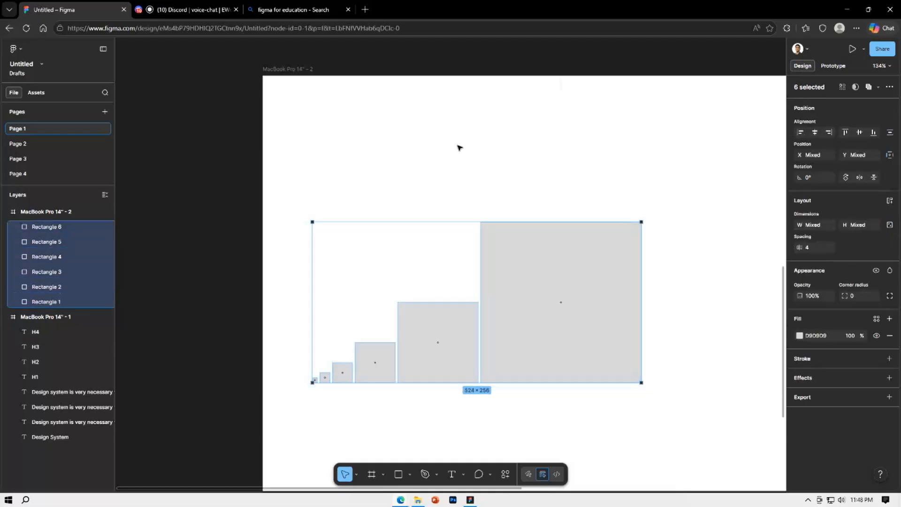
{"action": "left_click", "coordinate": [460, 148]}
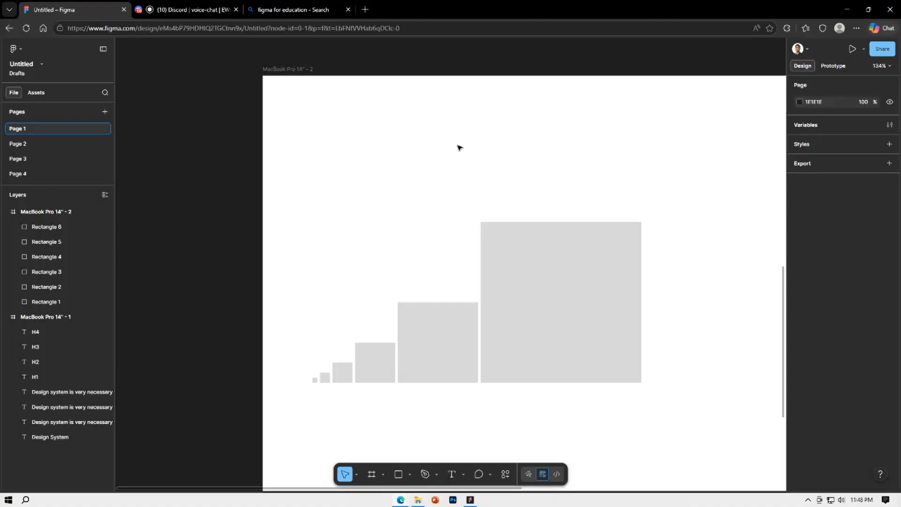
{"action": "scroll", "coordinate": [460, 148], "scroll_direction": "down", "scroll_amount": 5}
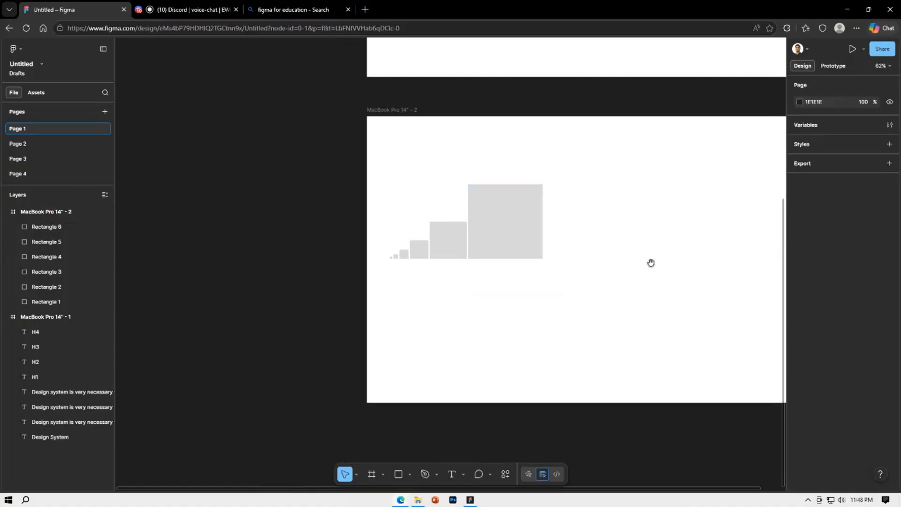
{"action": "scroll", "coordinate": [547, 271], "scroll_direction": "down", "scroll_amount": 3}
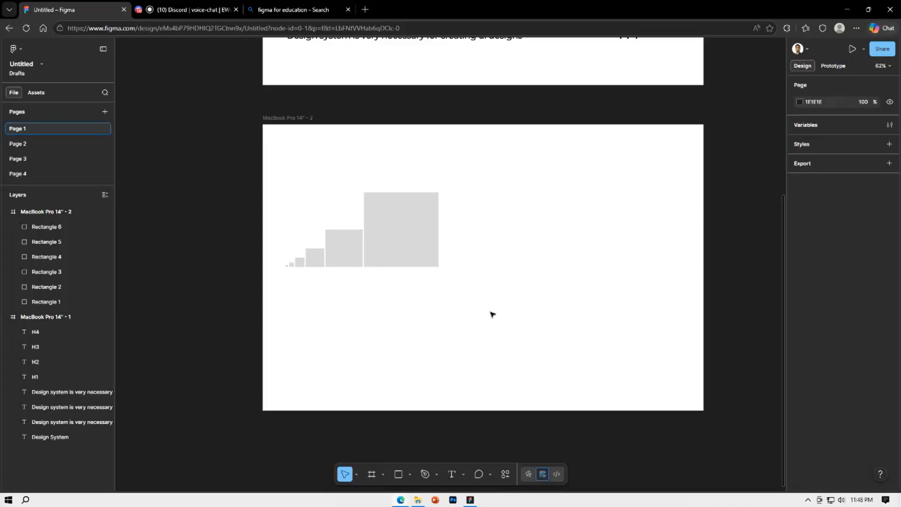
{"action": "left_click_drag", "start_coordinate": [484, 286], "coordinate": [284, 174]}
{"action": "key", "text": "Delete"}
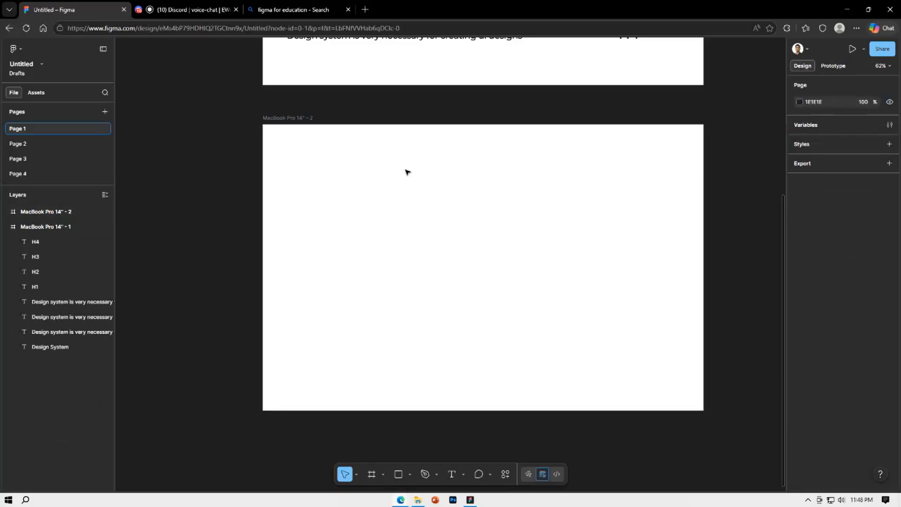
Select the empty second MacBook frame and search the web for "design images" in a new browser tab
{"action": "left_click_drag", "start_coordinate": [638, 430], "coordinate": [607, 433]}
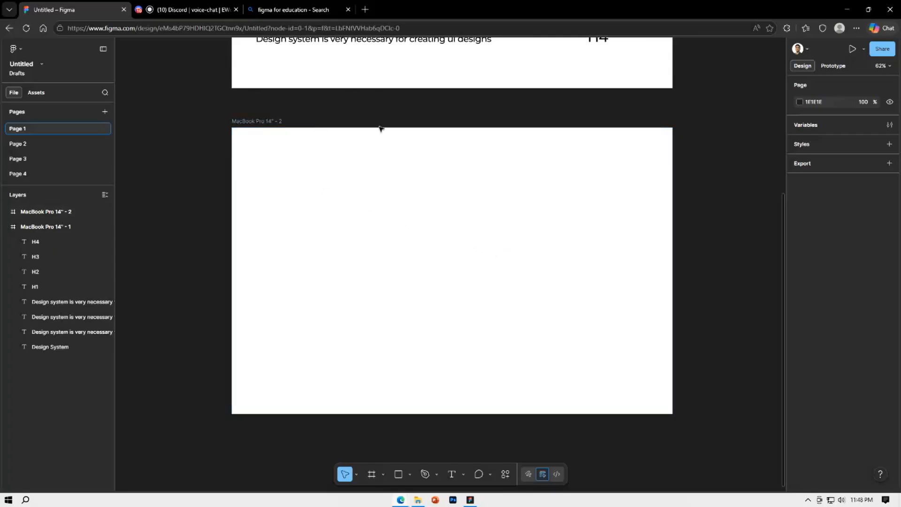
{"action": "left_click", "coordinate": [316, 194]}
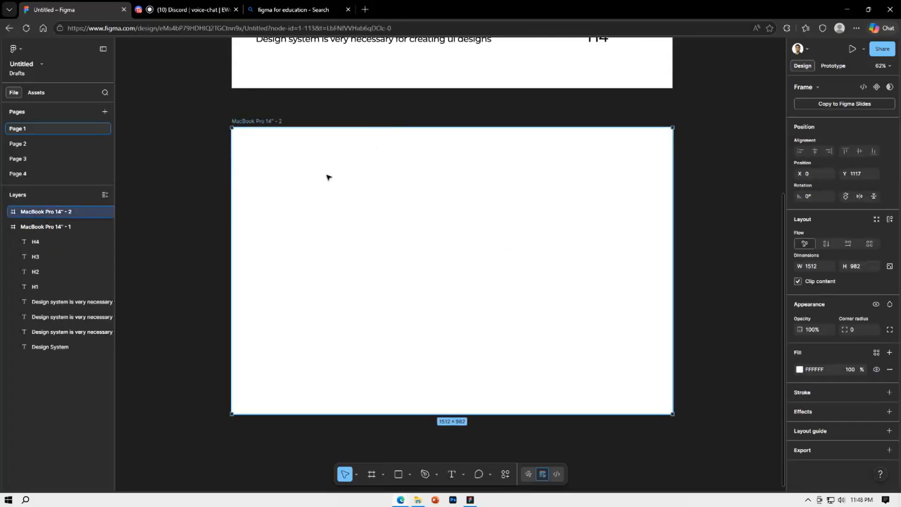
{"action": "scroll", "coordinate": [328, 177], "scroll_direction": "up", "scroll_amount": 2}
{"action": "scroll", "coordinate": [332, 191], "scroll_direction": "down", "scroll_amount": 3}
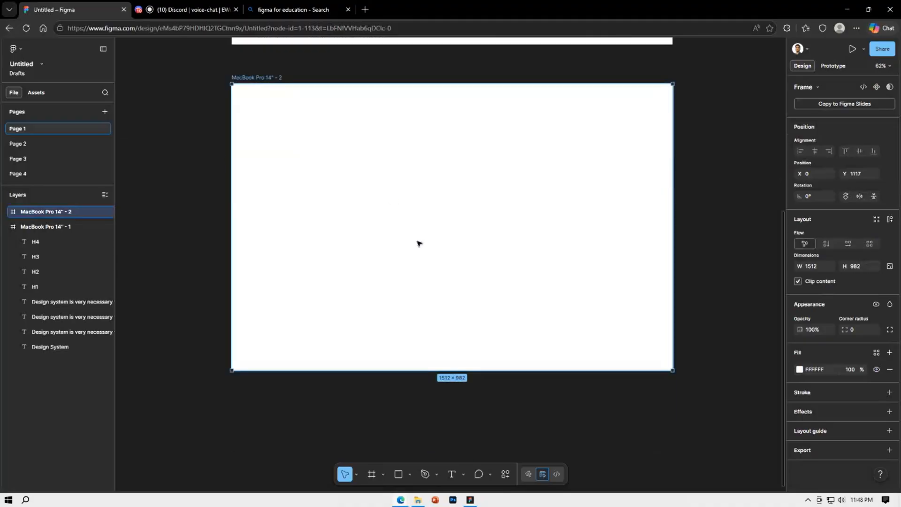
{"action": "key", "text": "ctrl+t"}
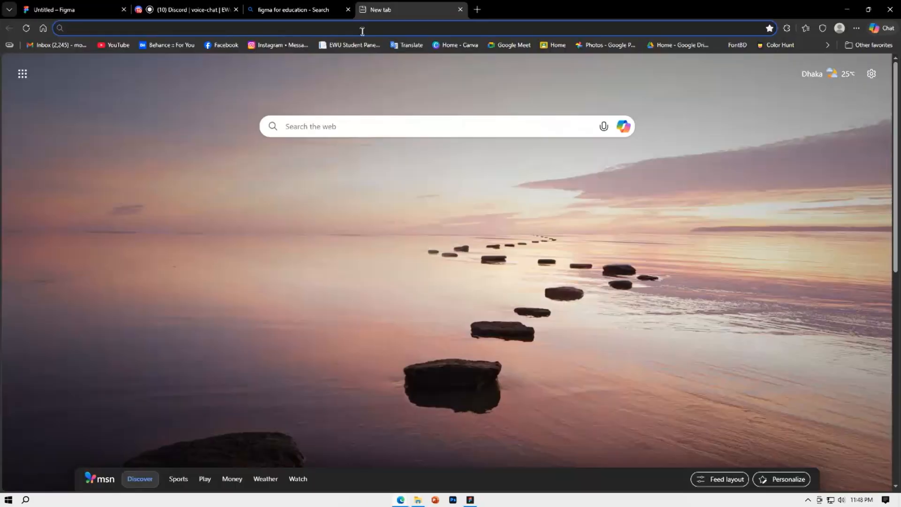
{"action": "left_click", "coordinate": [361, 29]}
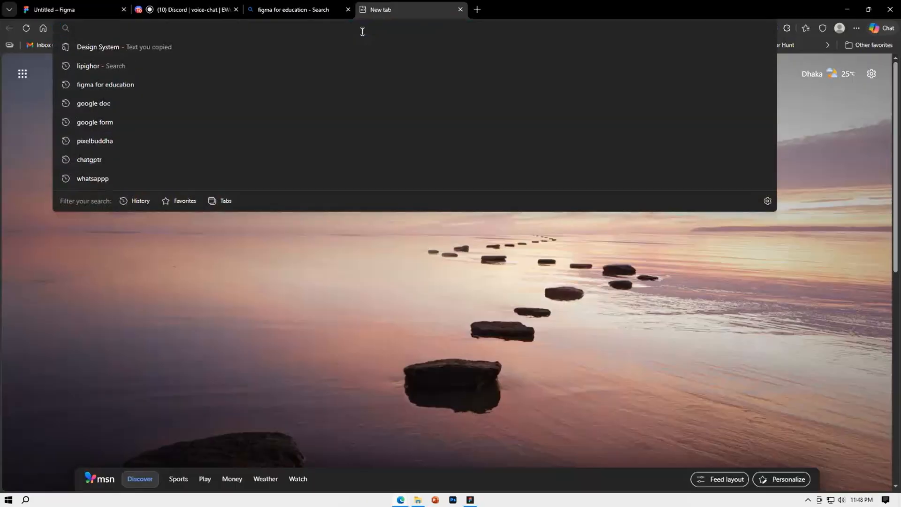
{"action": "type", "text": "design images"}
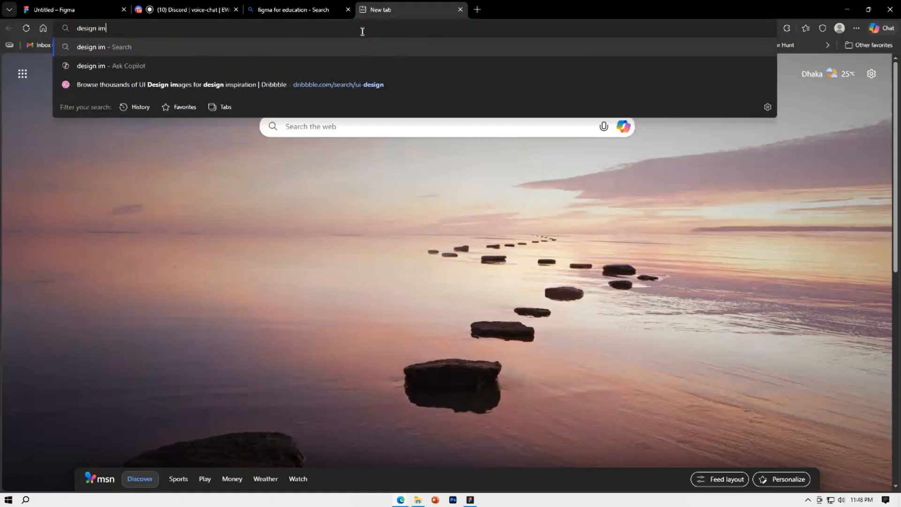
{"action": "key", "text": "Return"}
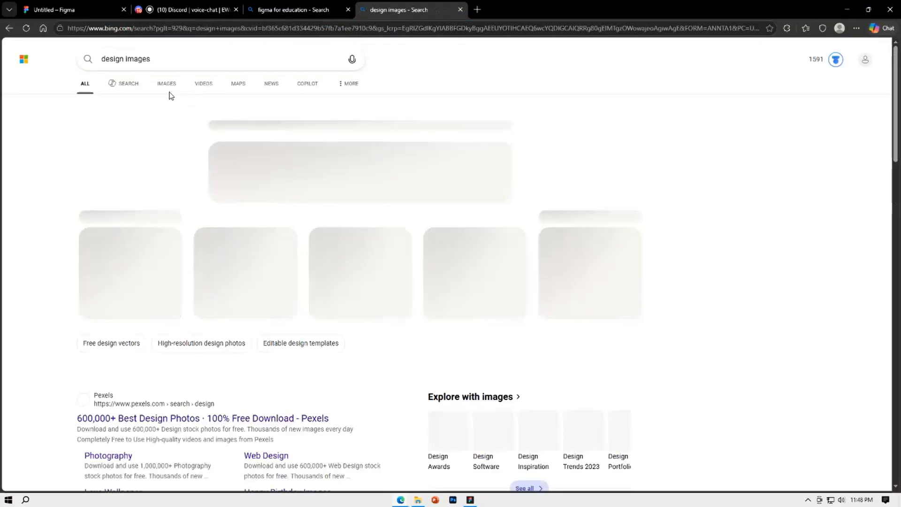
Open the image results for the search and copy the colourful abstract swirl picture with the dark background
{"action": "left_click", "coordinate": [171, 88]}
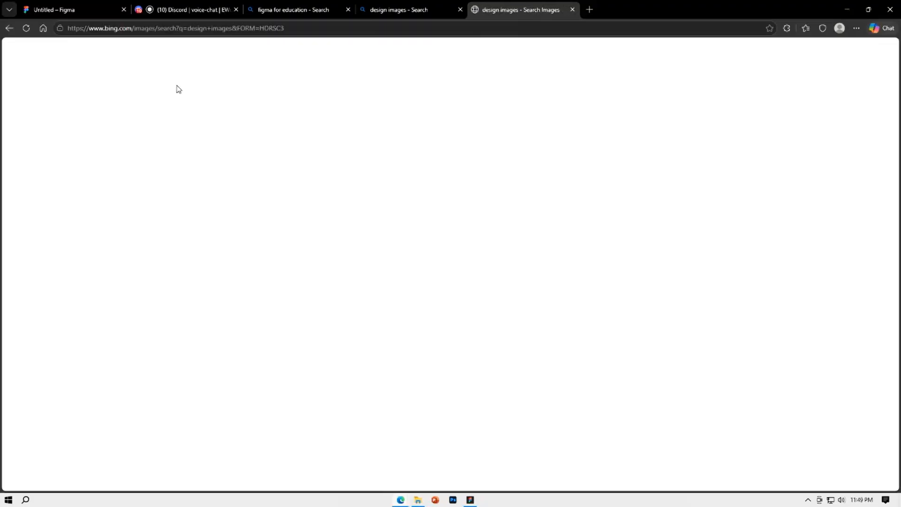
{"action": "left_click", "coordinate": [396, 9]}
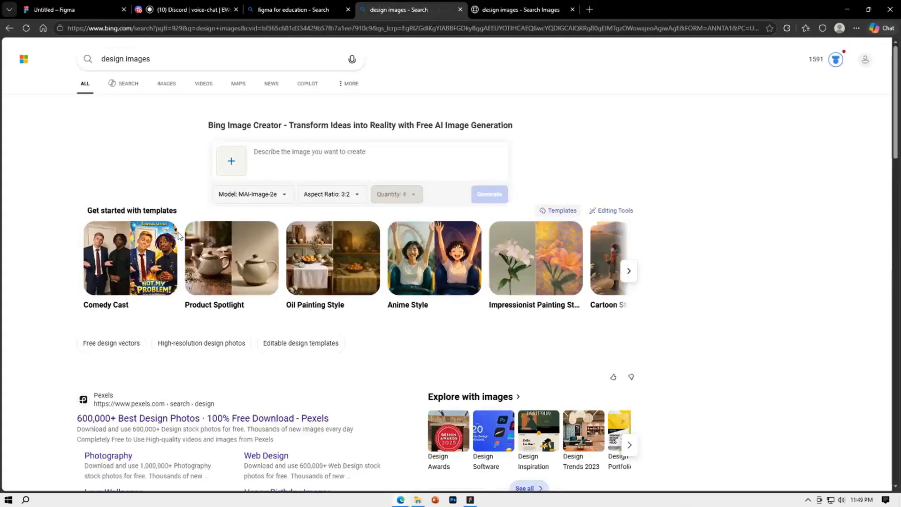
{"action": "left_click", "coordinate": [332, 253]}
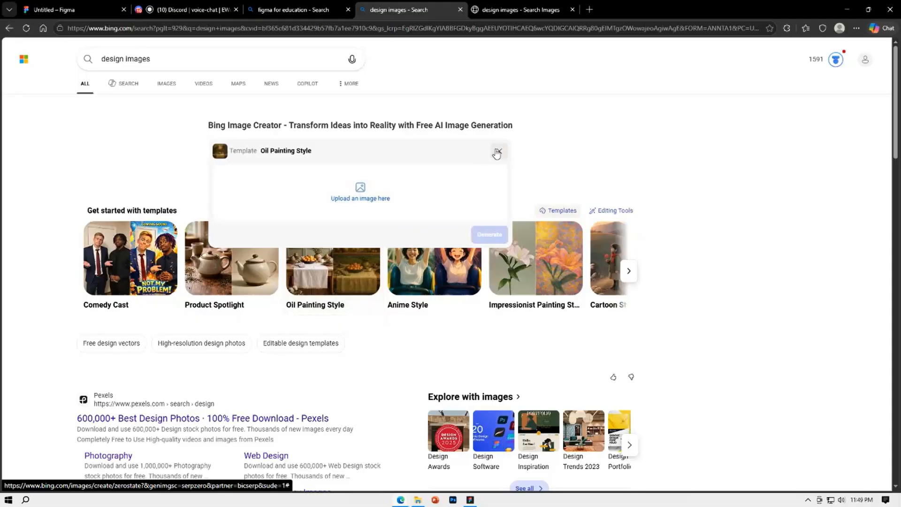
{"action": "left_click", "coordinate": [498, 152]}
{"action": "left_click", "coordinate": [169, 83]}
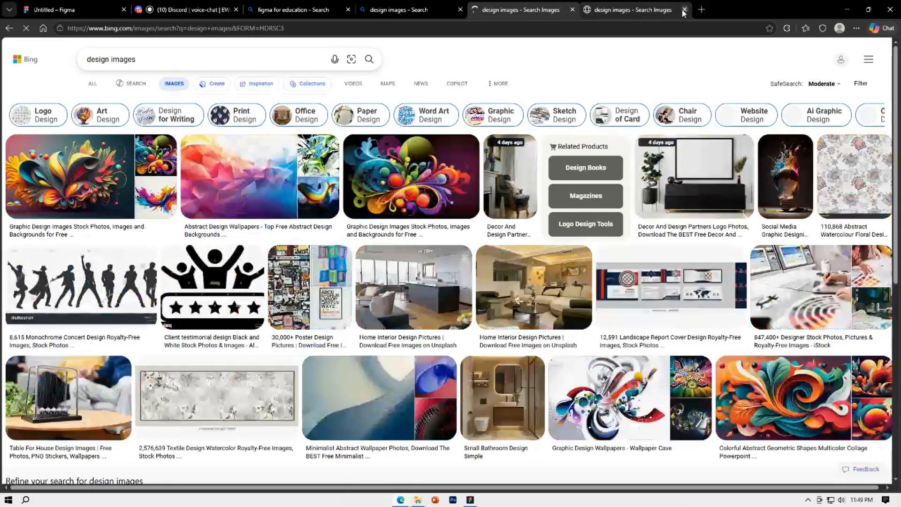
{"action": "left_click", "coordinate": [684, 9]}
{"action": "right_click", "coordinate": [390, 169]}
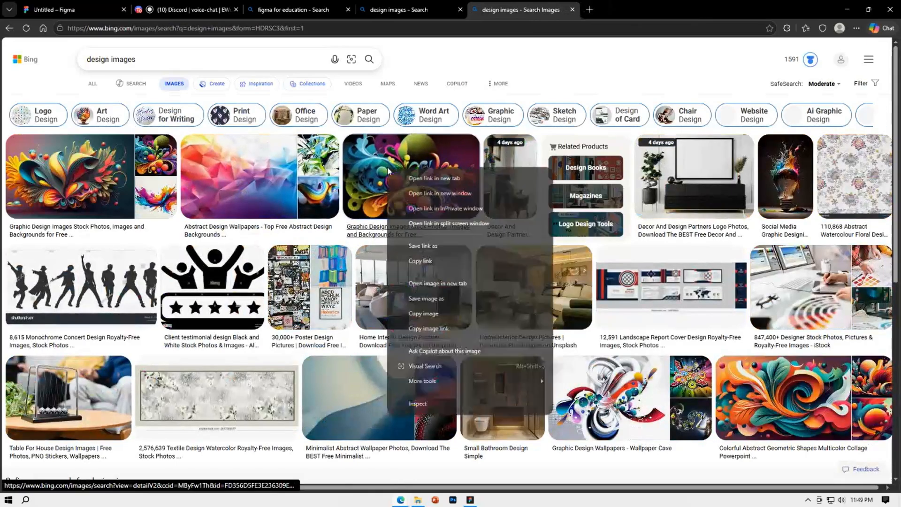
{"action": "left_click", "coordinate": [435, 313]}
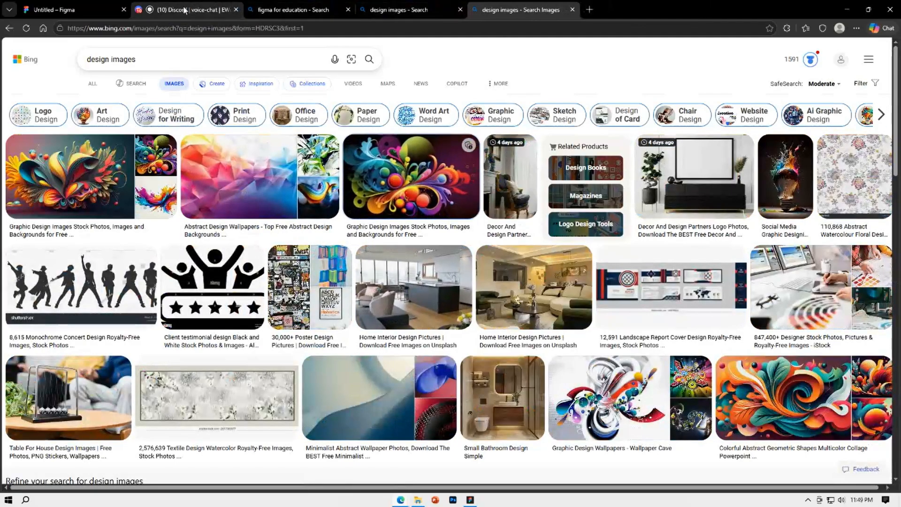
Return to Figma, paste the copied picture into the second MacBook frame, and enlarge it to about 897 × 555 at X 307, Y 213
{"action": "left_click", "coordinate": [83, 7]}
{"action": "key", "text": "ctrl+v"}
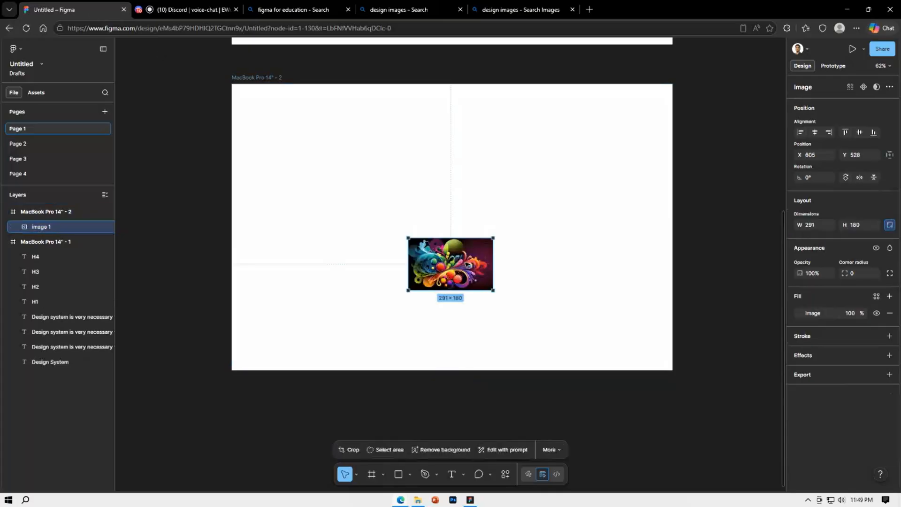
{"action": "left_click_drag", "start_coordinate": [495, 270], "coordinate": [532, 240]}
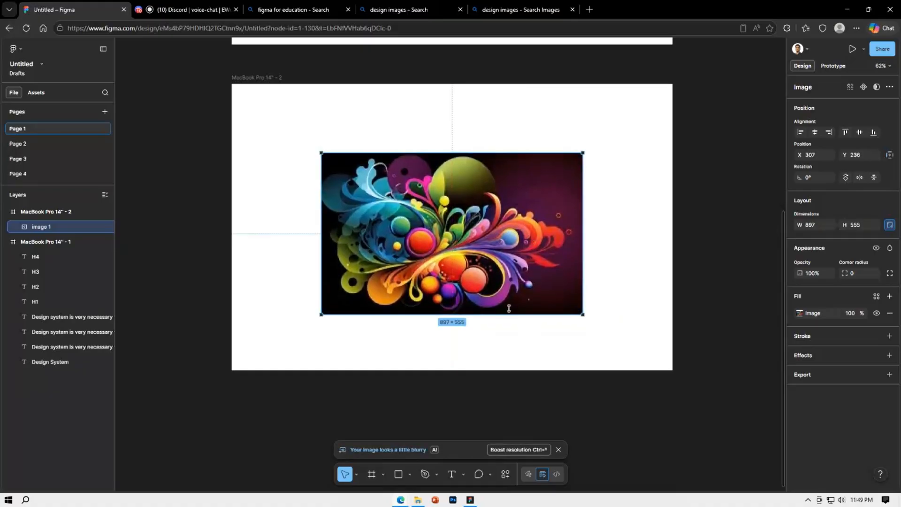
{"action": "left_click_drag", "start_coordinate": [498, 273], "coordinate": [499, 266]}
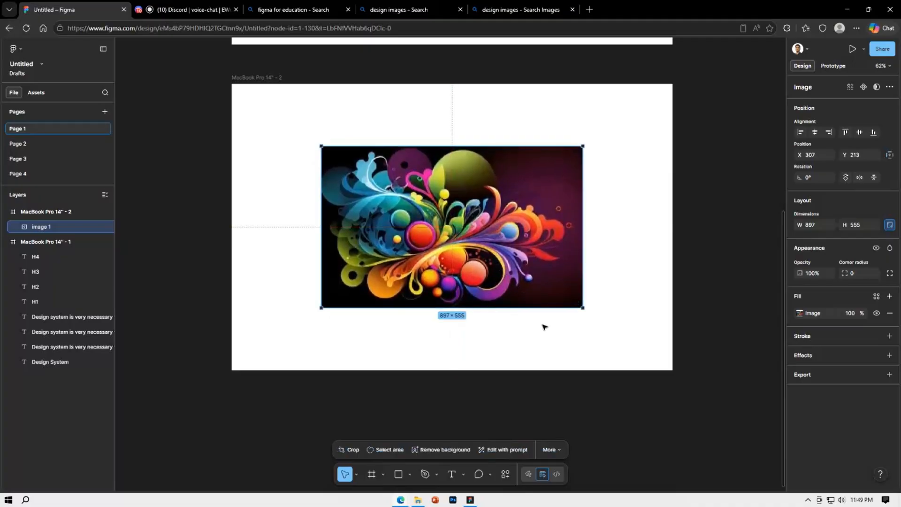
{"action": "scroll", "coordinate": [464, 224], "scroll_direction": "up", "scroll_amount": 2}
{"action": "left_click", "coordinate": [320, 145]}
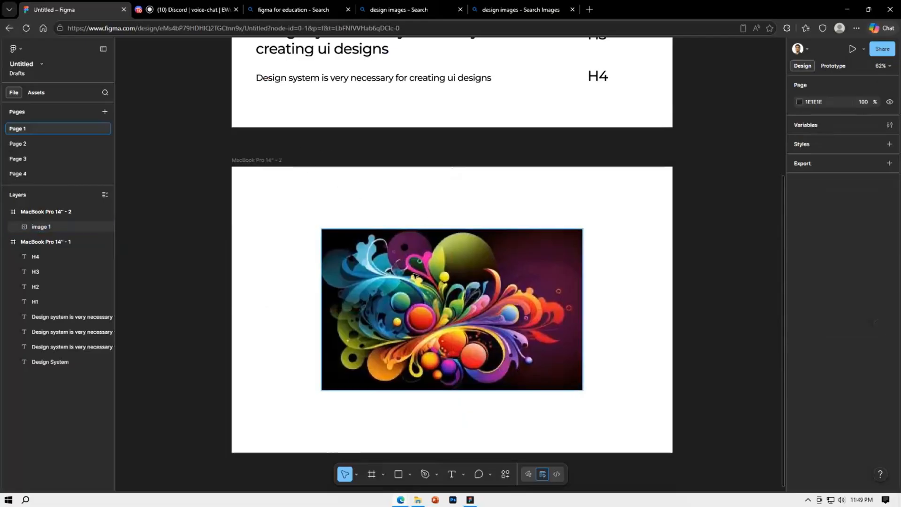
{"action": "left_click", "coordinate": [417, 287]}
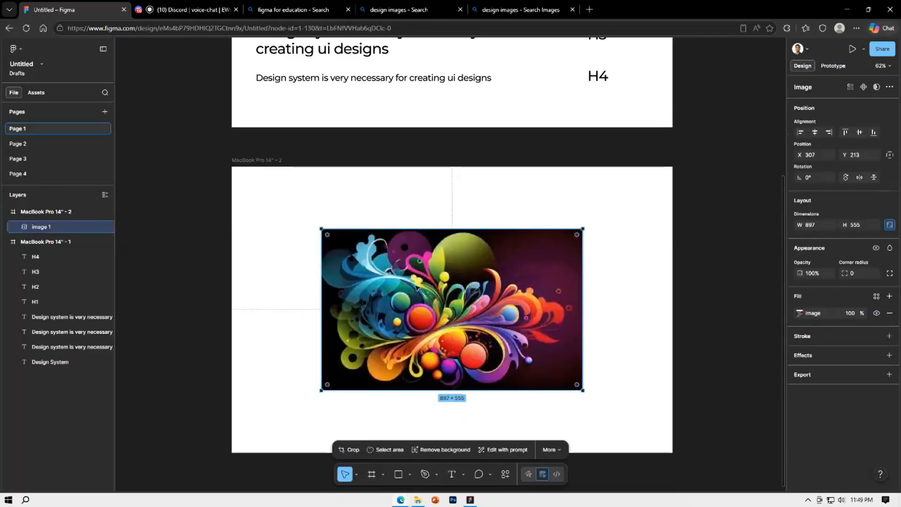
Shrink the swirl picture in the second MacBook frame to about 538 × 333 at X 59, Y 324, and deselect it
{"action": "left_click_drag", "start_coordinate": [583, 312], "coordinate": [358, 331]}
{"action": "left_click", "coordinate": [477, 385]}
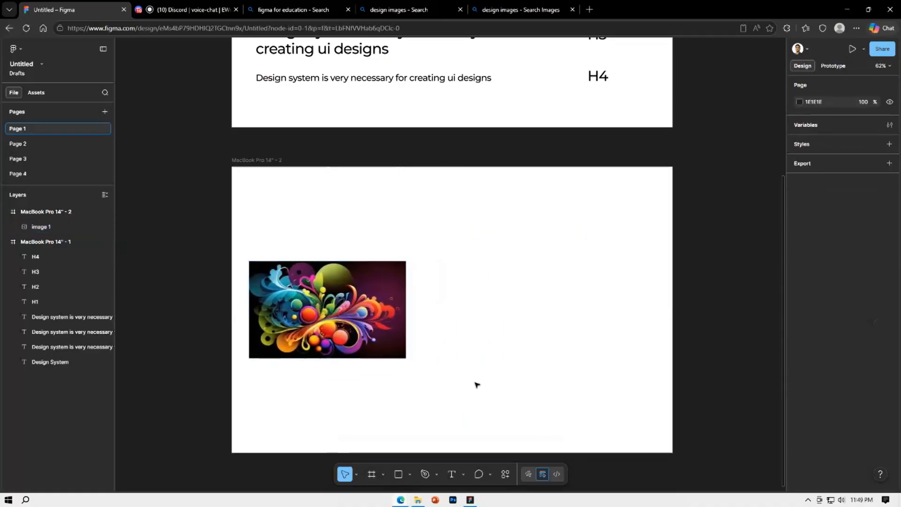
Search the plugins and widgets for "pexels" and save the Pexels plugin
{"action": "left_click", "coordinate": [506, 475]}
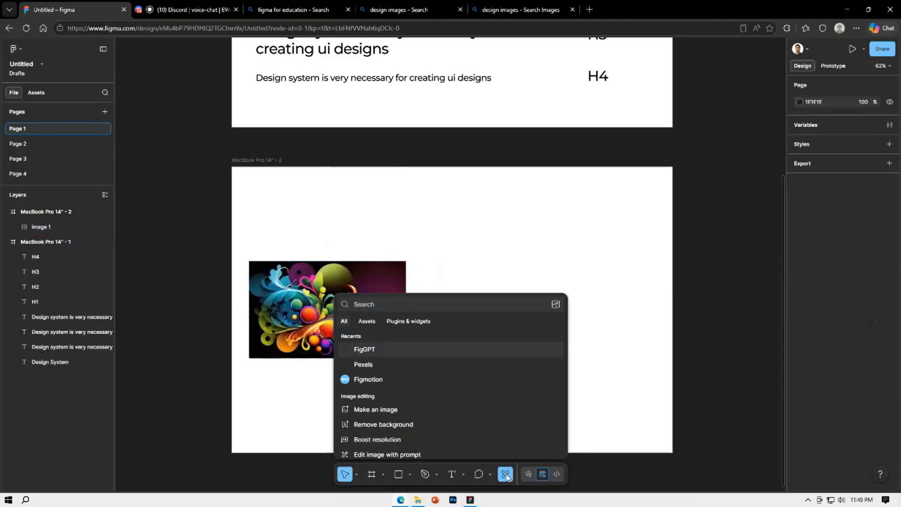
{"action": "left_click", "coordinate": [419, 323]}
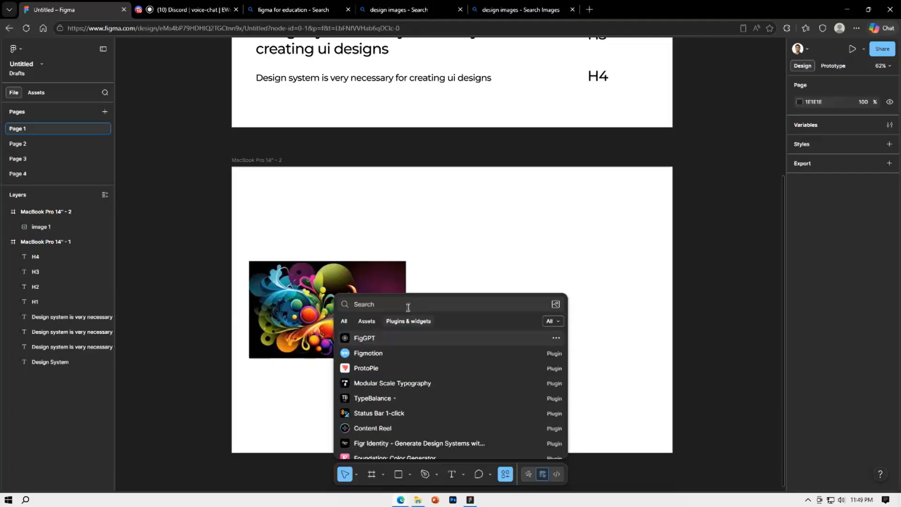
{"action": "type", "text": "pexels"}
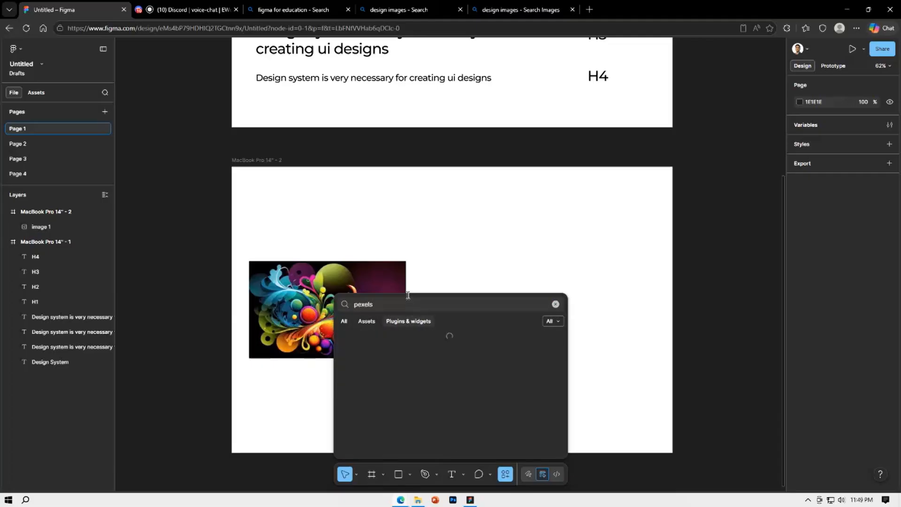
{"action": "left_click", "coordinate": [406, 352]}
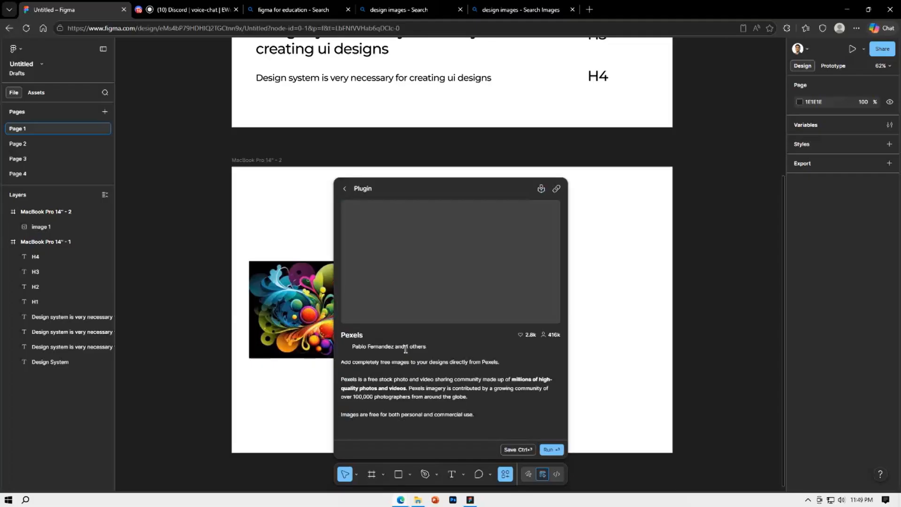
{"action": "left_click", "coordinate": [518, 450]}
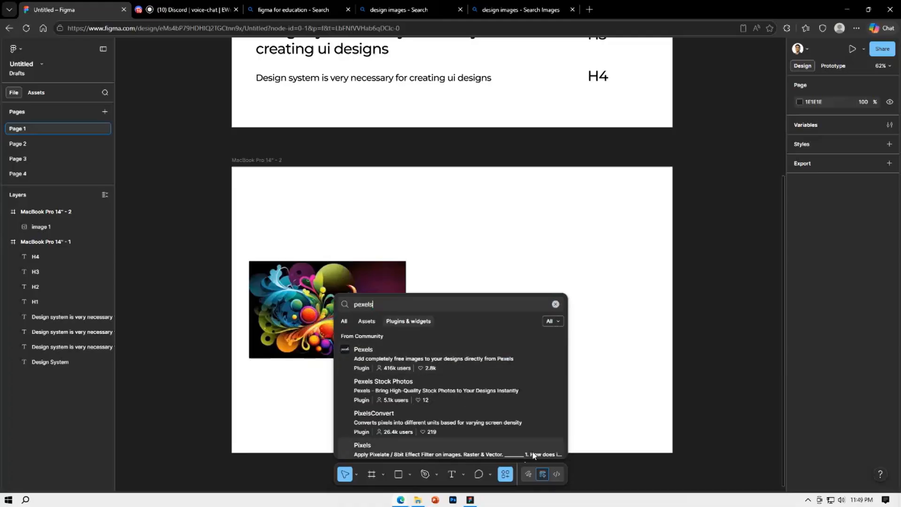
{"action": "left_click", "coordinate": [441, 369]}
{"action": "left_click", "coordinate": [556, 450]}
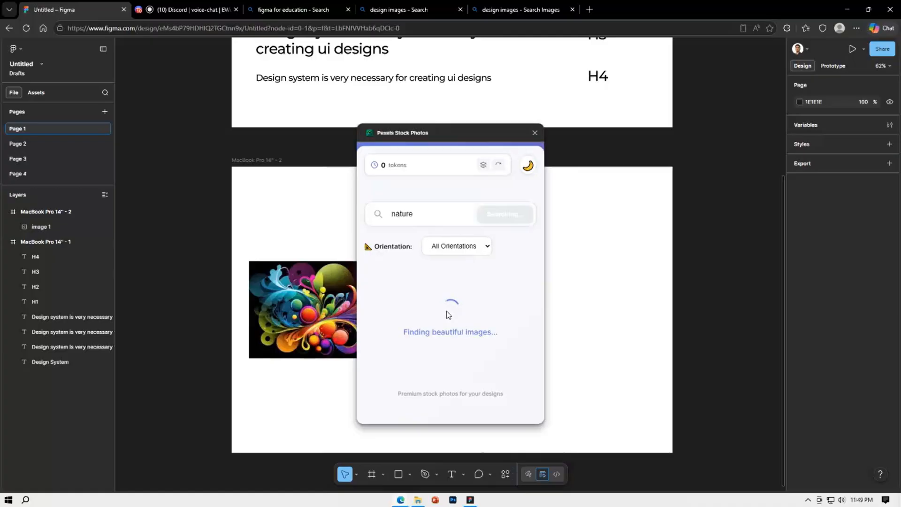
{"action": "left_click", "coordinate": [535, 134]}
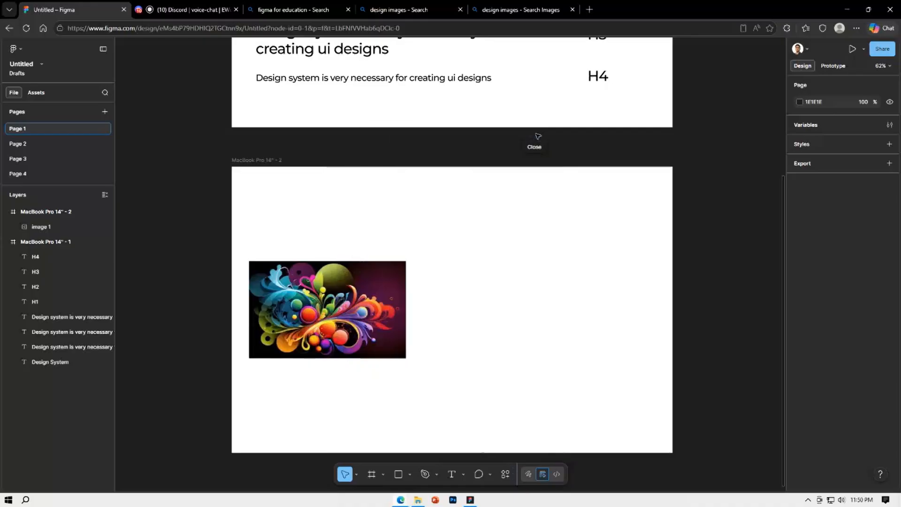
{"action": "right_click", "coordinate": [491, 267]}
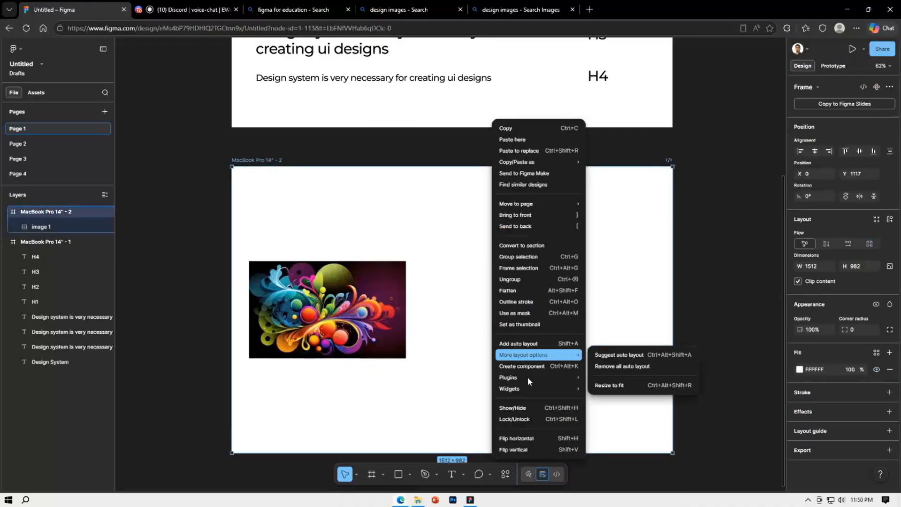
{"action": "left_click", "coordinate": [612, 234]}
Run the Pexels plugin on the selected second MacBook frame, insert the black-and-white church towers photo as its fill, and close the plugin
{"action": "right_click", "coordinate": [459, 312]}
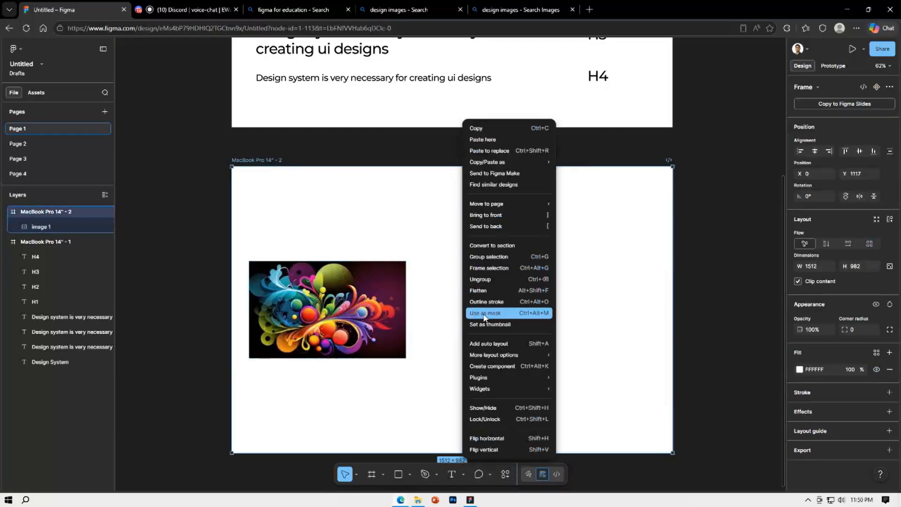
{"action": "mouse_move", "coordinate": [490, 380]}
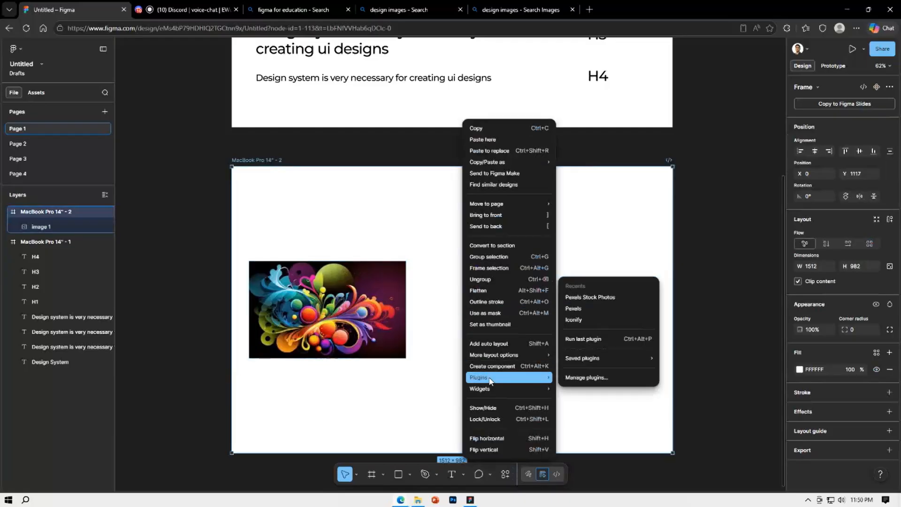
{"action": "left_click", "coordinate": [586, 310]}
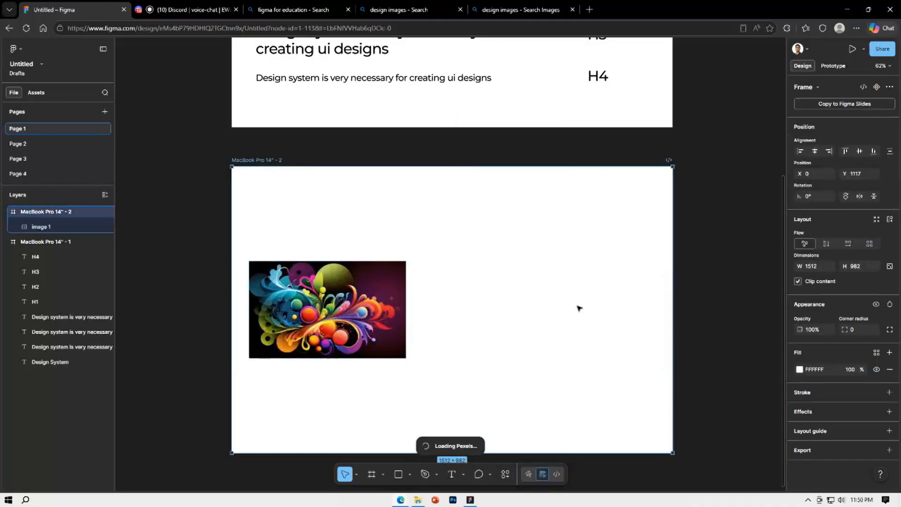
{"action": "left_click_drag", "start_coordinate": [703, 87], "coordinate": [644, 115]}
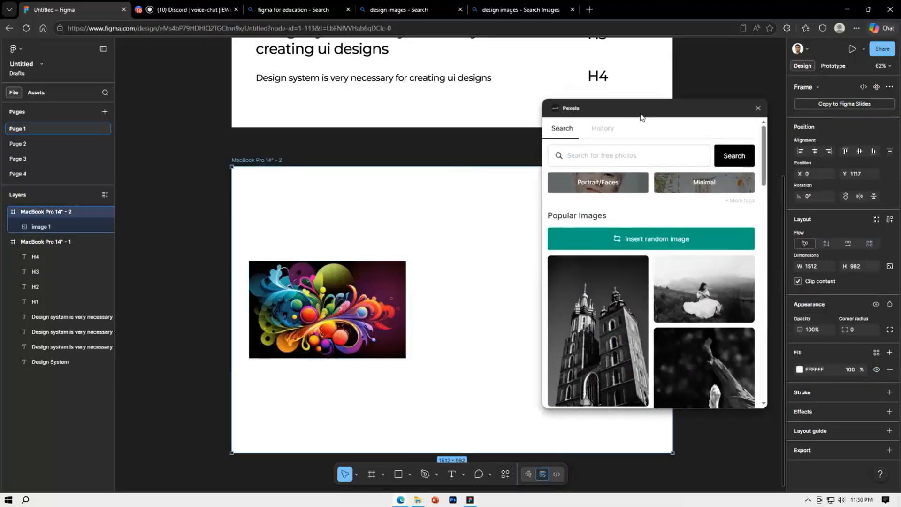
{"action": "left_click", "coordinate": [647, 243]}
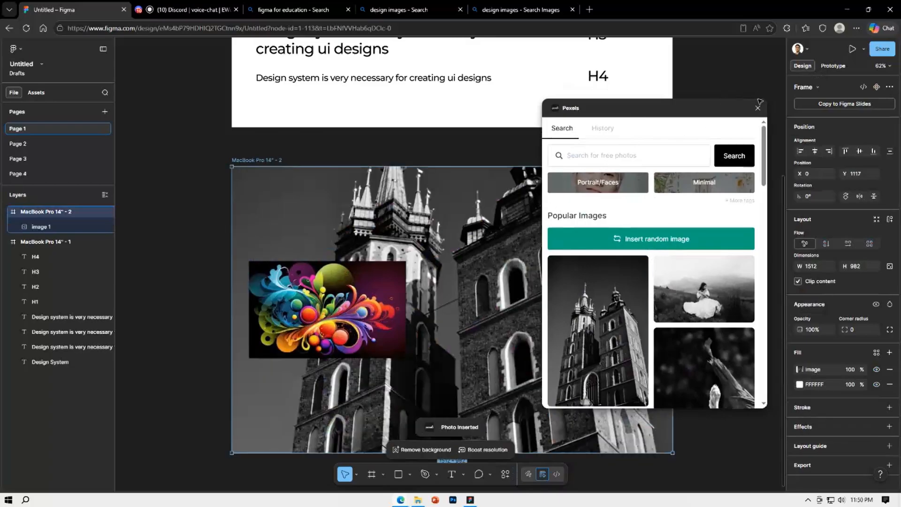
{"action": "left_click", "coordinate": [757, 107]}
{"action": "key", "text": "Escape"}
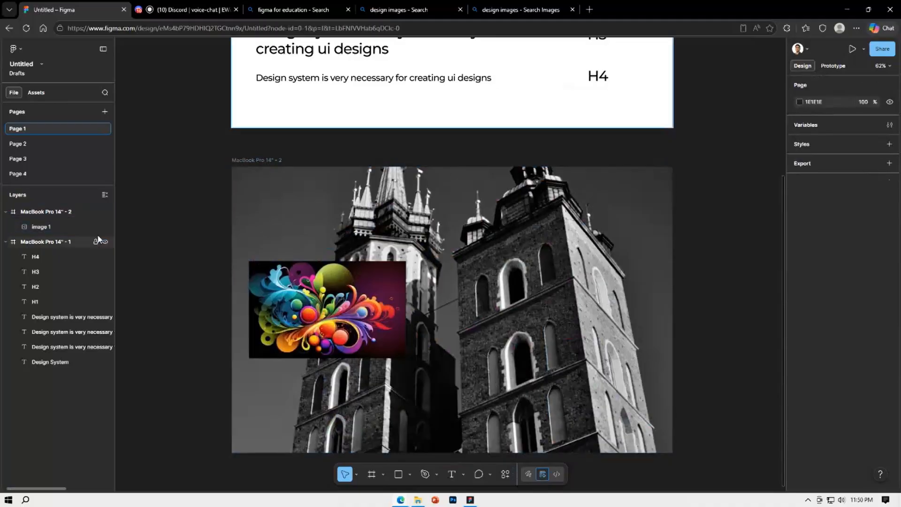
Check the swirl picture's layer against the photo background, and undo the church photo fill on the second MacBook frame
{"action": "left_click", "coordinate": [56, 227]}
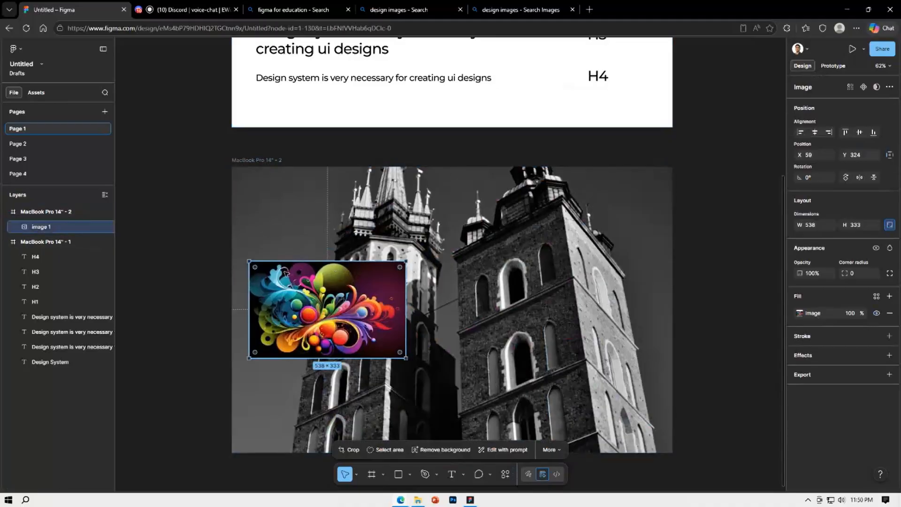
{"action": "left_click", "coordinate": [471, 215]}
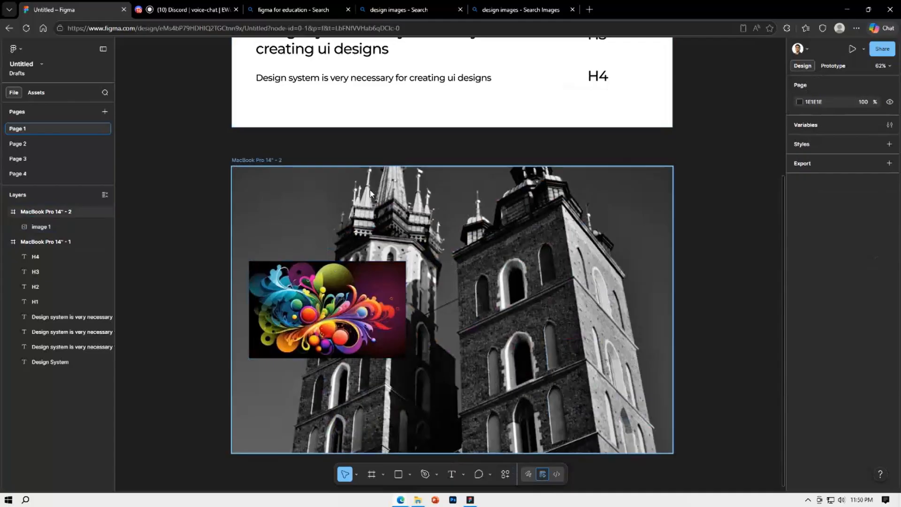
{"action": "key", "text": "ctrl+z"}
{"action": "key", "text": "ctrl+z"}
{"action": "key", "text": "ctrl+z"}
{"action": "key", "text": "ctrl+z"}
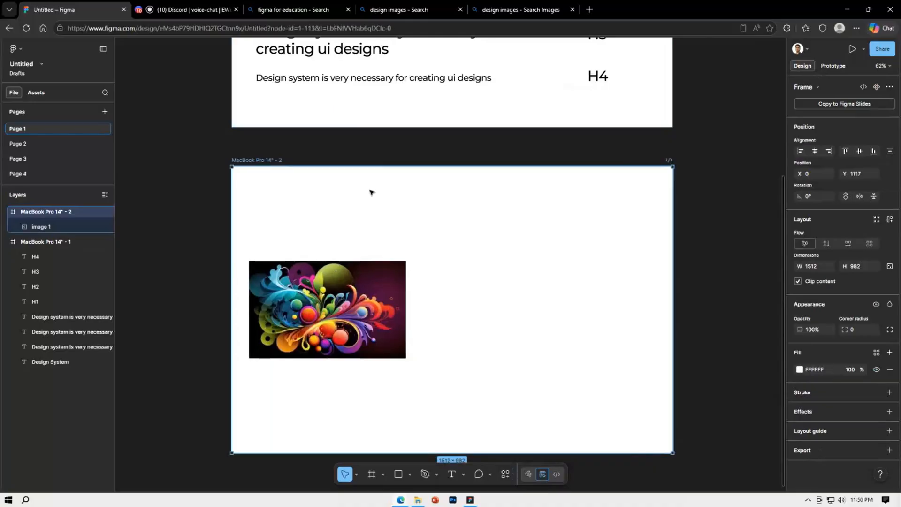
With nothing selected, insert the church towers photo from Pexels onto the canvas and move it beside the frames to about X 1774, Y -901
{"action": "scroll", "coordinate": [495, 278], "scroll_direction": "down", "scroll_amount": 5}
{"action": "scroll", "coordinate": [623, 301], "scroll_direction": "right", "scroll_amount": 5}
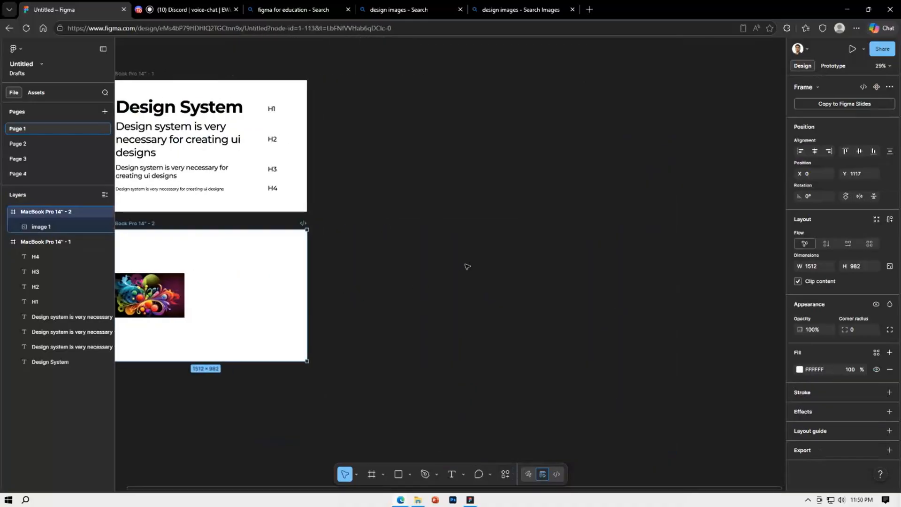
{"action": "left_click", "coordinate": [468, 265]}
{"action": "right_click", "coordinate": [476, 246]}
{"action": "mouse_move", "coordinate": [516, 325]}
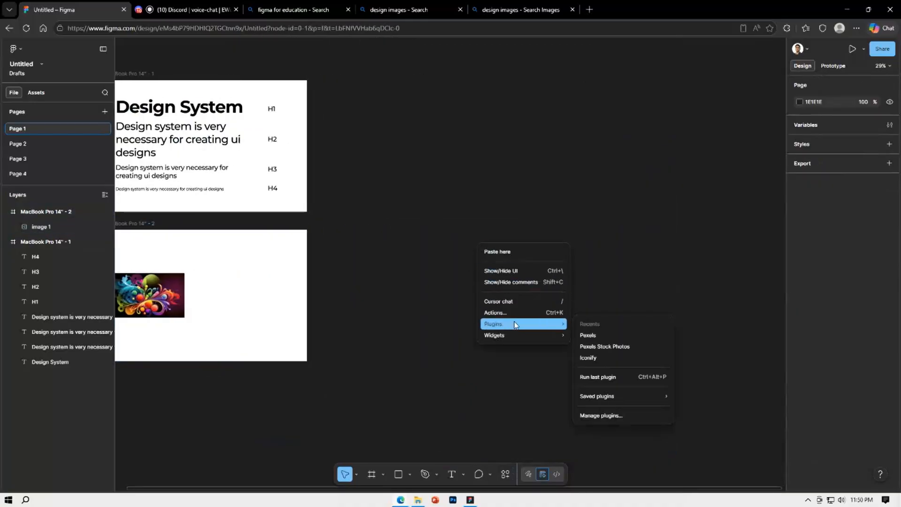
{"action": "left_click", "coordinate": [588, 335]}
{"action": "left_click", "coordinate": [608, 306]}
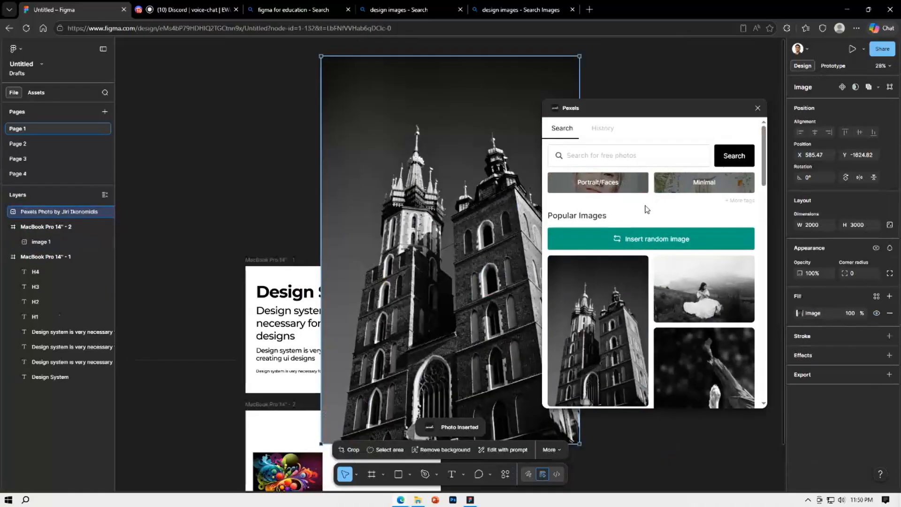
{"action": "left_click", "coordinate": [757, 108]}
{"action": "scroll", "coordinate": [447, 247], "scroll_direction": "down", "scroll_amount": 3}
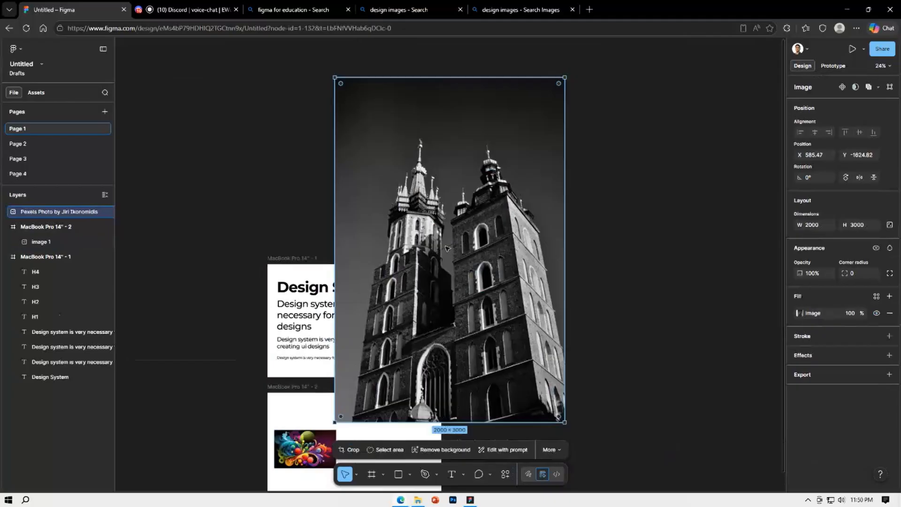
{"action": "left_click_drag", "start_coordinate": [485, 317], "coordinate": [534, 373]}
Compare the image quality of the pasted swirl picture and the Pexels church photo by inspecting each up close
{"action": "left_click", "coordinate": [345, 392]}
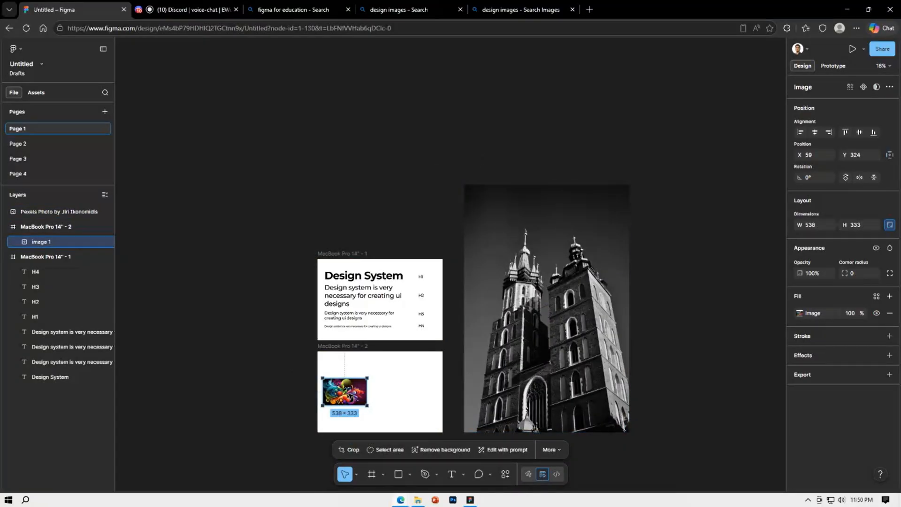
{"action": "key", "text": "shift+2"}
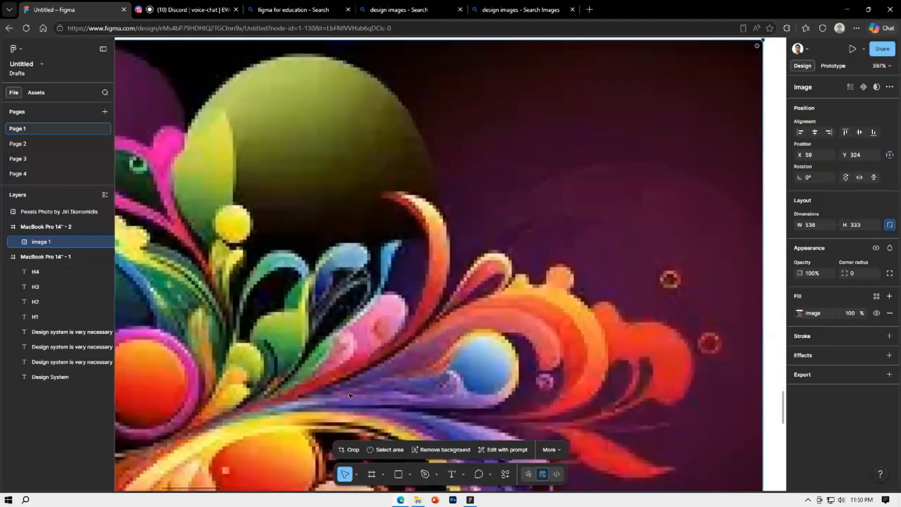
{"action": "scroll", "coordinate": [348, 396], "scroll_direction": "down", "scroll_amount": 10}
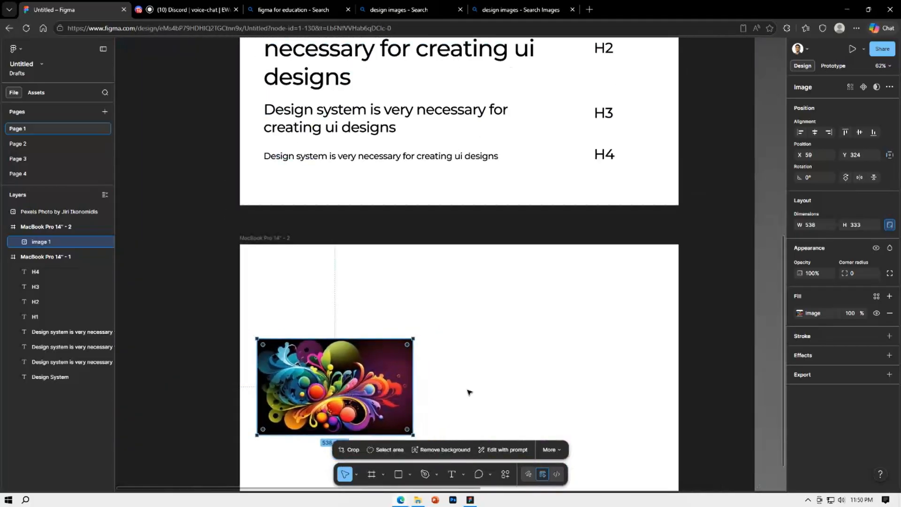
{"action": "scroll", "coordinate": [469, 392], "scroll_direction": "right", "scroll_amount": 10}
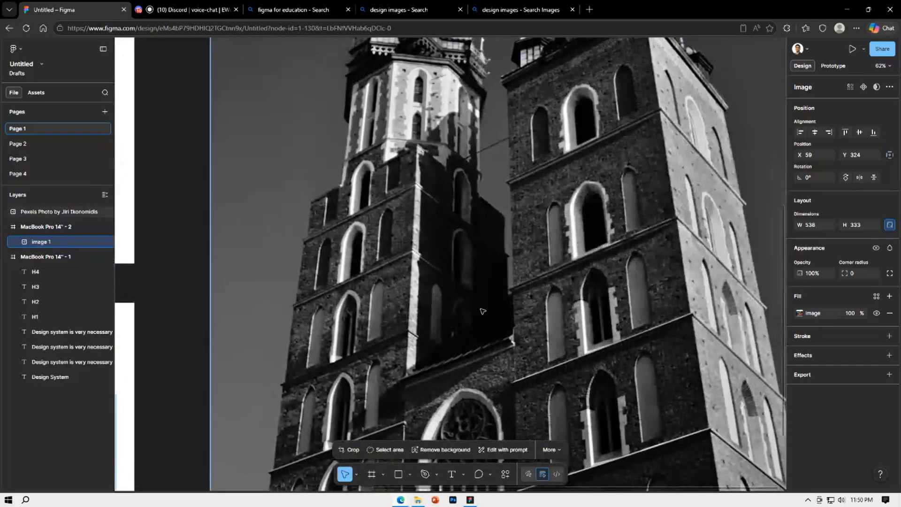
{"action": "left_click", "coordinate": [482, 311]}
{"action": "key", "text": "shift+2"}
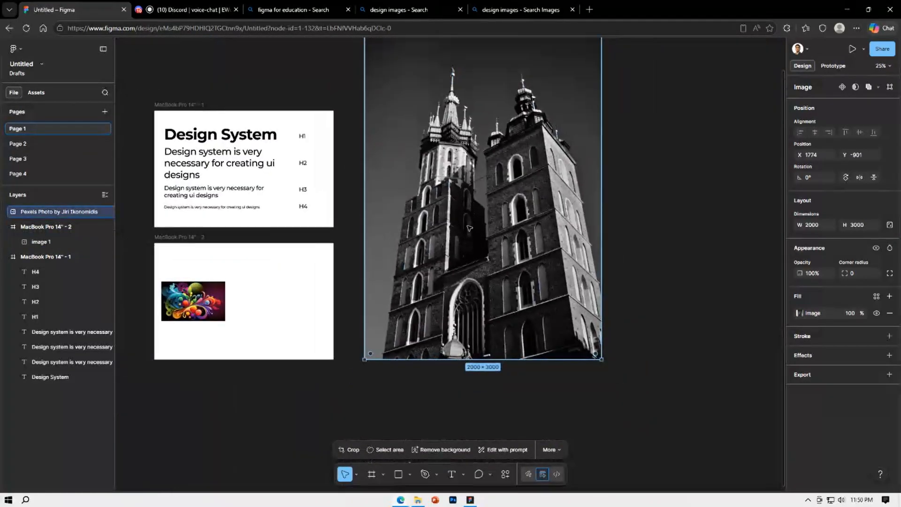
{"action": "scroll", "coordinate": [470, 297], "scroll_direction": "up", "scroll_amount": 1}
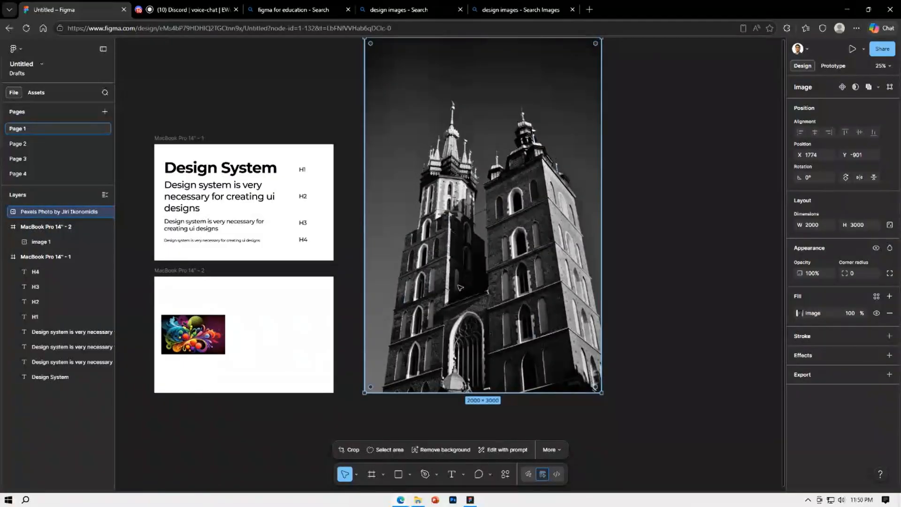
Open plugin management from the empty canvas, search for "pexels", and run the Pexels plugin
{"action": "right_click", "coordinate": [685, 207]}
{"action": "mouse_move", "coordinate": [712, 284]}
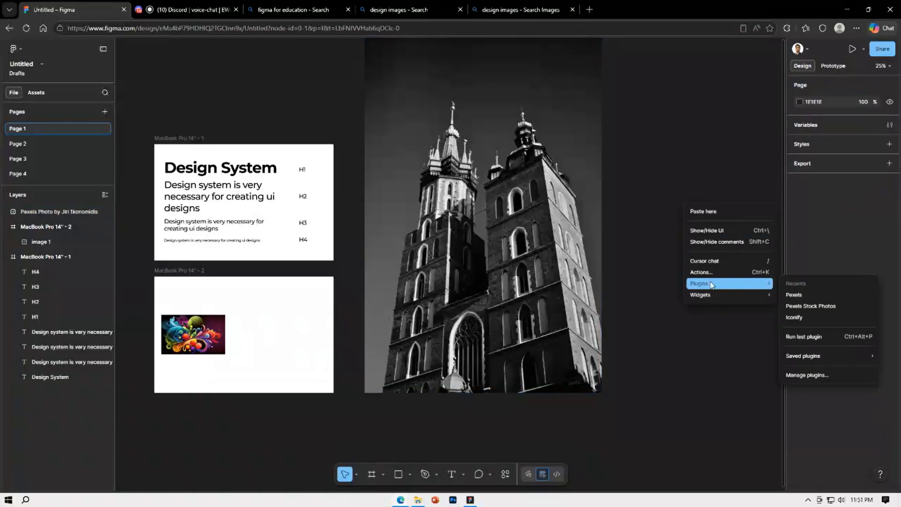
{"action": "left_click", "coordinate": [808, 376]}
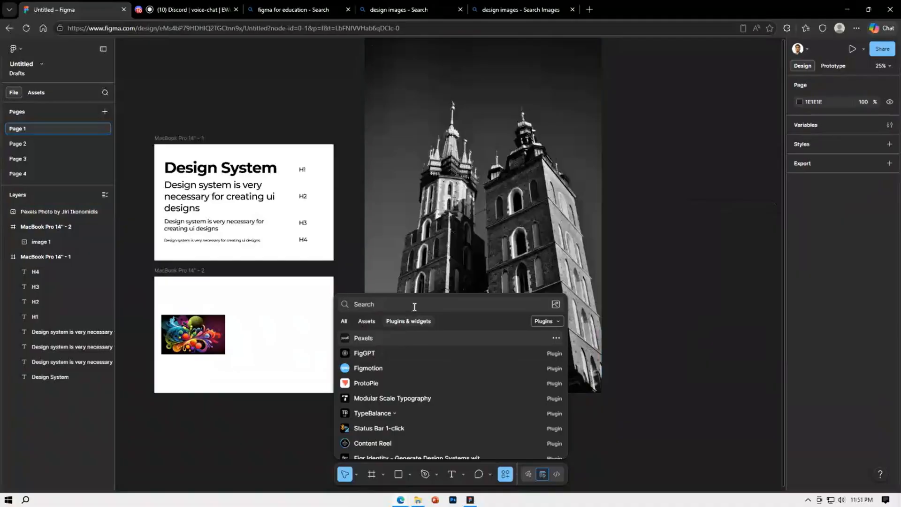
{"action": "type", "text": "pexels"}
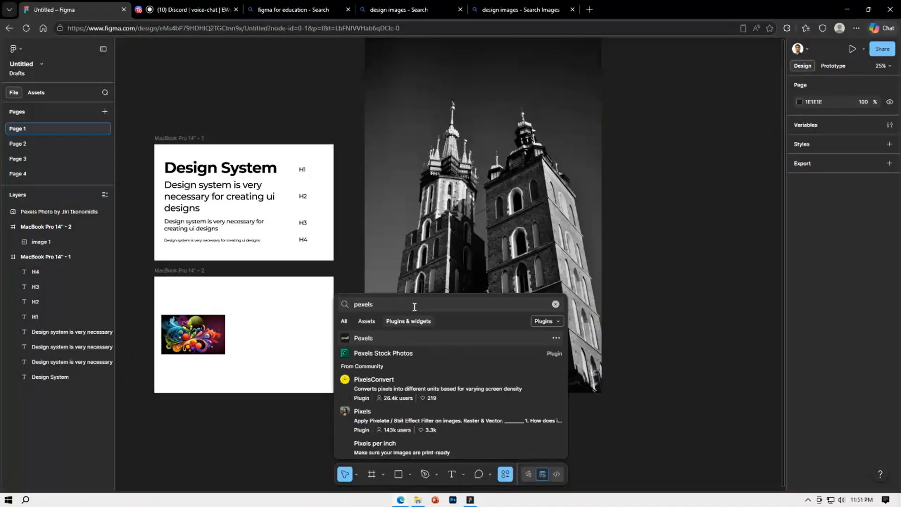
{"action": "left_click", "coordinate": [376, 337]}
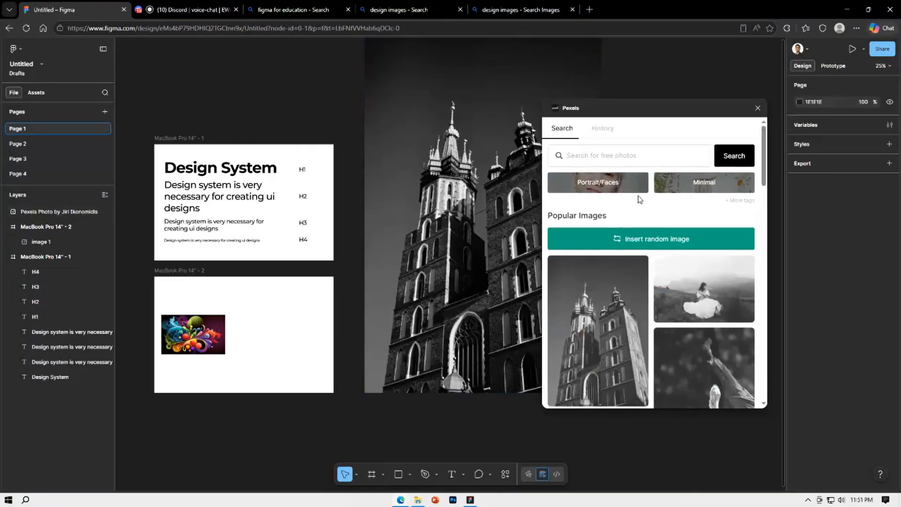
Move the Pexels plugin window clear of the church photo and search its free photos for "university"
{"action": "left_click_drag", "start_coordinate": [651, 105], "coordinate": [706, 85]}
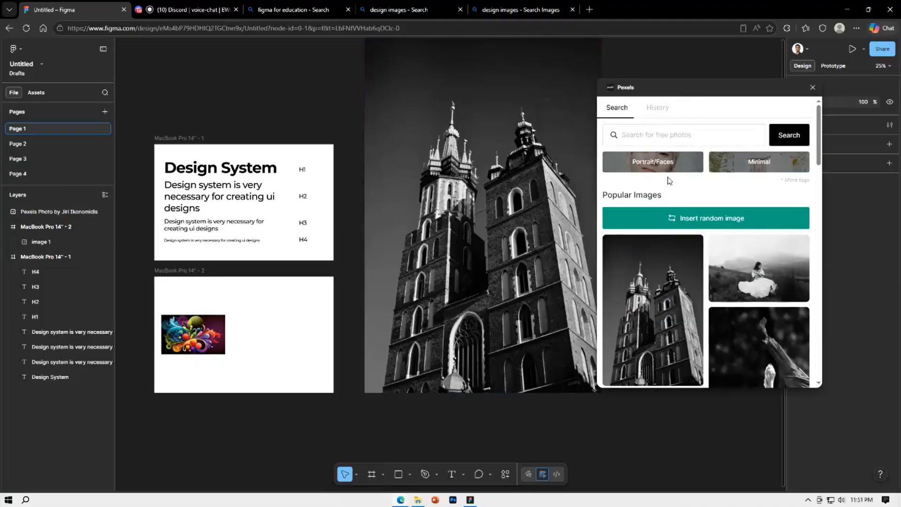
{"action": "left_click", "coordinate": [656, 140]}
{"action": "type", "text": "uni"}
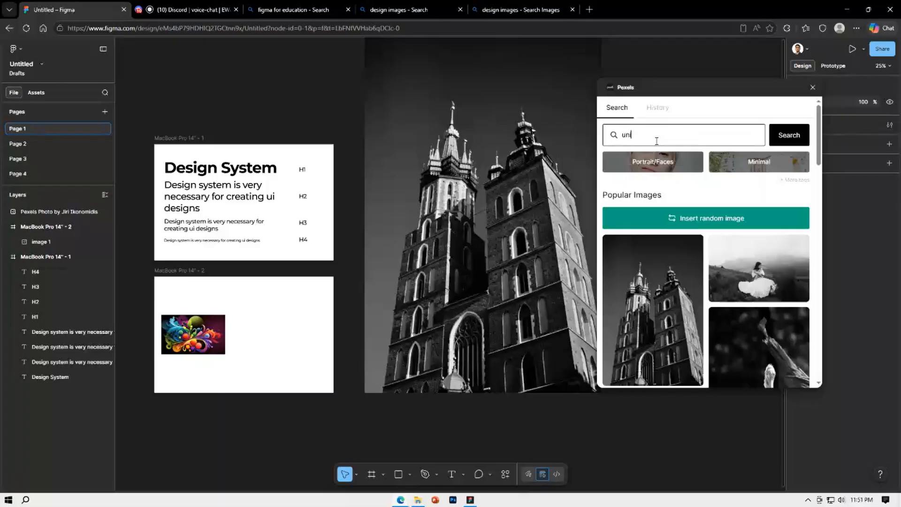
{"action": "type", "text": "versity"}
{"action": "key", "text": "Return"}
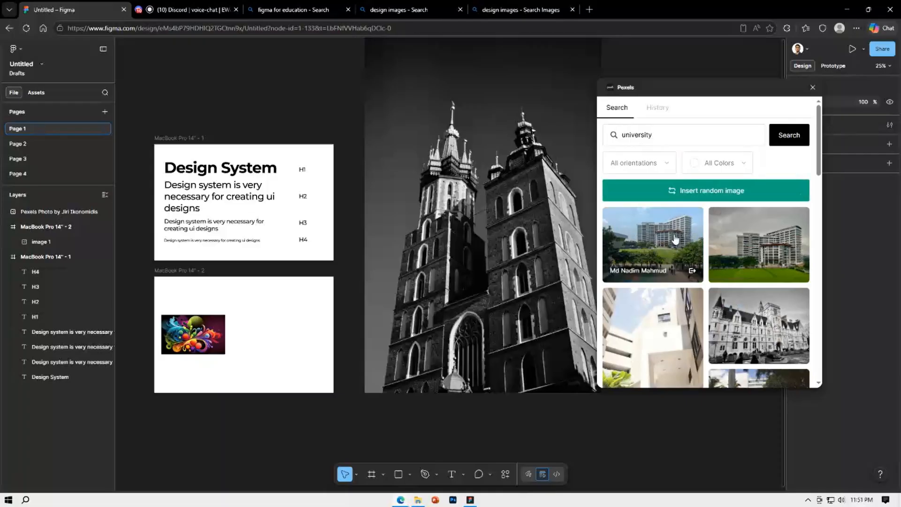
Insert the first "university" result from Pexels, move the photo above the MacBook Pro 14" - 1 frame, and close the plugin
{"action": "left_click", "coordinate": [674, 239]}
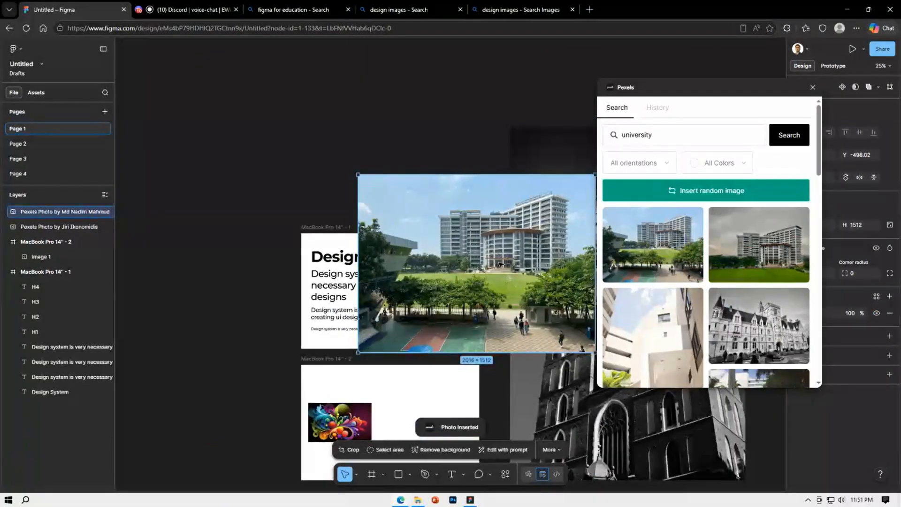
{"action": "left_click_drag", "start_coordinate": [500, 265], "coordinate": [421, 119]}
{"action": "double_click", "coordinate": [408, 127]}
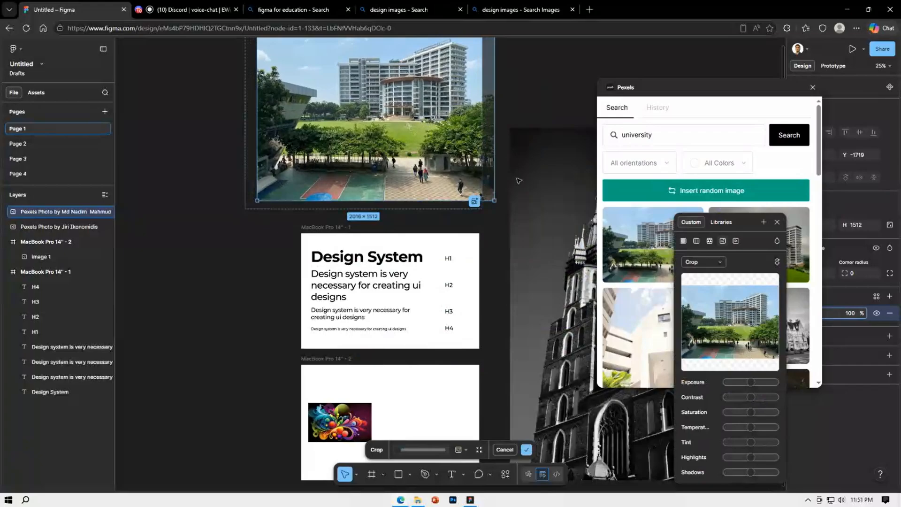
{"action": "left_click", "coordinate": [813, 87]}
Restore the shifted image inside the university photo's crop to its original placement, then exit cropping and deselect the photo
{"action": "scroll", "coordinate": [544, 167], "scroll_direction": "down", "scroll_amount": 2}
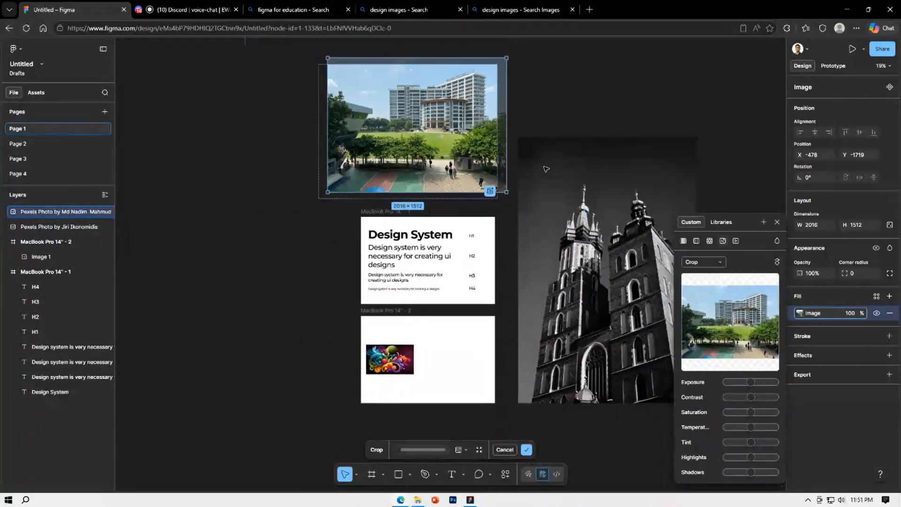
{"action": "key", "text": "Escape"}
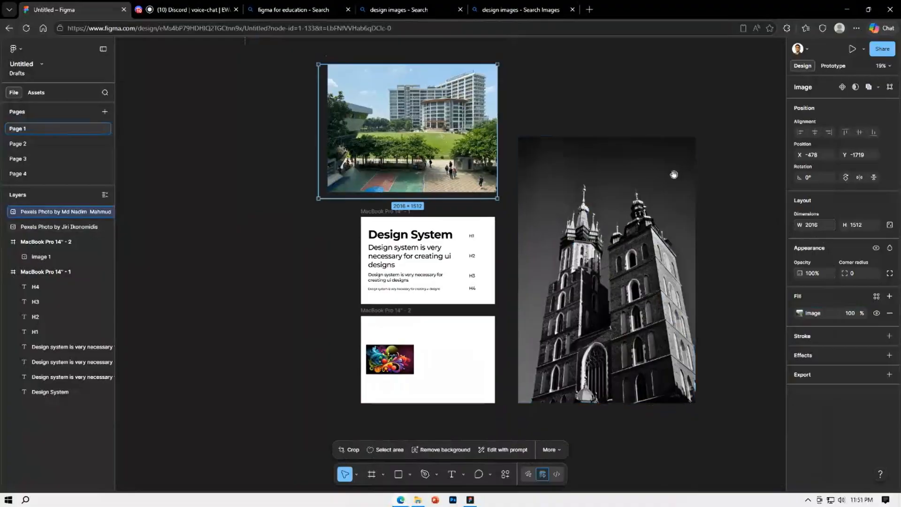
{"action": "scroll", "coordinate": [667, 183], "scroll_direction": "down", "scroll_amount": 1}
{"action": "scroll", "coordinate": [518, 216], "scroll_direction": "up", "scroll_amount": 1}
{"action": "key", "text": "Return"}
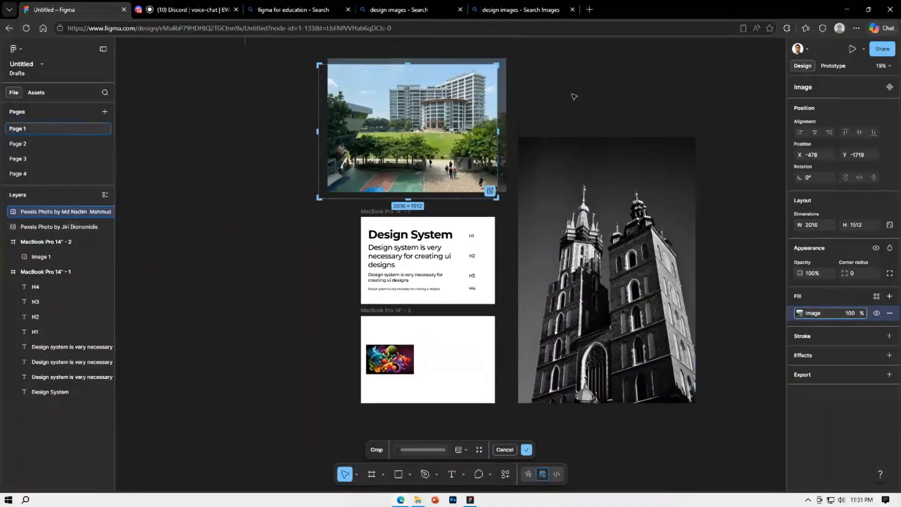
{"action": "key", "text": "Escape"}
{"action": "key", "text": "Return"}
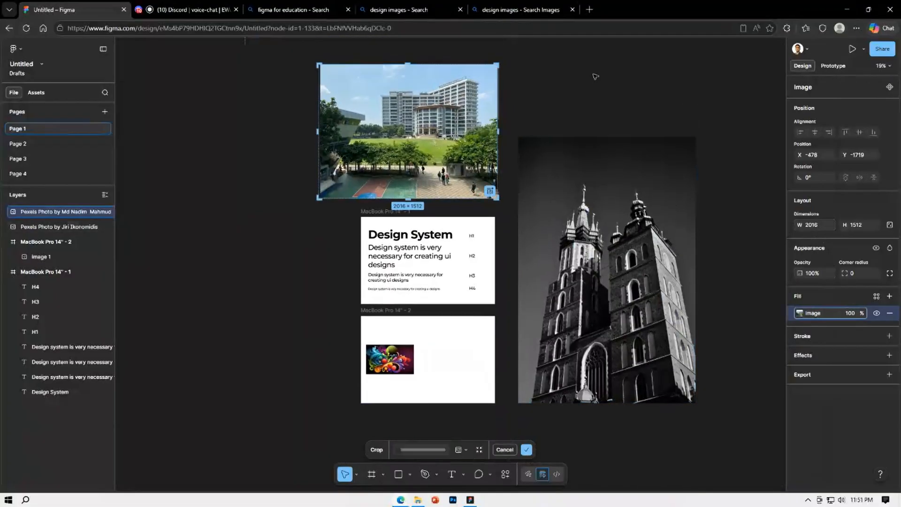
{"action": "key", "text": "Escape"}
{"action": "key", "text": "Escape"}
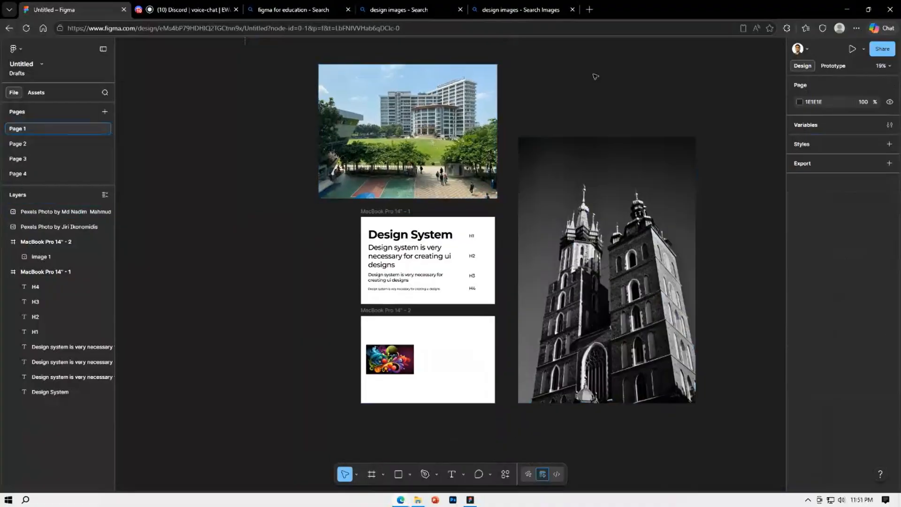
Move the university photo up to about X -252, Y -2264 and inspect its image quality up close
{"action": "scroll", "coordinate": [585, 149], "scroll_direction": "right", "scroll_amount": 4}
{"action": "scroll", "coordinate": [523, 177], "scroll_direction": "up", "scroll_amount": 1}
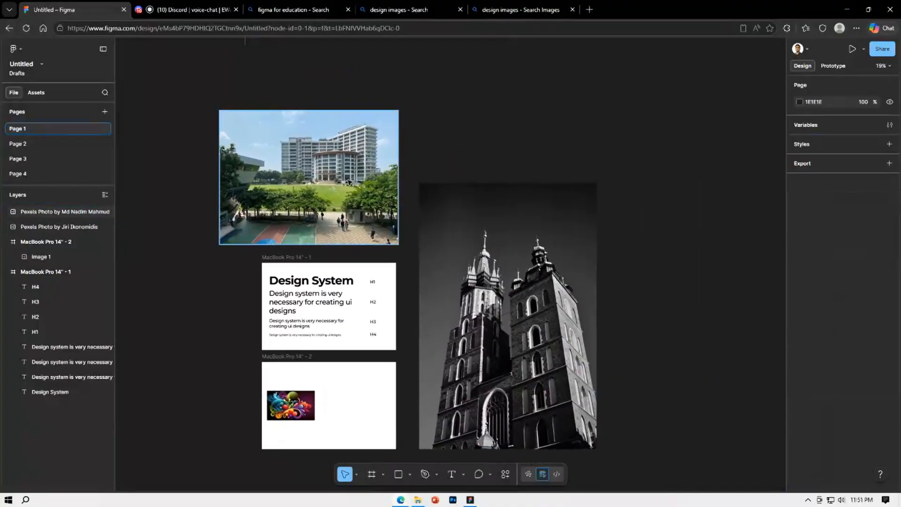
{"action": "left_click", "coordinate": [355, 159]}
{"action": "left_click_drag", "start_coordinate": [355, 159], "coordinate": [372, 125]}
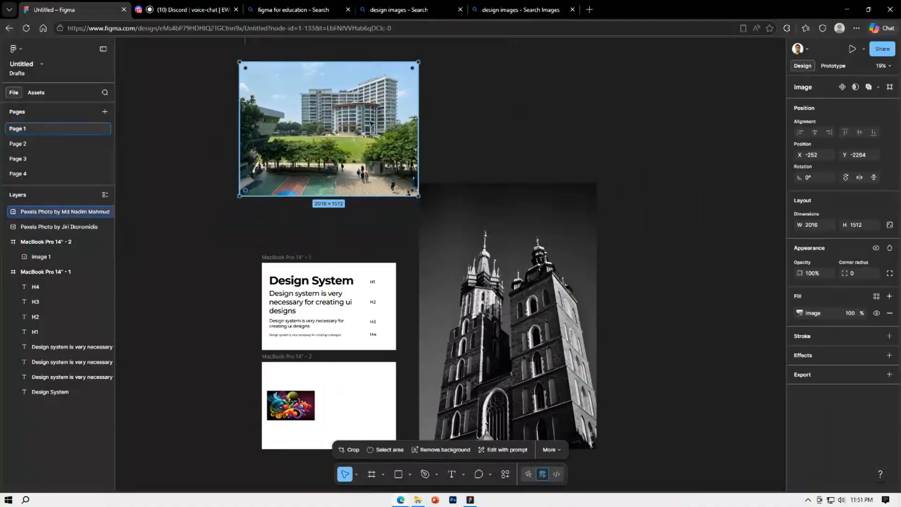
{"action": "scroll", "coordinate": [375, 91], "scroll_direction": "up", "scroll_amount": 3}
{"action": "scroll", "coordinate": [376, 91], "scroll_direction": "up", "scroll_amount": 6}
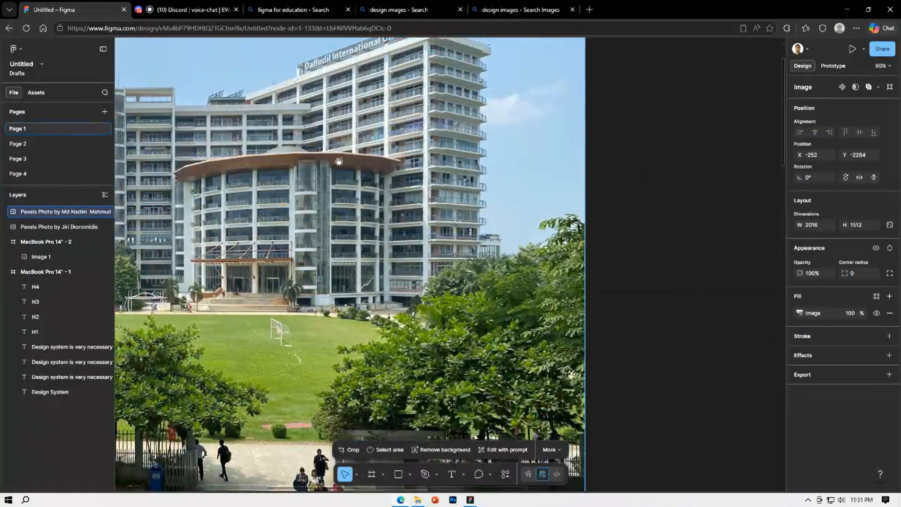
{"action": "scroll", "coordinate": [429, 299], "scroll_direction": "up", "scroll_amount": 2}
{"action": "scroll", "coordinate": [429, 299], "scroll_direction": "down", "scroll_amount": 5}
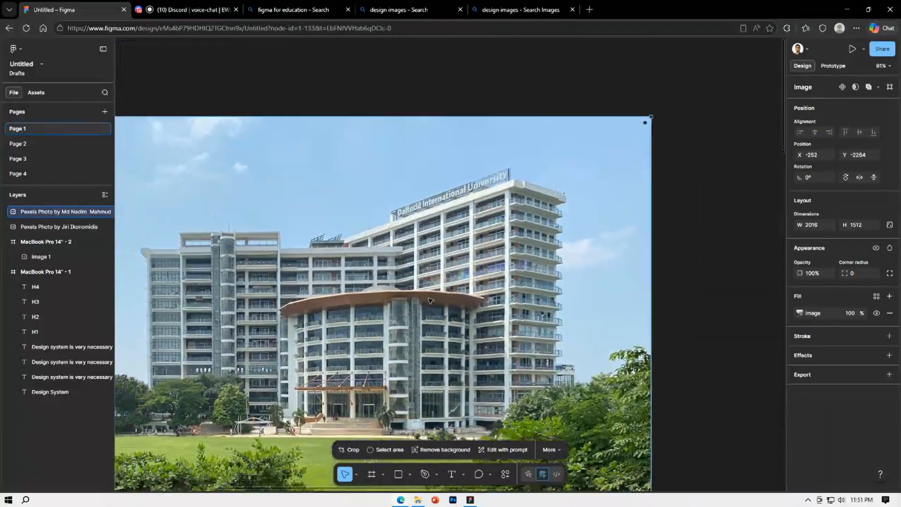
Place the university photo above the MacBook Pro 14" - 1 frame at X 0, Y -1754, narrowed to 1512 wide to match the frame
{"action": "left_click_drag", "start_coordinate": [577, 275], "coordinate": [590, 126]}
{"action": "scroll", "coordinate": [569, 180], "scroll_direction": "down", "scroll_amount": 2}
{"action": "left_click_drag", "start_coordinate": [456, 209], "coordinate": [456, 255]}
{"action": "scroll", "coordinate": [441, 244], "scroll_direction": "down", "scroll_amount": 3}
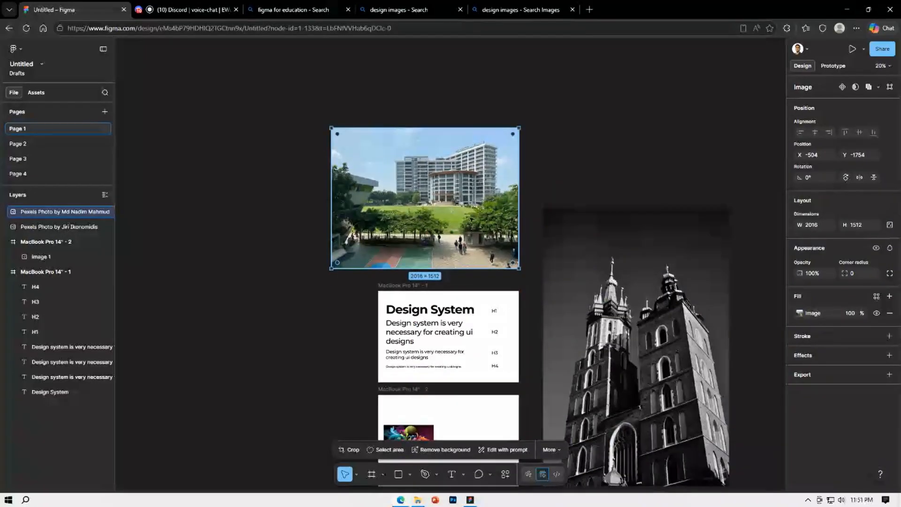
{"action": "left_click_drag", "start_coordinate": [331, 207], "coordinate": [379, 204]}
{"action": "left_click", "coordinate": [582, 113]}
{"action": "scroll", "coordinate": [554, 148], "scroll_direction": "down", "scroll_amount": 3}
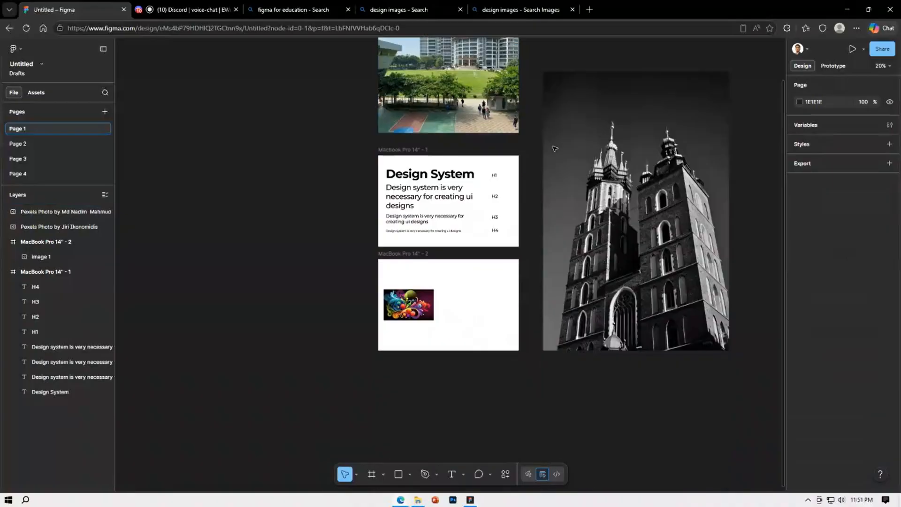
{"action": "scroll", "coordinate": [571, 184], "scroll_direction": "up", "scroll_amount": 2}
Delete the colourful swirl picture from the MacBook Pro 14" - 2 frame
{"action": "left_click", "coordinate": [477, 172]}
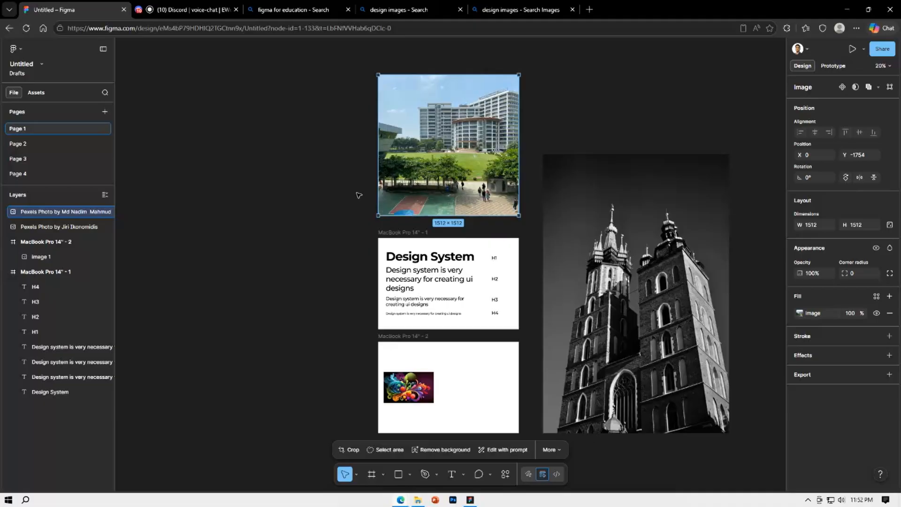
{"action": "left_click", "coordinate": [410, 391]}
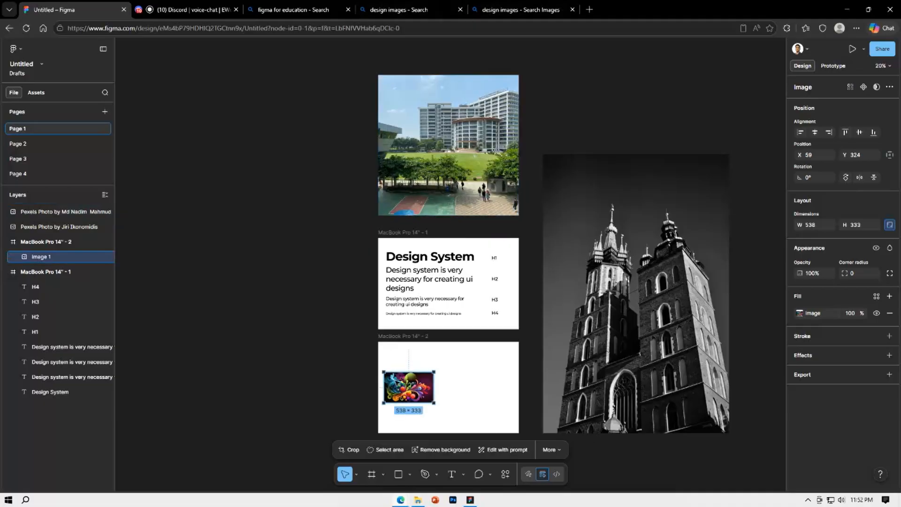
{"action": "key", "text": "Delete"}
Open plugin management from the empty canvas, search for "iconify", and run the Iconify plugin
{"action": "scroll", "coordinate": [357, 384], "scroll_direction": "down", "scroll_amount": 3}
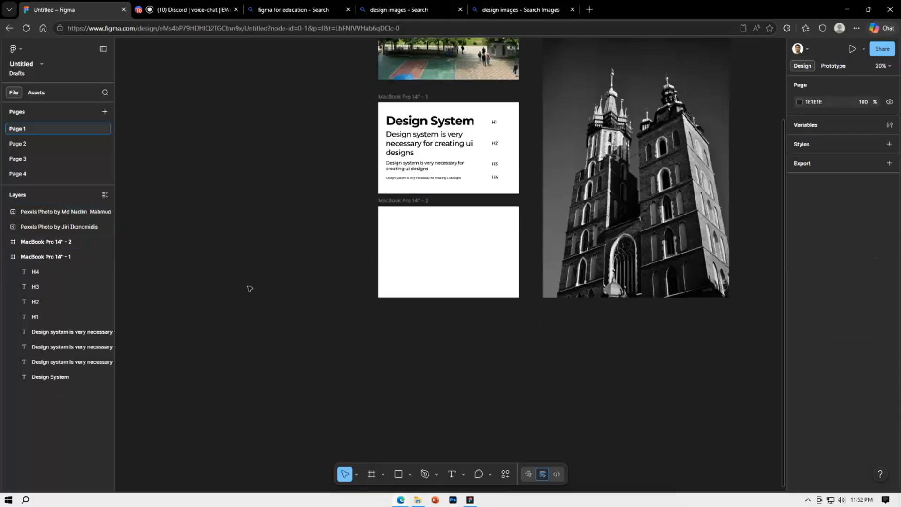
{"action": "right_click", "coordinate": [250, 289]}
{"action": "left_click", "coordinate": [246, 291]}
{"action": "right_click", "coordinate": [435, 342]}
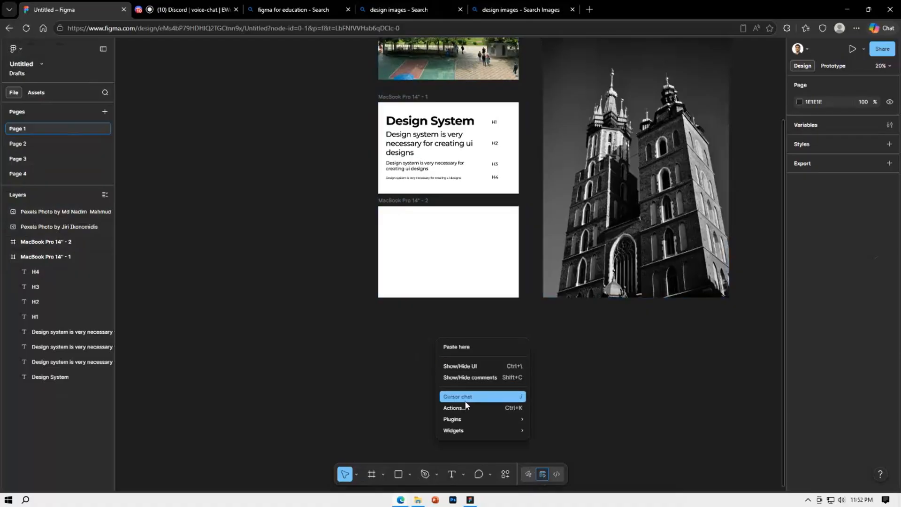
{"action": "mouse_move", "coordinate": [481, 419]}
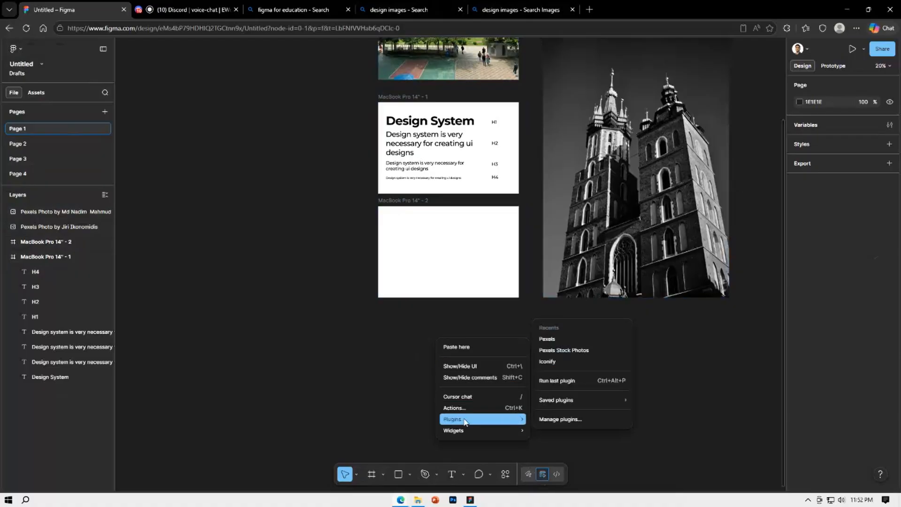
{"action": "left_click", "coordinate": [546, 419]}
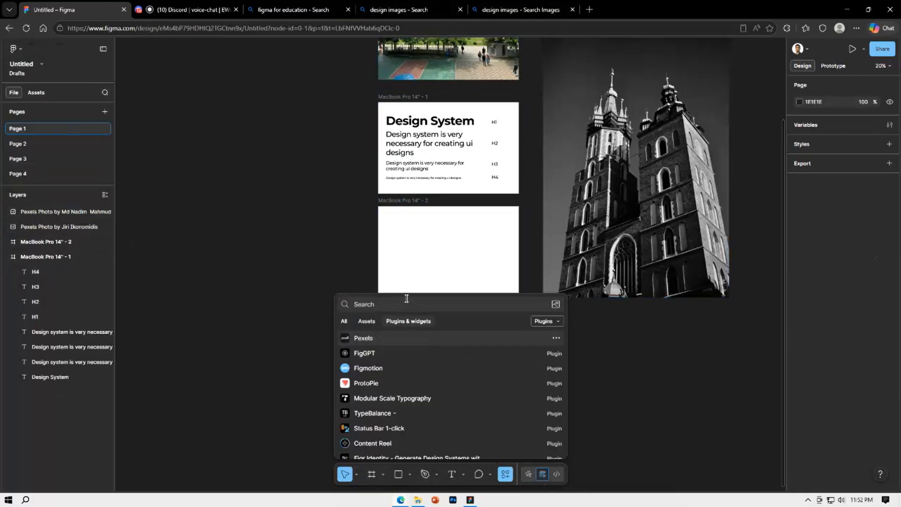
{"action": "type", "text": "iconify"}
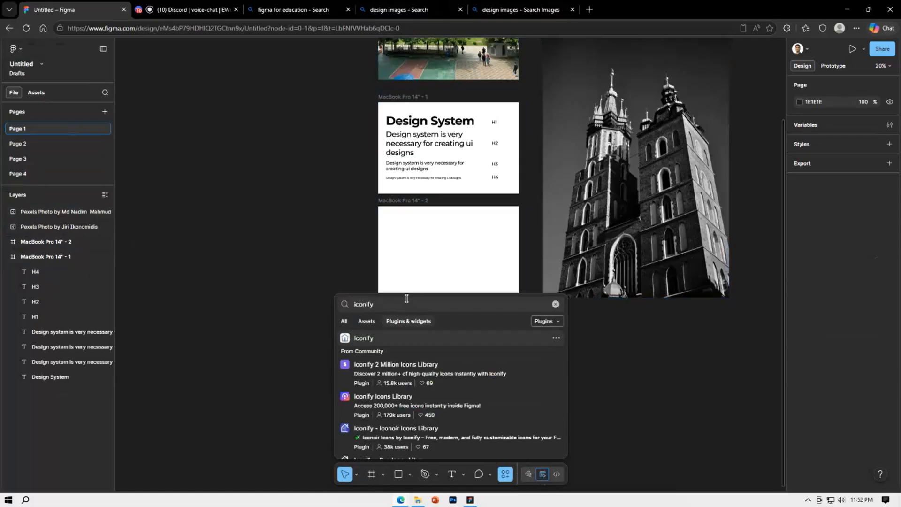
{"action": "left_click", "coordinate": [368, 339]}
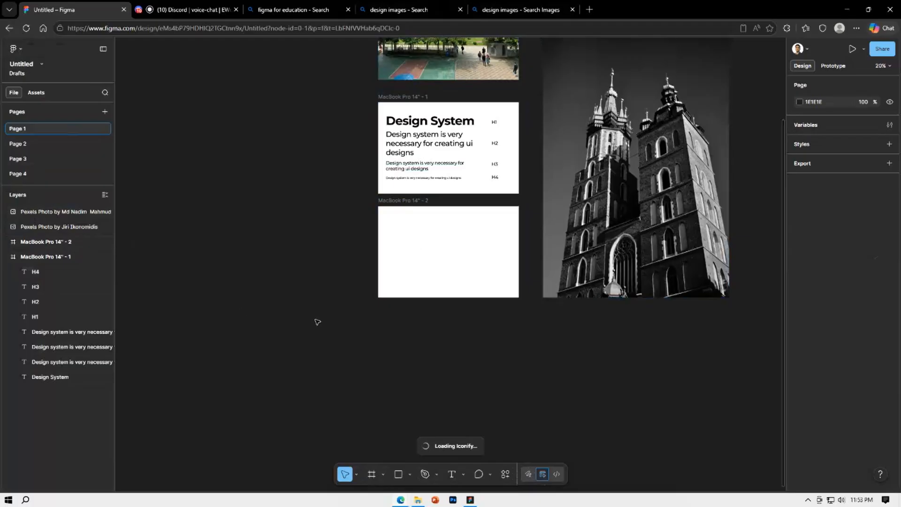
Move the Iconify window beside the frames and search its icons for "google"
{"action": "left_click_drag", "start_coordinate": [654, 111], "coordinate": [265, 101]}
{"action": "left_click", "coordinate": [213, 134]}
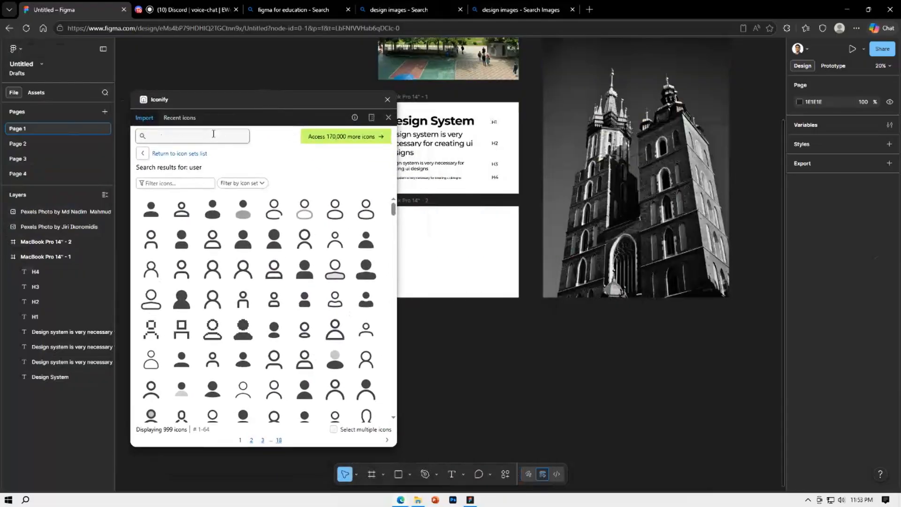
{"action": "type", "text": "google"}
{"action": "key", "text": "Return"}
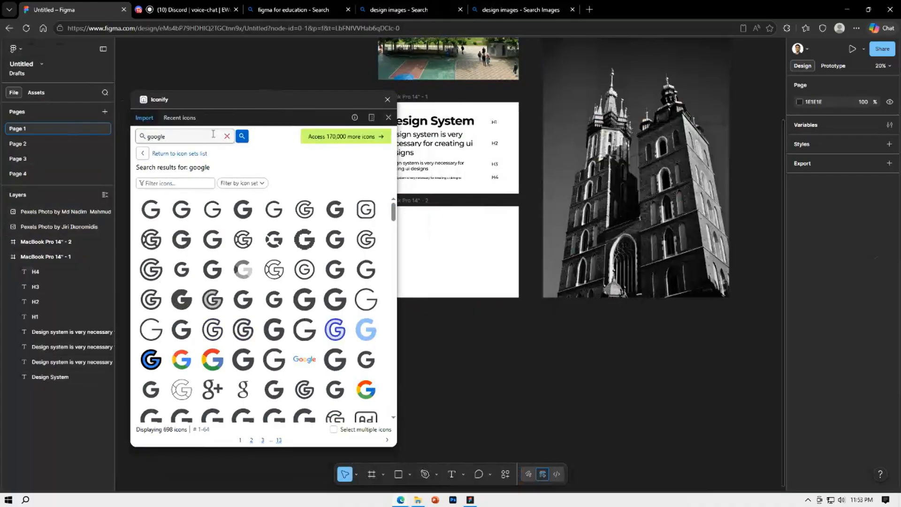
Import the multicolour Google icon from the material-icon-theme set as a component at auto size, and close Iconify
{"action": "left_click", "coordinate": [174, 368]}
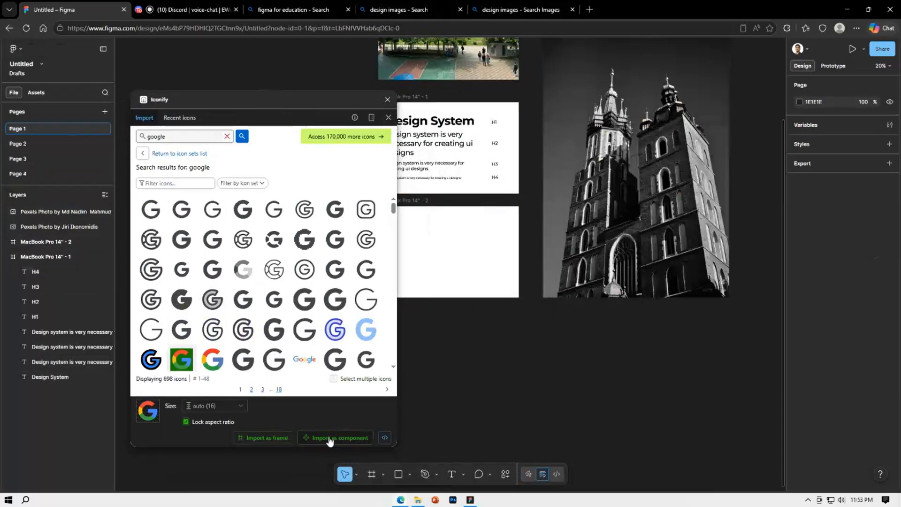
{"action": "left_click", "coordinate": [330, 439]}
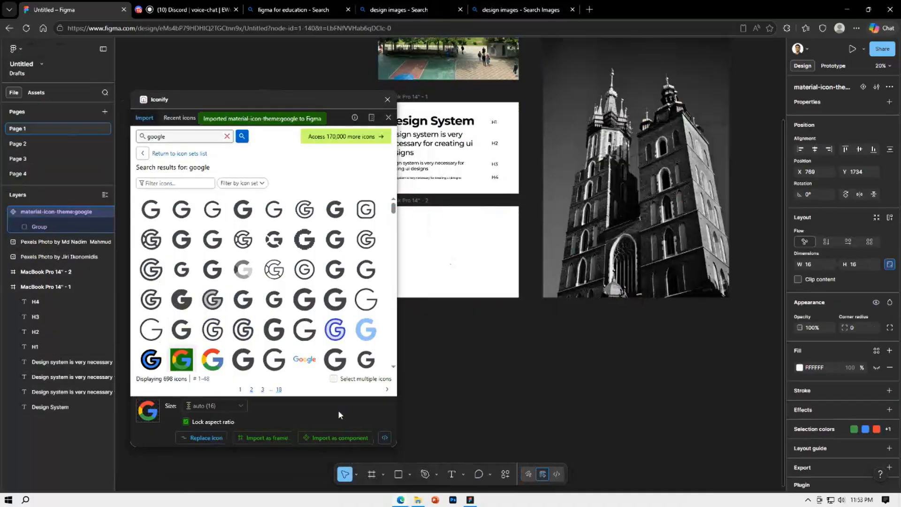
{"action": "left_click", "coordinate": [387, 100]}
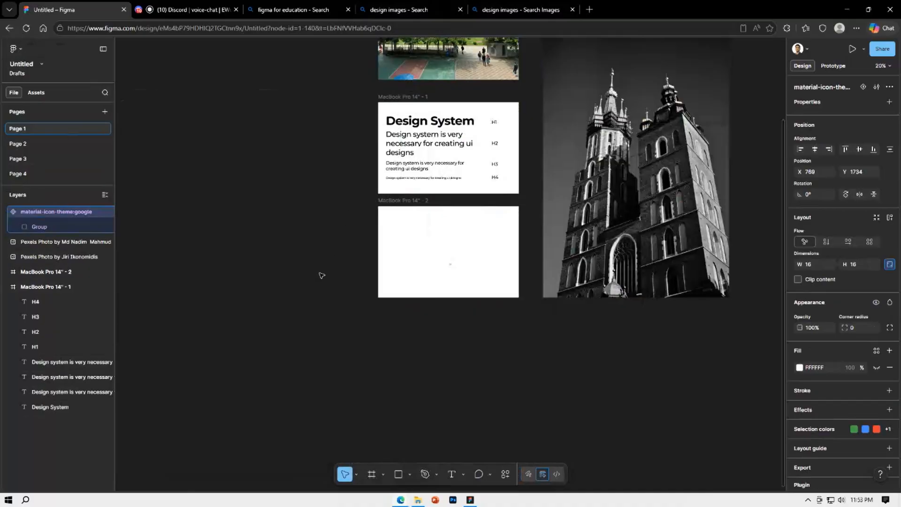
Find the imported Google icon on the MacBook Pro 14" - 2 frame and move it to about X 247, Y 1665
{"action": "scroll", "coordinate": [246, 347], "scroll_direction": "up", "scroll_amount": 1}
{"action": "scroll", "coordinate": [246, 347], "scroll_direction": "up", "scroll_amount": 5}
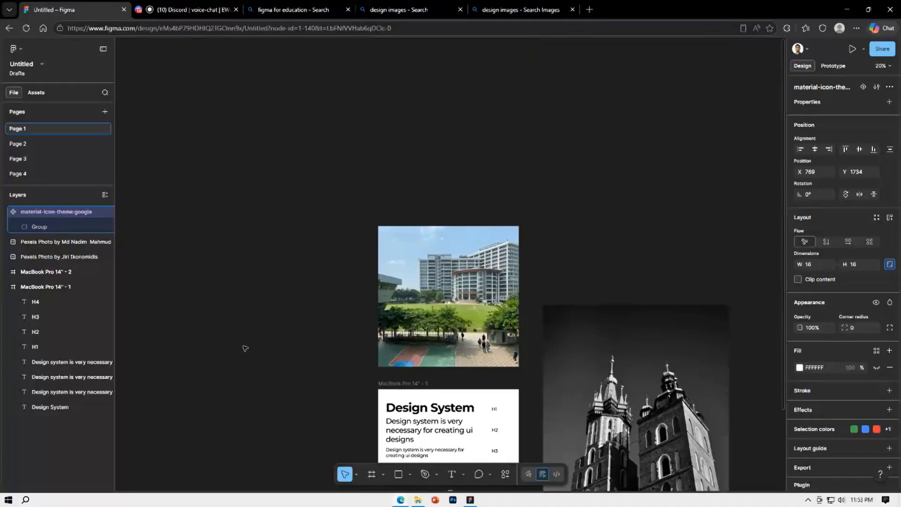
{"action": "scroll", "coordinate": [245, 347], "scroll_direction": "down", "scroll_amount": 4}
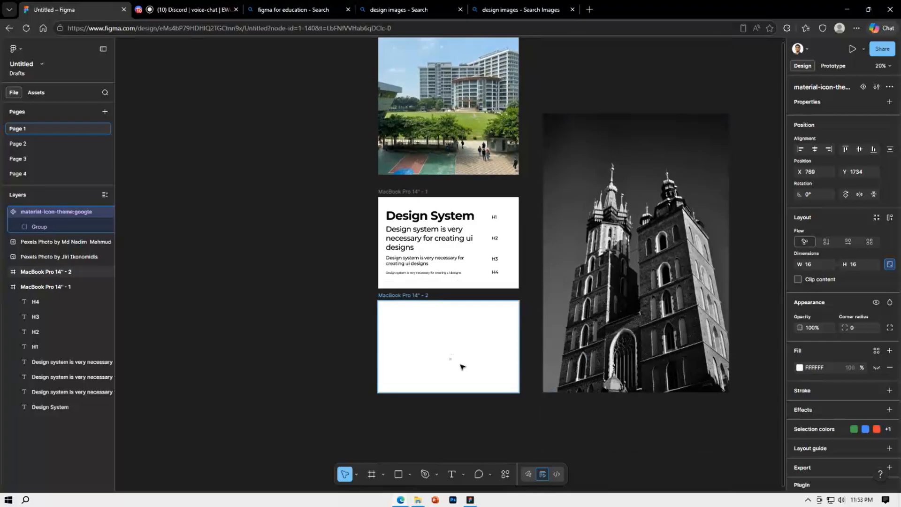
{"action": "scroll", "coordinate": [451, 360], "scroll_direction": "up", "scroll_amount": 4}
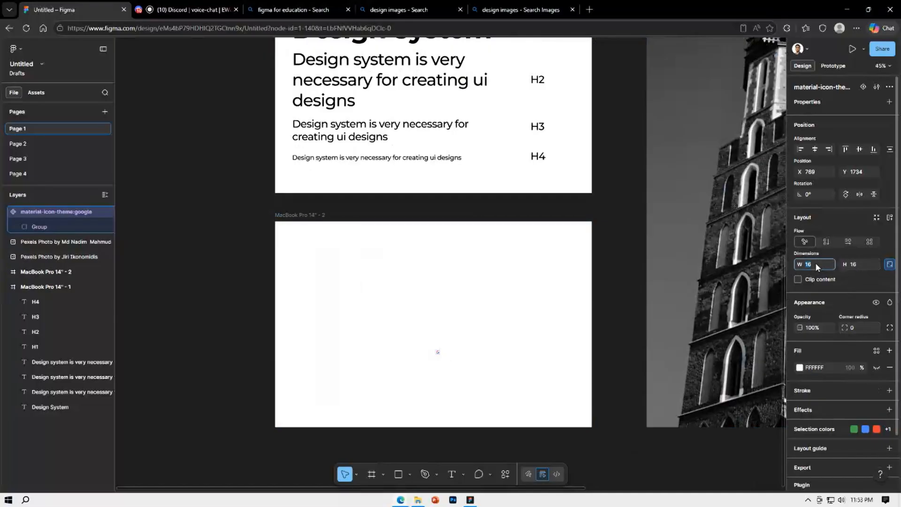
{"action": "scroll", "coordinate": [435, 349], "scroll_direction": "up", "scroll_amount": 3}
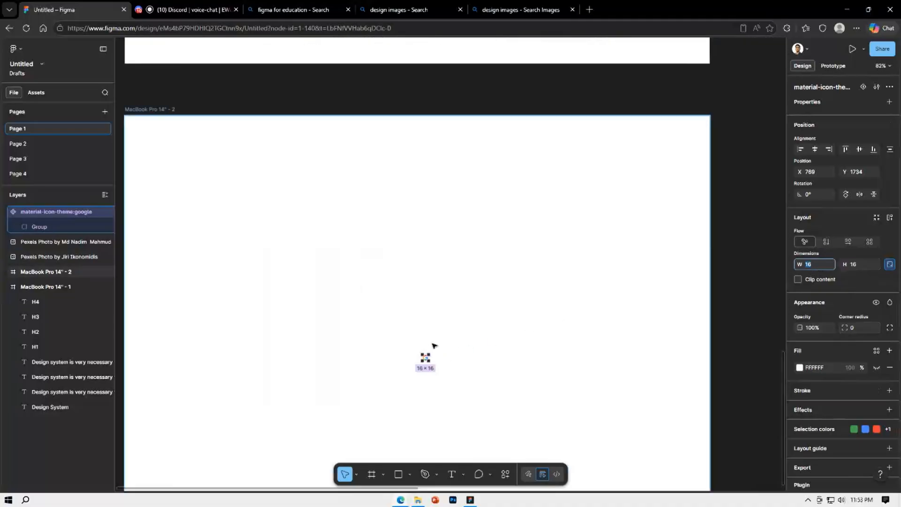
{"action": "left_click_drag", "start_coordinate": [425, 358], "coordinate": [225, 333]}
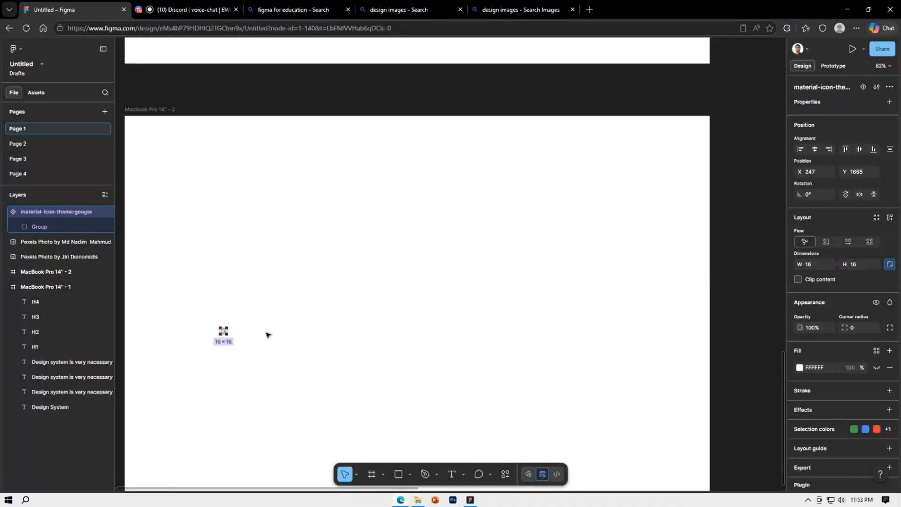
{"action": "left_click_drag", "start_coordinate": [308, 334], "coordinate": [479, 339]}
{"action": "left_click", "coordinate": [469, 340]}
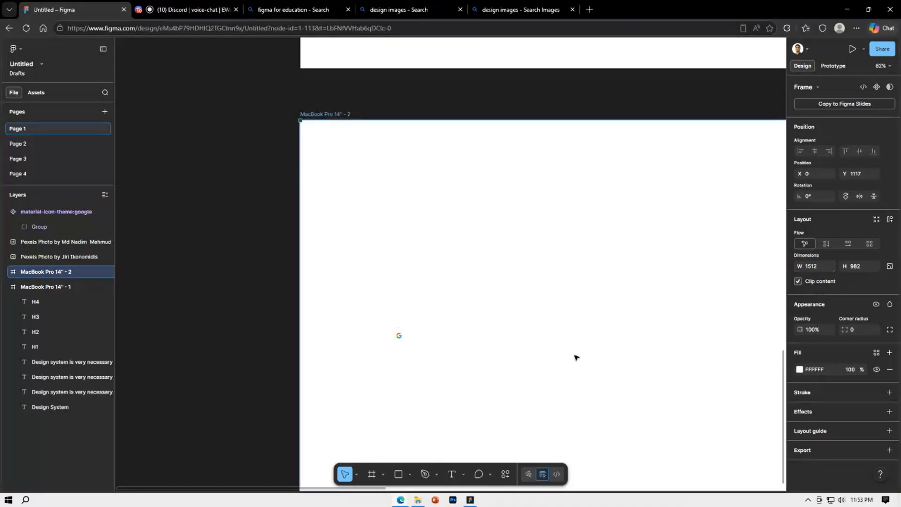
Resize the Google icon to 32 × 32 with its proportions locked
{"action": "left_click", "coordinate": [399, 334]}
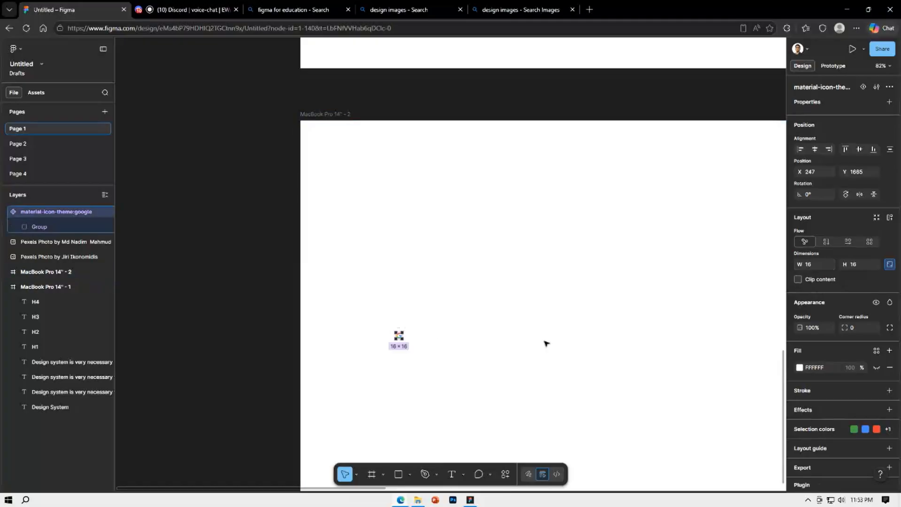
{"action": "left_click", "coordinate": [825, 263]}
{"action": "type", "text": "32"}
{"action": "key", "text": "Return"}
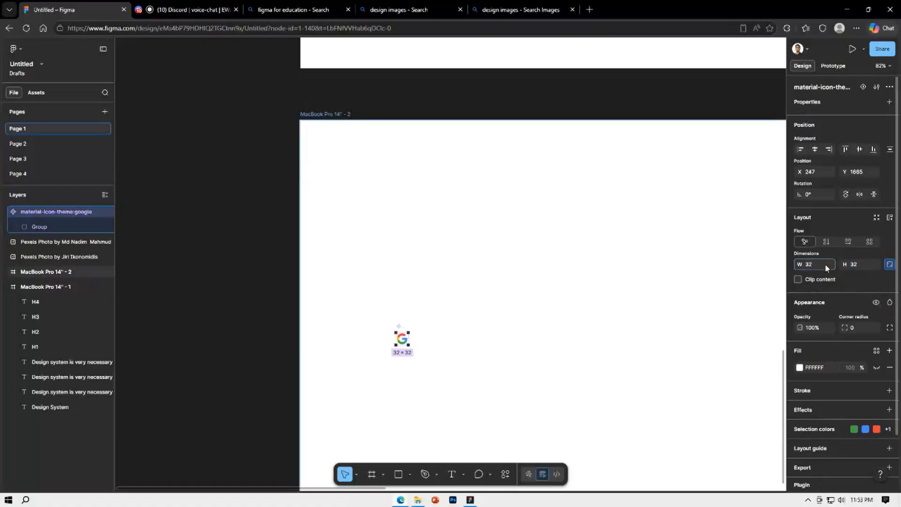
{"action": "left_click", "coordinate": [486, 345]}
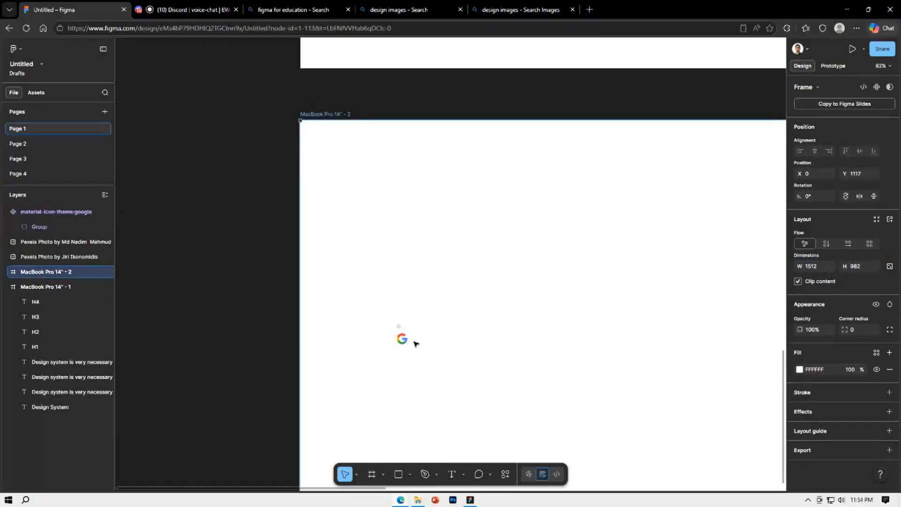
Duplicate the 32 × 32 Google icon to its right and resize the copy to 63 × 63
{"action": "left_click_drag", "start_coordinate": [402, 338], "coordinate": [433, 341]}
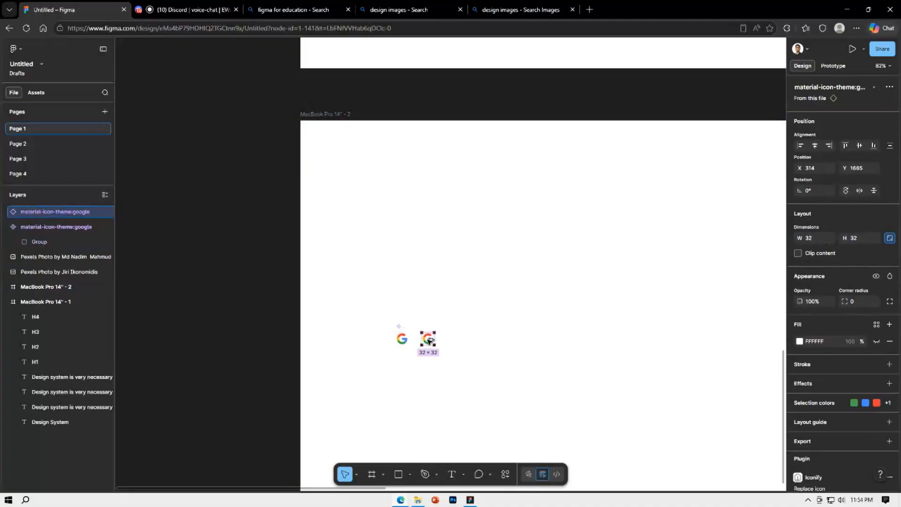
{"action": "left_click", "coordinate": [862, 238]}
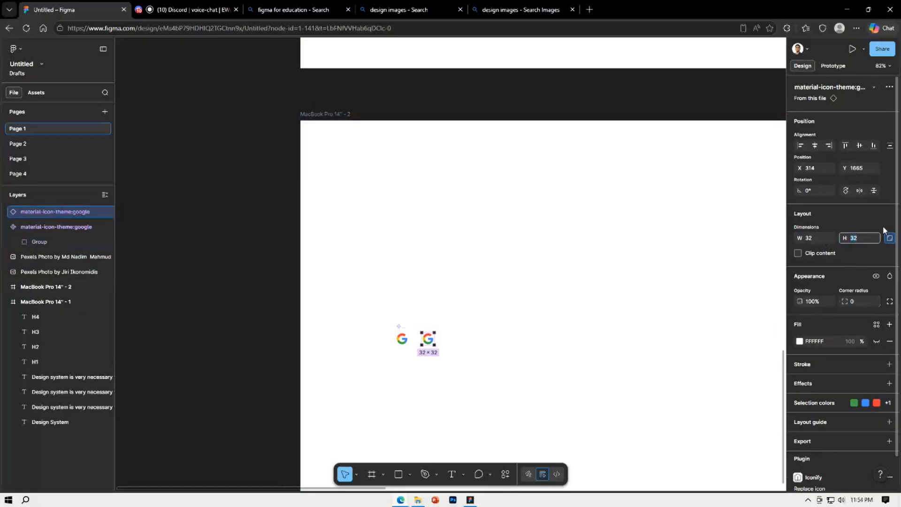
{"action": "type", "text": "63"}
{"action": "key", "text": "Return"}
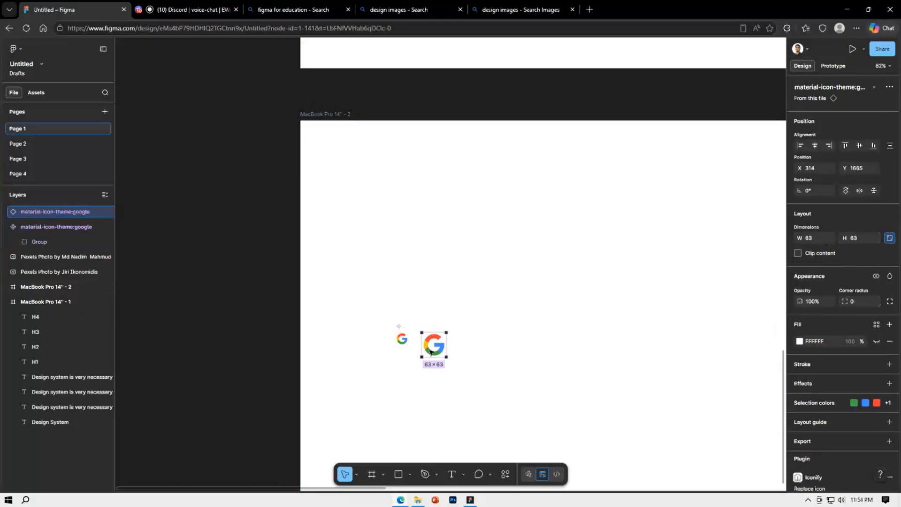
Move the 63 × 63 Google icon to about X 306, Y 1634 and delete the extra copy beside it
{"action": "left_click_drag", "start_coordinate": [431, 351], "coordinate": [477, 339]}
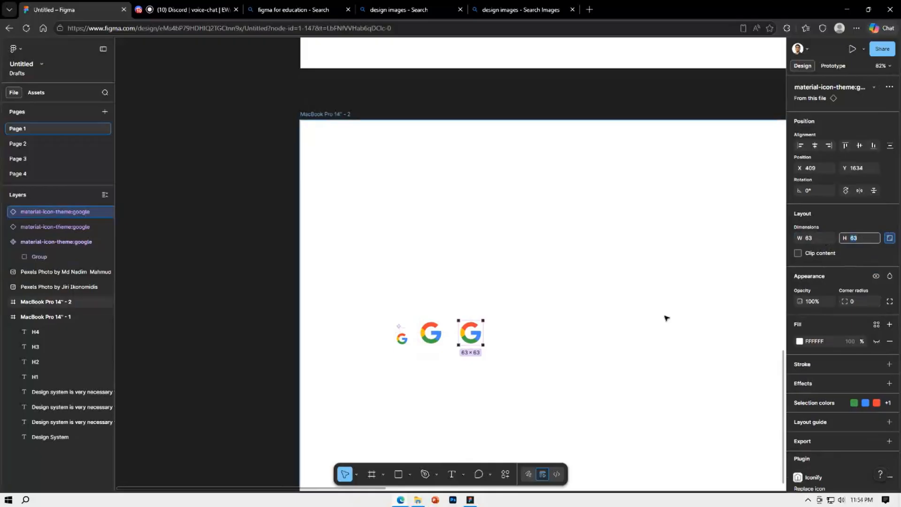
{"action": "key", "text": "BackSpace"}
{"action": "left_click", "coordinate": [615, 341]}
{"action": "left_click", "coordinate": [477, 331]}
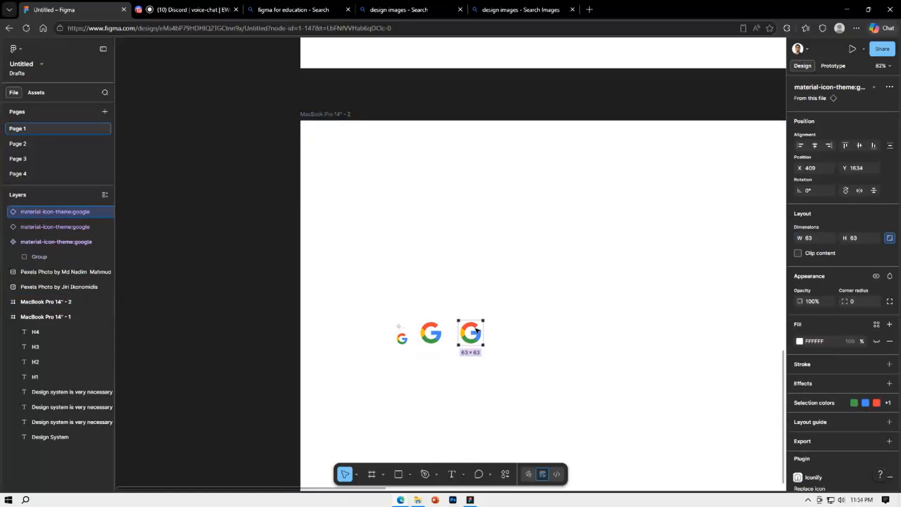
{"action": "key", "text": "Delete"}
Resize the second Google icon to 64 × 64 and add a 128 × 128 copy to its right
{"action": "key", "text": "Tab"}
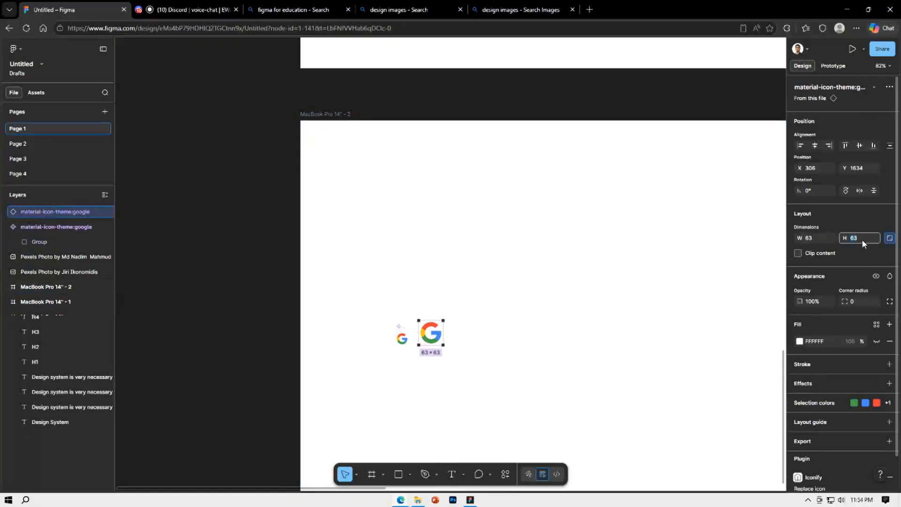
{"action": "key", "text": "Return"}
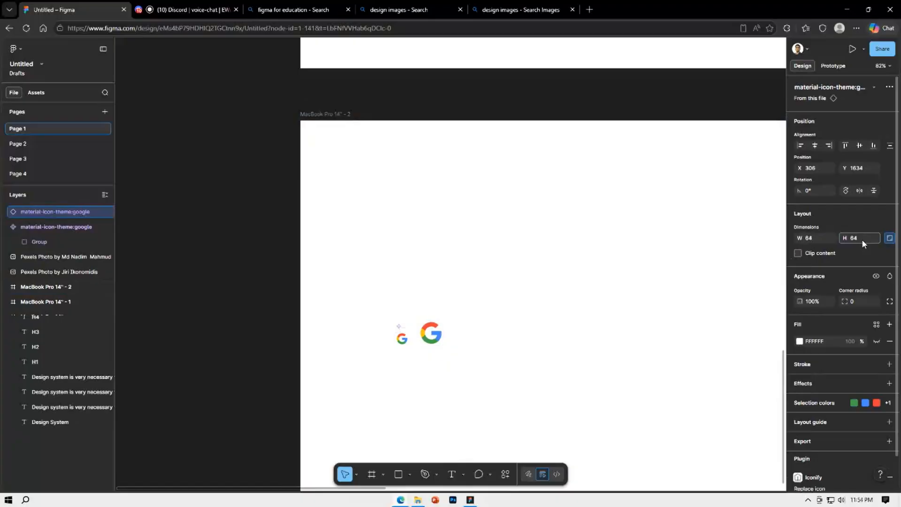
{"action": "left_click_drag", "start_coordinate": [438, 334], "coordinate": [478, 333], "text": "alt"}
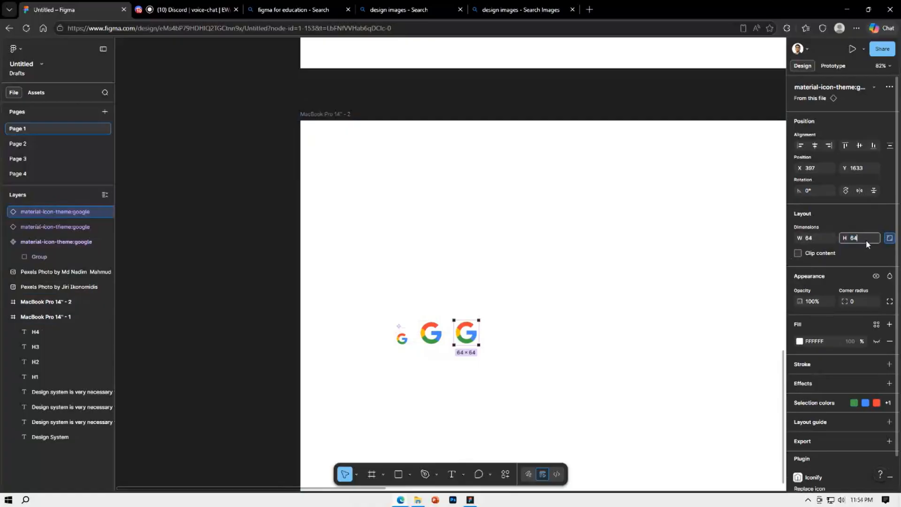
{"action": "type", "text": "128"}
{"action": "key", "text": "Return"}
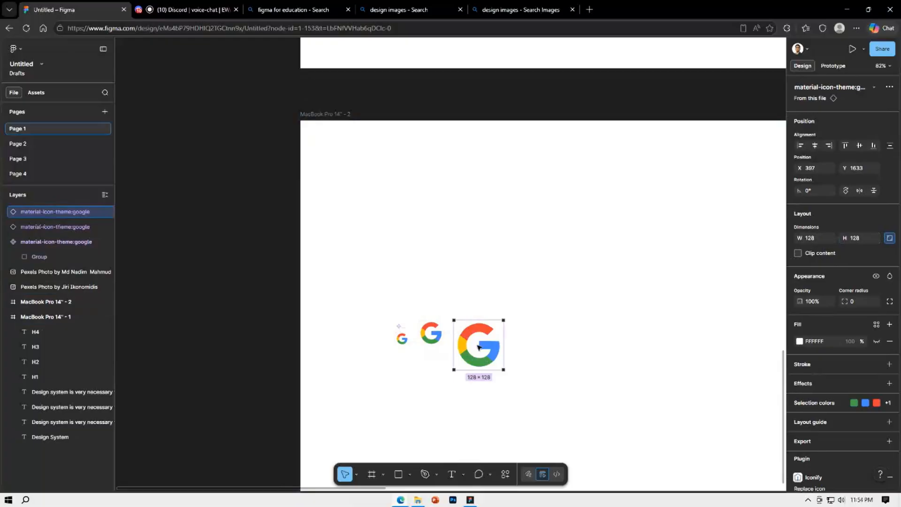
Duplicate the 128 × 128 icon to its right, doubled to 256 × 256 and placed at about X 564, Y 1480
{"action": "left_click_drag", "start_coordinate": [480, 329], "coordinate": [563, 329]}
{"action": "left_click", "coordinate": [574, 361]}
{"action": "left_click", "coordinate": [490, 330]}
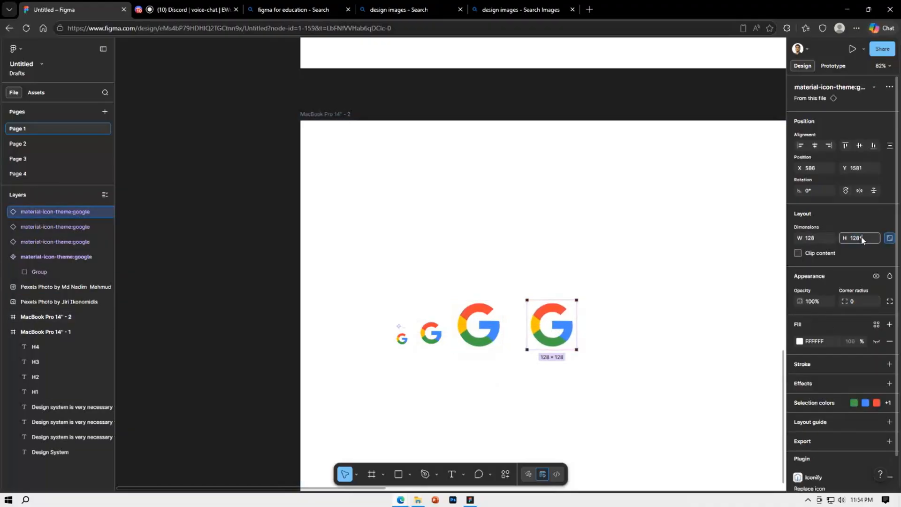
{"action": "type", "text": "/2"}
{"action": "key", "text": "Return"}
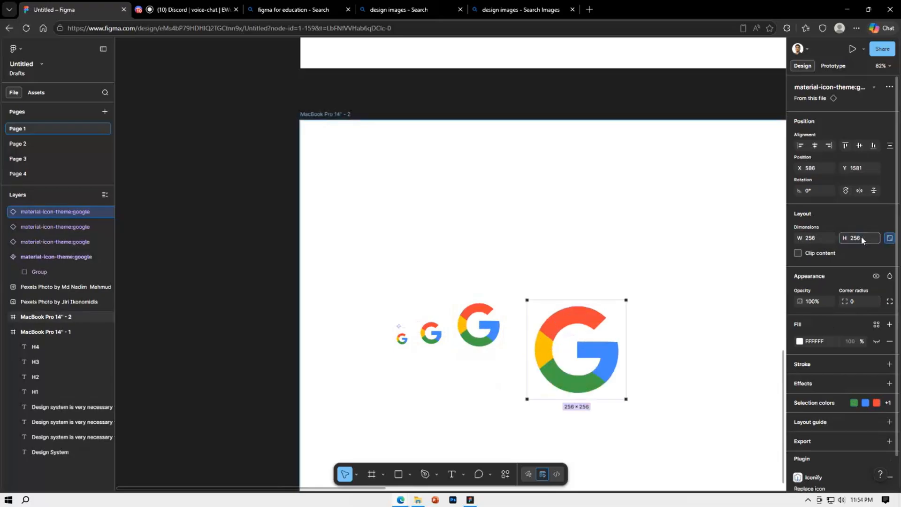
{"action": "left_click_drag", "start_coordinate": [561, 356], "coordinate": [553, 317]}
Duplicate the 256 × 256 Google icon three times, stepping up and to the right with a repeated offset
{"action": "key", "text": "ctrl+d"}
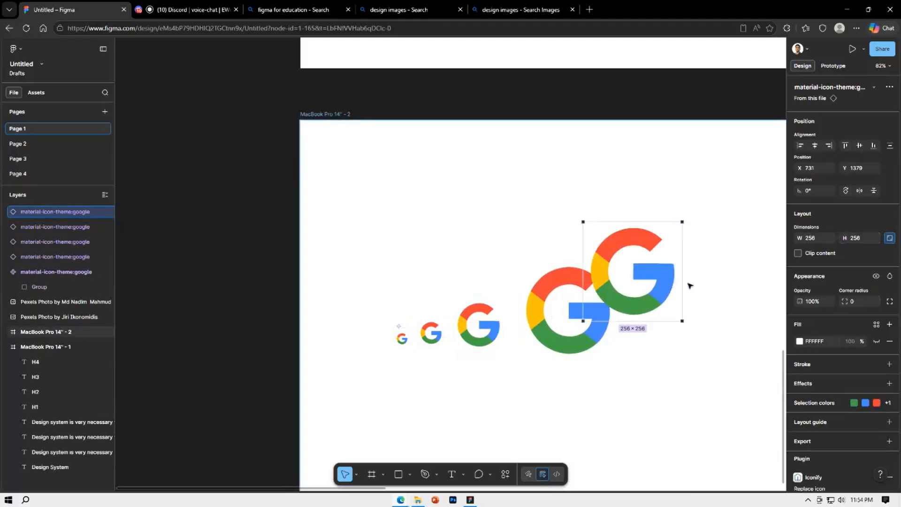
{"action": "key", "text": "ctrl+d"}
{"action": "key", "text": "ctrl+d"}
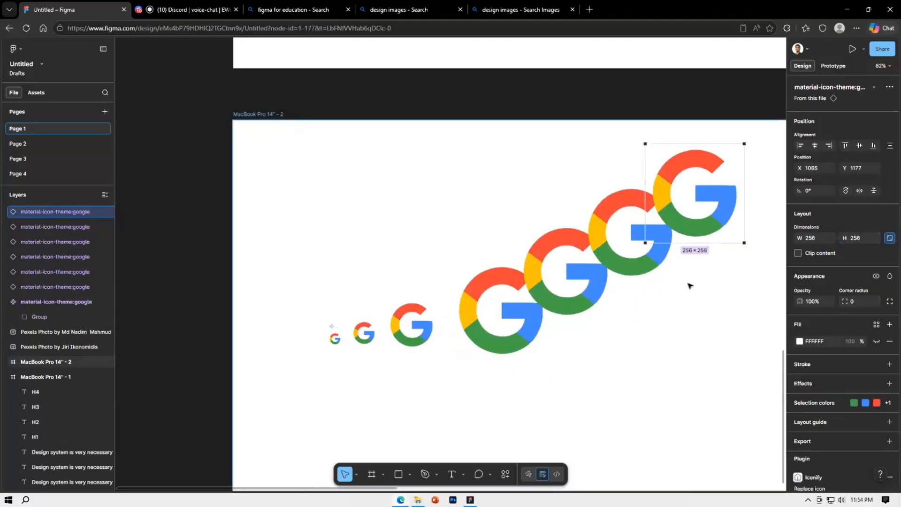
Delete the three extra 256 × 256 Google icon copies, keeping one icon of each size
{"action": "left_click", "coordinate": [568, 287]}
{"action": "key", "text": "Delete"}
{"action": "left_click", "coordinate": [594, 268]}
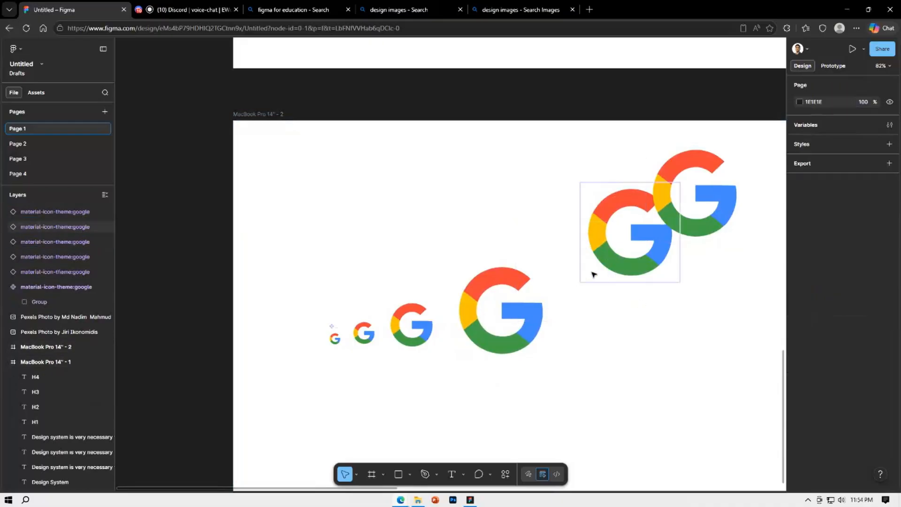
{"action": "key", "text": "Delete"}
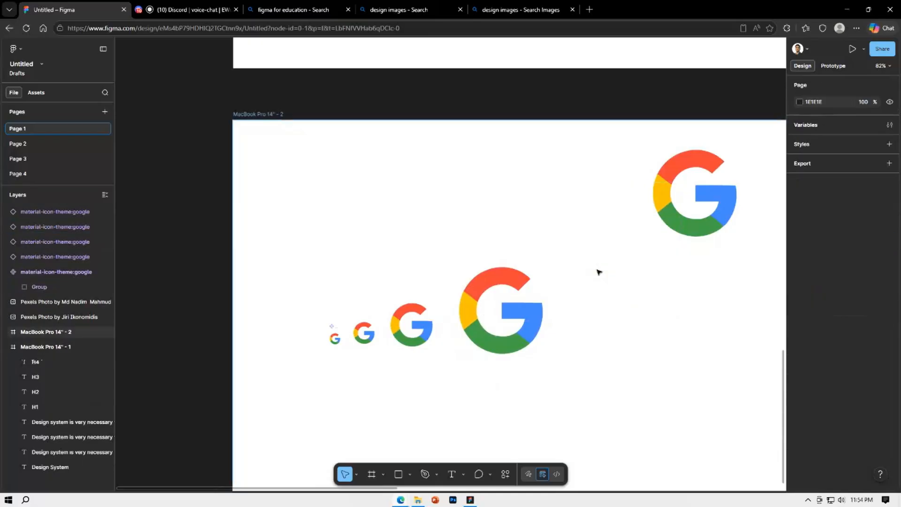
{"action": "left_click", "coordinate": [665, 193]}
{"action": "key", "text": "Delete"}
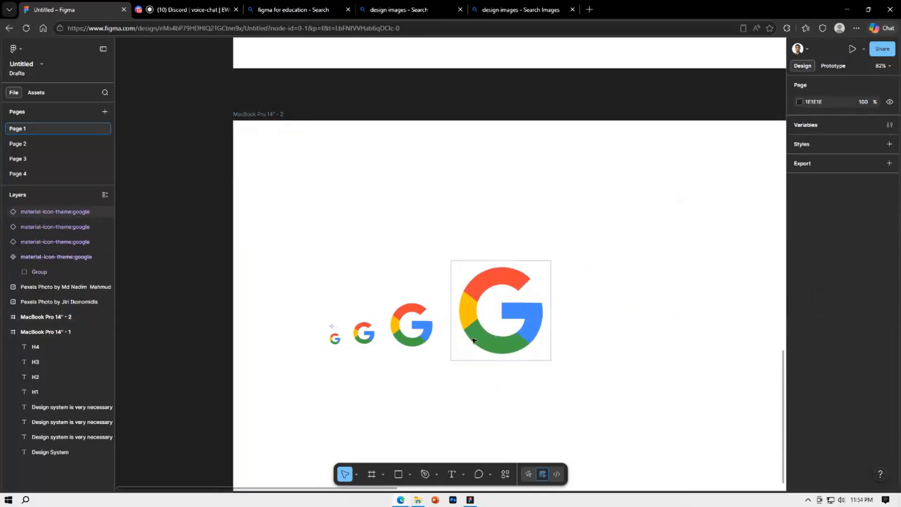
Move the 64 × 64 Google icon down to about Y 1645
{"action": "left_click", "coordinate": [364, 339]}
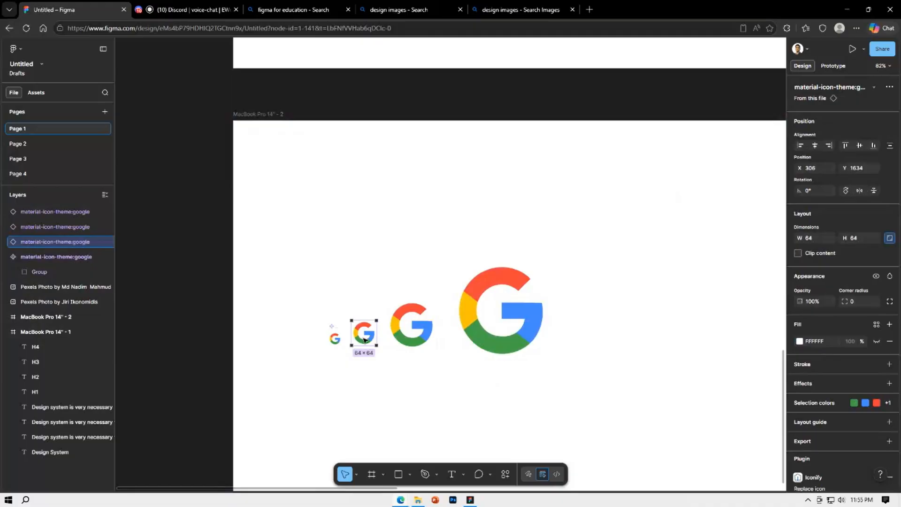
{"action": "left_click_drag", "start_coordinate": [364, 338], "coordinate": [365, 342]}
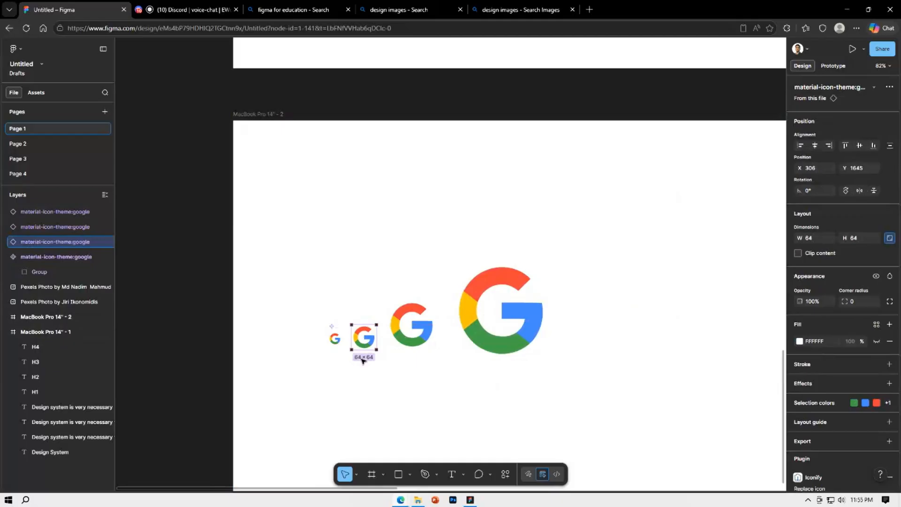
Duplicate the 256 × 256 Google icon twice in place and spread the three icons apart on the frame
{"action": "scroll", "coordinate": [359, 371], "scroll_direction": "down", "scroll_amount": 4}
{"action": "left_click", "coordinate": [486, 240]}
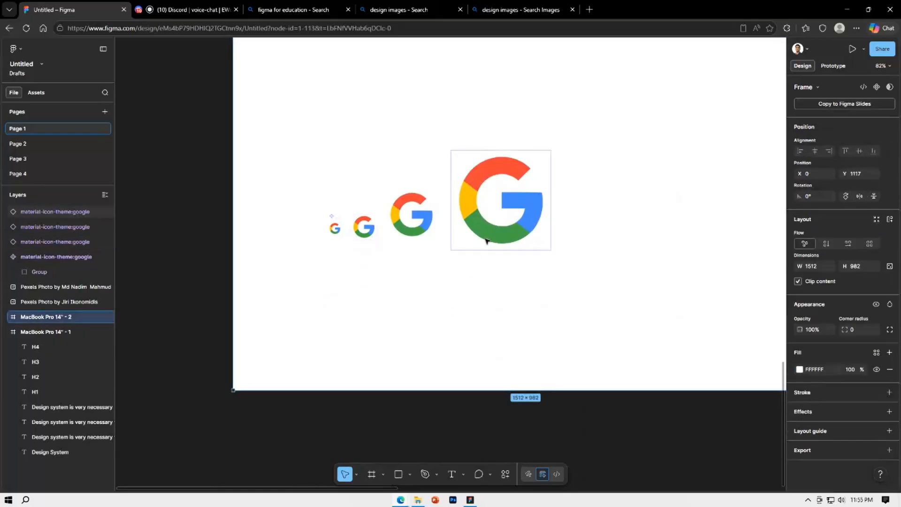
{"action": "key", "text": "ctrl+d"}
{"action": "key", "text": "ctrl+d"}
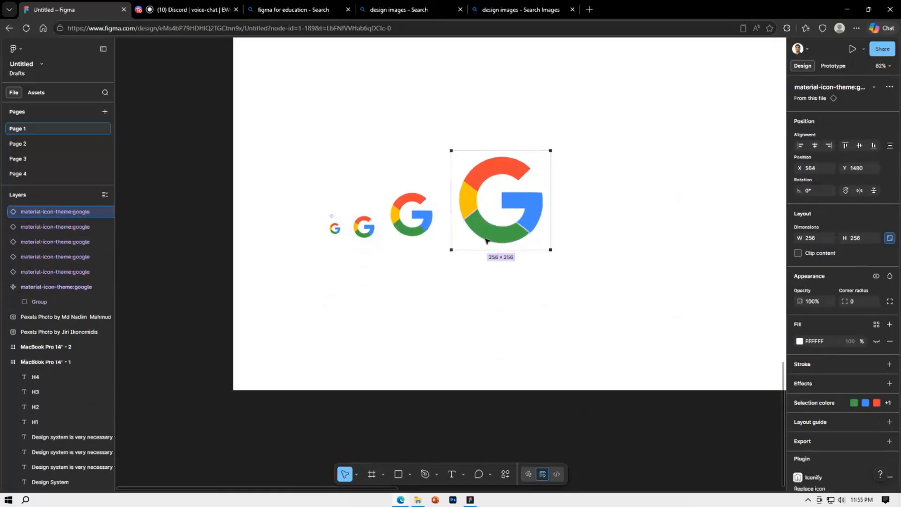
{"action": "left_click_drag", "start_coordinate": [499, 220], "coordinate": [444, 299]}
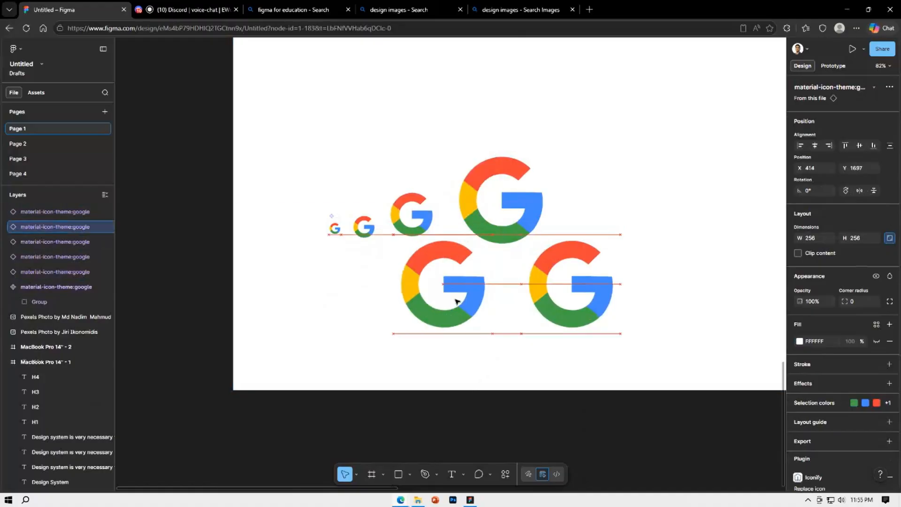
{"action": "left_click_drag", "start_coordinate": [530, 180], "coordinate": [576, 112]}
{"action": "left_click", "coordinate": [473, 322]}
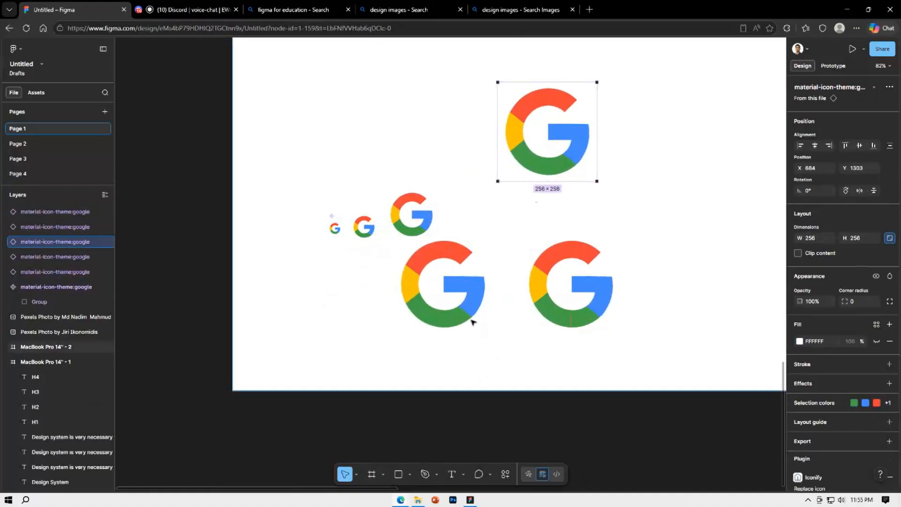
Undo the moves and duplications of the 256 × 256 Google icon
{"action": "key", "text": "ctrl+z"}
{"action": "key", "text": "ctrl+z"}
{"action": "key", "text": "ctrl+z"}
{"action": "key", "text": "ctrl+z"}
{"action": "key", "text": "ctrl+z"}
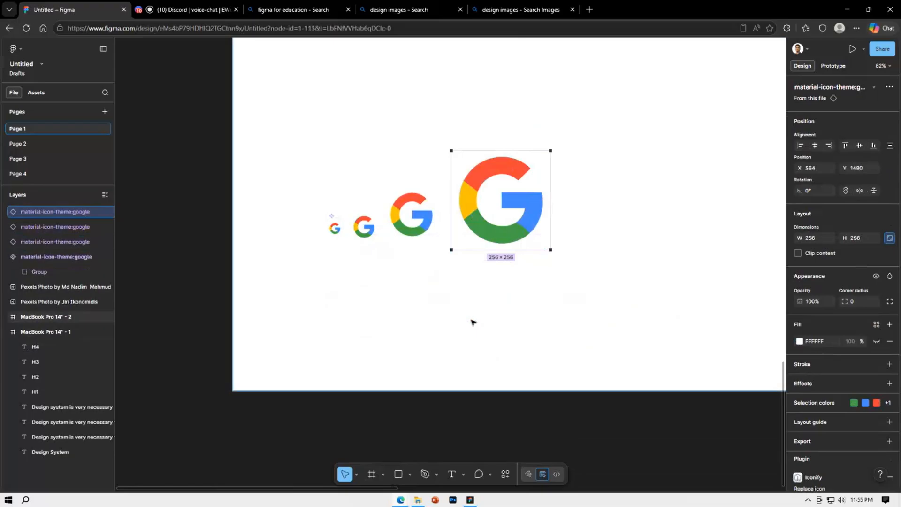
{"action": "left_click_drag", "start_coordinate": [492, 196], "coordinate": [543, 186]}
{"action": "key", "text": "ctrl+z"}
{"action": "left_click_drag", "start_coordinate": [609, 276], "coordinate": [362, 157]}
{"action": "key", "text": "ctrl+z"}
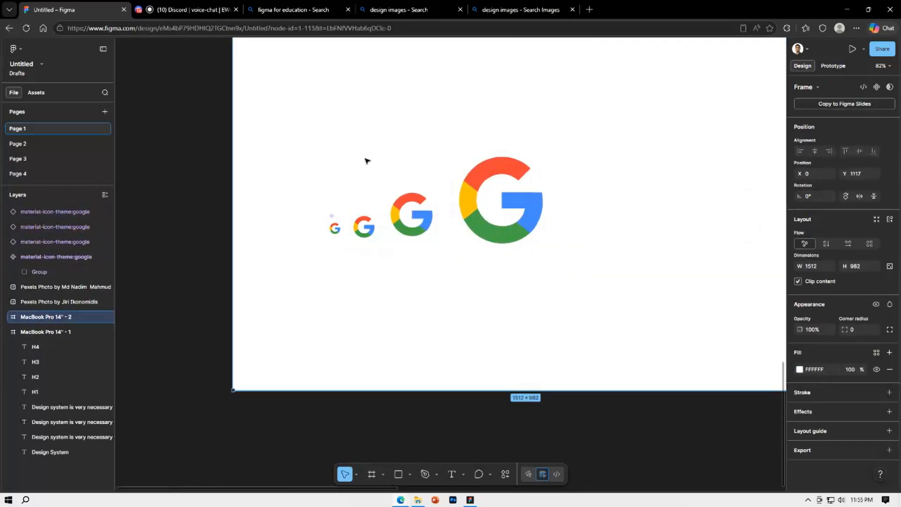
Select all four Google icons and nest their layers inside the MacBook Pro 14" - 2 frame
{"action": "left_click", "coordinate": [336, 228]}
{"action": "left_click", "coordinate": [365, 228], "text": "shift"}
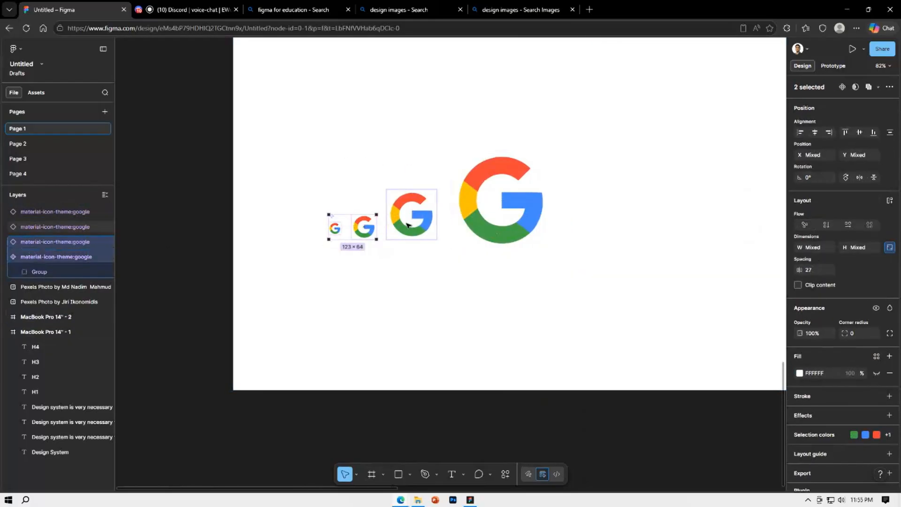
{"action": "left_click", "coordinate": [411, 225], "text": "shift"}
{"action": "left_click", "coordinate": [492, 221], "text": "shift"}
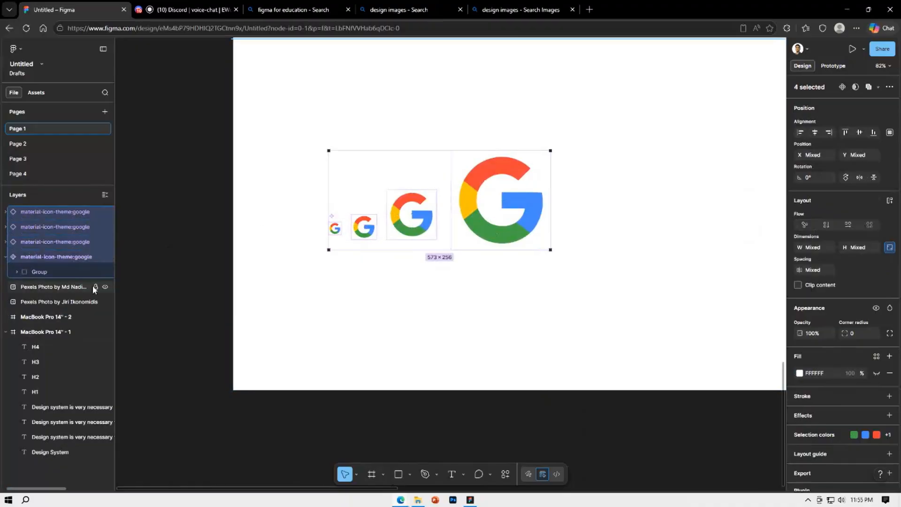
{"action": "scroll", "coordinate": [314, 146], "scroll_direction": "down", "scroll_amount": 2}
{"action": "scroll", "coordinate": [302, 139], "scroll_direction": "up", "scroll_amount": 2}
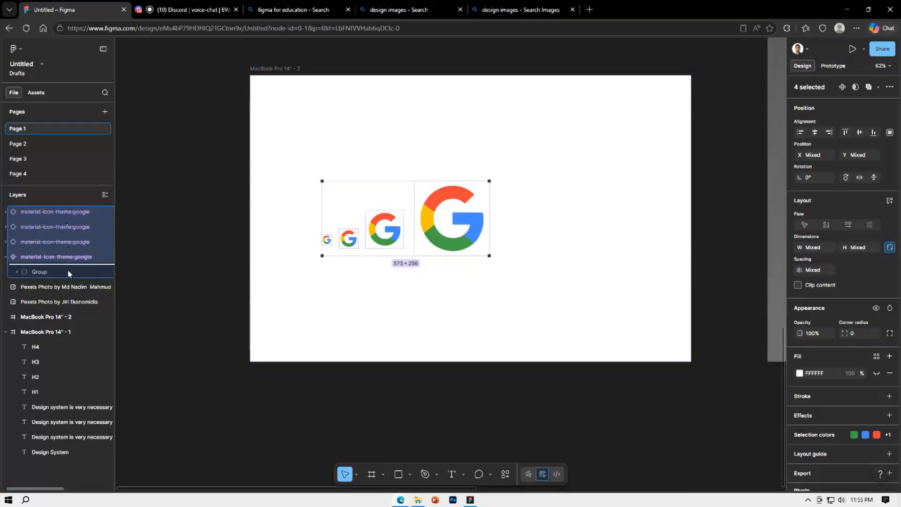
{"action": "left_click_drag", "start_coordinate": [64, 319], "coordinate": [63, 318]}
{"action": "double_click", "coordinate": [63, 319]}
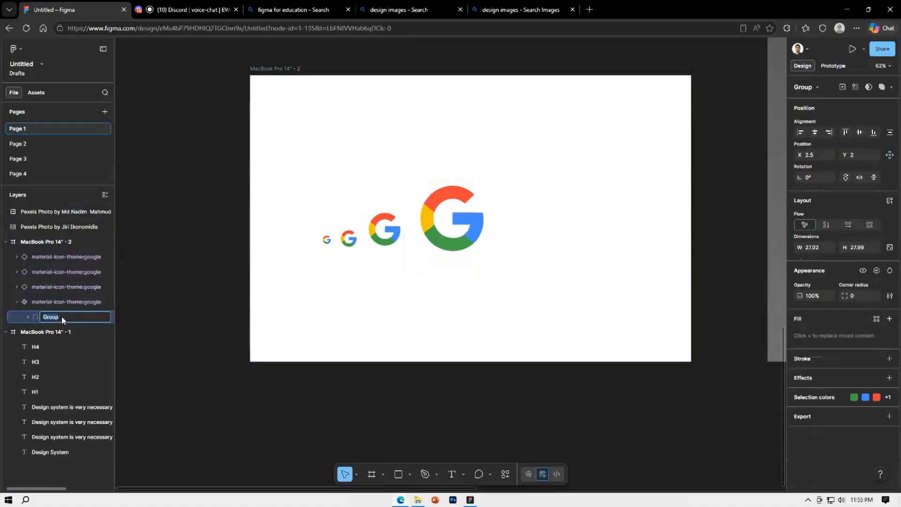
Undo the last layer changes made to the Google icons
{"action": "left_click", "coordinate": [190, 276]}
{"action": "left_click", "coordinate": [78, 316]}
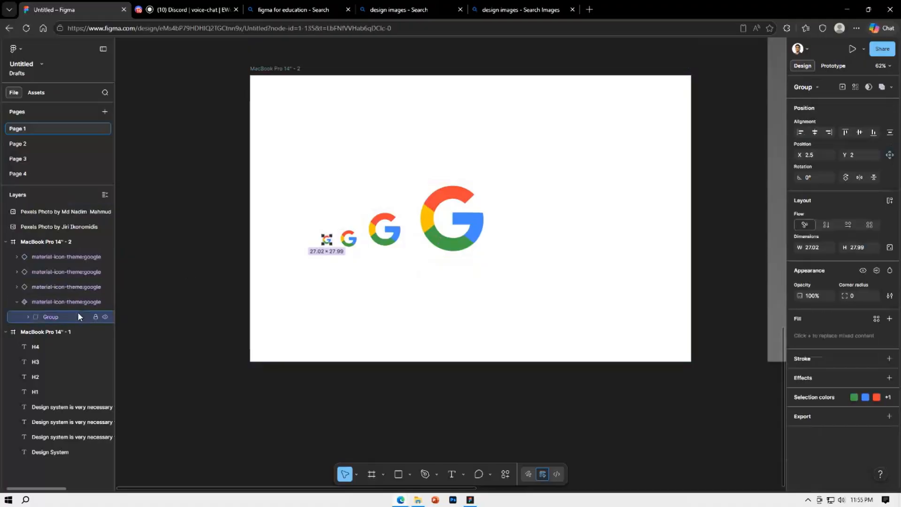
{"action": "key", "text": "ctrl+z"}
{"action": "key", "text": "ctrl+z"}
{"action": "key", "text": "ctrl+z"}
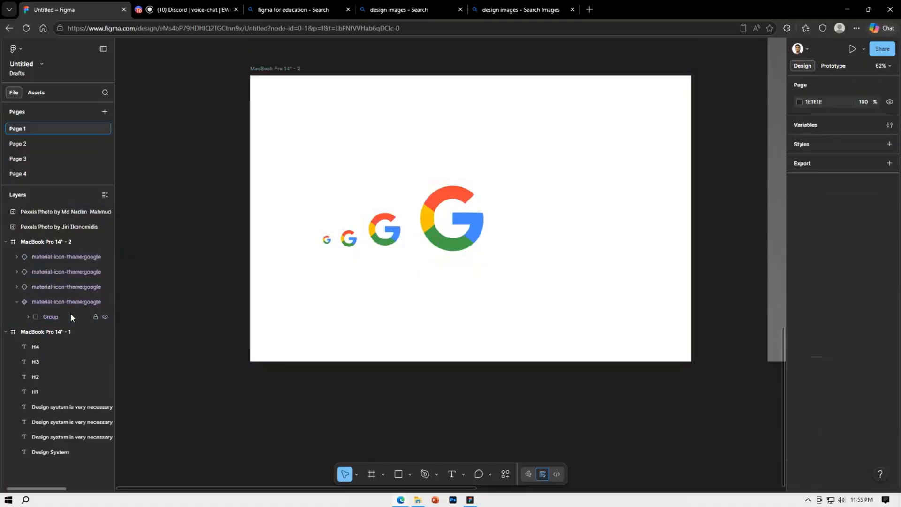
{"action": "key", "text": "ctrl+z"}
{"action": "key", "text": "ctrl+z"}
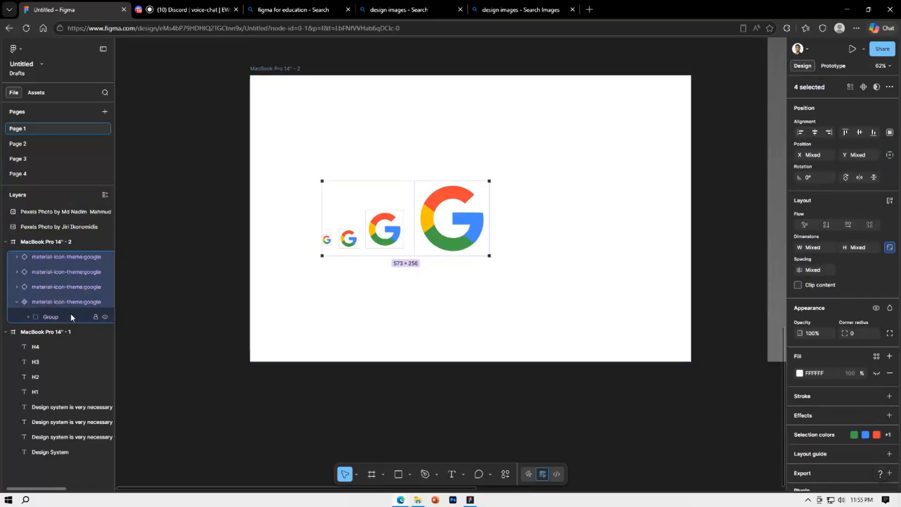
Nest the four Google icon layers in the MacBook Pro 14" - 2 frame again and collapse the main component's layer
{"action": "left_click_drag", "start_coordinate": [55, 238], "coordinate": [63, 317]}
{"action": "left_click", "coordinate": [235, 275]}
{"action": "left_click", "coordinate": [330, 239]}
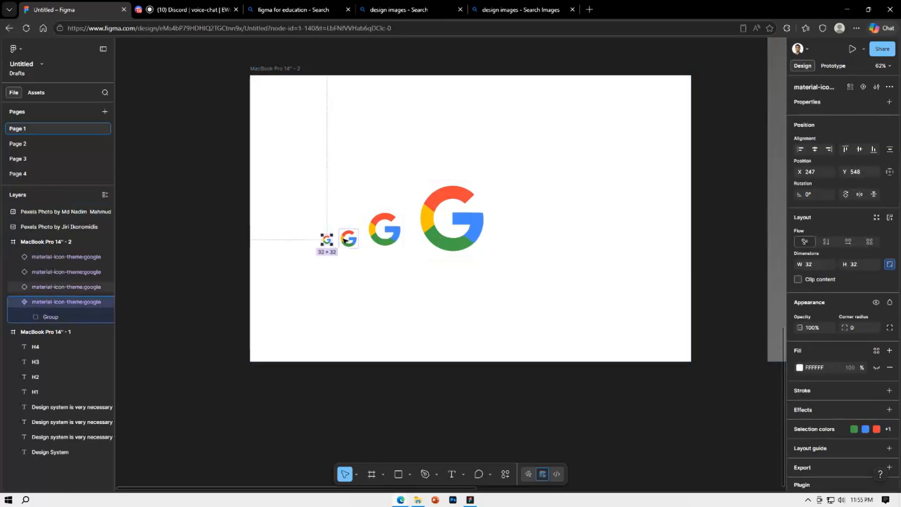
{"action": "left_click", "coordinate": [38, 315]}
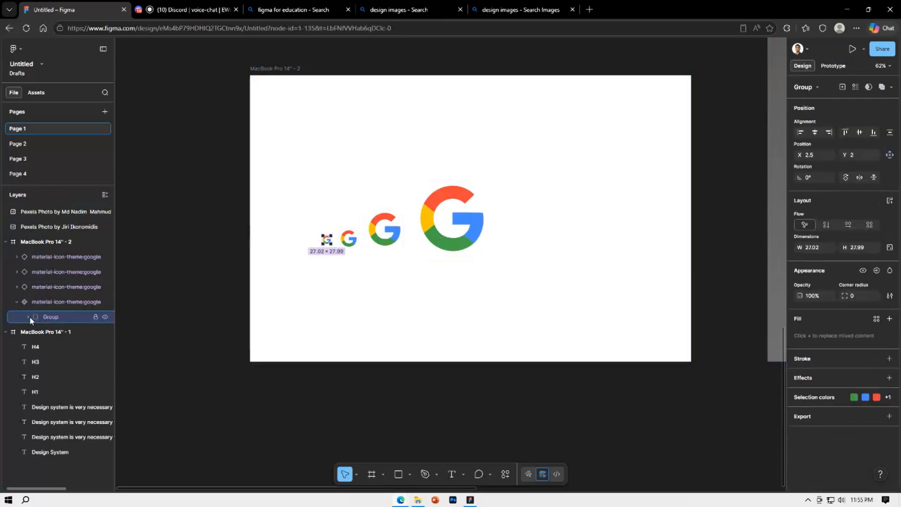
{"action": "left_click", "coordinate": [18, 302]}
{"action": "left_click", "coordinate": [176, 268]}
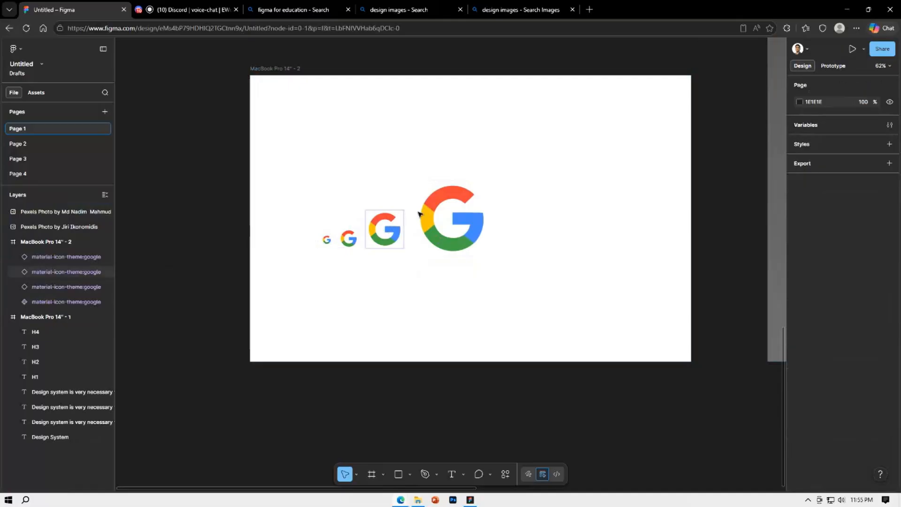
Select the four Google icons on the frame and align them along their bottom edges
{"action": "left_click_drag", "start_coordinate": [545, 278], "coordinate": [310, 172]}
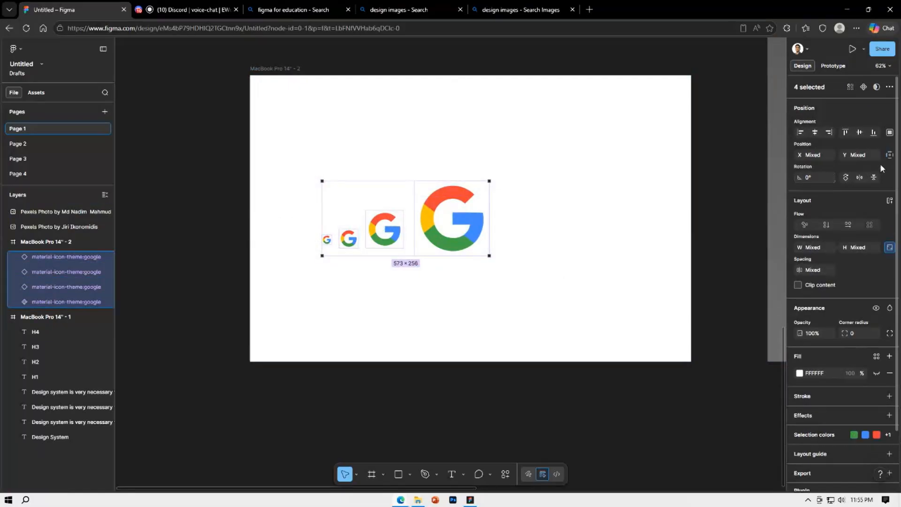
{"action": "left_click", "coordinate": [874, 133]}
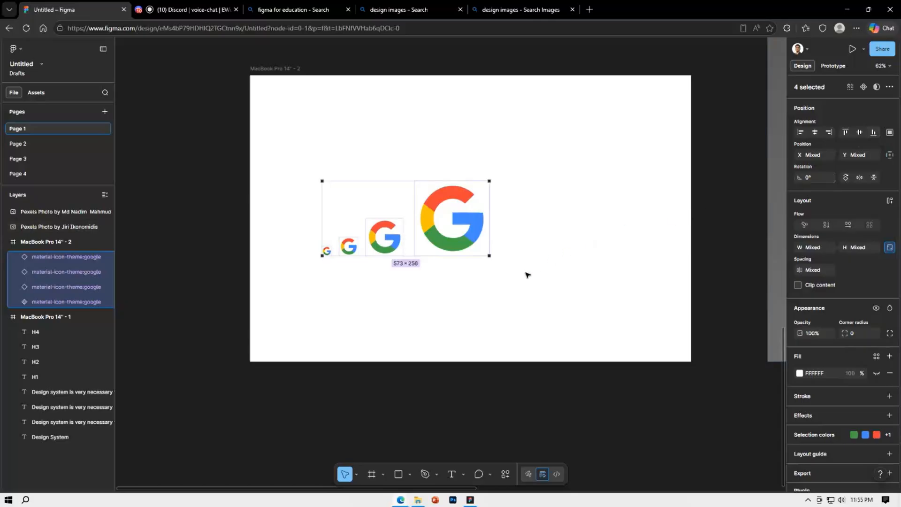
Distribute the four Google icons with equal horizontal spacing and set the spacing to 32
{"action": "left_click", "coordinate": [548, 287]}
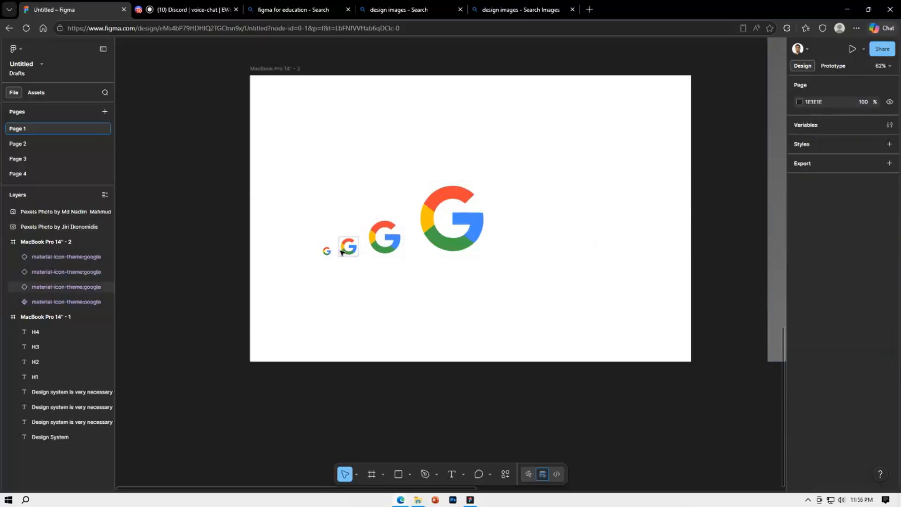
{"action": "left_click_drag", "start_coordinate": [307, 131], "coordinate": [515, 277]}
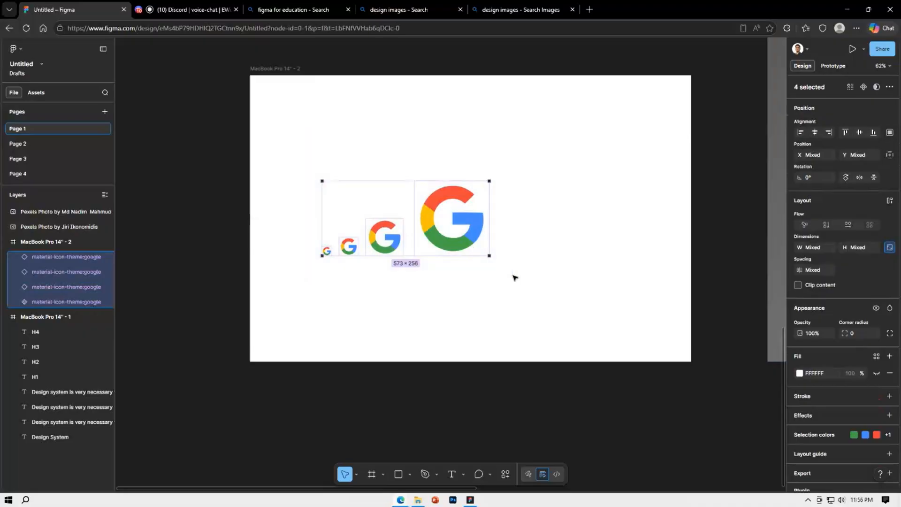
{"action": "left_click", "coordinate": [890, 133]}
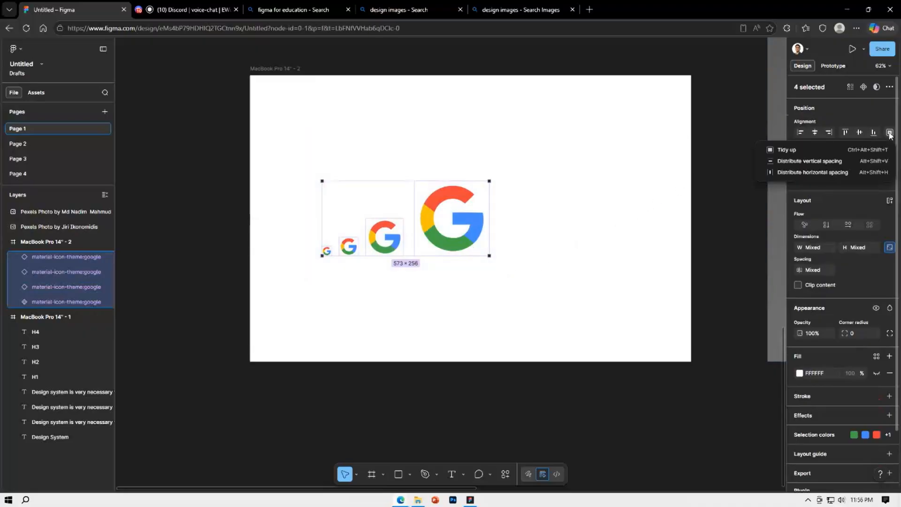
{"action": "left_click", "coordinate": [838, 173]}
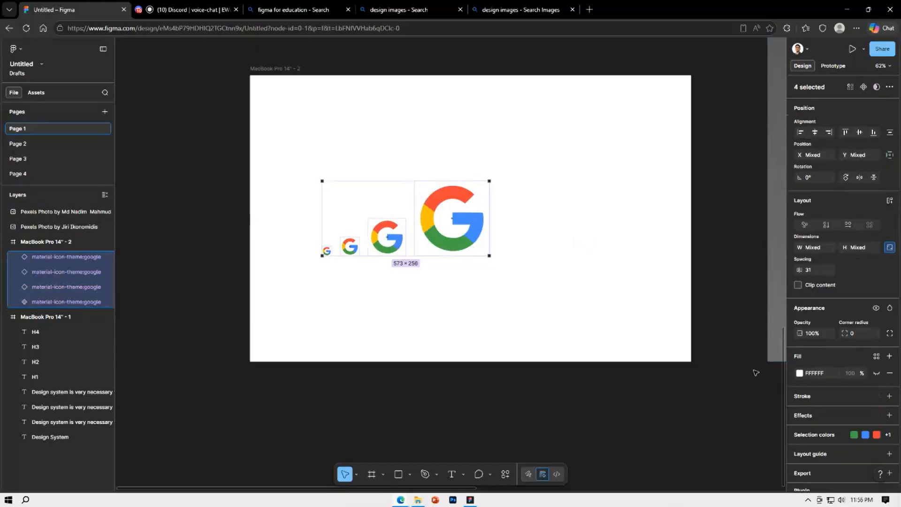
{"action": "left_click_drag", "start_coordinate": [800, 272], "coordinate": [817, 286]}
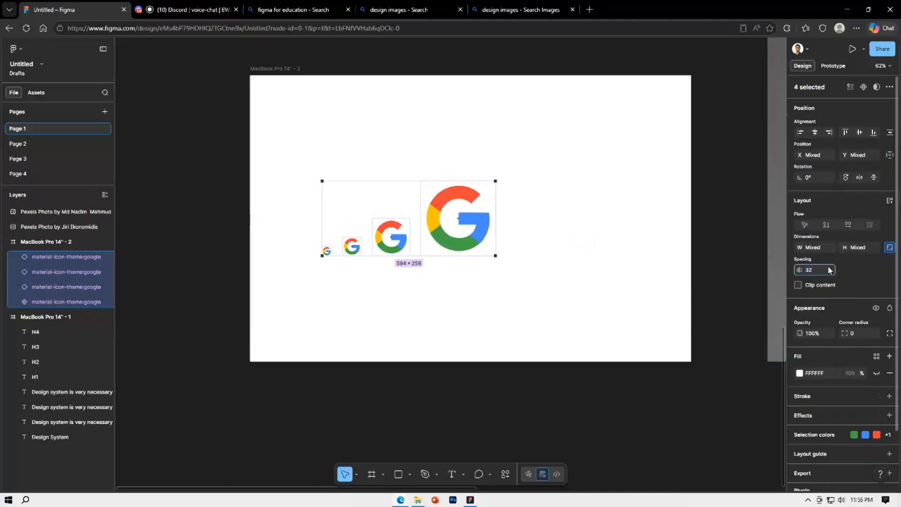
{"action": "key", "text": "Return"}
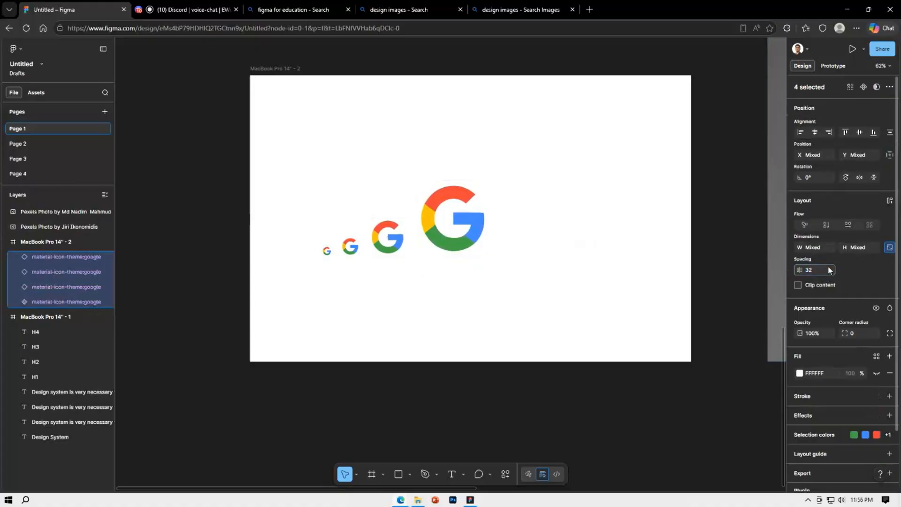
Duplicate the 256 Google icon to its right and resize the copy to 512 × 512
{"action": "left_click", "coordinate": [526, 265]}
{"action": "left_click", "coordinate": [468, 229]}
{"action": "left_click_drag", "start_coordinate": [468, 229], "coordinate": [550, 228]}
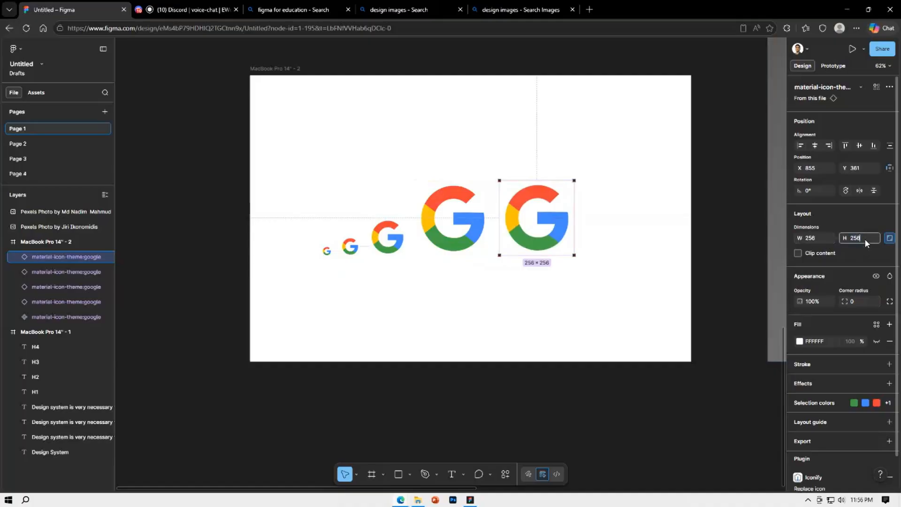
{"action": "type", "text": "2"}
{"action": "key", "text": "Return"}
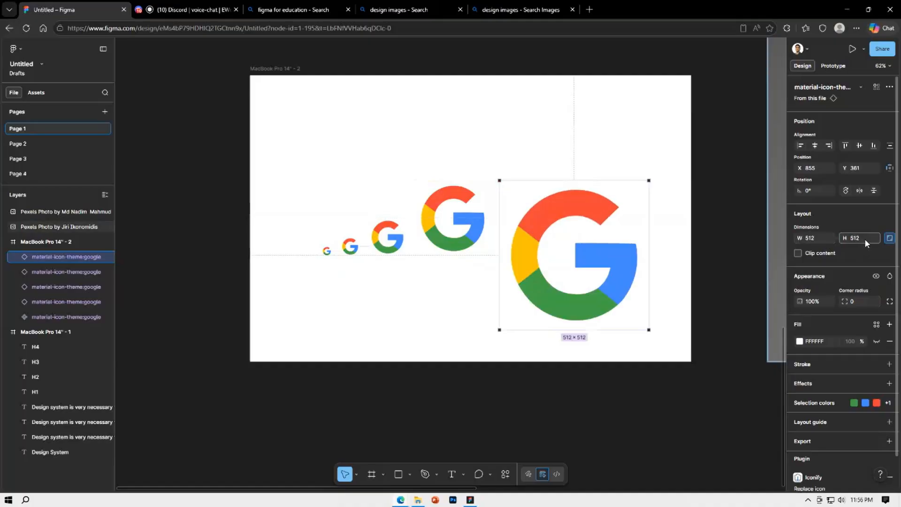
{"action": "left_click", "coordinate": [652, 364]}
Select all five Google icons on the frame and align them along their bottom edges
{"action": "left_click_drag", "start_coordinate": [666, 338], "coordinate": [315, 167]}
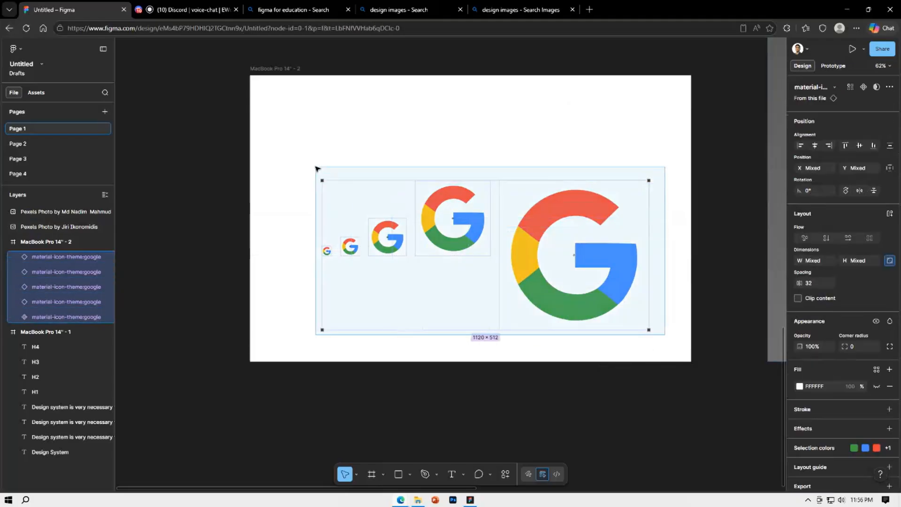
{"action": "left_click", "coordinate": [322, 172]}
{"action": "left_click_drag", "start_coordinate": [282, 137], "coordinate": [626, 334]}
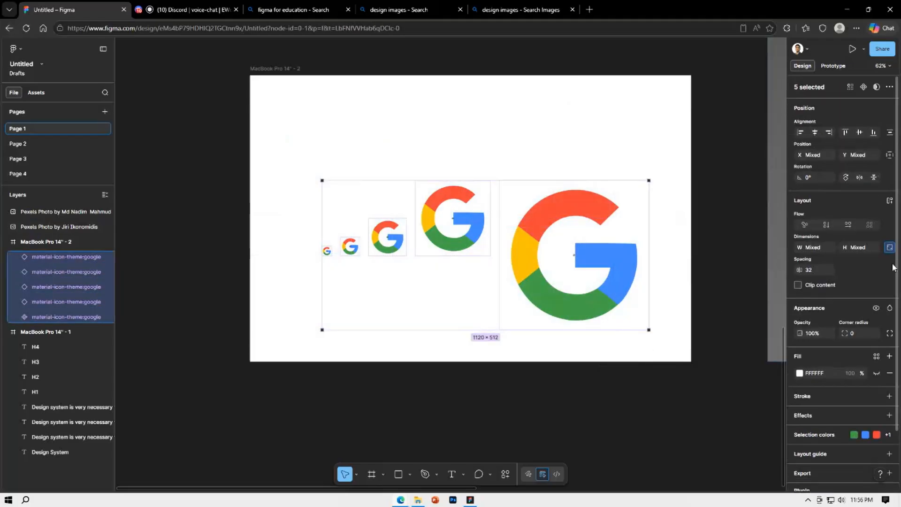
{"action": "left_click", "coordinate": [871, 133]}
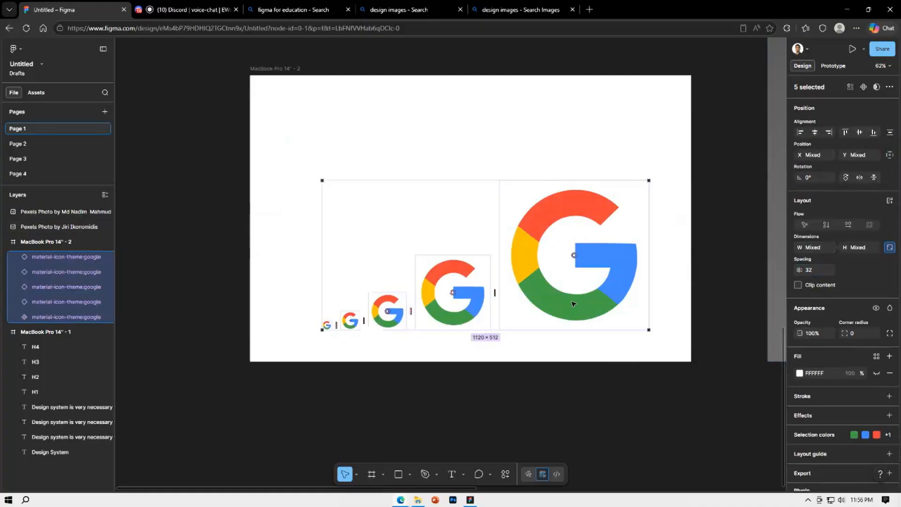
Move the row of five Google icons up and slightly left, near the frame's upper edge
{"action": "left_click_drag", "start_coordinate": [573, 303], "coordinate": [563, 271]}
{"action": "left_click", "coordinate": [573, 349]}
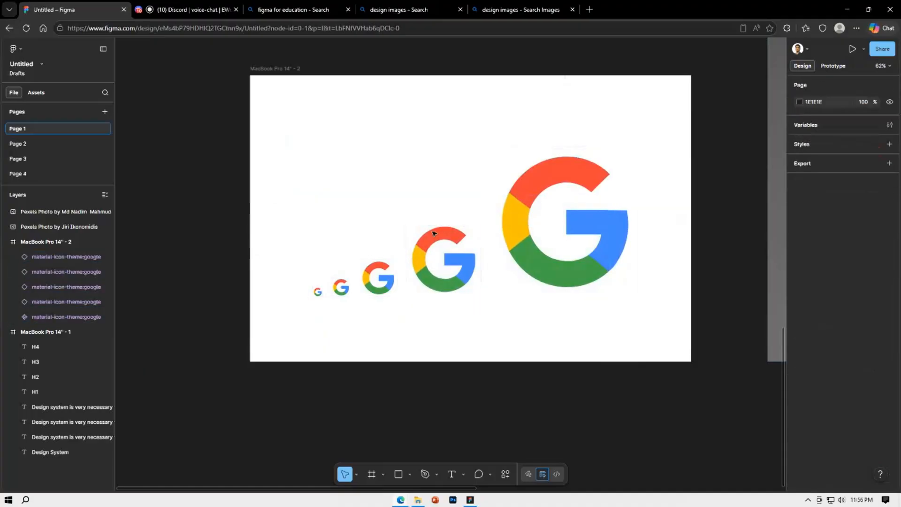
{"action": "left_click_drag", "start_coordinate": [642, 325], "coordinate": [357, 183]}
{"action": "left_click_drag", "start_coordinate": [357, 183], "coordinate": [314, 295]}
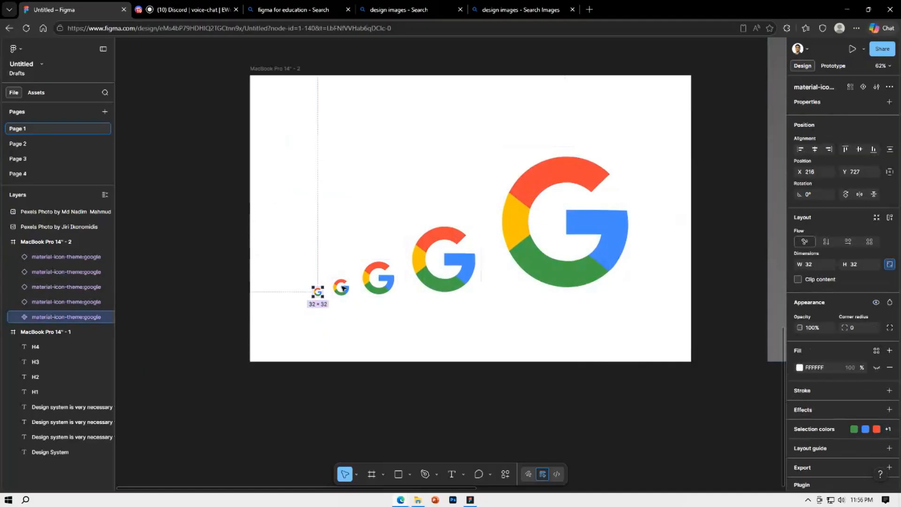
{"action": "left_click", "coordinate": [385, 282], "text": "shift"}
{"action": "left_click", "coordinate": [444, 266], "text": "shift"}
{"action": "left_click", "coordinate": [541, 259], "text": "shift"}
{"action": "left_click_drag", "start_coordinate": [540, 260], "coordinate": [530, 191]}
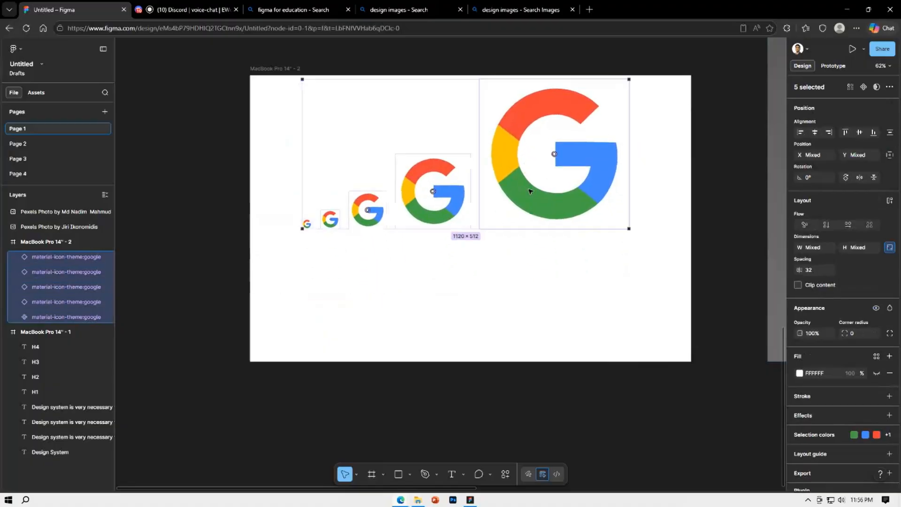
{"action": "double_click", "coordinate": [530, 191]}
{"action": "left_click", "coordinate": [537, 276]}
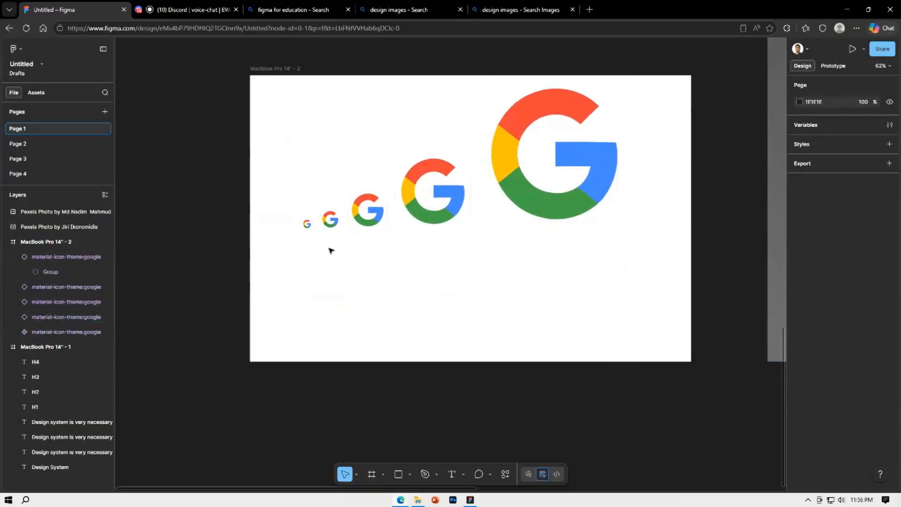
Duplicate the smallest Google icon twice, placing the copies side by side in the lower part of the frame
{"action": "left_click", "coordinate": [308, 224]}
{"action": "left_click_drag", "start_coordinate": [308, 224], "coordinate": [325, 313]}
{"action": "left_click", "coordinate": [481, 303]}
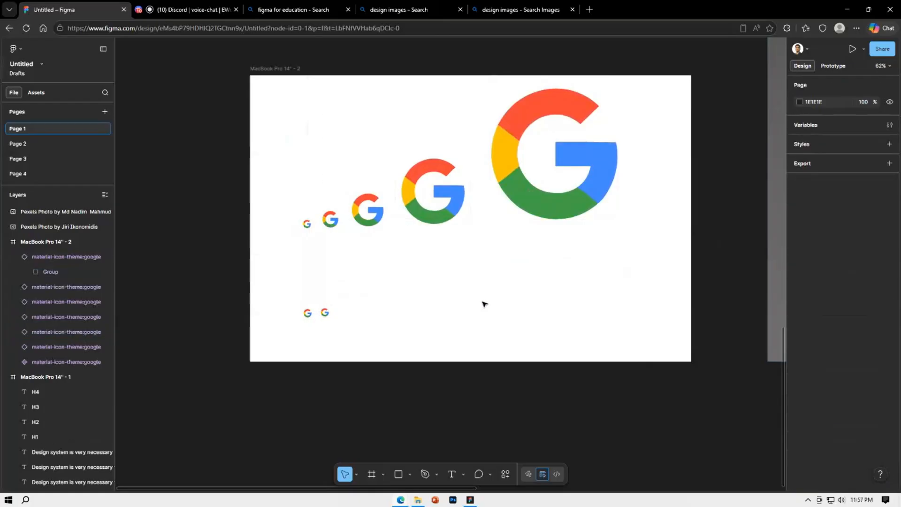
Resize the second icon in the lower row to 40 × 40
{"action": "left_click", "coordinate": [325, 312]}
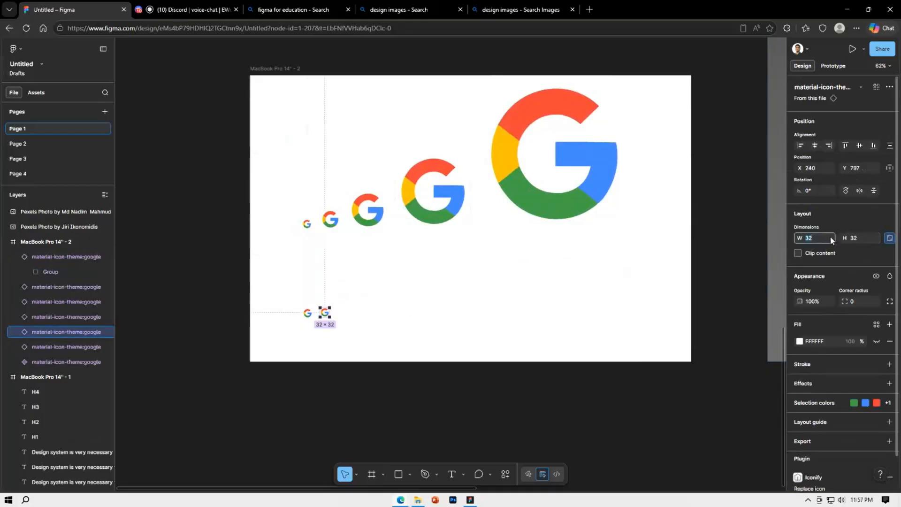
{"action": "type", "text": "40"}
{"action": "key", "text": "Return"}
{"action": "left_click", "coordinate": [829, 235]}
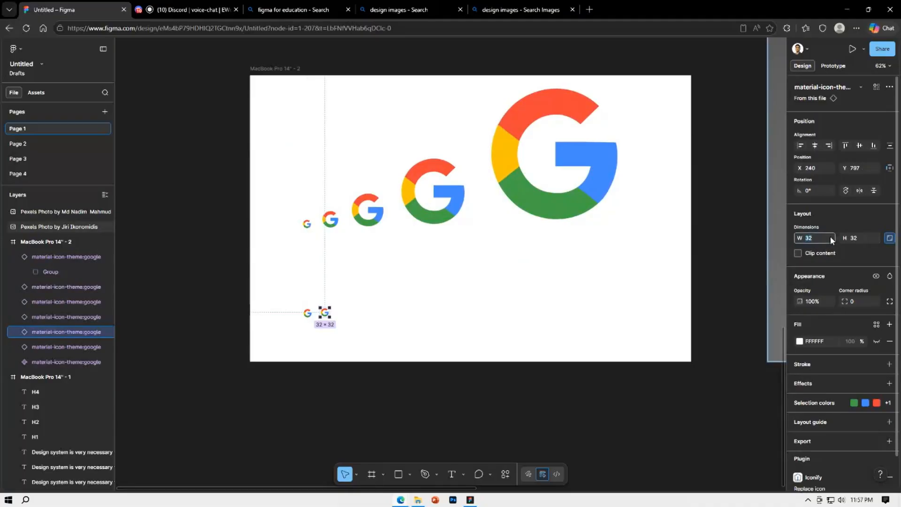
{"action": "key", "text": "Return"}
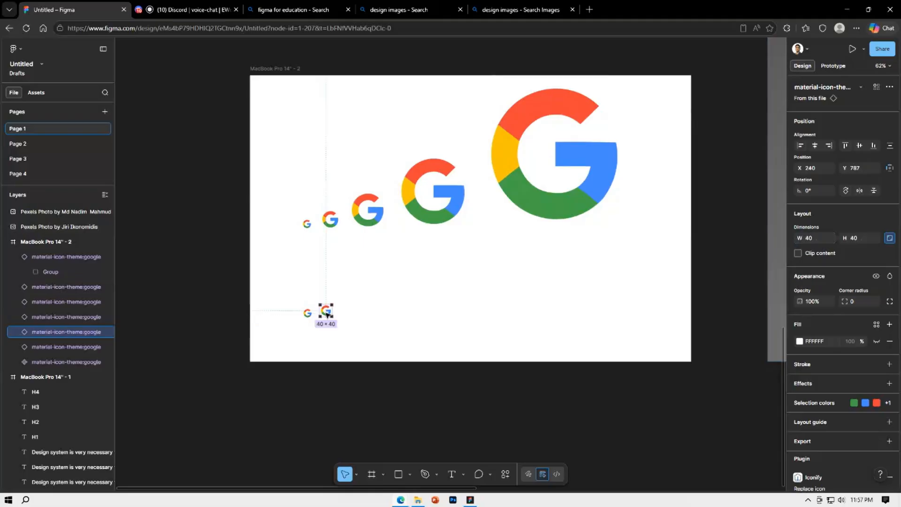
Duplicate the 40 icon to its right and resize the copy to 48 × 48
{"action": "left_click_drag", "start_coordinate": [327, 318], "coordinate": [348, 312]}
{"action": "left_click", "coordinate": [454, 305]}
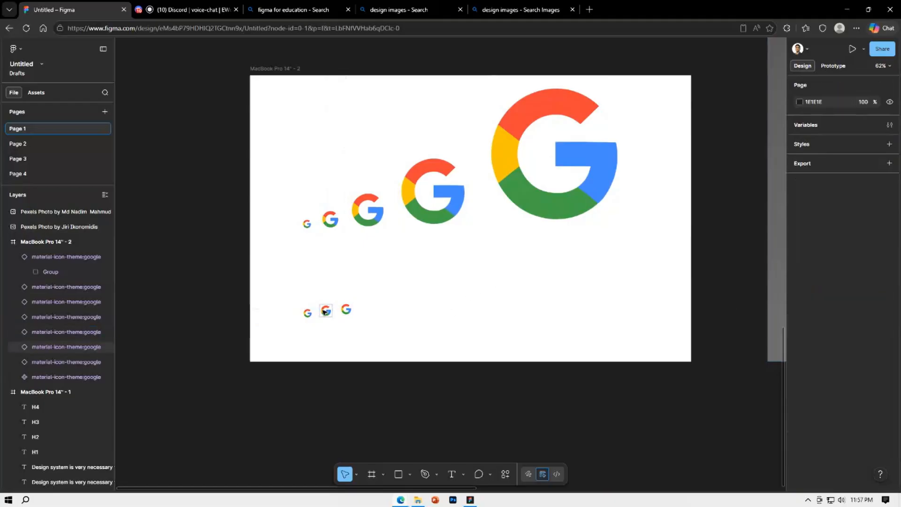
{"action": "double_click", "coordinate": [308, 314]}
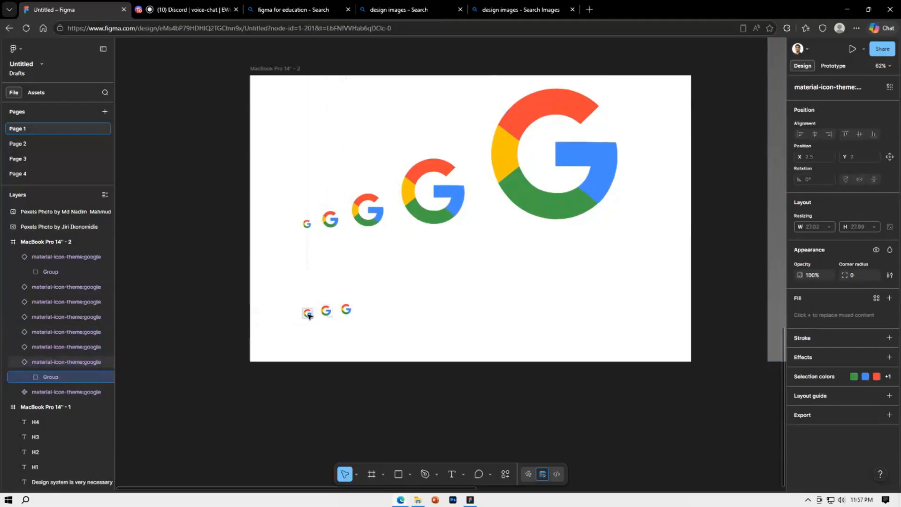
{"action": "left_click", "coordinate": [347, 310]}
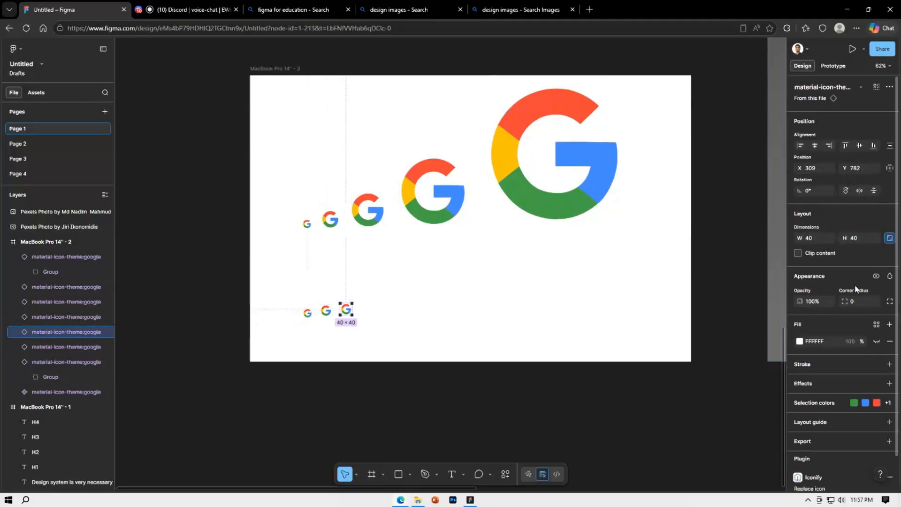
{"action": "left_click", "coordinate": [815, 238]}
{"action": "type", "text": "48"}
{"action": "key", "text": "Return"}
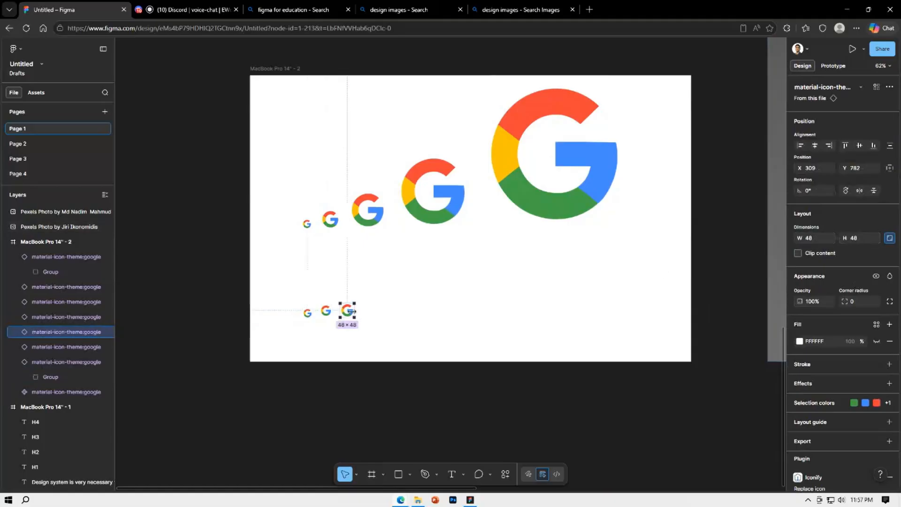
Align the three lower-row icons along their bottom edges and set their spacing to 32
{"action": "left_click_drag", "start_coordinate": [348, 309], "coordinate": [348, 307]}
{"action": "left_click_drag", "start_coordinate": [409, 331], "coordinate": [307, 298]}
{"action": "left_click", "coordinate": [874, 146]}
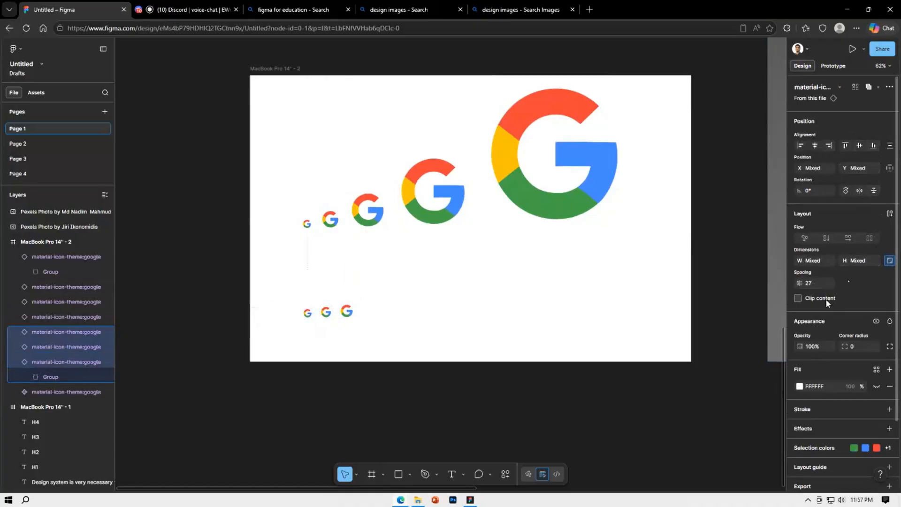
{"action": "type", "text": "32"}
{"action": "key", "text": "Return"}
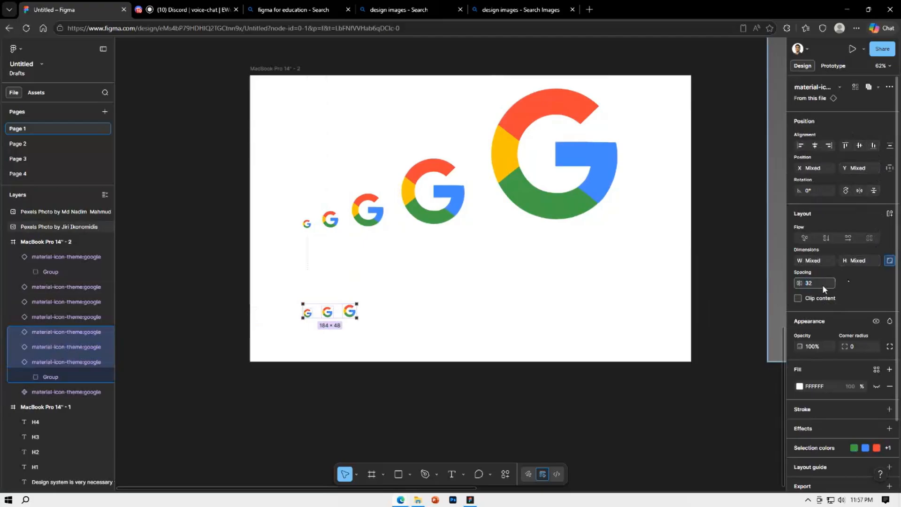
{"action": "left_click", "coordinate": [476, 360]}
Compare the upper and lower icon rows and check the dimensions of the first two lower-row icons
{"action": "scroll", "coordinate": [523, 314], "scroll_direction": "up", "scroll_amount": 1}
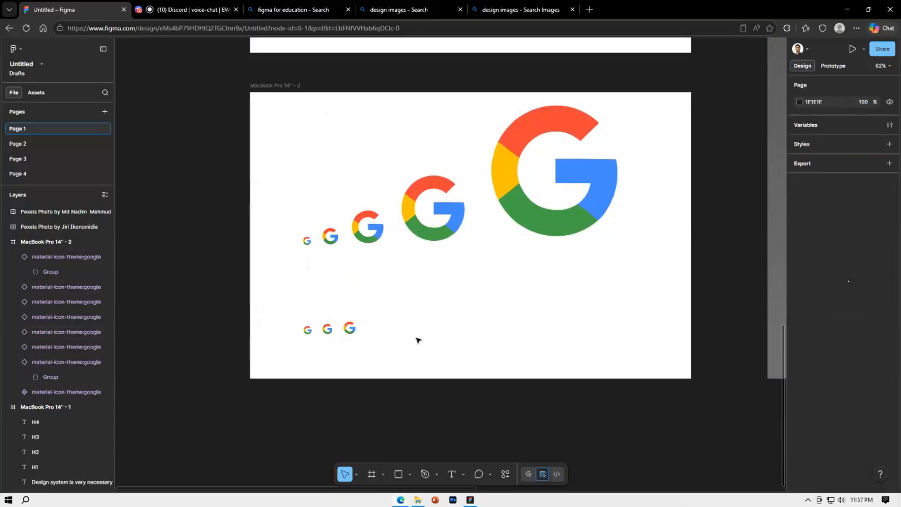
{"action": "scroll", "coordinate": [531, 314], "scroll_direction": "up", "scroll_amount": 2}
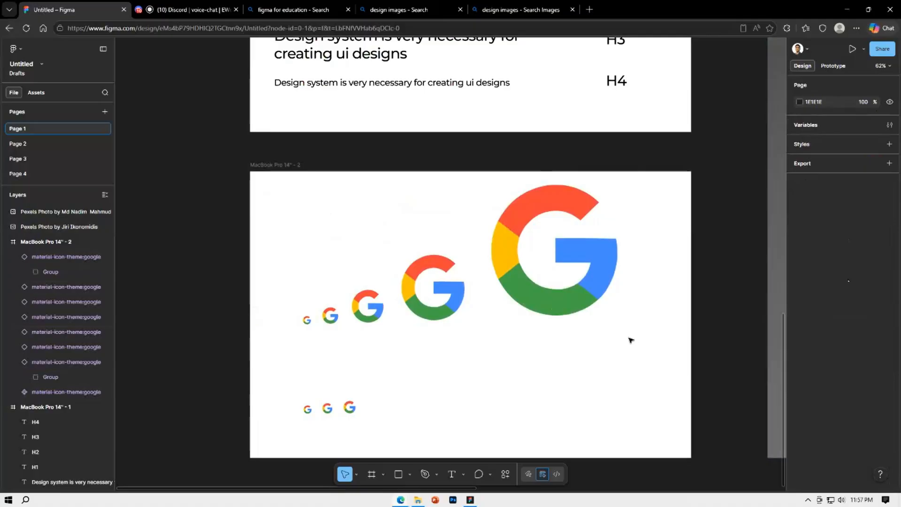
{"action": "left_click_drag", "start_coordinate": [668, 330], "coordinate": [231, 215]}
{"action": "left_click", "coordinate": [284, 263]}
{"action": "left_click_drag", "start_coordinate": [376, 423], "coordinate": [257, 384]}
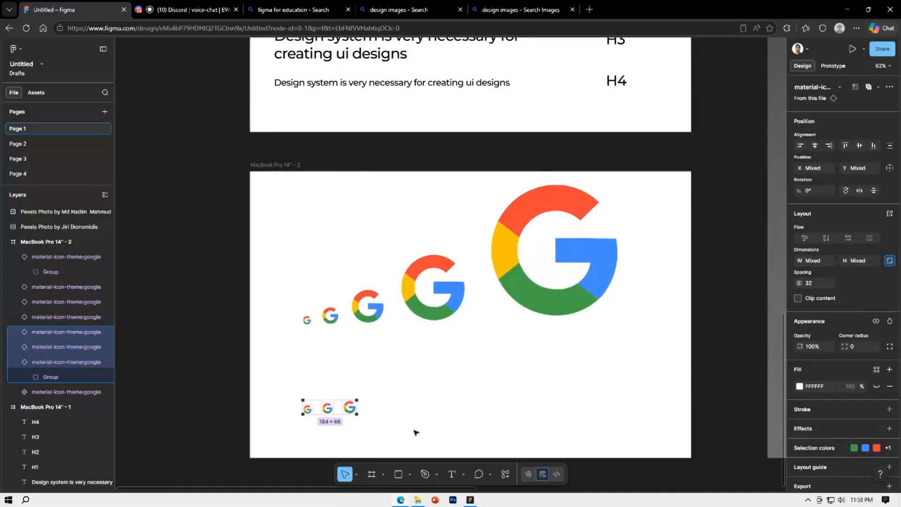
{"action": "left_click", "coordinate": [399, 434]}
{"action": "scroll", "coordinate": [346, 427], "scroll_direction": "up", "scroll_amount": 2}
{"action": "scroll", "coordinate": [346, 427], "scroll_direction": "up", "scroll_amount": 1}
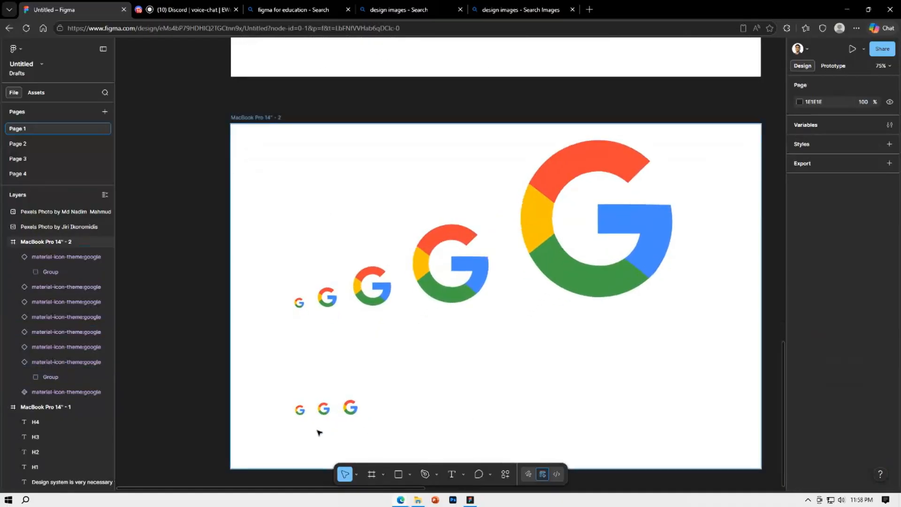
{"action": "left_click", "coordinate": [300, 409]}
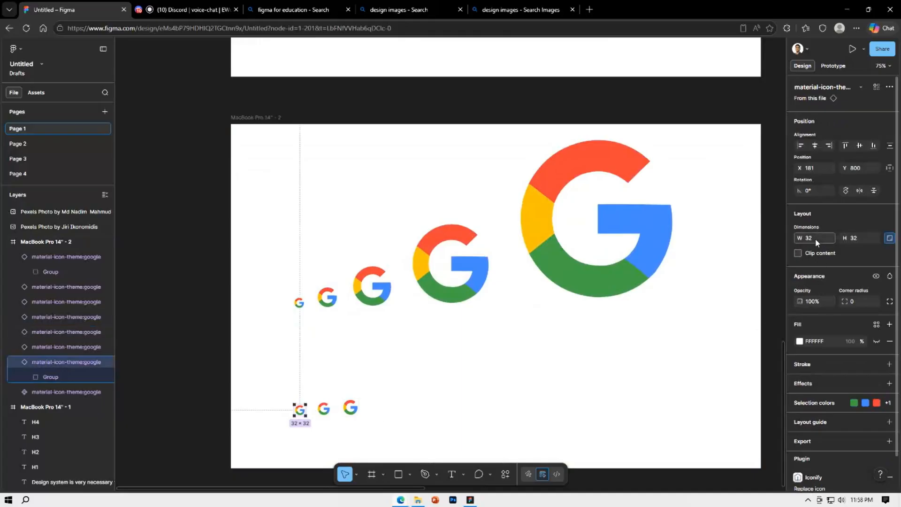
{"action": "left_click", "coordinate": [322, 409]}
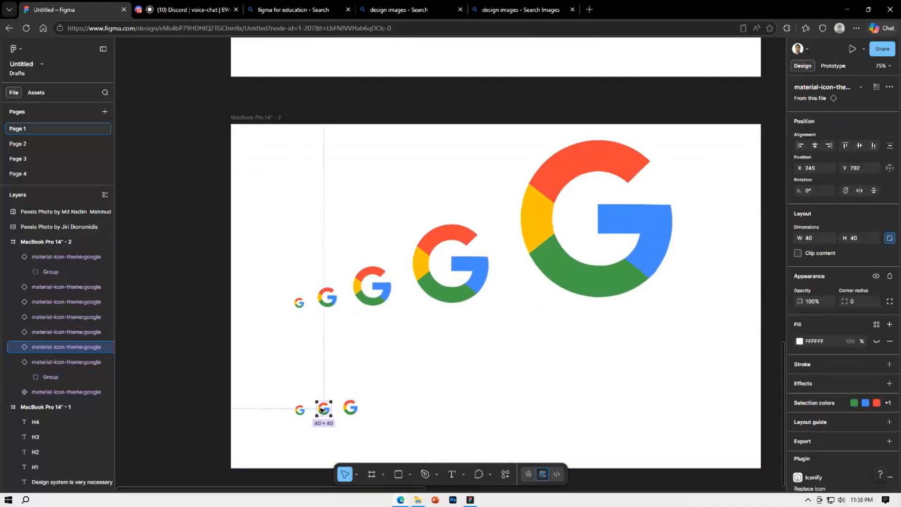
Try resizing the third lower-row icon to 56 × 56 and undo the resize
{"action": "left_click", "coordinate": [352, 408]}
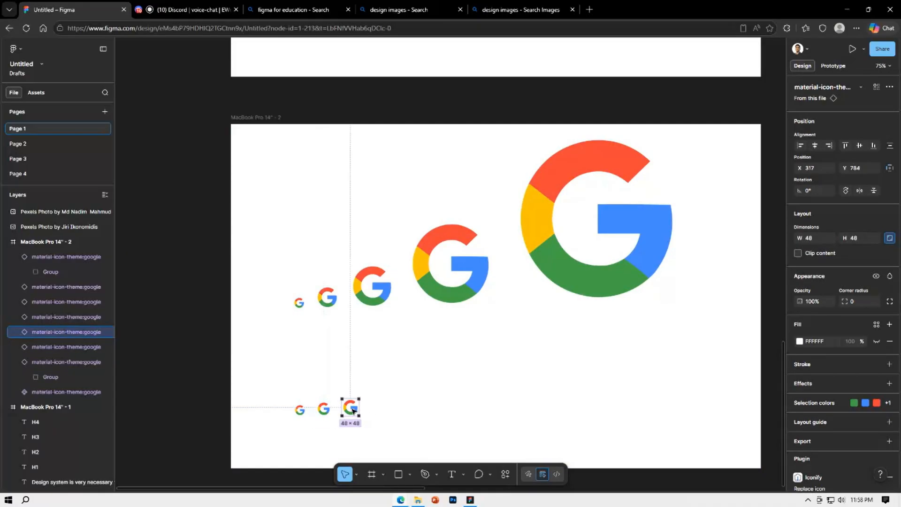
{"action": "left_click", "coordinate": [825, 238]}
{"action": "type", "text": "56"}
{"action": "key", "text": "Return"}
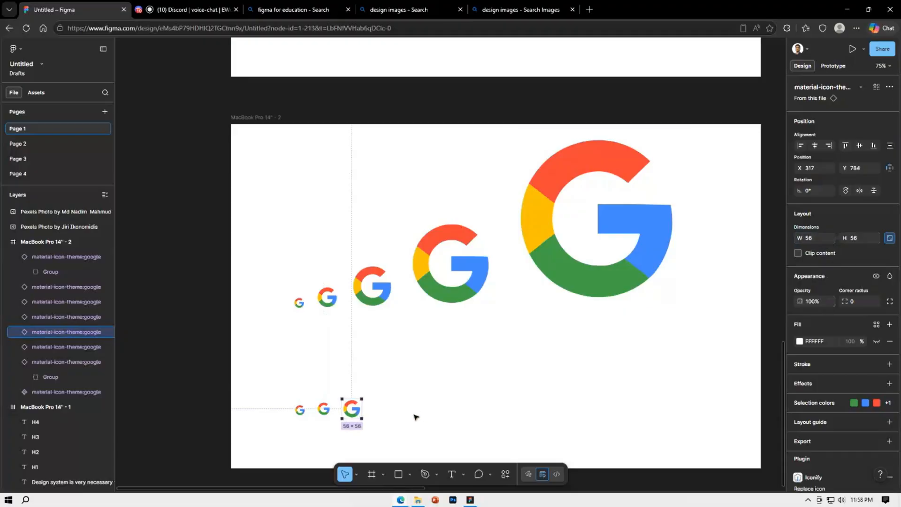
{"action": "key", "text": "ctrl+z"}
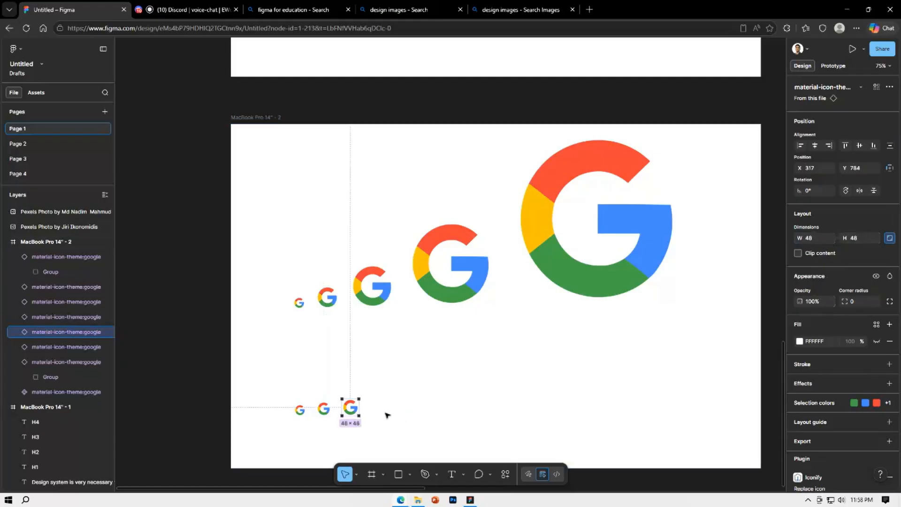
Duplicate the 48 icon in the lower row to its right and resize the copy to 56 × 56
{"action": "left_click_drag", "start_coordinate": [350, 407], "coordinate": [379, 407]}
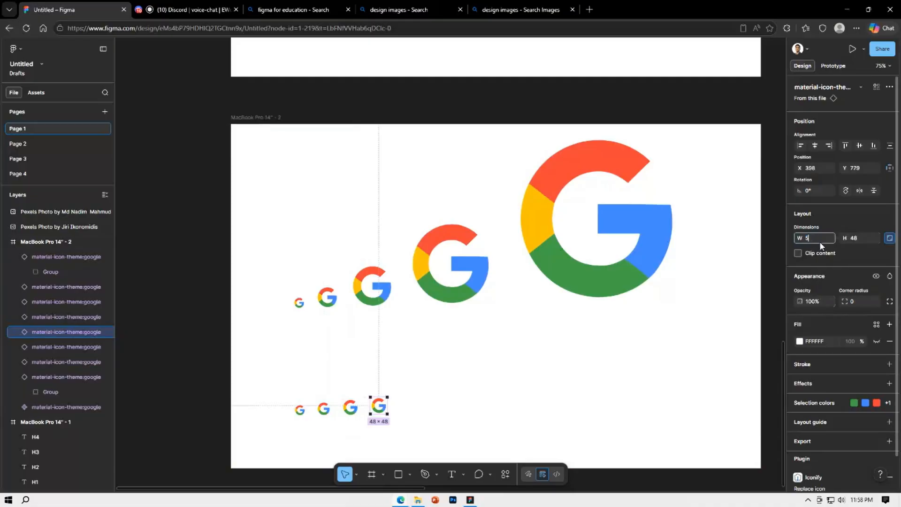
{"action": "key", "text": "Return"}
{"action": "left_click", "coordinate": [428, 402]}
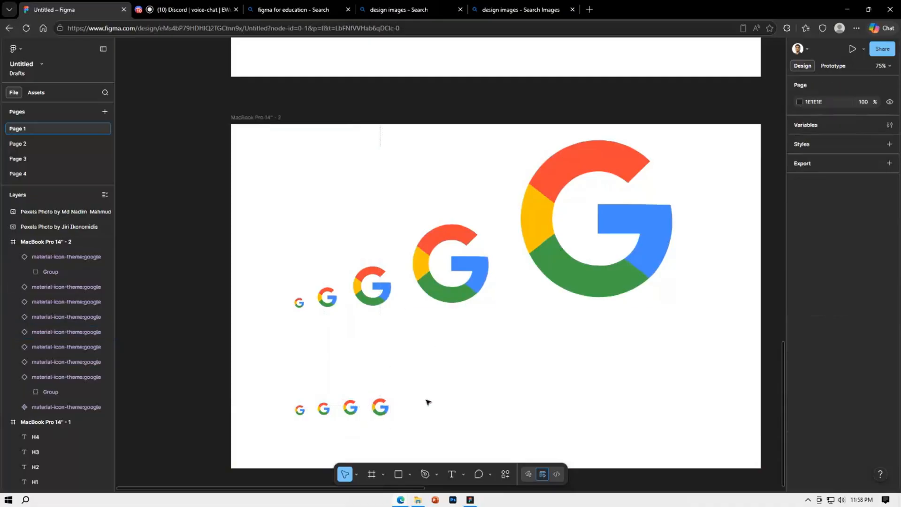
Duplicate the 56 icon to its right and resize the copy to 74 × 74
{"action": "left_click", "coordinate": [380, 407]}
{"action": "left_click_drag", "start_coordinate": [385, 408], "coordinate": [417, 409]}
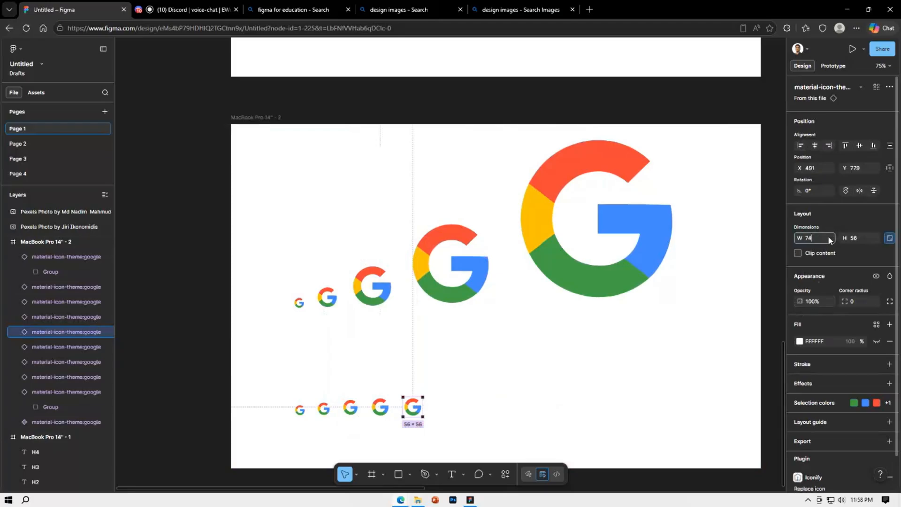
{"action": "key", "text": "Return"}
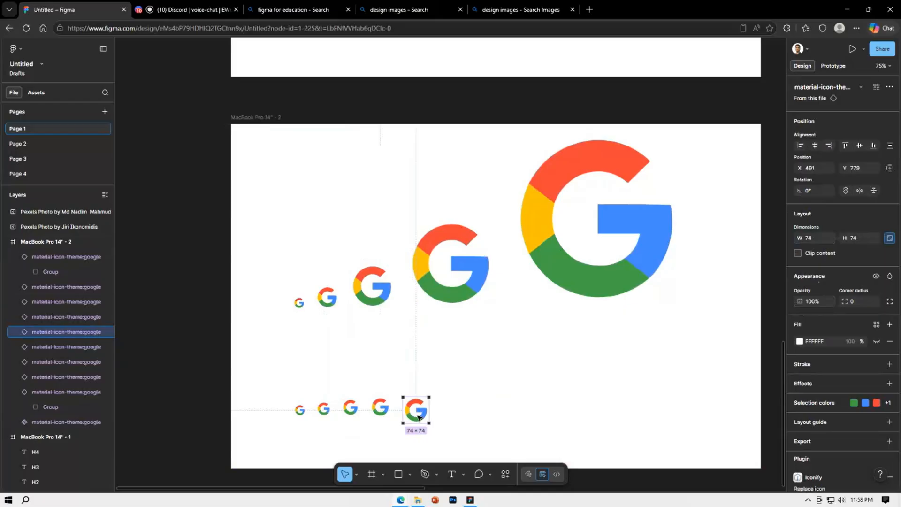
Duplicate the 74 icon to its right and check the dimensions of the third and fourth lower-row icons
{"action": "left_click_drag", "start_coordinate": [419, 417], "coordinate": [450, 402]}
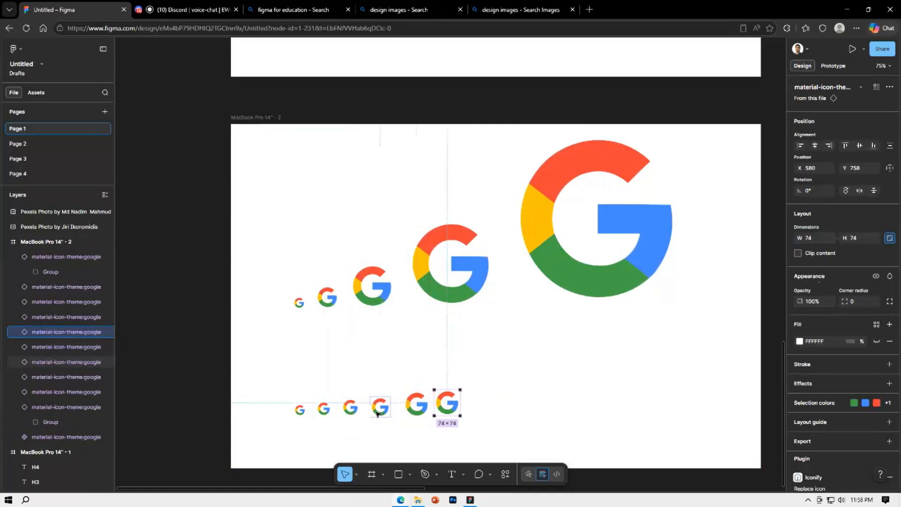
{"action": "left_click", "coordinate": [353, 410]}
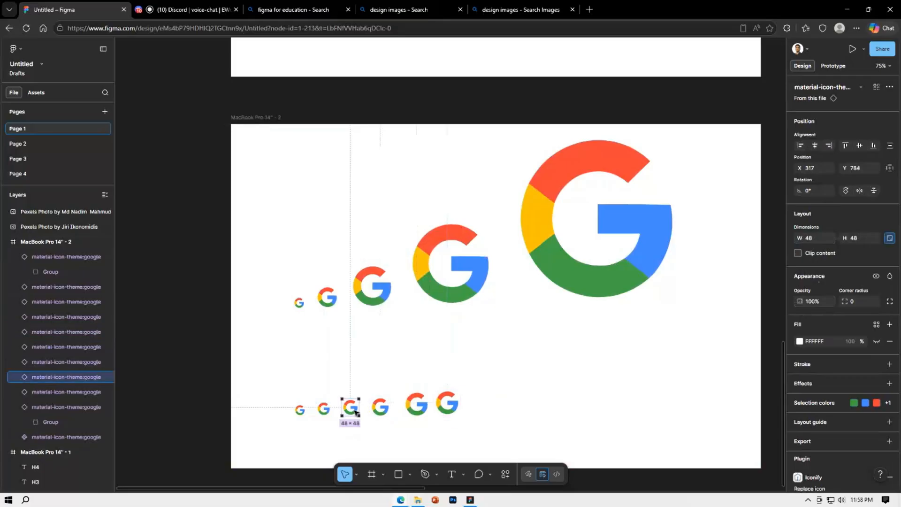
{"action": "left_click", "coordinate": [383, 411]}
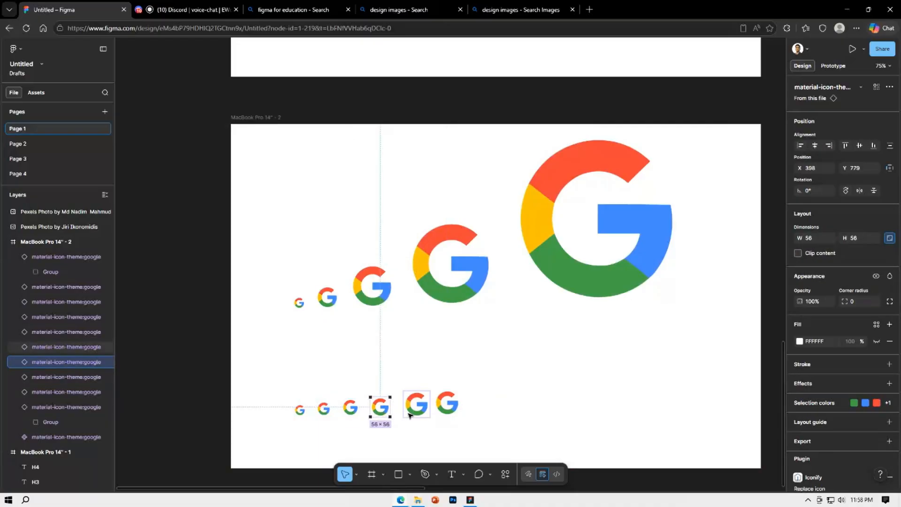
Resize the fifth lower-row icon to 64 × 64, placing it closer to the 56 icon, and delete the extra 74 icon
{"action": "left_click", "coordinate": [428, 406]}
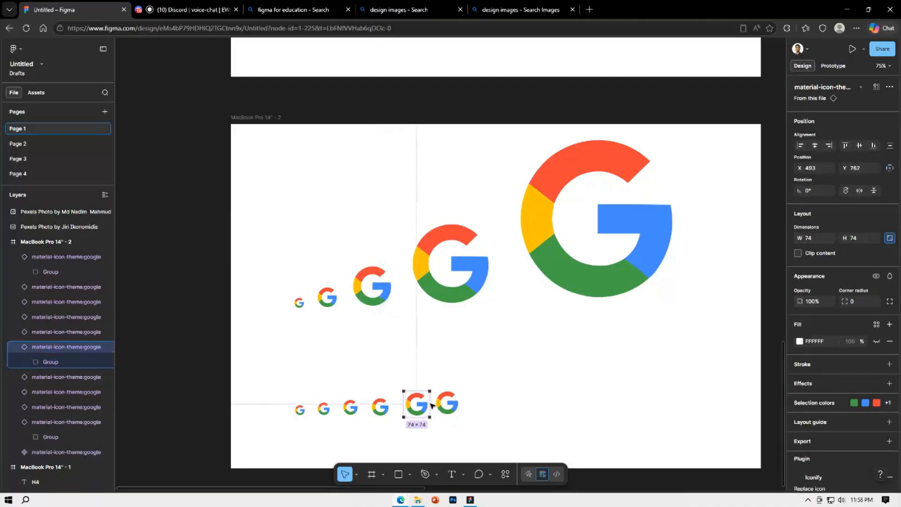
{"action": "left_click", "coordinate": [821, 237]}
{"action": "type", "text": "64"}
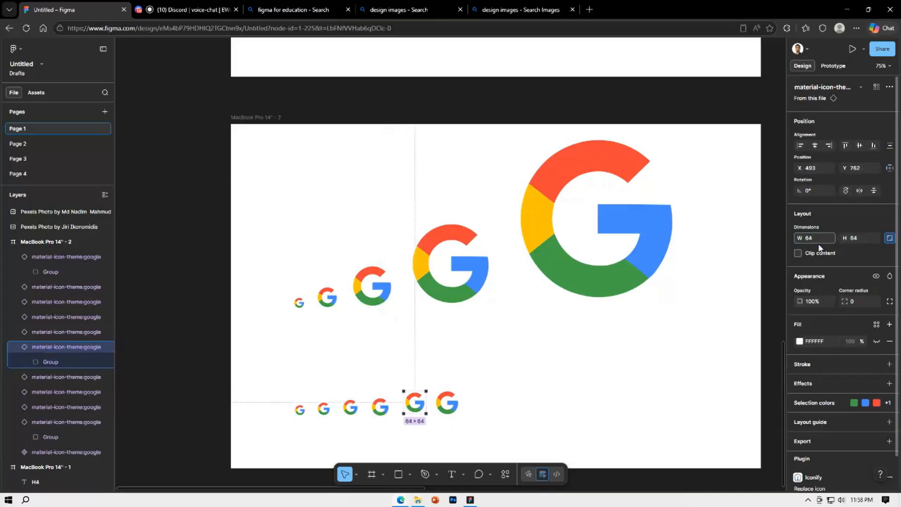
{"action": "key", "text": "Return"}
{"action": "left_click_drag", "start_coordinate": [419, 405], "coordinate": [411, 404]}
{"action": "left_click", "coordinate": [447, 403]}
{"action": "key", "text": "Delete"}
Align the five lower-row icons along their bottom edges and give them equal spacing
{"action": "left_click_drag", "start_coordinate": [471, 429], "coordinate": [254, 379]}
{"action": "left_click", "coordinate": [874, 147]}
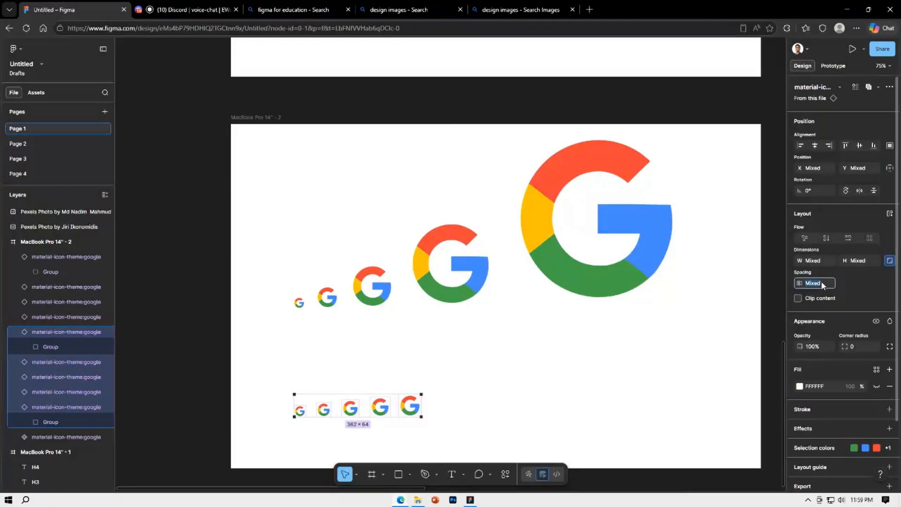
{"action": "left_click", "coordinate": [524, 400]}
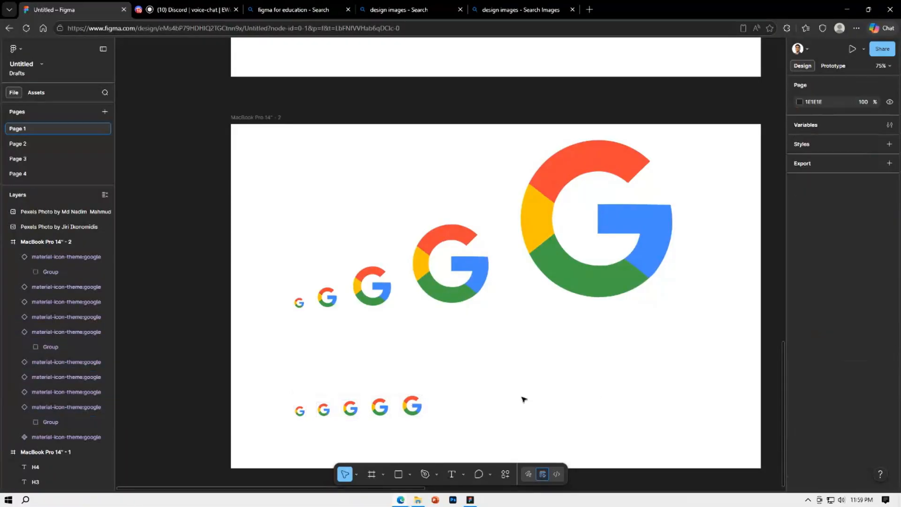
{"action": "scroll", "coordinate": [507, 404], "scroll_direction": "up", "scroll_amount": 1}
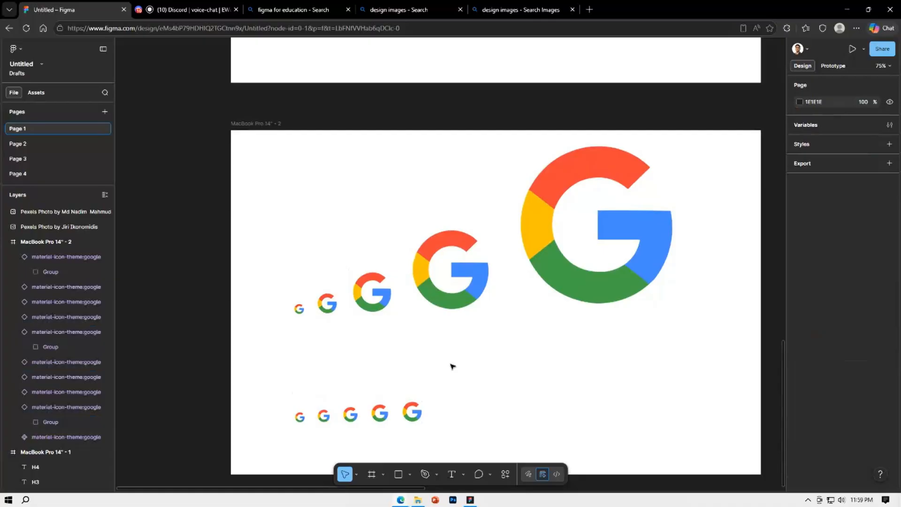
Unlock the aspect ratio of the fifth lower-row icon, then lock it again
{"action": "left_click", "coordinate": [413, 412]}
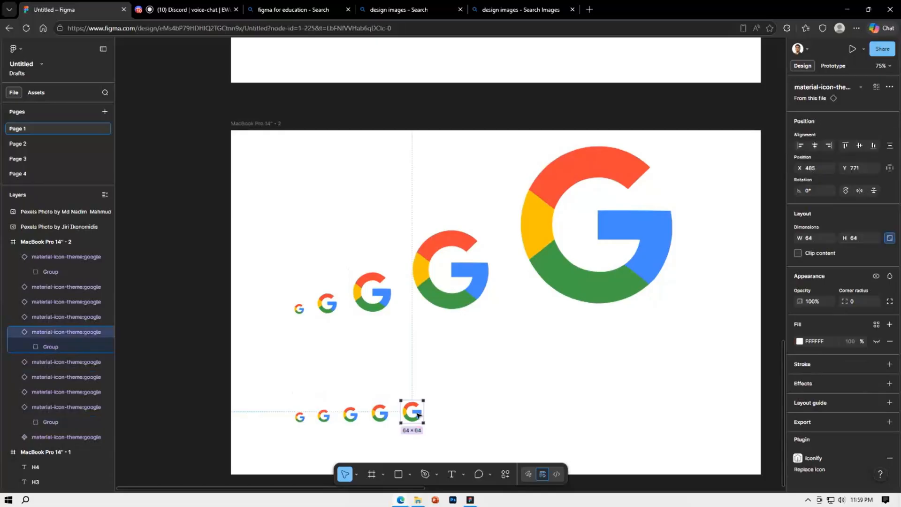
{"action": "left_click", "coordinate": [890, 239]}
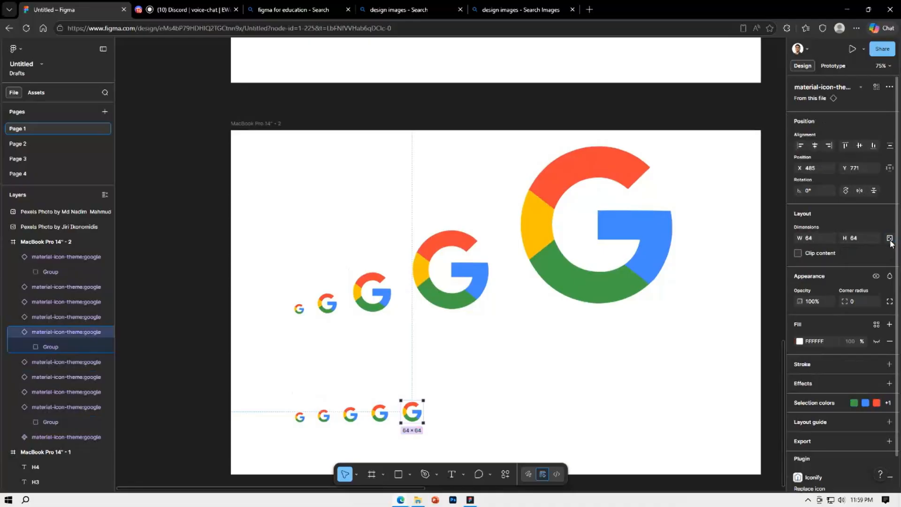
{"action": "left_click", "coordinate": [890, 239]}
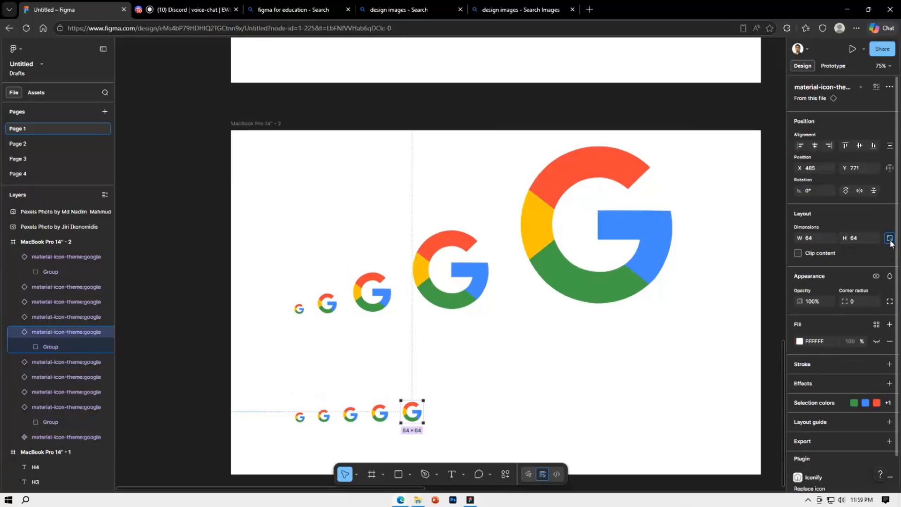
{"action": "left_click", "coordinate": [474, 405]}
Draw a rectangle covering the largest Google icon, about 576 × 479
{"action": "scroll", "coordinate": [475, 403], "scroll_direction": "down", "scroll_amount": 5}
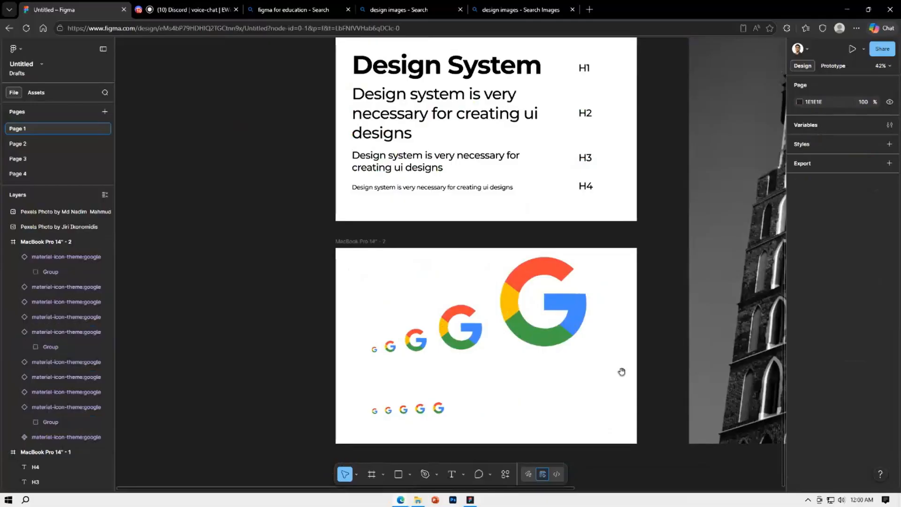
{"action": "left_click_drag", "start_coordinate": [620, 372], "coordinate": [547, 382]}
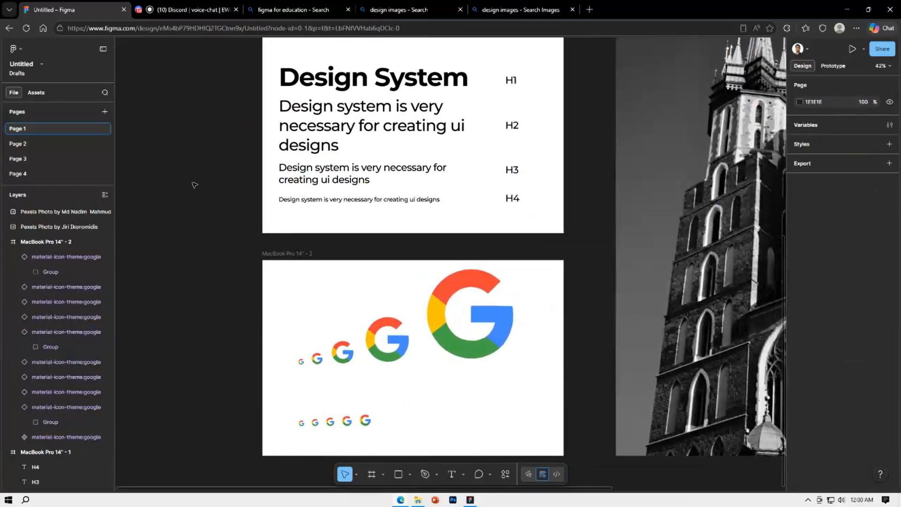
{"action": "scroll", "coordinate": [195, 185], "scroll_direction": "down", "scroll_amount": 4}
{"action": "left_click_drag", "start_coordinate": [576, 325], "coordinate": [576, 345]}
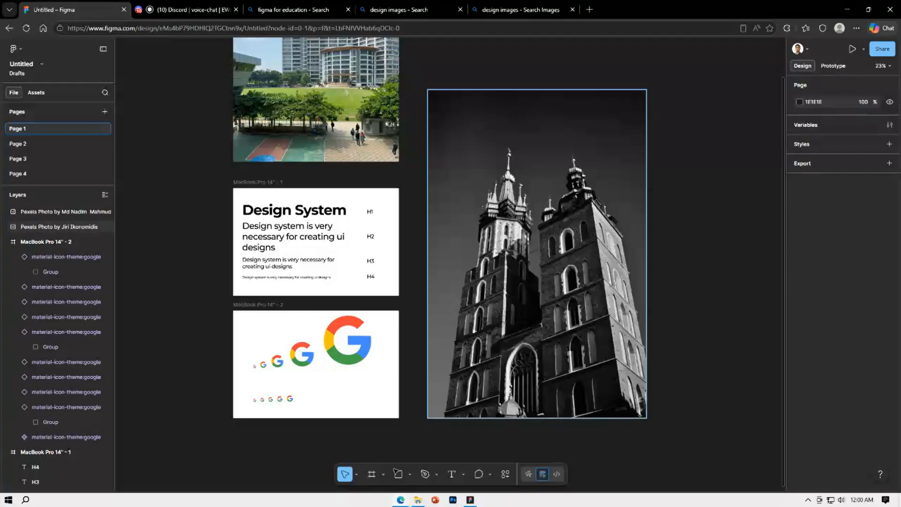
{"action": "scroll", "coordinate": [337, 430], "scroll_direction": "up", "scroll_amount": 5}
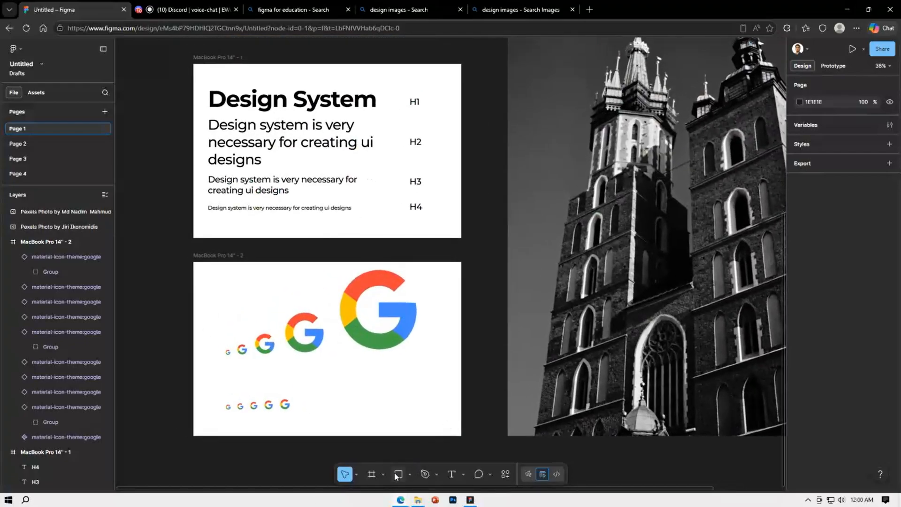
{"action": "left_click", "coordinate": [396, 474]}
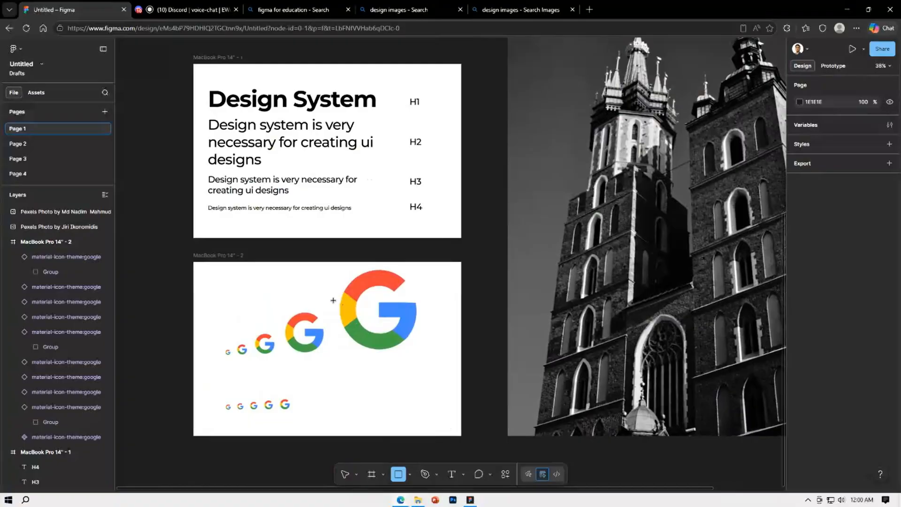
{"action": "mouse_move", "coordinate": [327, 291]}
{"action": "left_mouse_down"}
{"action": "mouse_move", "coordinate": [432, 328]}
{"action": "mouse_move", "coordinate": [429, 344]}
{"action": "left_mouse_up"}
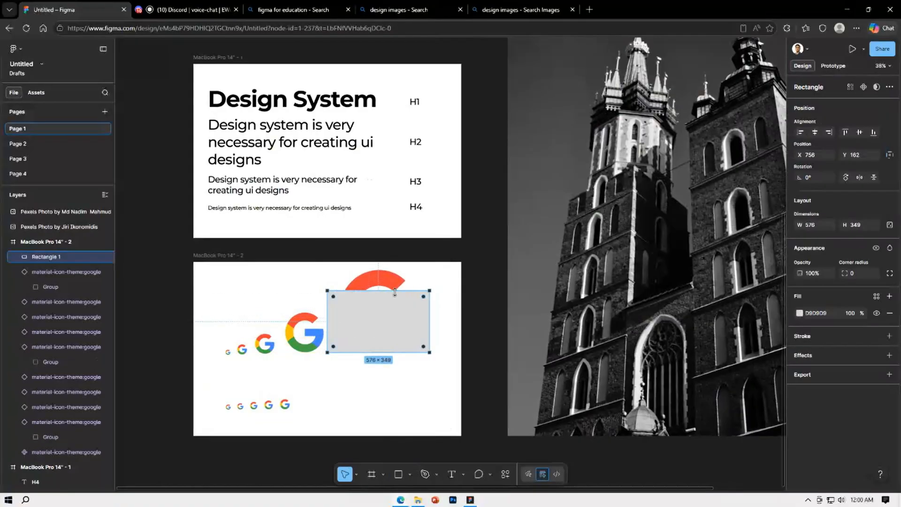
{"action": "left_click_drag", "start_coordinate": [394, 291], "coordinate": [394, 267]}
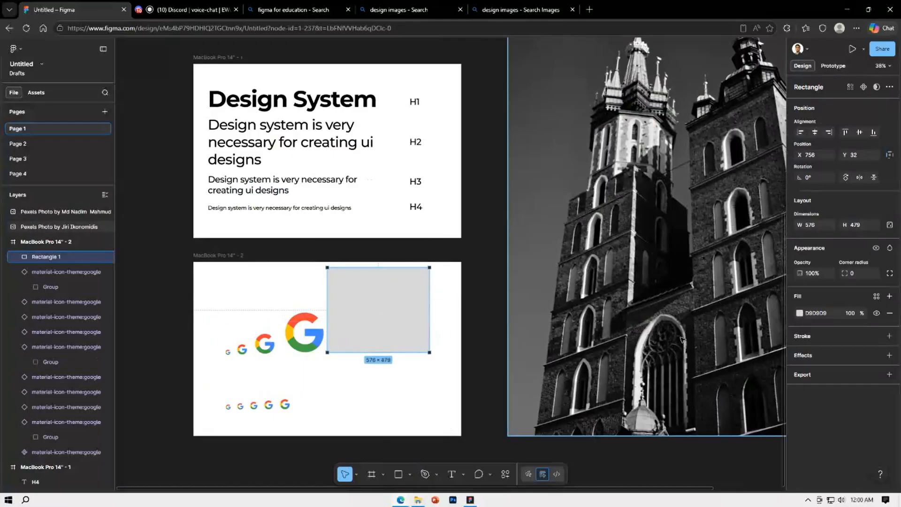
Lower the rectangle's fill opacity to 62% and nudge it slightly over the icon to X 759
{"action": "left_click_drag", "start_coordinate": [866, 315], "coordinate": [819, 319]}
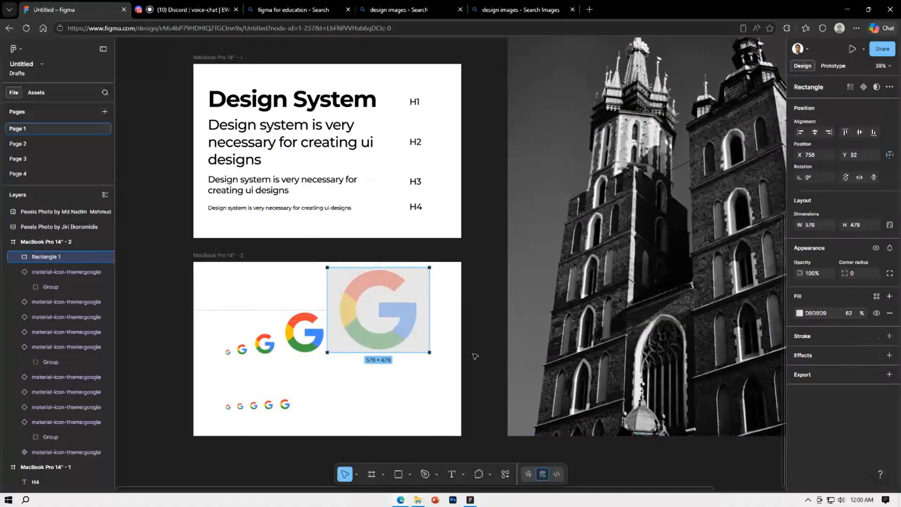
{"action": "mouse_move", "coordinate": [408, 324]}
{"action": "left_mouse_down"}
{"action": "mouse_move", "coordinate": [407, 359]}
{"action": "mouse_move", "coordinate": [409, 322]}
{"action": "left_mouse_up"}
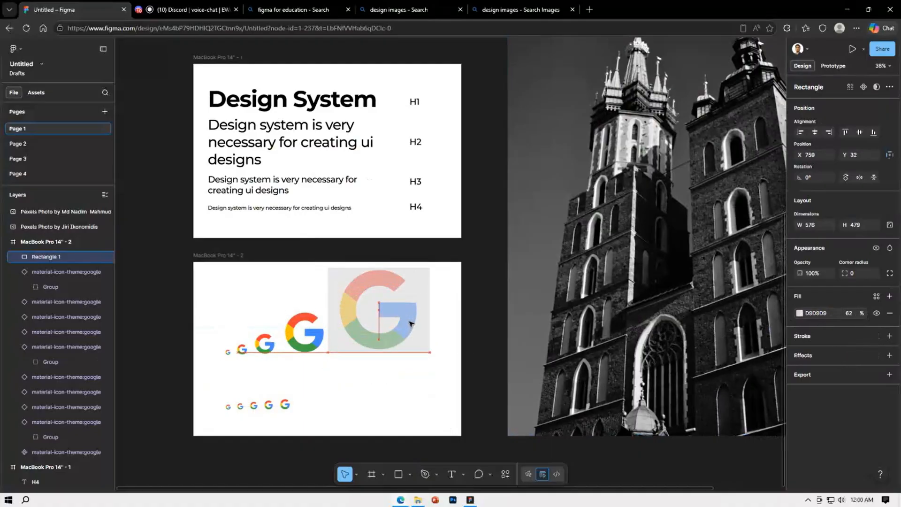
{"action": "double_click", "coordinate": [406, 337]}
{"action": "key", "text": "Escape"}
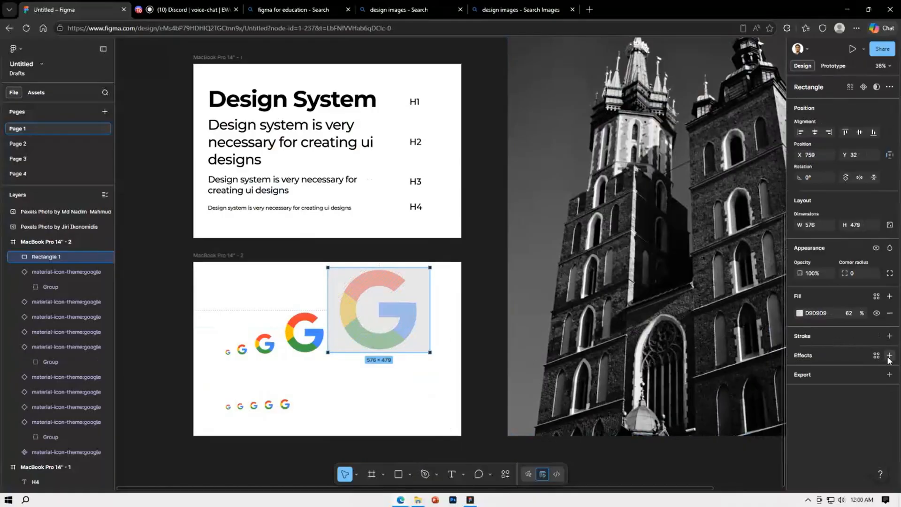
Add a background blur effect of 25.4 to the rectangle over the largest icon
{"action": "left_click", "coordinate": [889, 355]}
{"action": "left_click", "coordinate": [700, 367]}
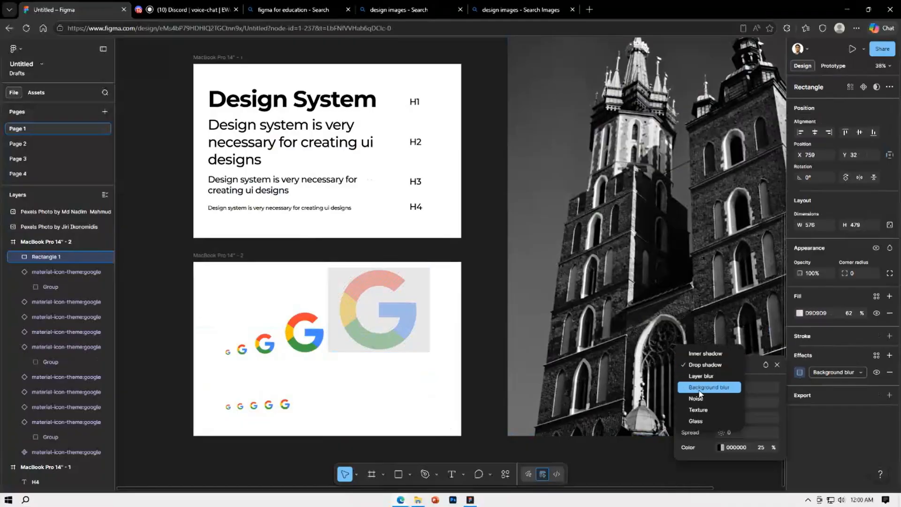
{"action": "left_click", "coordinate": [705, 388]}
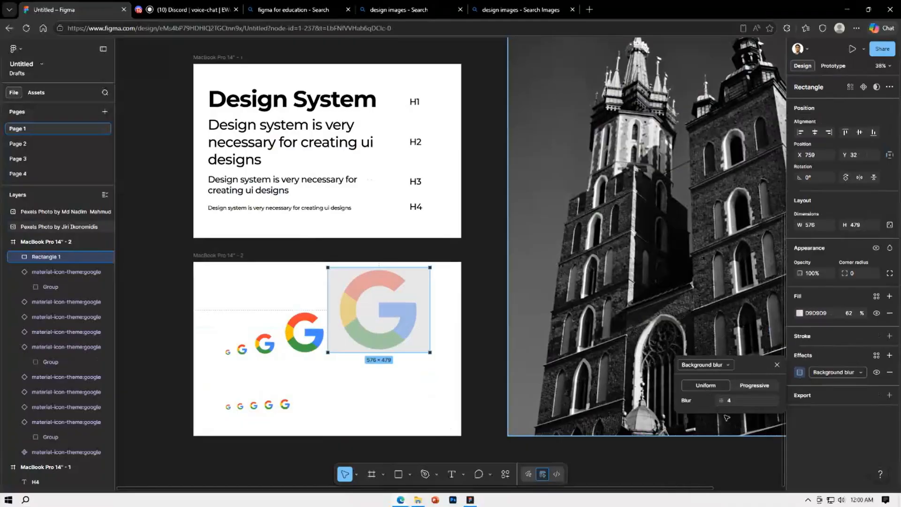
{"action": "left_click_drag", "start_coordinate": [722, 401], "coordinate": [23, 393]}
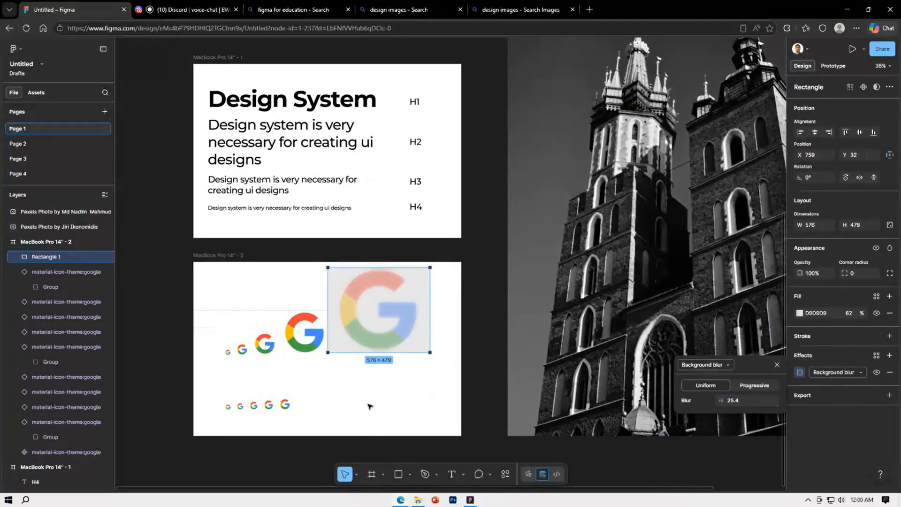
{"action": "left_click", "coordinate": [349, 395]}
Move the blurred rectangle down over the lower part of the largest icon and shrink it to about 475 × 338
{"action": "scroll", "coordinate": [253, 344], "scroll_direction": "up", "scroll_amount": 4}
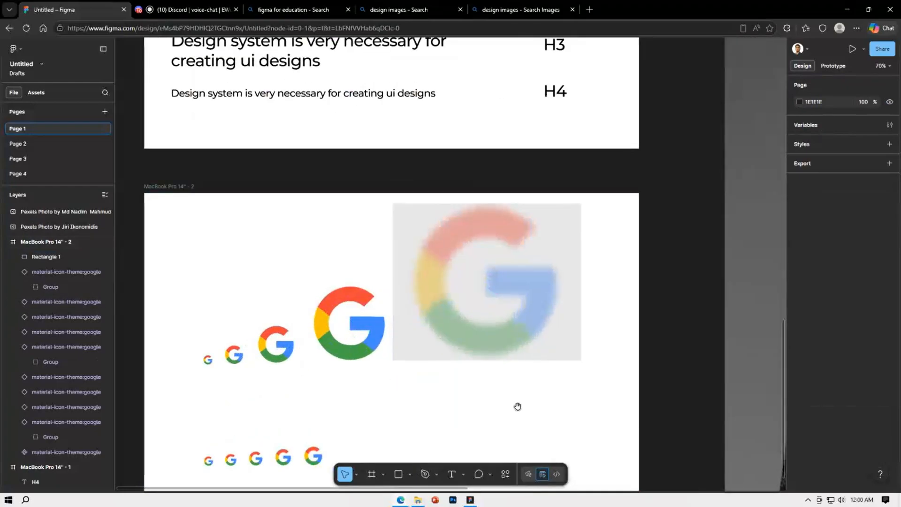
{"action": "left_click_drag", "start_coordinate": [517, 406], "coordinate": [458, 385]}
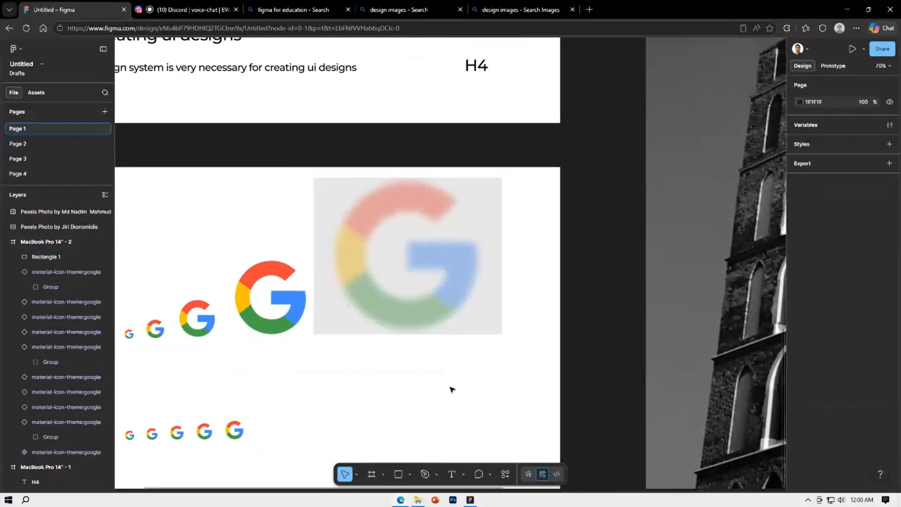
{"action": "left_click_drag", "start_coordinate": [430, 280], "coordinate": [432, 360]}
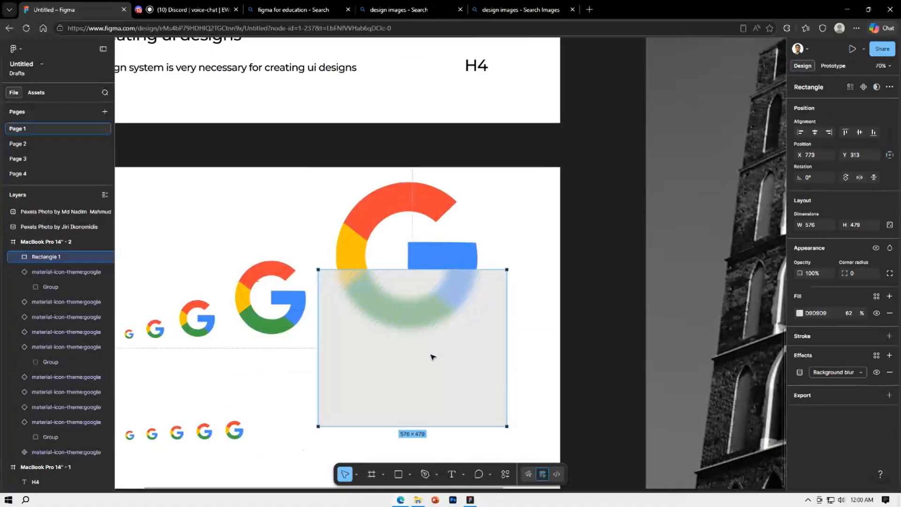
{"action": "left_click_drag", "start_coordinate": [456, 332], "coordinate": [455, 305]}
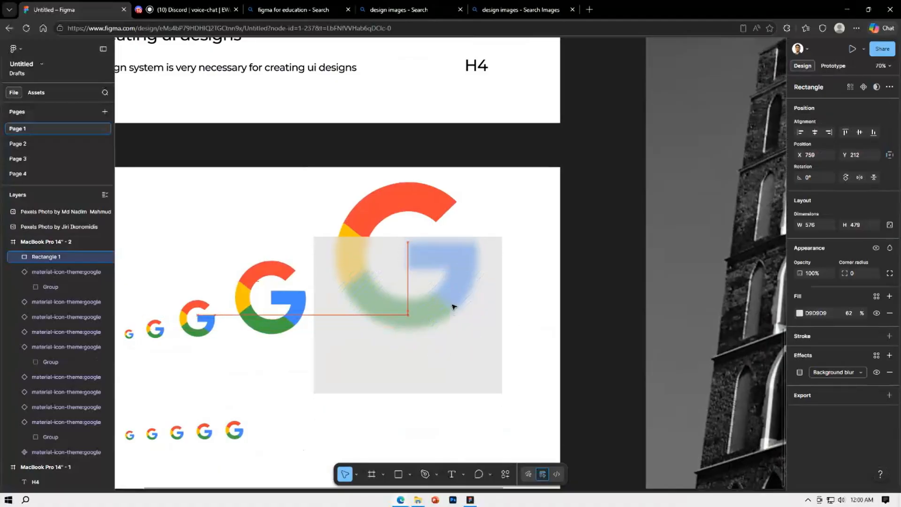
{"action": "left_click_drag", "start_coordinate": [430, 393], "coordinate": [429, 347]}
{"action": "left_click_drag", "start_coordinate": [314, 287], "coordinate": [331, 288]}
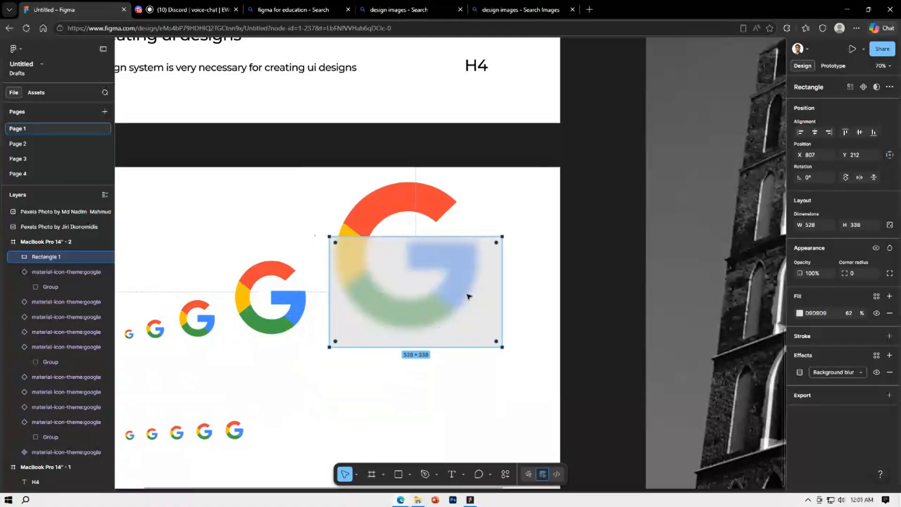
{"action": "left_click_drag", "start_coordinate": [502, 292], "coordinate": [485, 292]}
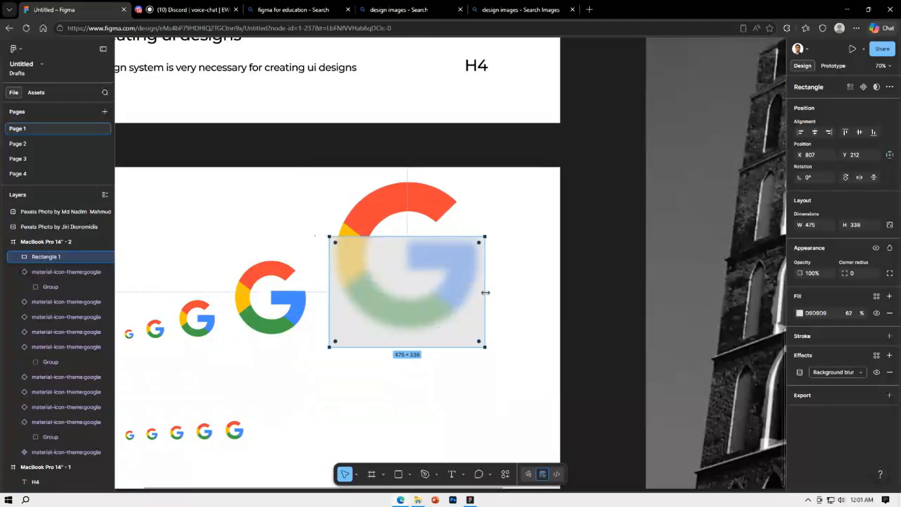
{"action": "left_click", "coordinate": [507, 298]}
Duplicate the blurred rectangle directly below the original and change the copy's effect to Layer blur
{"action": "left_click", "coordinate": [475, 298]}
{"action": "left_click_drag", "start_coordinate": [410, 298], "coordinate": [412, 416]}
{"action": "left_click", "coordinate": [851, 373]}
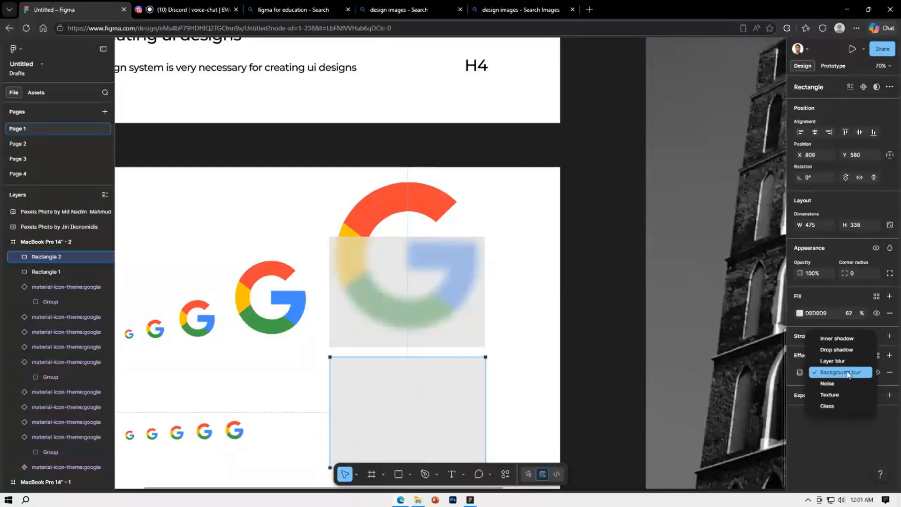
{"action": "left_click", "coordinate": [835, 361]}
{"action": "scroll", "coordinate": [499, 384], "scroll_direction": "down", "scroll_amount": 1}
{"action": "scroll", "coordinate": [499, 384], "scroll_direction": "down", "scroll_amount": 2}
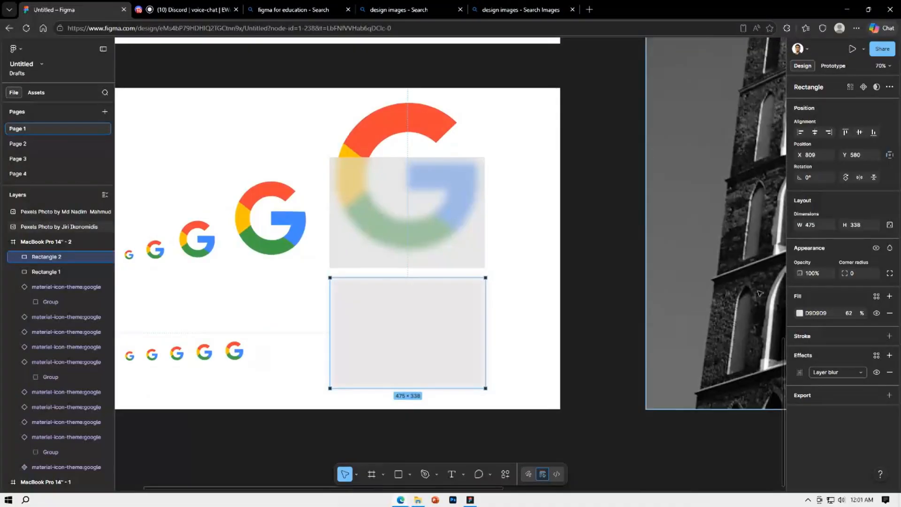
Set the lower rectangle's fill opacity to 100% and its layer blur to 29.7
{"action": "left_click_drag", "start_coordinate": [861, 314], "coordinate": [900, 314]}
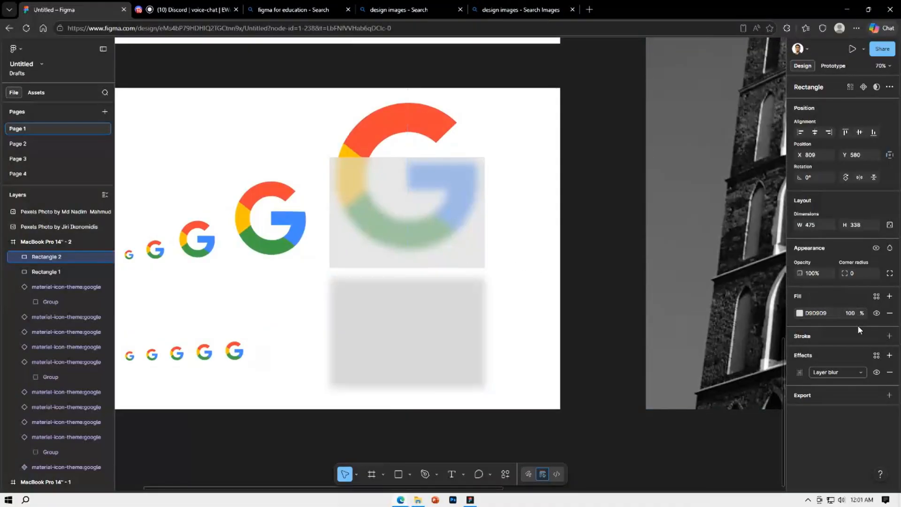
{"action": "left_click", "coordinate": [800, 373]}
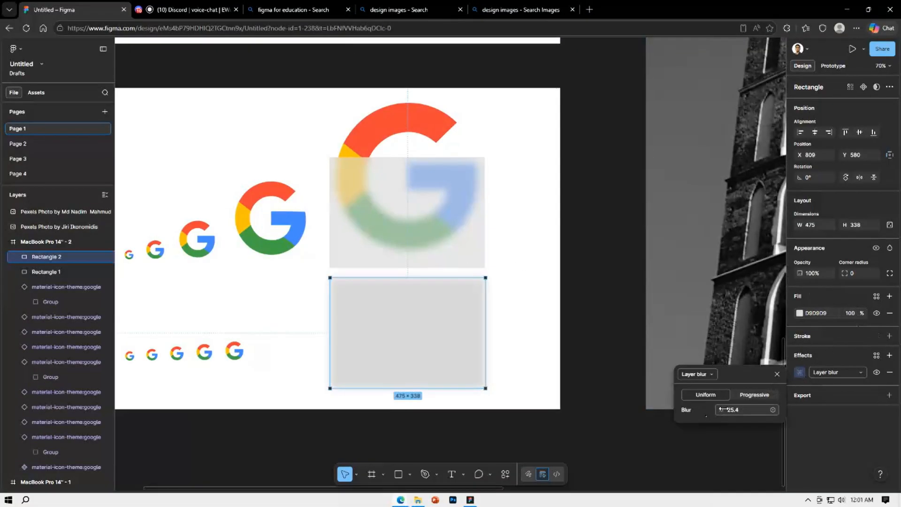
{"action": "left_click_drag", "start_coordinate": [735, 410], "coordinate": [751, 406]}
{"action": "left_click", "coordinate": [615, 367]}
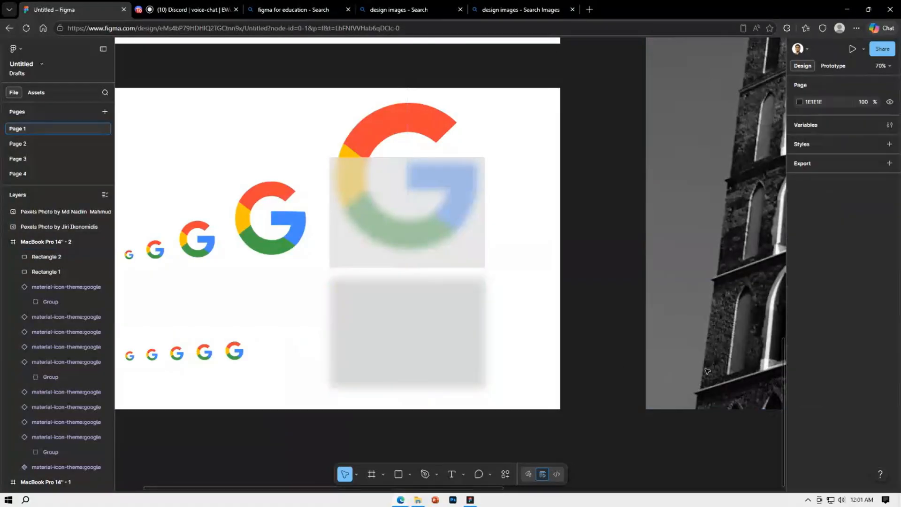
Reduce the lower rectangle's layer blur to 23
{"action": "left_click", "coordinate": [436, 356]}
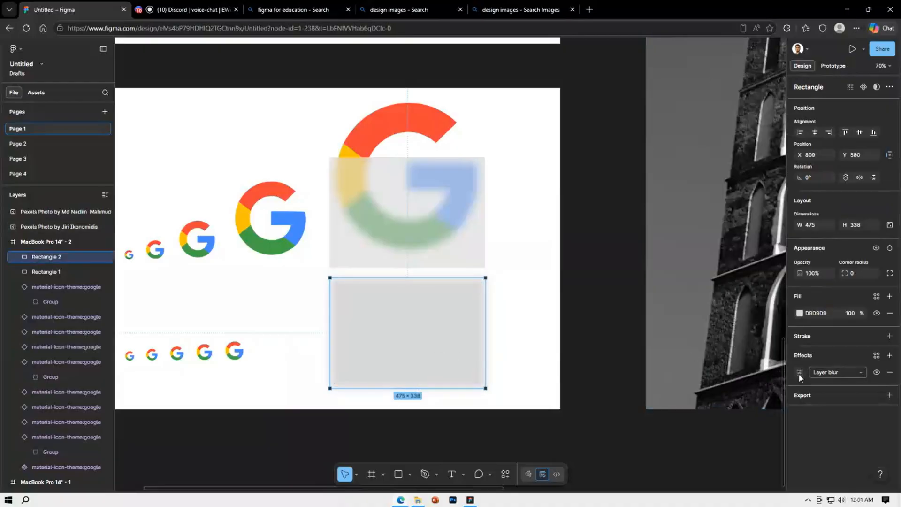
{"action": "left_click", "coordinate": [798, 374]}
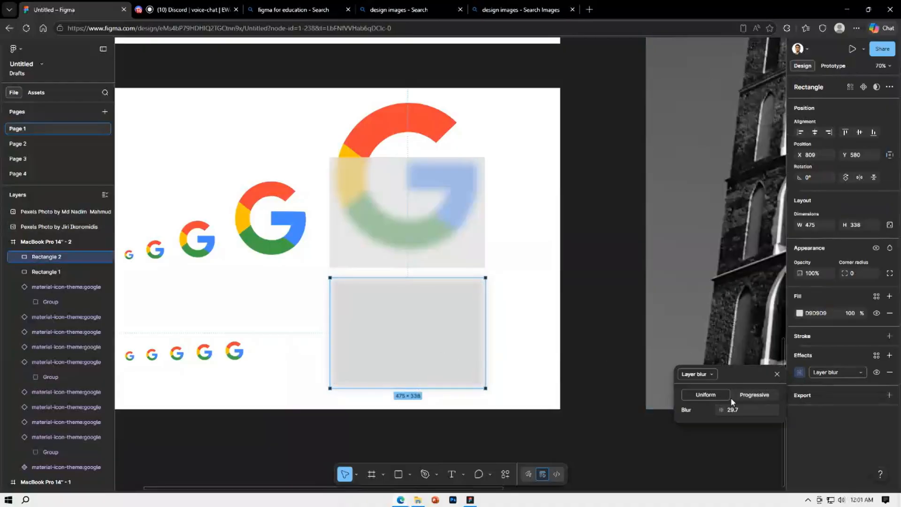
{"action": "left_click_drag", "start_coordinate": [723, 412], "coordinate": [658, 391]}
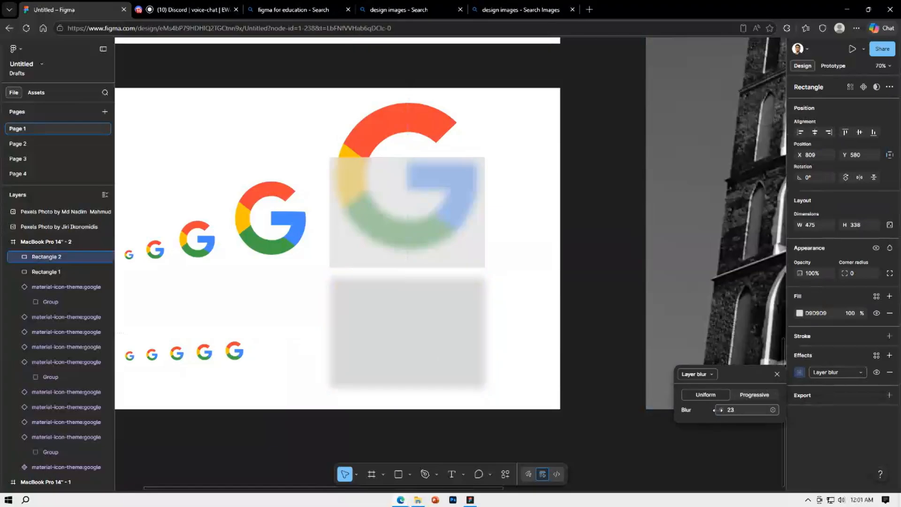
Switch the upper rectangle's background blur to Progressive and set both its start and end values to 24
{"action": "left_click", "coordinate": [443, 229]}
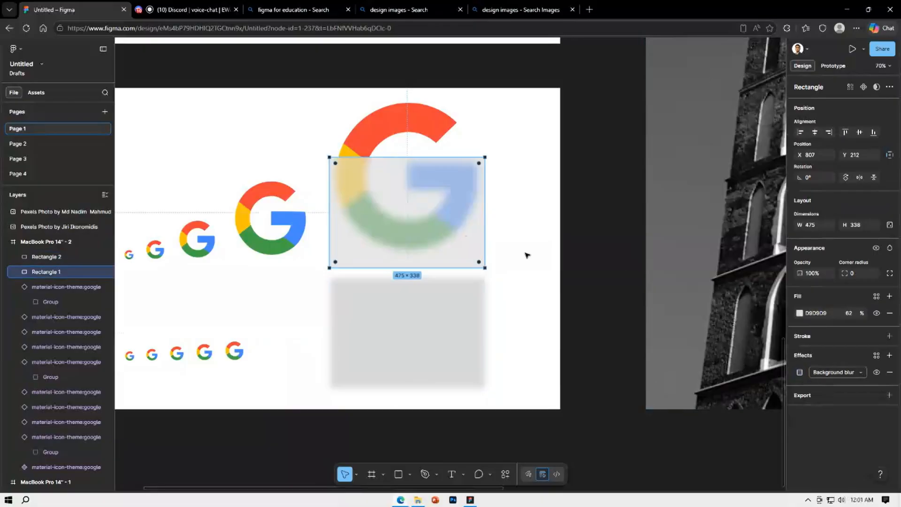
{"action": "left_click", "coordinate": [800, 372]}
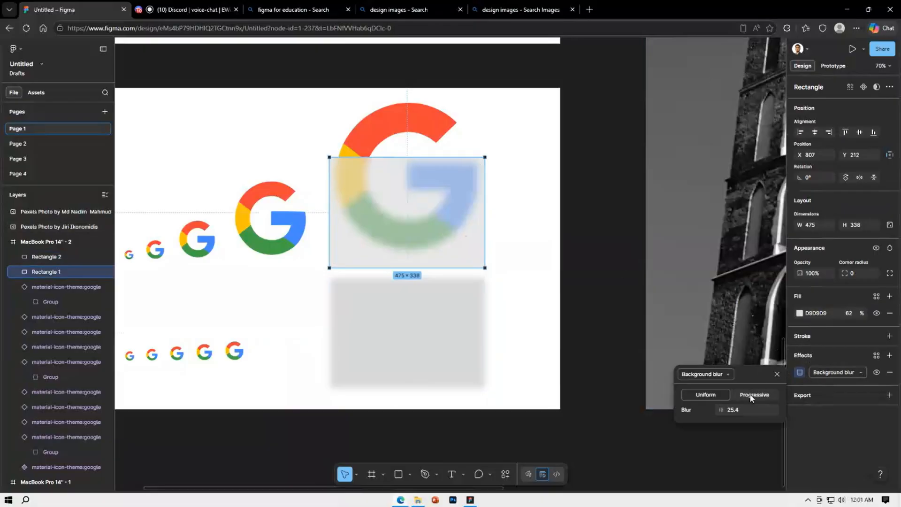
{"action": "left_click", "coordinate": [751, 396]}
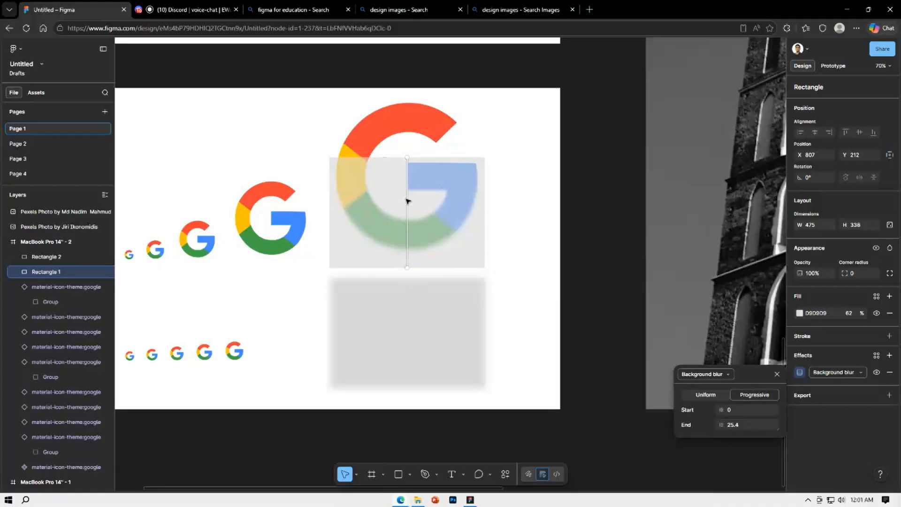
{"action": "left_click", "coordinate": [738, 426]}
{"action": "type", "text": "24"}
{"action": "key", "text": "Return"}
{"action": "left_click", "coordinate": [748, 409]}
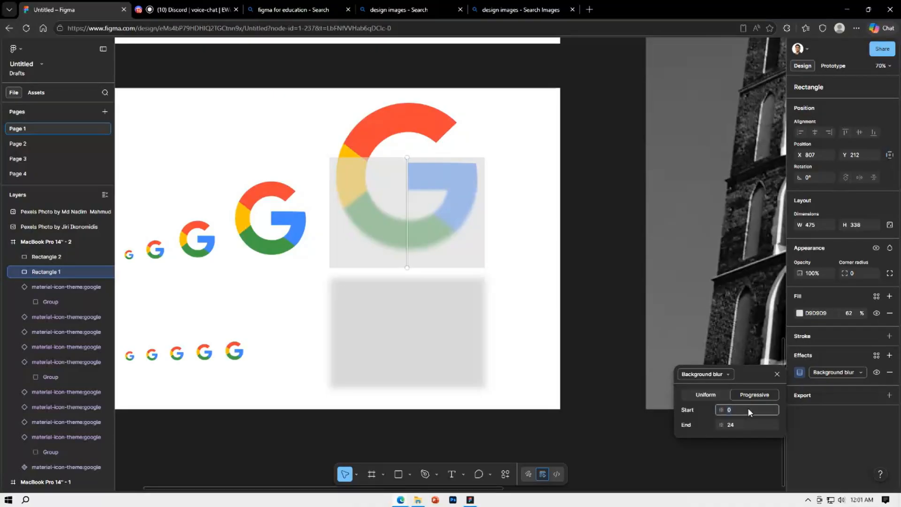
{"action": "key", "text": "Return"}
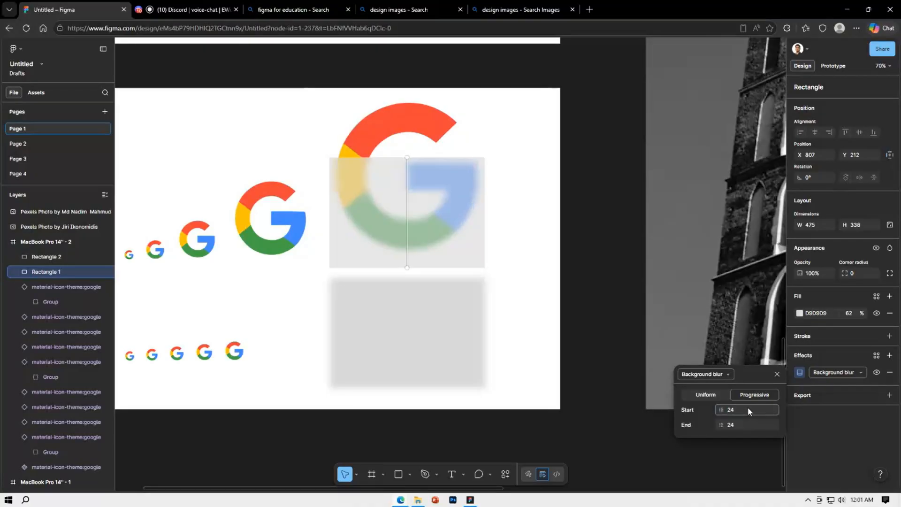
Set the end value of the upper rectangle's progressive background blur to 0
{"action": "left_click", "coordinate": [739, 426]}
{"action": "type", "text": "0"}
{"action": "key", "text": "Return"}
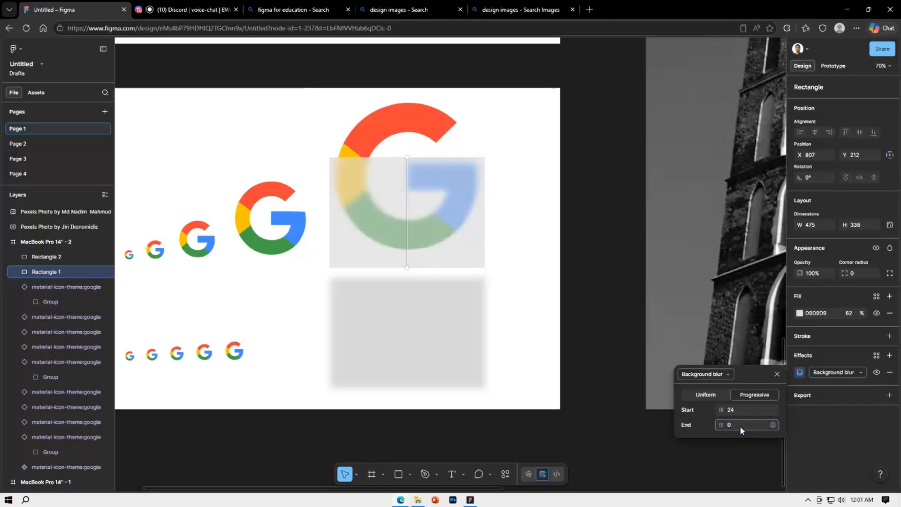
{"action": "left_click", "coordinate": [561, 217]}
{"action": "scroll", "coordinate": [472, 175], "scroll_direction": "up", "scroll_amount": 5, "text": "ctrl"}
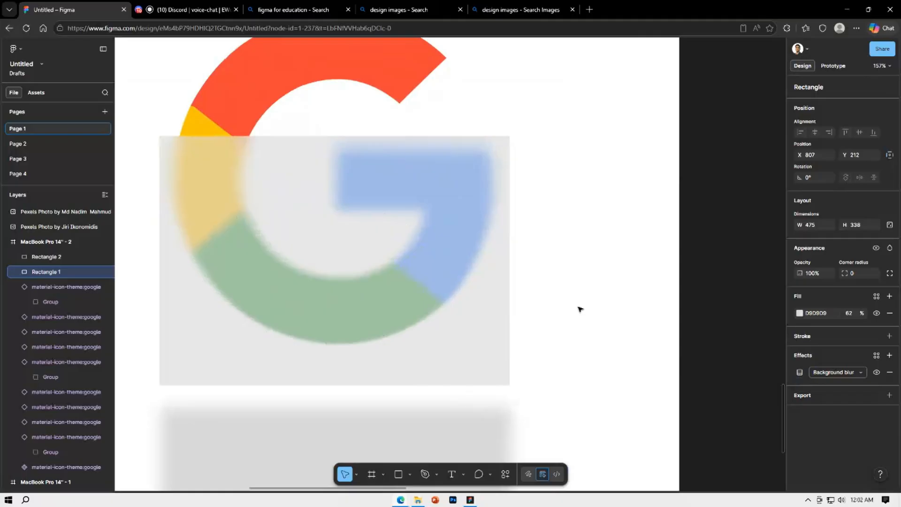
Reposition the upper rectangle's progressive blur line so it starts above the rectangle and ends over the lower rectangle
{"action": "left_click", "coordinate": [489, 300]}
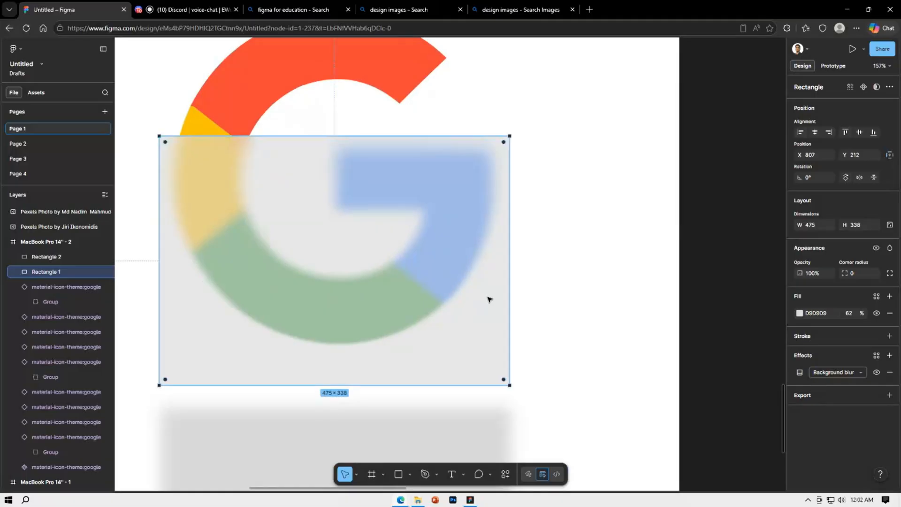
{"action": "left_click", "coordinate": [800, 372]}
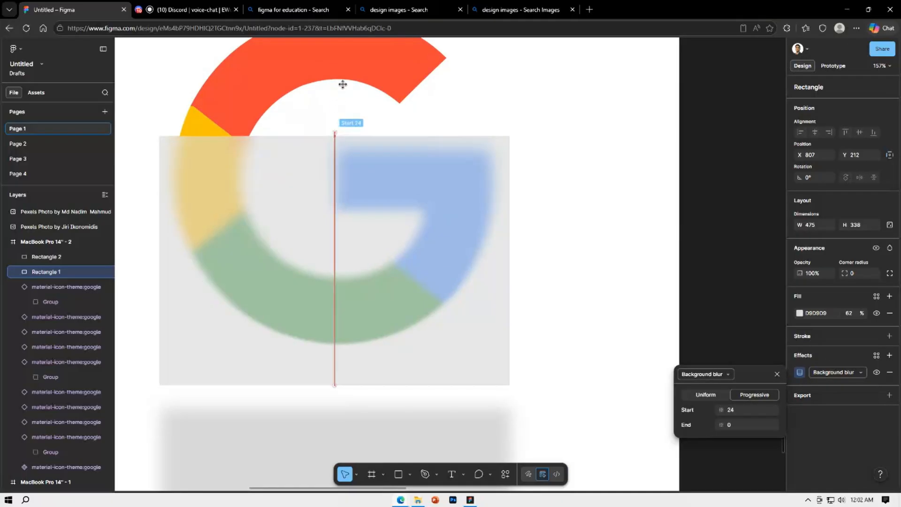
{"action": "mouse_move", "coordinate": [343, 84]}
{"action": "left_mouse_down"}
{"action": "mouse_move", "coordinate": [345, 60]}
{"action": "mouse_move", "coordinate": [340, 85]}
{"action": "left_mouse_up"}
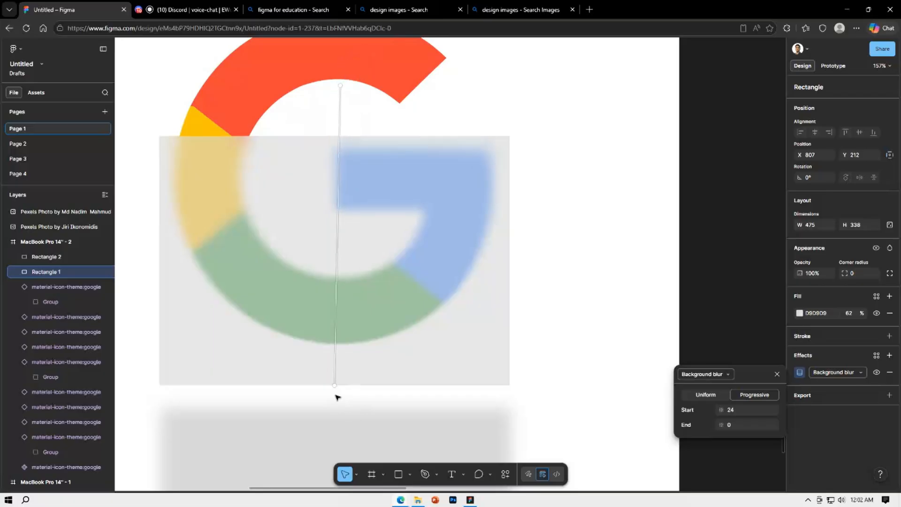
{"action": "left_click_drag", "start_coordinate": [334, 385], "coordinate": [364, 272]}
{"action": "scroll", "coordinate": [365, 272], "scroll_direction": "down", "scroll_amount": 5}
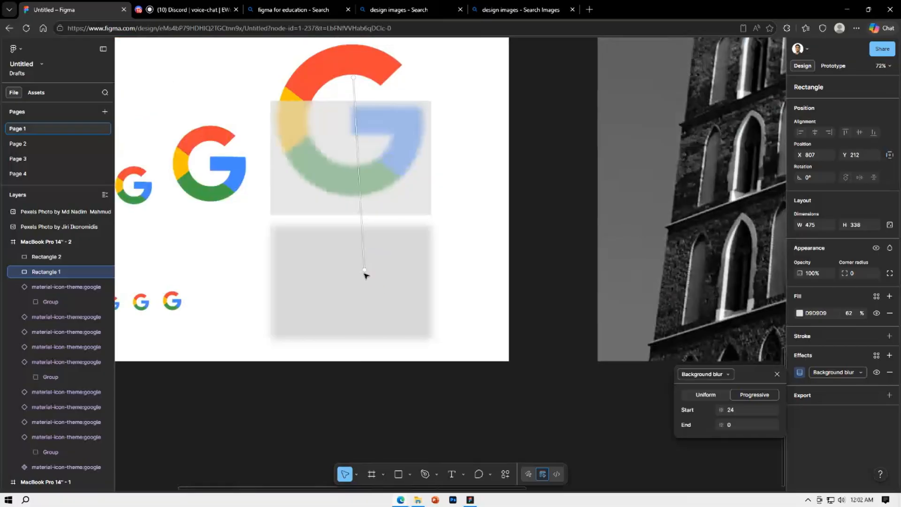
{"action": "left_click_drag", "start_coordinate": [353, 350], "coordinate": [434, 257]}
{"action": "left_click", "coordinate": [485, 166]}
{"action": "scroll", "coordinate": [362, 132], "scroll_direction": "up", "scroll_amount": 4}
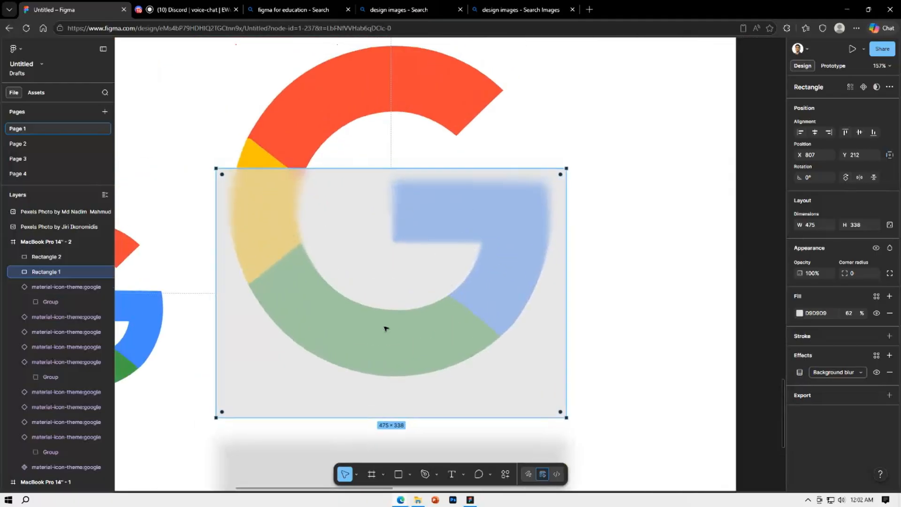
{"action": "left_click", "coordinate": [689, 254]}
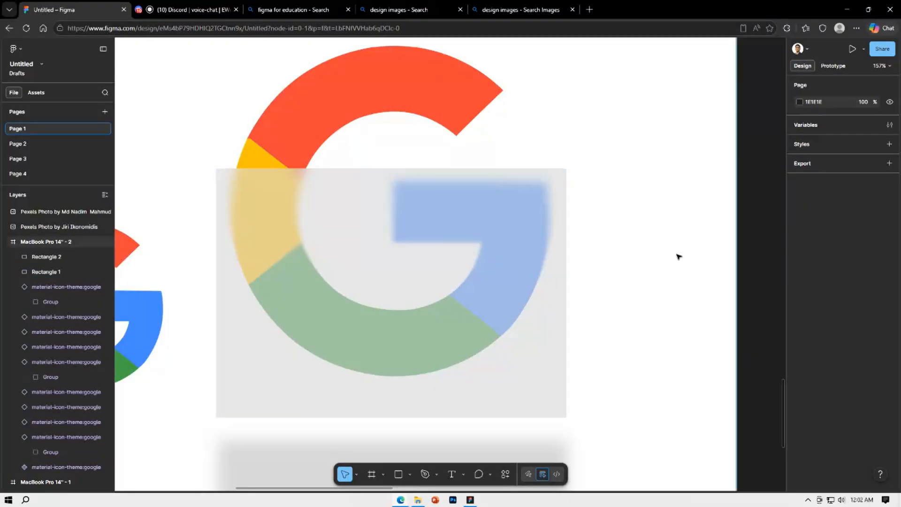
Delete both blurred rectangles from the icon frame
{"action": "scroll", "coordinate": [678, 256], "scroll_direction": "down", "scroll_amount": 5, "text": "ctrl"}
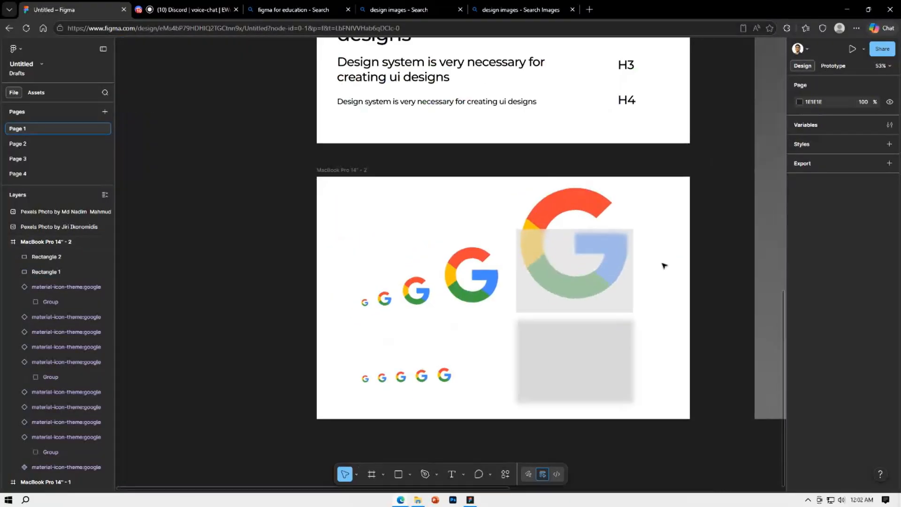
{"action": "scroll", "coordinate": [664, 265], "scroll_direction": "down", "scroll_amount": 2, "text": "ctrl"}
{"action": "left_click_drag", "start_coordinate": [686, 277], "coordinate": [517, 351]}
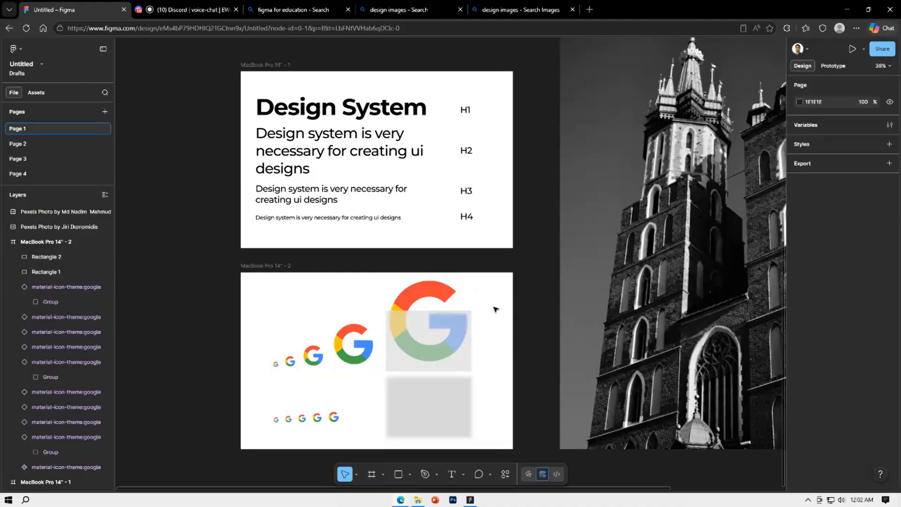
{"action": "left_click", "coordinate": [427, 354]}
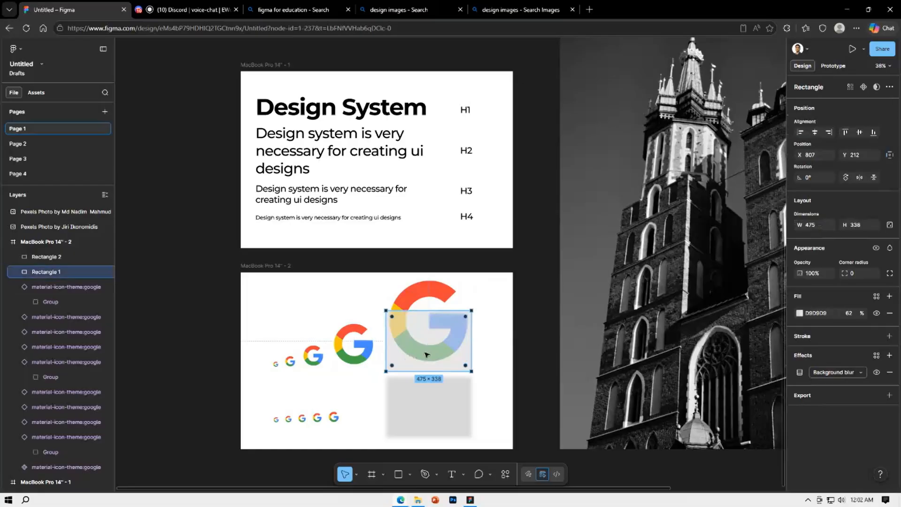
{"action": "key", "text": "Delete"}
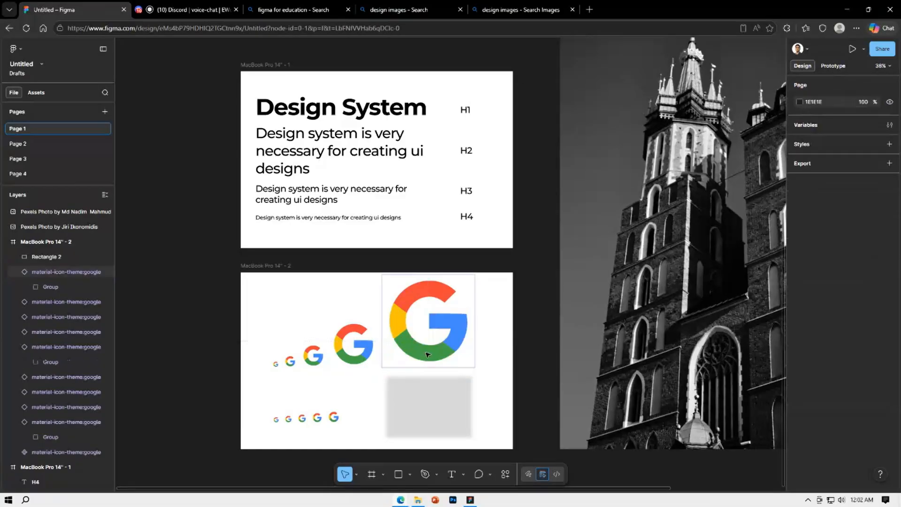
{"action": "left_click", "coordinate": [421, 417]}
{"action": "key", "text": "Delete"}
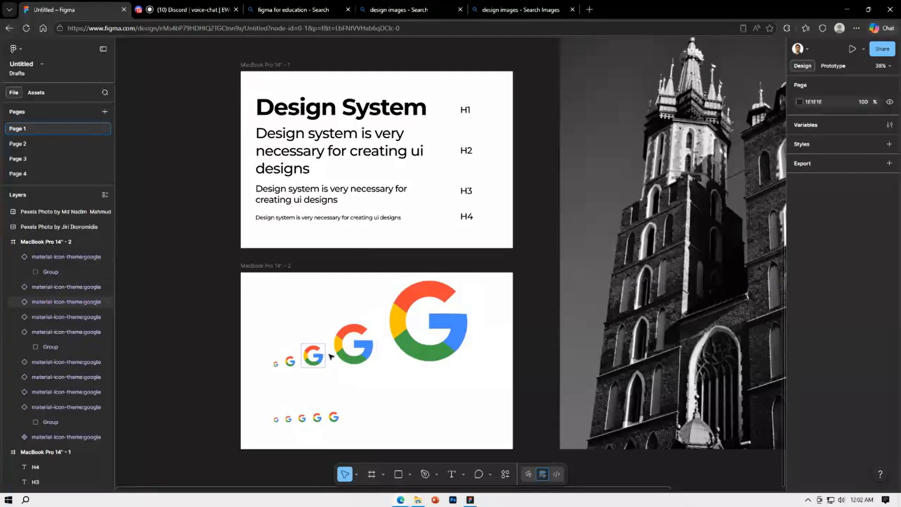
Scale the upper row of five Google icons down proportionally and shift it closer to the frame's upper-left corner
{"action": "left_click_drag", "start_coordinate": [253, 280], "coordinate": [471, 342]}
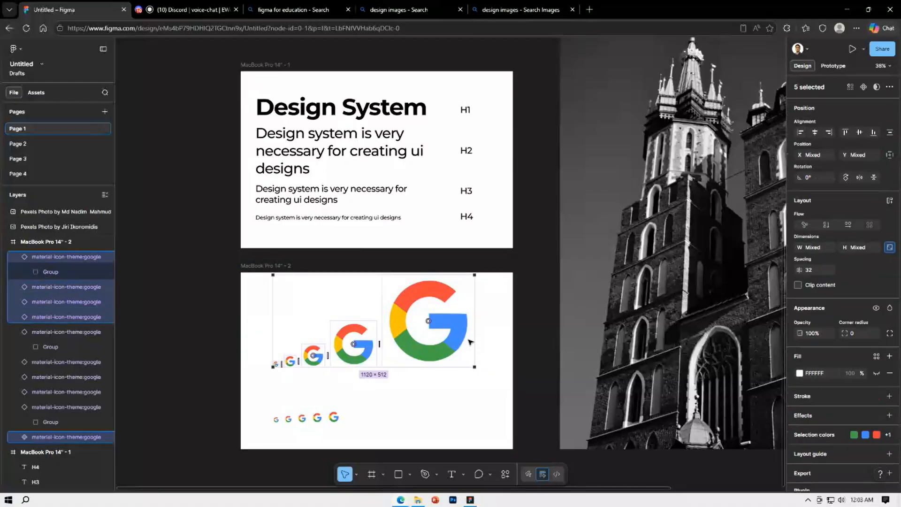
{"action": "key", "text": "k"}
{"action": "left_click_drag", "start_coordinate": [474, 327], "coordinate": [375, 330]}
{"action": "left_click", "coordinate": [445, 341]}
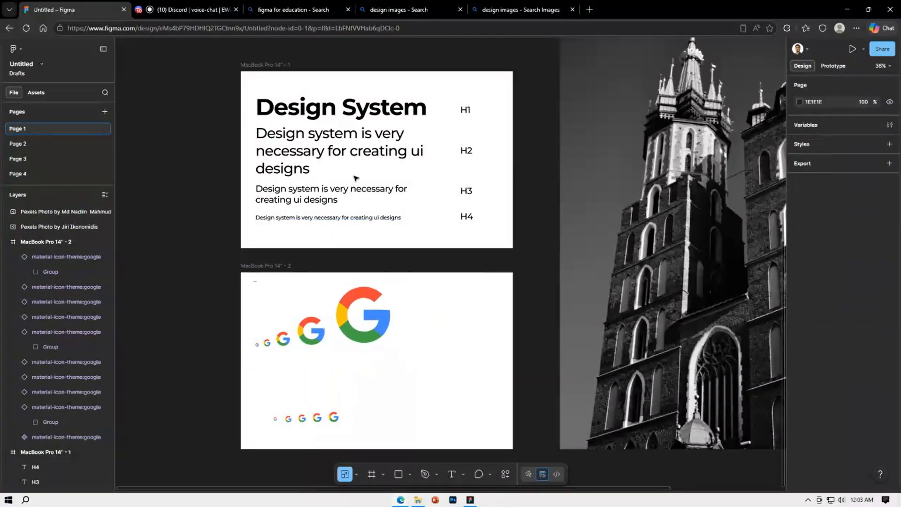
Examine the four sample texts and their H1 to H4 labels in the type-scale frame
{"action": "left_click", "coordinate": [303, 111]}
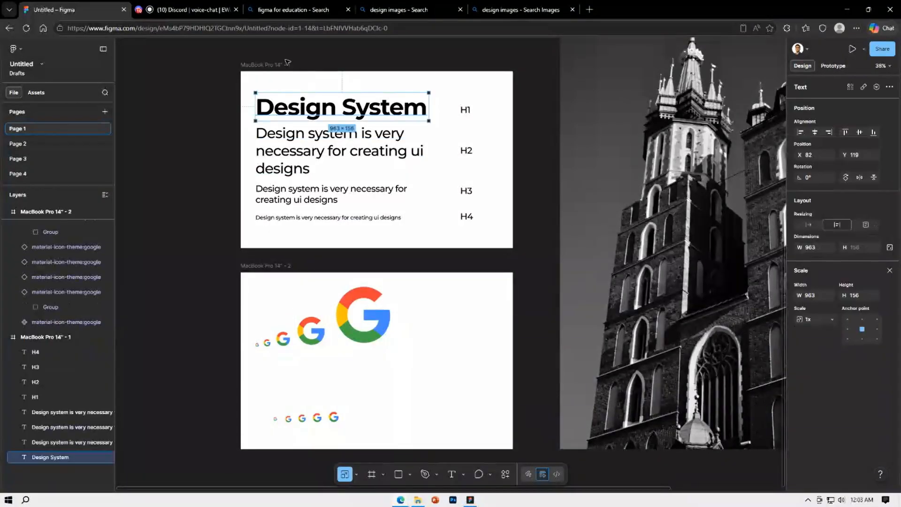
{"action": "left_click", "coordinate": [279, 199]}
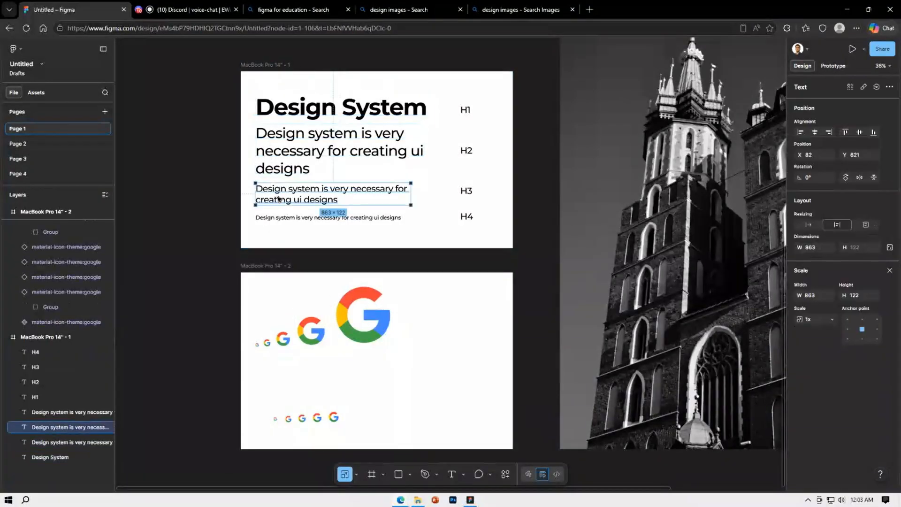
{"action": "left_click", "coordinate": [282, 217]}
{"action": "left_click", "coordinate": [480, 180]}
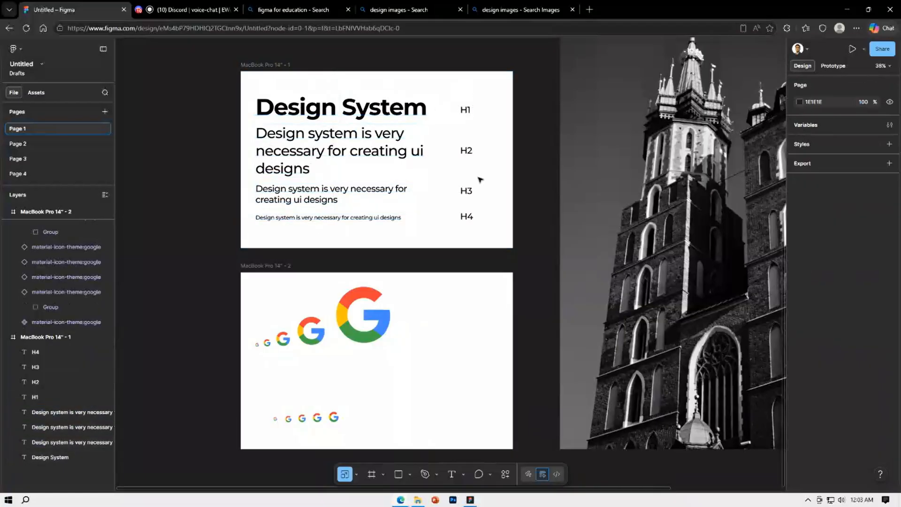
{"action": "left_click_drag", "start_coordinate": [500, 88], "coordinate": [454, 251]}
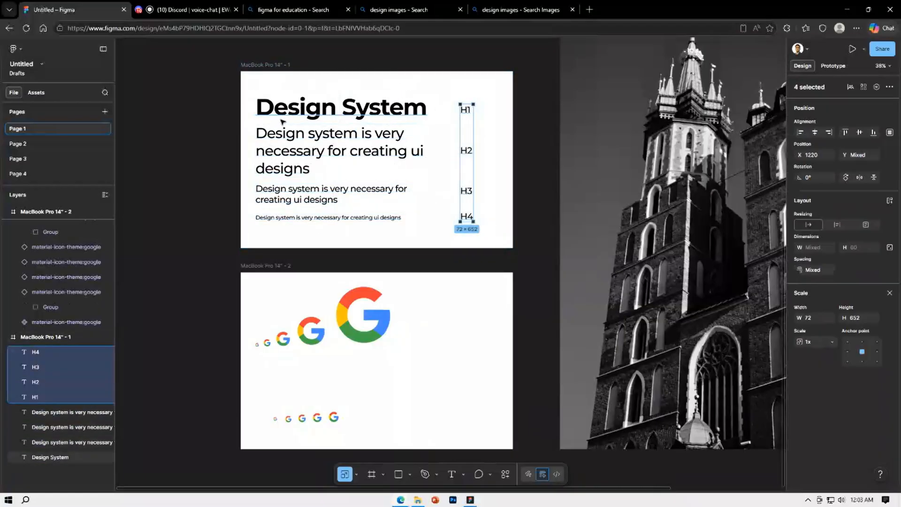
{"action": "left_click", "coordinate": [292, 109]}
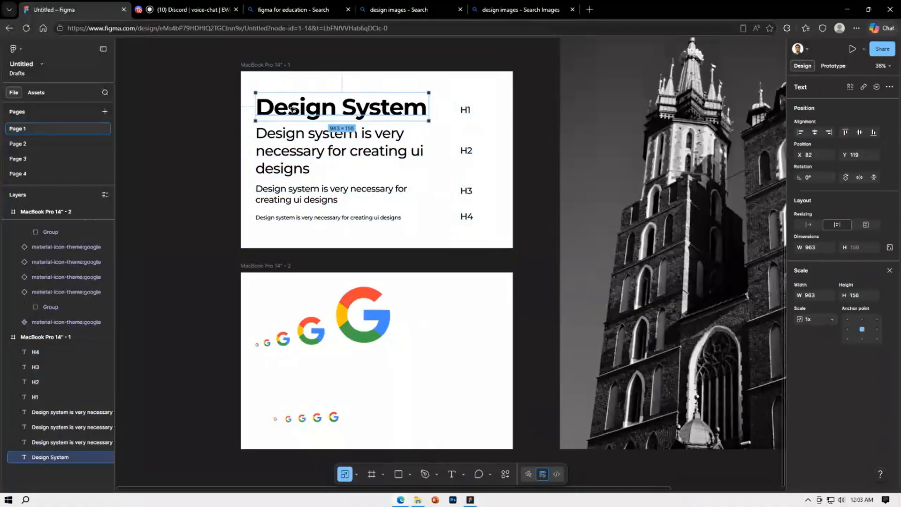
{"action": "left_click", "coordinate": [297, 139]}
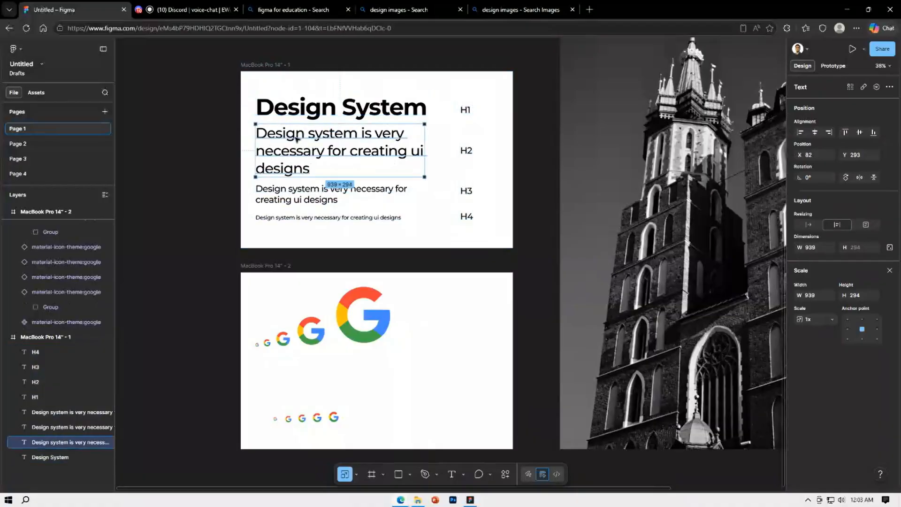
{"action": "left_click", "coordinate": [292, 190]}
{"action": "left_click", "coordinate": [305, 217]}
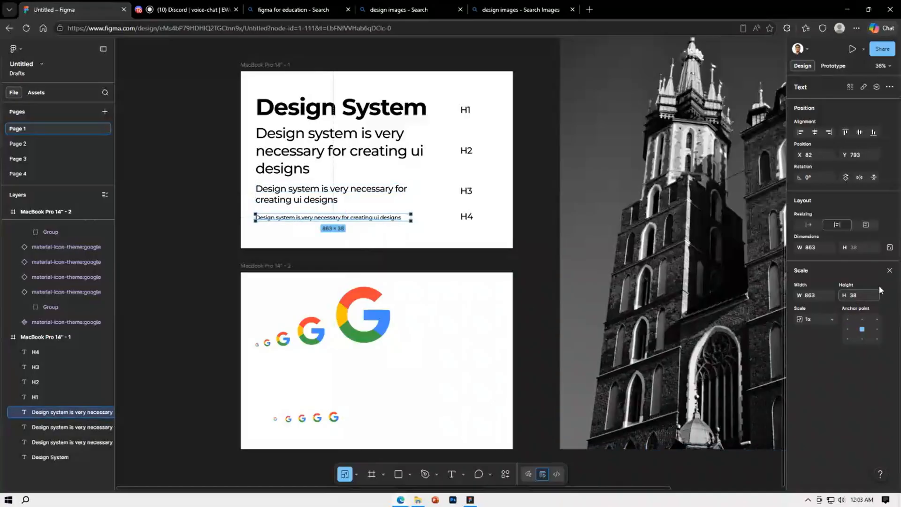
Leave the Scale tool and check the typography settings of the "Design System" heading
{"action": "left_click", "coordinate": [890, 271]}
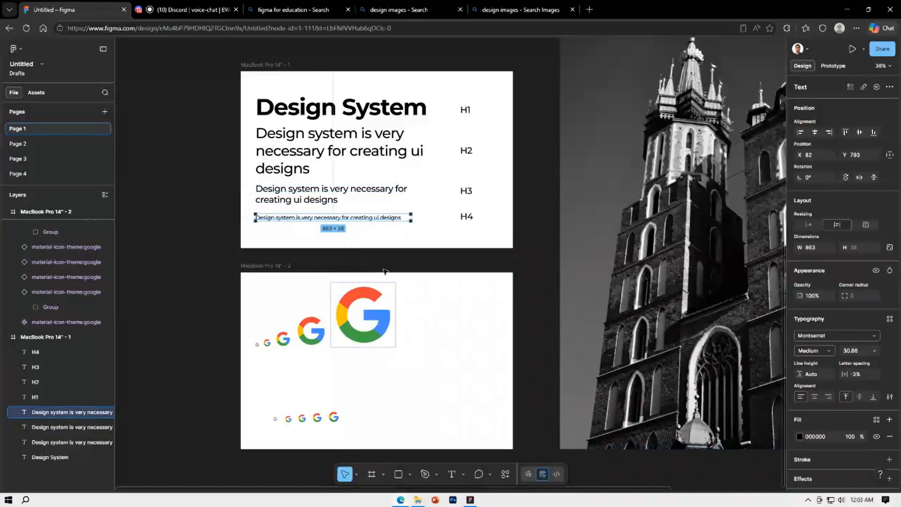
{"action": "left_click", "coordinate": [403, 261]}
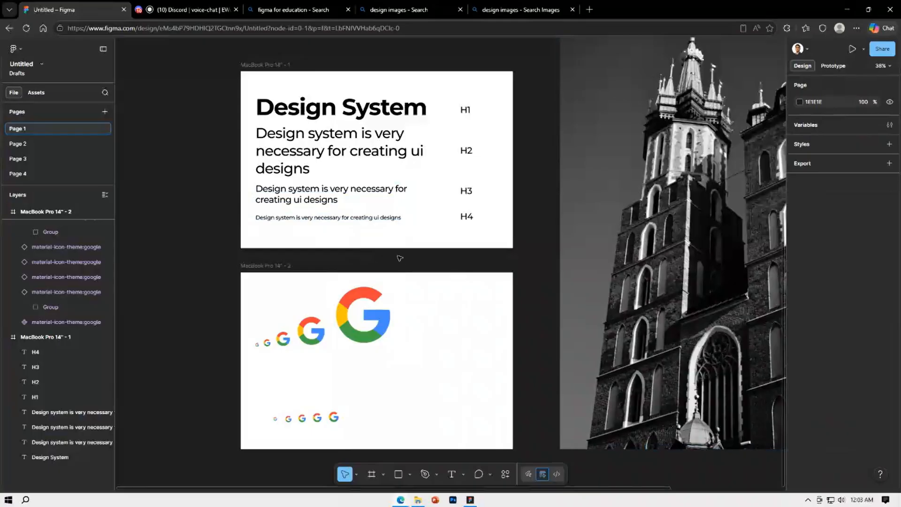
{"action": "left_click", "coordinate": [351, 104]}
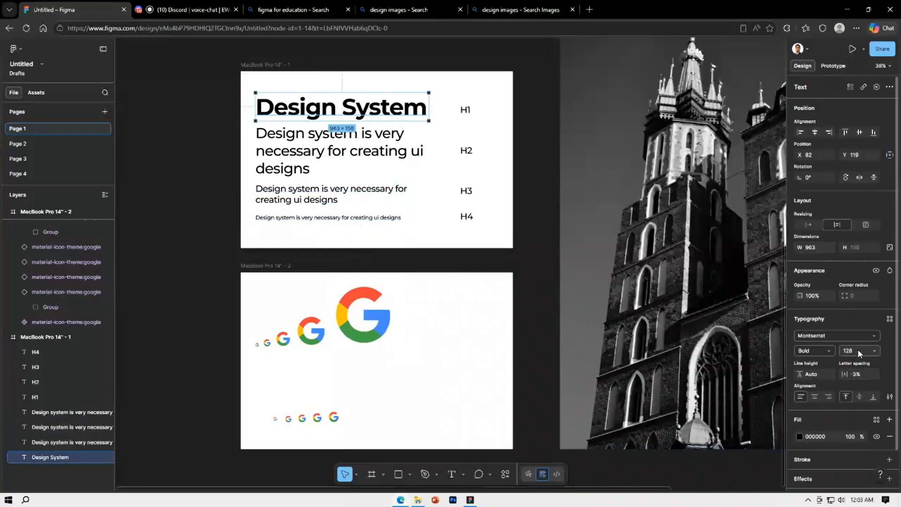
{"action": "left_click", "coordinate": [530, 313]}
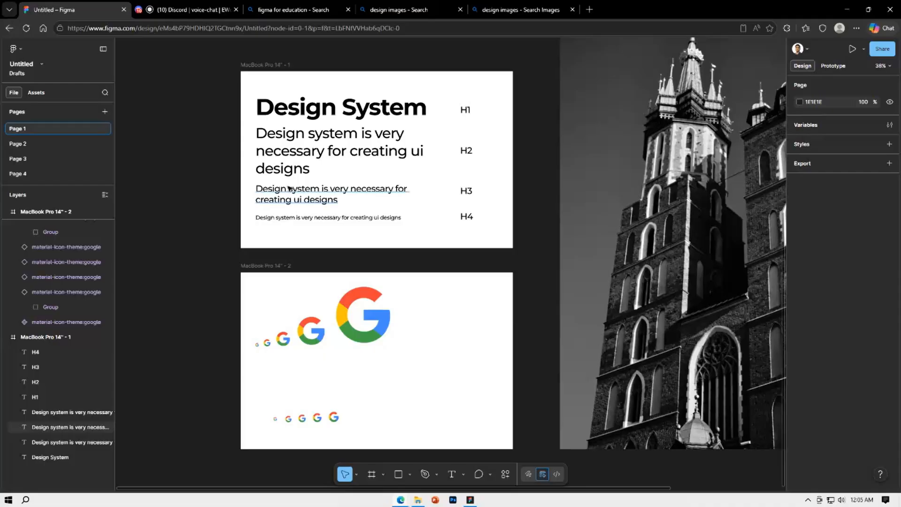
Create a text style named H1 from the "Design System" heading
{"action": "left_click", "coordinate": [285, 103]}
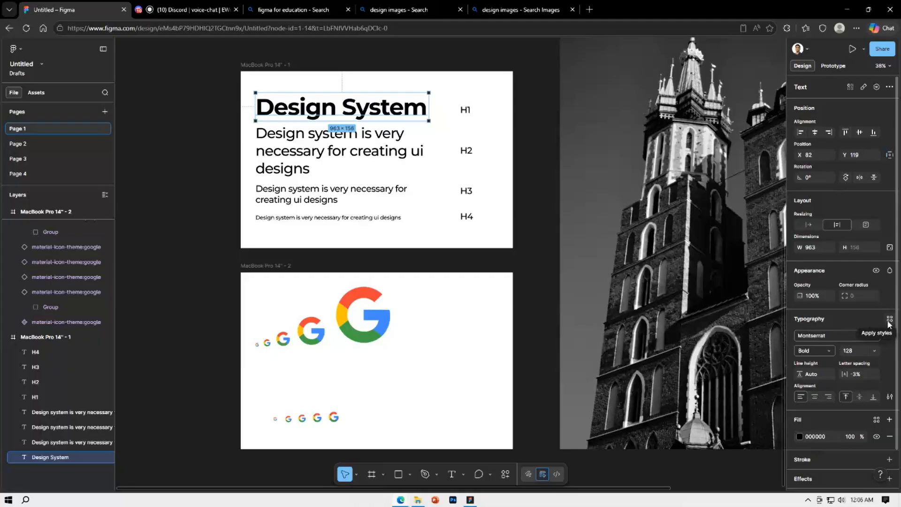
{"action": "left_click", "coordinate": [888, 323]}
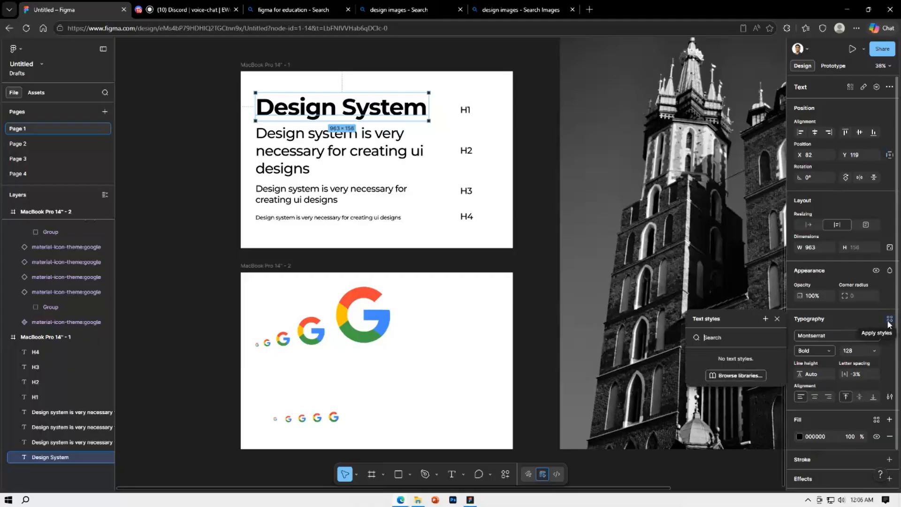
{"action": "left_click", "coordinate": [765, 319]}
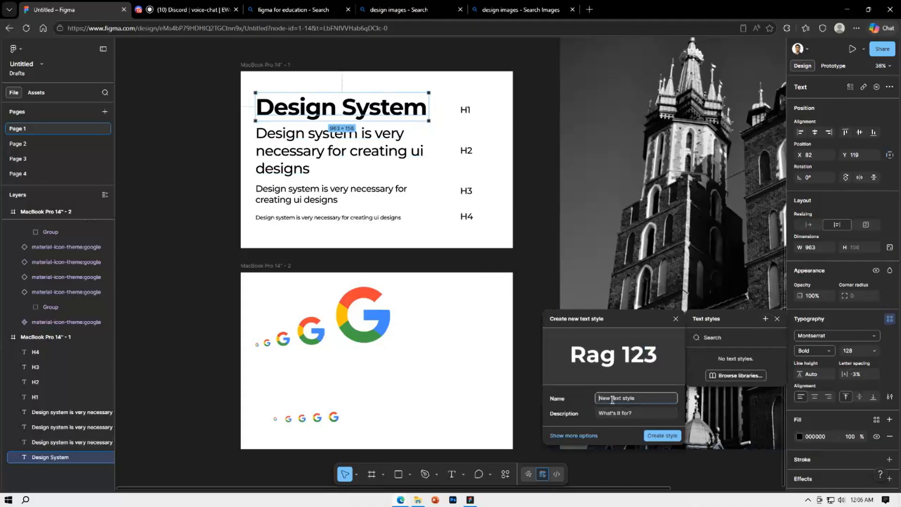
{"action": "type", "text": "H1"}
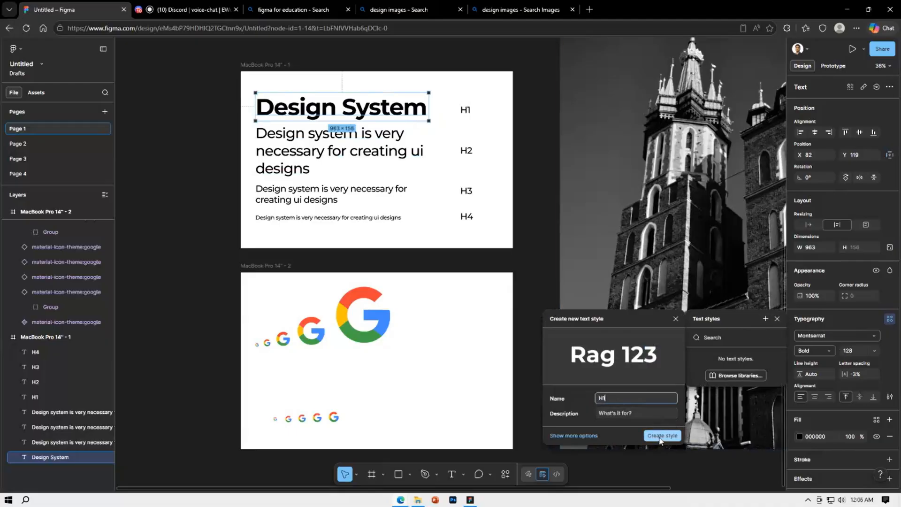
{"action": "left_click", "coordinate": [662, 436]}
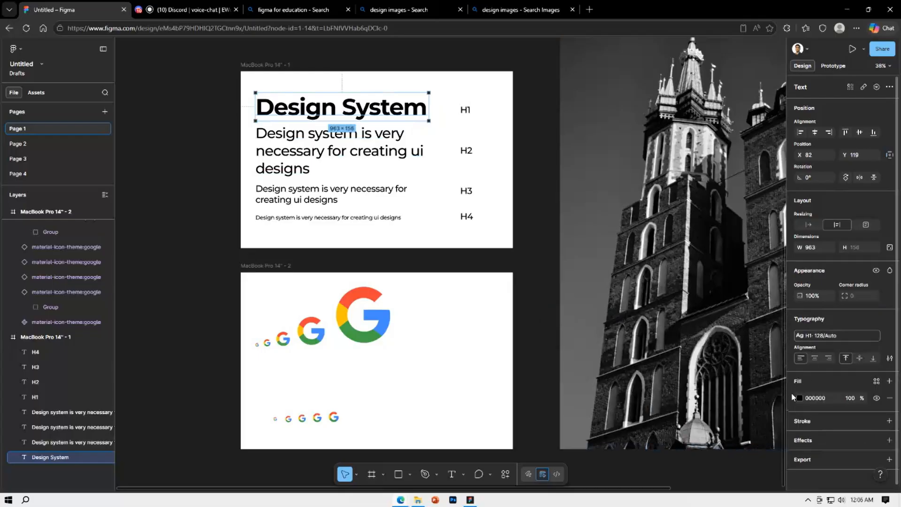
Create a text style named H2 from the three-line sample text below the heading
{"action": "left_click", "coordinate": [305, 143]}
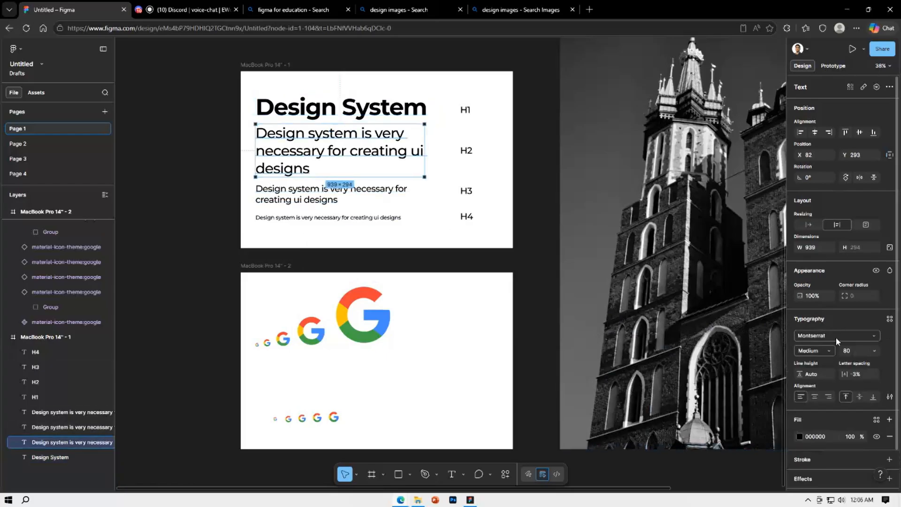
{"action": "left_click", "coordinate": [889, 318]}
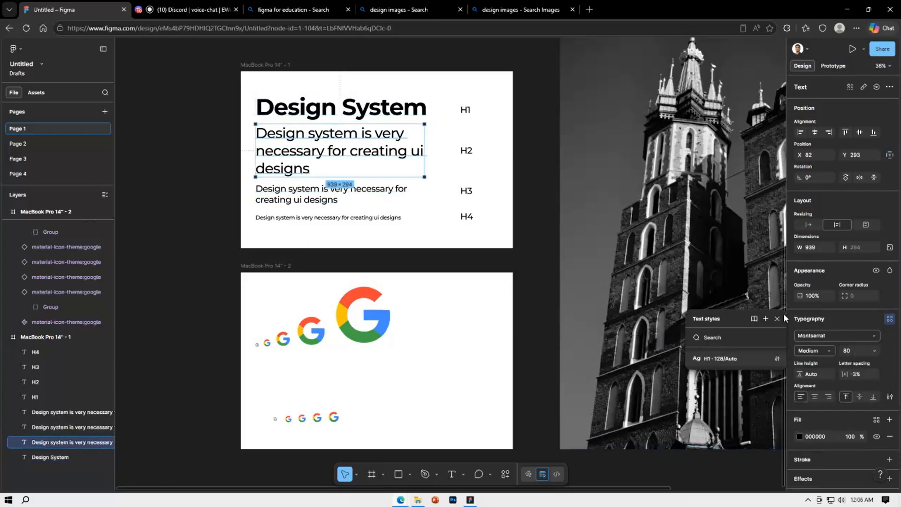
{"action": "left_click", "coordinate": [765, 319]}
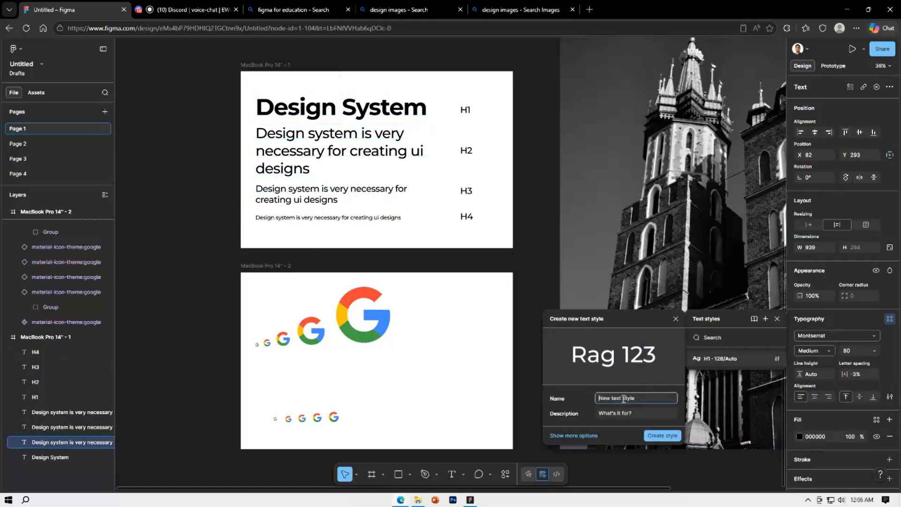
{"action": "type", "text": "H2"}
{"action": "key", "text": "Return"}
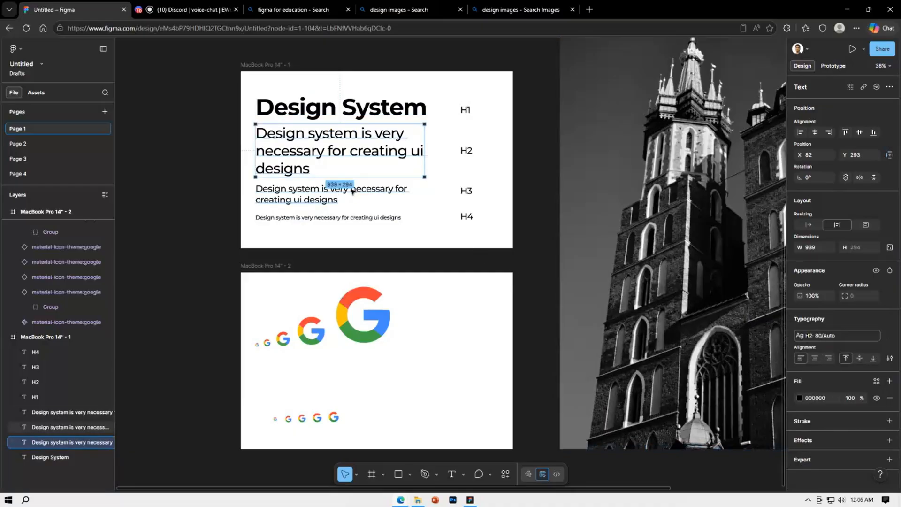
Create a text style named H3 from the two-line sample text in the type-scale frame
{"action": "left_click", "coordinate": [399, 201]}
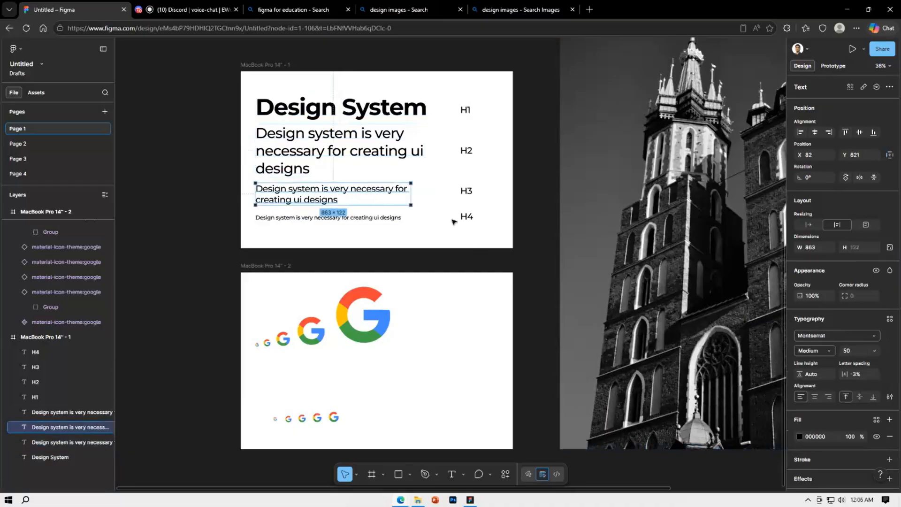
{"action": "left_click", "coordinate": [889, 319]}
{"action": "left_click", "coordinate": [766, 319]}
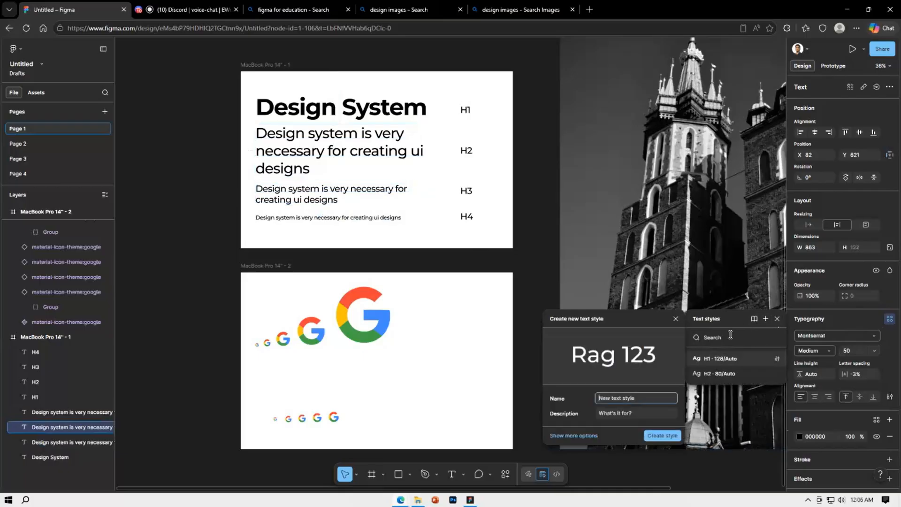
{"action": "type", "text": "H3"}
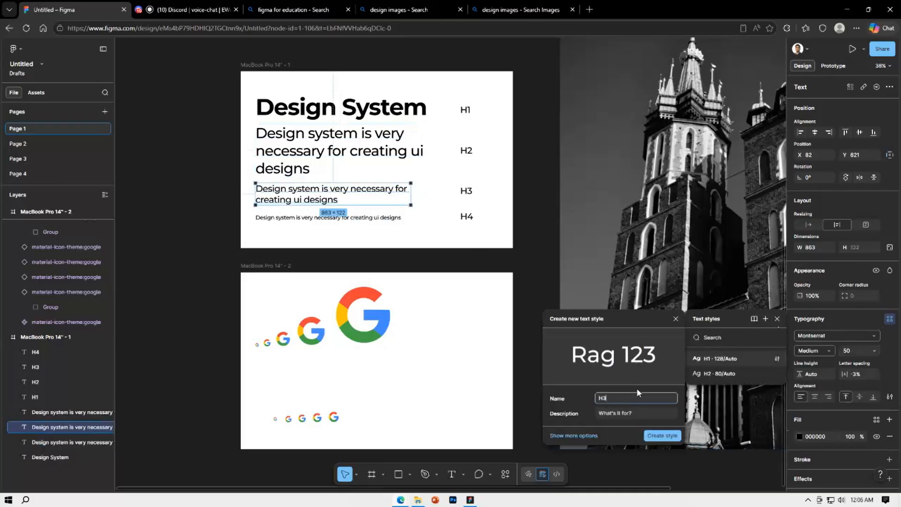
{"action": "key", "text": "Return"}
Create a text style named H4 from the smallest sample text in the type-scale frame and deselect it
{"action": "left_click", "coordinate": [354, 218]}
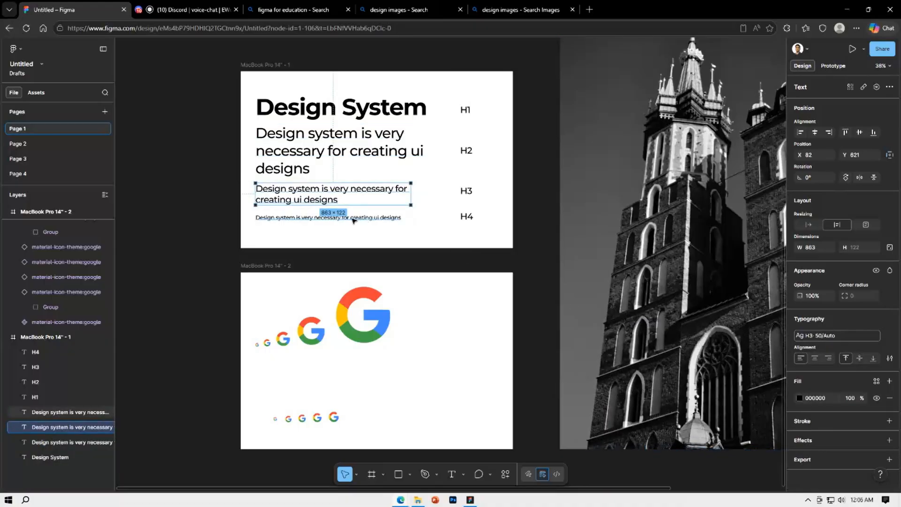
{"action": "left_click", "coordinate": [890, 318]}
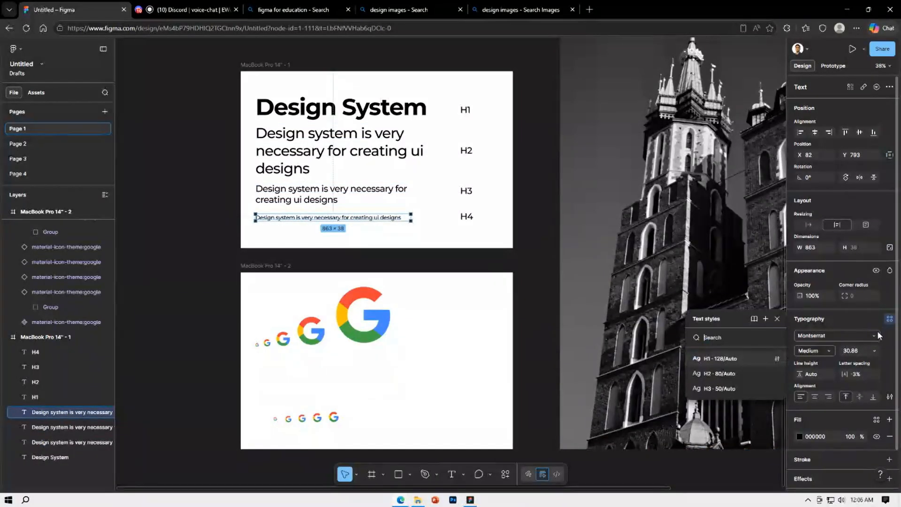
{"action": "left_click", "coordinate": [766, 319]}
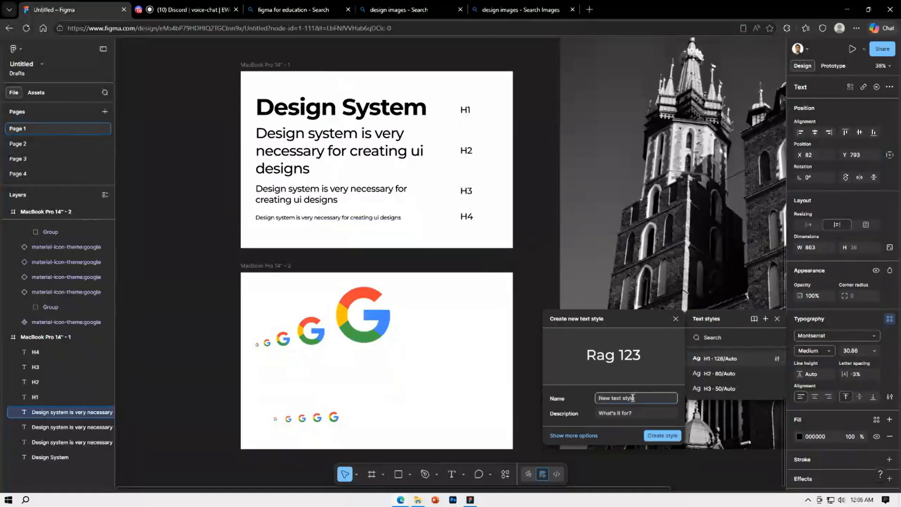
{"action": "type", "text": "H4"}
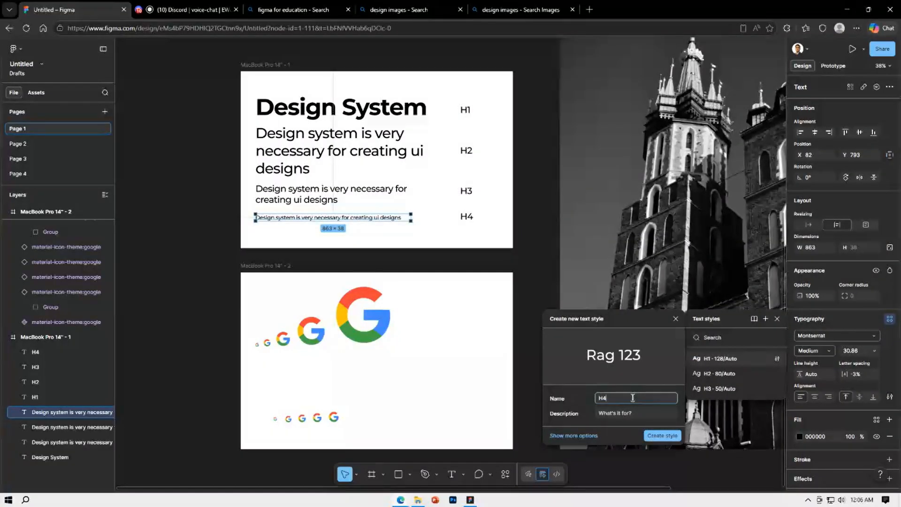
{"action": "key", "text": "Return"}
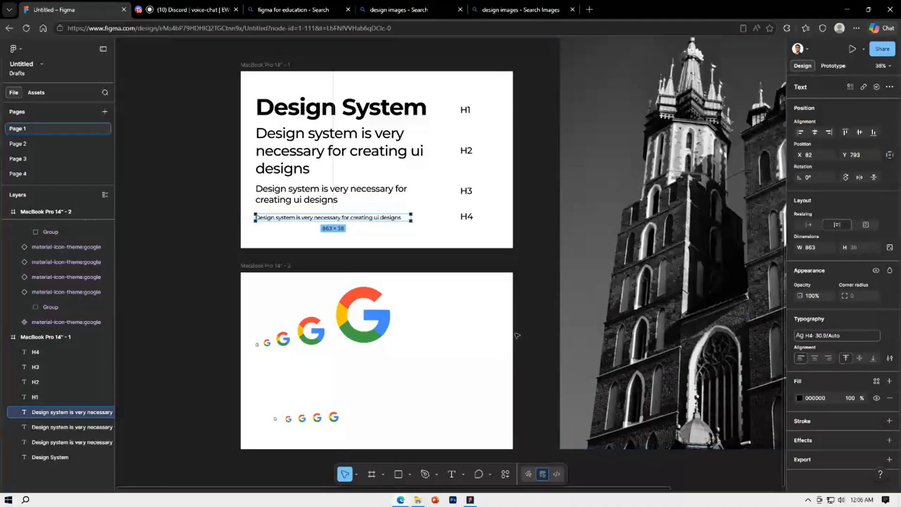
{"action": "left_click", "coordinate": [535, 287]}
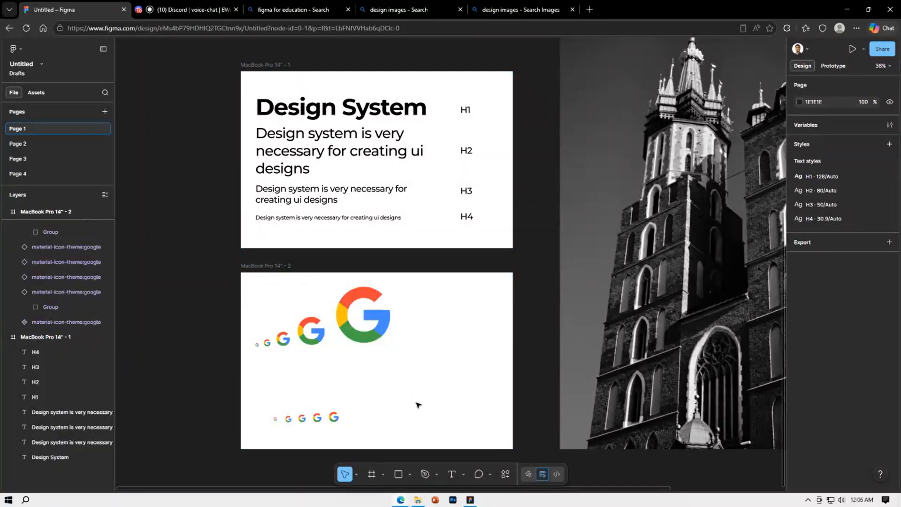
Move the Google icon frame to the left of the type-scale frame, at X -1804, Y 0
{"action": "left_click", "coordinate": [279, 262]}
{"action": "scroll", "coordinate": [282, 282], "scroll_direction": "down", "scroll_amount": 3}
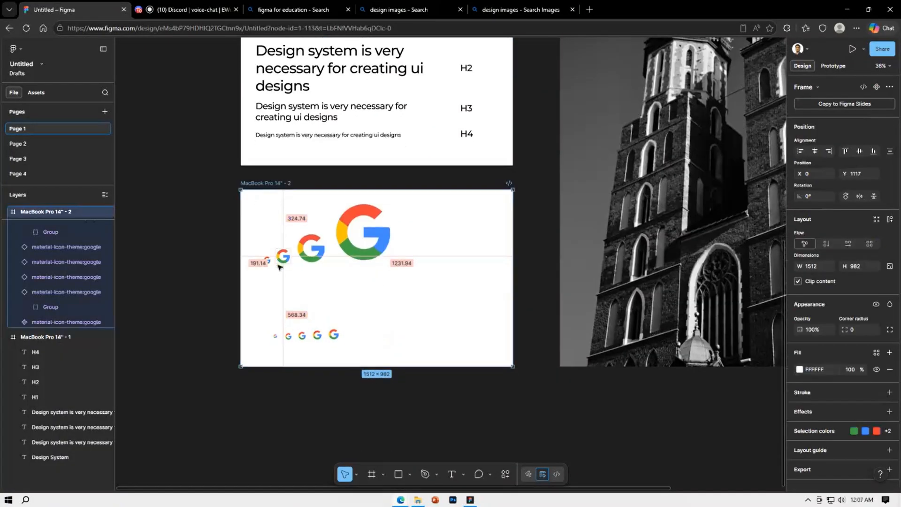
{"action": "scroll", "coordinate": [281, 290], "scroll_direction": "down", "scroll_amount": 3}
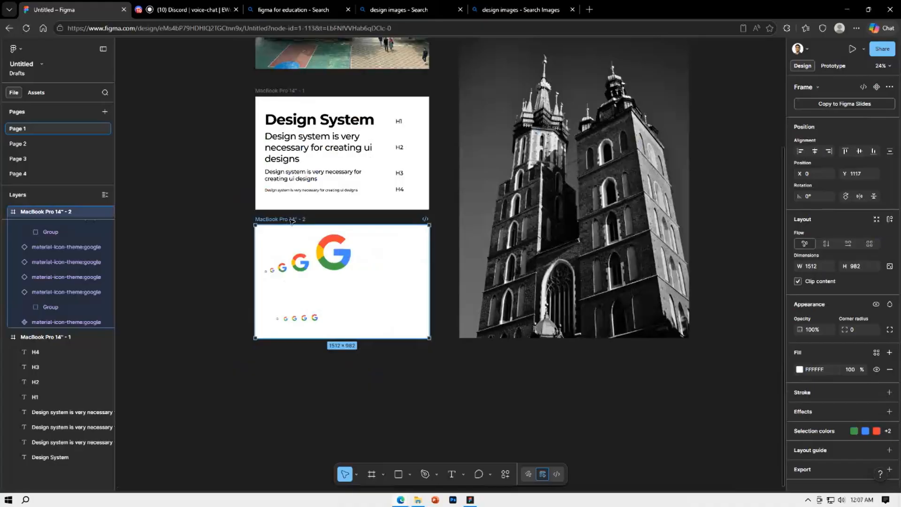
{"action": "left_click_drag", "start_coordinate": [290, 220], "coordinate": [184, 83]}
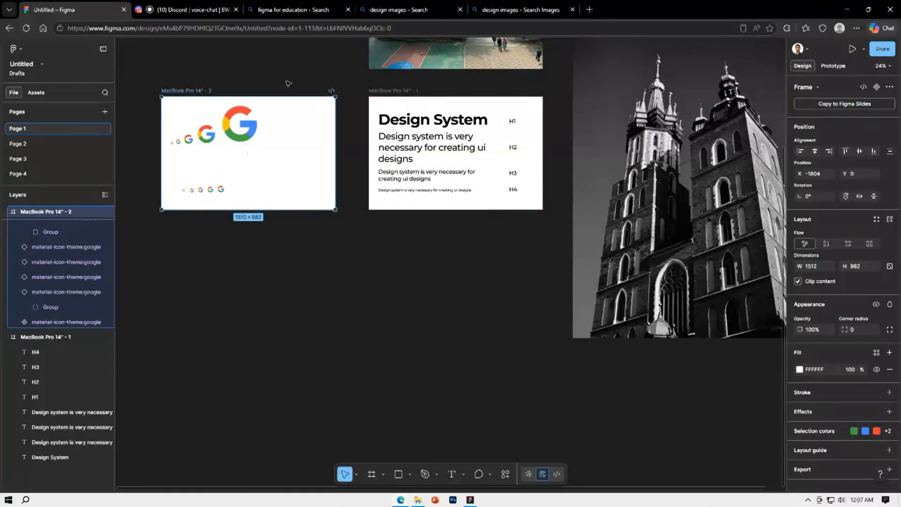
Duplicate the type-scale frame into the empty canvas area below it, at about X -351, Y 1429
{"action": "left_click", "coordinate": [409, 90]}
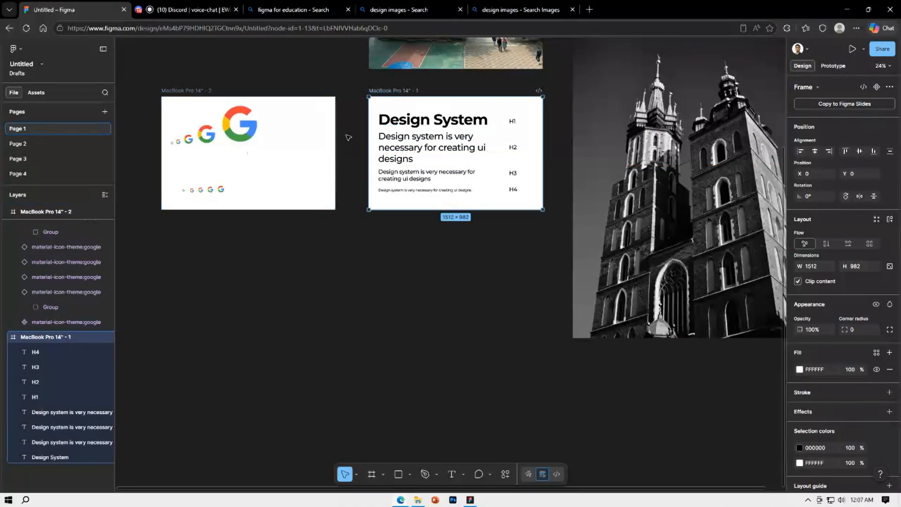
{"action": "left_click_drag", "start_coordinate": [397, 107], "coordinate": [359, 257]}
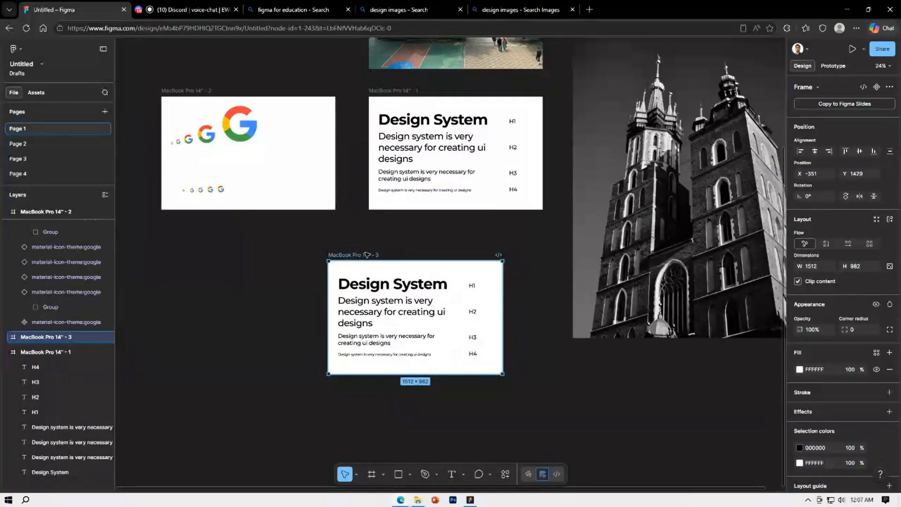
{"action": "scroll", "coordinate": [386, 255], "scroll_direction": "up", "scroll_amount": 3}
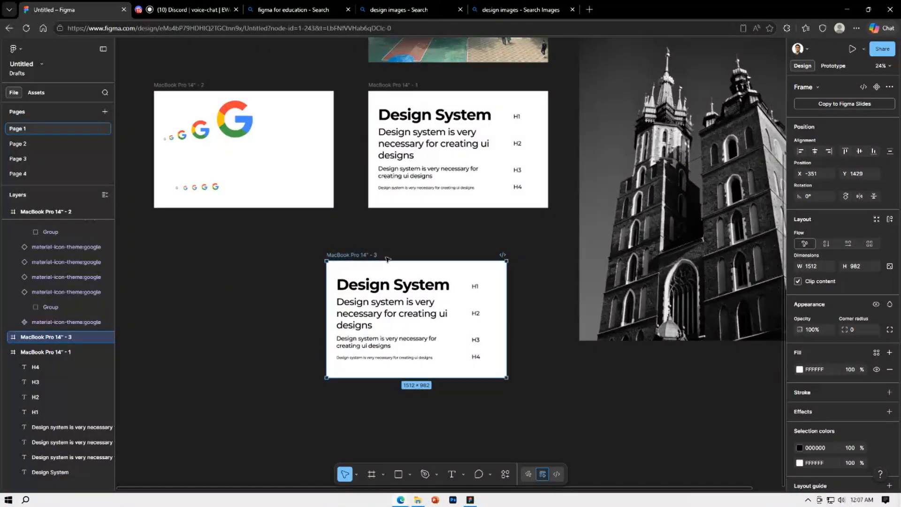
{"action": "scroll", "coordinate": [387, 257], "scroll_direction": "down", "scroll_amount": 1}
{"action": "scroll", "coordinate": [386, 258], "scroll_direction": "down", "scroll_amount": 3}
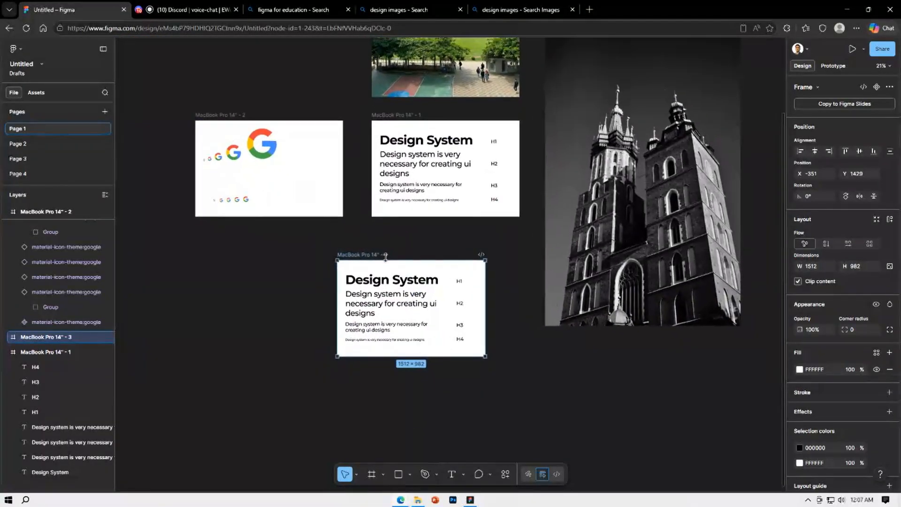
{"action": "scroll", "coordinate": [386, 256], "scroll_direction": "down", "scroll_amount": 1}
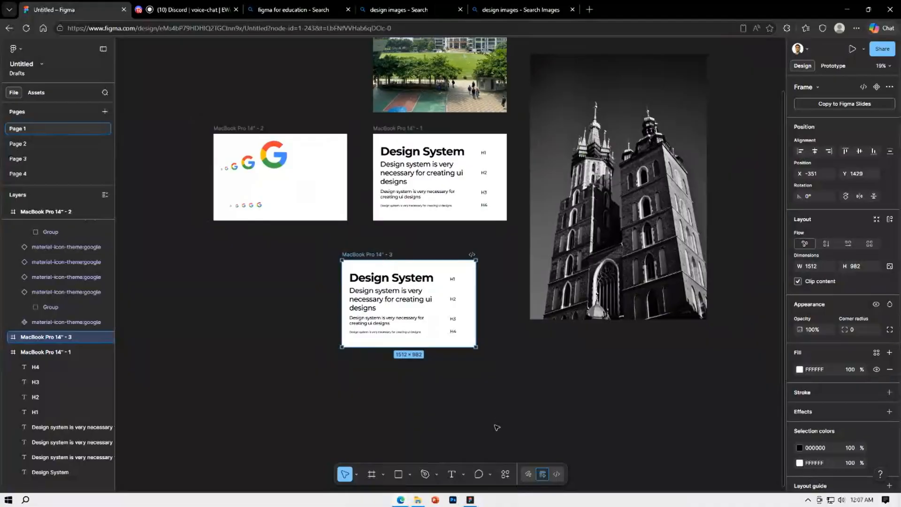
Check which text style the "Design System" heading in the duplicated frame uses, and compare it with the original frame
{"action": "left_click", "coordinate": [403, 363]}
{"action": "scroll", "coordinate": [404, 364], "scroll_direction": "up", "scroll_amount": 3}
{"action": "left_click_drag", "start_coordinate": [426, 353], "coordinate": [405, 357]}
{"action": "scroll", "coordinate": [386, 360], "scroll_direction": "up", "scroll_amount": 1}
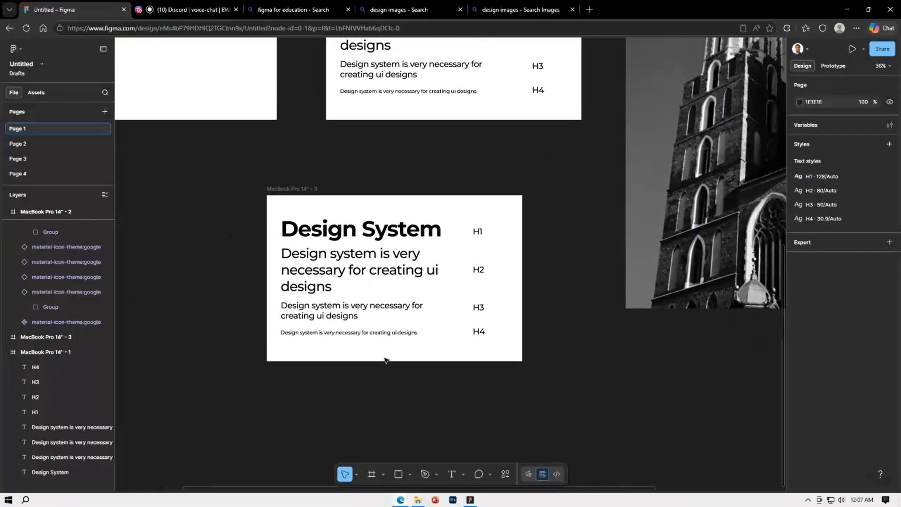
{"action": "left_click", "coordinate": [357, 230]}
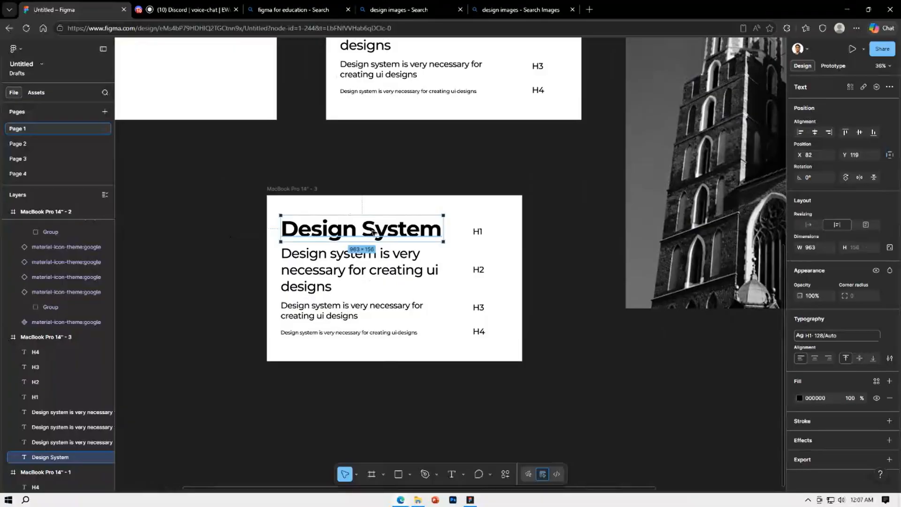
{"action": "scroll", "coordinate": [372, 231], "scroll_direction": "up", "scroll_amount": 1}
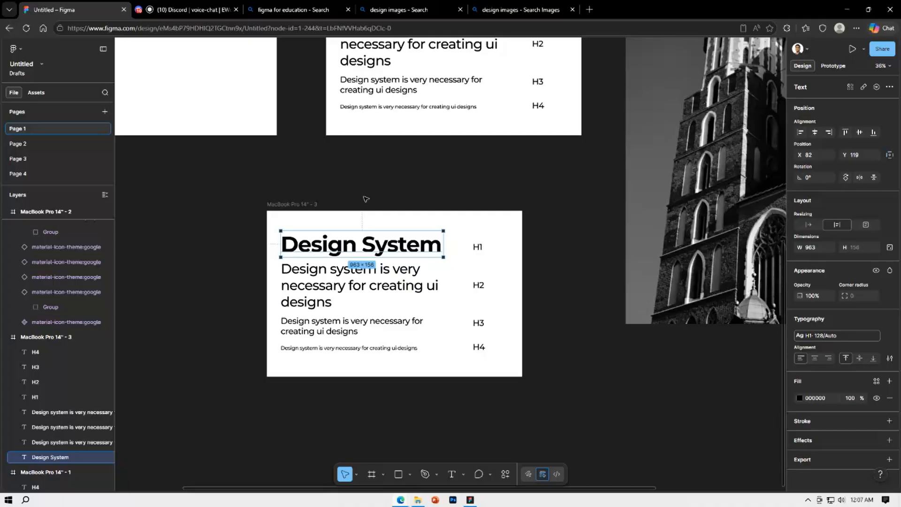
{"action": "scroll", "coordinate": [366, 199], "scroll_direction": "up", "scroll_amount": 3}
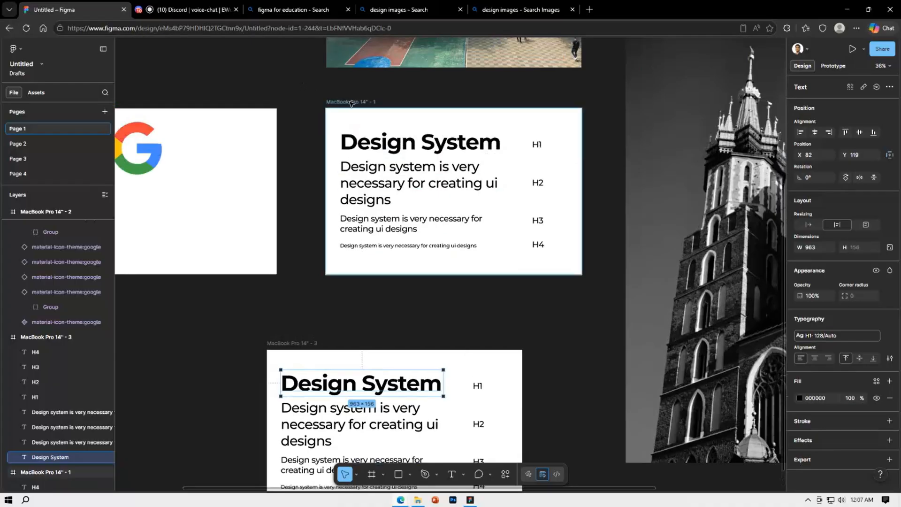
{"action": "left_click", "coordinate": [399, 102]}
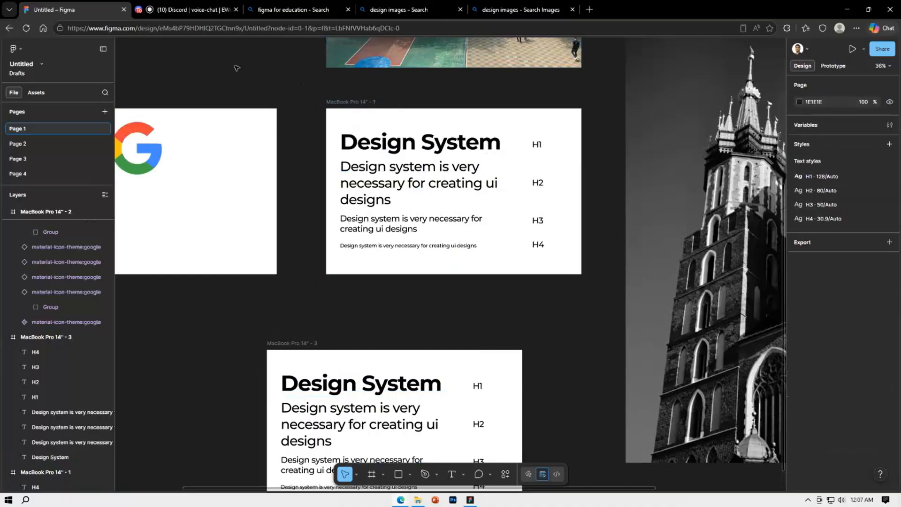
Rename the file as figma_first
{"action": "left_click", "coordinate": [21, 64]}
{"action": "key", "text": "BackSpace"}
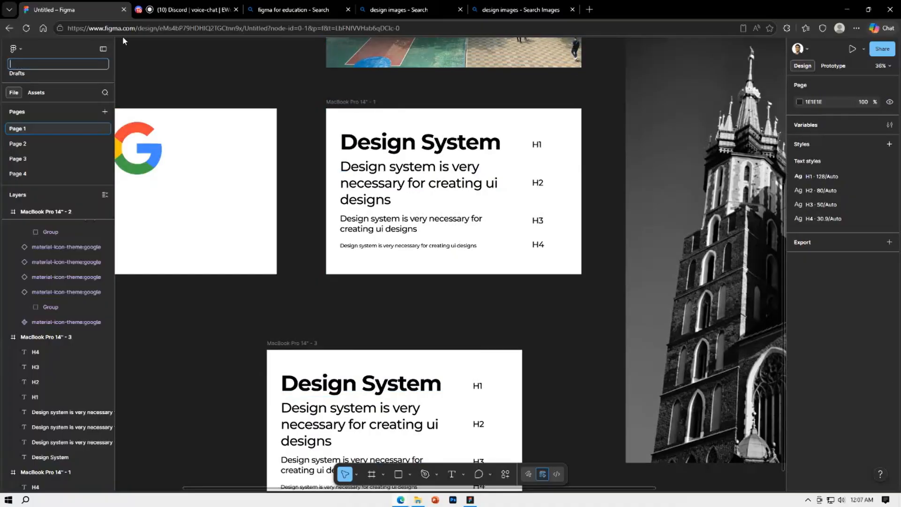
{"action": "type", "text": "figma_first"}
{"action": "key", "text": "Return"}
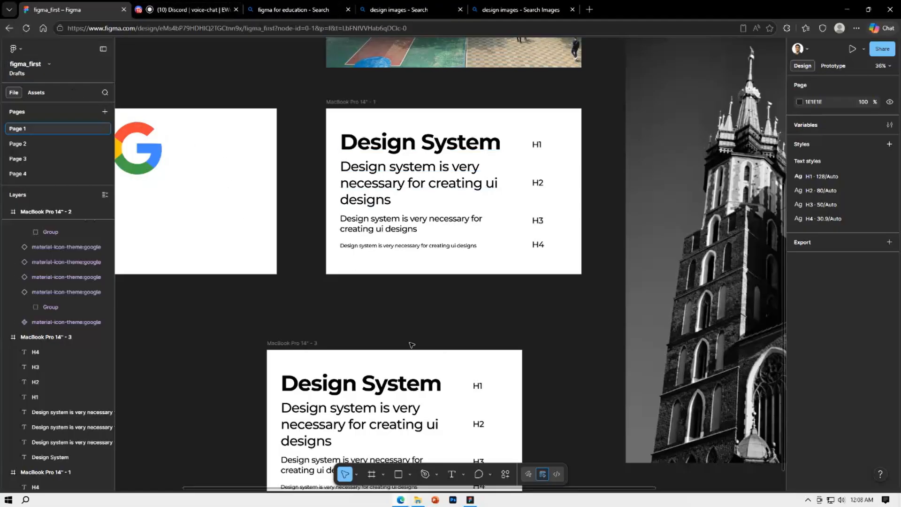
Look through Page 2, Page 3 and Page 4, and return to Page 1
{"action": "left_click", "coordinate": [48, 148]}
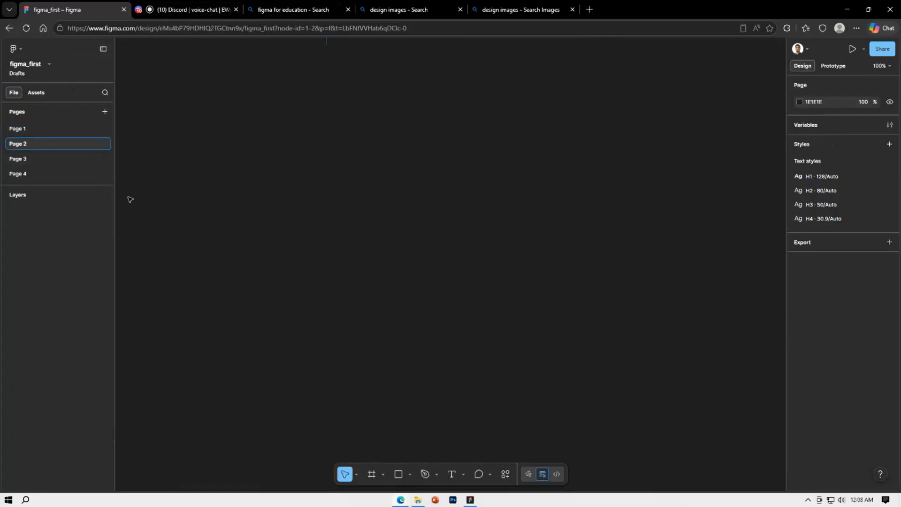
{"action": "left_click", "coordinate": [49, 159]}
{"action": "left_click", "coordinate": [41, 170]}
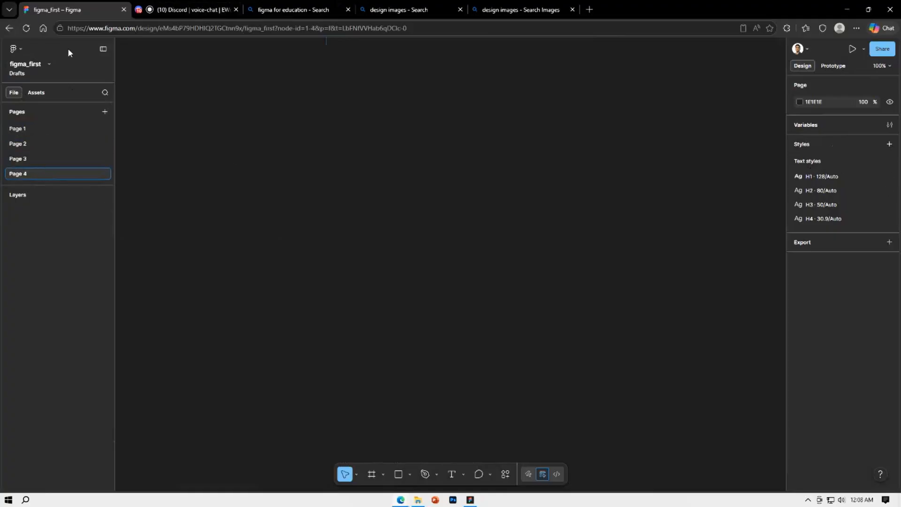
{"action": "left_click", "coordinate": [27, 128]}
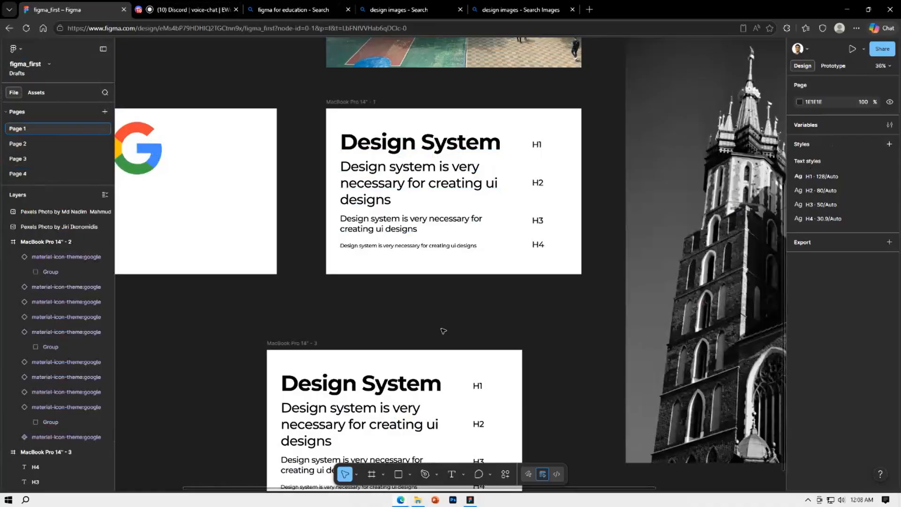
Delete all the sample texts and H1 to H4 labels from the duplicated type-scale frame
{"action": "scroll", "coordinate": [446, 328], "scroll_direction": "down", "scroll_amount": 5}
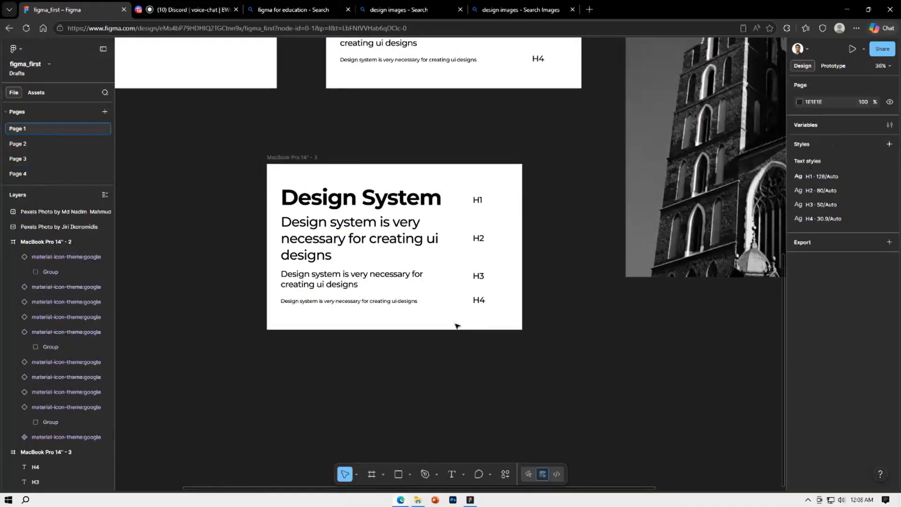
{"action": "scroll", "coordinate": [456, 325], "scroll_direction": "up", "scroll_amount": 2}
{"action": "left_click_drag", "start_coordinate": [281, 256], "coordinate": [503, 398]}
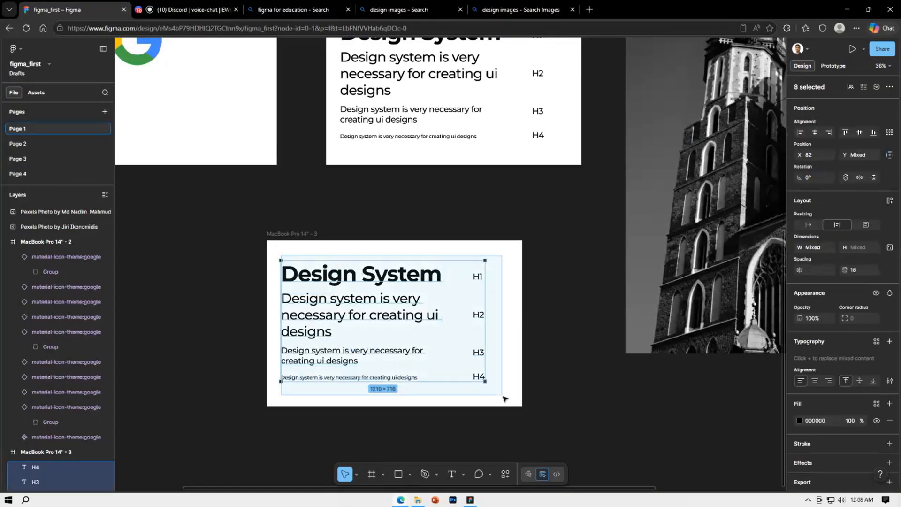
{"action": "key", "text": "Delete"}
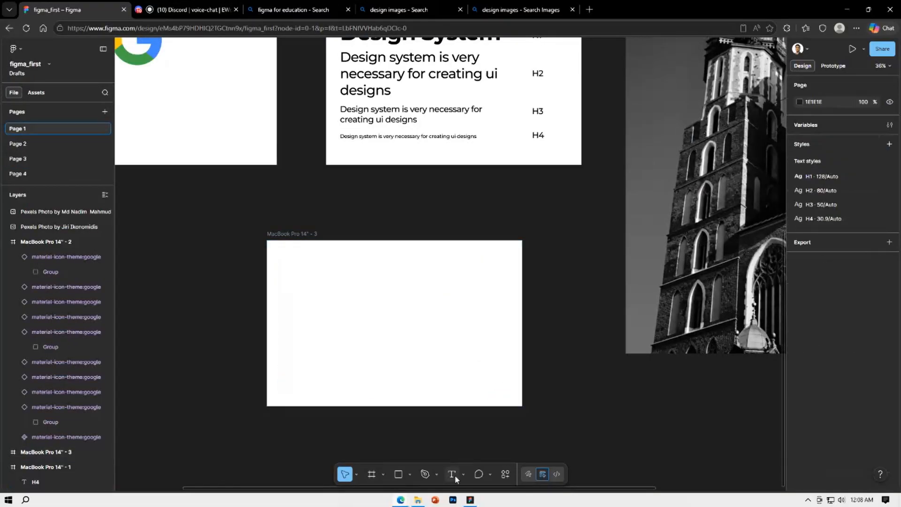
Try the Text tool in the emptied frame with the sample text "wedw" and clear it
{"action": "left_click", "coordinate": [453, 475]}
{"action": "left_click", "coordinate": [403, 335]}
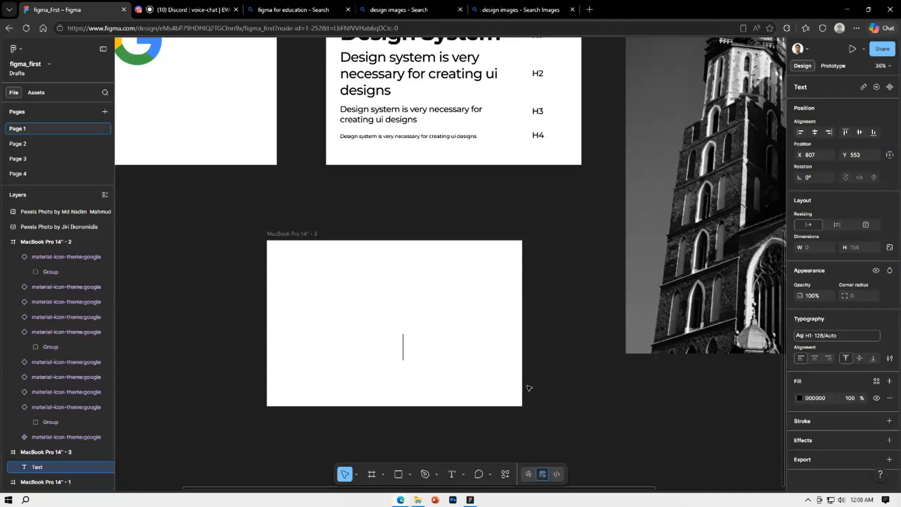
{"action": "type", "text": "wedw"}
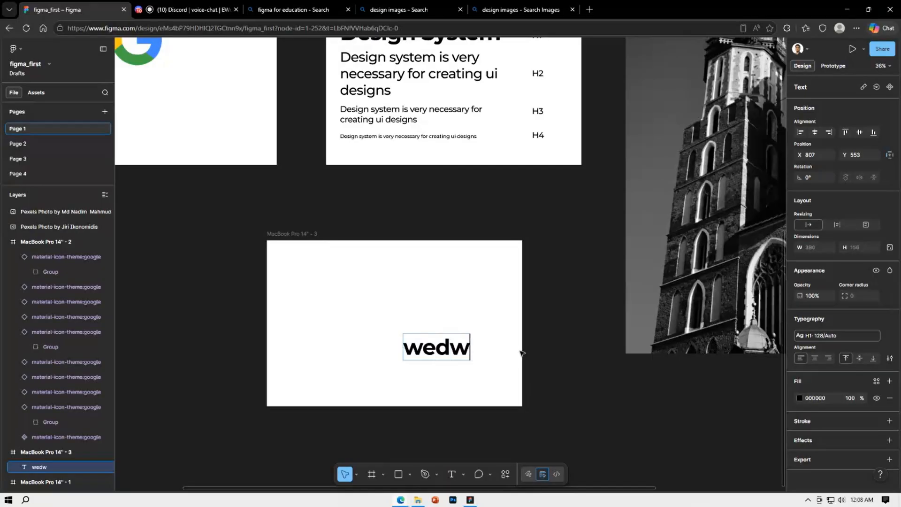
{"action": "key", "text": "BackSpace"}
{"action": "key", "text": "BackSpace"}
{"action": "key", "text": "BackSpace"}
{"action": "key", "text": "BackSpace"}
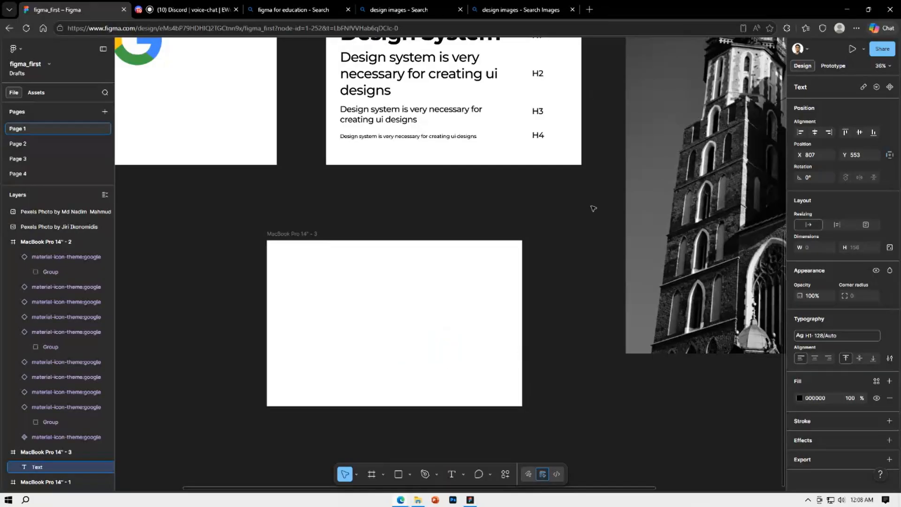
{"action": "key", "text": "Escape"}
Add the text "Higher Studies" in the H1 style and place it inside the empty MacBook Pro 14" - 3 frame
{"action": "left_click", "coordinate": [452, 474]}
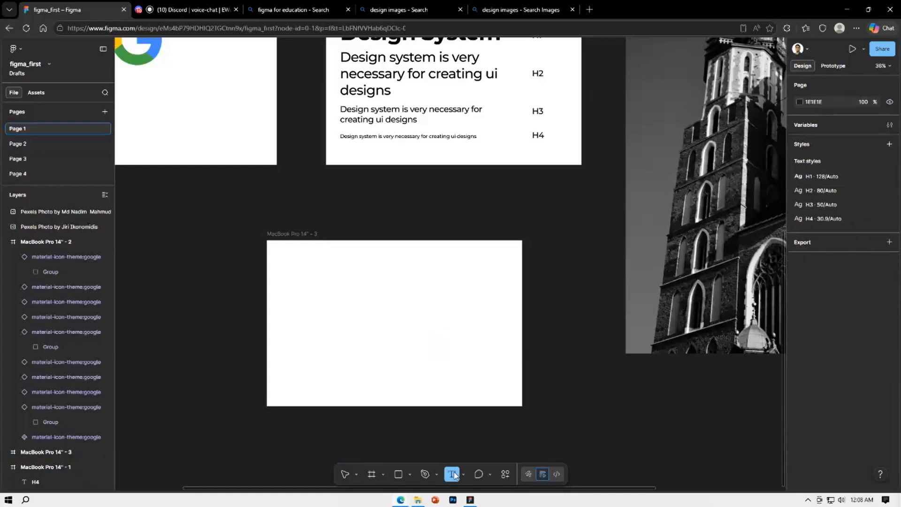
{"action": "left_click", "coordinate": [538, 352]}
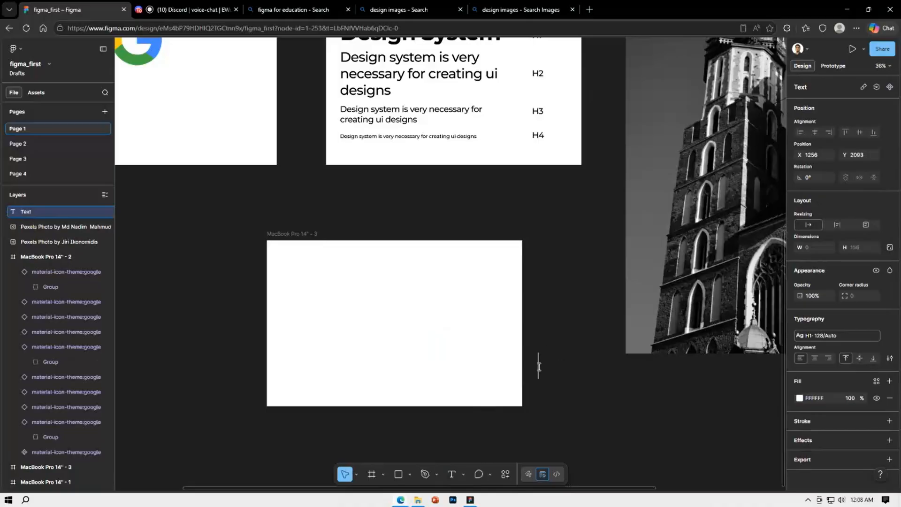
{"action": "type", "text": "Higher Studi"}
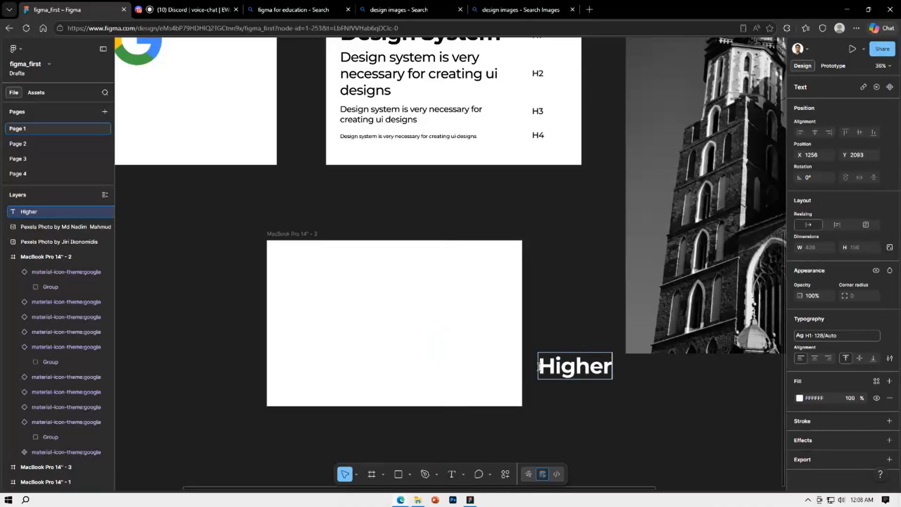
{"action": "type", "text": "s"}
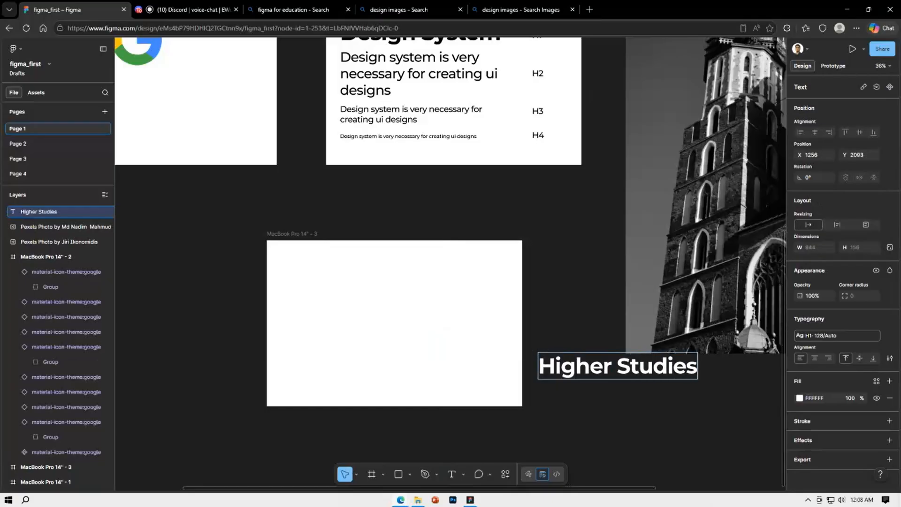
{"action": "key", "text": "Escape"}
{"action": "left_click_drag", "start_coordinate": [601, 366], "coordinate": [354, 333]}
Color the "Higher Studies" text black and center it within its frame
{"action": "left_click", "coordinate": [799, 397]}
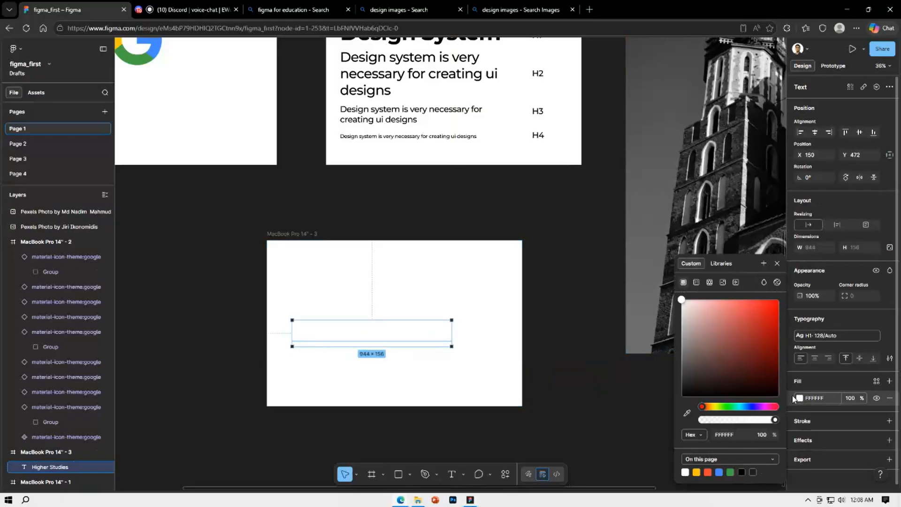
{"action": "left_click_drag", "start_coordinate": [707, 340], "coordinate": [658, 407]}
{"action": "left_click", "coordinate": [592, 389]}
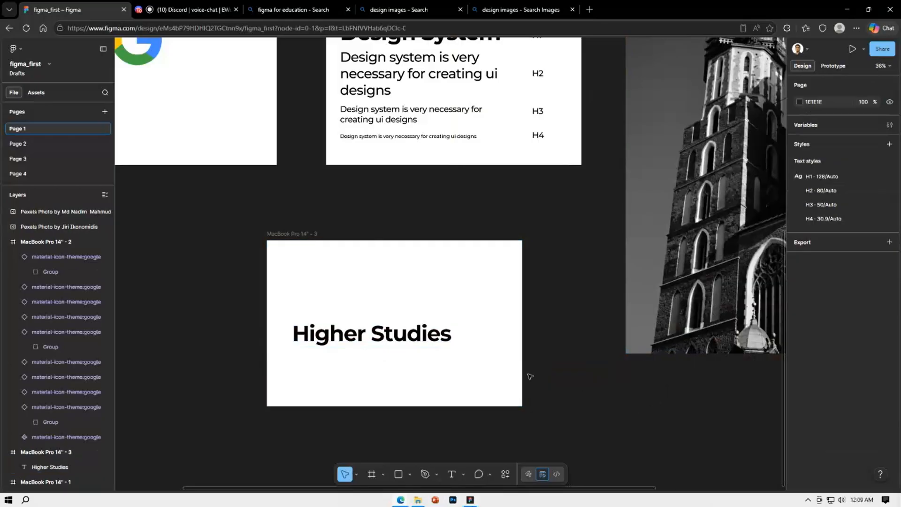
{"action": "left_click_drag", "start_coordinate": [429, 338], "coordinate": [440, 333]}
{"action": "left_click", "coordinate": [575, 338]}
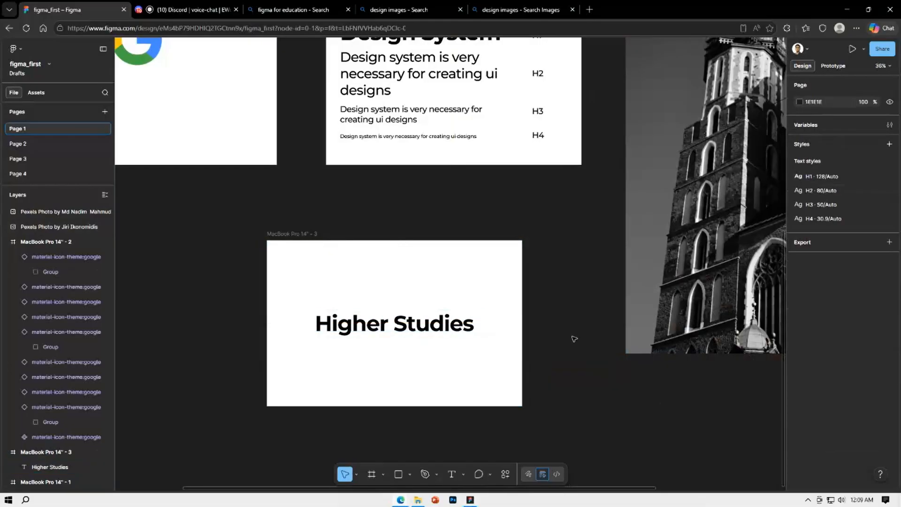
Apply the H3, H4 and H2 text styles one after another to the "Higher Studies" text, ending on H2
{"action": "left_click", "coordinate": [390, 319]}
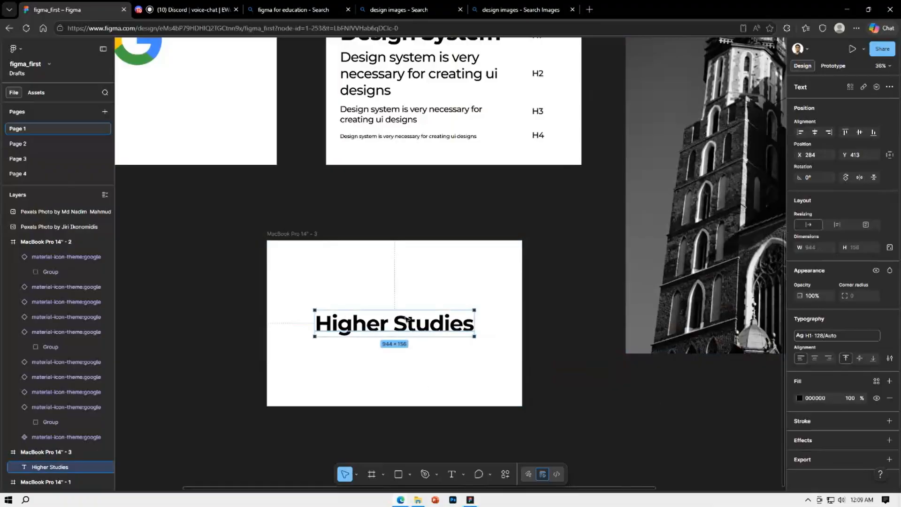
{"action": "left_click", "coordinate": [827, 337]}
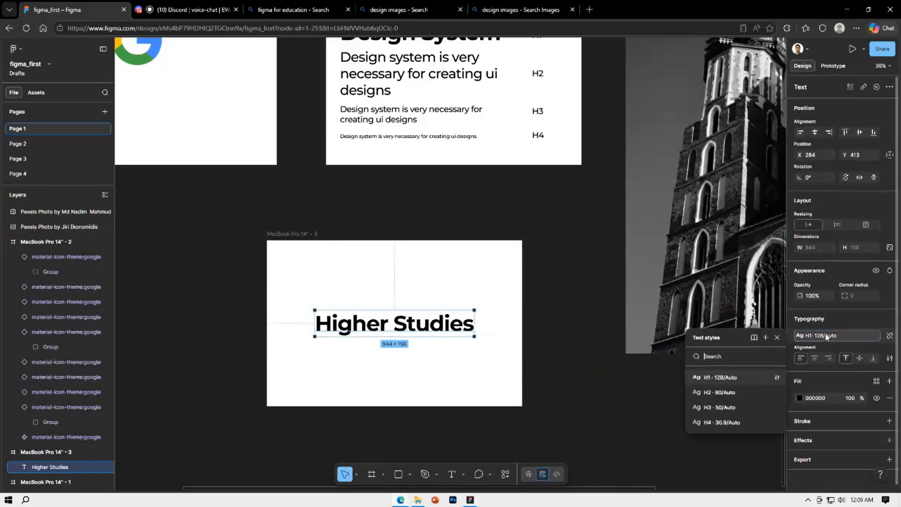
{"action": "left_click", "coordinate": [724, 408]}
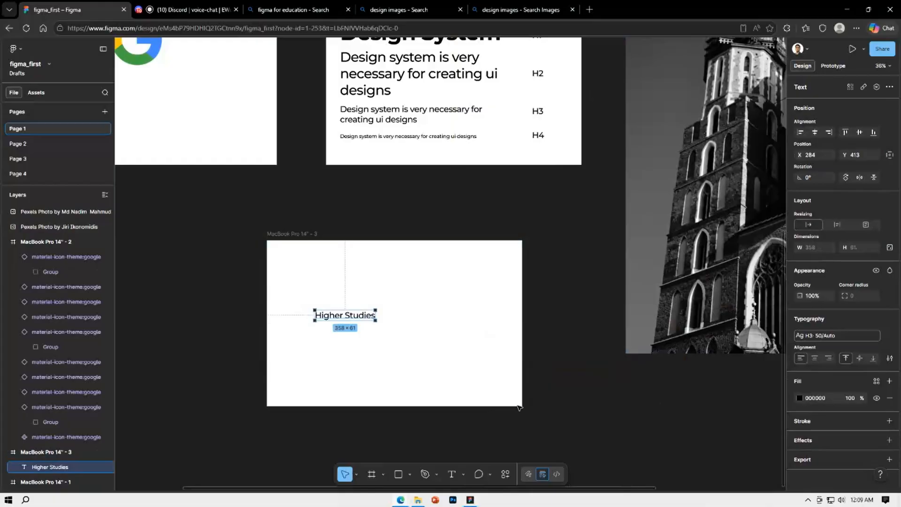
{"action": "left_click", "coordinate": [825, 337]}
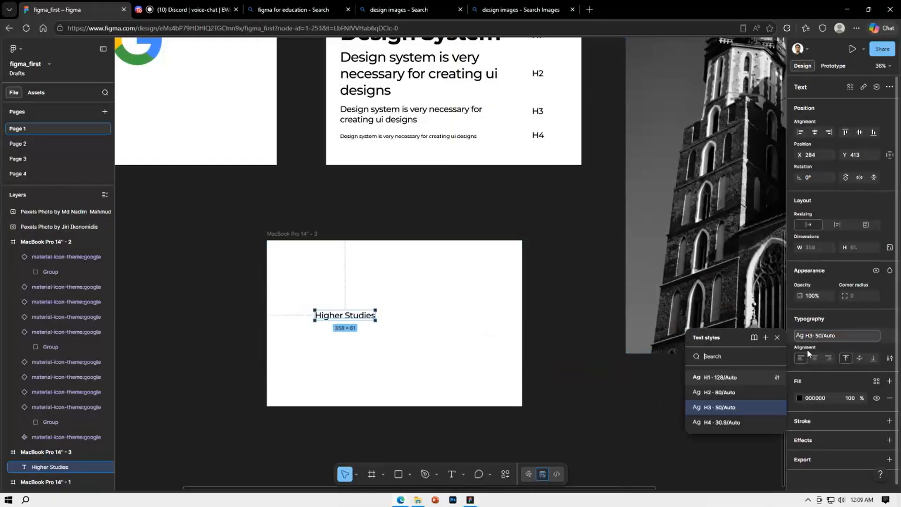
{"action": "left_click", "coordinate": [725, 421]}
{"action": "left_click", "coordinate": [819, 337]}
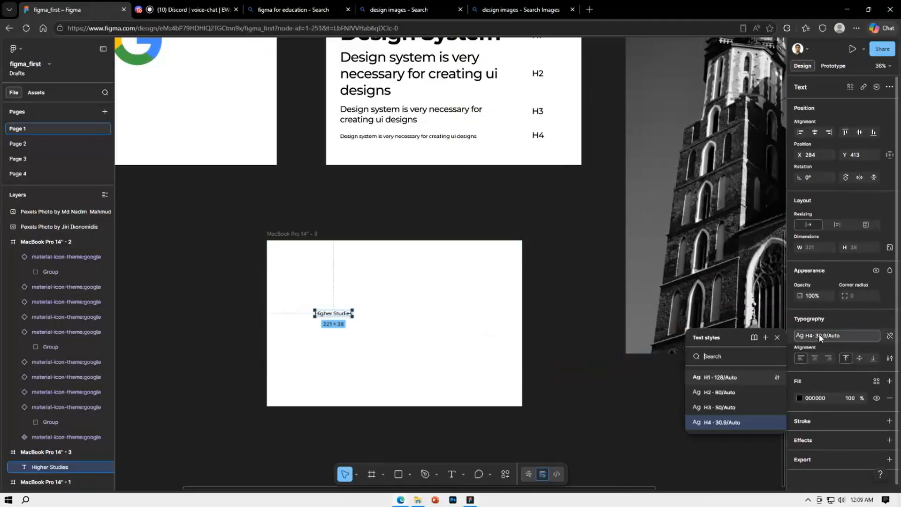
{"action": "left_click", "coordinate": [725, 392]}
{"action": "left_click", "coordinate": [567, 331]}
{"action": "scroll", "coordinate": [508, 354], "scroll_direction": "up", "scroll_amount": 3}
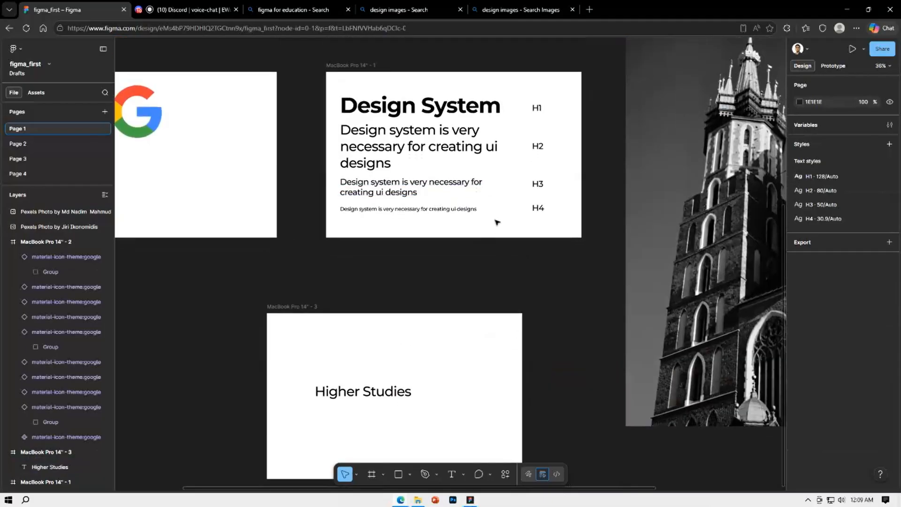
{"action": "scroll", "coordinate": [542, 295], "scroll_direction": "down", "scroll_amount": 1}
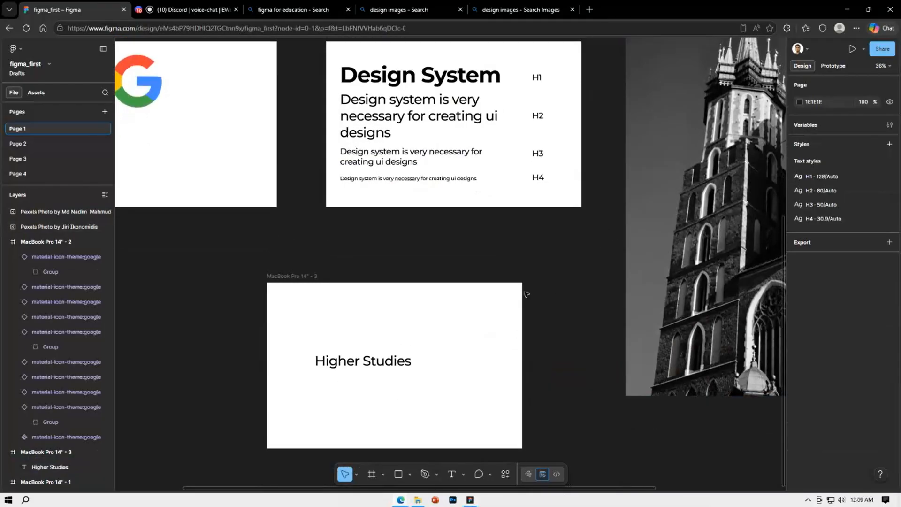
Switch the "Higher Studies" text to the H3 style and then to H4
{"action": "left_click", "coordinate": [397, 367]}
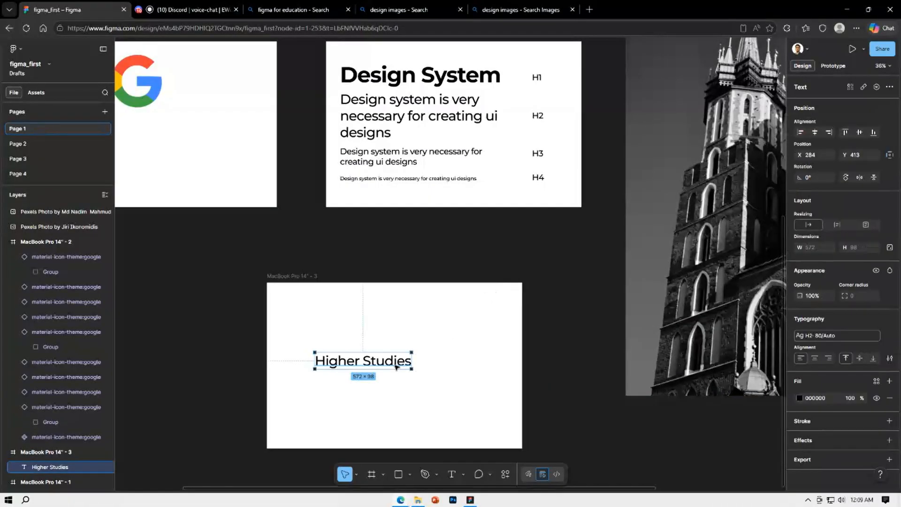
{"action": "left_click", "coordinate": [837, 338]}
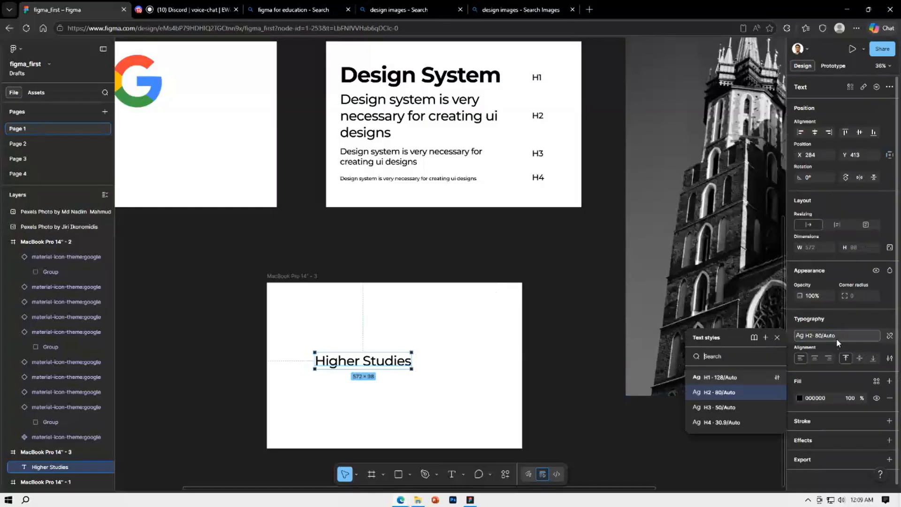
{"action": "left_click", "coordinate": [718, 407]}
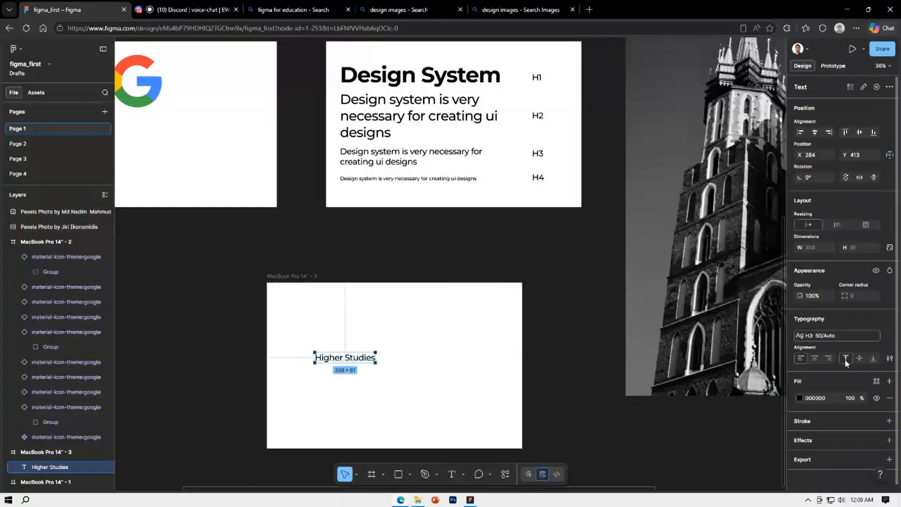
{"action": "left_click", "coordinate": [825, 337]}
{"action": "left_click", "coordinate": [732, 424]}
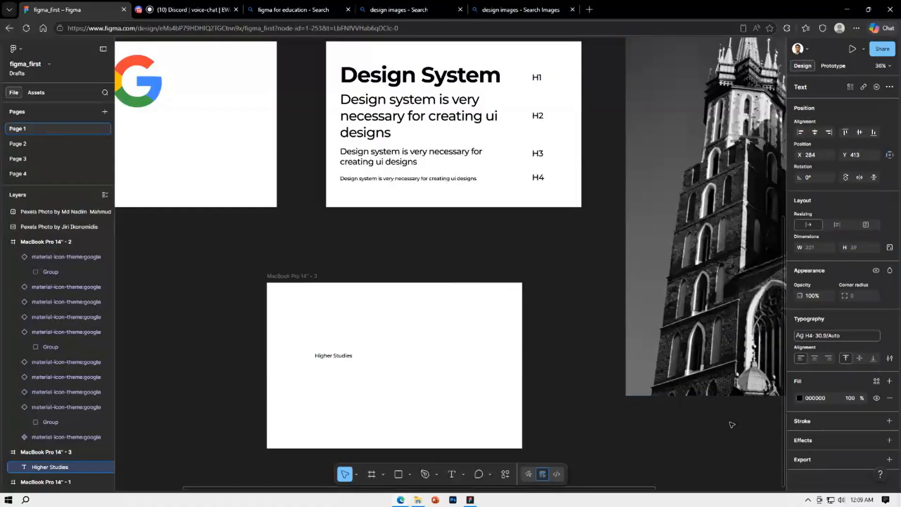
Try other fill colors on the small "Higher Studies" text and end on black
{"action": "scroll", "coordinate": [573, 309], "scroll_direction": "up", "scroll_amount": 1}
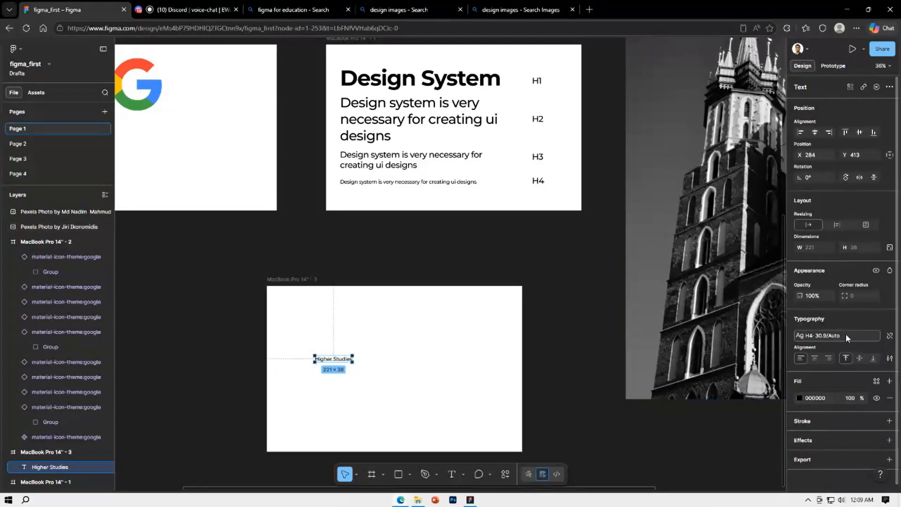
{"action": "left_click", "coordinate": [799, 398]}
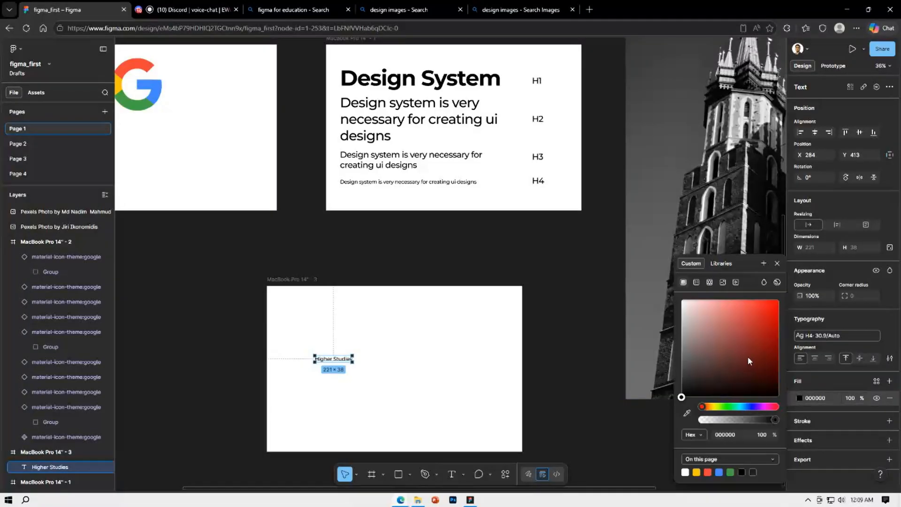
{"action": "left_click_drag", "start_coordinate": [748, 350], "coordinate": [671, 399]}
{"action": "left_click", "coordinate": [563, 331]}
Change the fill of the "Design System" heading in the type-scale frame to dark red B40000
{"action": "scroll", "coordinate": [589, 317], "scroll_direction": "up", "scroll_amount": 3}
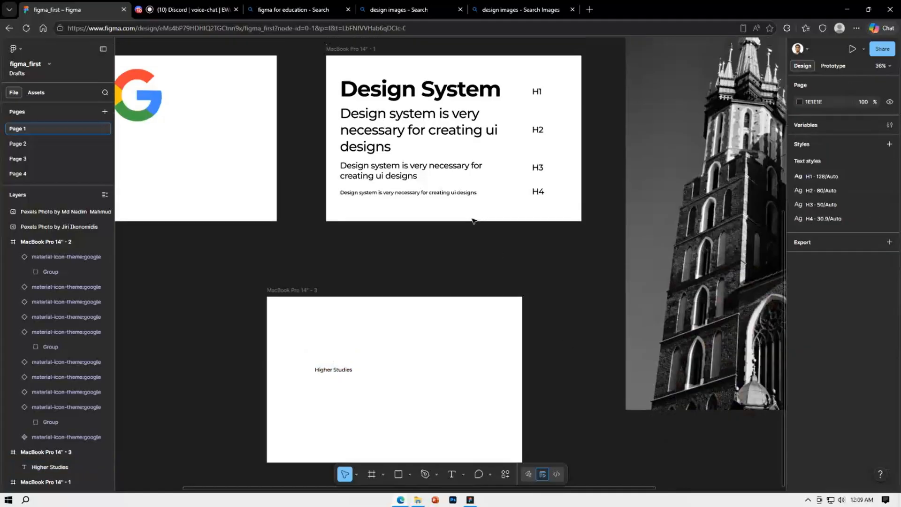
{"action": "left_click", "coordinate": [463, 165]}
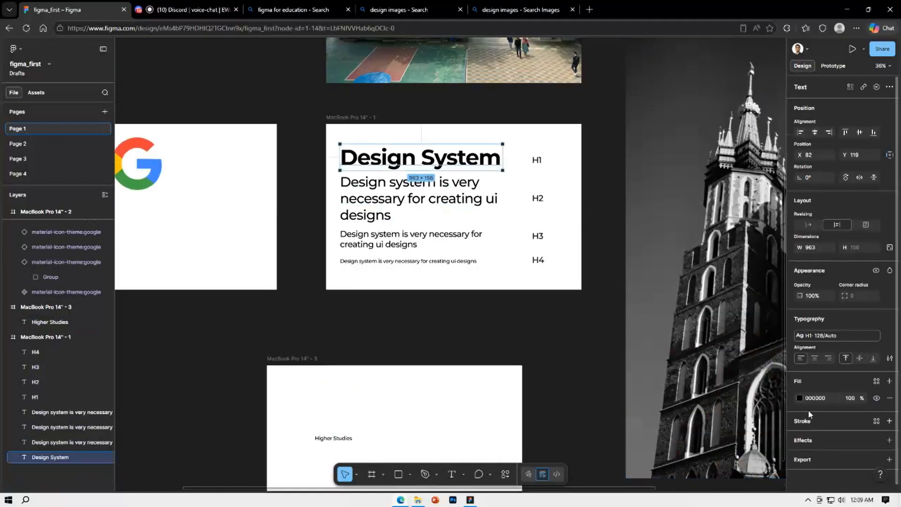
{"action": "left_click", "coordinate": [798, 398]}
{"action": "left_click_drag", "start_coordinate": [770, 396], "coordinate": [779, 328]}
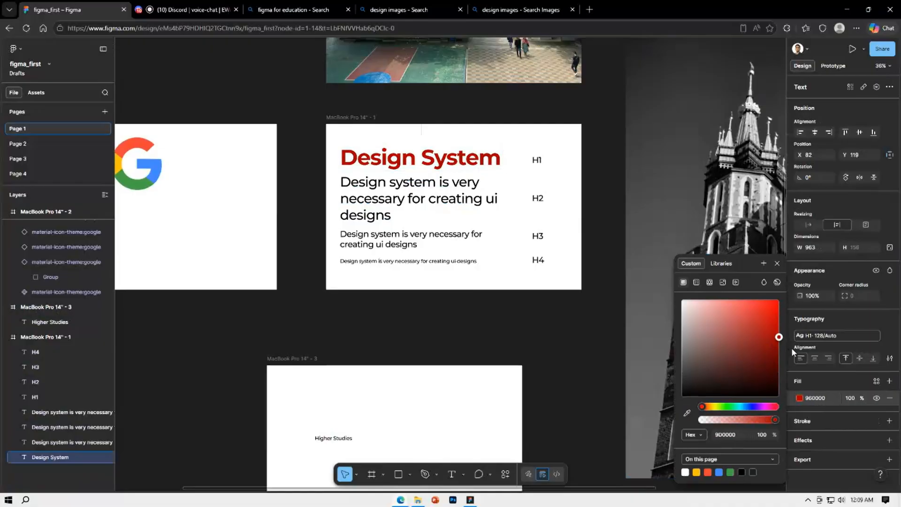
{"action": "left_click", "coordinate": [546, 336]}
{"action": "left_click", "coordinate": [488, 165]}
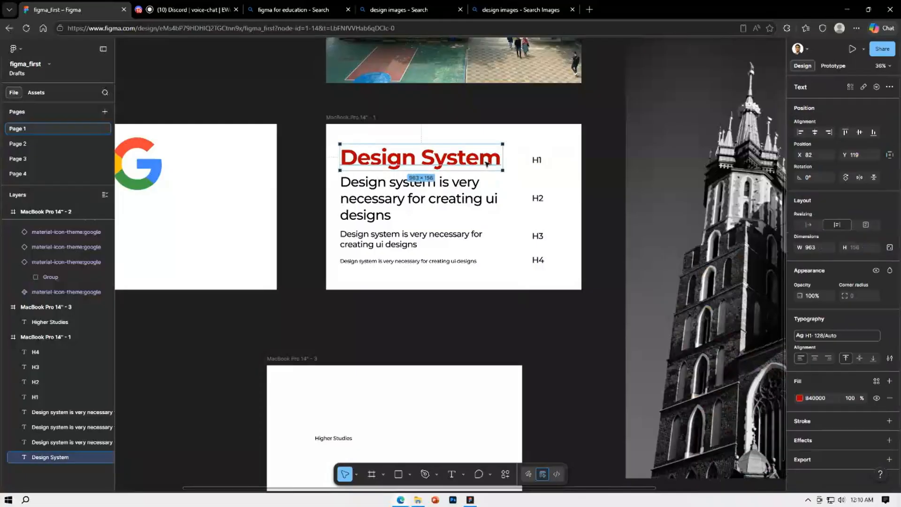
Apply the H1 style to the "Higher Studies" text and set its fill to dark red B30000
{"action": "scroll", "coordinate": [479, 281], "scroll_direction": "down", "scroll_amount": 1}
{"action": "scroll", "coordinate": [477, 289], "scroll_direction": "down", "scroll_amount": 2}
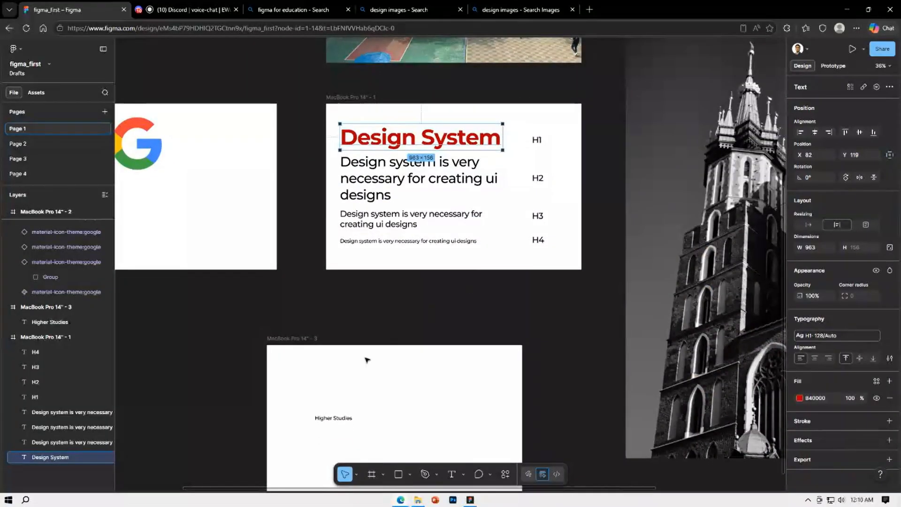
{"action": "left_click", "coordinate": [325, 420]}
{"action": "left_click", "coordinate": [825, 336]}
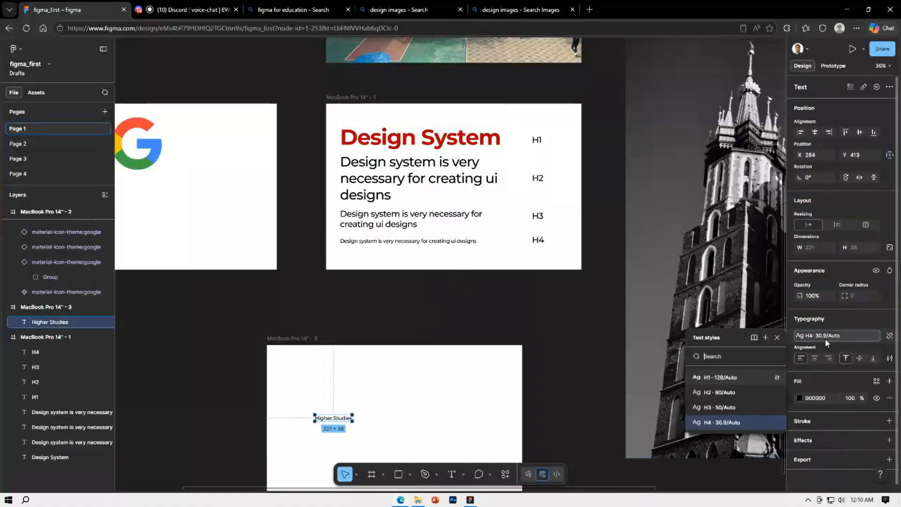
{"action": "left_click", "coordinate": [739, 380]}
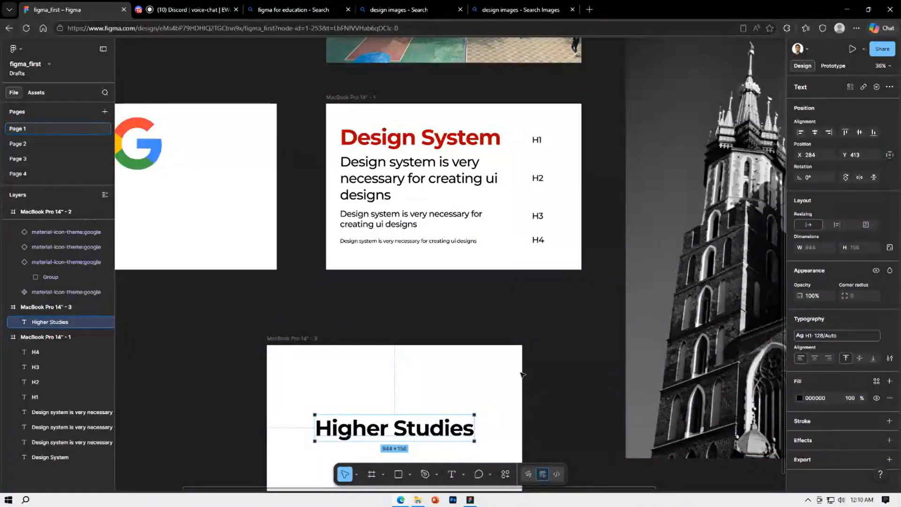
{"action": "left_click", "coordinate": [800, 398]}
{"action": "left_click_drag", "start_coordinate": [777, 318], "coordinate": [791, 331]}
{"action": "key", "text": "Escape"}
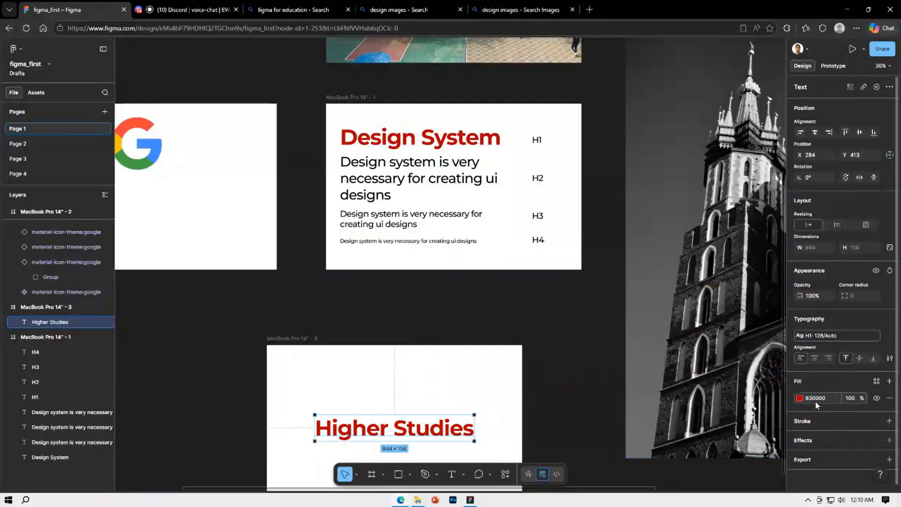
Set the fill of the "Design System" heading to hex B30000 to match the "Higher Studies" text
{"action": "left_click", "coordinate": [431, 143]}
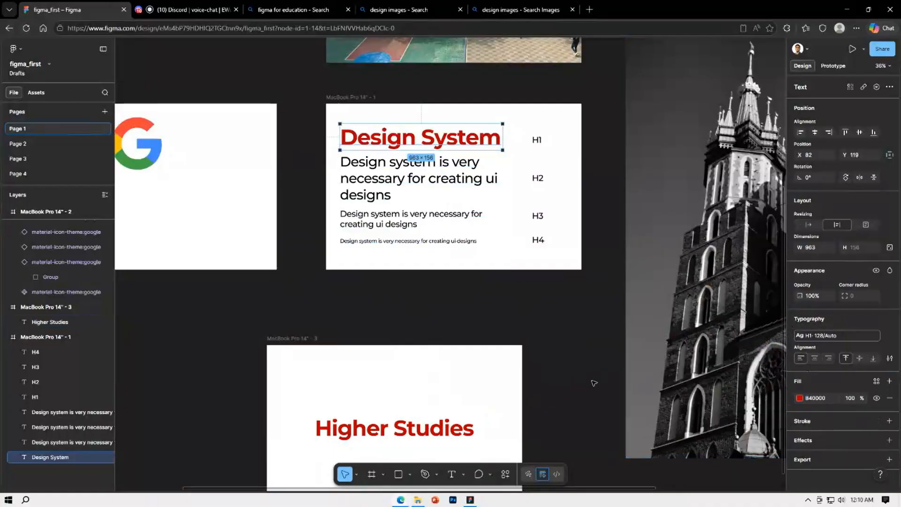
{"action": "scroll", "coordinate": [554, 427], "scroll_direction": "down", "scroll_amount": 1}
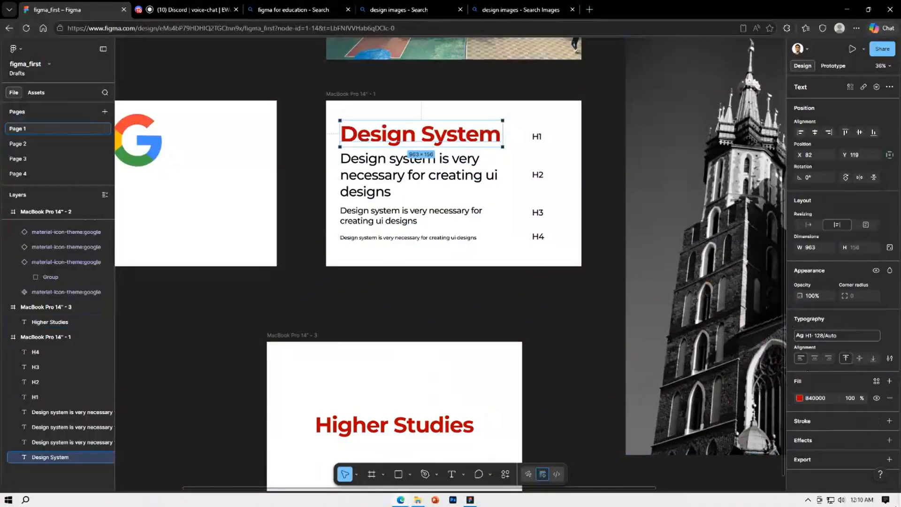
{"action": "left_click", "coordinate": [812, 399]}
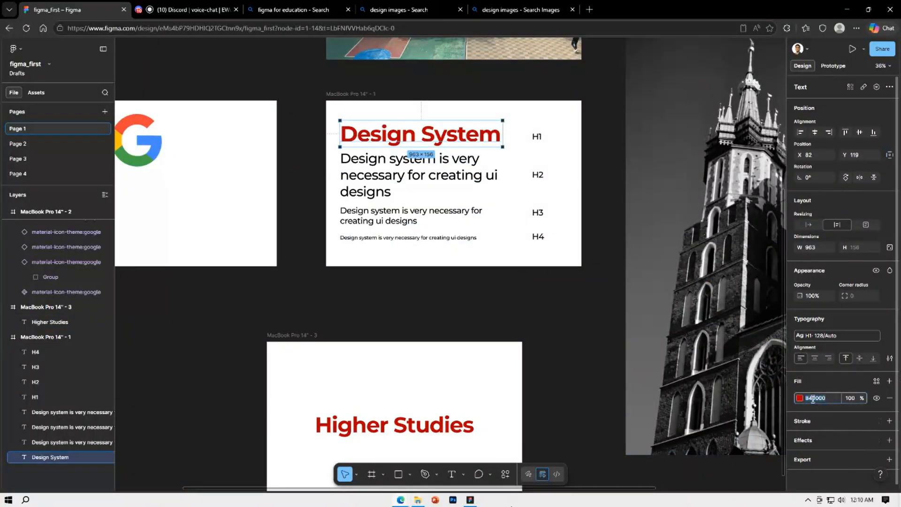
{"action": "left_click", "coordinate": [810, 398]}
{"action": "type", "text": "3"}
{"action": "key", "text": "Return"}
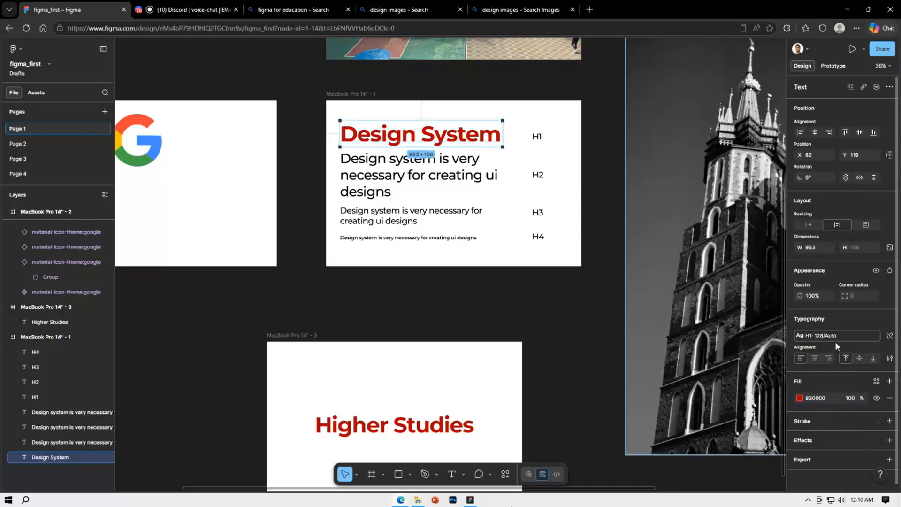
{"action": "left_click", "coordinate": [566, 374]}
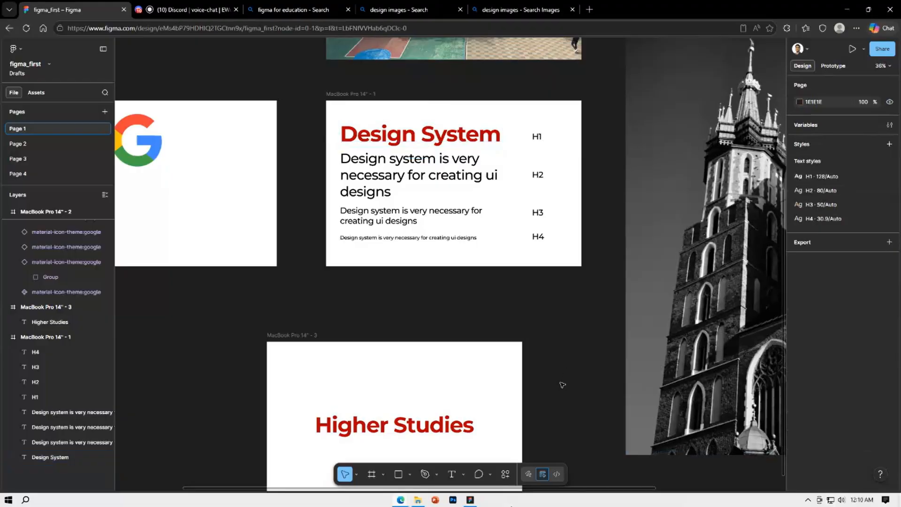
Change the fill of the "Higher Studies" text to light red FF4D4D
{"action": "left_click", "coordinate": [459, 425]}
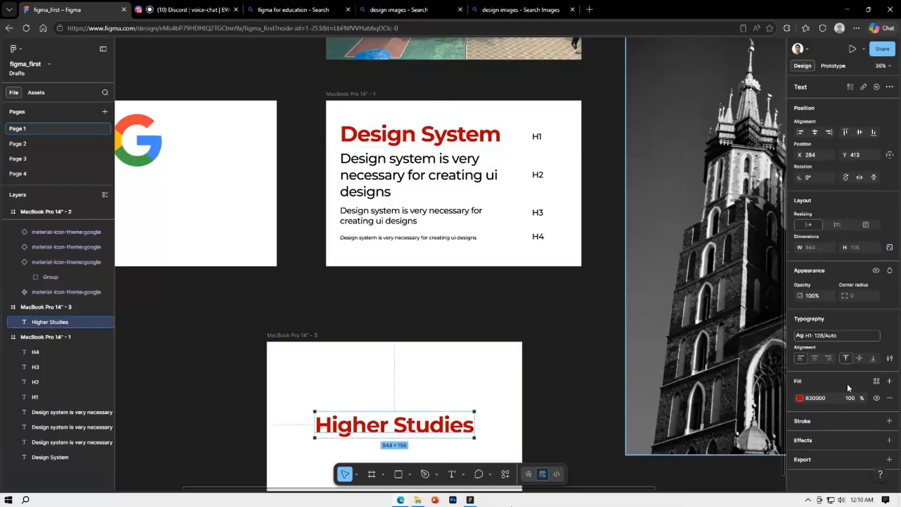
{"action": "left_click", "coordinate": [803, 397]}
{"action": "left_click", "coordinate": [751, 300]}
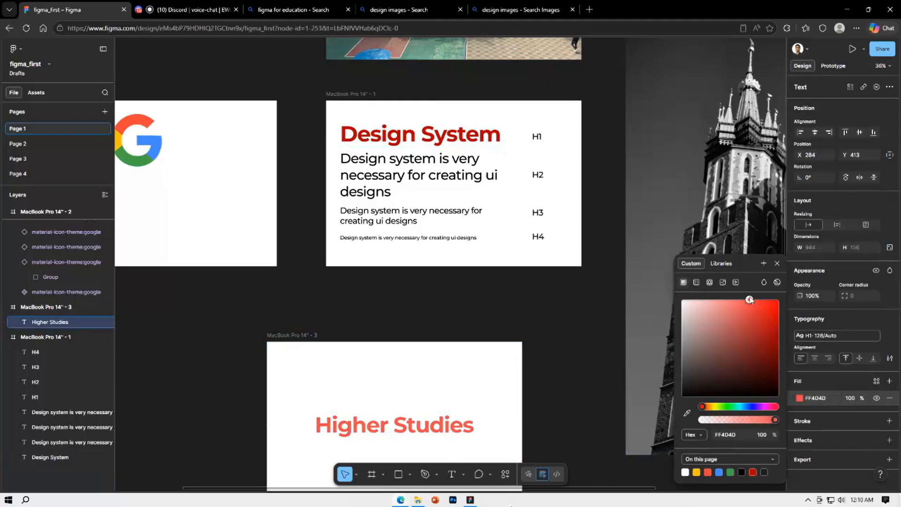
{"action": "left_click", "coordinate": [540, 350]}
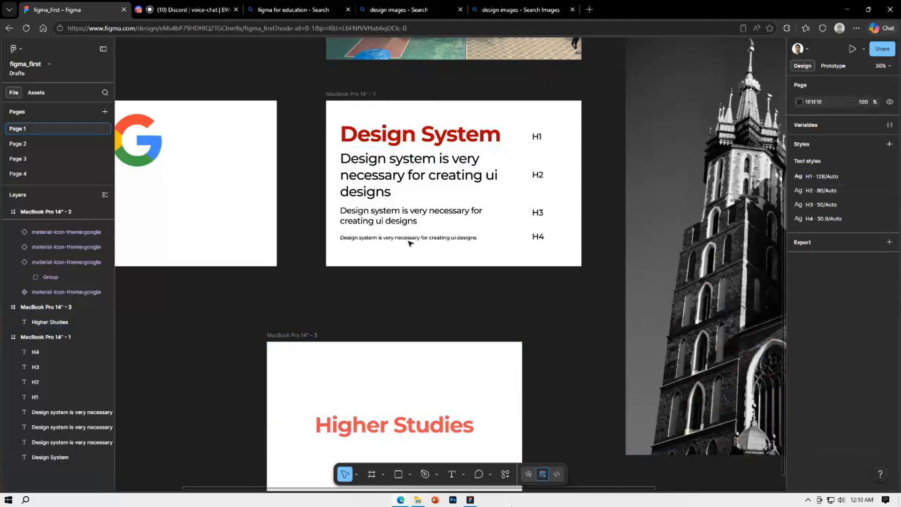
Create a color style named H1 from the B30000 fill of the "Design System" heading
{"action": "left_click", "coordinate": [413, 142]}
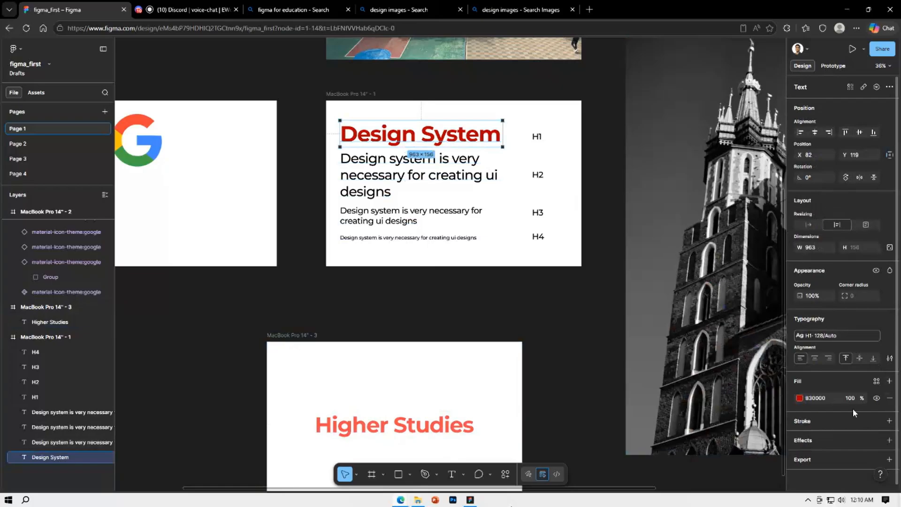
{"action": "left_click", "coordinate": [877, 382]}
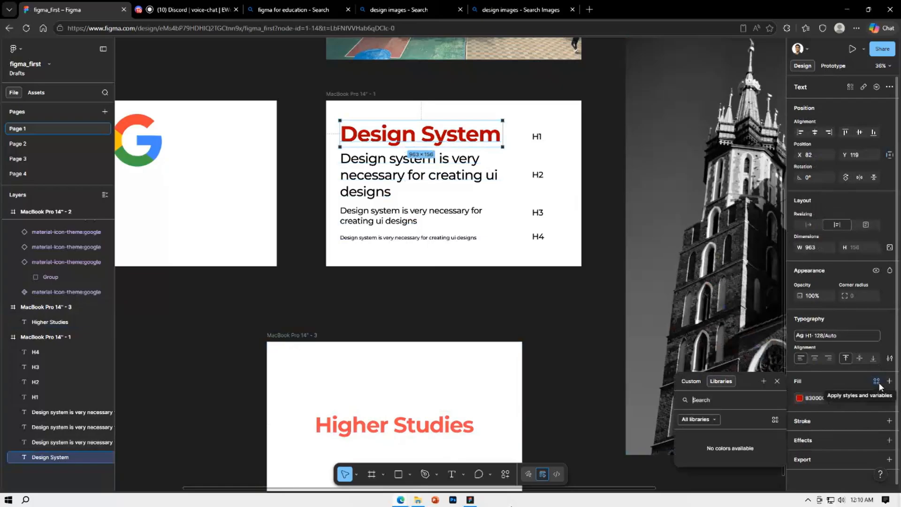
{"action": "left_click", "coordinate": [765, 383]}
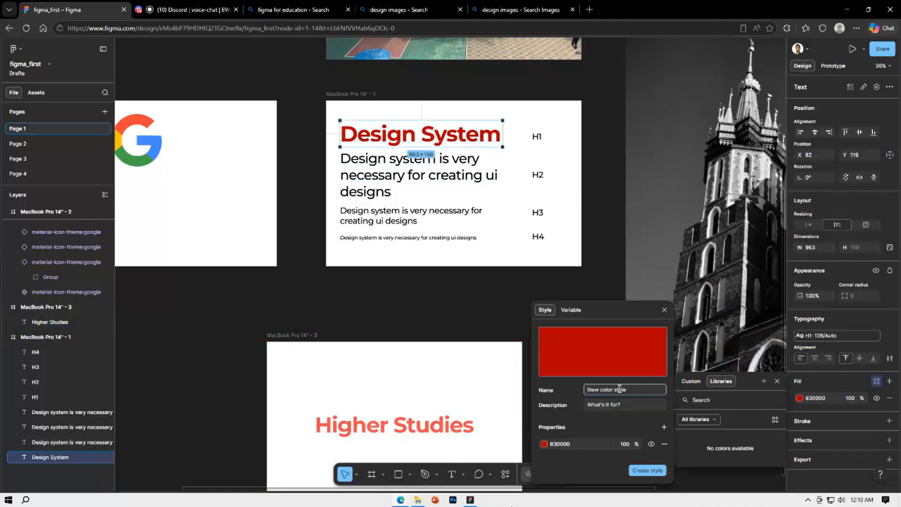
{"action": "type", "text": "H1"}
{"action": "key", "text": "Return"}
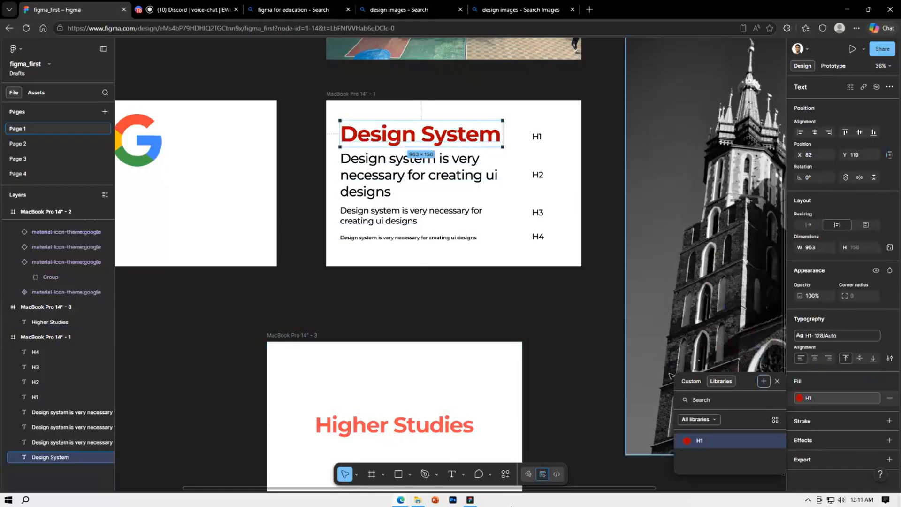
{"action": "left_click", "coordinate": [544, 341]}
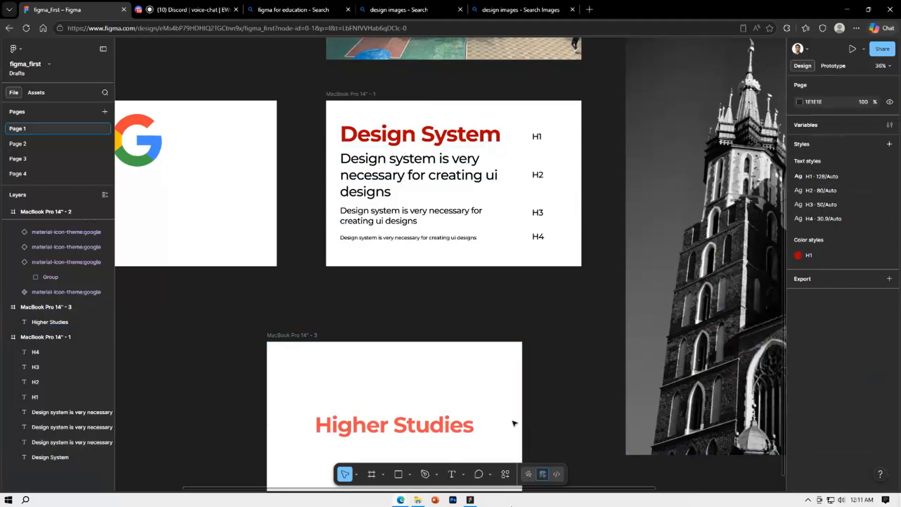
Apply the H1 color style to the fill of the "Higher Studies" text
{"action": "scroll", "coordinate": [515, 423], "scroll_direction": "down", "scroll_amount": 1}
{"action": "left_click", "coordinate": [467, 421]}
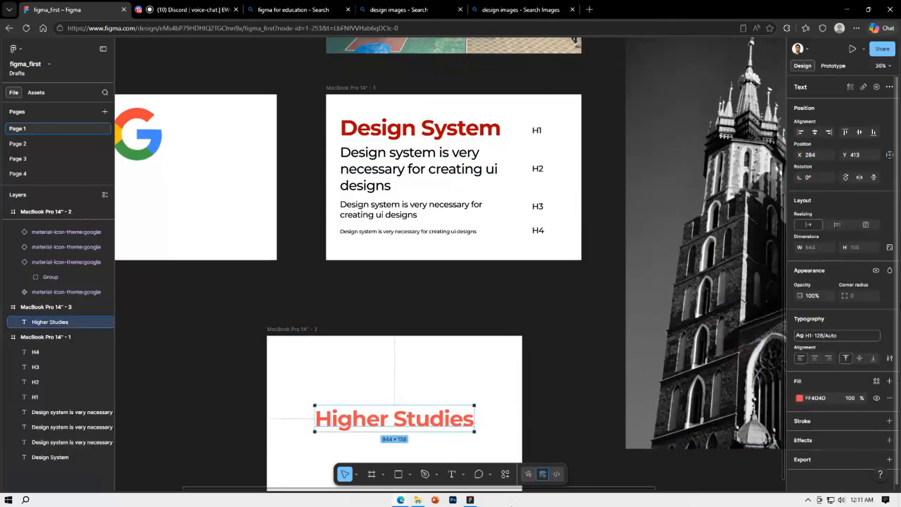
{"action": "left_click", "coordinate": [873, 382]}
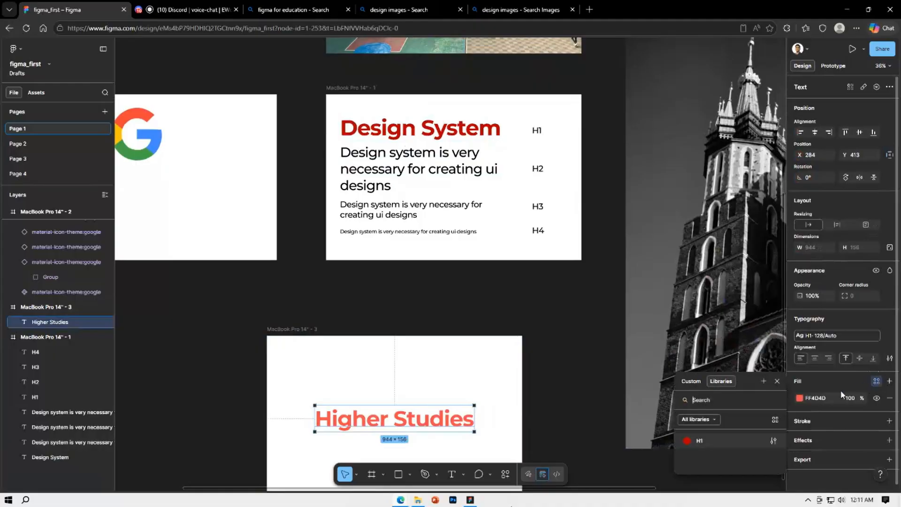
{"action": "left_click", "coordinate": [720, 438]}
{"action": "left_click", "coordinate": [548, 330]}
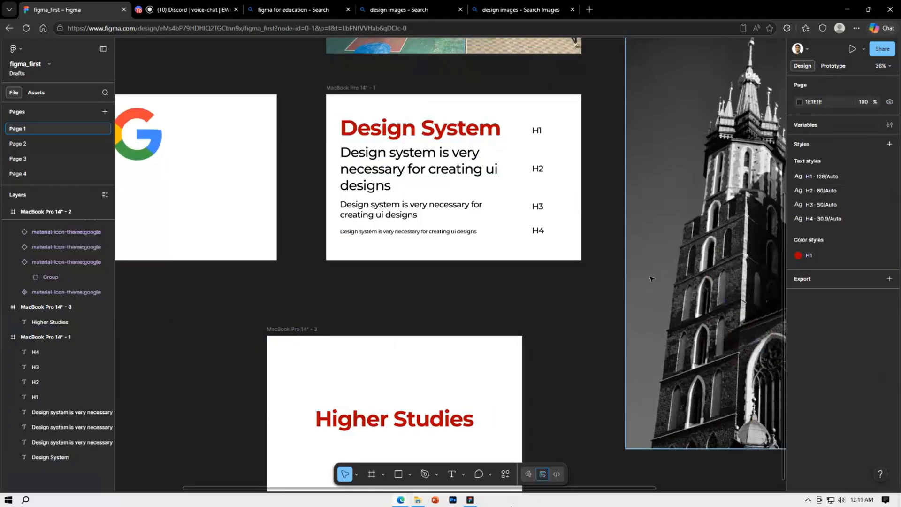
{"action": "scroll", "coordinate": [439, 334], "scroll_direction": "down", "scroll_amount": 3}
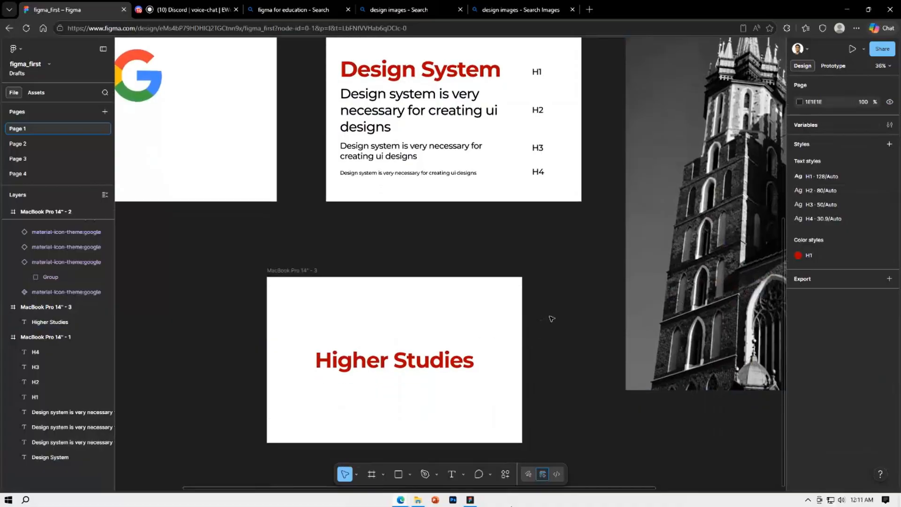
{"action": "scroll", "coordinate": [539, 310], "scroll_direction": "up", "scroll_amount": 1}
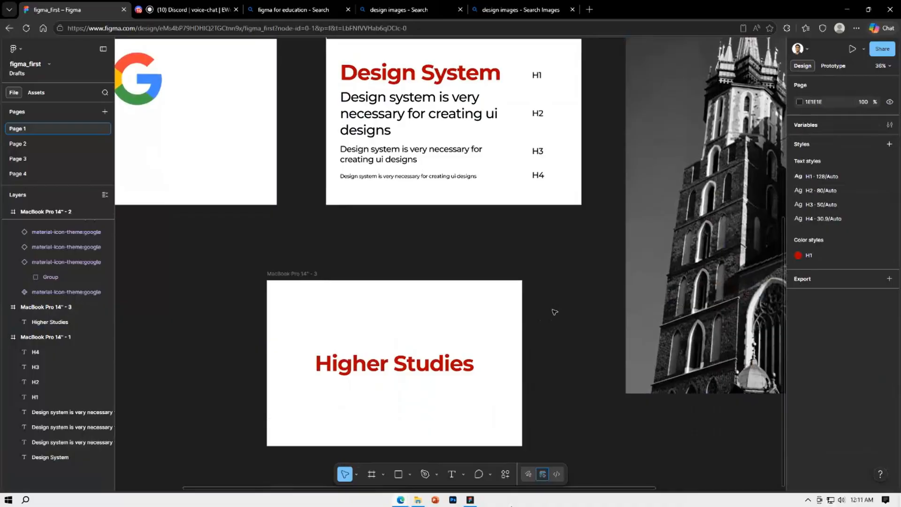
{"action": "scroll", "coordinate": [553, 311], "scroll_direction": "up", "scroll_amount": 5}
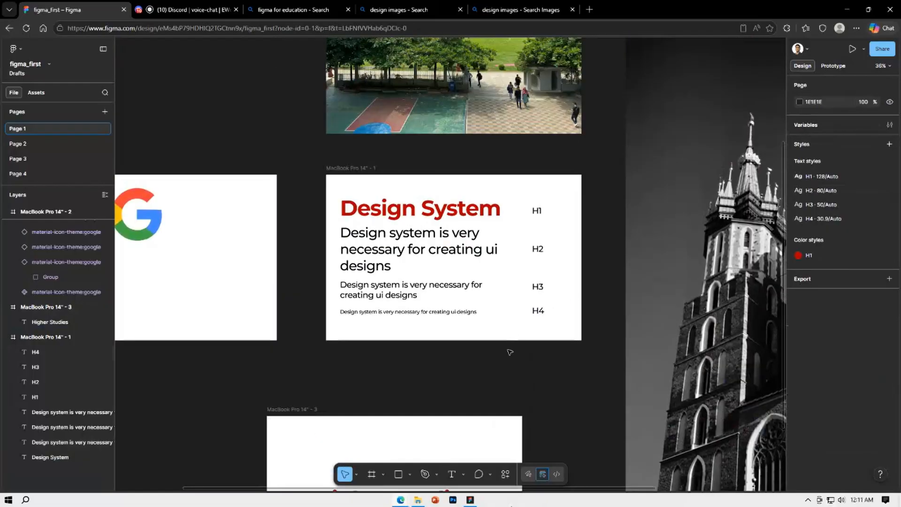
{"action": "scroll", "coordinate": [510, 352], "scroll_direction": "down", "scroll_amount": 5}
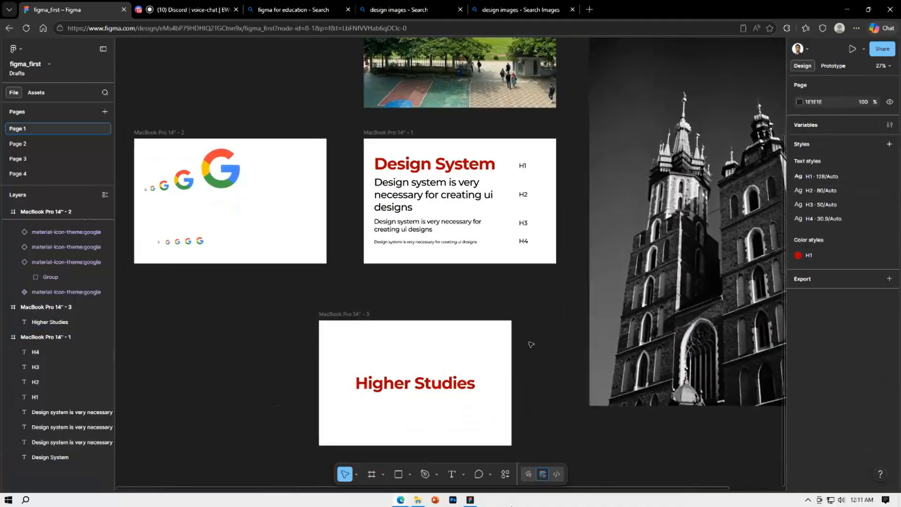
{"action": "key", "text": "i"}
{"action": "left_click", "coordinate": [453, 378]}
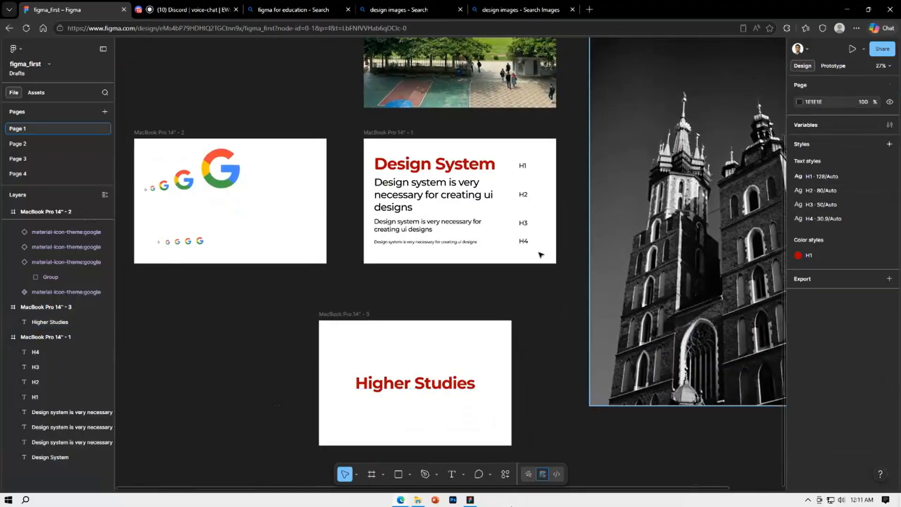
Place a copy of the H4 sample sentence below the large Google logo in the MacBook Pro 14" - 2 frame, undoing the extra duplicate
{"action": "left_click", "coordinate": [392, 247]}
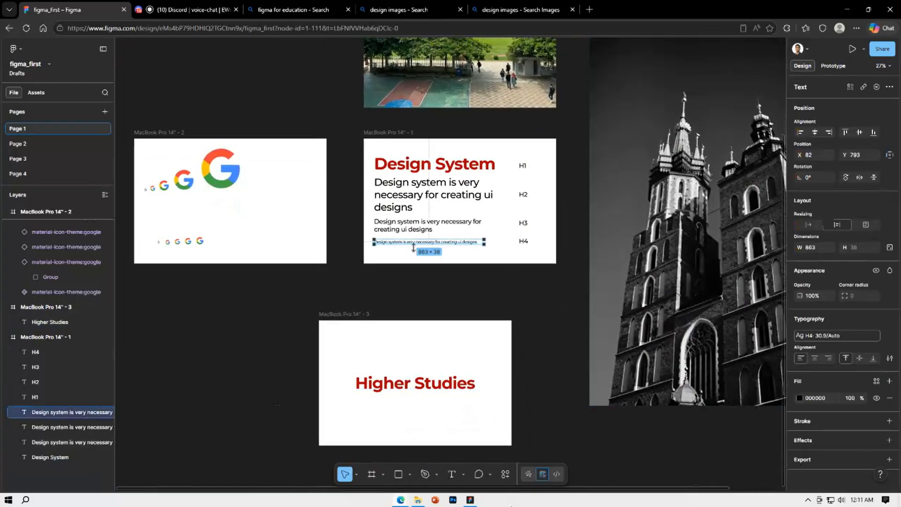
{"action": "left_click_drag", "start_coordinate": [422, 245], "coordinate": [235, 216]}
{"action": "left_click", "coordinate": [285, 222]}
{"action": "left_click", "coordinate": [284, 215]}
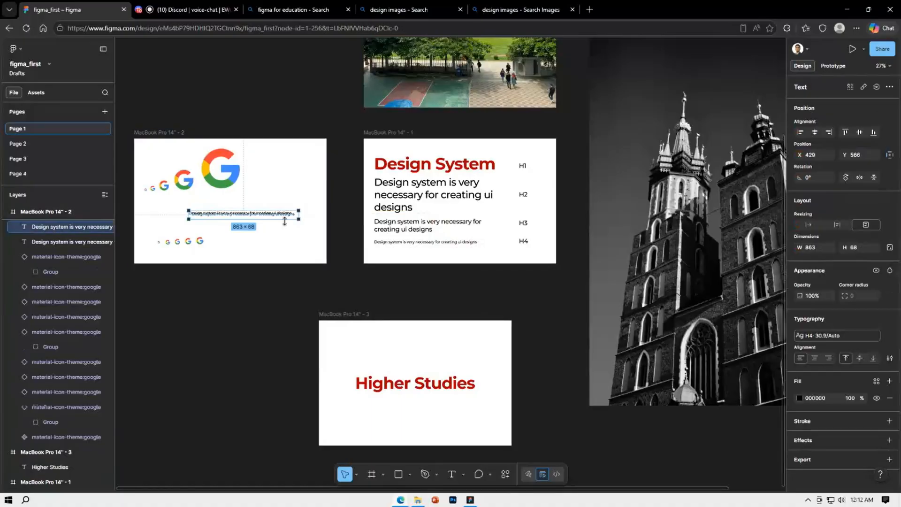
{"action": "key", "text": "ctrl+z"}
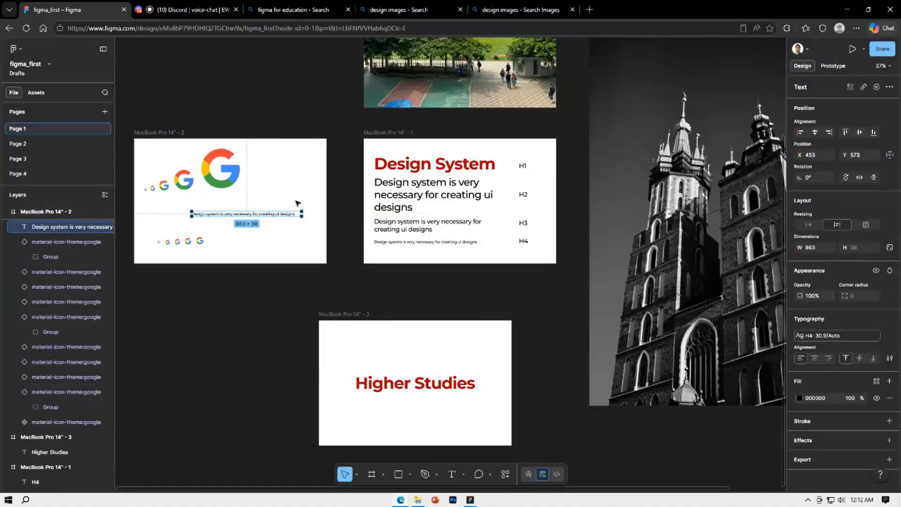
{"action": "left_click", "coordinate": [298, 203]}
Recolor the copied sentence in the Google icon frame with red B30000 sampled from the "Higher Studies" text
{"action": "scroll", "coordinate": [256, 215], "scroll_direction": "up", "scroll_amount": 3}
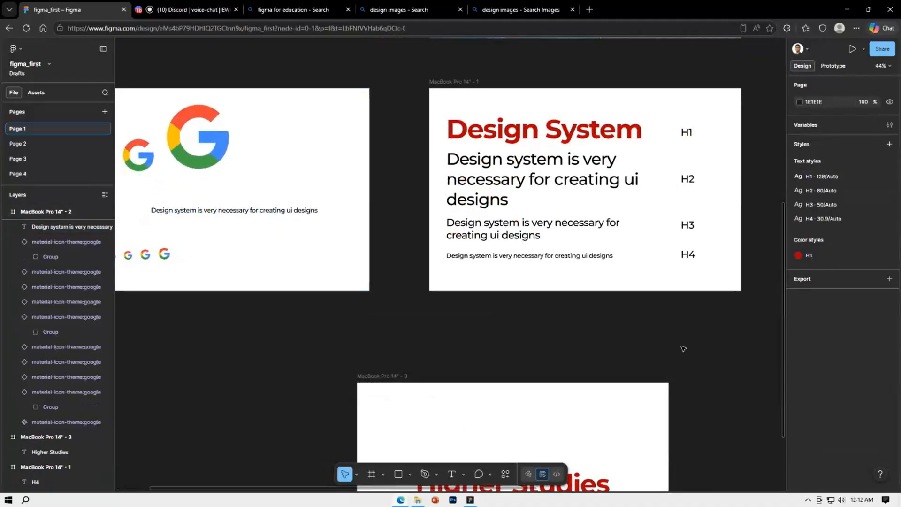
{"action": "scroll", "coordinate": [707, 355], "scroll_direction": "down", "scroll_amount": 3}
{"action": "scroll", "coordinate": [719, 347], "scroll_direction": "up", "scroll_amount": 1}
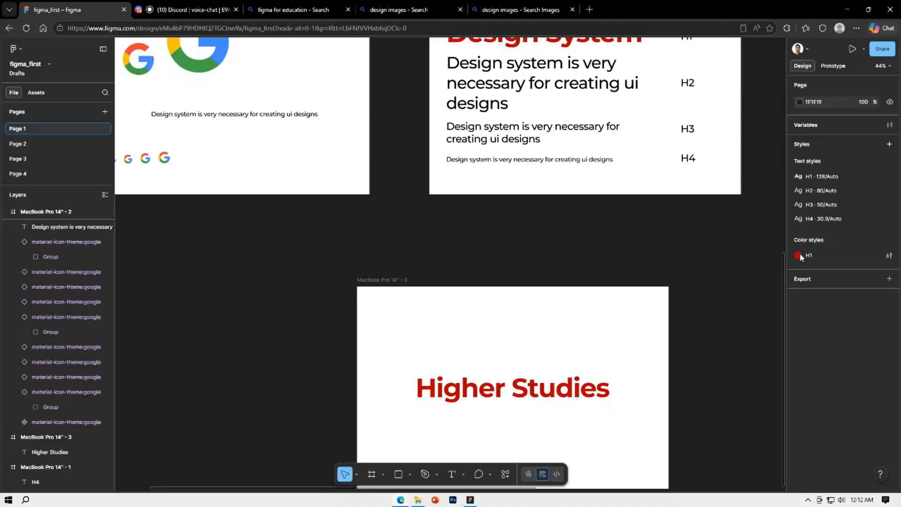
{"action": "left_click", "coordinate": [266, 115]}
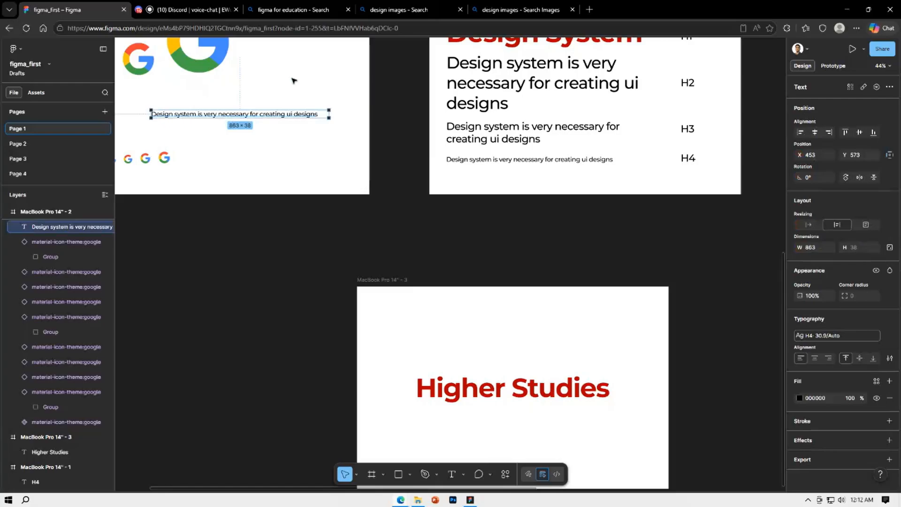
{"action": "key", "text": "i"}
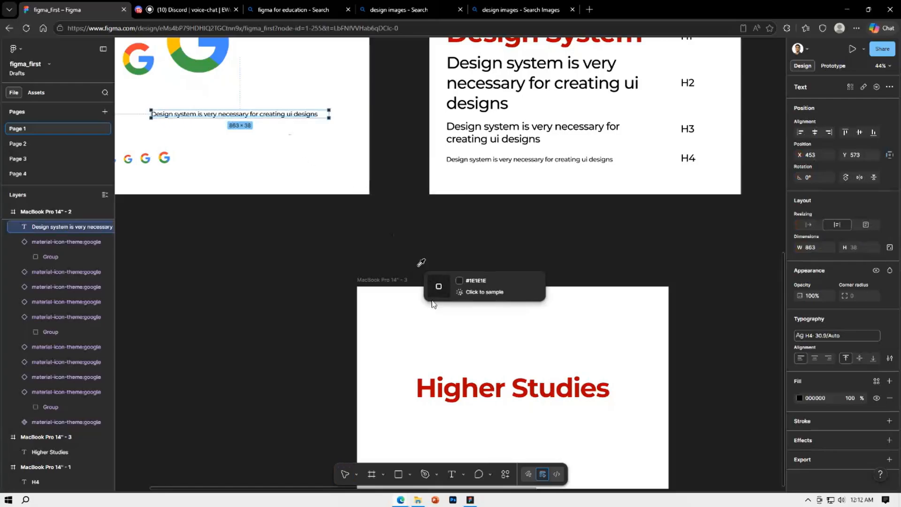
{"action": "left_click", "coordinate": [433, 387]}
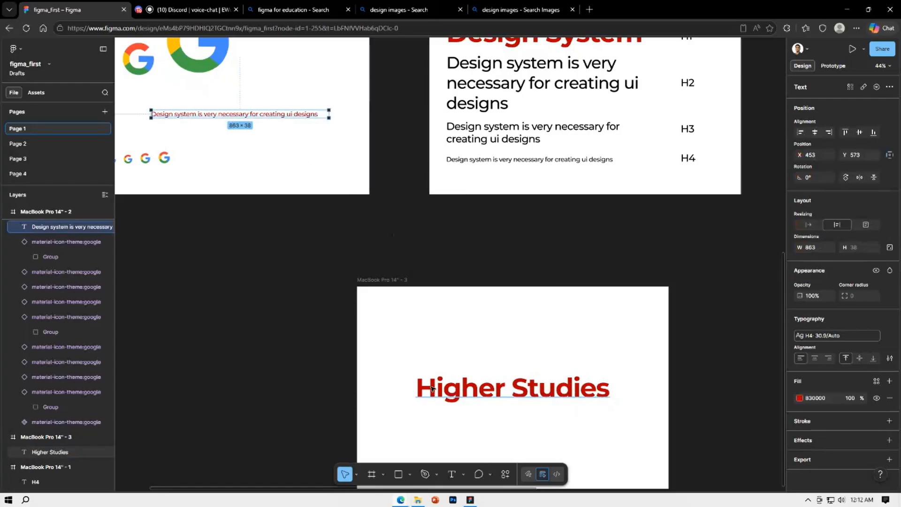
{"action": "left_click", "coordinate": [323, 225]}
Recolor the copied sentence with blue 448AFF sampled from a small Google icon
{"action": "scroll", "coordinate": [352, 238], "scroll_direction": "up", "scroll_amount": 1}
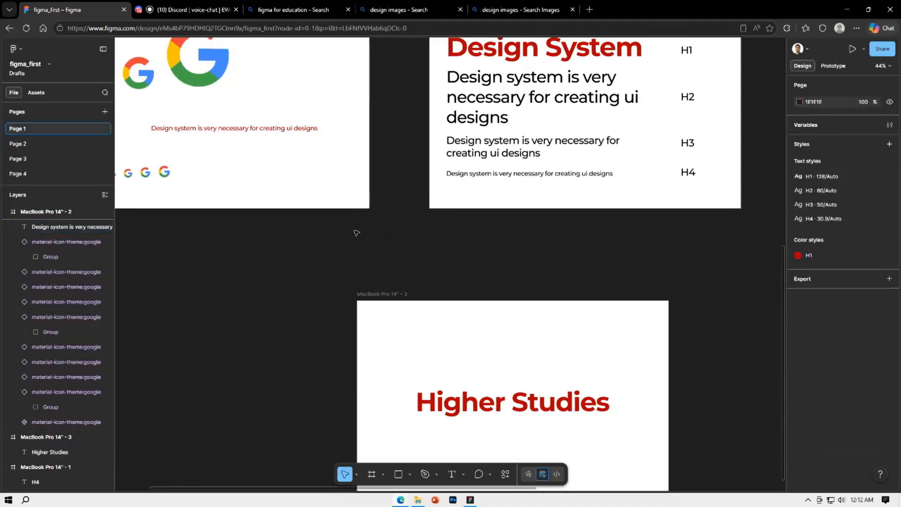
{"action": "left_click", "coordinate": [294, 131]}
{"action": "key", "text": "i"}
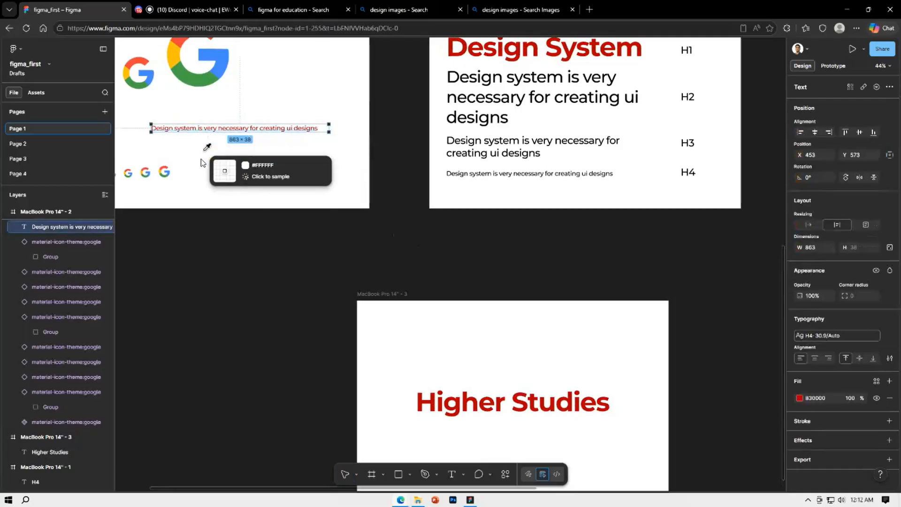
{"action": "left_click", "coordinate": [169, 174]}
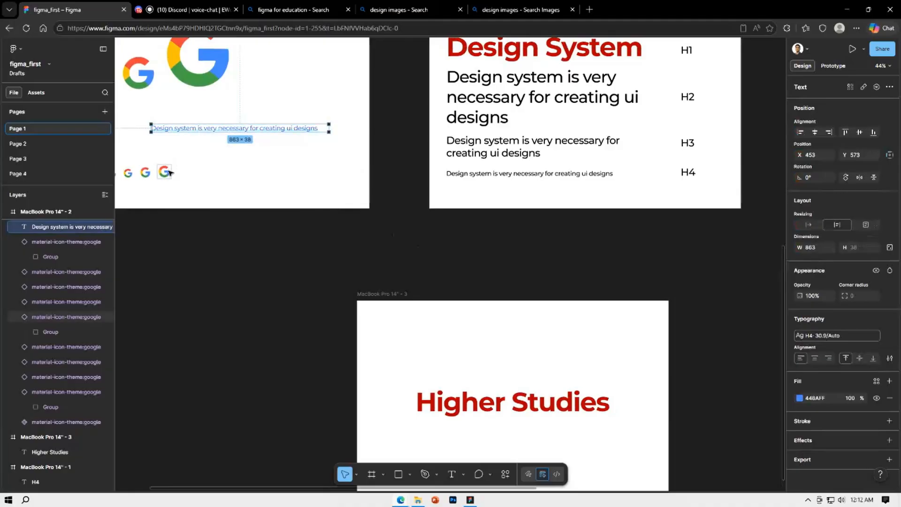
{"action": "left_click", "coordinate": [262, 165]}
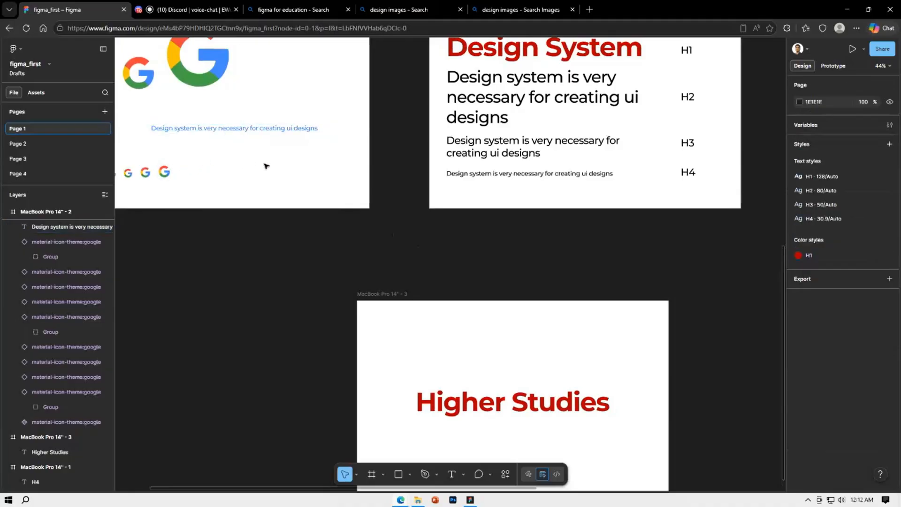
Recolor the copied sentence with green 44A148 sampled from a small Google icon, and delete the copy from the frame
{"action": "left_click", "coordinate": [275, 131]}
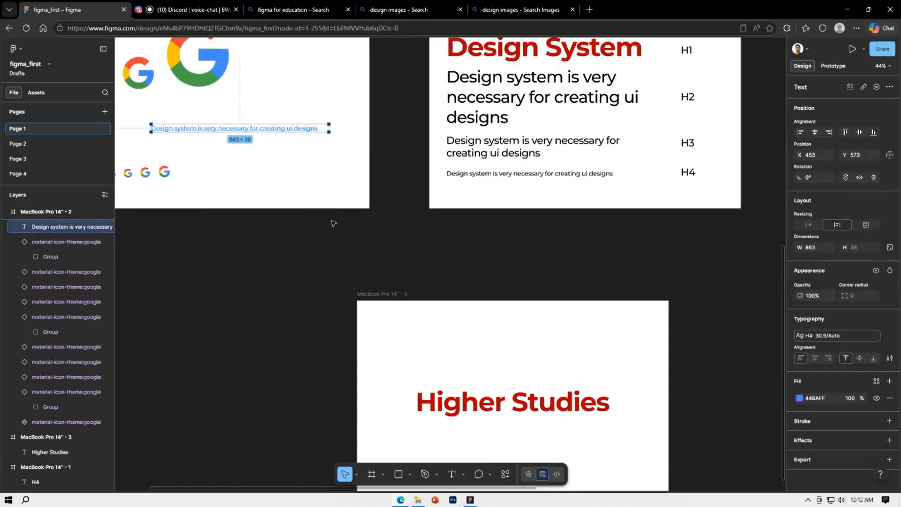
{"action": "key", "text": "i"}
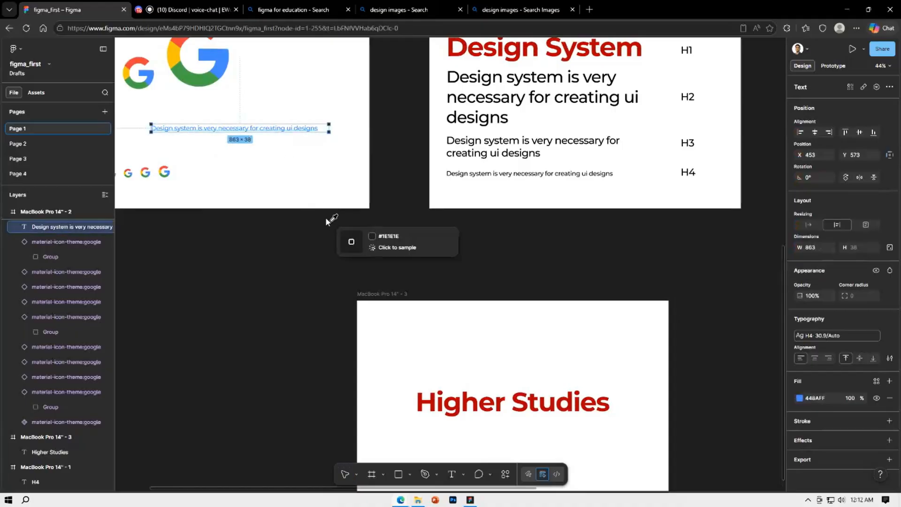
{"action": "left_click", "coordinate": [145, 174]}
{"action": "left_click", "coordinate": [211, 176]}
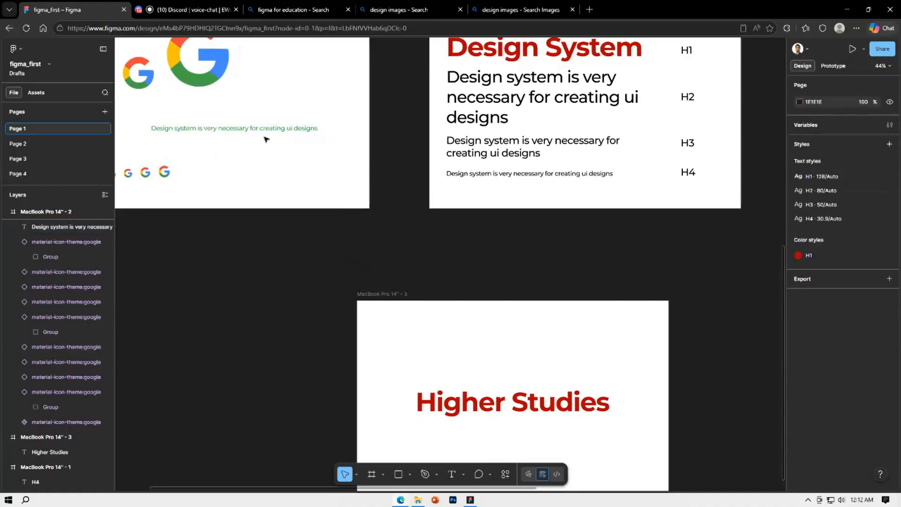
{"action": "left_click", "coordinate": [287, 129]}
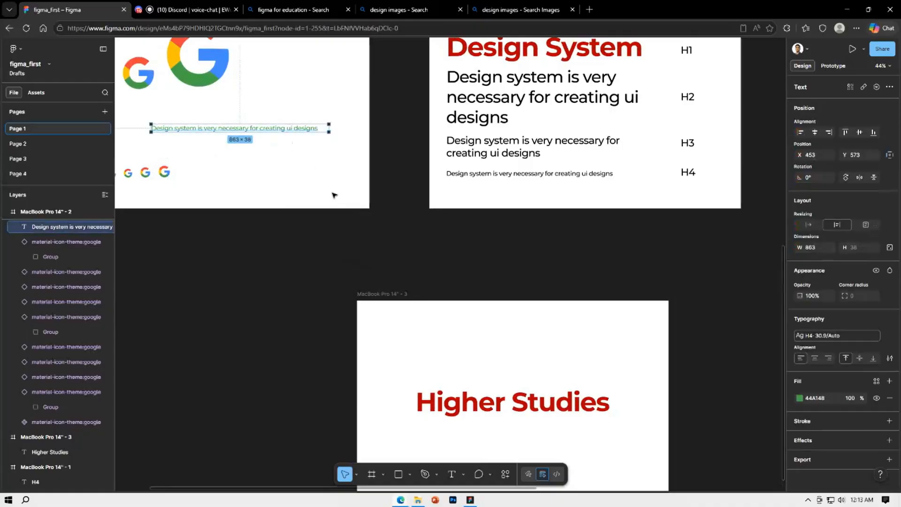
{"action": "key", "text": "Delete"}
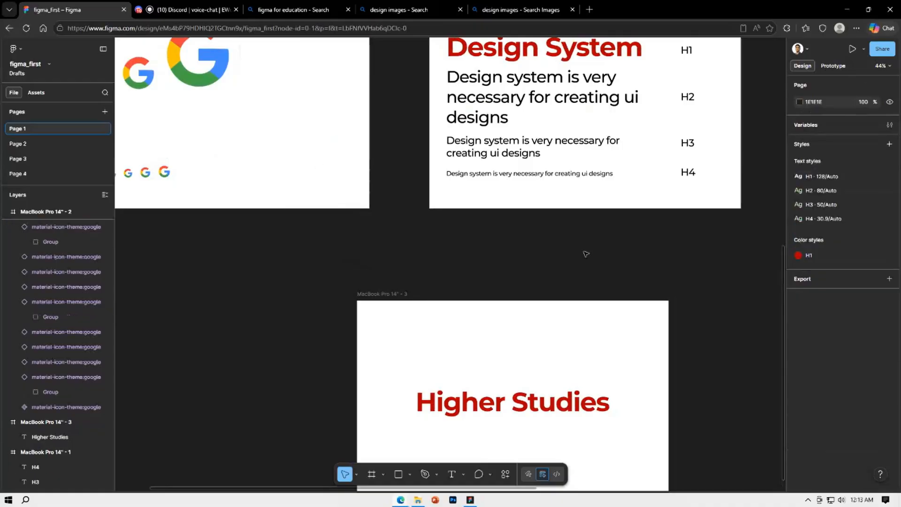
Open the H1 color style applied to the "Higher Studies" text for editing, along with its color picker
{"action": "scroll", "coordinate": [596, 297], "scroll_direction": "down", "scroll_amount": 1}
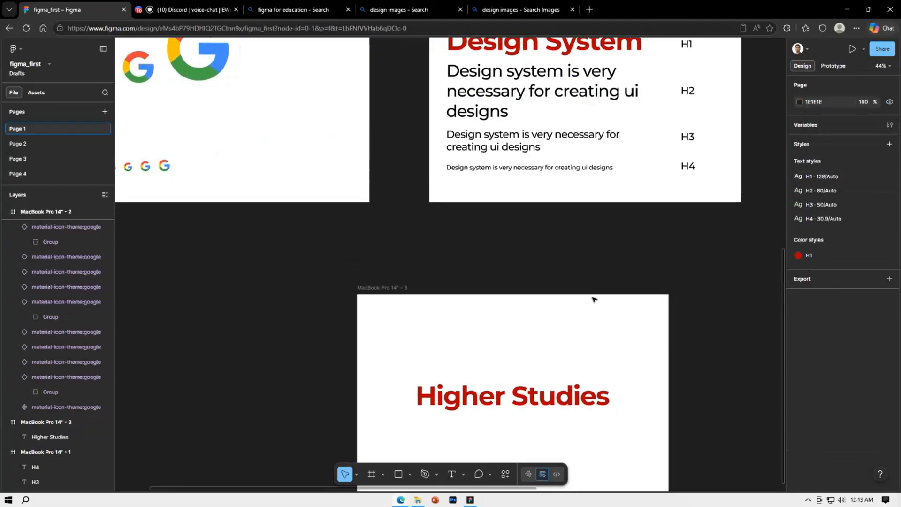
{"action": "left_click", "coordinate": [576, 395]}
{"action": "scroll", "coordinate": [577, 389], "scroll_direction": "down", "scroll_amount": 2}
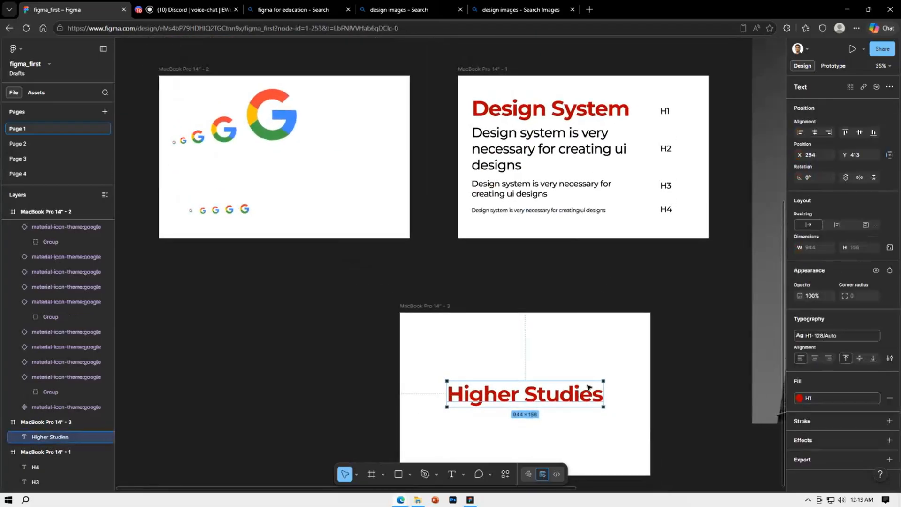
{"action": "left_click", "coordinate": [860, 397]}
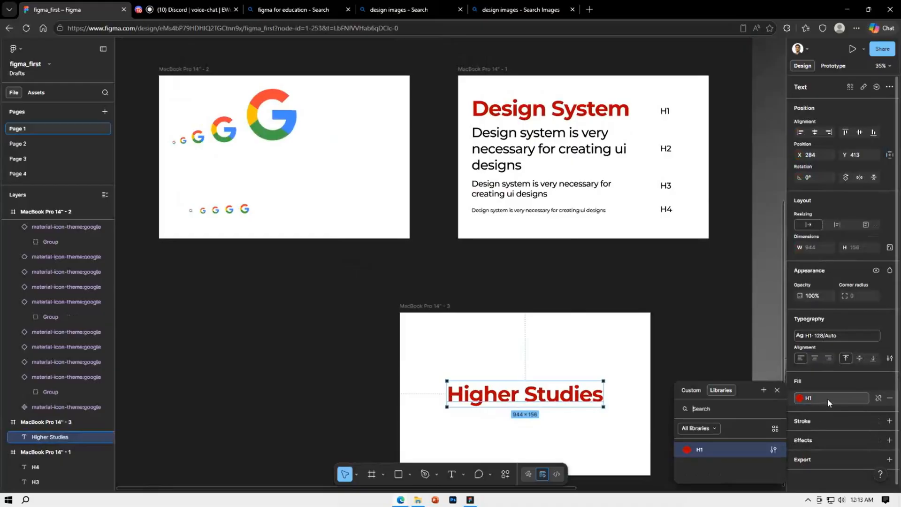
{"action": "left_click", "coordinate": [771, 450]}
{"action": "left_click", "coordinate": [767, 449]}
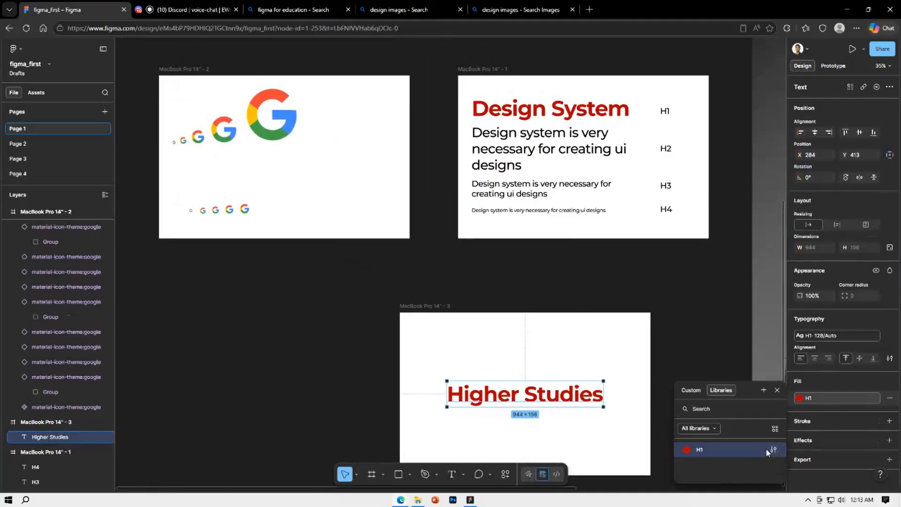
{"action": "left_click", "coordinate": [770, 448]}
{"action": "left_click", "coordinate": [545, 470]}
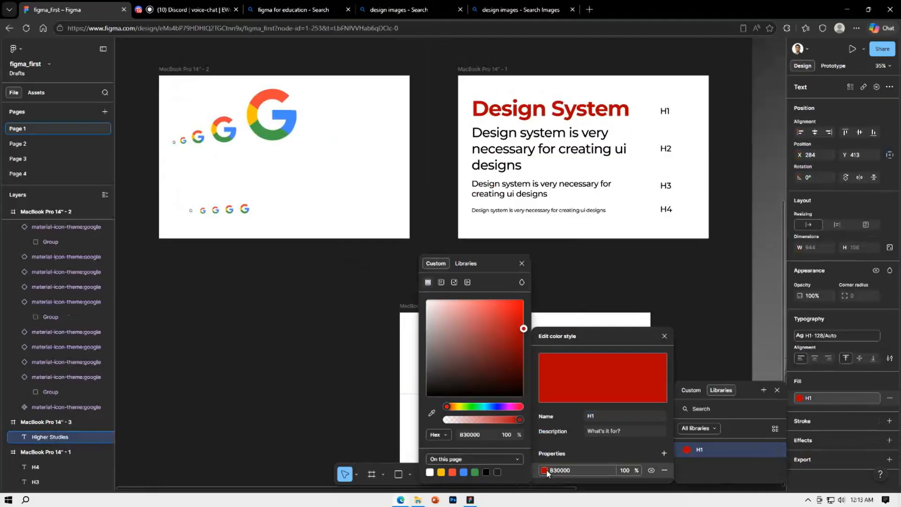
Change the H1 color style to dark blue-violet 3410A2 and close the style editor
{"action": "left_click_drag", "start_coordinate": [496, 263], "coordinate": [295, 231]}
{"action": "left_click", "coordinate": [264, 232]}
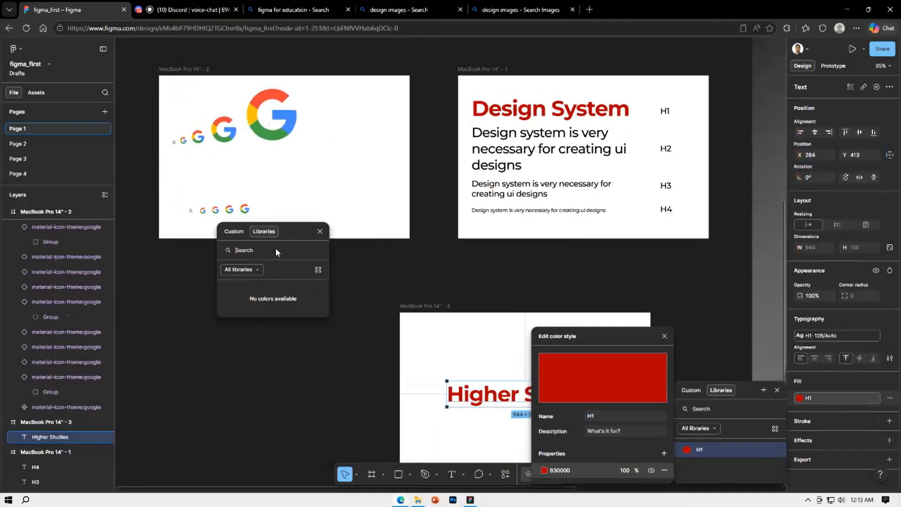
{"action": "left_click", "coordinate": [234, 231]}
{"action": "left_click_drag", "start_coordinate": [308, 320], "coordinate": [284, 311]}
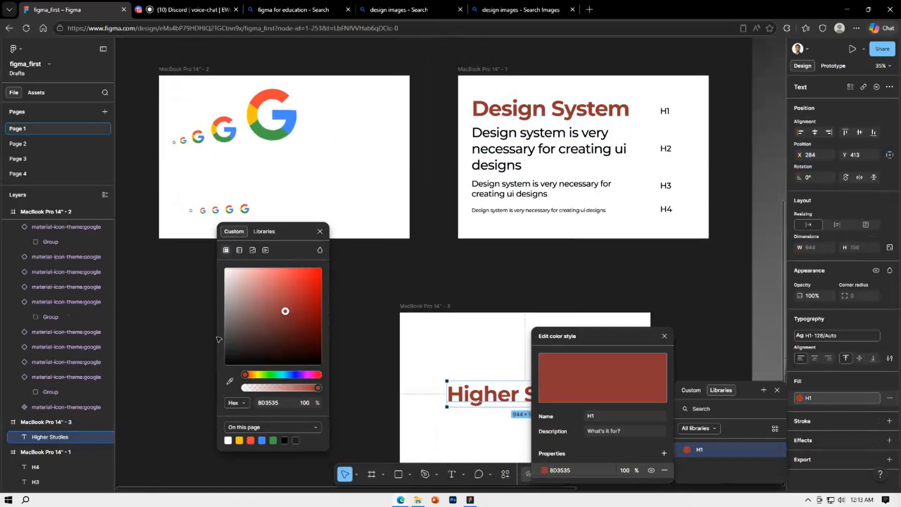
{"action": "left_click", "coordinate": [297, 374]}
{"action": "left_click", "coordinate": [301, 308]}
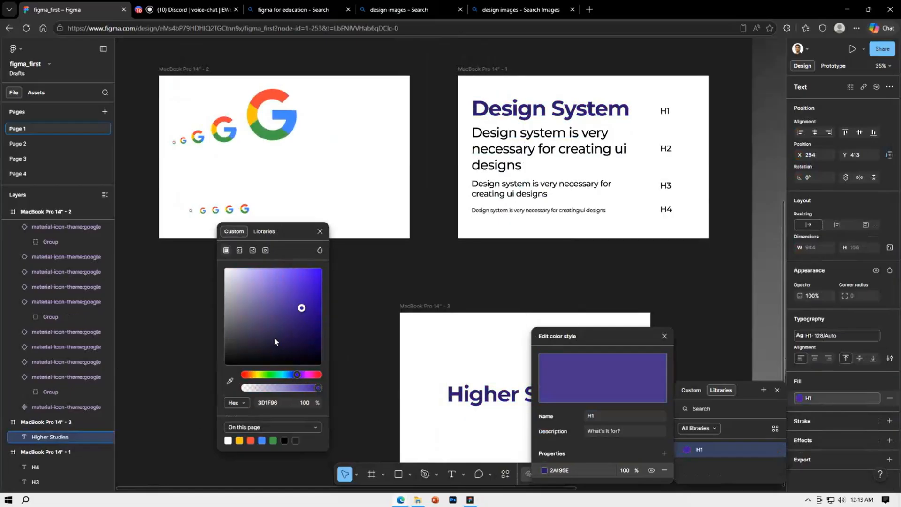
{"action": "left_click_drag", "start_coordinate": [274, 338], "coordinate": [312, 303]}
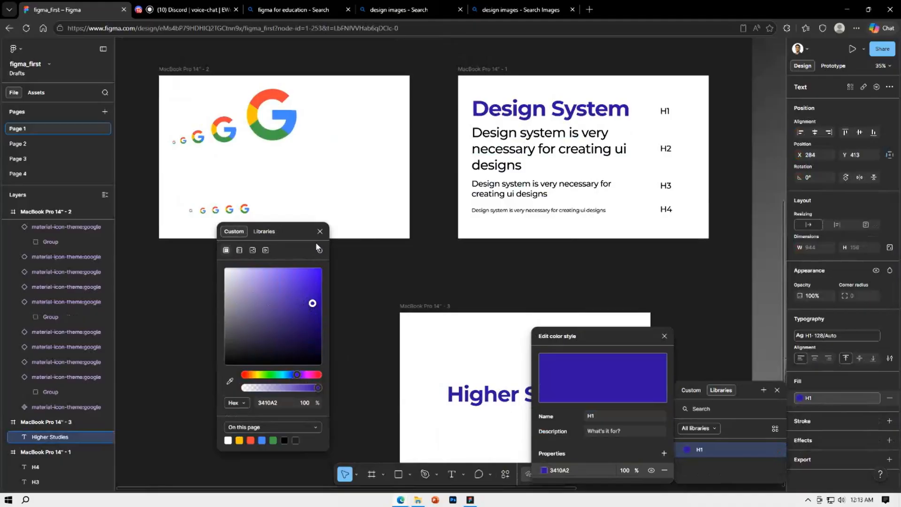
{"action": "left_click", "coordinate": [319, 231]}
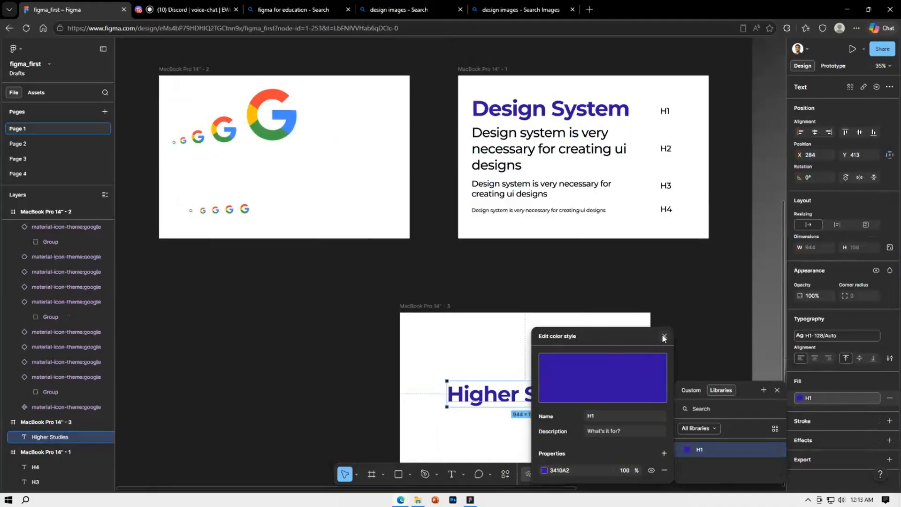
{"action": "left_click", "coordinate": [664, 336]}
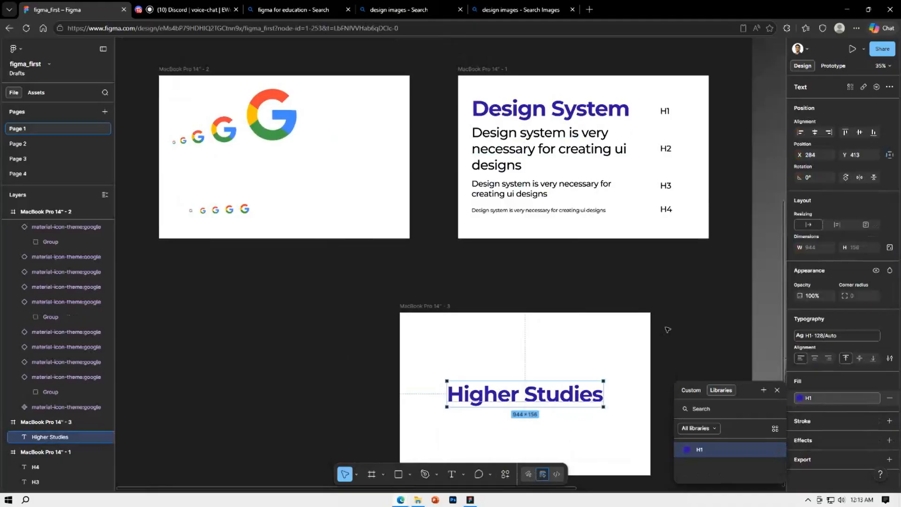
Change the H1 color style to a lighter violet, about 7047ED, starting from the "Design System" heading
{"action": "left_click", "coordinate": [571, 118]}
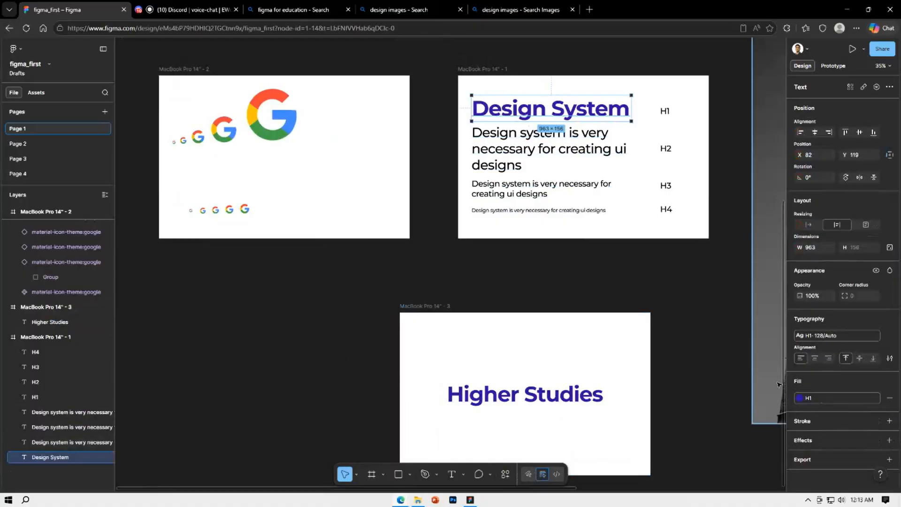
{"action": "left_click", "coordinate": [862, 397]}
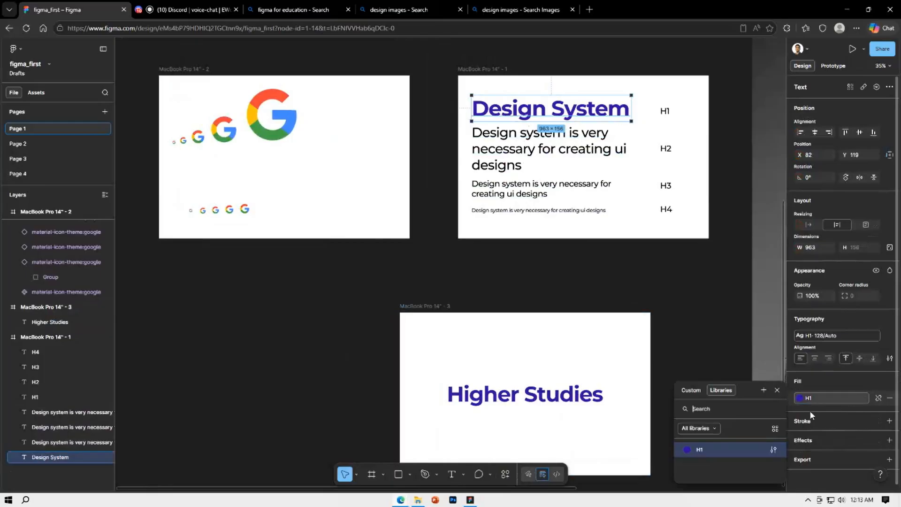
{"action": "left_click", "coordinate": [772, 450]}
{"action": "left_click", "coordinate": [545, 469]}
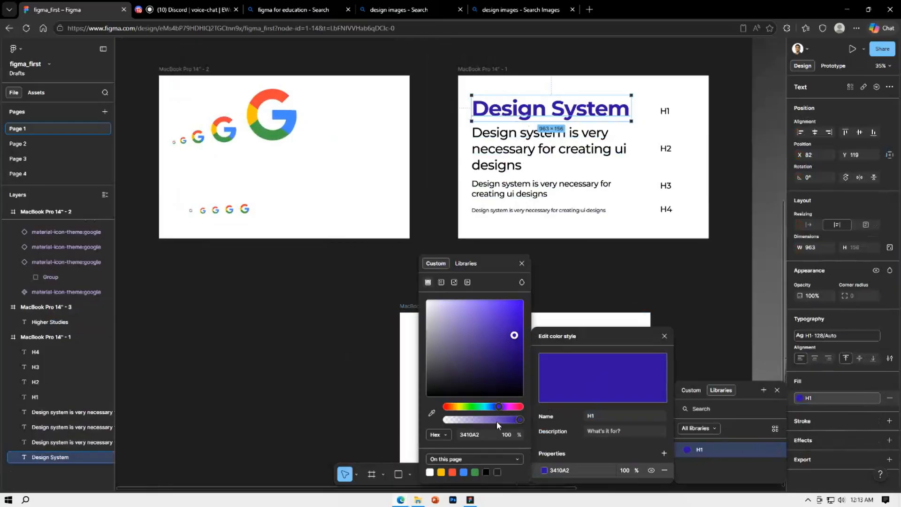
{"action": "left_click_drag", "start_coordinate": [499, 263], "coordinate": [395, 268]}
{"action": "left_click_drag", "start_coordinate": [410, 339], "coordinate": [350, 350]}
{"action": "left_click_drag", "start_coordinate": [382, 313], "coordinate": [392, 313]}
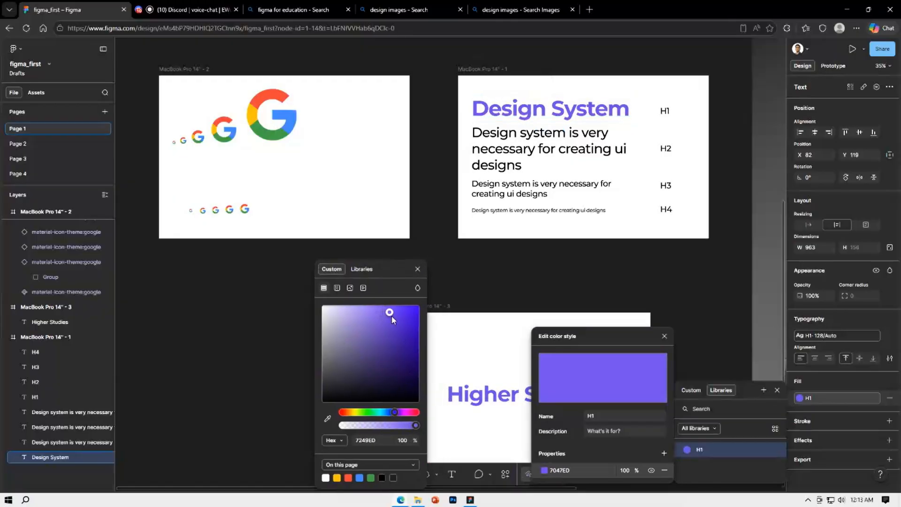
{"action": "left_click", "coordinate": [454, 289]}
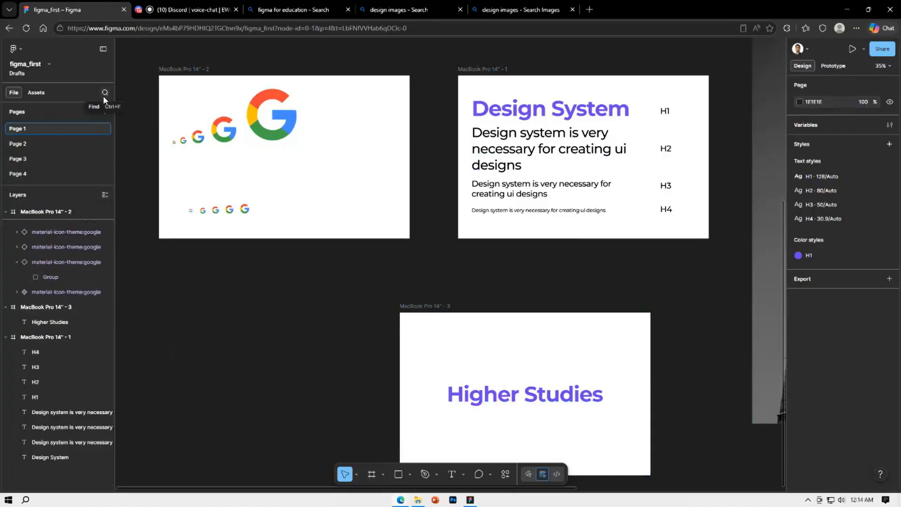
Open the Iconify plugin and look up icons for "search"
{"action": "scroll", "coordinate": [317, 351], "scroll_direction": "down", "scroll_amount": 3}
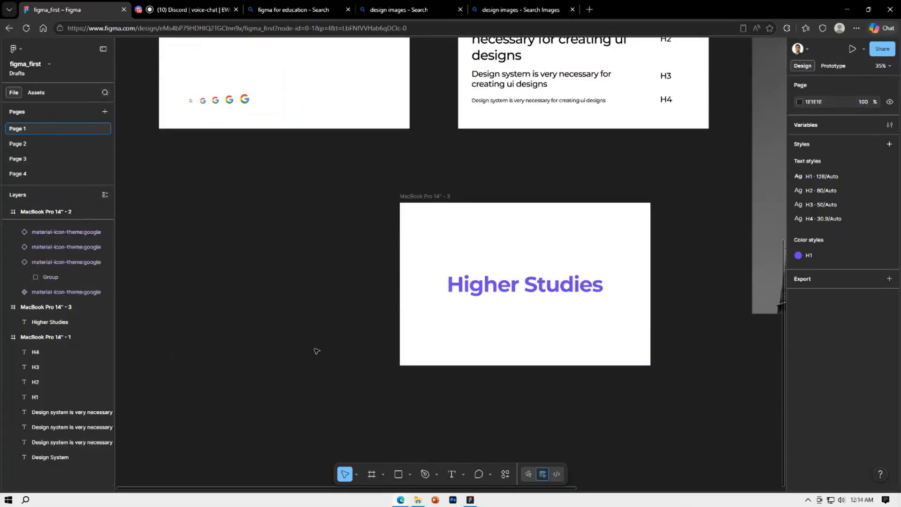
{"action": "right_click", "coordinate": [295, 322]}
{"action": "mouse_move", "coordinate": [334, 401]}
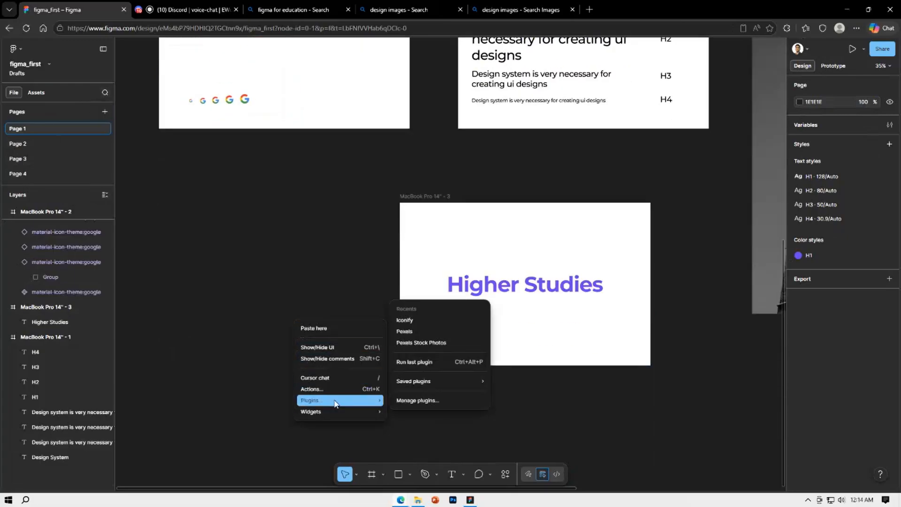
{"action": "left_click", "coordinate": [420, 319]}
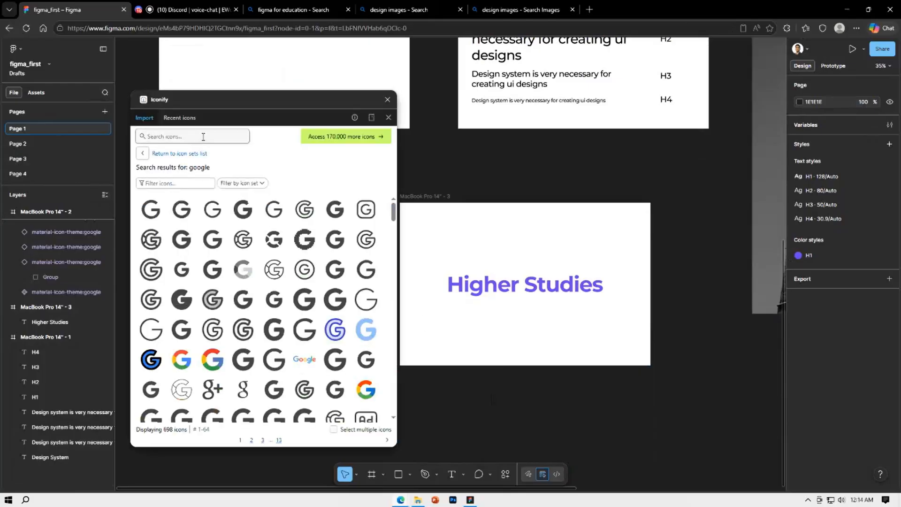
{"action": "left_click", "coordinate": [203, 137]}
{"action": "type", "text": "se"}
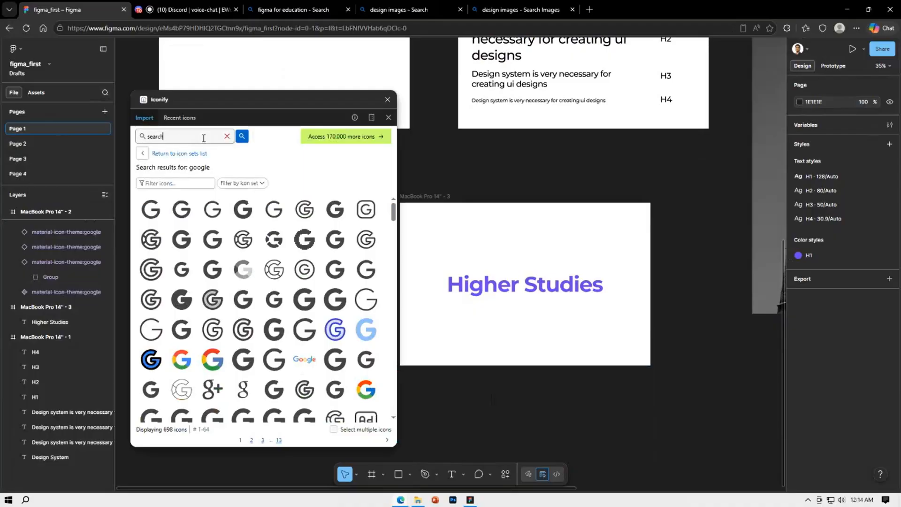
{"action": "type", "text": "arch"}
{"action": "key", "text": "Return"}
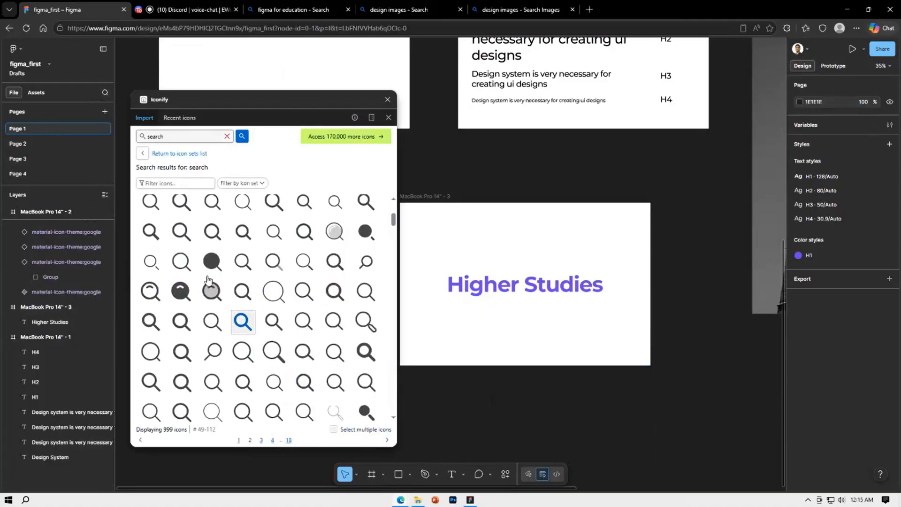
Import the boxicons:search-filled and material-symbols-light:search icons as components and close the plugin
{"action": "left_click", "coordinate": [144, 271]}
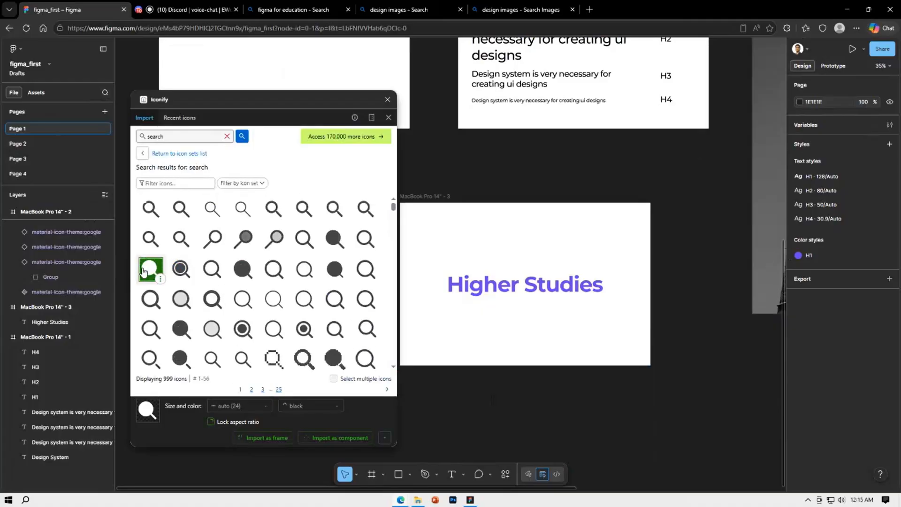
{"action": "left_click", "coordinate": [331, 440]}
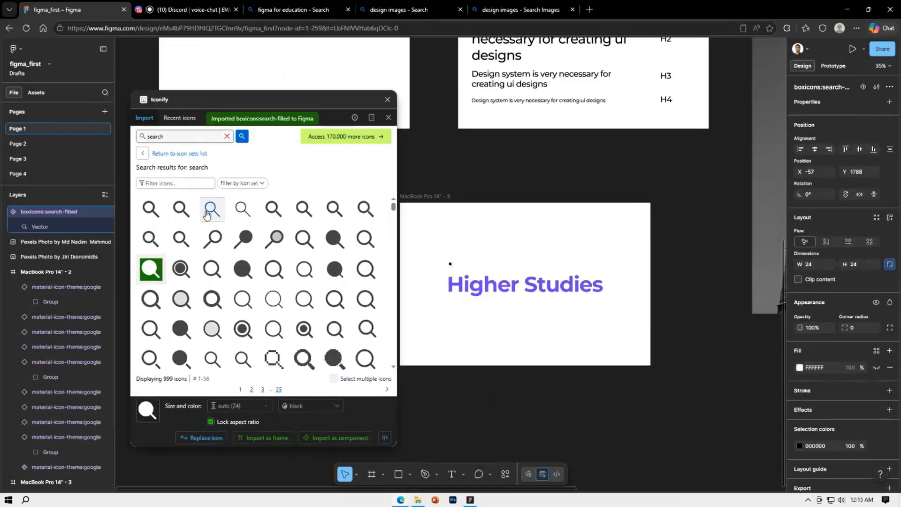
{"action": "left_click", "coordinate": [212, 210]}
{"action": "left_click", "coordinate": [351, 438]}
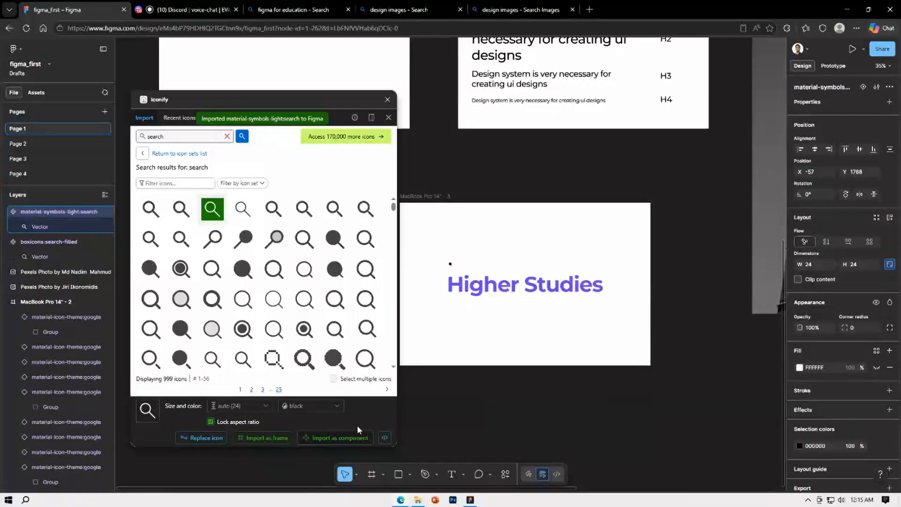
{"action": "left_click", "coordinate": [387, 101]}
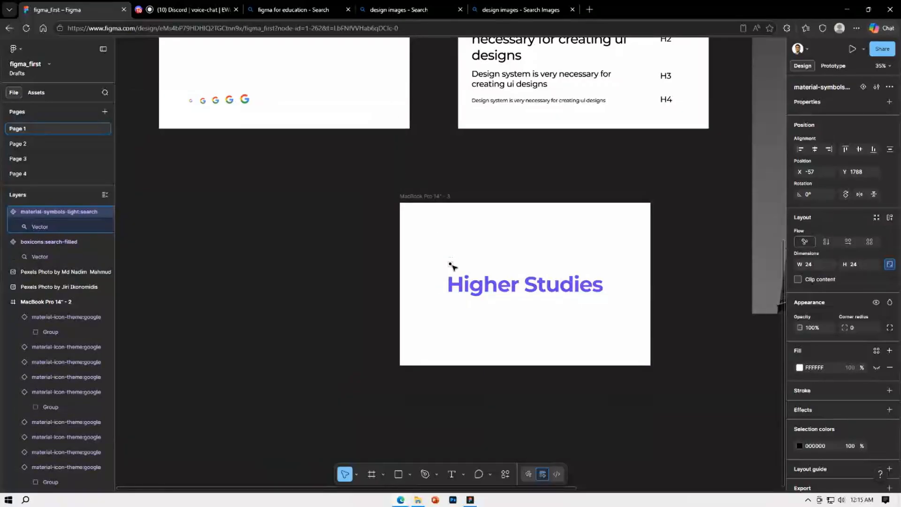
Move both imported search icons out of the MacBook Pro 14" - 3 frame onto the empty canvas beside it
{"action": "left_click_drag", "start_coordinate": [451, 264], "coordinate": [308, 261]}
{"action": "left_click_drag", "start_coordinate": [448, 263], "coordinate": [261, 251]}
{"action": "left_click", "coordinate": [317, 269]}
Recolor the filled search icon's vector to white
{"action": "scroll", "coordinate": [300, 263], "scroll_direction": "up", "scroll_amount": 3}
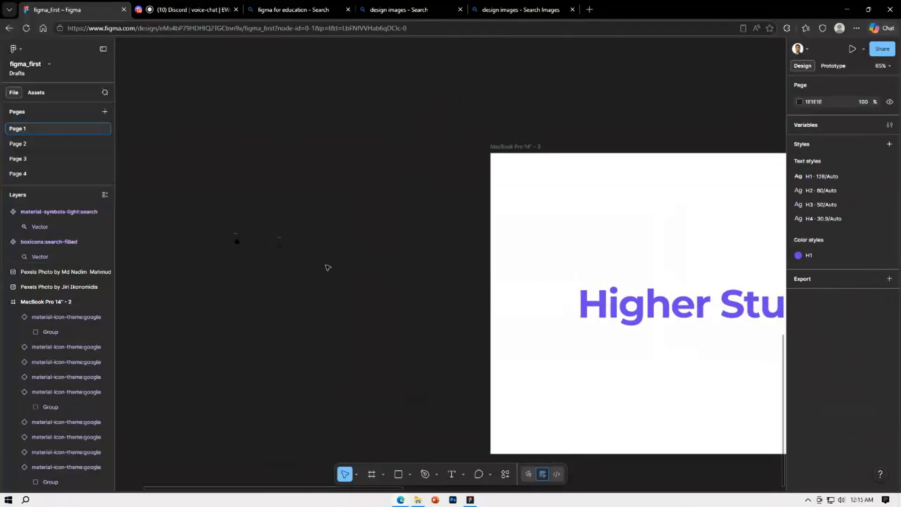
{"action": "scroll", "coordinate": [234, 234], "scroll_direction": "up", "scroll_amount": 5}
{"action": "double_click", "coordinate": [214, 217]}
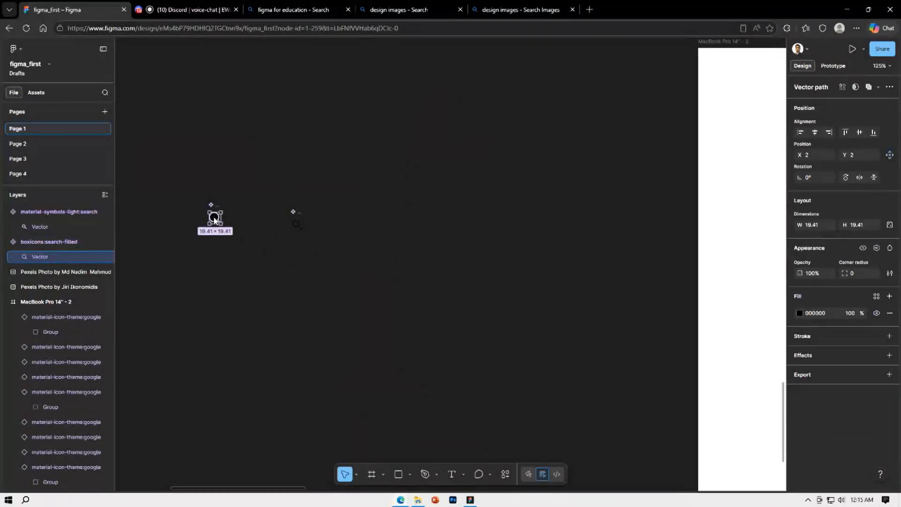
{"action": "left_click", "coordinate": [801, 312]}
{"action": "left_click_drag", "start_coordinate": [704, 311], "coordinate": [525, 264]}
{"action": "left_click", "coordinate": [386, 258]}
Set the fill of the outlined search icon's vector to white FFFFFF
{"action": "double_click", "coordinate": [297, 224]}
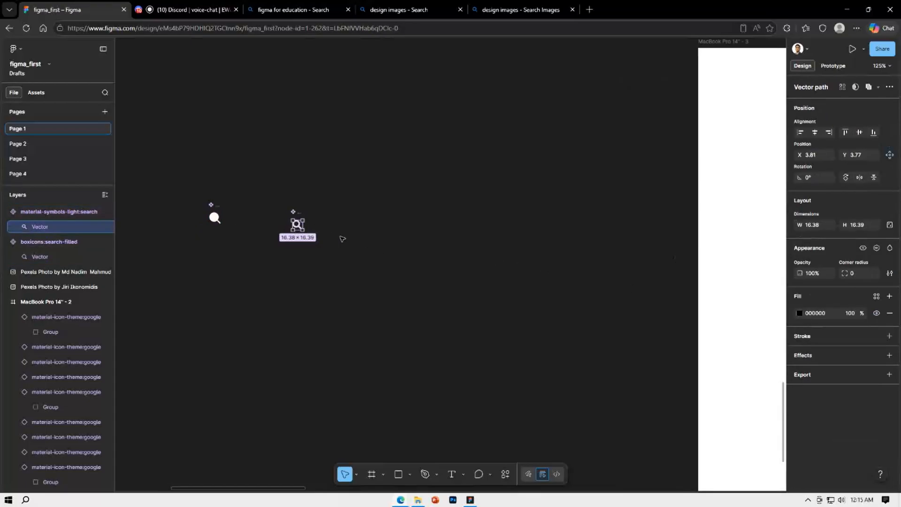
{"action": "left_click", "coordinate": [799, 312]}
{"action": "left_click_drag", "start_coordinate": [695, 308], "coordinate": [613, 271]}
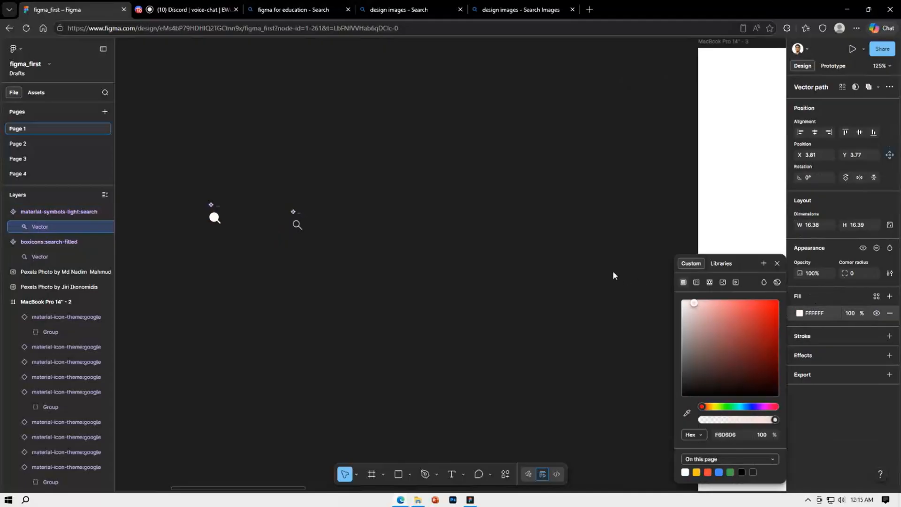
{"action": "left_click", "coordinate": [494, 255]}
Scale both search icons up together to about 152.67 × 152.67 each
{"action": "scroll", "coordinate": [491, 258], "scroll_direction": "down", "scroll_amount": 5}
{"action": "left_click_drag", "start_coordinate": [456, 259], "coordinate": [337, 226]}
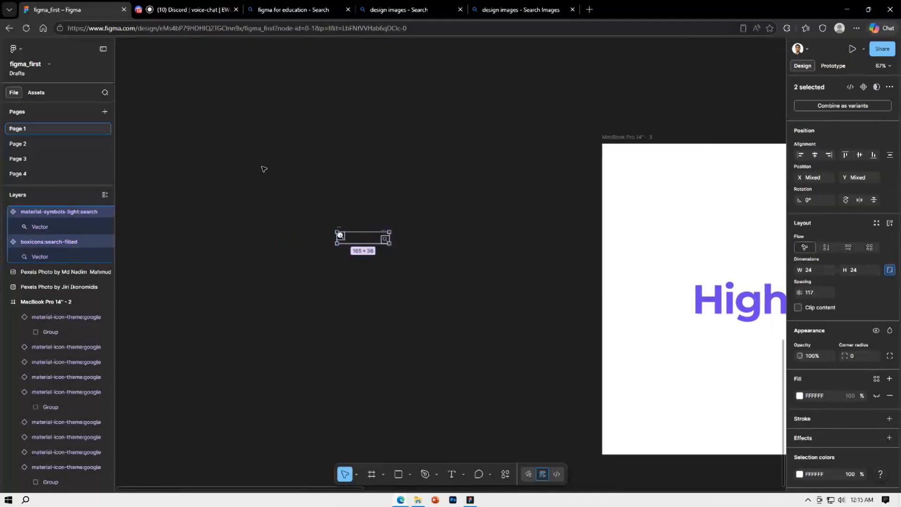
{"action": "key", "text": "k"}
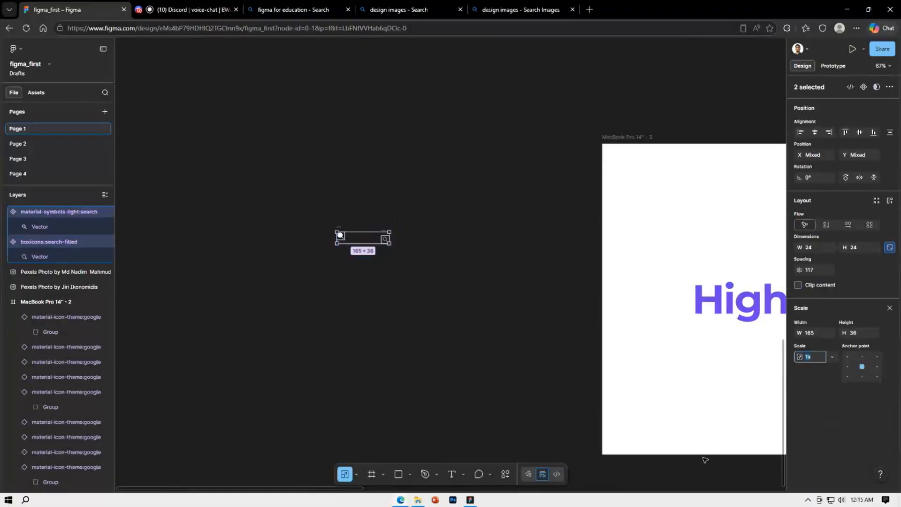
{"action": "left_click_drag", "start_coordinate": [370, 230], "coordinate": [377, 166]}
{"action": "left_click", "coordinate": [396, 164]}
Place the outlined search icon level with and beside the filled one, and select each icon to compare their sizes
{"action": "scroll", "coordinate": [399, 166], "scroll_direction": "down", "scroll_amount": 4}
{"action": "scroll", "coordinate": [404, 172], "scroll_direction": "down", "scroll_amount": 1}
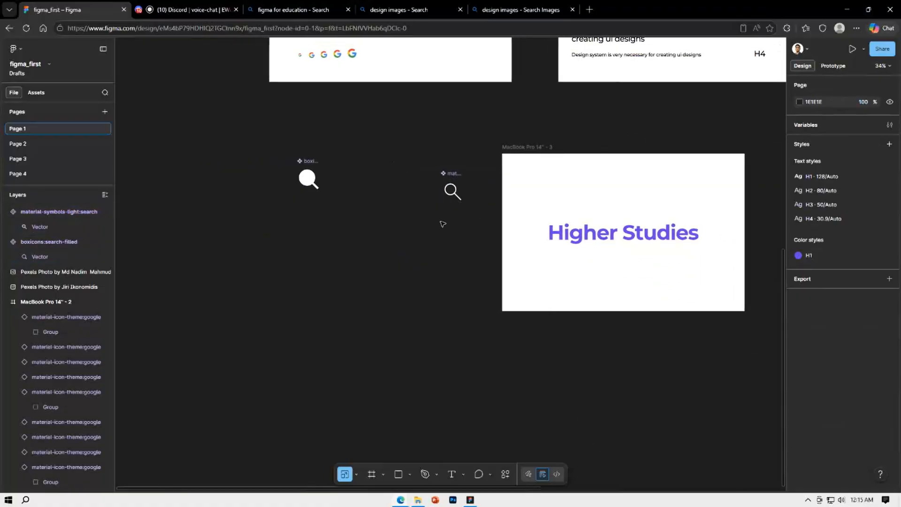
{"action": "left_click_drag", "start_coordinate": [453, 192], "coordinate": [355, 181]}
{"action": "left_click", "coordinate": [384, 187]}
{"action": "left_click", "coordinate": [308, 181]}
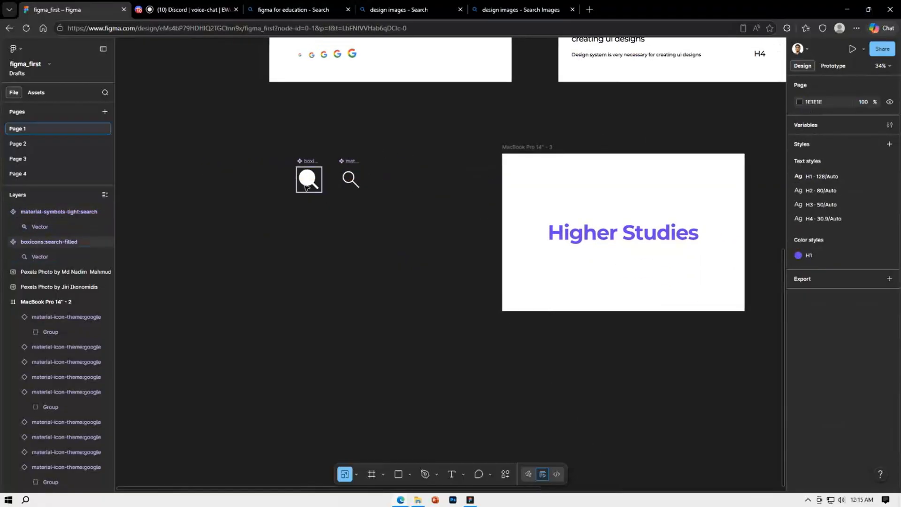
{"action": "left_click", "coordinate": [350, 179]}
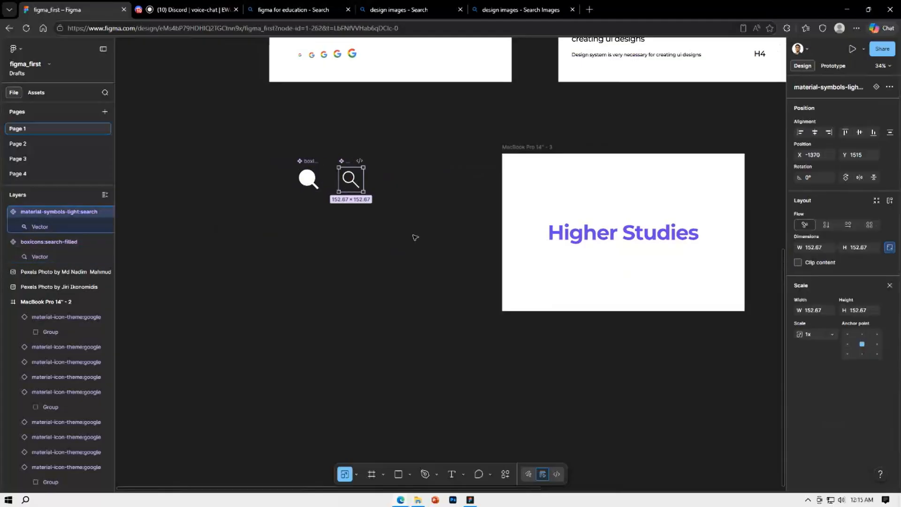
{"action": "left_click", "coordinate": [416, 245]}
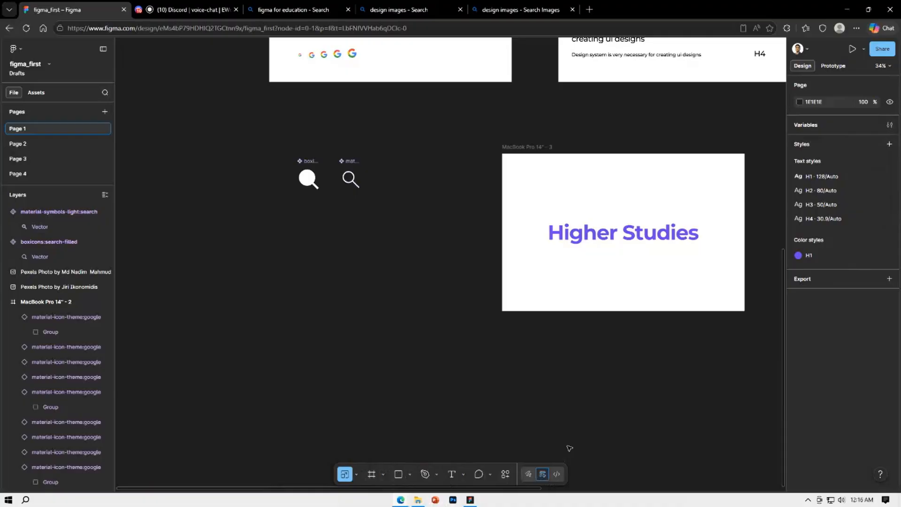
Check the Discord voice-chat channel and return to the figma_first design file
{"action": "left_click", "coordinate": [199, 8]}
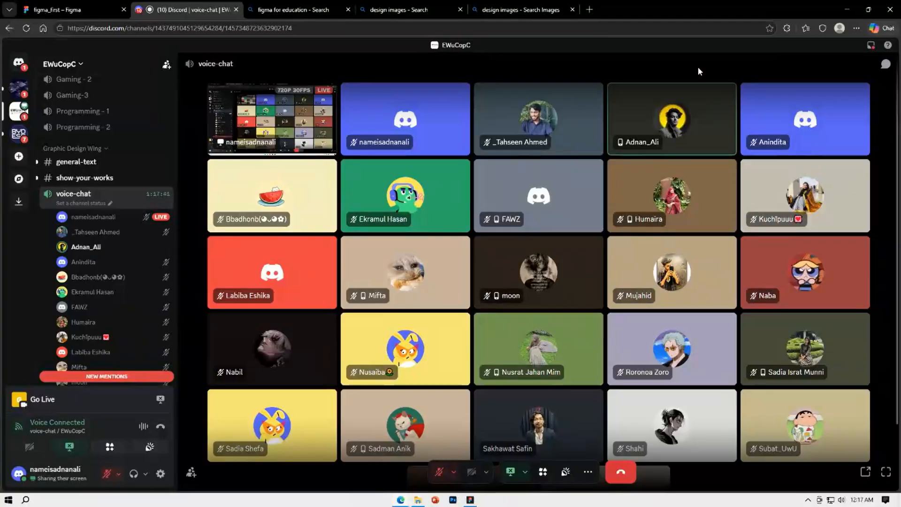
{"action": "left_click", "coordinate": [80, 12]}
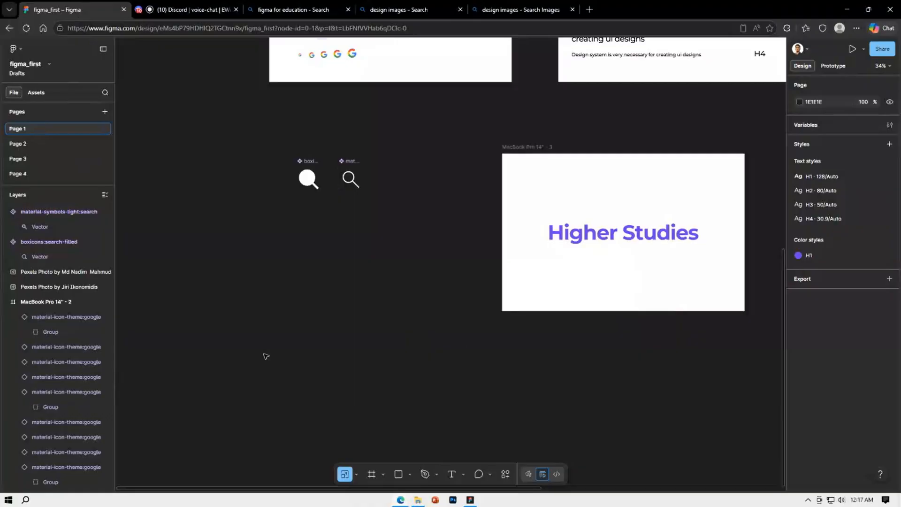
Shift the MacBook Pro 14" - 1 frame closer to the frame of Google icons, placing it at X -158, Y 0
{"action": "scroll", "coordinate": [378, 303], "scroll_direction": "up", "scroll_amount": 4}
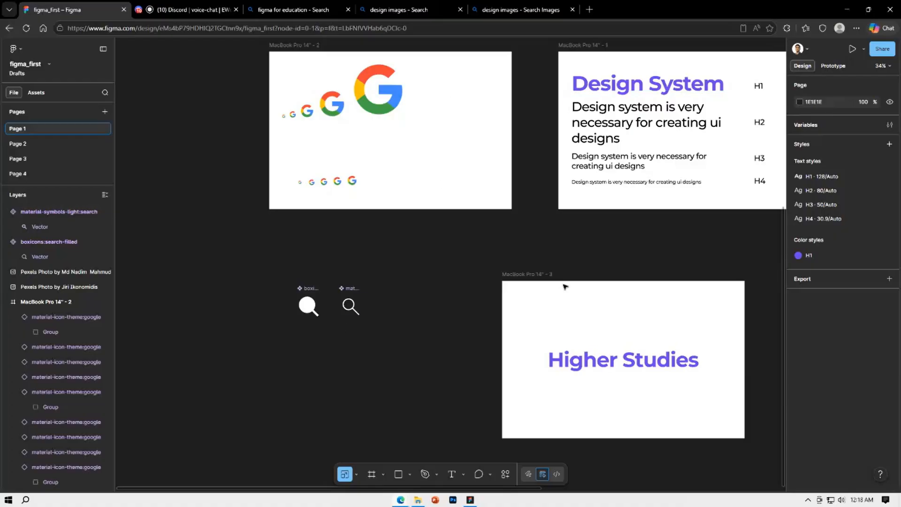
{"action": "scroll", "coordinate": [565, 285], "scroll_direction": "up", "scroll_amount": 3}
{"action": "left_click", "coordinate": [588, 97]}
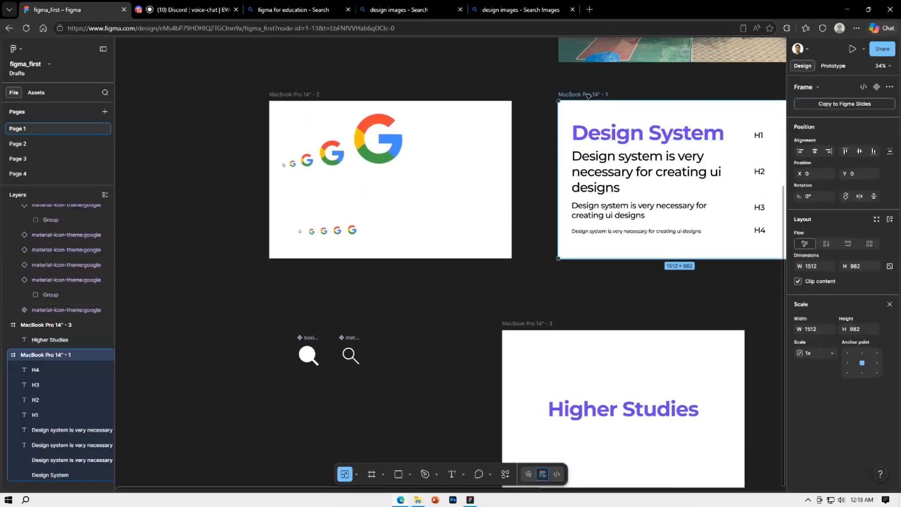
{"action": "left_click_drag", "start_coordinate": [588, 97], "coordinate": [563, 96]}
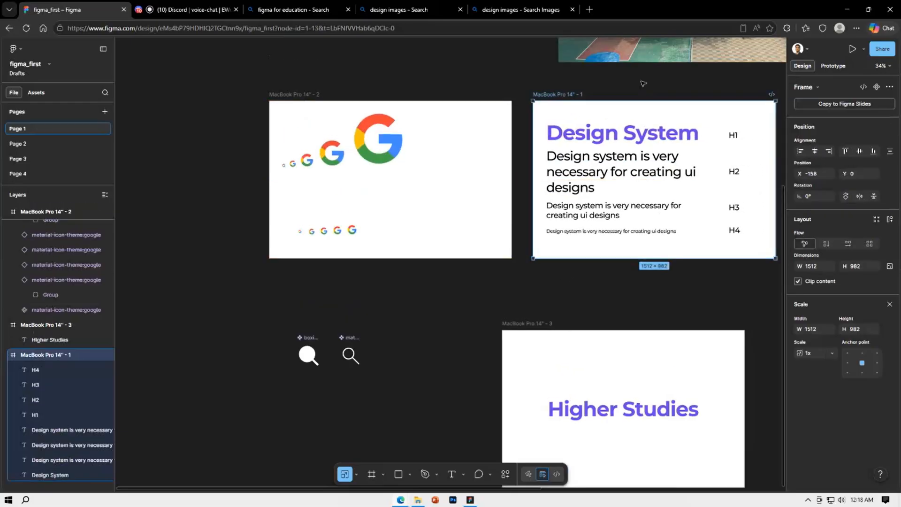
{"action": "left_click", "coordinate": [644, 83]}
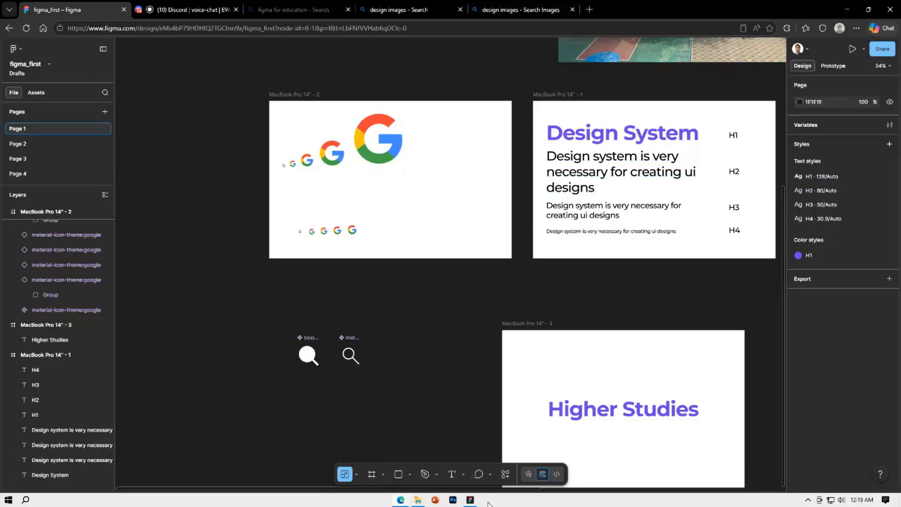
Switch to the Figma desktop app, open the ui_Agent draft and present its landing page as a prototype
{"action": "left_click", "coordinate": [469, 502]}
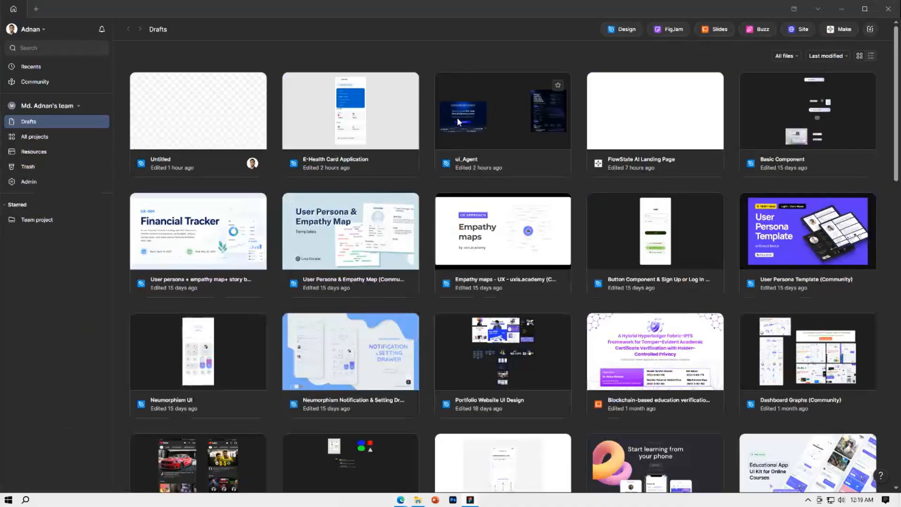
{"action": "double_click", "coordinate": [471, 120]}
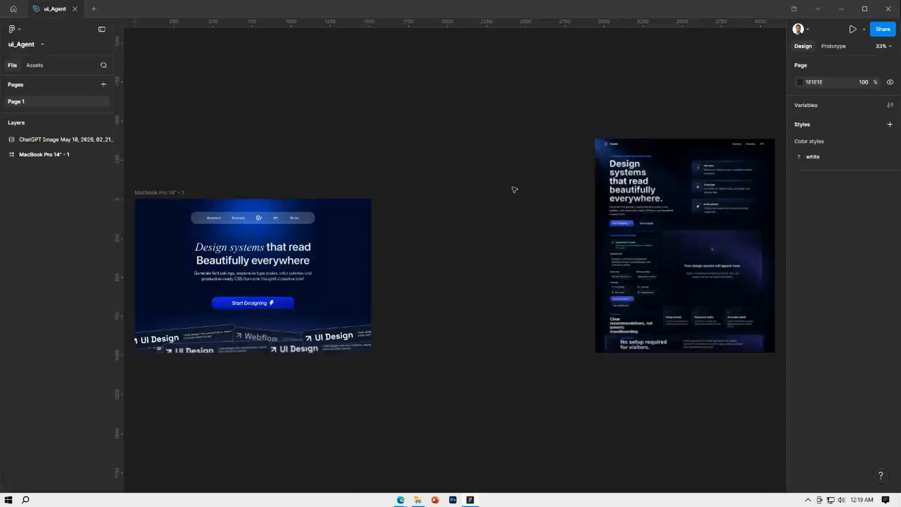
{"action": "left_click", "coordinate": [846, 33]}
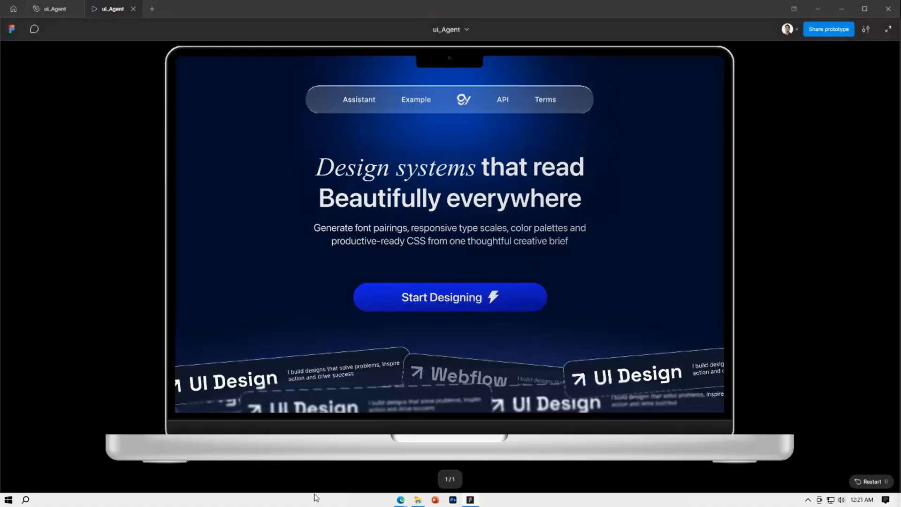
Switch back to figma_first in the browser and run the Foundation: Color Generator plugin, placing its window clear of the tower photo
{"action": "mouse_move", "coordinate": [400, 500]}
{"action": "left_click", "coordinate": [350, 455]}
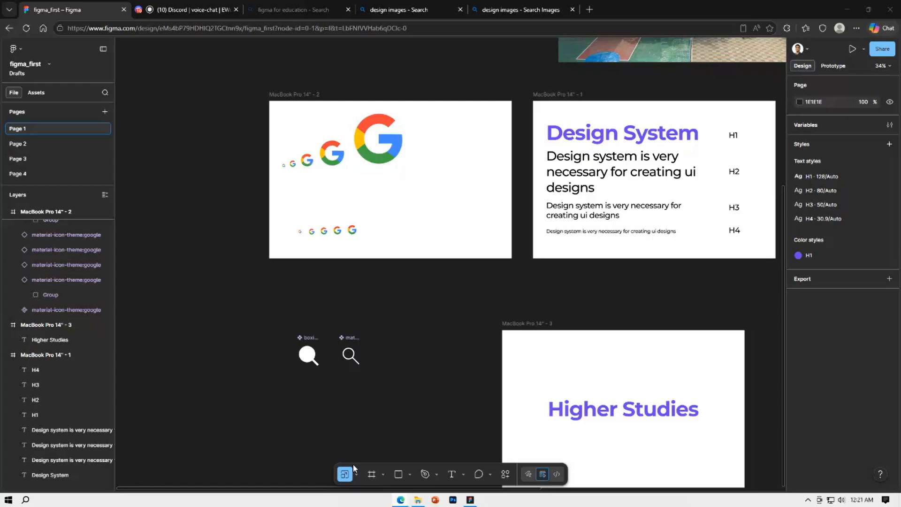
{"action": "scroll", "coordinate": [408, 306], "scroll_direction": "down", "scroll_amount": 3}
{"action": "left_click_drag", "start_coordinate": [615, 275], "coordinate": [279, 260]}
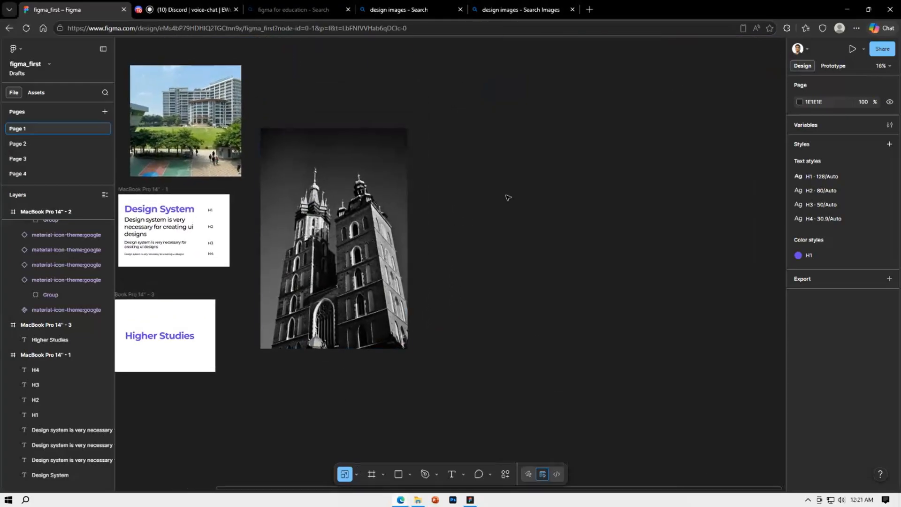
{"action": "right_click", "coordinate": [539, 240]}
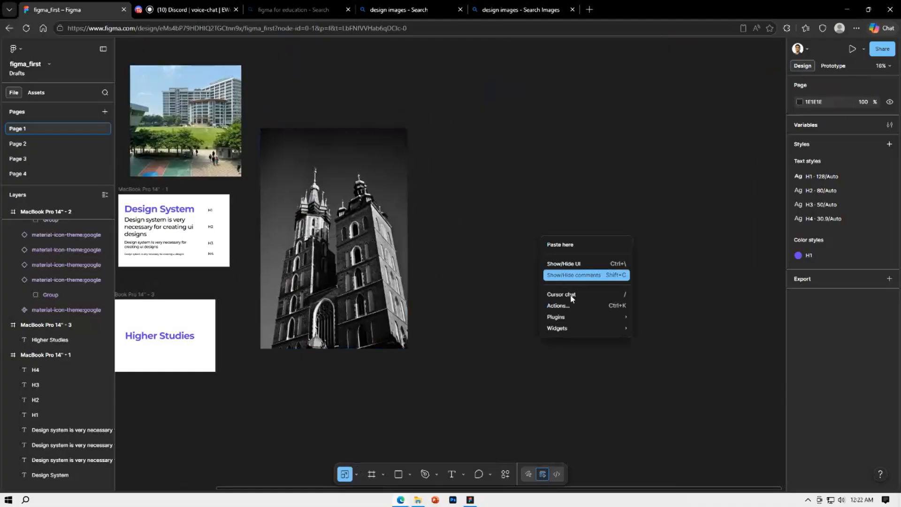
{"action": "mouse_move", "coordinate": [581, 317]}
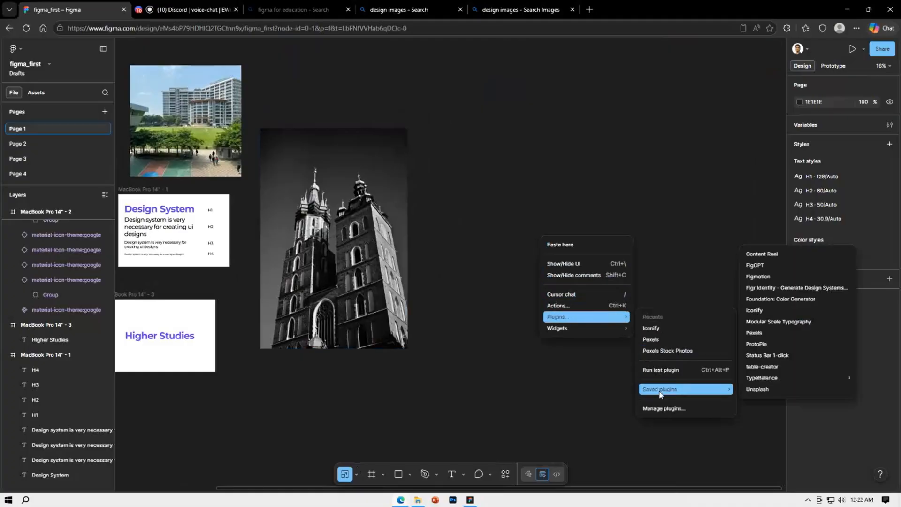
{"action": "left_click", "coordinate": [670, 410]}
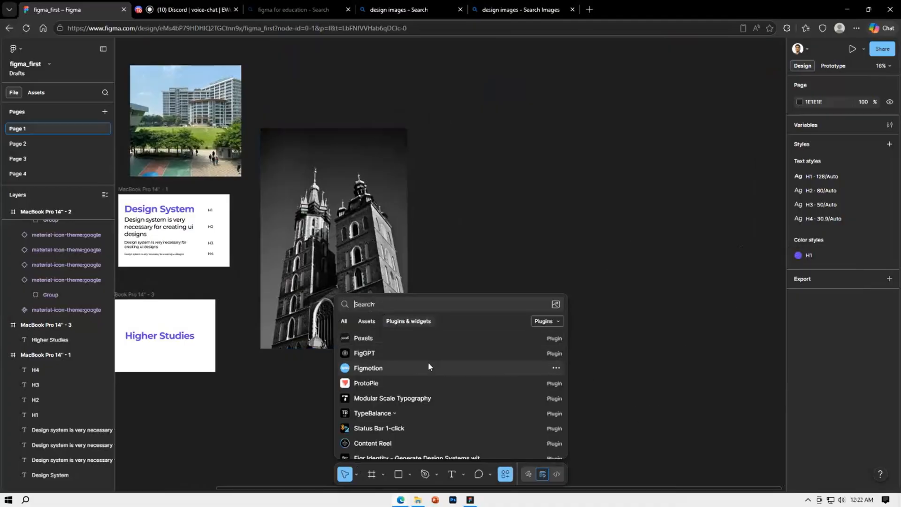
{"action": "scroll", "coordinate": [428, 362], "scroll_direction": "down", "scroll_amount": 1}
{"action": "scroll", "coordinate": [436, 370], "scroll_direction": "down", "scroll_amount": 1}
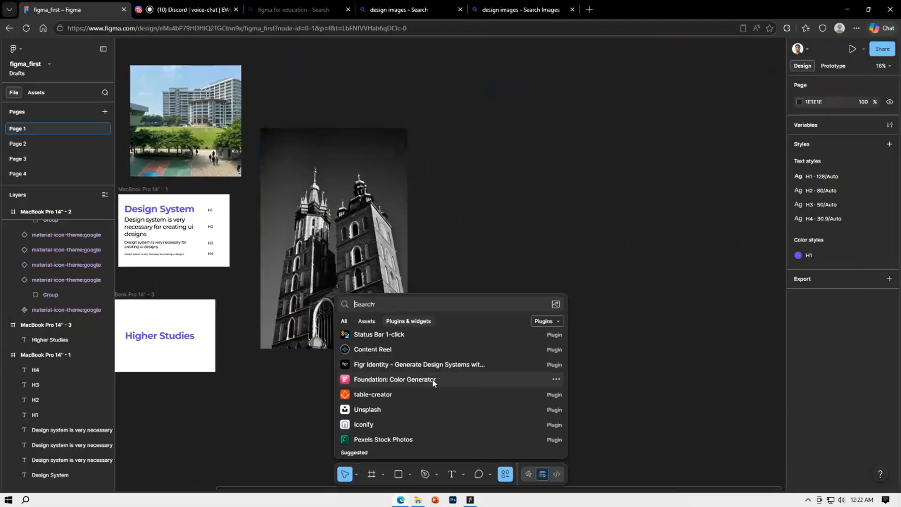
{"action": "left_click", "coordinate": [435, 382]}
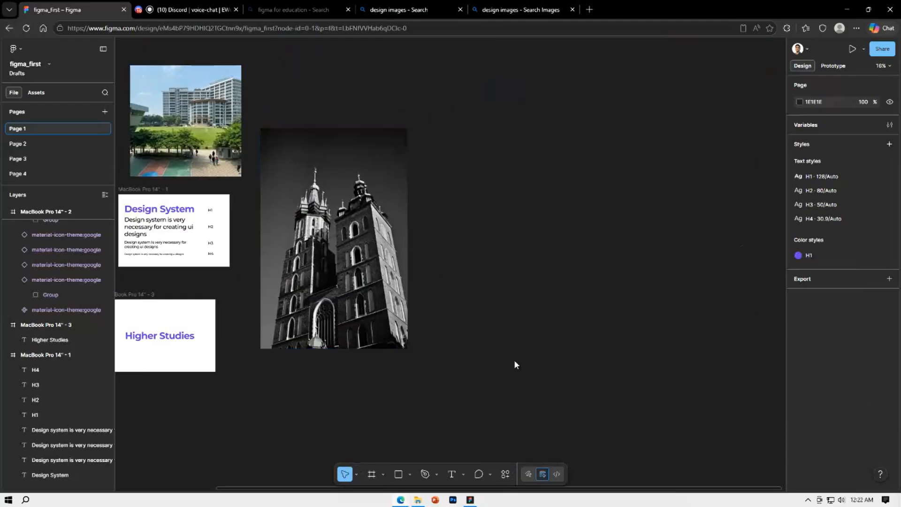
{"action": "left_click_drag", "start_coordinate": [480, 134], "coordinate": [581, 84]}
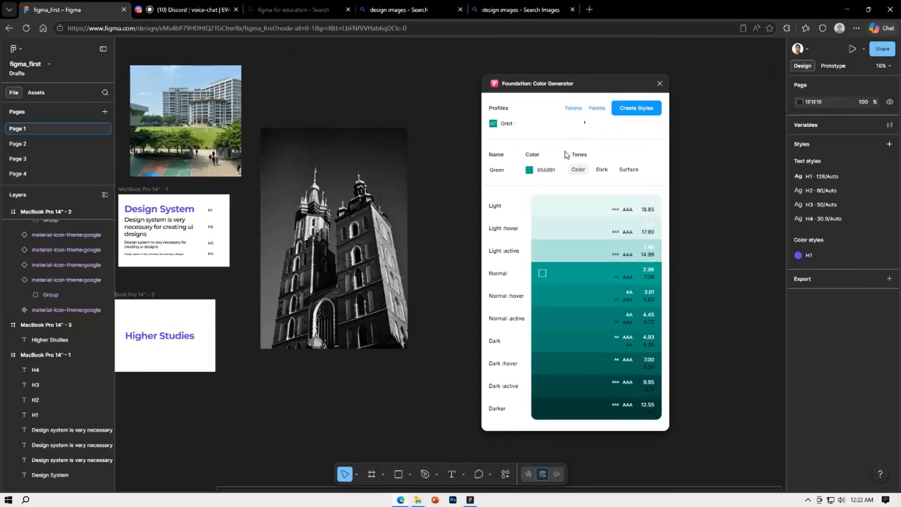
Set the generator's base color to a fully saturated purple, 5900FF
{"action": "left_click", "coordinate": [529, 171]}
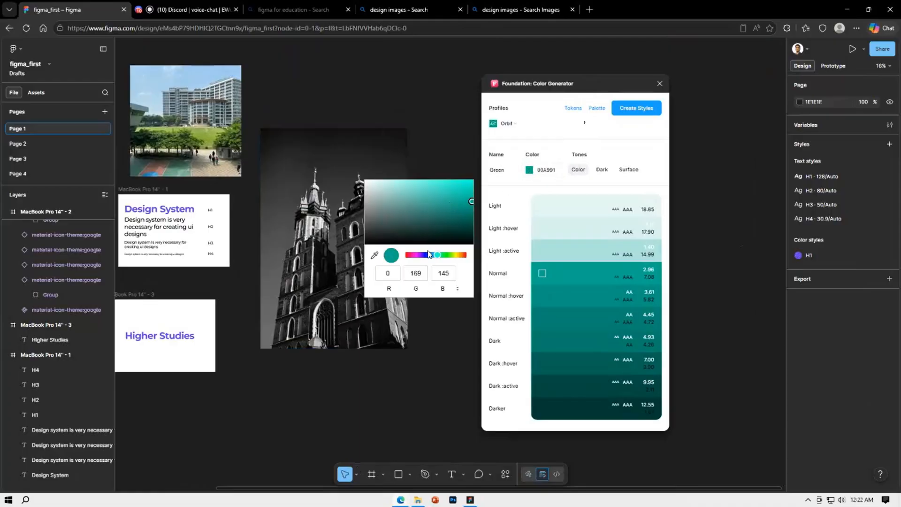
{"action": "mouse_move", "coordinate": [428, 259]}
{"action": "left_mouse_down"}
{"action": "mouse_move", "coordinate": [415, 259]}
{"action": "mouse_move", "coordinate": [423, 260]}
{"action": "left_mouse_up"}
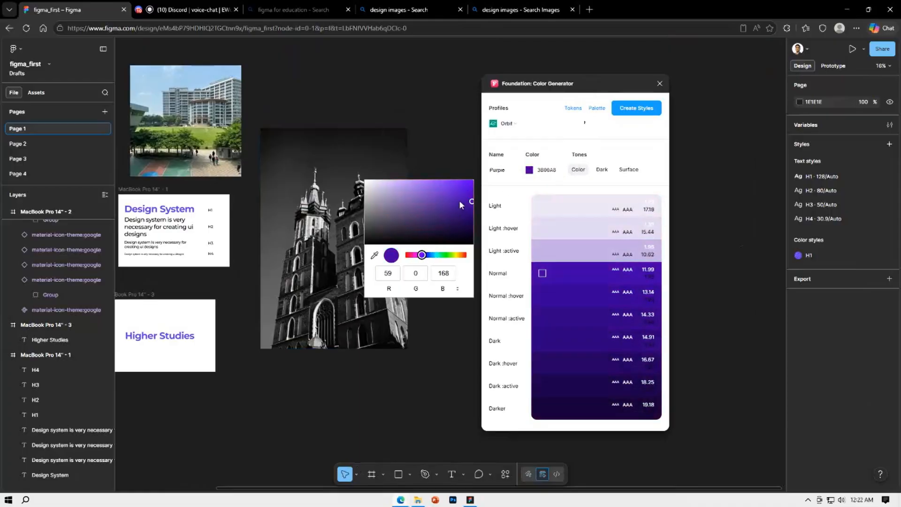
{"action": "left_click_drag", "start_coordinate": [471, 202], "coordinate": [473, 181]}
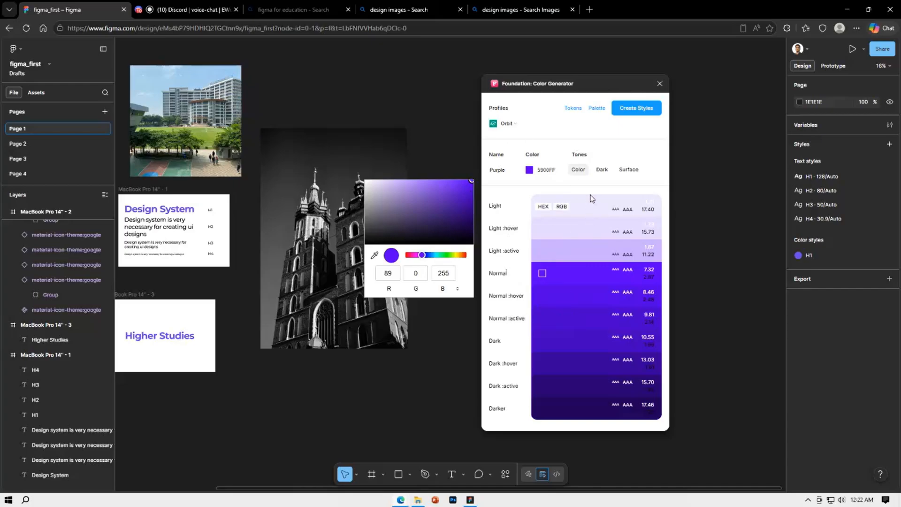
Preview the Dark tones, and create color styles from the generator's Surface tones
{"action": "left_click", "coordinate": [598, 171]}
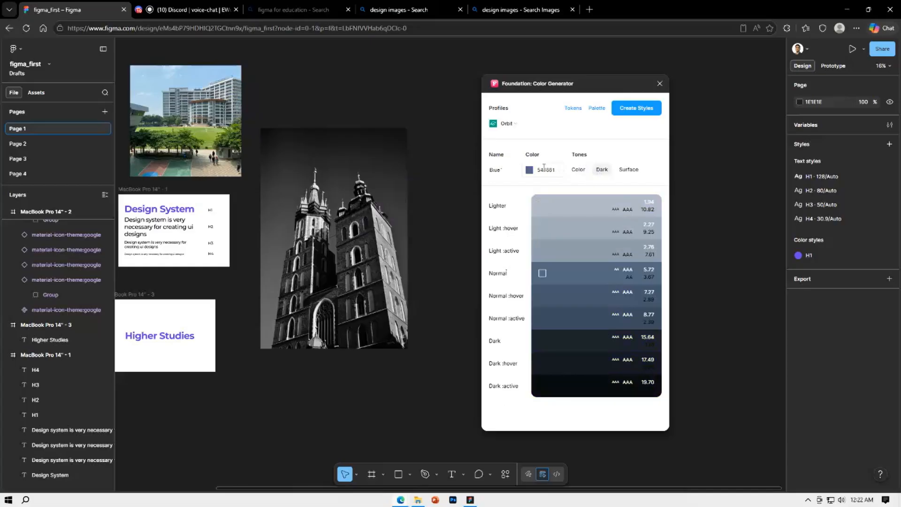
{"action": "left_click", "coordinate": [624, 175]}
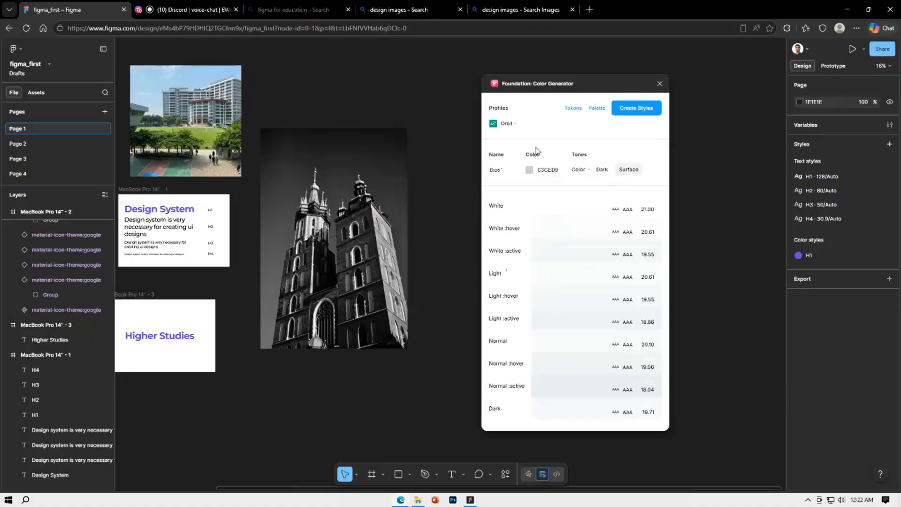
{"action": "left_click", "coordinate": [637, 112]}
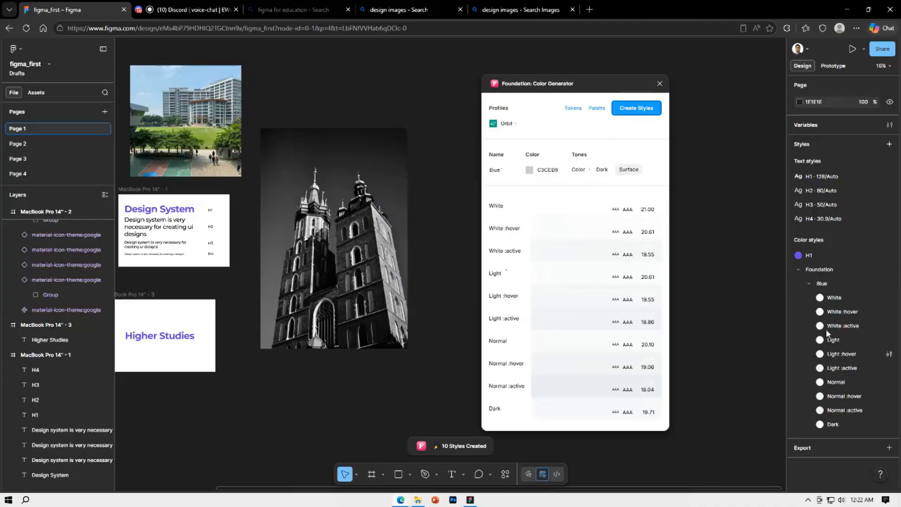
Create color styles from the Color tones using the base color blue 0033FF, and close the generator
{"action": "left_click", "coordinate": [578, 170]}
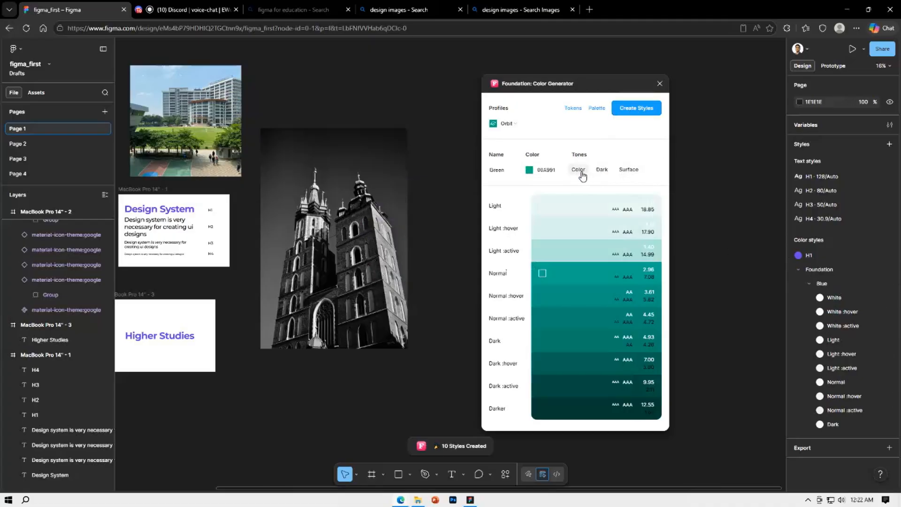
{"action": "left_click", "coordinate": [529, 172]}
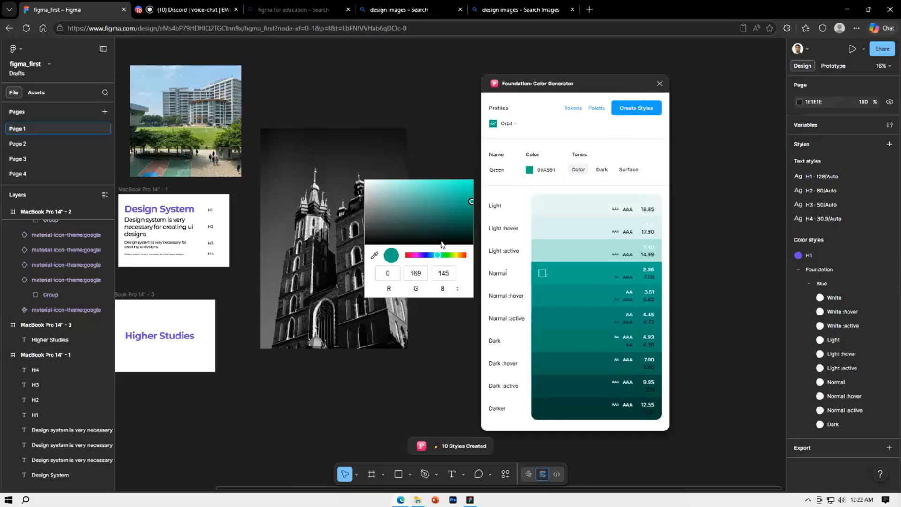
{"action": "left_click", "coordinate": [428, 255]}
{"action": "left_click_drag", "start_coordinate": [467, 200], "coordinate": [478, 176]}
{"action": "left_click", "coordinate": [498, 170]}
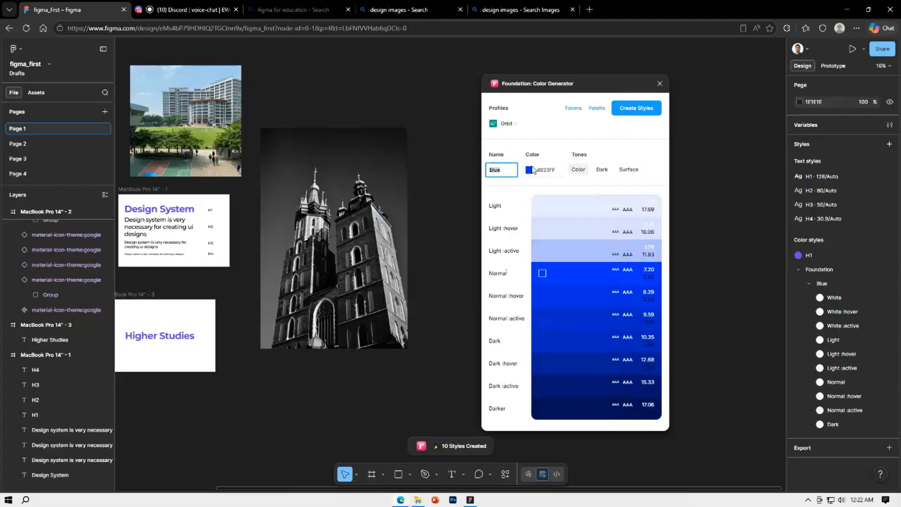
{"action": "left_click", "coordinate": [644, 111]}
{"action": "scroll", "coordinate": [844, 384], "scroll_direction": "down", "scroll_amount": 3}
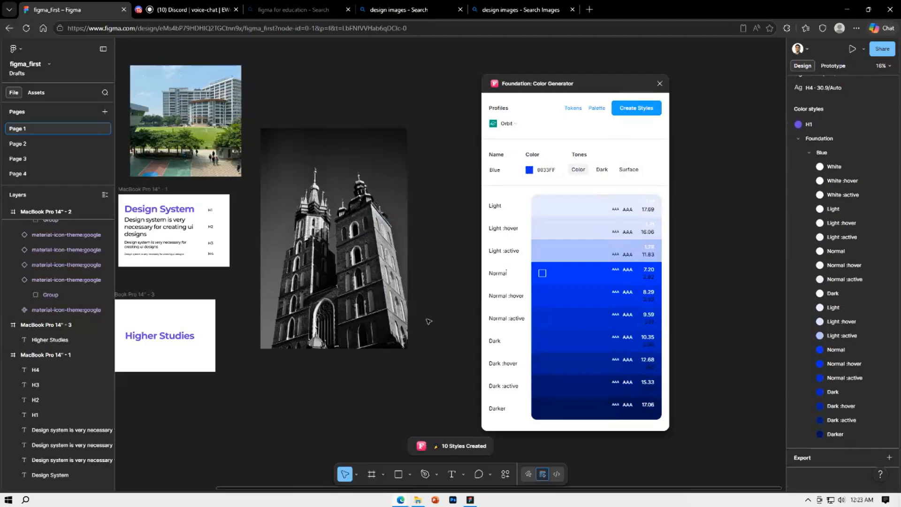
{"action": "left_click", "coordinate": [660, 84]}
Apply the Foundation/Blue color style Dark :active to the fill of the Higher Studies heading
{"action": "left_click", "coordinate": [161, 336]}
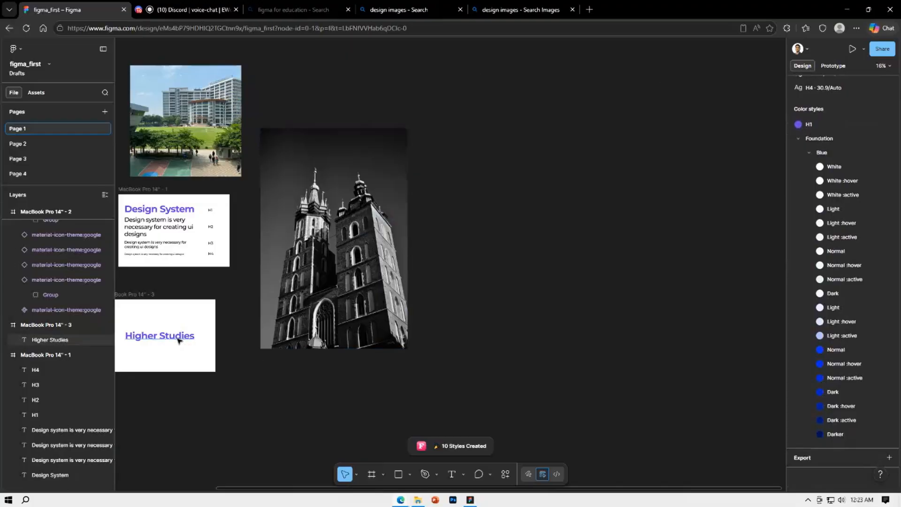
{"action": "left_click", "coordinate": [816, 396]}
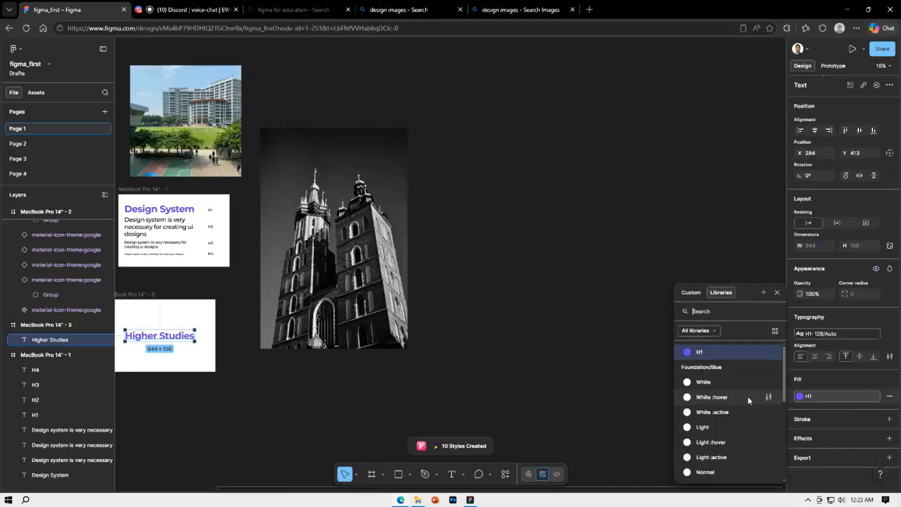
{"action": "scroll", "coordinate": [732, 409], "scroll_direction": "down", "scroll_amount": 3}
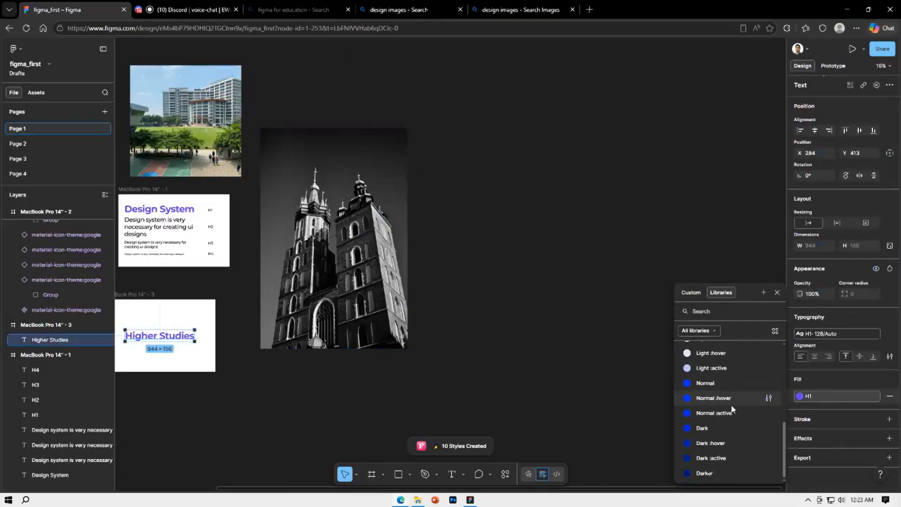
{"action": "left_click", "coordinate": [714, 458]}
{"action": "left_click", "coordinate": [573, 341]}
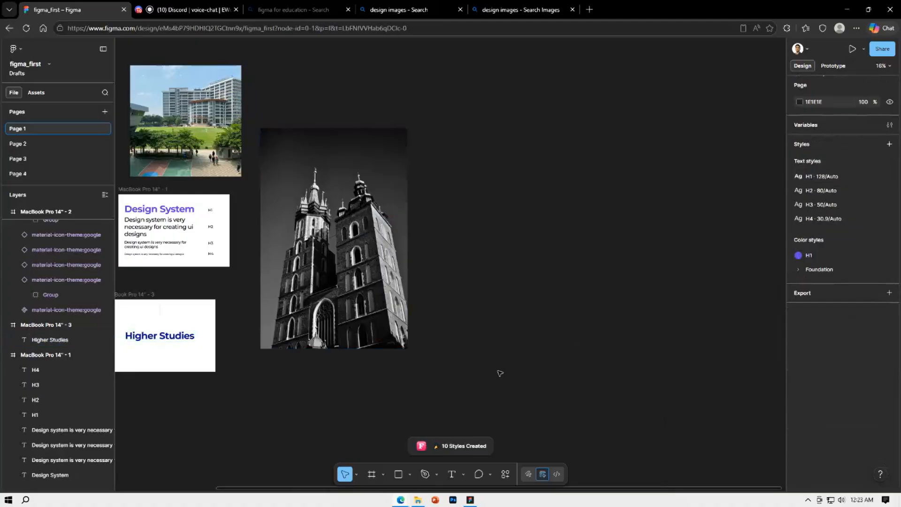
Delete the Foundation folder with all its generated color styles from the file
{"action": "left_click_drag", "start_coordinate": [489, 358], "coordinate": [652, 300]}
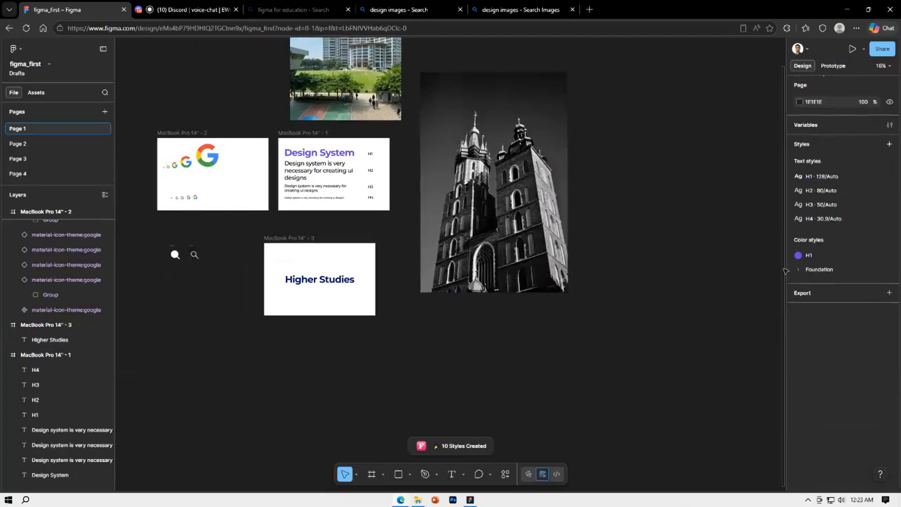
{"action": "left_click", "coordinate": [814, 270]}
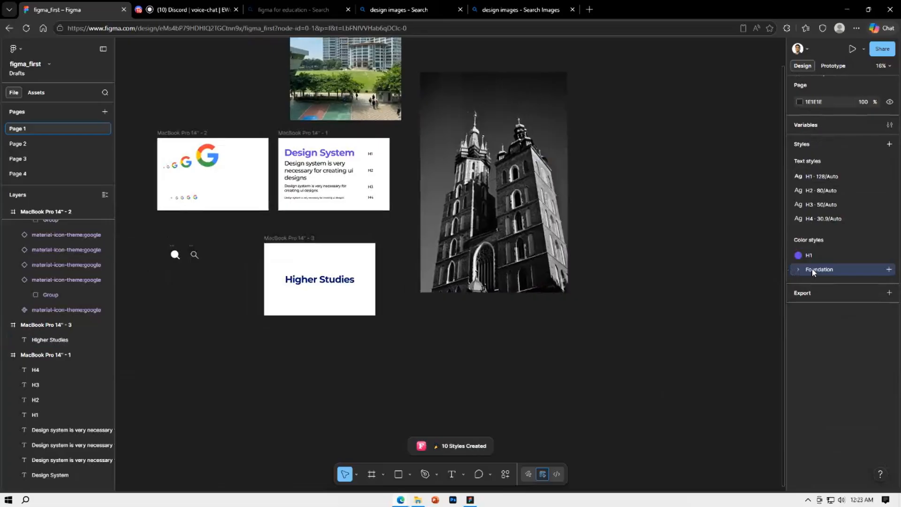
{"action": "right_click", "coordinate": [813, 271]}
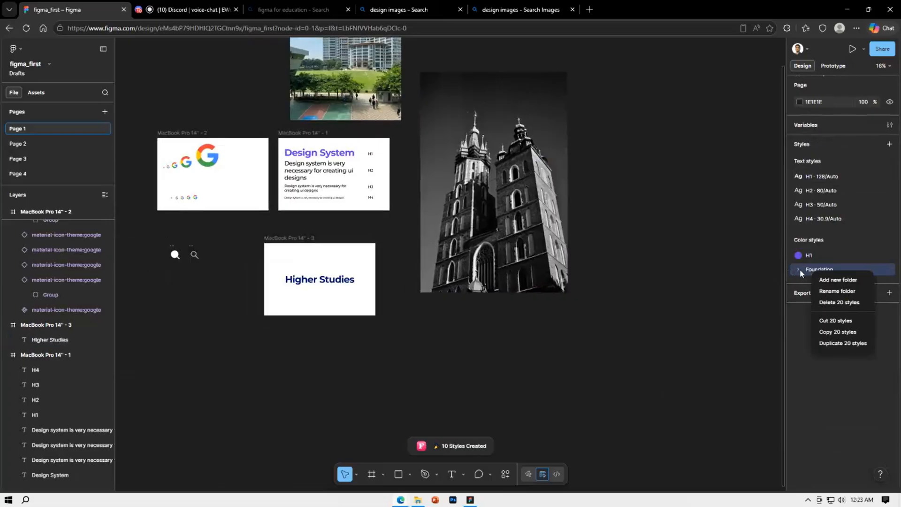
{"action": "left_click", "coordinate": [839, 303]}
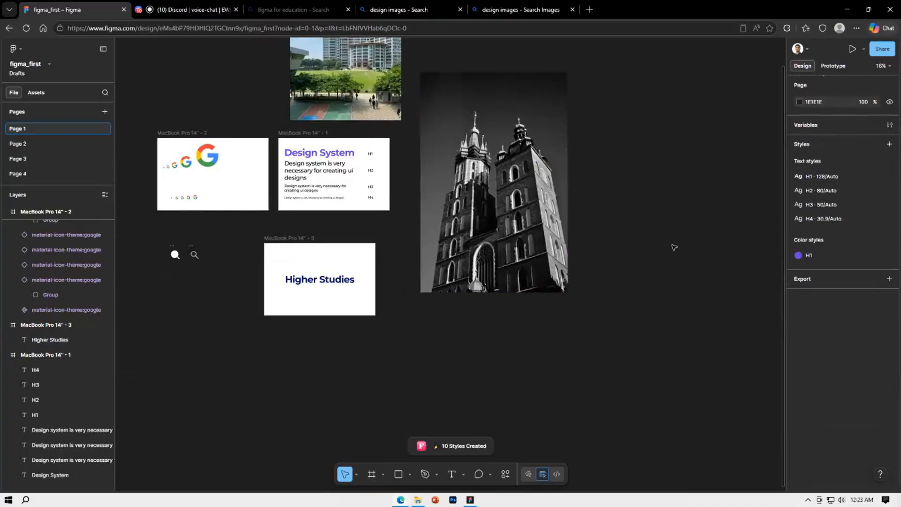
Draw a rectangle about 1639 × 912 on the empty canvas below the church tower photo
{"action": "left_click_drag", "start_coordinate": [622, 277], "coordinate": [674, 338]}
{"action": "scroll", "coordinate": [639, 307], "scroll_direction": "up", "scroll_amount": 1}
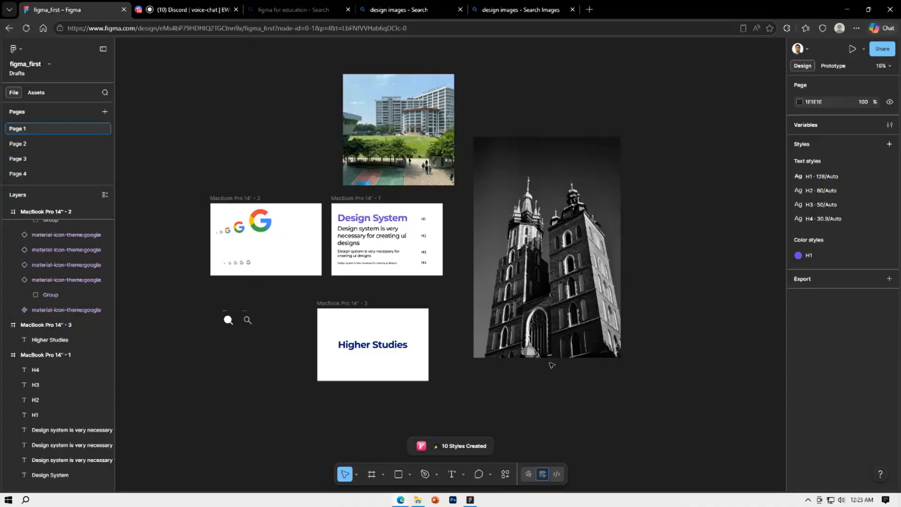
{"action": "left_click", "coordinate": [410, 475]}
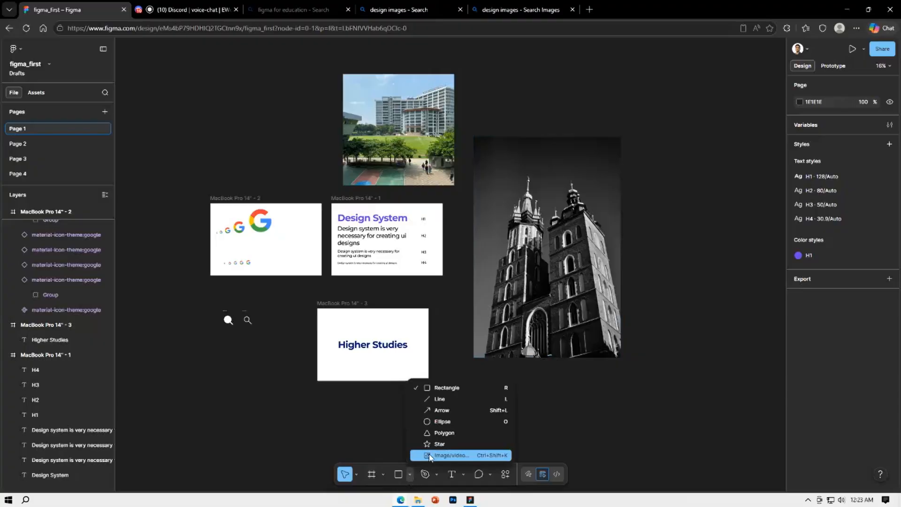
{"action": "left_click", "coordinate": [448, 386]}
{"action": "mouse_move", "coordinate": [536, 388]}
{"action": "left_mouse_down"}
{"action": "mouse_move", "coordinate": [674, 446]}
{"action": "mouse_move", "coordinate": [657, 454]}
{"action": "left_mouse_up"}
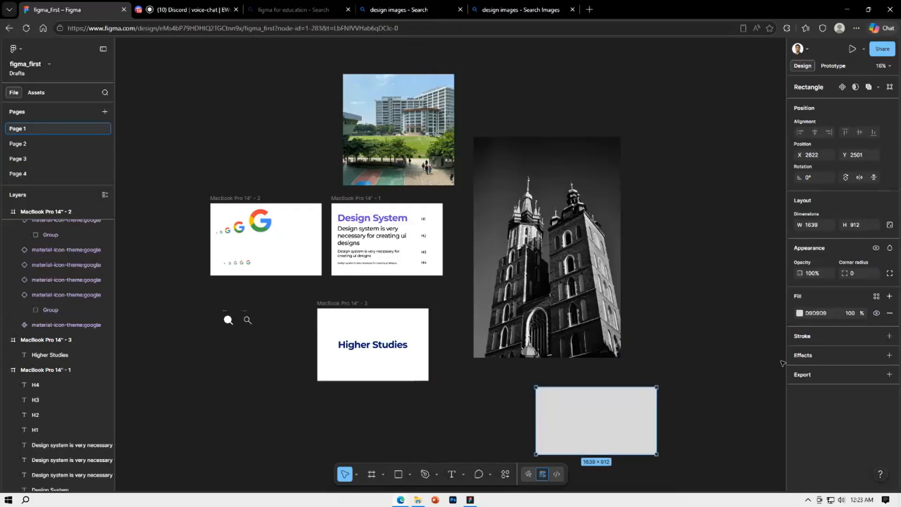
Try a linear gradient fill and a pattern fill on the new rectangle
{"action": "left_click", "coordinate": [800, 313]}
{"action": "left_click", "coordinate": [696, 282]}
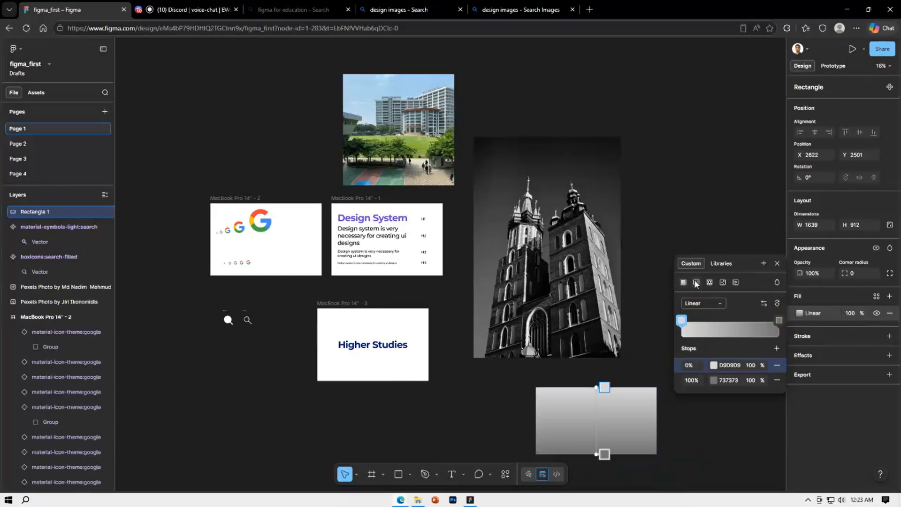
{"action": "left_click", "coordinate": [709, 283]}
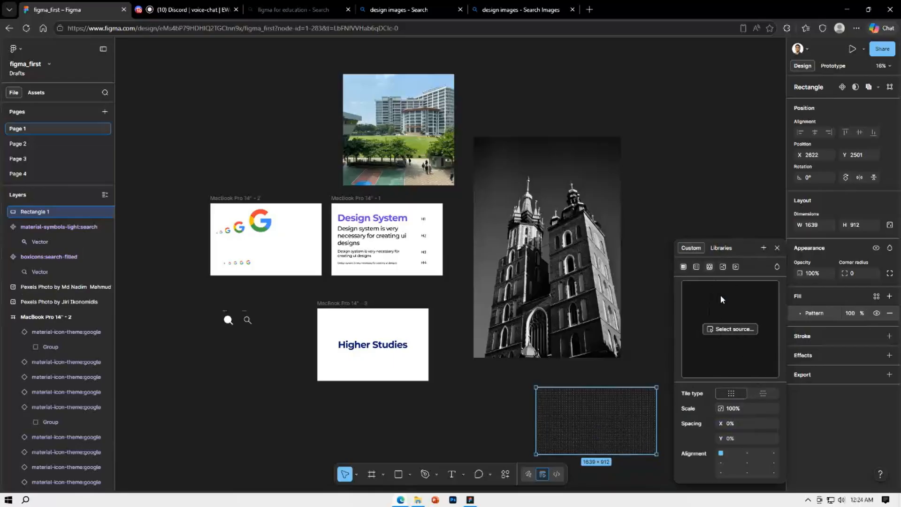
Fill the rectangle with the MacBook Pro 14_ - 1 image uploaded from the Downloads folder
{"action": "left_click", "coordinate": [723, 266]}
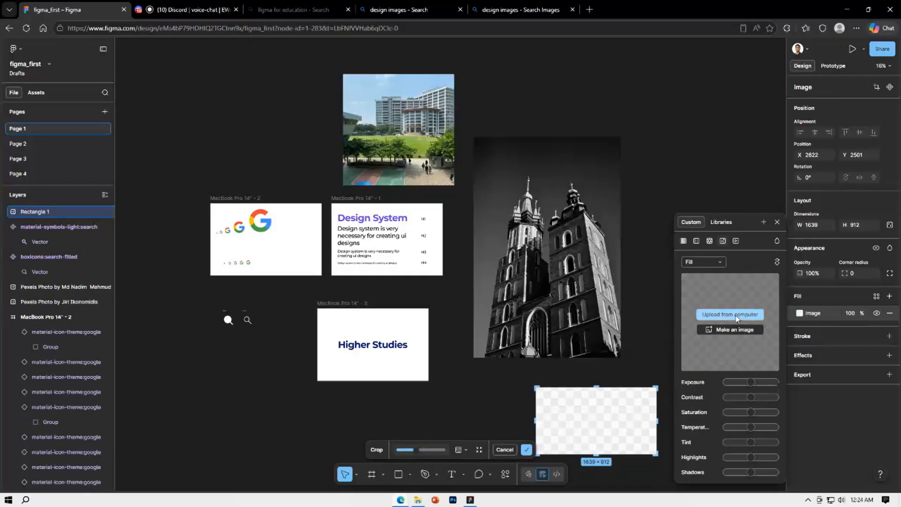
{"action": "left_click", "coordinate": [743, 317]}
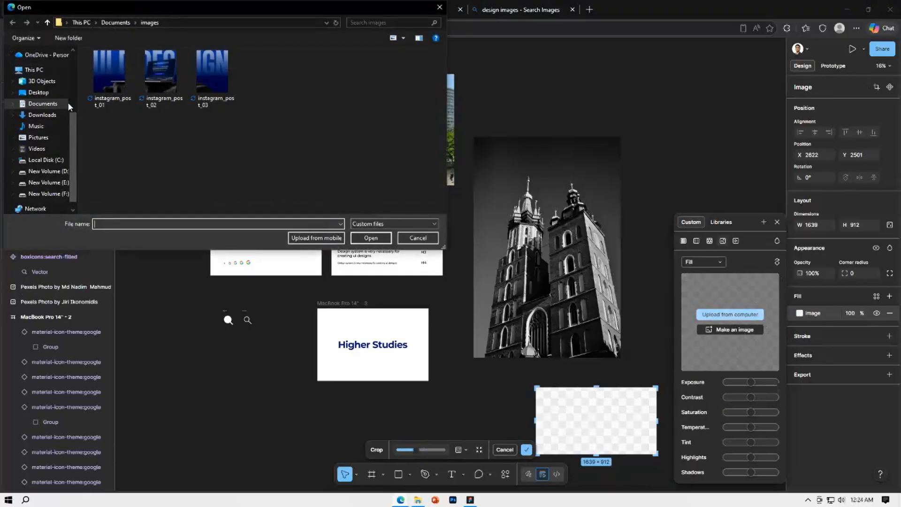
{"action": "left_click", "coordinate": [47, 115]}
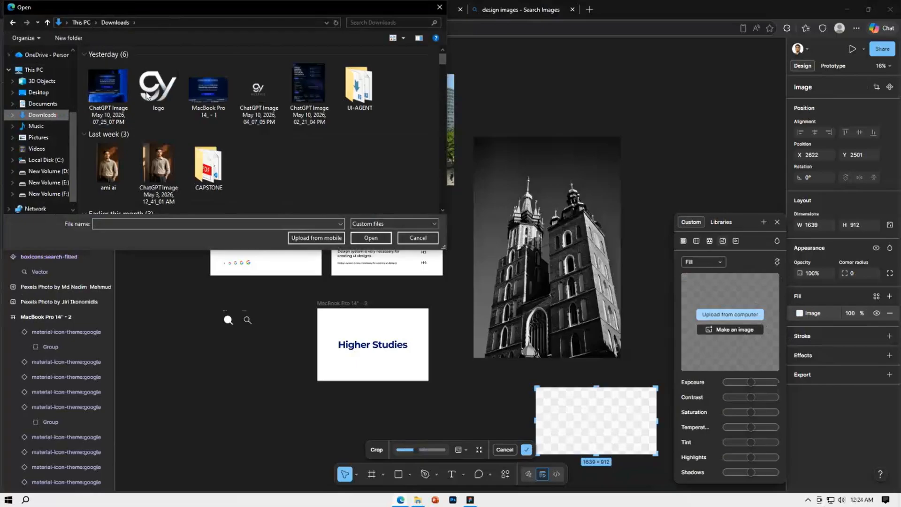
{"action": "left_click", "coordinate": [227, 101]}
{"action": "left_click", "coordinate": [364, 239]}
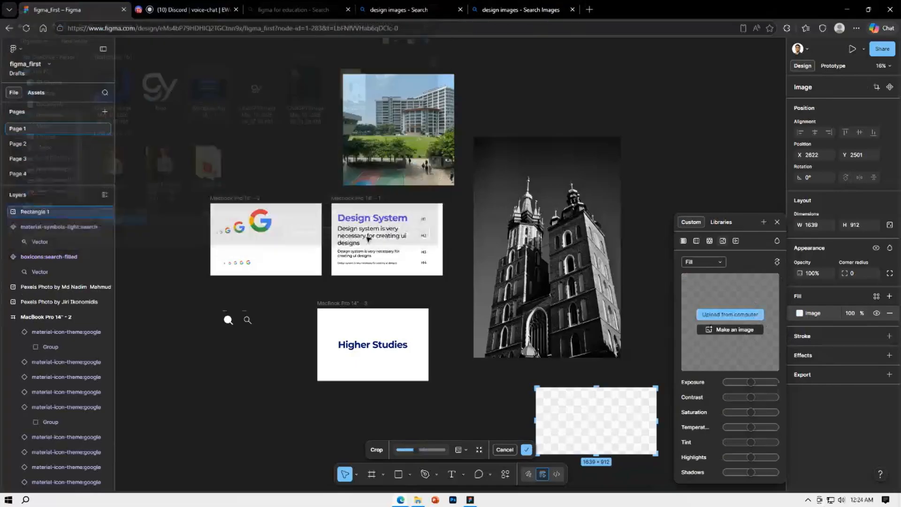
{"action": "key", "text": "Return"}
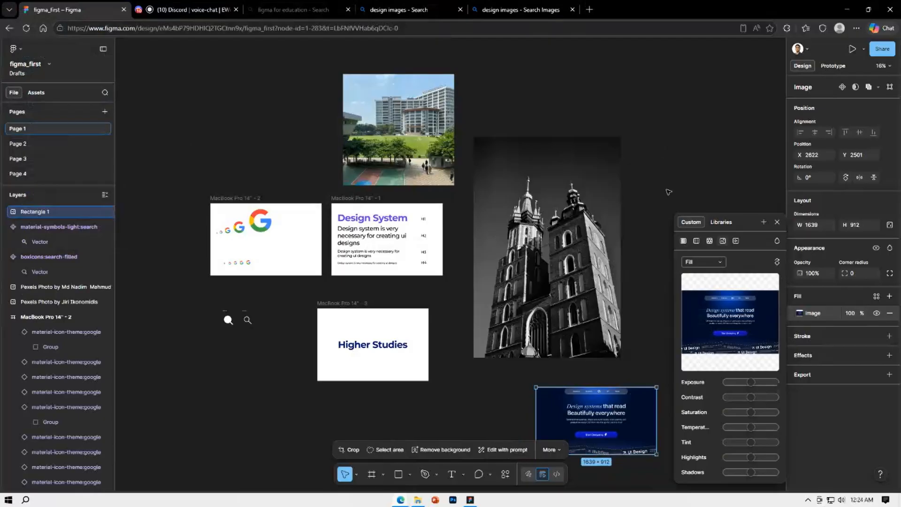
Set the scale mode of the rectangle's image fill to Fit
{"action": "scroll", "coordinate": [631, 378], "scroll_direction": "down", "scroll_amount": 5}
{"action": "mouse_move", "coordinate": [707, 279]}
{"action": "left_click", "coordinate": [703, 262]}
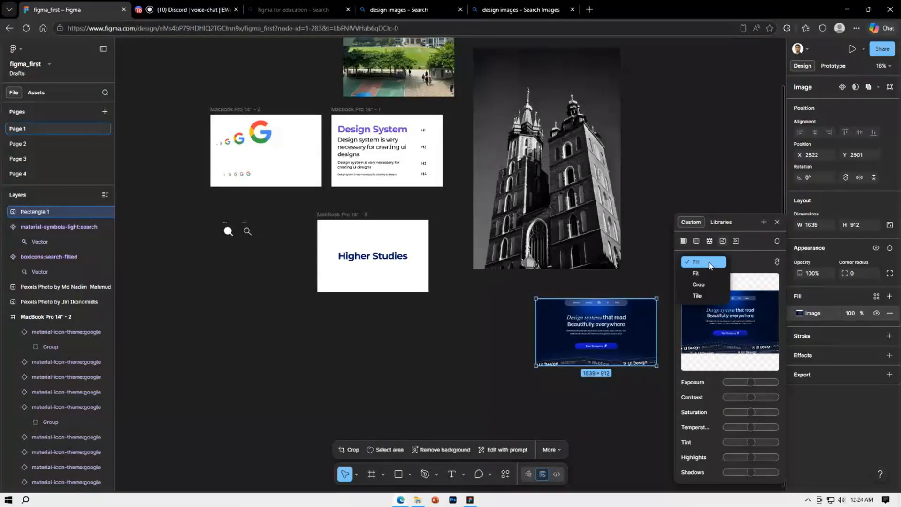
{"action": "left_click", "coordinate": [704, 274]}
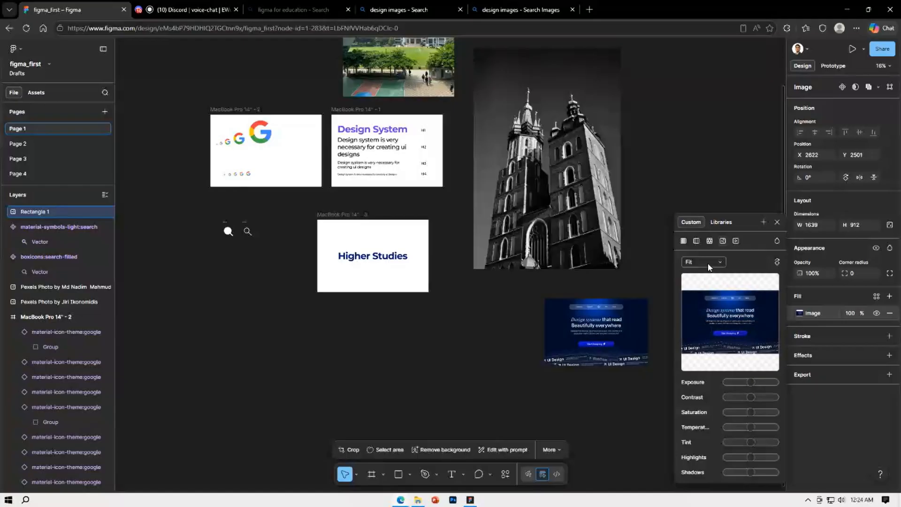
Set the image fill to Crop and trim the empty margins on both sides, to a size of 1405 × 912
{"action": "left_click", "coordinate": [709, 263]}
{"action": "left_click", "coordinate": [709, 273]}
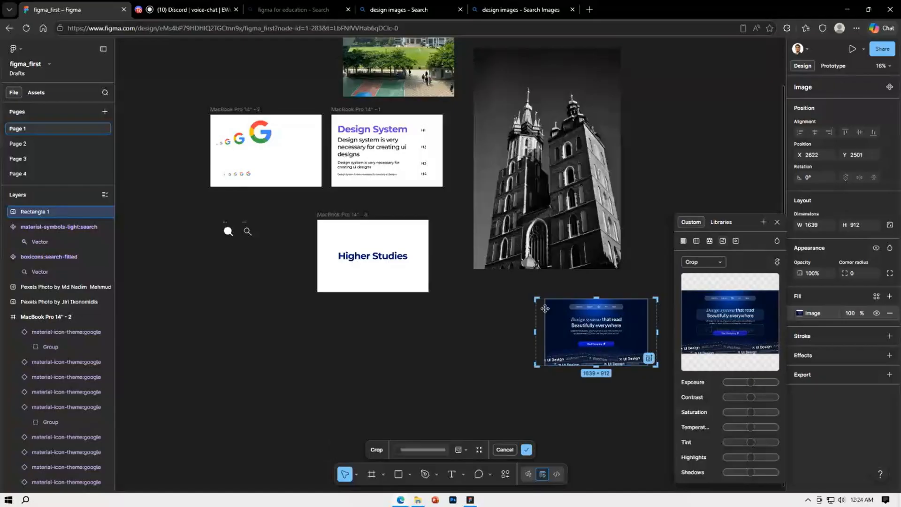
{"action": "left_click_drag", "start_coordinate": [537, 331], "coordinate": [545, 330]}
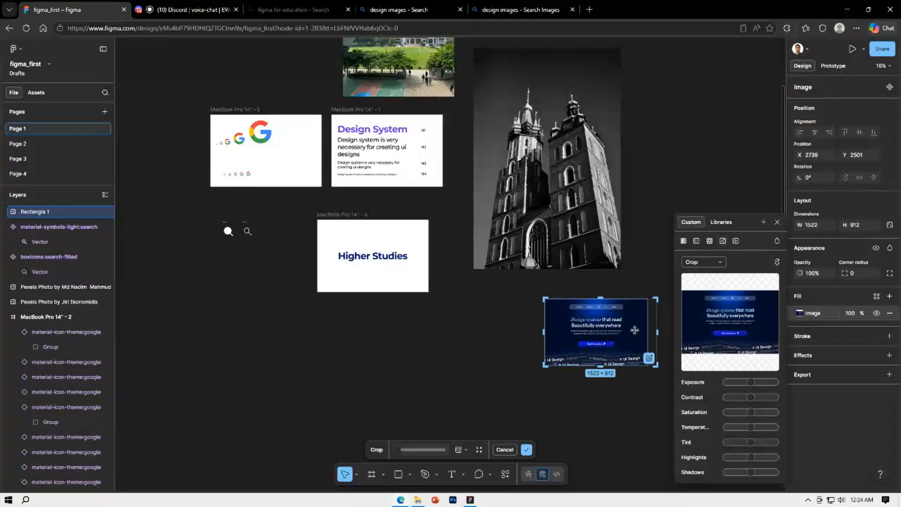
{"action": "left_click_drag", "start_coordinate": [657, 334], "coordinate": [648, 334]}
Try the image fill in Tile mode at 100% scale, and return it to Crop
{"action": "left_click", "coordinate": [703, 262]}
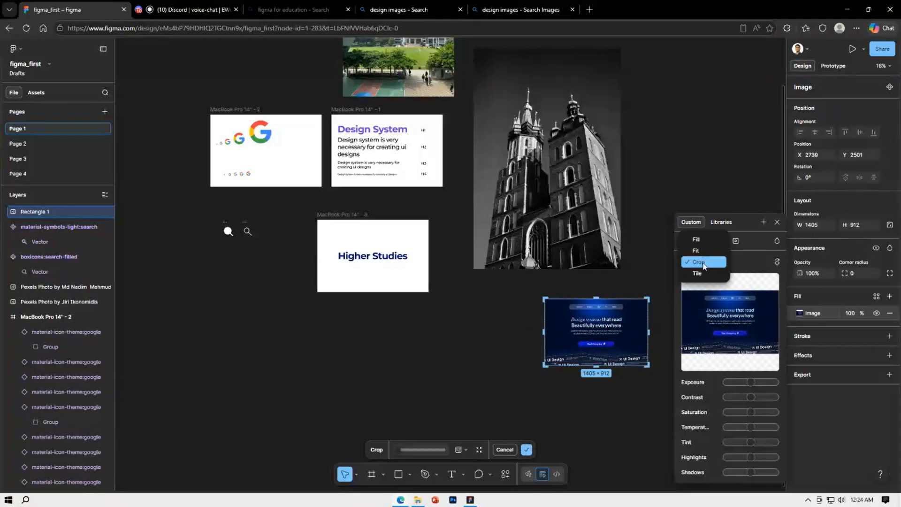
{"action": "left_click", "coordinate": [704, 275]}
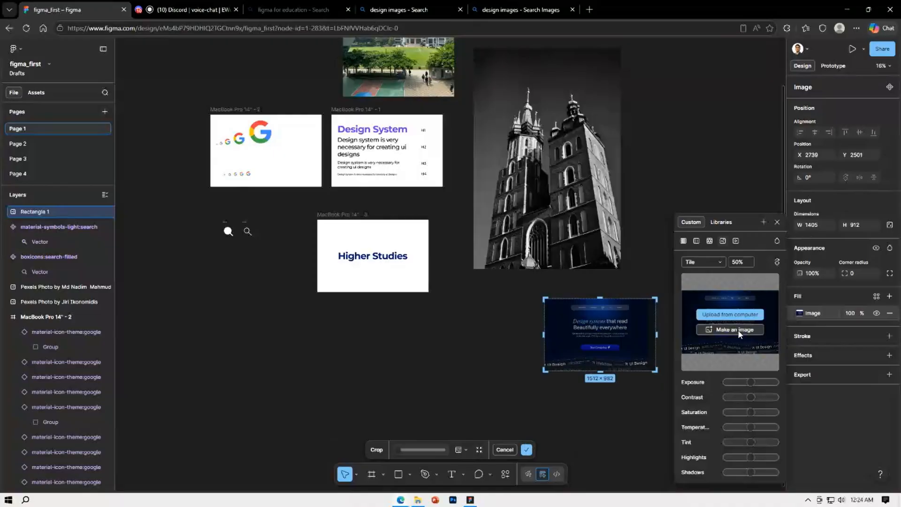
{"action": "left_click", "coordinate": [749, 264]}
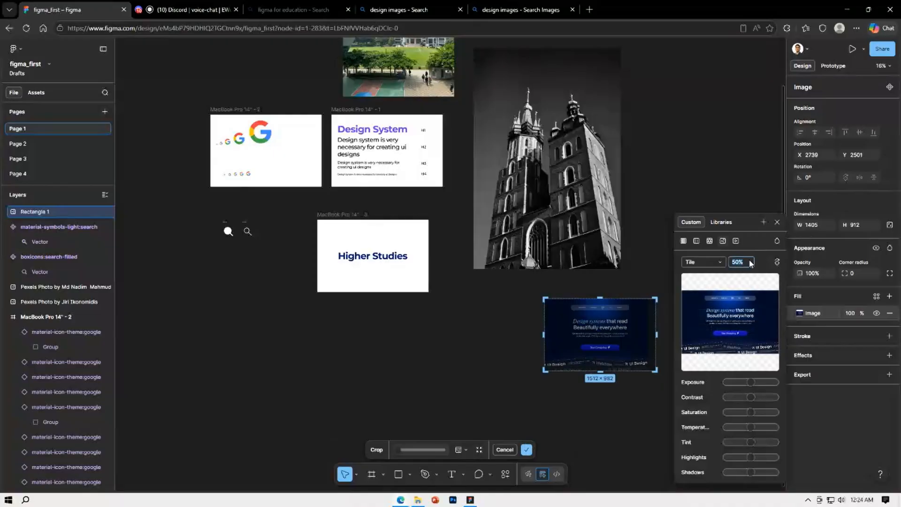
{"action": "type", "text": "100"}
{"action": "key", "text": "Return"}
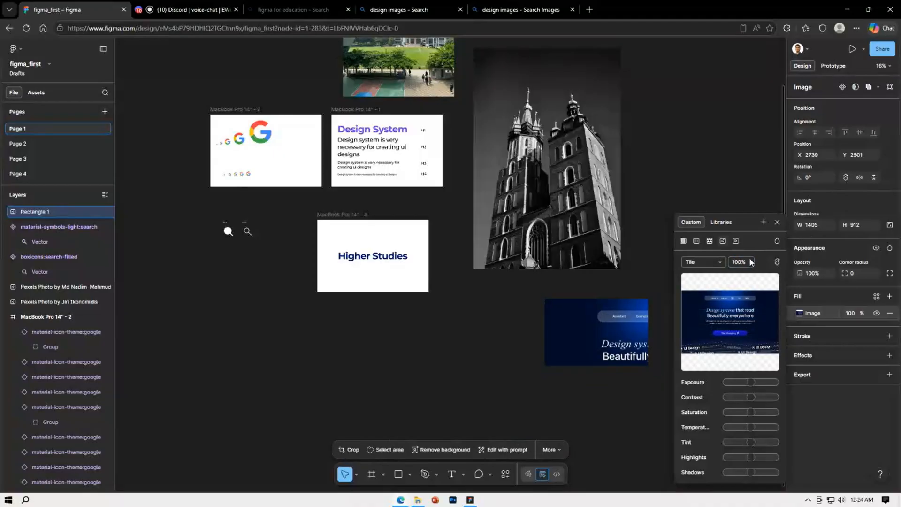
{"action": "left_click", "coordinate": [703, 264]}
{"action": "left_click", "coordinate": [708, 250]}
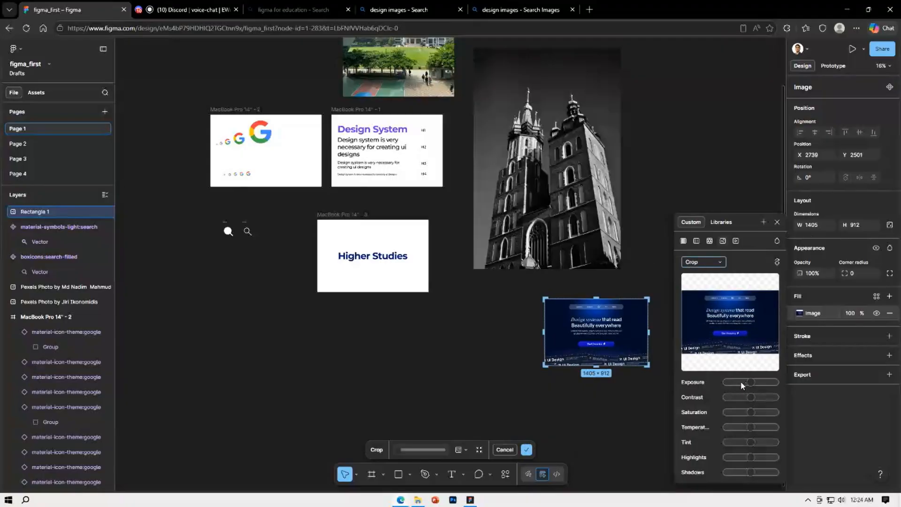
Raise the image's exposure, contrast, temperature and highlights, and lower its saturation, tint and shadows
{"action": "left_click_drag", "start_coordinate": [742, 385], "coordinate": [730, 443]}
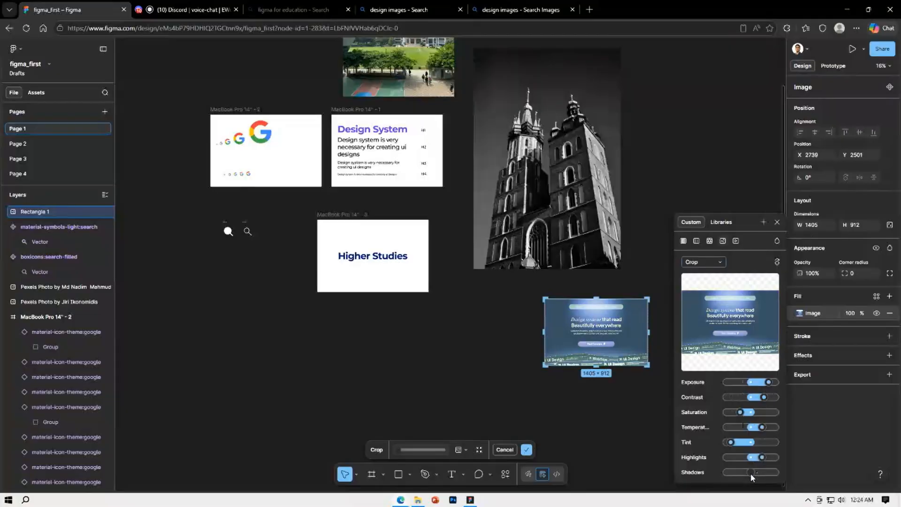
{"action": "left_click_drag", "start_coordinate": [751, 473], "coordinate": [731, 474]}
{"action": "left_click", "coordinate": [777, 222]}
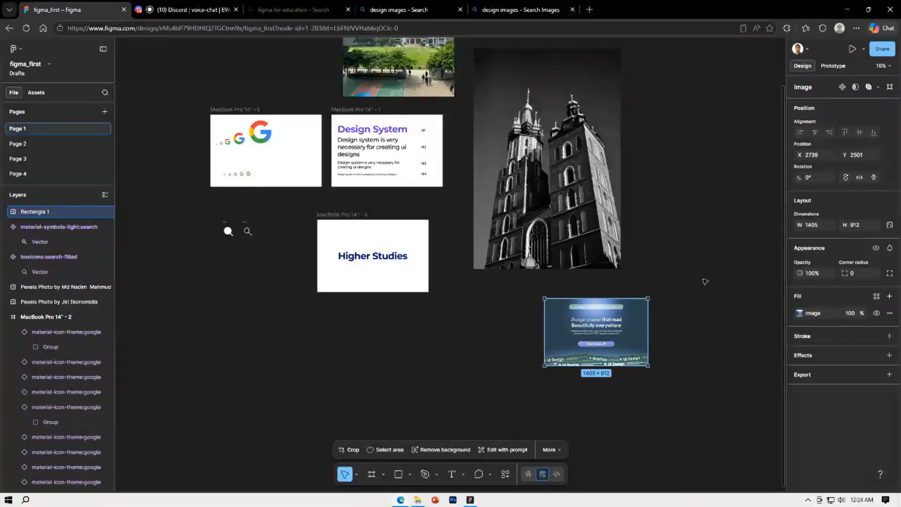
Inspect the adjusted image up close and reset all its adjustments, from exposure to shadows, to neutral
{"action": "left_click", "coordinate": [680, 336]}
{"action": "scroll", "coordinate": [655, 356], "scroll_direction": "up", "scroll_amount": 5}
{"action": "scroll", "coordinate": [655, 357], "scroll_direction": "up", "scroll_amount": 3}
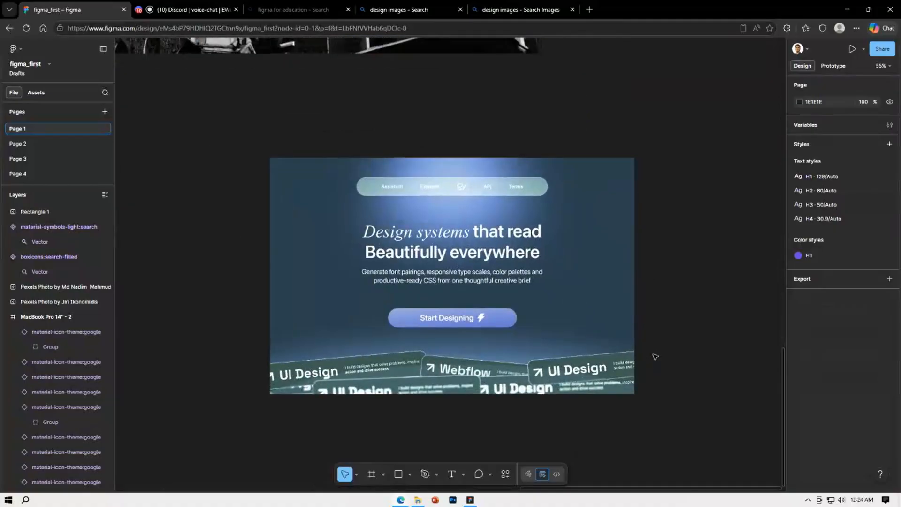
{"action": "scroll", "coordinate": [656, 357], "scroll_direction": "down", "scroll_amount": 3}
{"action": "scroll", "coordinate": [656, 357], "scroll_direction": "up", "scroll_amount": 3}
{"action": "left_click", "coordinate": [547, 339]}
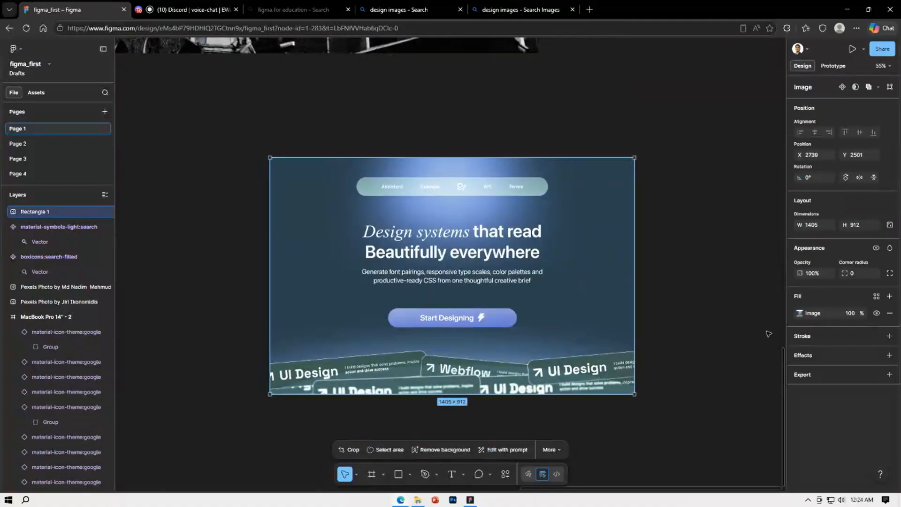
{"action": "left_click", "coordinate": [797, 314]}
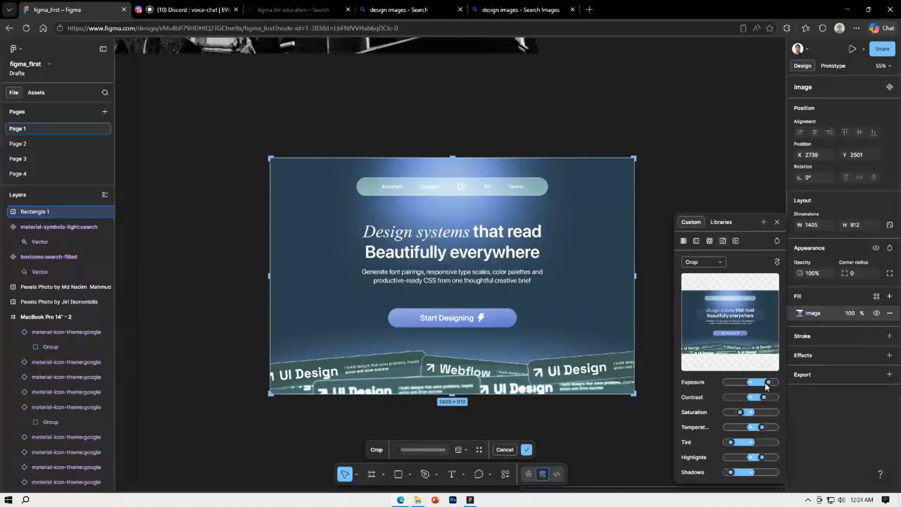
{"action": "left_click_drag", "start_coordinate": [768, 383], "coordinate": [749, 475]}
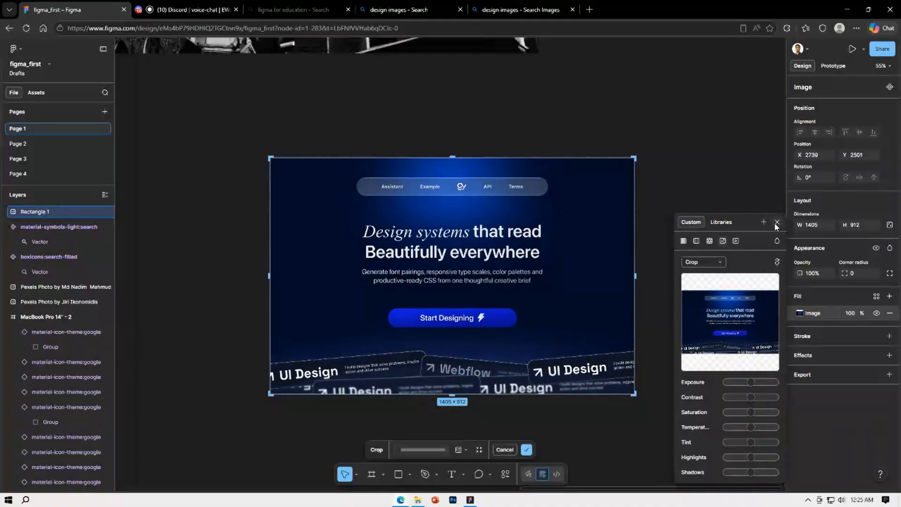
Switch the rectangle's fill to Video, and delete the rectangle from the canvas
{"action": "left_click", "coordinate": [736, 242]}
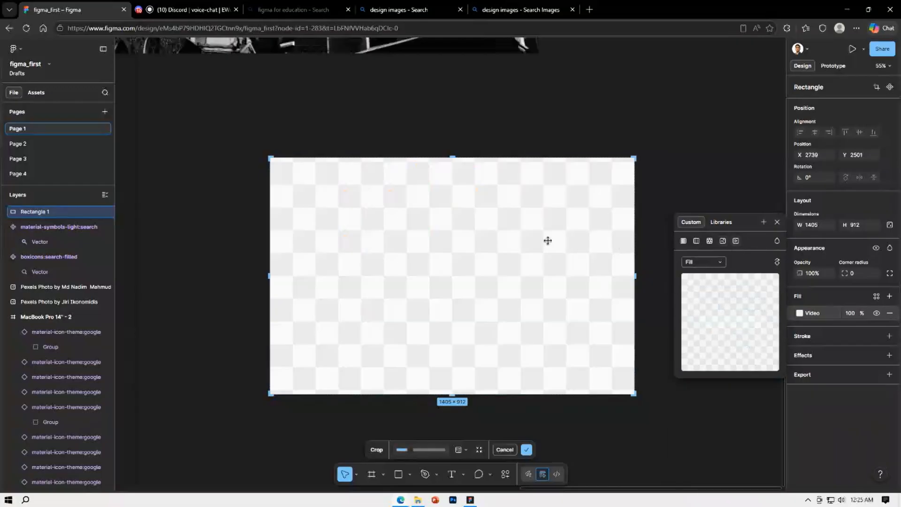
{"action": "left_click", "coordinate": [775, 224]}
{"action": "left_click", "coordinate": [680, 197]}
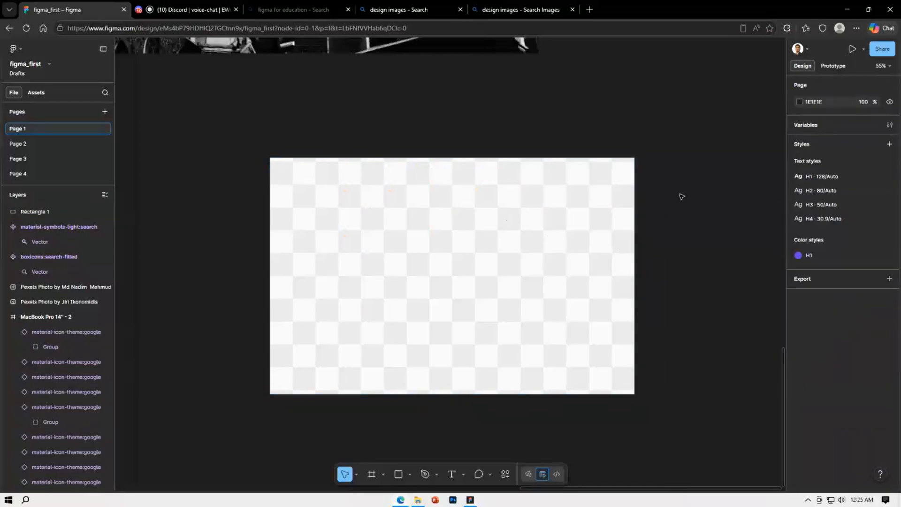
{"action": "scroll", "coordinate": [680, 197], "scroll_direction": "down", "scroll_amount": 5}
{"action": "left_click", "coordinate": [650, 212]}
{"action": "key", "text": "Delete"}
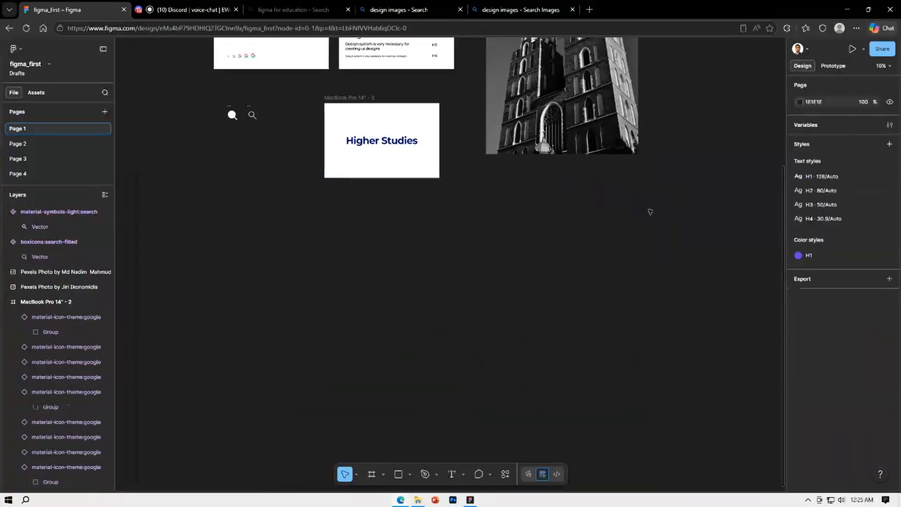
Try a Video fill on the church tower photo, and restore its image fill
{"action": "left_click_drag", "start_coordinate": [562, 261], "coordinate": [515, 364]}
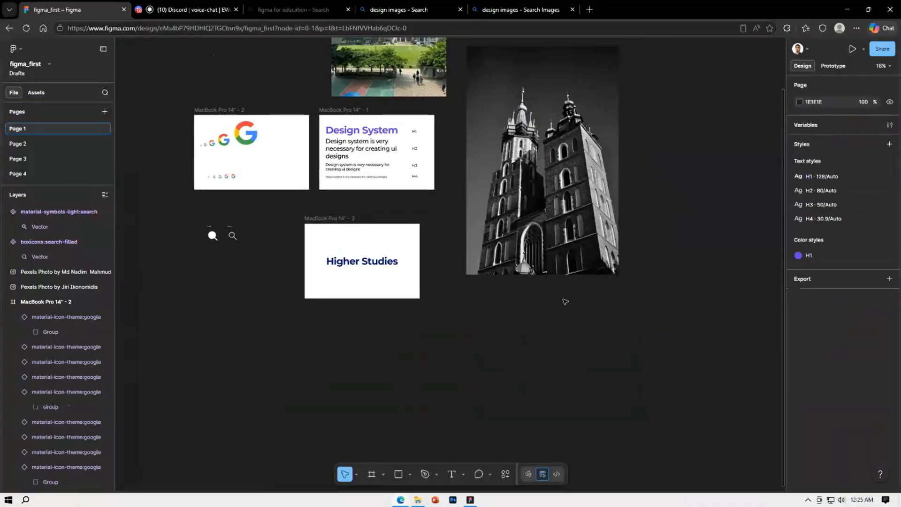
{"action": "left_click", "coordinate": [542, 244]}
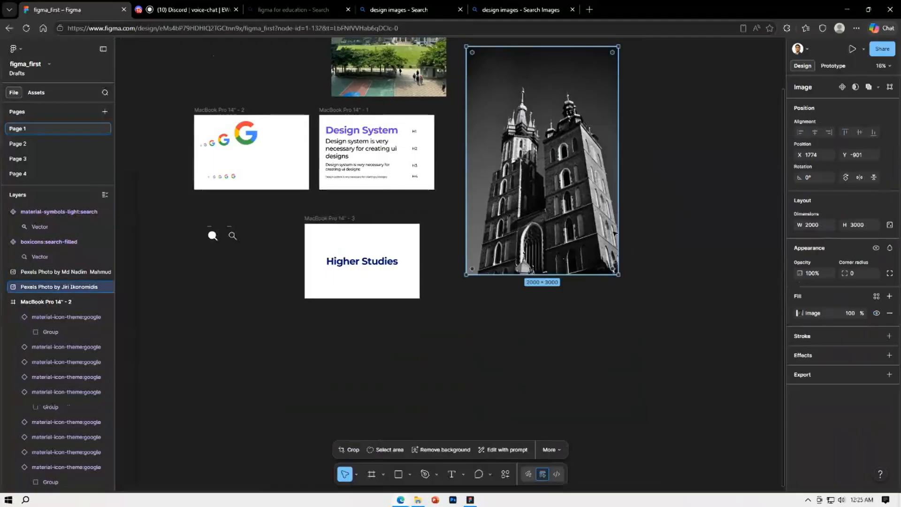
{"action": "left_click", "coordinate": [801, 314]}
{"action": "left_click_drag", "start_coordinate": [752, 383], "coordinate": [752, 385]}
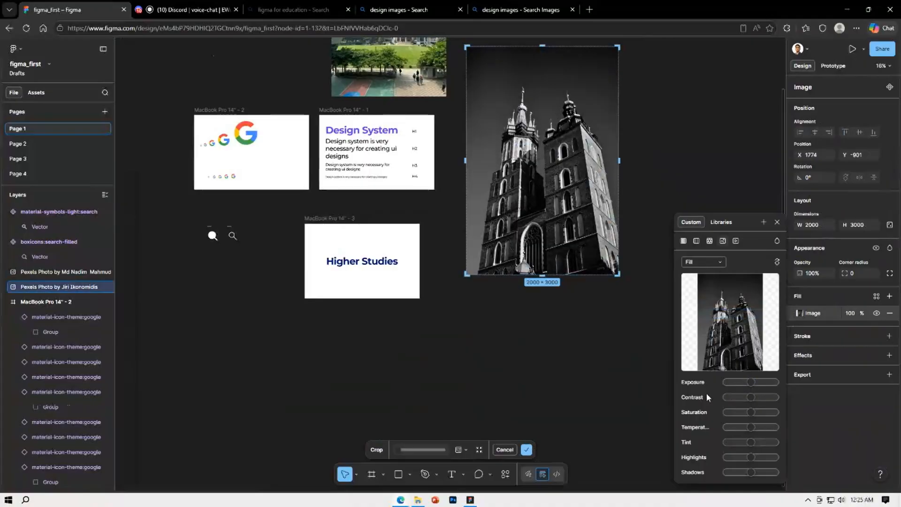
{"action": "left_click", "coordinate": [735, 242]}
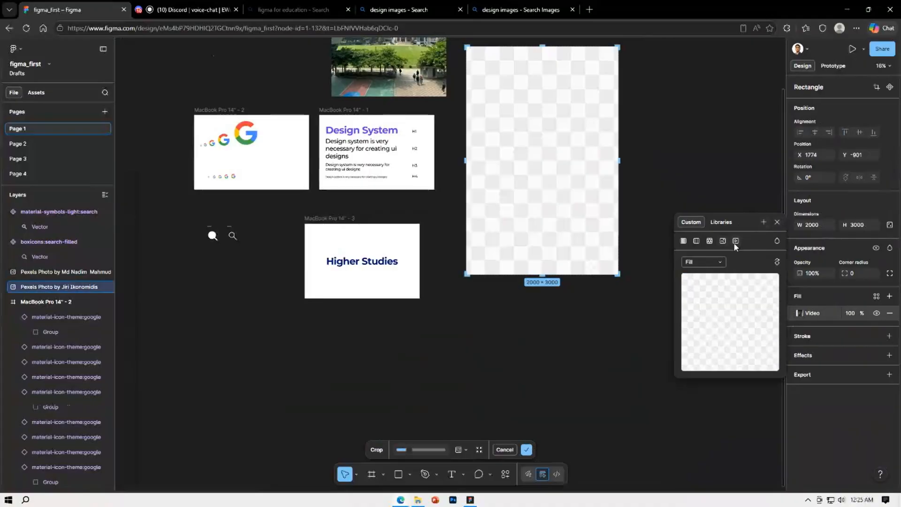
{"action": "left_click", "coordinate": [775, 223]}
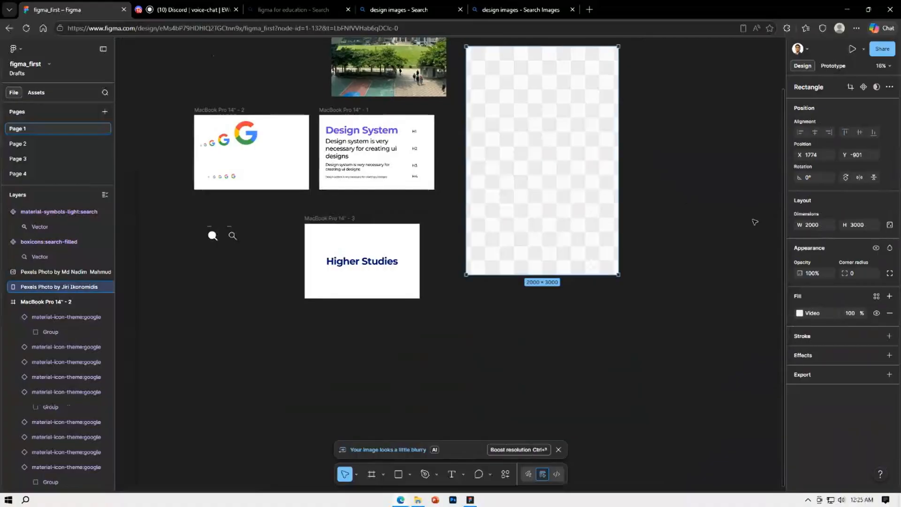
{"action": "left_click", "coordinate": [696, 210]}
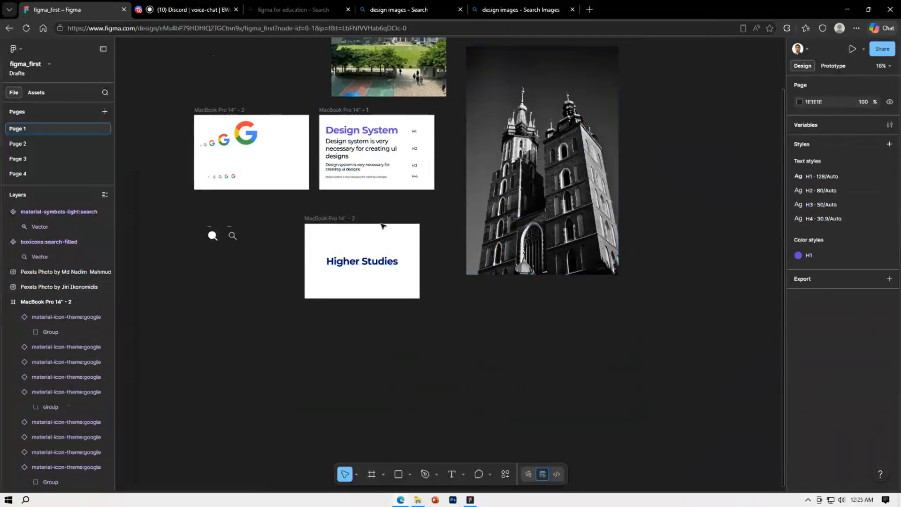
Move the MacBook Pro 14" - 3 frame to X -158, Y 1355, aligned under the MacBook Pro 14" - 1 frame
{"action": "left_click_drag", "start_coordinate": [343, 223], "coordinate": [356, 217]}
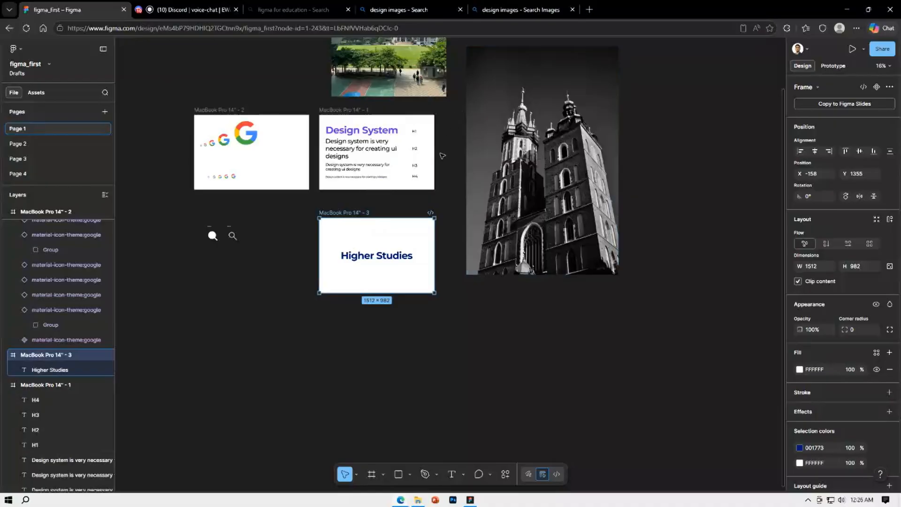
{"action": "scroll", "coordinate": [536, 319], "scroll_direction": "up", "scroll_amount": 1}
{"action": "scroll", "coordinate": [535, 319], "scroll_direction": "up", "scroll_amount": 2}
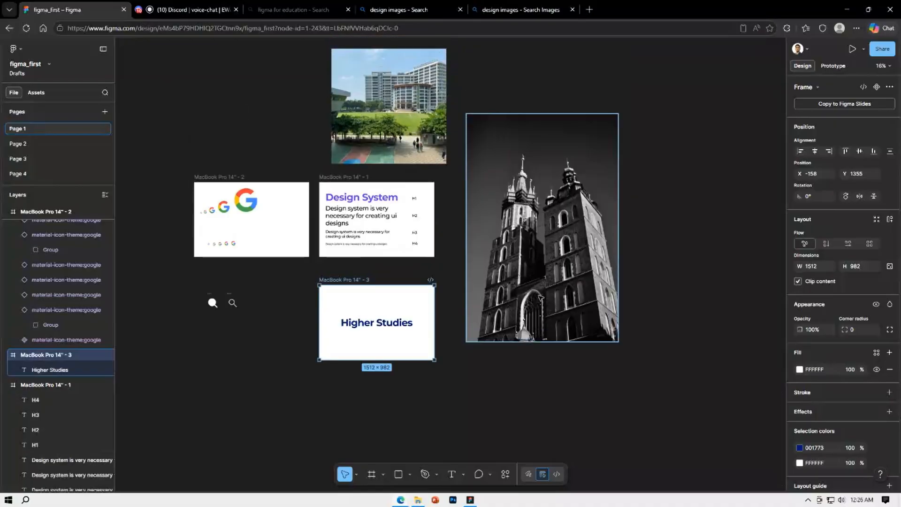
{"action": "left_click", "coordinate": [540, 296]}
{"action": "key", "text": "Page_Up"}
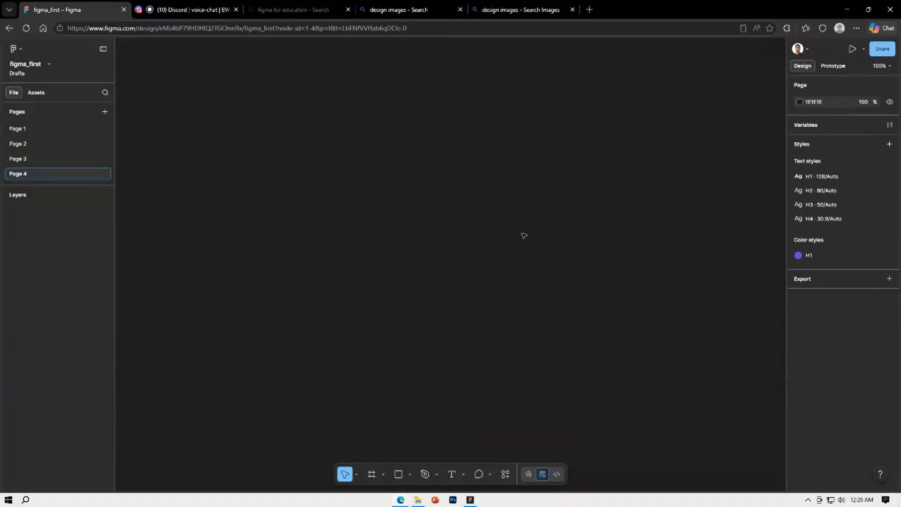
{"action": "left_click", "coordinate": [27, 128]}
{"action": "left_click", "coordinate": [563, 97]}
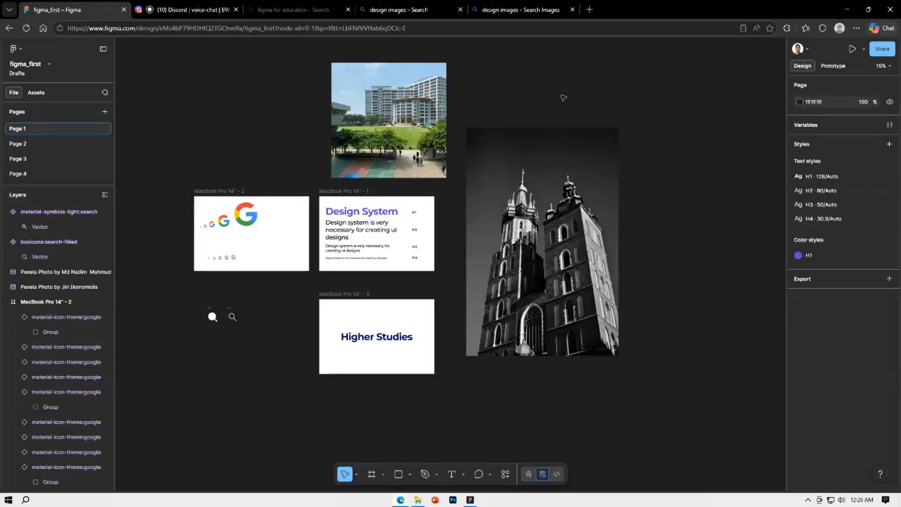
{"action": "scroll", "coordinate": [506, 165], "scroll_direction": "up", "scroll_amount": 1}
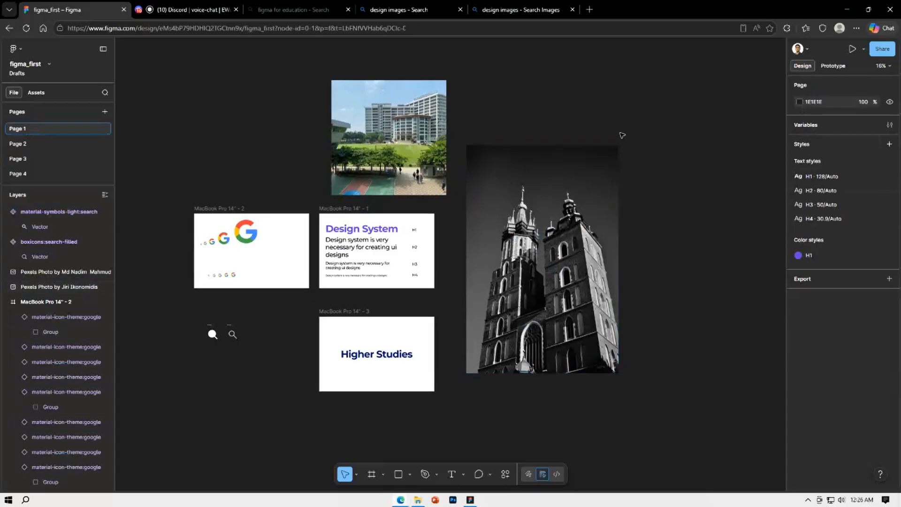
{"action": "scroll", "coordinate": [607, 155], "scroll_direction": "up", "scroll_amount": 1}
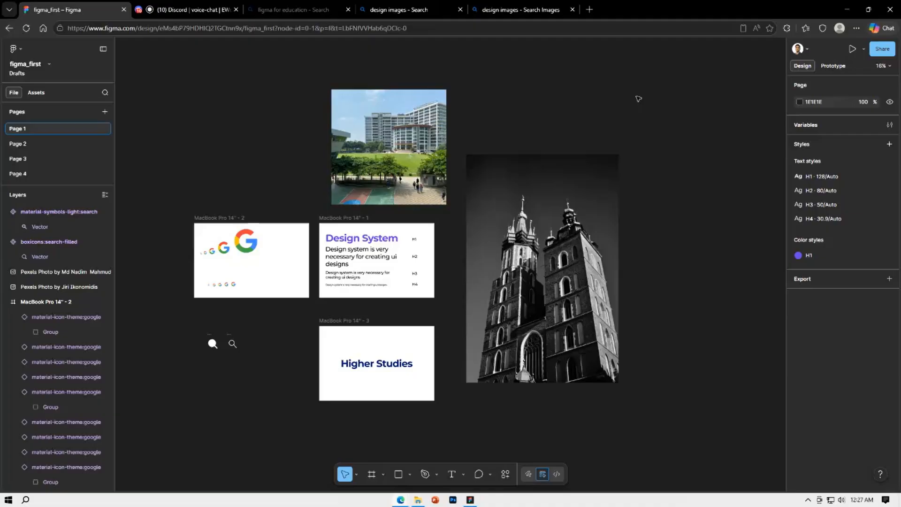
Align the campus photo above the MacBook Pro 14" - 1 frame, and place the church photo beside it at X 1533, Y -1773, stretched to 2000 × 3128
{"action": "left_click_drag", "start_coordinate": [381, 183], "coordinate": [370, 179]}
{"action": "left_click_drag", "start_coordinate": [493, 194], "coordinate": [478, 128]}
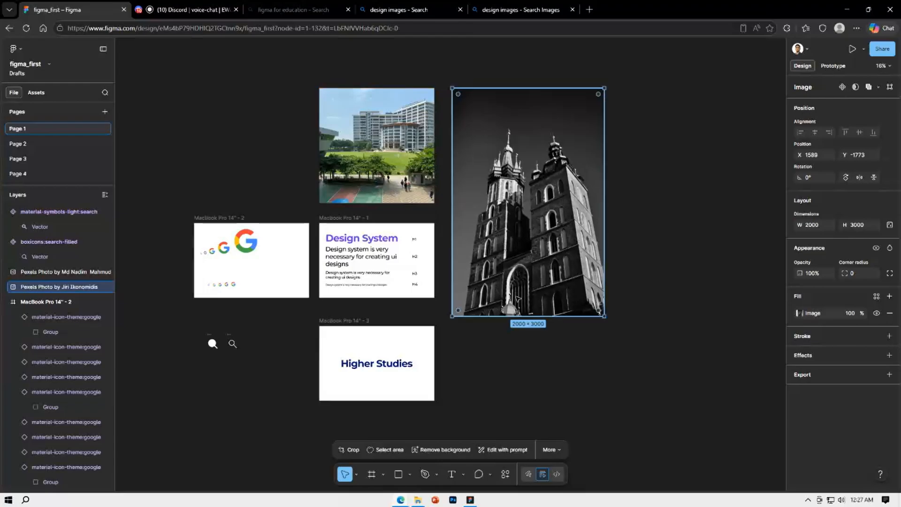
{"action": "mouse_move", "coordinate": [517, 315]}
{"action": "left_mouse_down"}
{"action": "mouse_move", "coordinate": [510, 300]}
{"action": "mouse_move", "coordinate": [506, 327]}
{"action": "left_mouse_up"}
{"action": "left_click", "coordinate": [660, 189]}
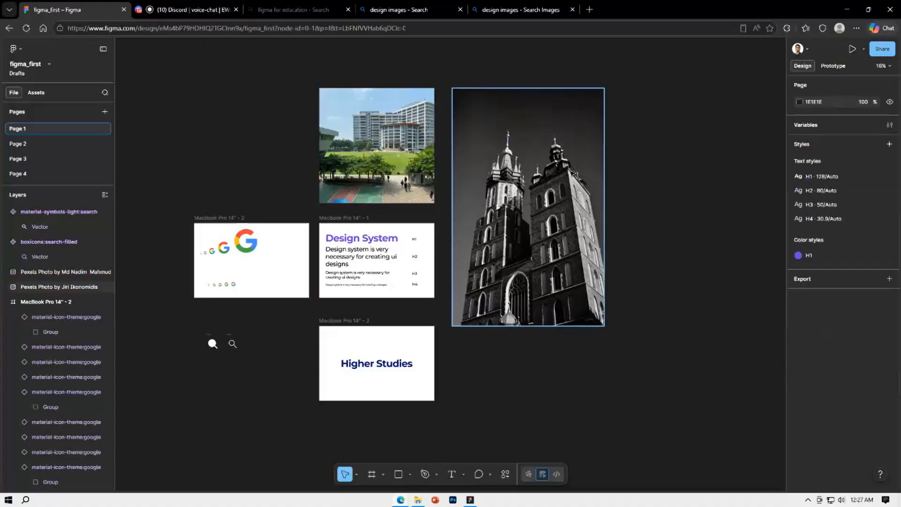
{"action": "left_click_drag", "start_coordinate": [569, 172], "coordinate": [566, 172]}
{"action": "left_click", "coordinate": [659, 184]}
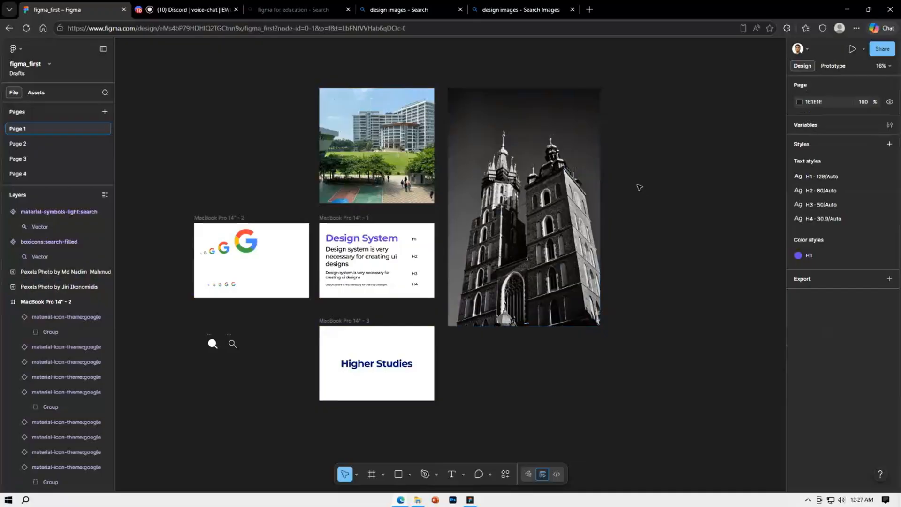
Try giving anyone Edit access in the share settings opened for the MacBook Pro 14" - 1 frame
{"action": "scroll", "coordinate": [639, 187], "scroll_direction": "down", "scroll_amount": 1}
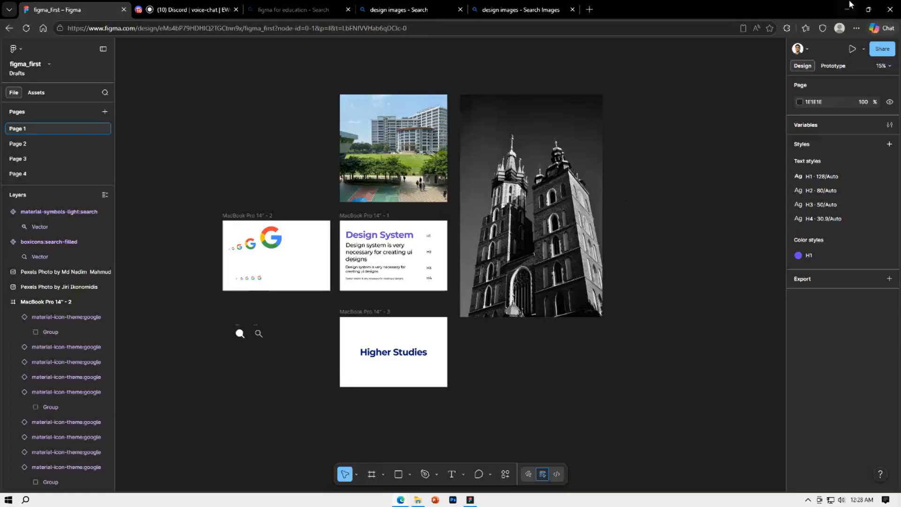
{"action": "left_click", "coordinate": [356, 217]}
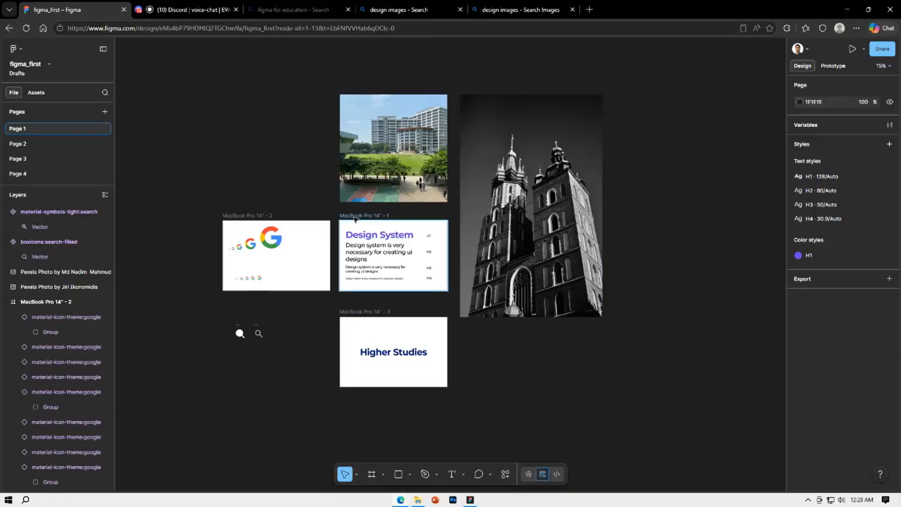
{"action": "left_click", "coordinate": [873, 51]}
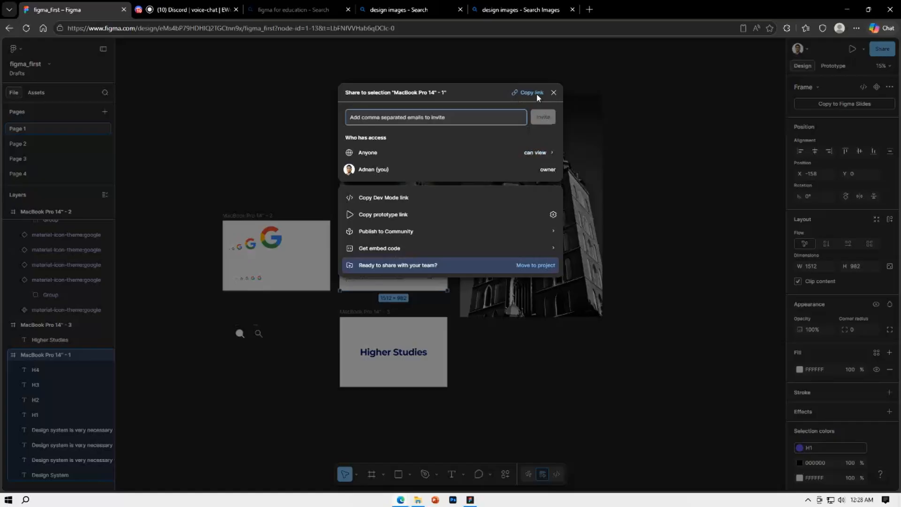
{"action": "left_click", "coordinate": [547, 151]}
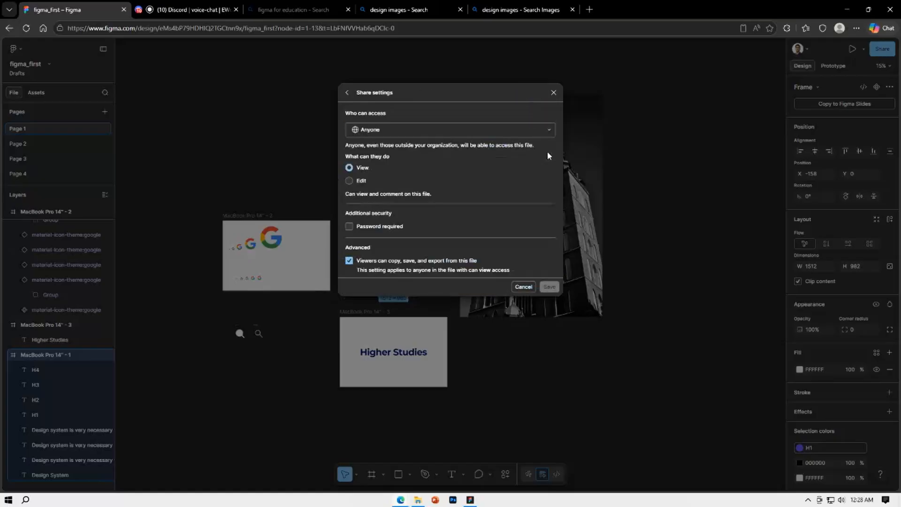
{"action": "left_click", "coordinate": [353, 181]}
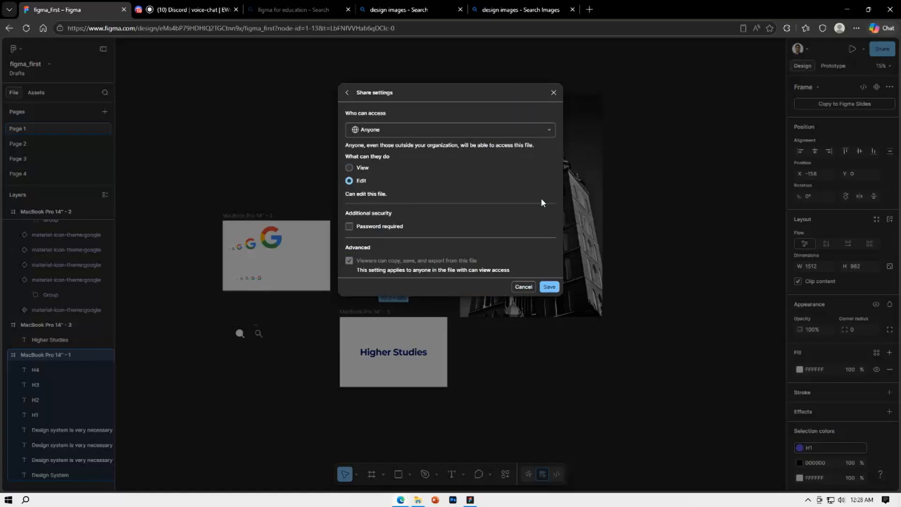
{"action": "left_click", "coordinate": [555, 93]}
Copy the share link for the selected MacBook Pro 14" - 1 frame and close the sharing dialog
{"action": "left_click", "coordinate": [890, 51]}
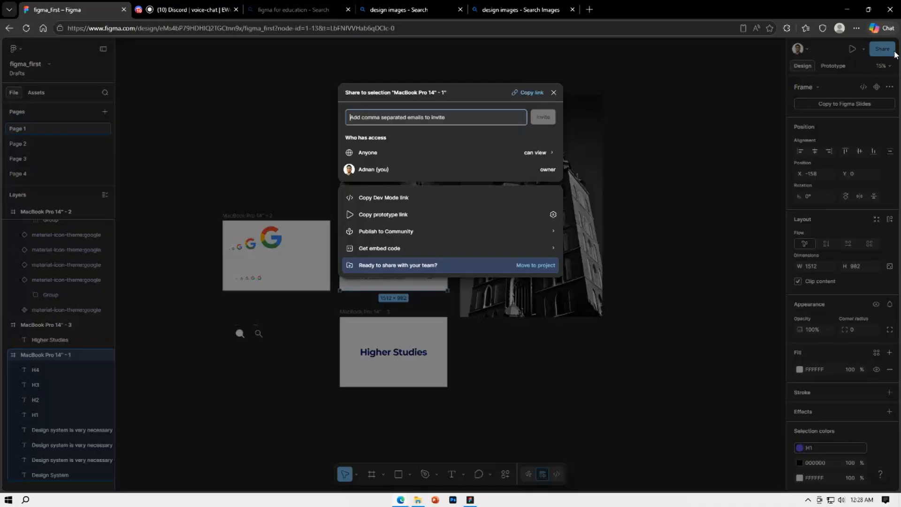
{"action": "left_click", "coordinate": [533, 96]}
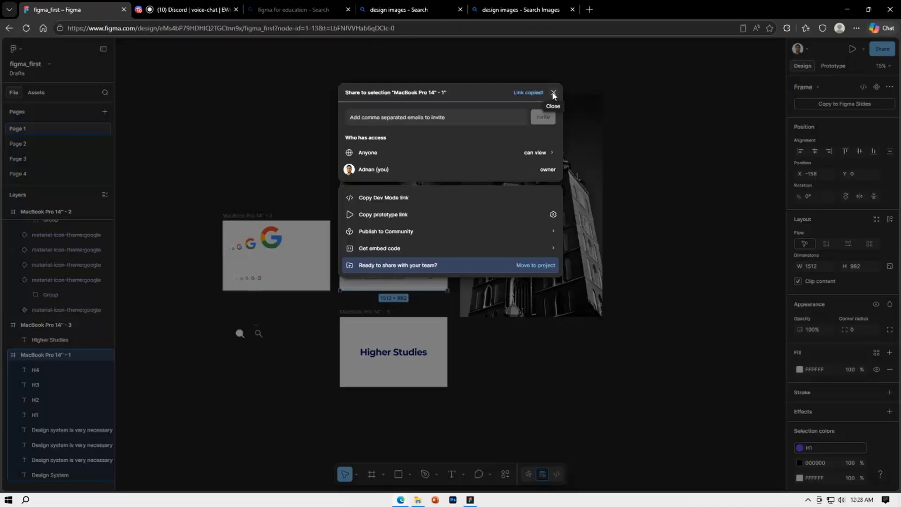
{"action": "left_click", "coordinate": [555, 94]}
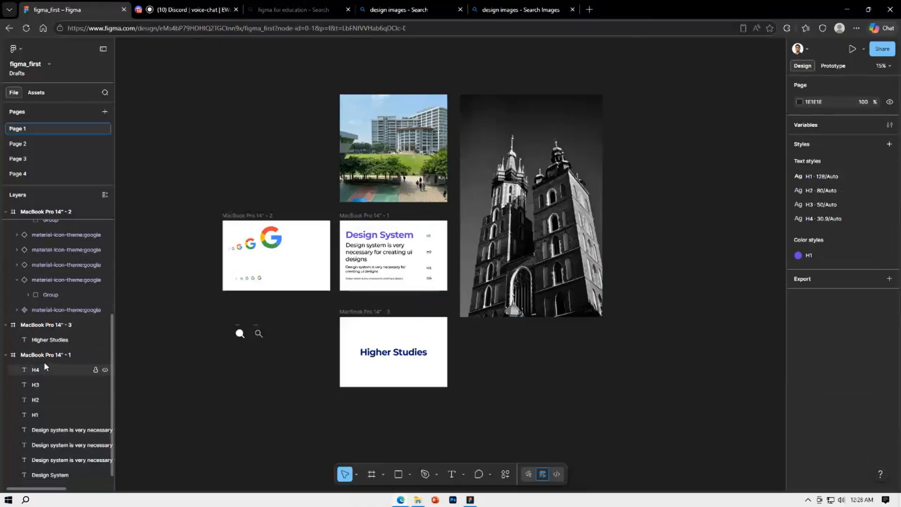
Rename the layer of the H4-sized sentence in the MacBook Pro 14" - 1 frame as ashjajsh
{"action": "scroll", "coordinate": [44, 361], "scroll_direction": "up", "scroll_amount": 5}
{"action": "scroll", "coordinate": [45, 366], "scroll_direction": "down", "scroll_amount": 2}
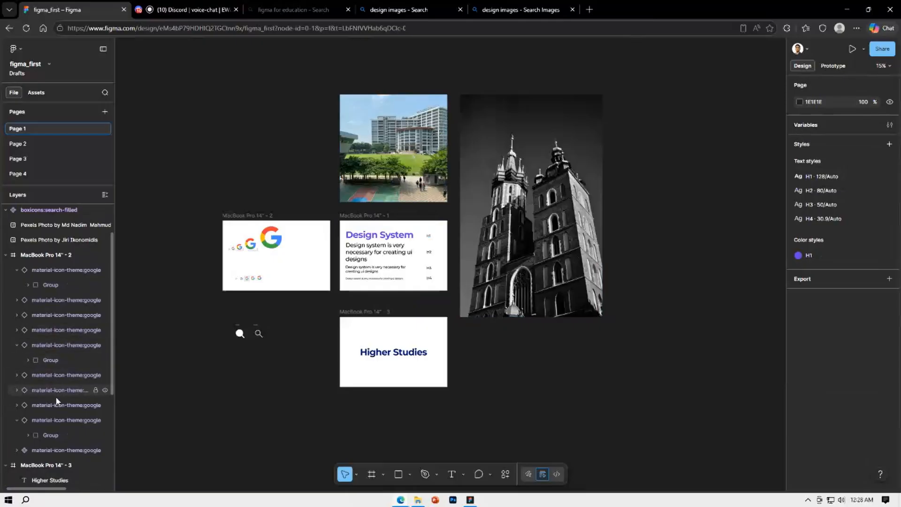
{"action": "scroll", "coordinate": [55, 406], "scroll_direction": "down", "scroll_amount": 2}
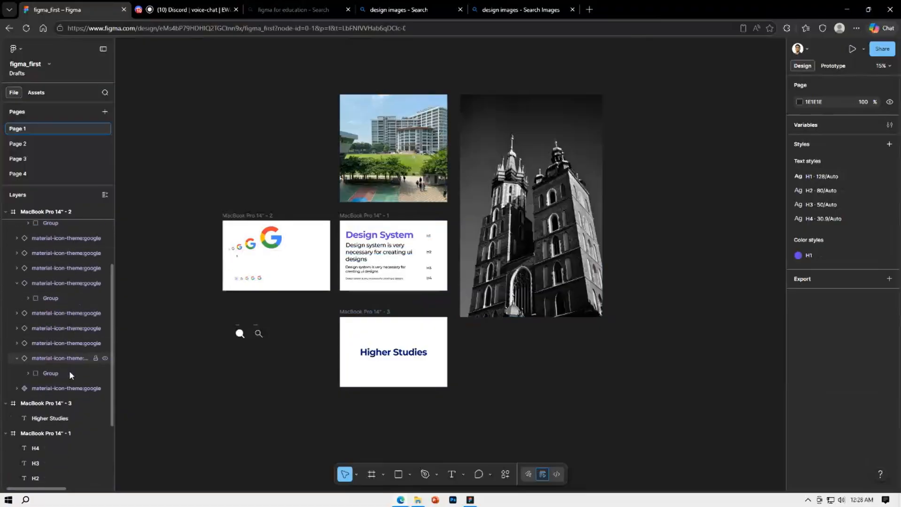
{"action": "scroll", "coordinate": [69, 370], "scroll_direction": "down", "scroll_amount": 3}
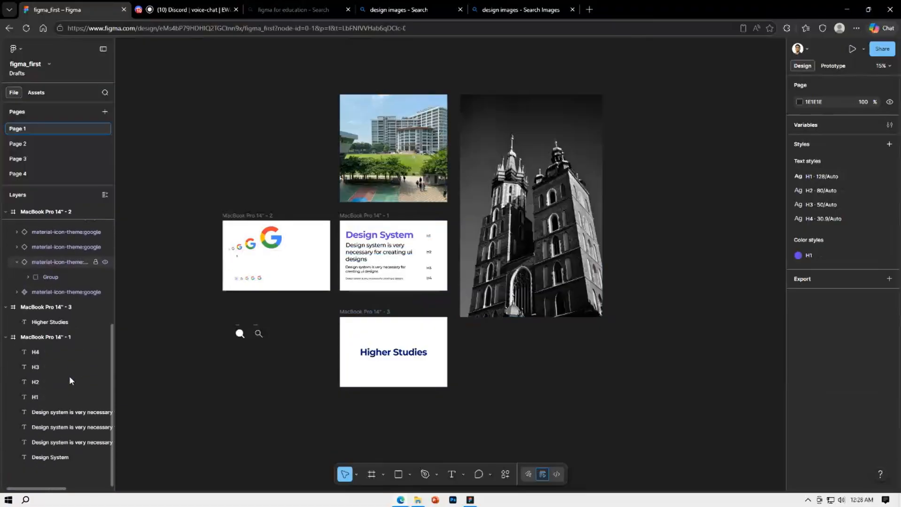
{"action": "double_click", "coordinate": [69, 413]}
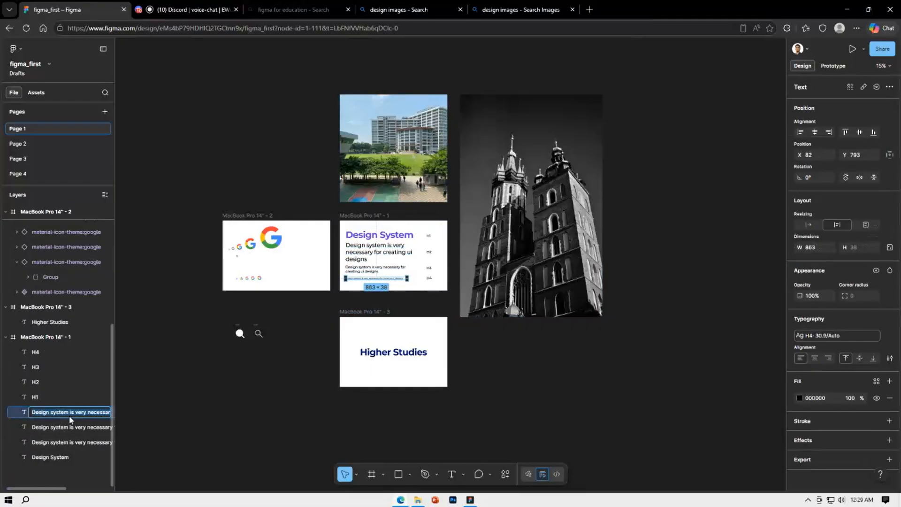
{"action": "type", "text": "ashjajsh"}
{"action": "key", "text": "Return"}
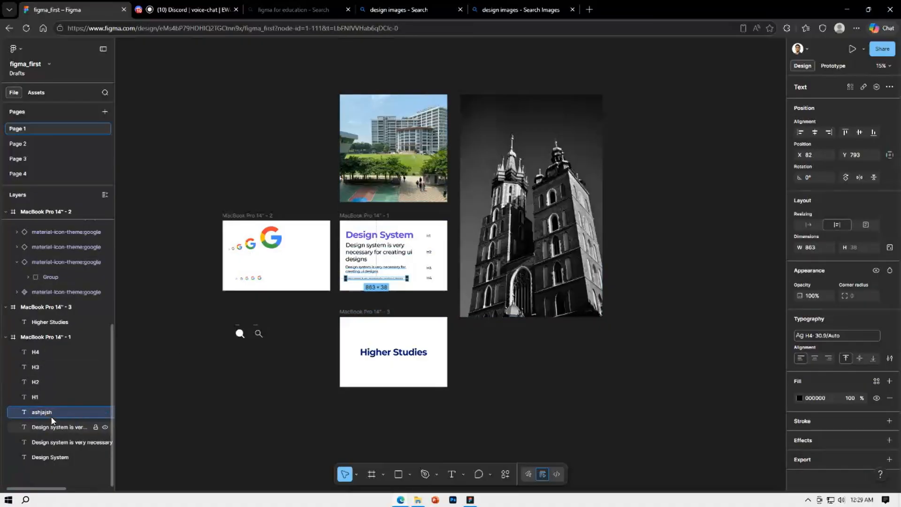
Rename the H4-sized sentence's layer as h4_content and clear the selection
{"action": "scroll", "coordinate": [373, 288], "scroll_direction": "up", "scroll_amount": 5}
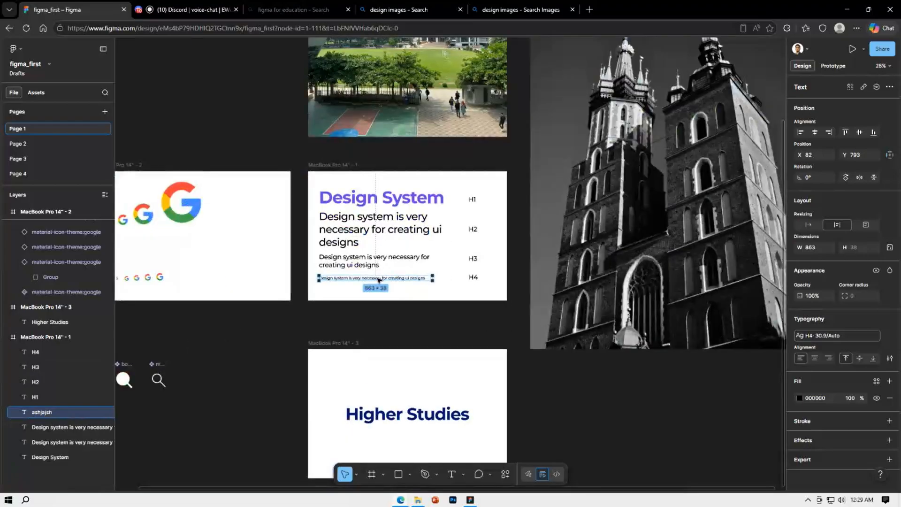
{"action": "scroll", "coordinate": [379, 280], "scroll_direction": "up", "scroll_amount": 2}
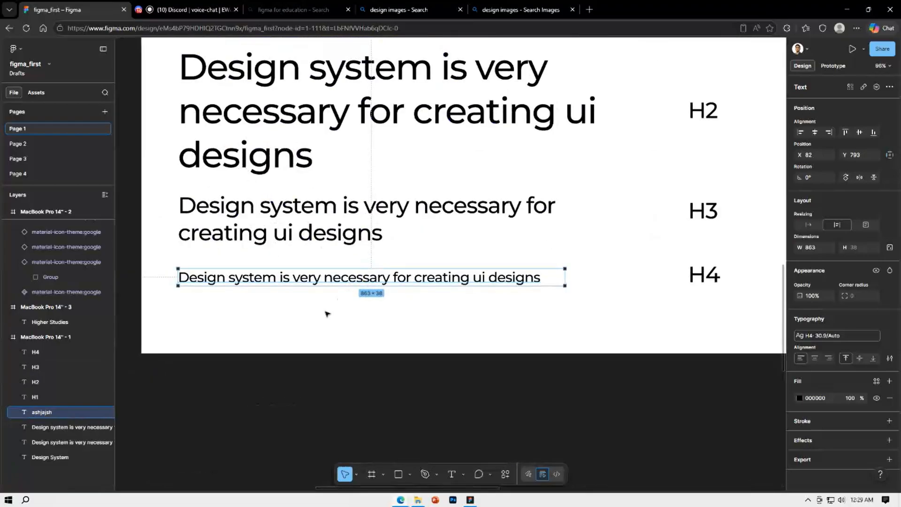
{"action": "double_click", "coordinate": [42, 411]}
{"action": "key", "text": "BackSpace"}
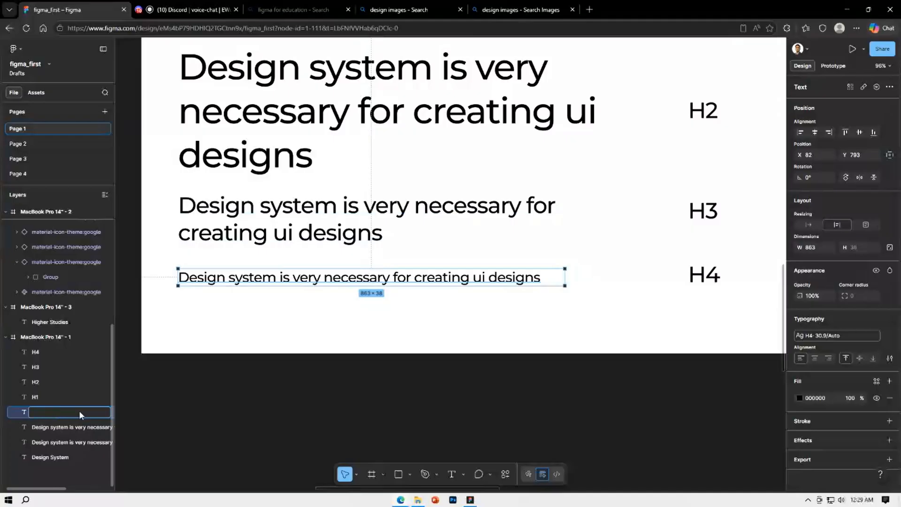
{"action": "type", "text": "h4_content"}
{"action": "key", "text": "Return"}
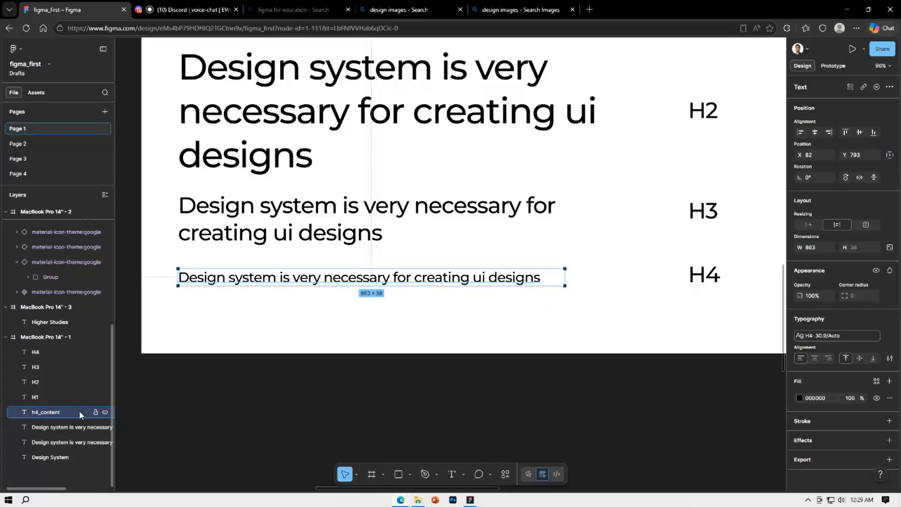
{"action": "left_click", "coordinate": [175, 406]}
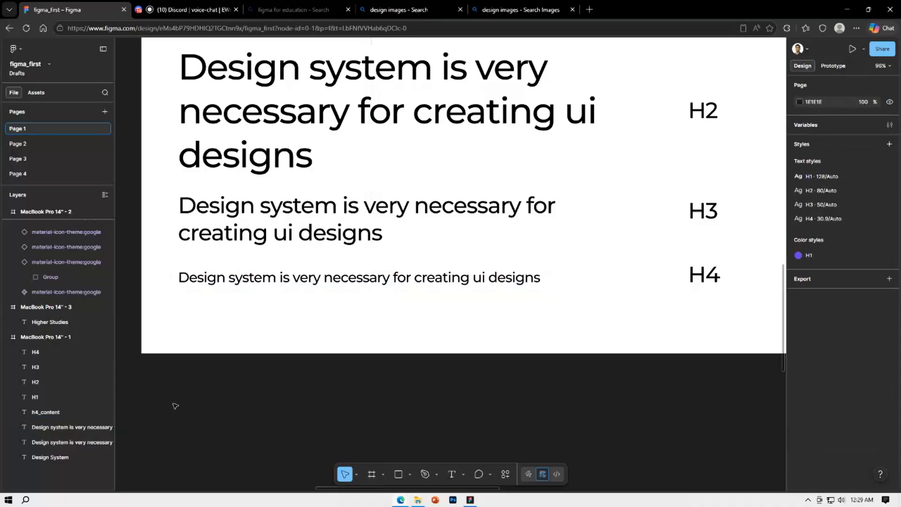
Look over the frames, photos and layer list on the page, and inspect the church photo's properties
{"action": "scroll", "coordinate": [206, 403], "scroll_direction": "down", "scroll_amount": 5}
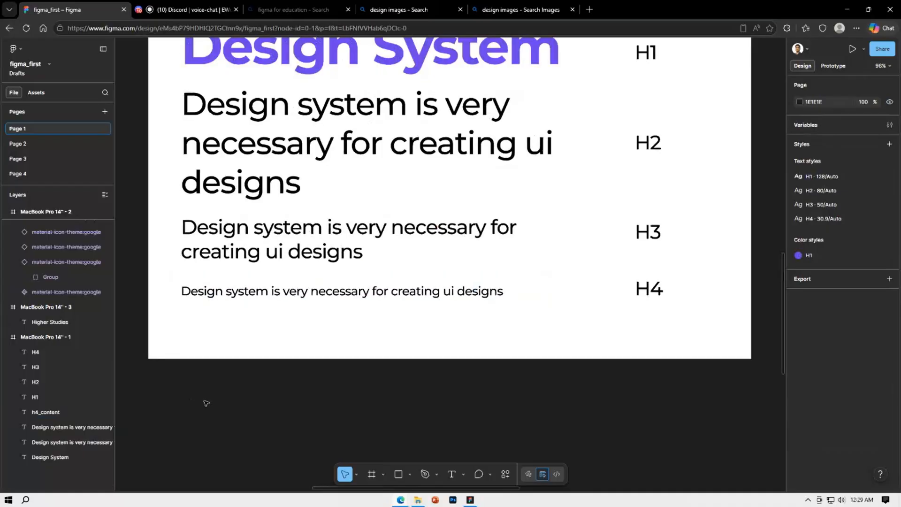
{"action": "left_click_drag", "start_coordinate": [155, 412], "coordinate": [239, 423]}
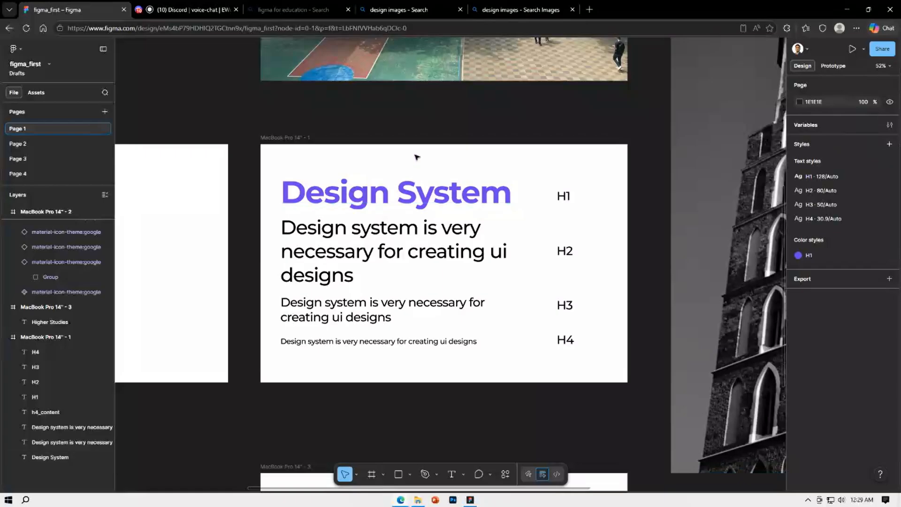
{"action": "scroll", "coordinate": [415, 136], "scroll_direction": "down", "scroll_amount": 5, "text": "ctrl"}
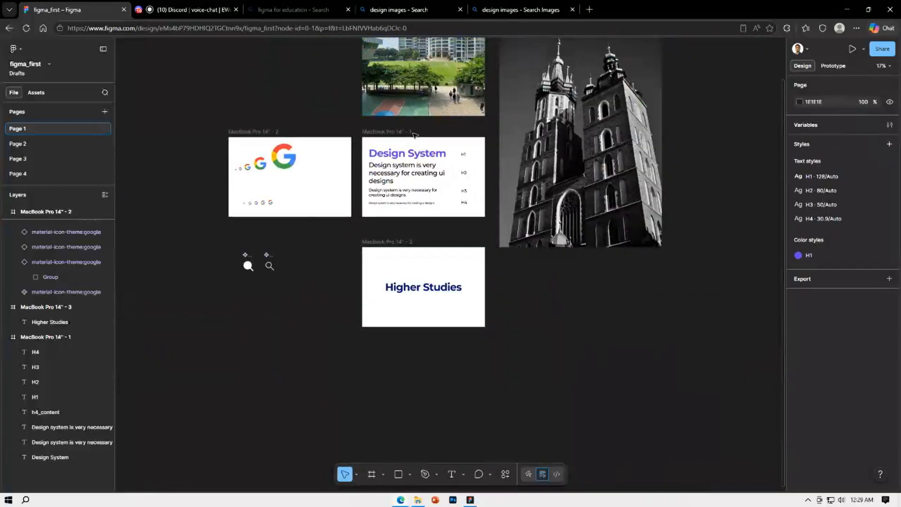
{"action": "scroll", "coordinate": [467, 196], "scroll_direction": "up", "scroll_amount": 1}
{"action": "scroll", "coordinate": [466, 197], "scroll_direction": "up", "scroll_amount": 3}
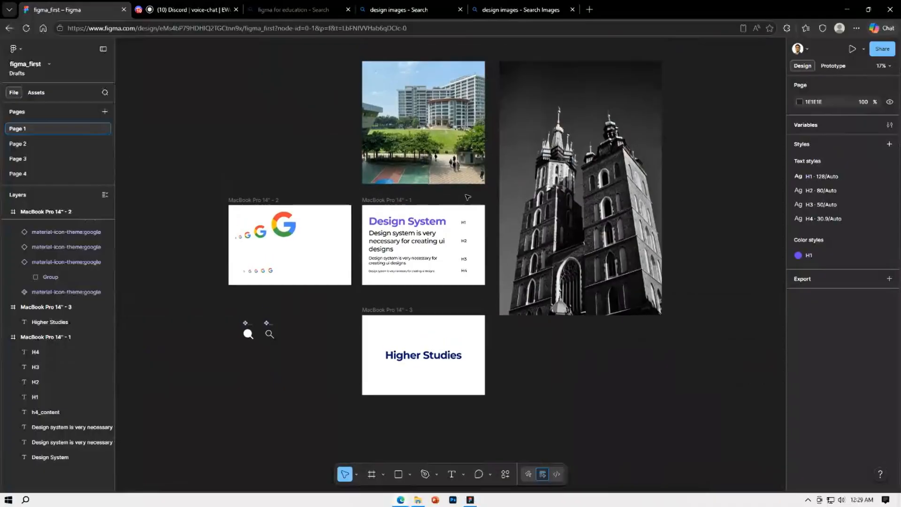
{"action": "left_click", "coordinate": [619, 187]}
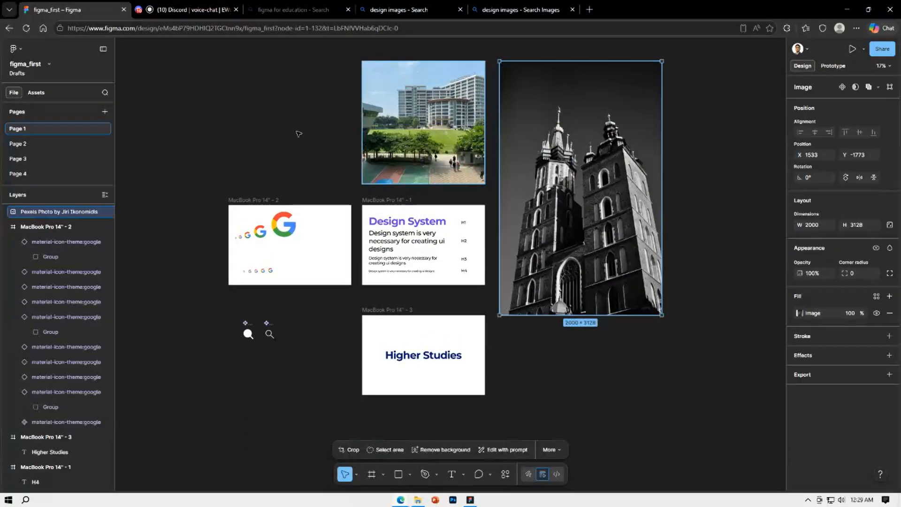
{"action": "left_click", "coordinate": [215, 113]}
{"action": "scroll", "coordinate": [67, 242], "scroll_direction": "up", "scroll_amount": 3}
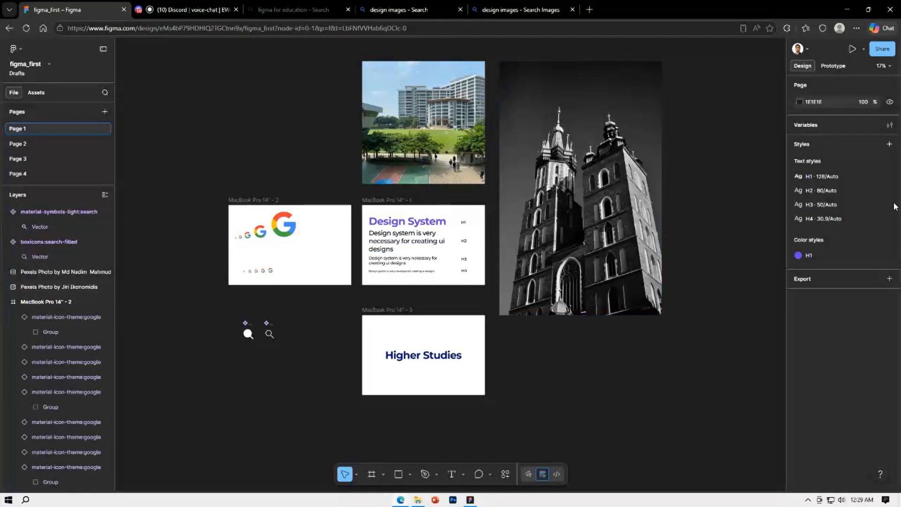
{"action": "left_click", "coordinate": [650, 173]}
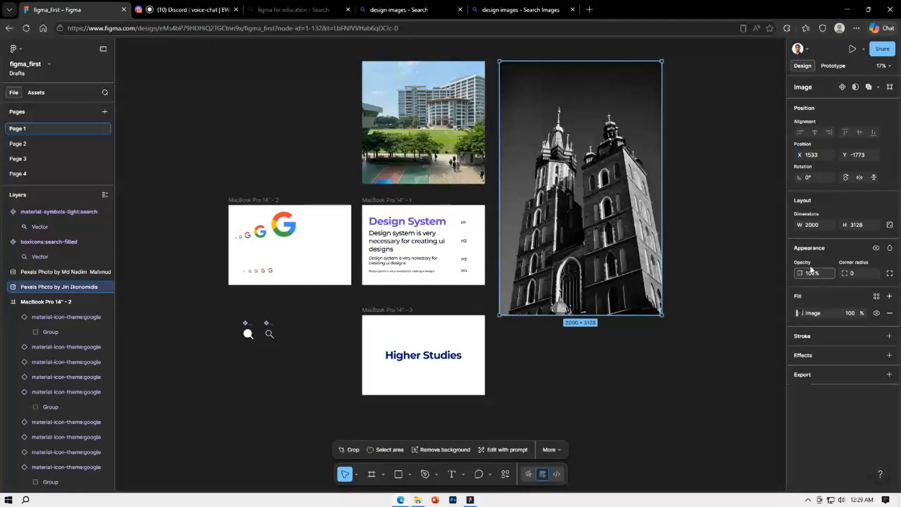
Detach the H1 text style from the Design System heading
{"action": "left_click", "coordinate": [415, 224]}
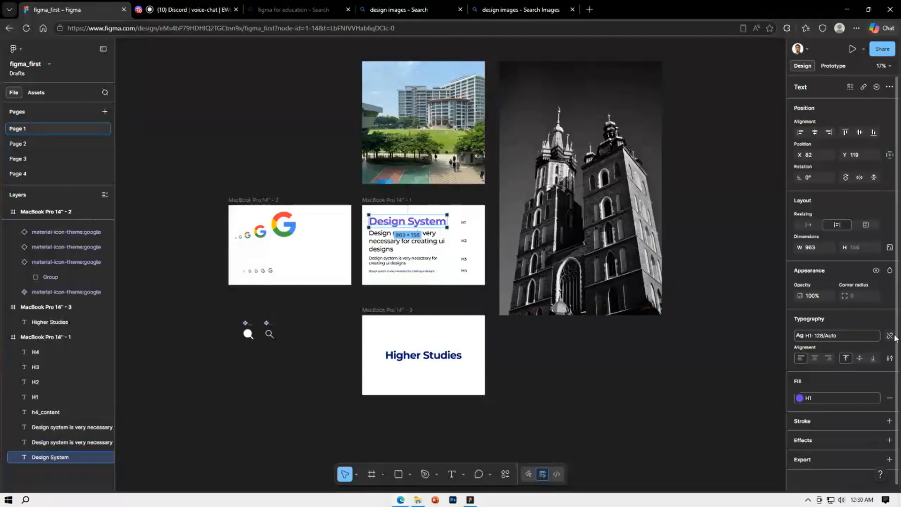
{"action": "left_click", "coordinate": [888, 336]}
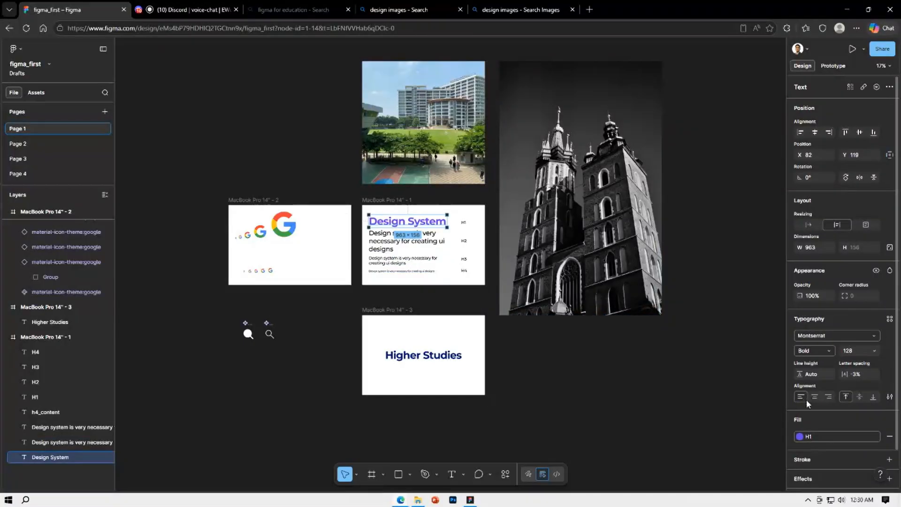
Try the Black font weight on the Design System heading, compare it with the Higher Studies heading's style, and undo the weight change
{"action": "left_click", "coordinate": [828, 353]}
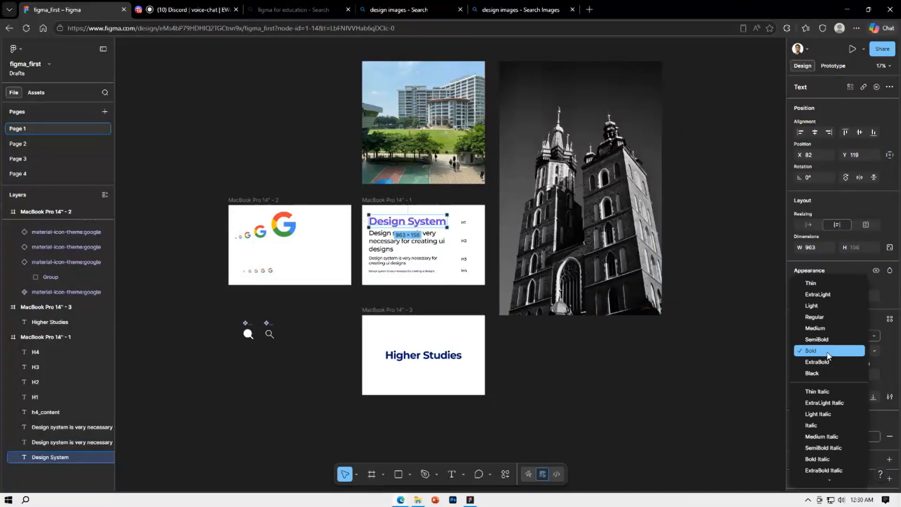
{"action": "left_click", "coordinate": [827, 374]}
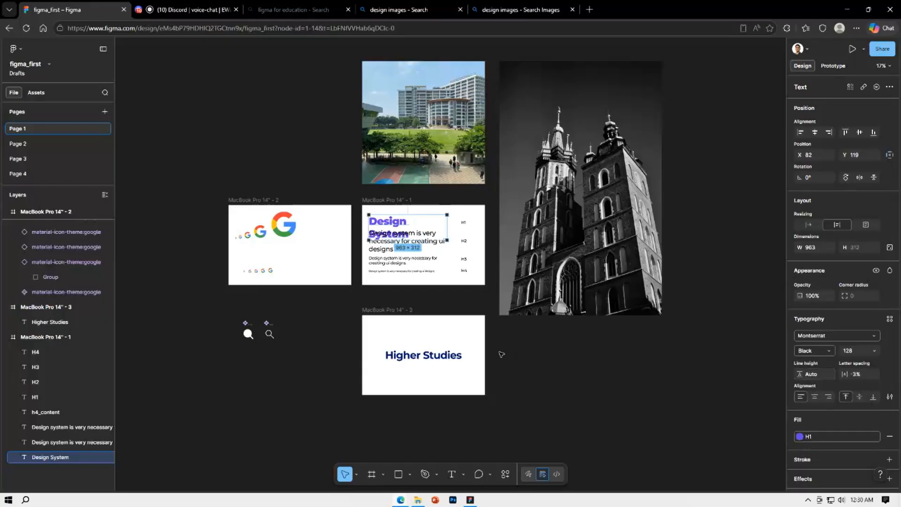
{"action": "left_click", "coordinate": [459, 359]}
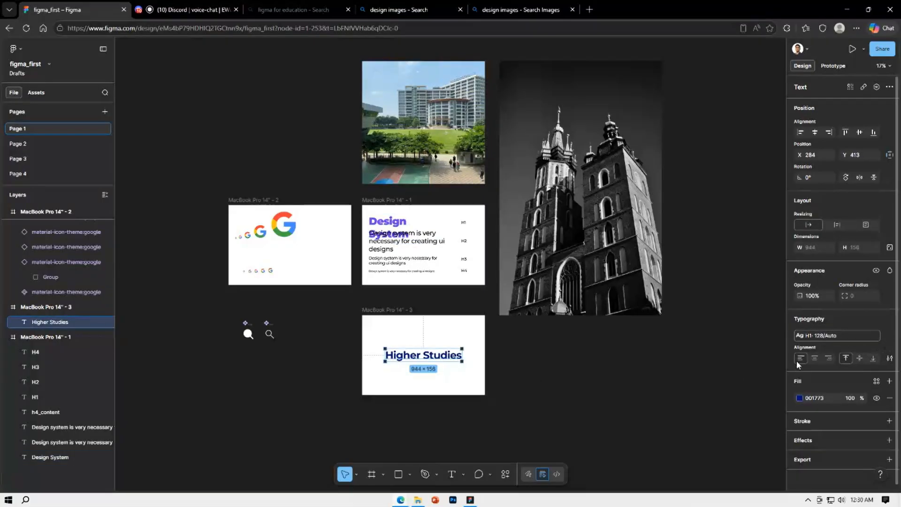
{"action": "key", "text": "ctrl+z"}
{"action": "key", "text": "ctrl+z"}
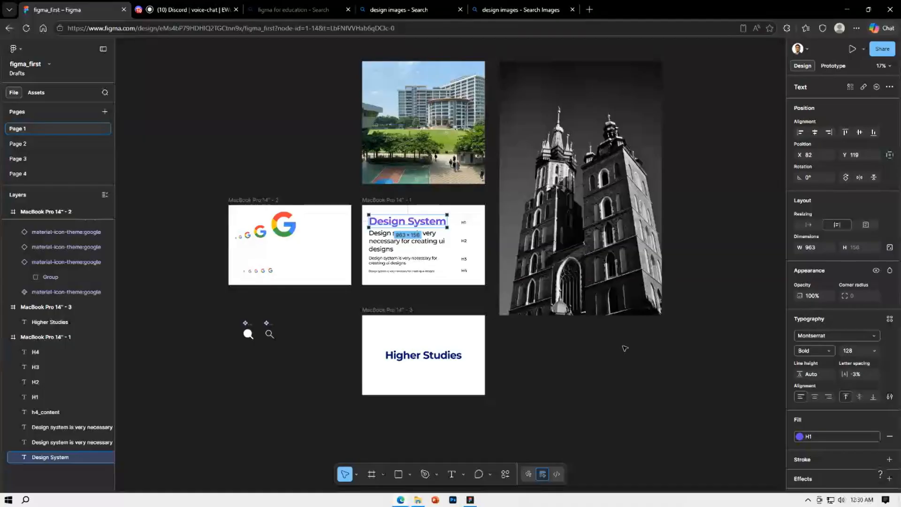
{"action": "key", "text": "Escape"}
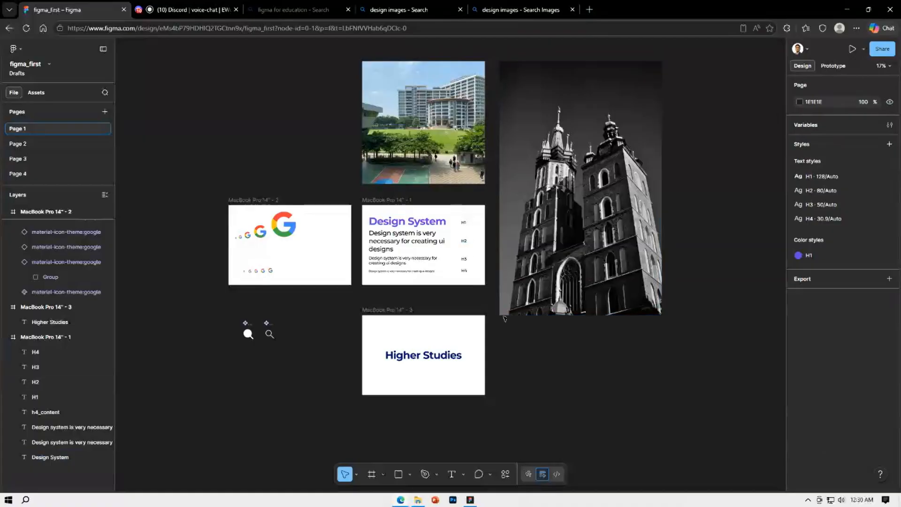
Darken the H1 color style to the deep indigo 2F1971
{"action": "left_click", "coordinate": [793, 257]}
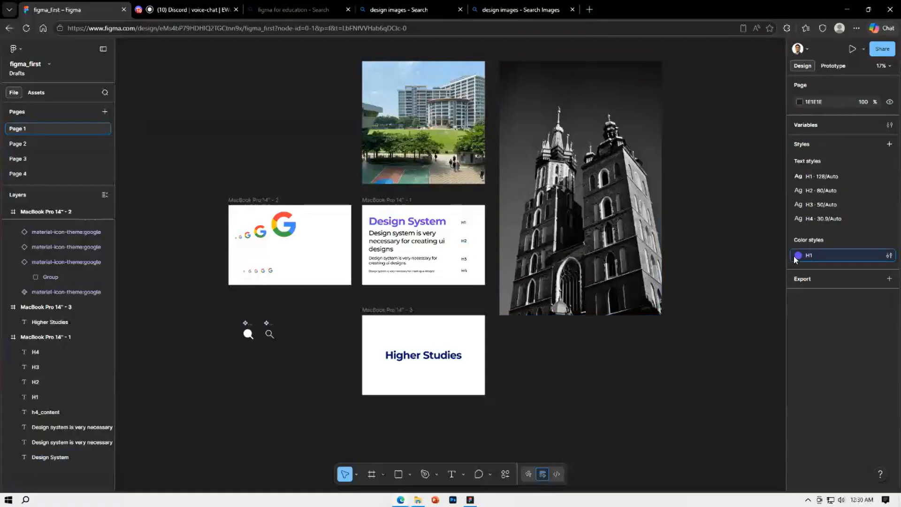
{"action": "left_click", "coordinate": [888, 256]}
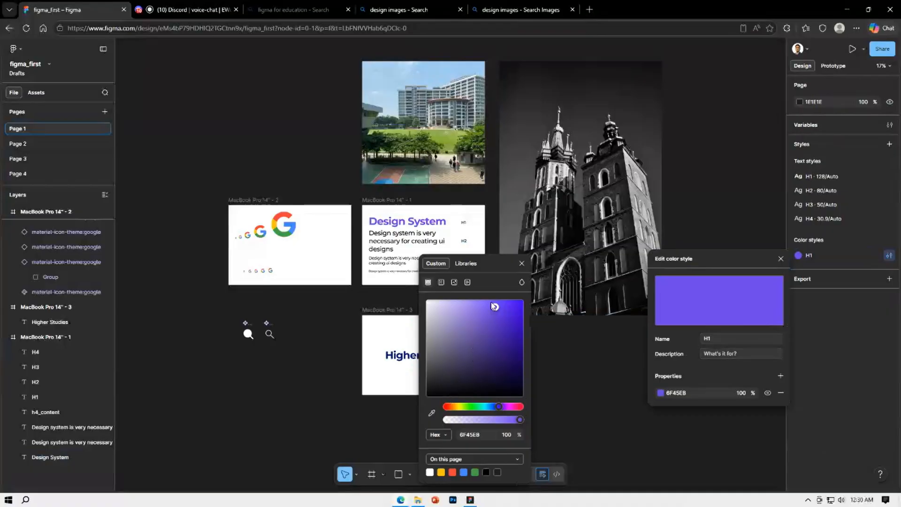
{"action": "left_click_drag", "start_coordinate": [493, 306], "coordinate": [502, 353]}
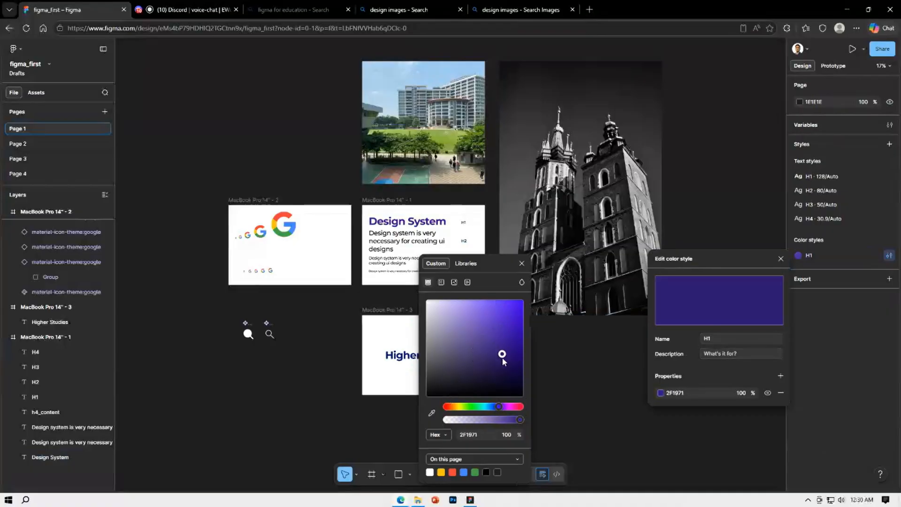
{"action": "left_click", "coordinate": [521, 263]}
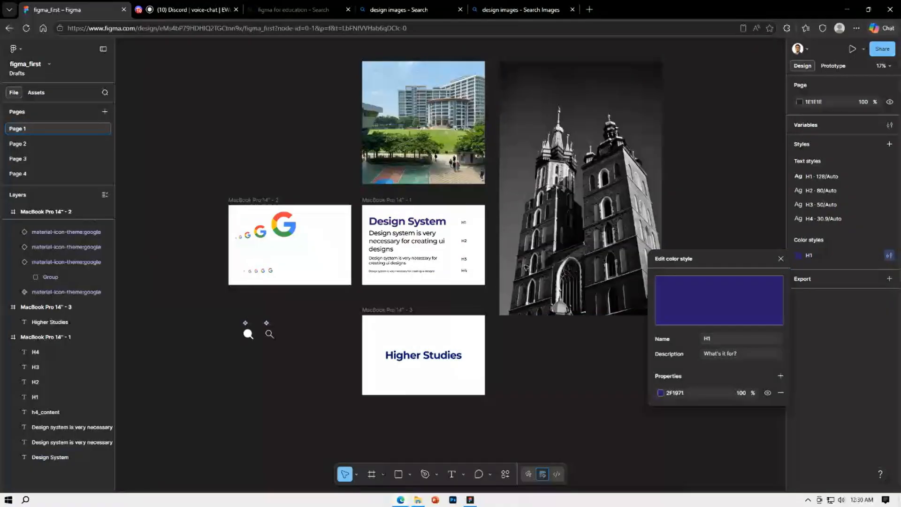
Shift the H1 color style's hue to magenta, using the color A20485, and finish editing the style
{"action": "left_click", "coordinate": [660, 393]}
{"action": "left_click_drag", "start_coordinate": [624, 404], "coordinate": [626, 406]}
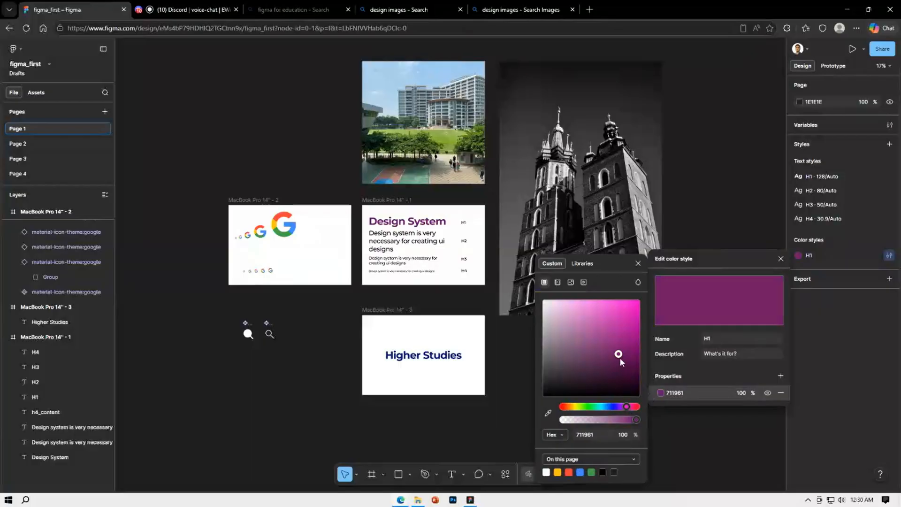
{"action": "left_click_drag", "start_coordinate": [619, 357], "coordinate": [639, 343]}
{"action": "left_click", "coordinate": [781, 259]}
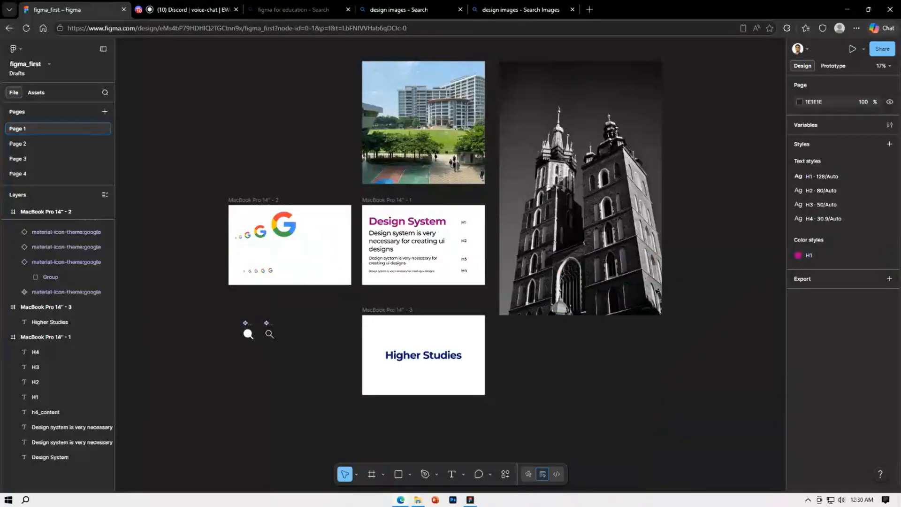
Apply the H1 color style to the Higher Studies heading's fill and clear the selection
{"action": "left_click", "coordinate": [456, 355]}
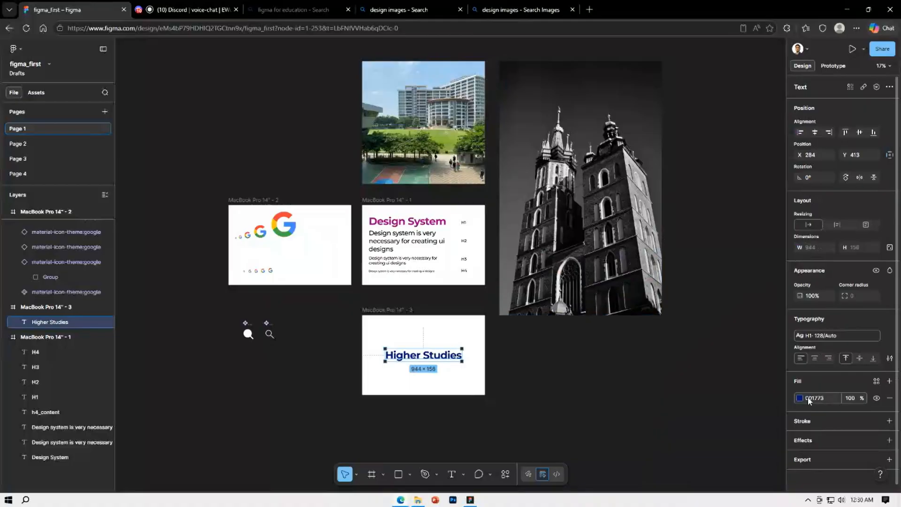
{"action": "left_click", "coordinate": [876, 381]}
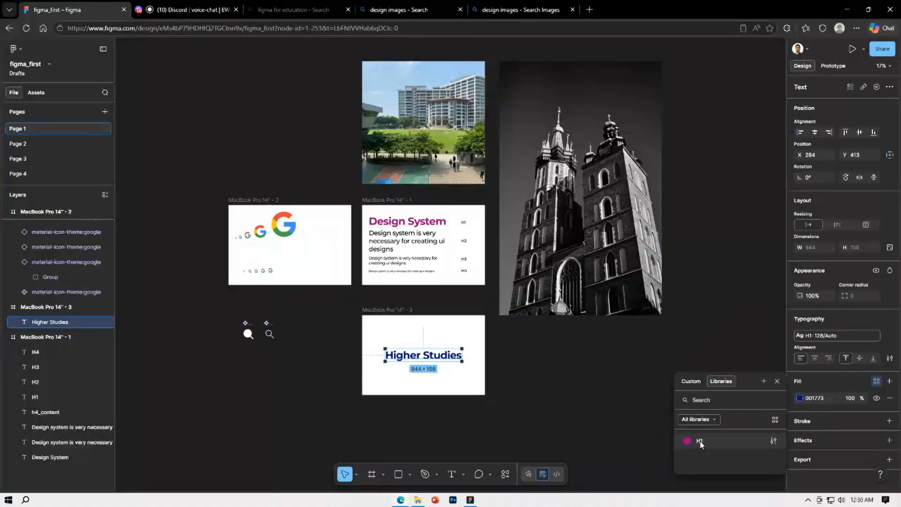
{"action": "left_click", "coordinate": [700, 442]}
{"action": "left_click", "coordinate": [567, 374]}
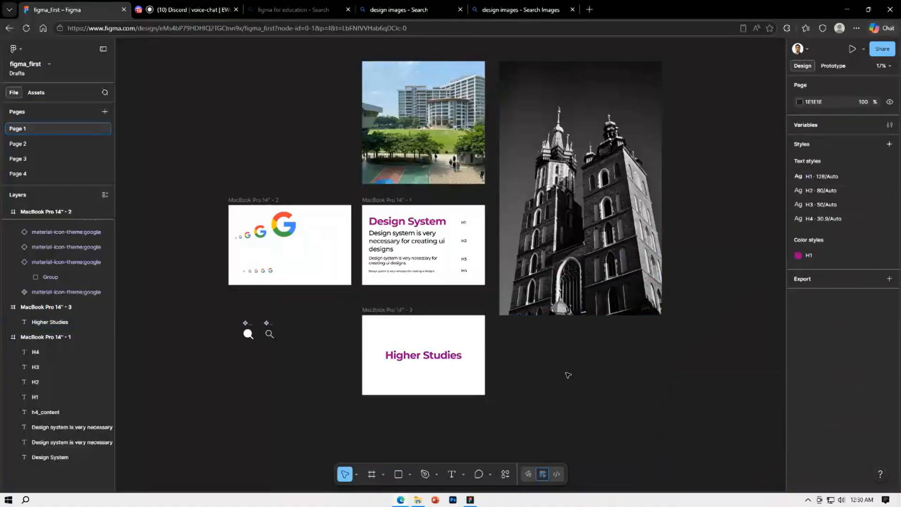
Edit the H1 color style from the Design System heading's fill, setting its color to AF008F
{"action": "left_click", "coordinate": [442, 225]}
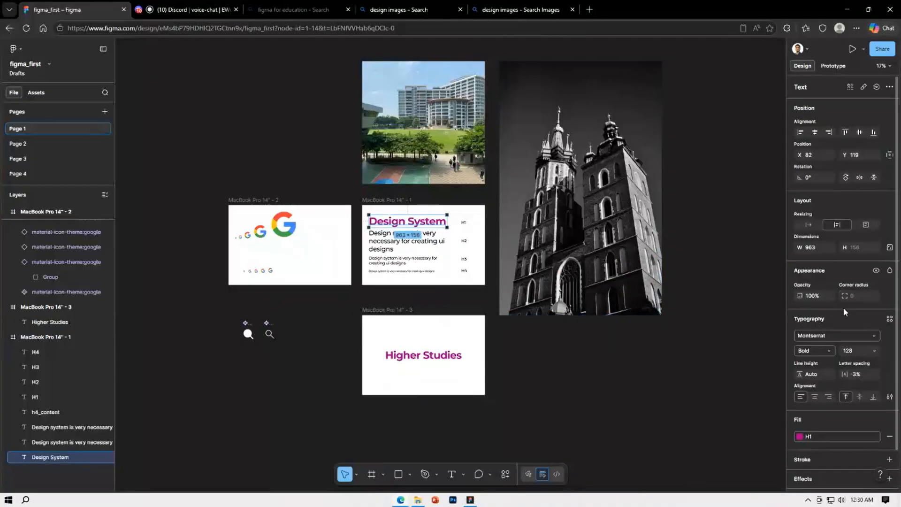
{"action": "left_click", "coordinate": [808, 438]}
{"action": "left_click", "coordinate": [773, 449]}
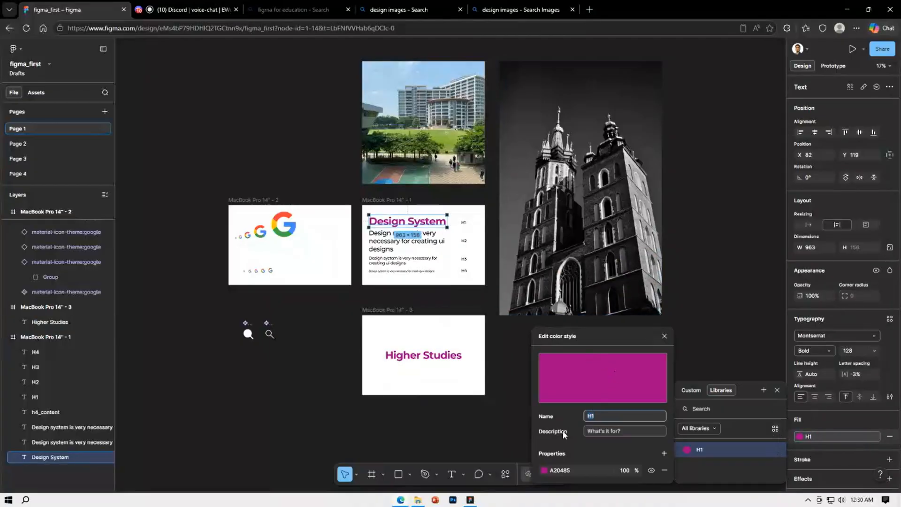
{"action": "left_click", "coordinate": [544, 469]}
{"action": "left_click_drag", "start_coordinate": [494, 264], "coordinate": [692, 120]}
{"action": "left_click_drag", "start_coordinate": [719, 192], "coordinate": [718, 162]}
{"action": "left_click_drag", "start_coordinate": [721, 200], "coordinate": [751, 189]}
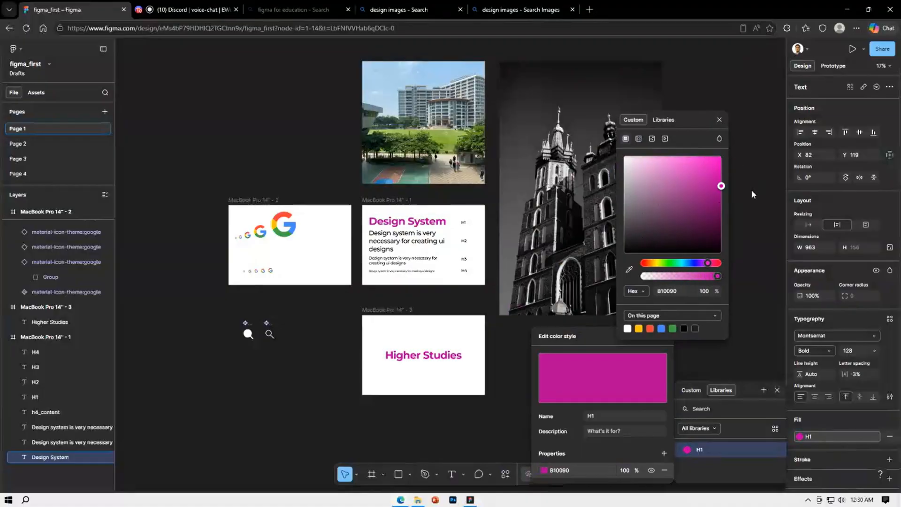
{"action": "left_click", "coordinate": [720, 121]}
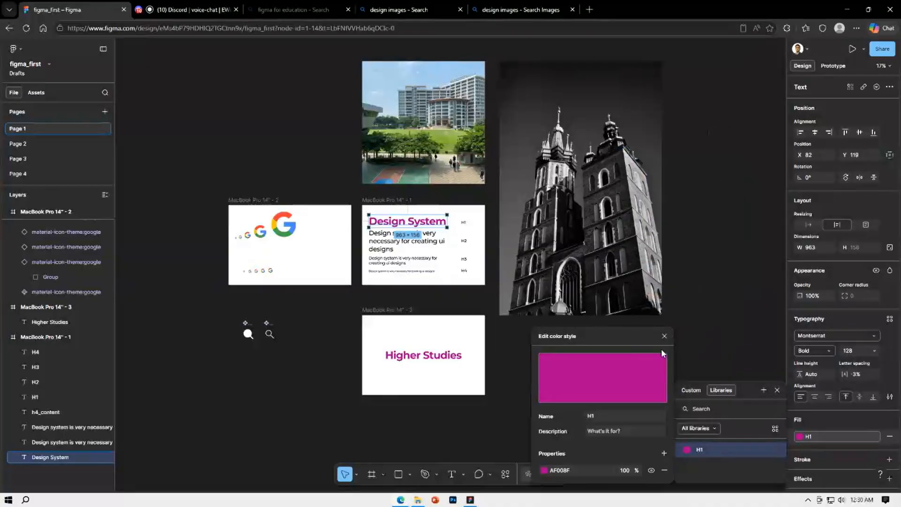
{"action": "left_click", "coordinate": [665, 337]}
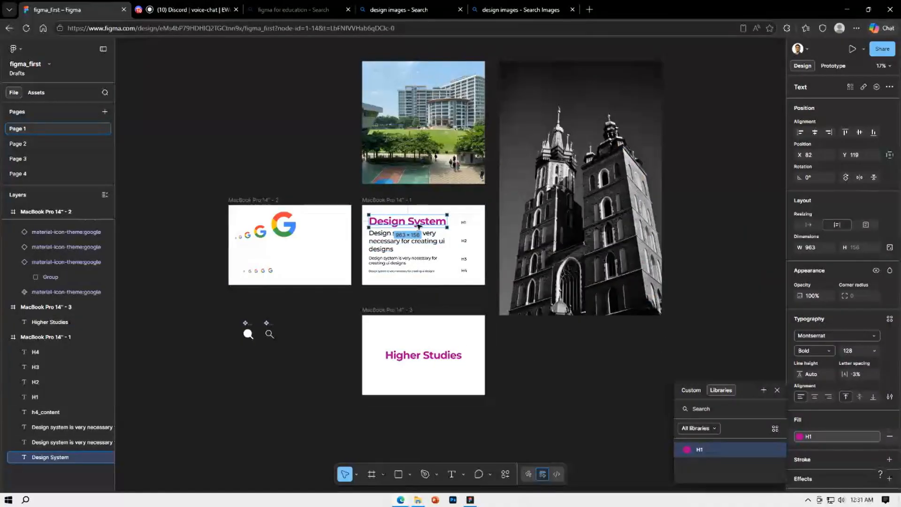
{"action": "left_click", "coordinate": [777, 390]}
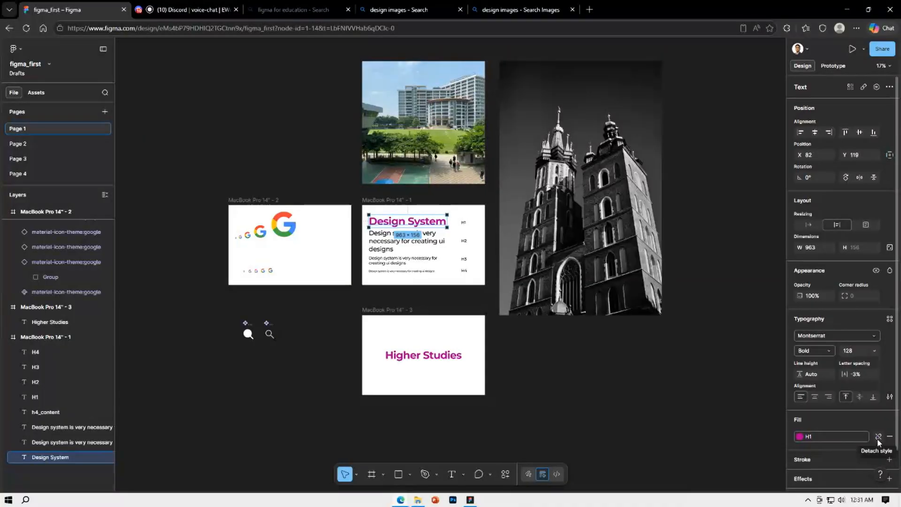
Detach the H1 color style from the Design System heading and recolor only that heading blue (0046AF)
{"action": "left_click", "coordinate": [878, 437]}
{"action": "left_click", "coordinate": [800, 437]}
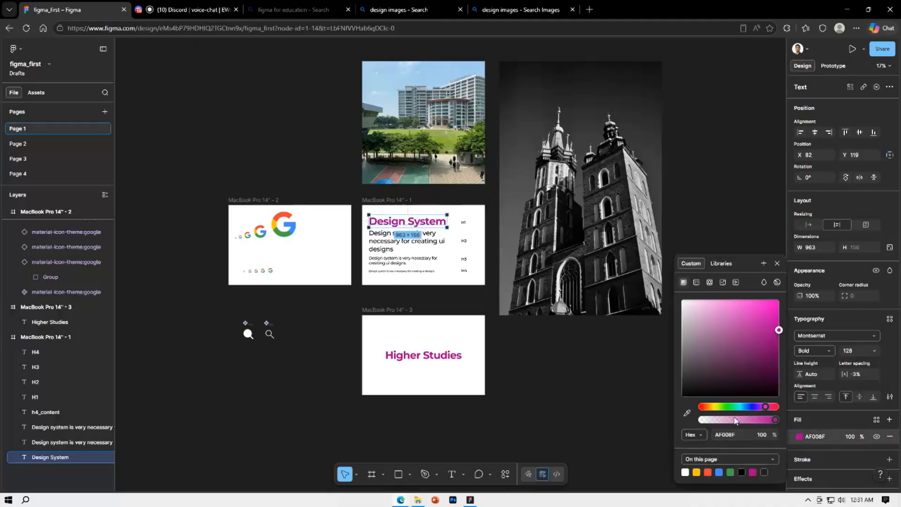
{"action": "left_click_drag", "start_coordinate": [761, 412], "coordinate": [756, 406]}
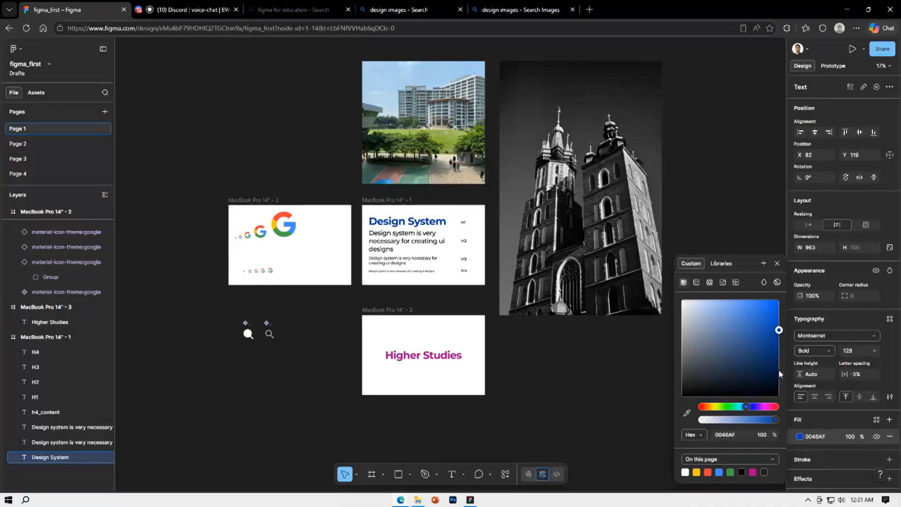
{"action": "left_click", "coordinate": [587, 376]}
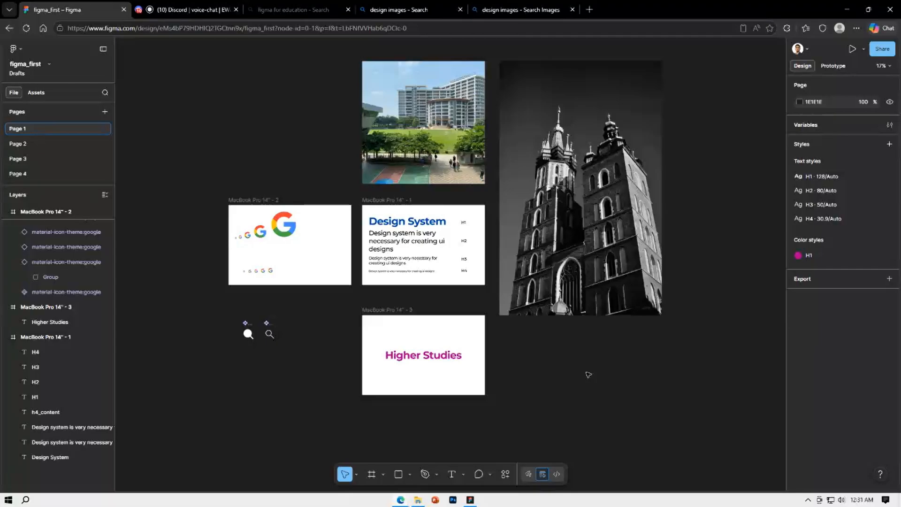
Delete Page 4, Page 3 and Page 2 from the file, along with any accidental page duplicate
{"action": "right_click", "coordinate": [25, 174]}
{"action": "left_click", "coordinate": [48, 229]}
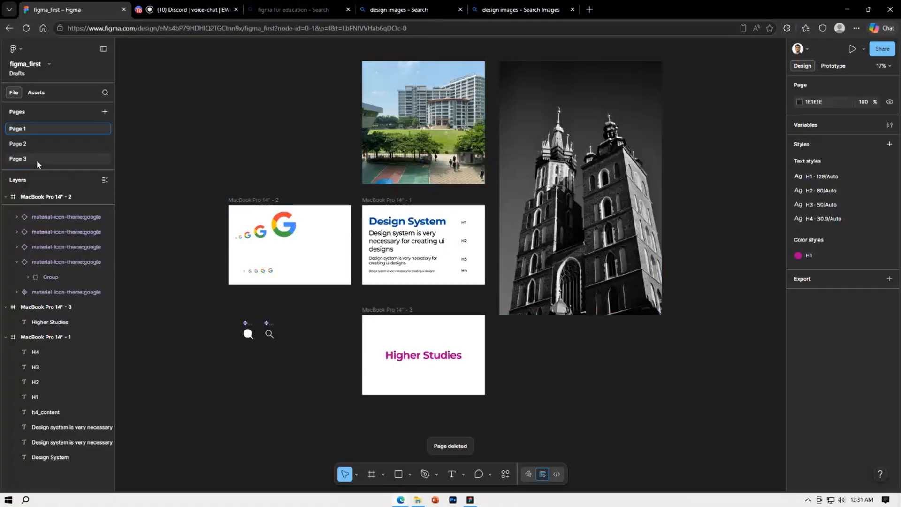
{"action": "right_click", "coordinate": [37, 160]}
{"action": "left_click", "coordinate": [62, 199]}
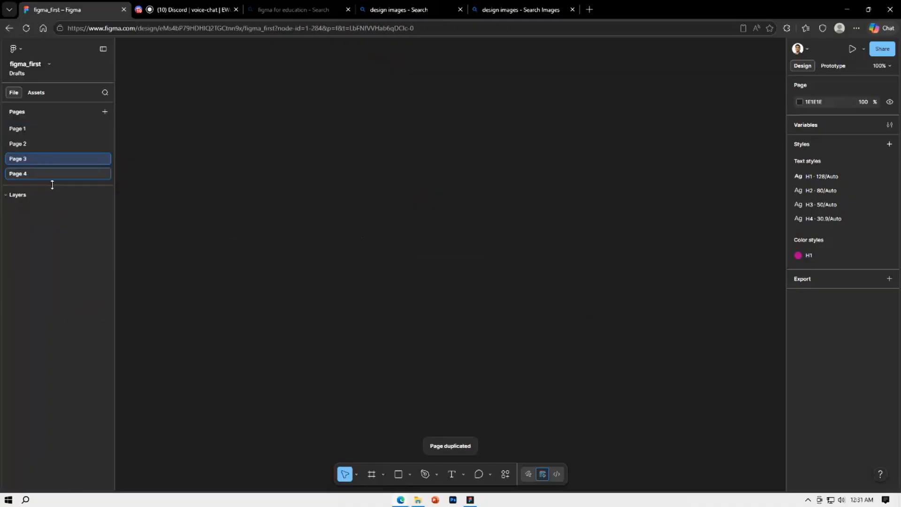
{"action": "right_click", "coordinate": [42, 176]}
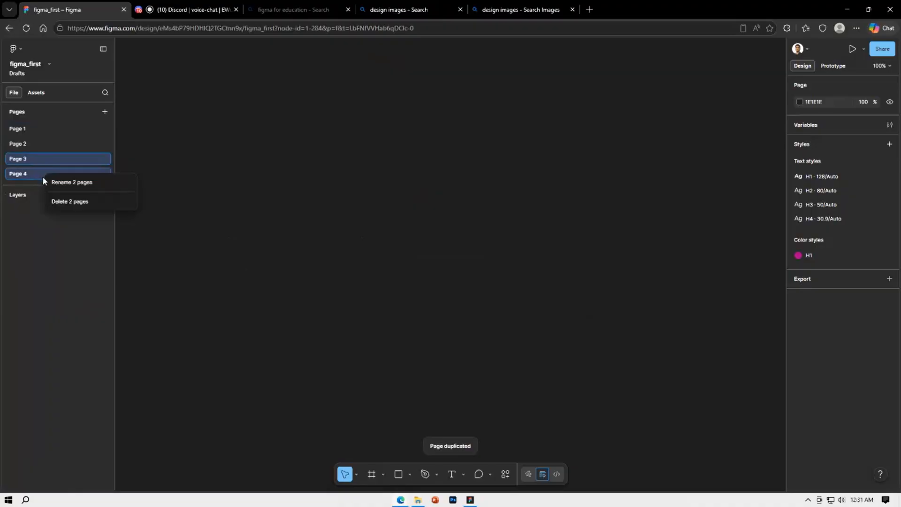
{"action": "left_click", "coordinate": [65, 201]}
{"action": "left_click", "coordinate": [28, 144]}
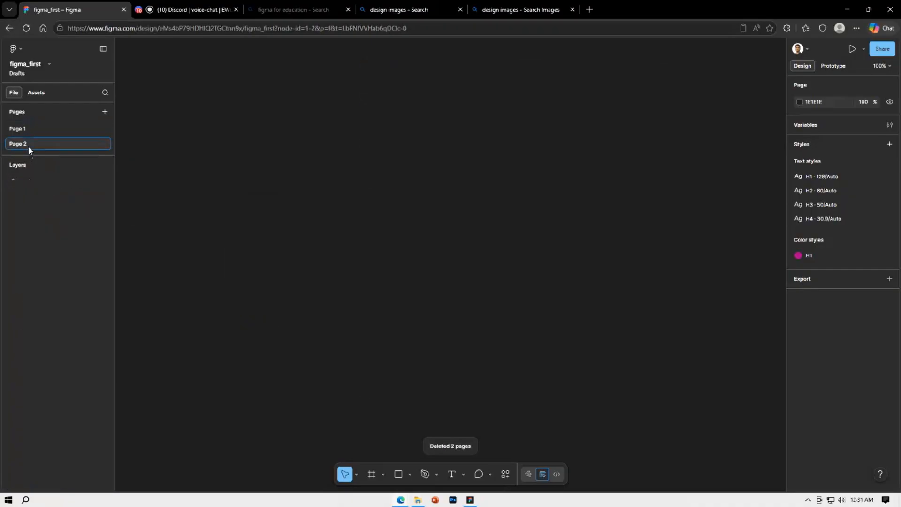
{"action": "right_click", "coordinate": [28, 150]}
{"action": "left_click", "coordinate": [52, 203]}
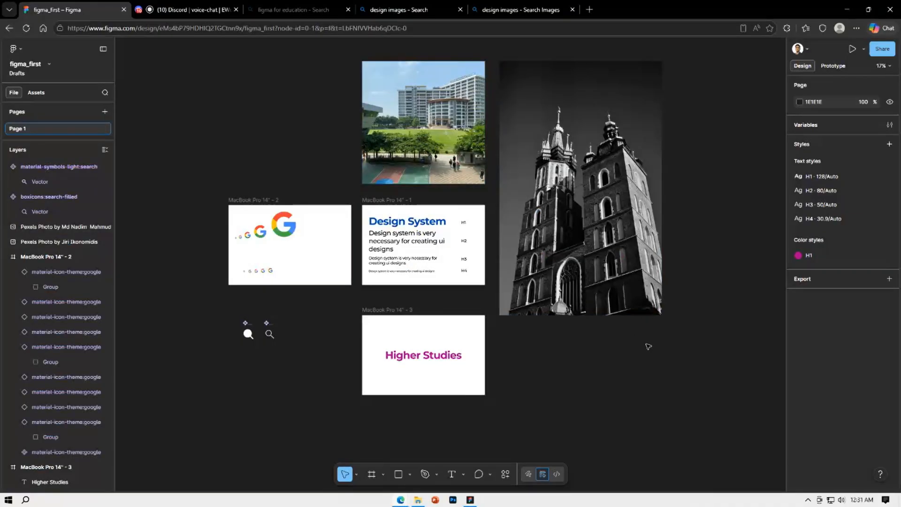
{"action": "right_click", "coordinate": [266, 150]}
{"action": "mouse_move", "coordinate": [317, 229]}
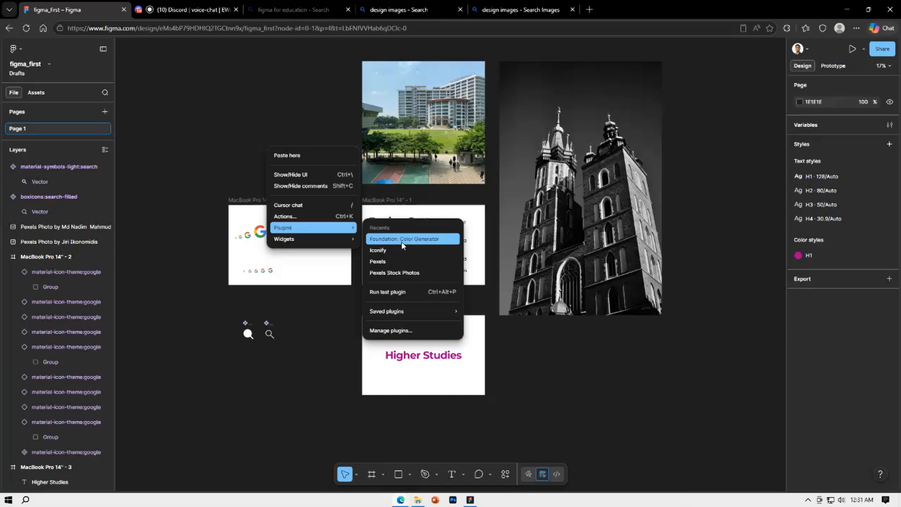
{"action": "left_click", "coordinate": [690, 398]}
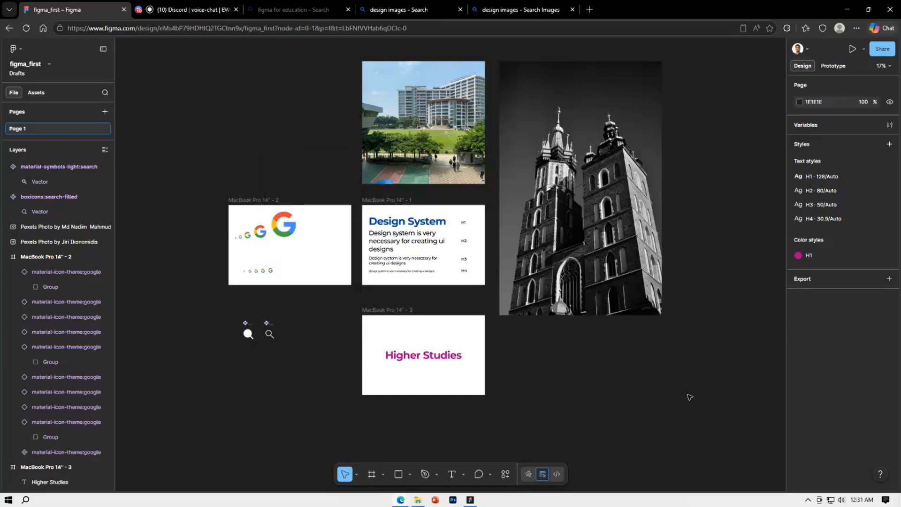
Add a drop shadow effect to the Higher Studies heading and look through the available effect types
{"action": "left_click", "coordinate": [432, 360]}
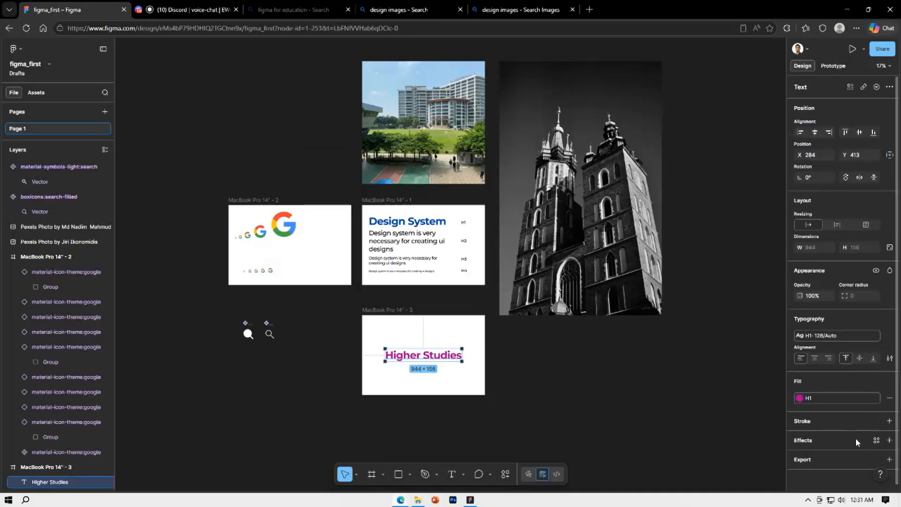
{"action": "left_click", "coordinate": [889, 441]}
{"action": "left_click", "coordinate": [702, 388]}
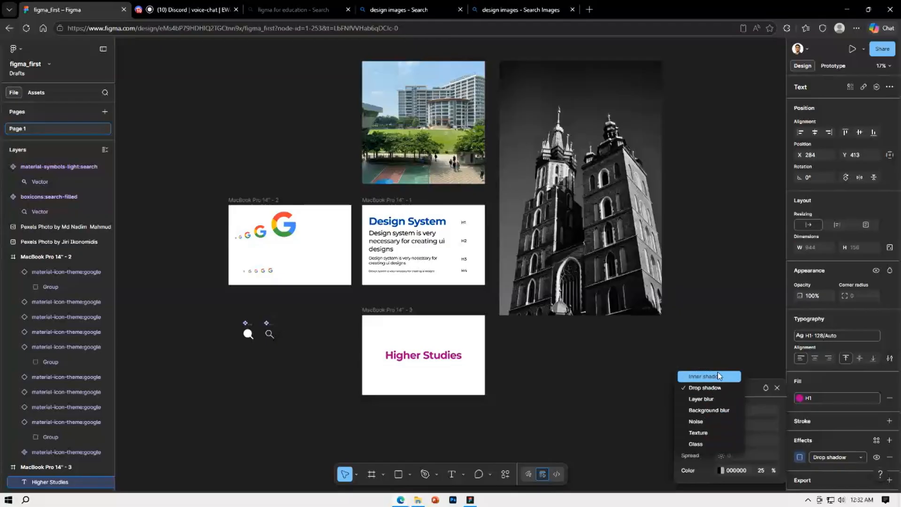
{"action": "left_click", "coordinate": [715, 321]}
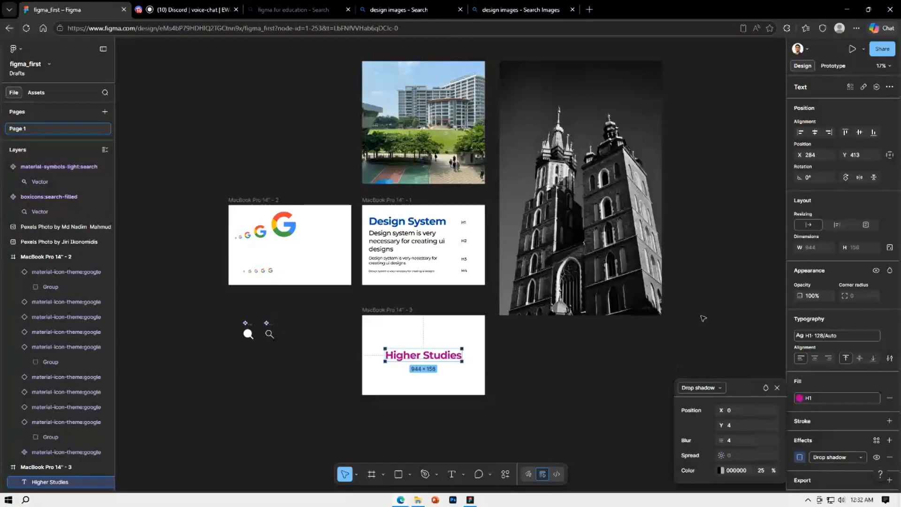
{"action": "left_click", "coordinate": [777, 388]}
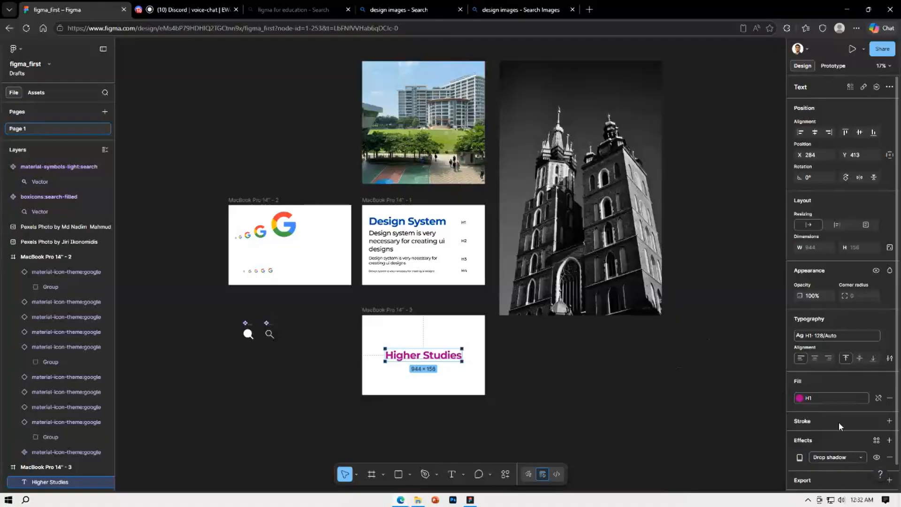
Remove the H1 color style fill from the Higher Studies heading and add a red C52B2B fill instead
{"action": "scroll", "coordinate": [433, 337], "scroll_direction": "down", "scroll_amount": 1}
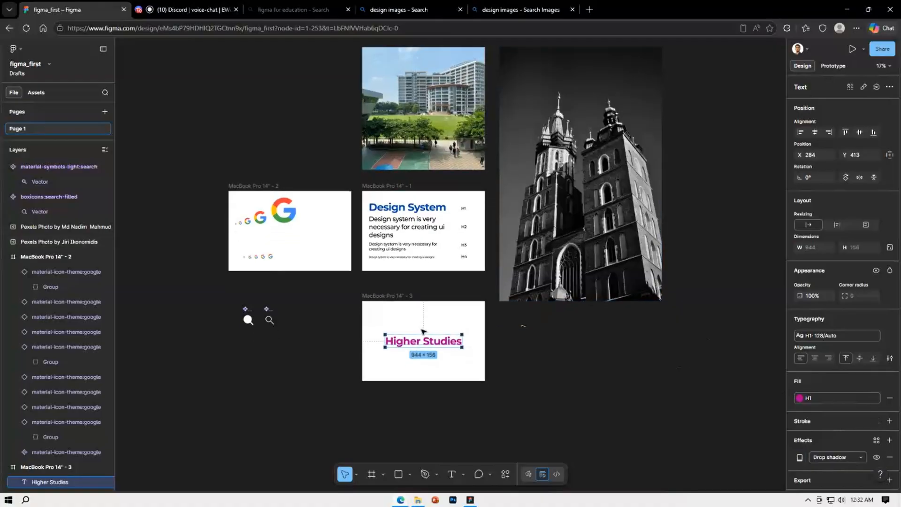
{"action": "left_click", "coordinate": [889, 398]}
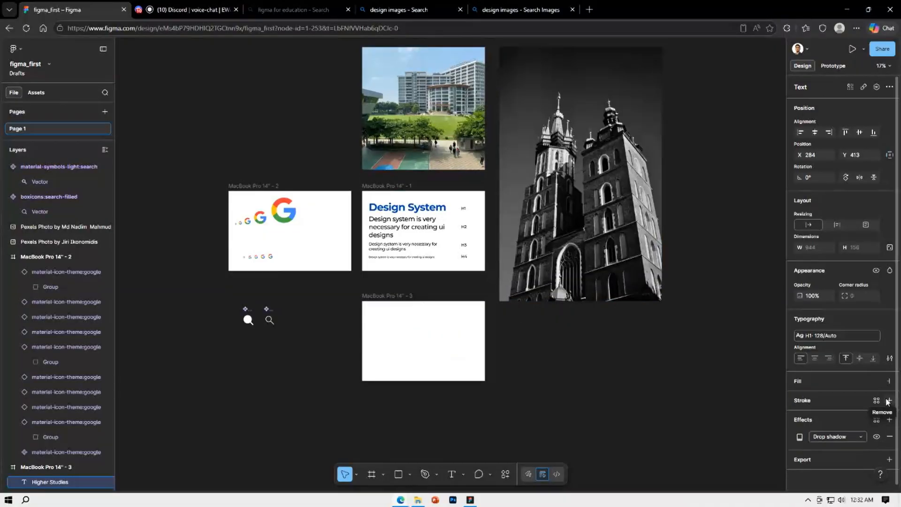
{"action": "left_click", "coordinate": [888, 381]}
{"action": "left_click", "coordinate": [799, 398]}
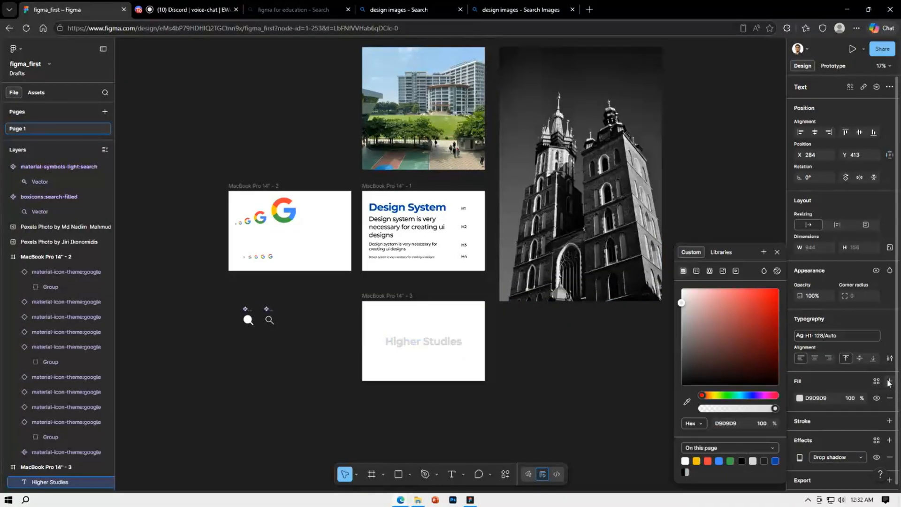
{"action": "left_click", "coordinate": [757, 310]}
{"action": "left_click", "coordinate": [583, 400]}
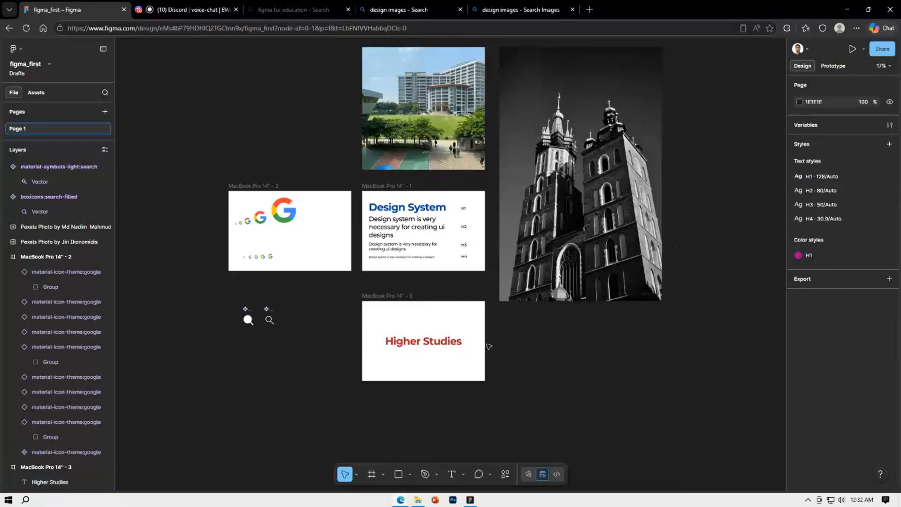
Remove the drop shadow from the Higher Studies heading and undo the removal
{"action": "left_click", "coordinate": [460, 344]}
{"action": "scroll", "coordinate": [847, 419], "scroll_direction": "down", "scroll_amount": 1}
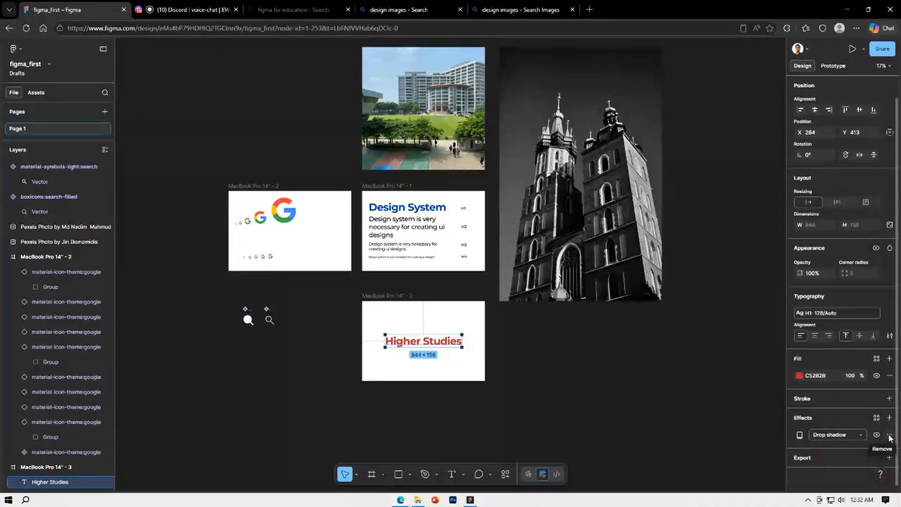
{"action": "left_click", "coordinate": [889, 435]}
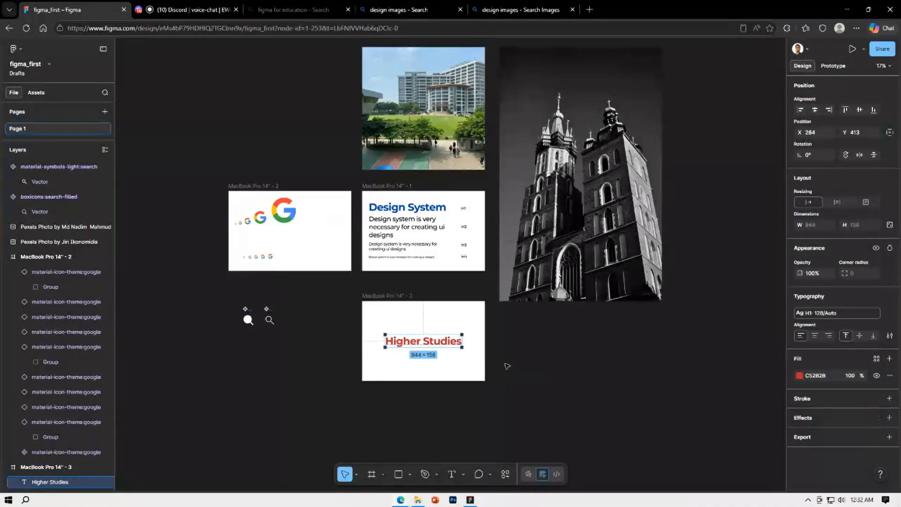
{"action": "key", "text": "ctrl+z"}
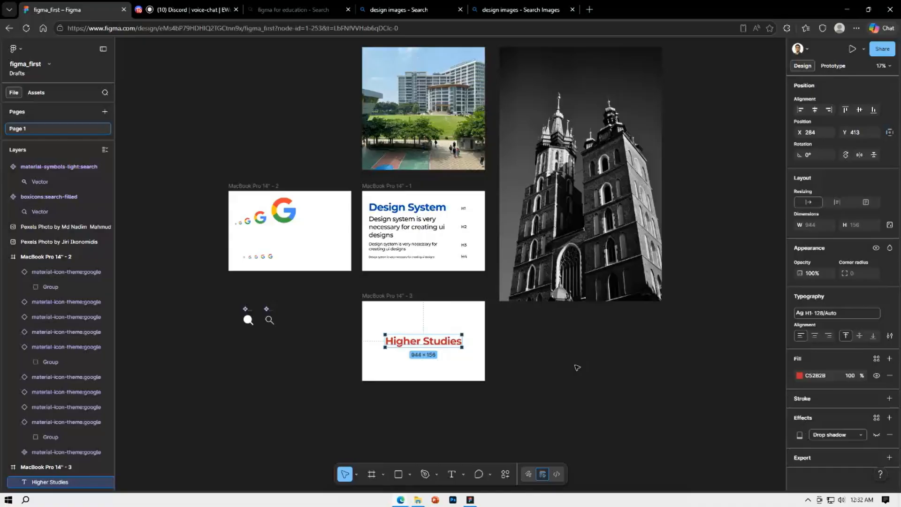
Insert the Pexels popular photo of the woman in a white dress below the Higher Studies frame using the Pexels plugin
{"action": "left_click", "coordinate": [554, 382]}
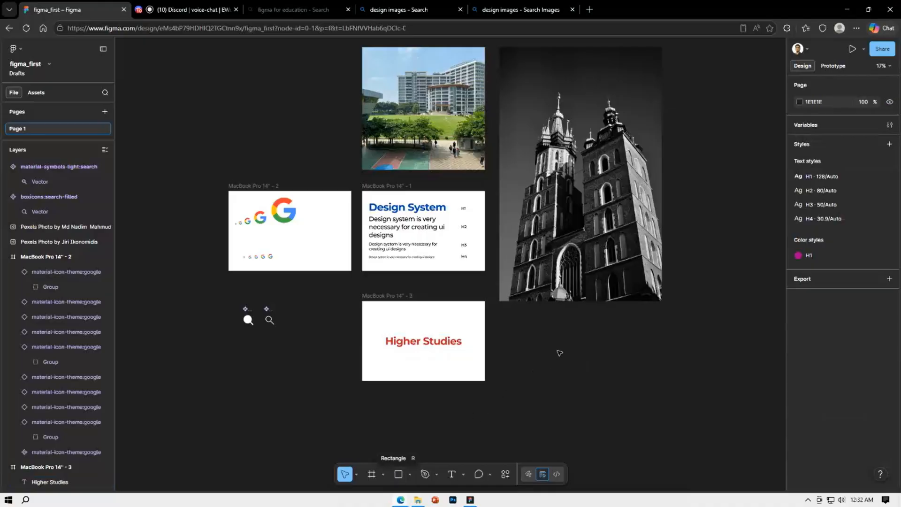
{"action": "scroll", "coordinate": [559, 353], "scroll_direction": "down", "scroll_amount": 5}
{"action": "right_click", "coordinate": [544, 336]}
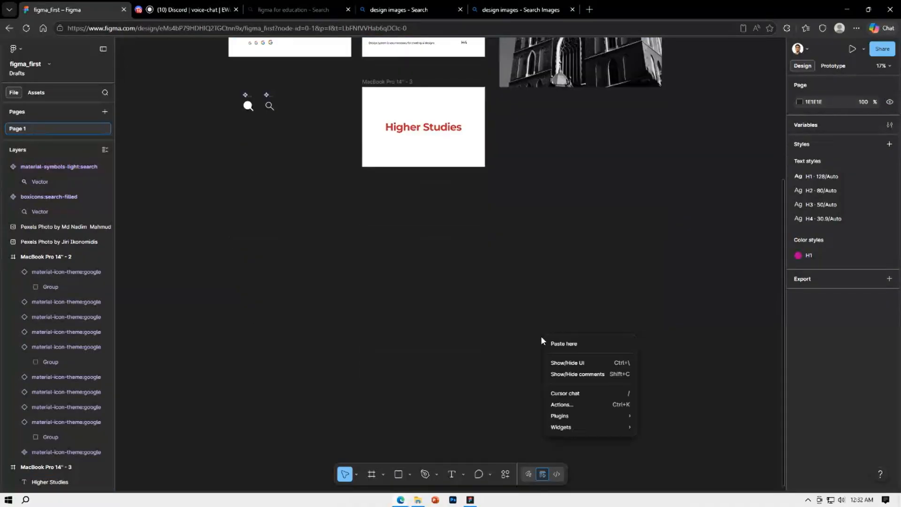
{"action": "mouse_move", "coordinate": [576, 419]}
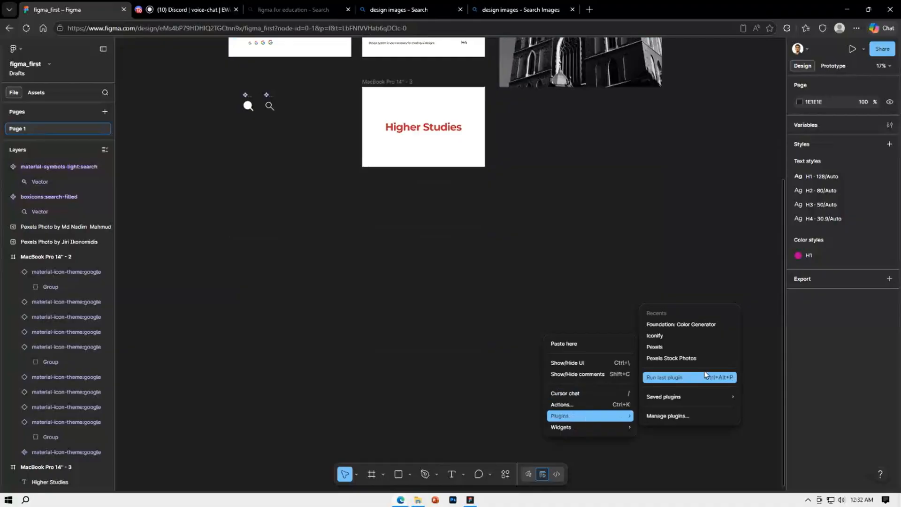
{"action": "left_click", "coordinate": [667, 347]}
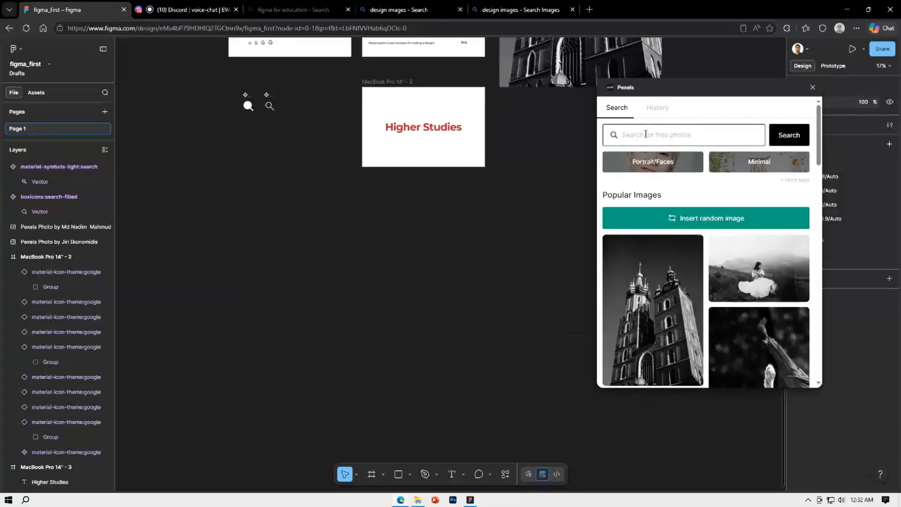
{"action": "left_click", "coordinate": [753, 272]}
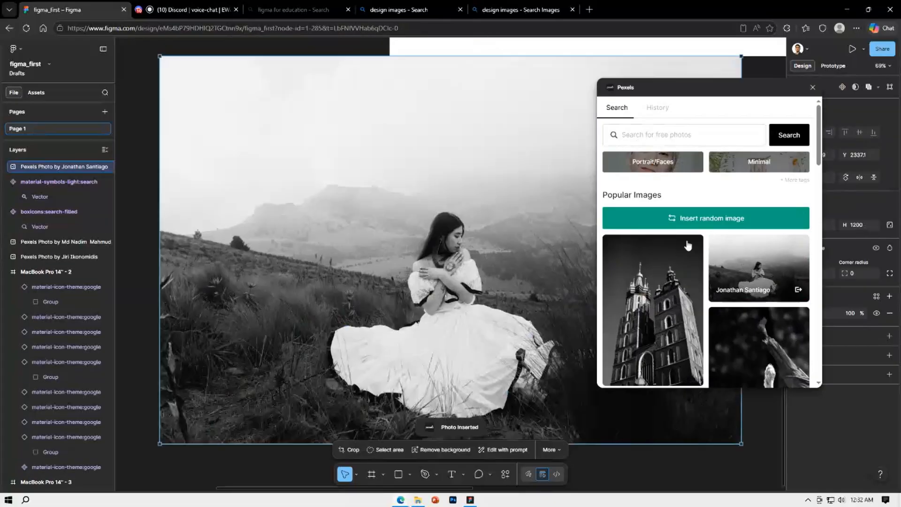
{"action": "left_click", "coordinate": [813, 88]}
Narrow the inserted woman photo to a width of about 936 and move it clear of the Higher Studies frame
{"action": "scroll", "coordinate": [404, 209], "scroll_direction": "down", "scroll_amount": 3}
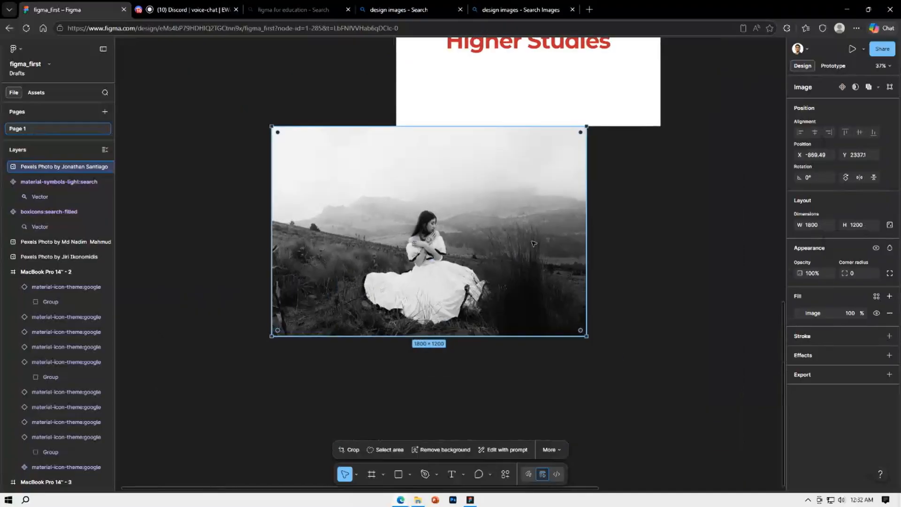
{"action": "left_click_drag", "start_coordinate": [586, 245], "coordinate": [438, 269]}
{"action": "left_click_drag", "start_coordinate": [375, 263], "coordinate": [339, 299]}
{"action": "left_click", "coordinate": [484, 308]}
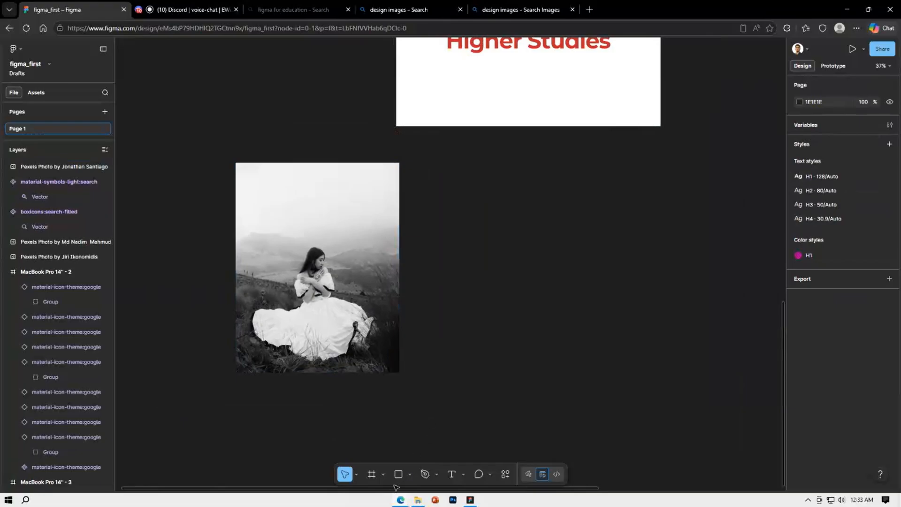
Draw a circle of about 609 × 609 with the Ellipse tool and position it over the woman in the photo
{"action": "left_click", "coordinate": [410, 474]}
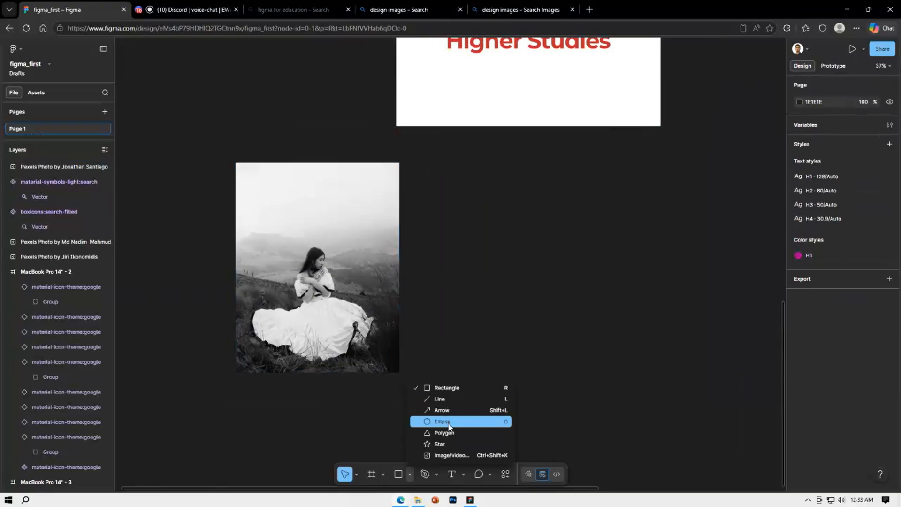
{"action": "left_click", "coordinate": [444, 422]}
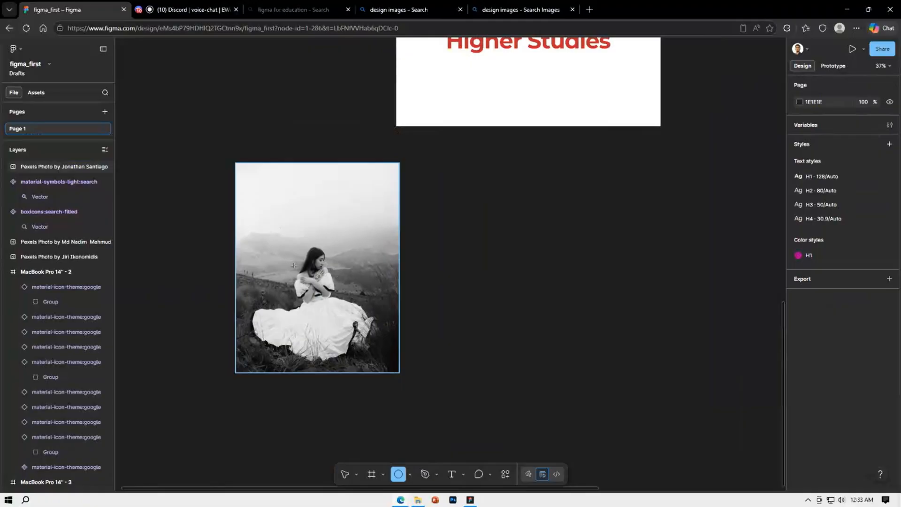
{"action": "left_click_drag", "start_coordinate": [255, 214], "coordinate": [363, 321]}
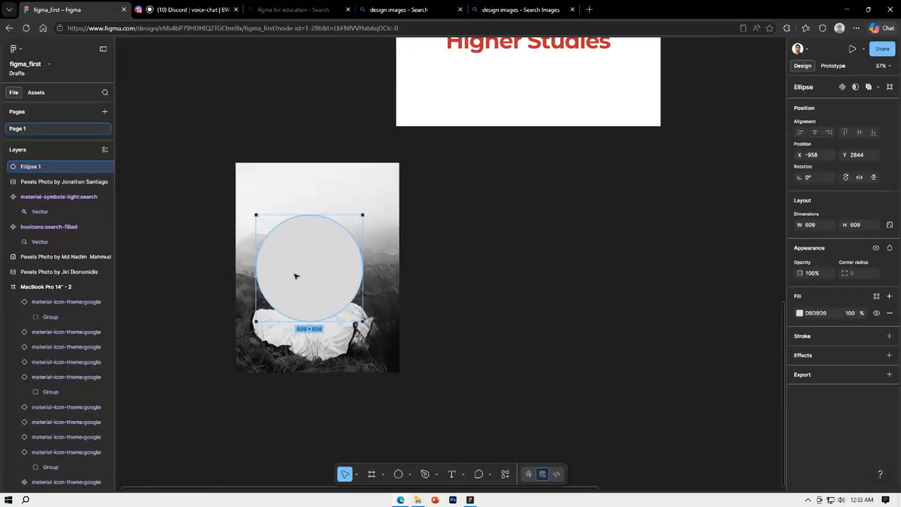
{"action": "left_click_drag", "start_coordinate": [295, 276], "coordinate": [301, 283]}
{"action": "left_click", "coordinate": [456, 249]}
{"action": "left_click", "coordinate": [328, 236]}
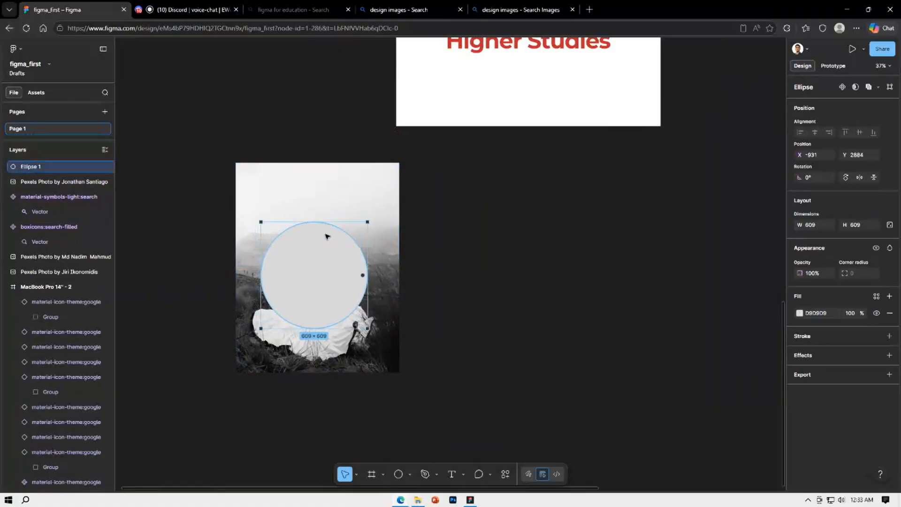
{"action": "mouse_move", "coordinate": [327, 236]}
{"action": "left_mouse_down"}
{"action": "mouse_move", "coordinate": [338, 246]}
{"action": "mouse_move", "coordinate": [329, 237]}
{"action": "left_mouse_up"}
{"action": "left_click", "coordinate": [486, 291]}
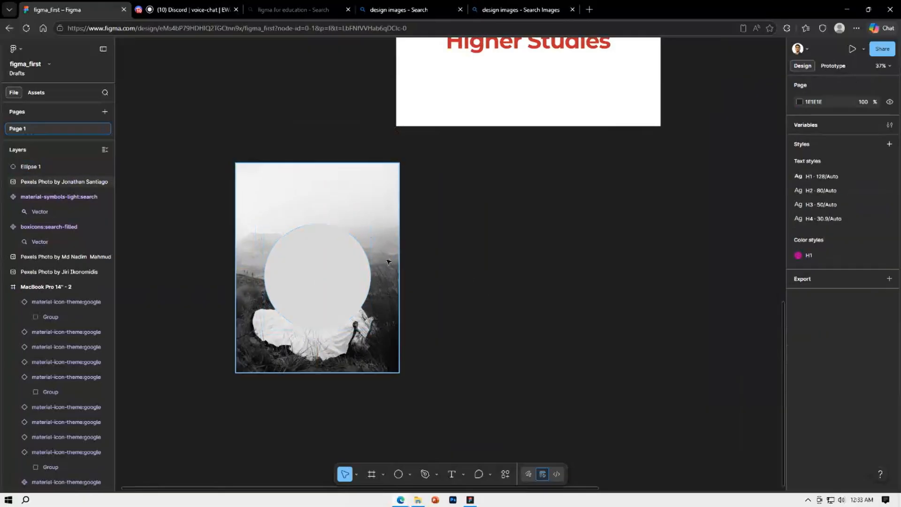
Bring the woman photo in front of the circle and use the circle as a mask for it
{"action": "left_click", "coordinate": [364, 210]}
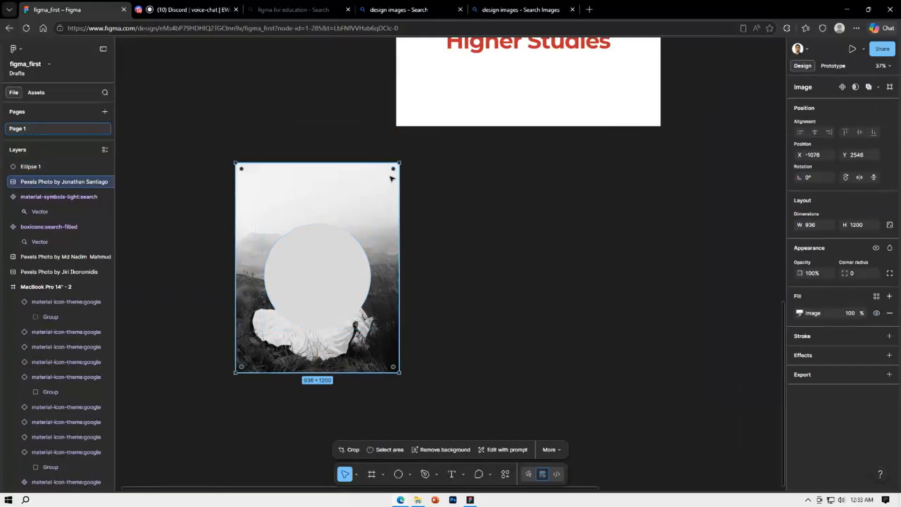
{"action": "key", "text": "ctrl+bracketright"}
{"action": "left_click", "coordinate": [511, 283]}
{"action": "left_click_drag", "start_coordinate": [203, 155], "coordinate": [376, 396]}
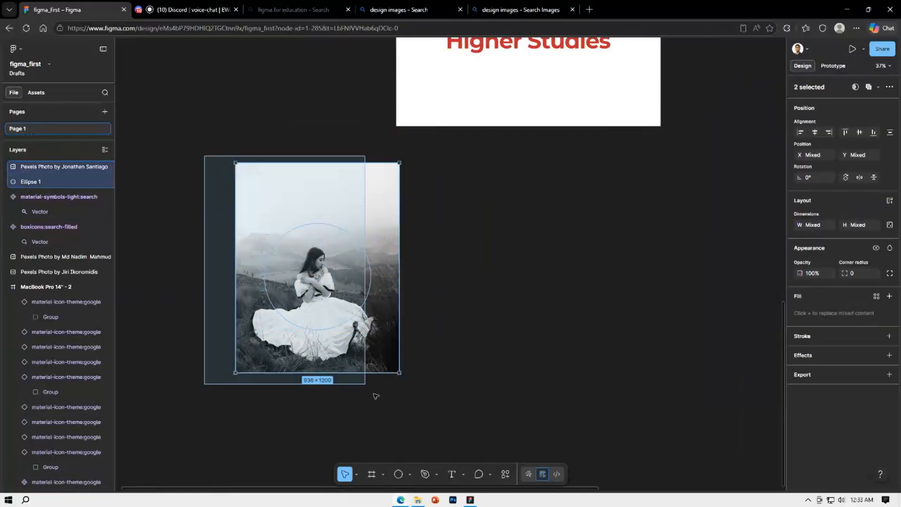
{"action": "right_click", "coordinate": [370, 323]}
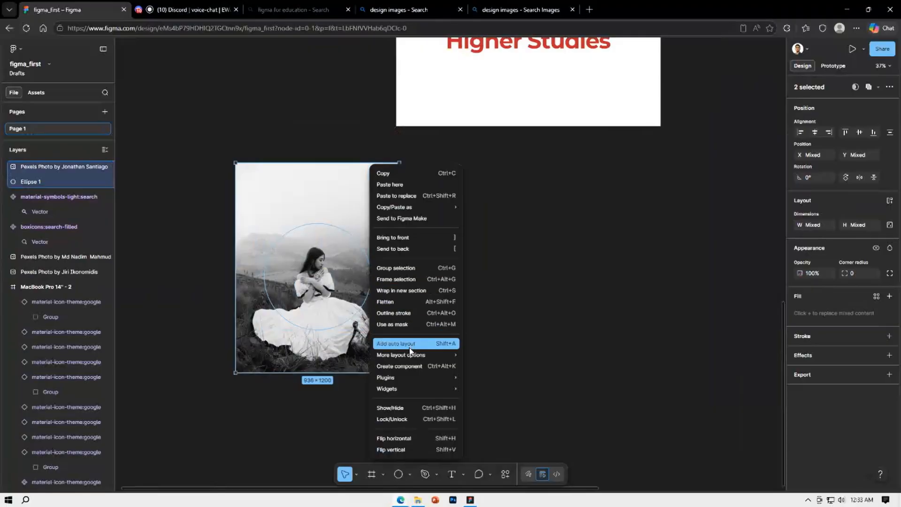
{"action": "left_click", "coordinate": [407, 324]}
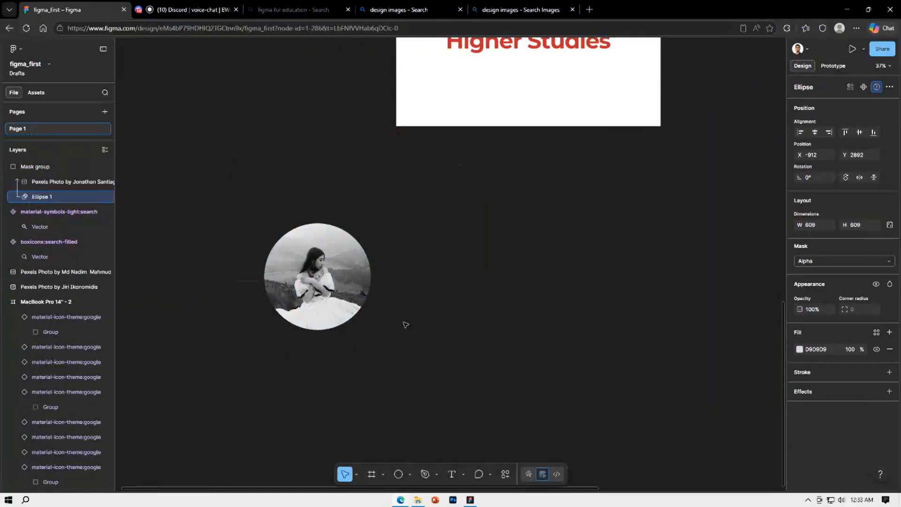
{"action": "left_click", "coordinate": [478, 286]}
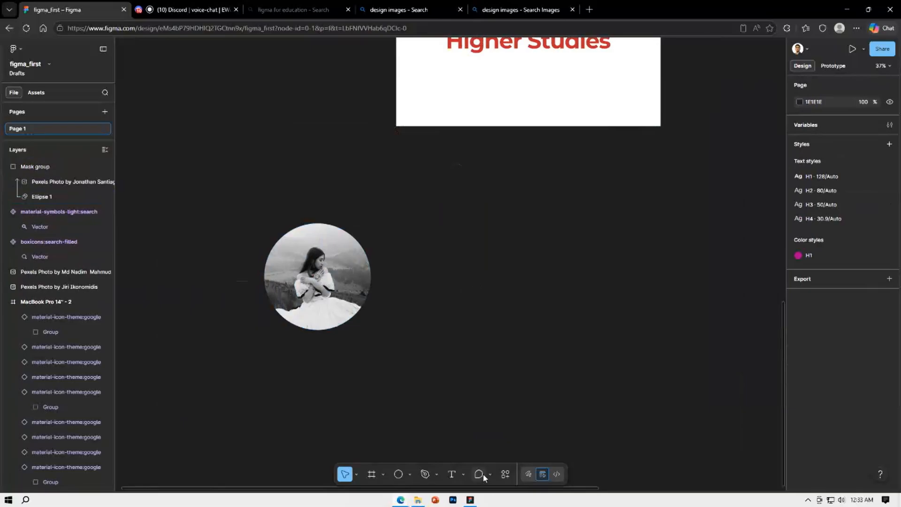
Move the Higher Studies heading out of its frame to the right of the circular photo
{"action": "scroll", "coordinate": [428, 342], "scroll_direction": "up", "scroll_amount": 1}
{"action": "scroll", "coordinate": [428, 342], "scroll_direction": "up", "scroll_amount": 3}
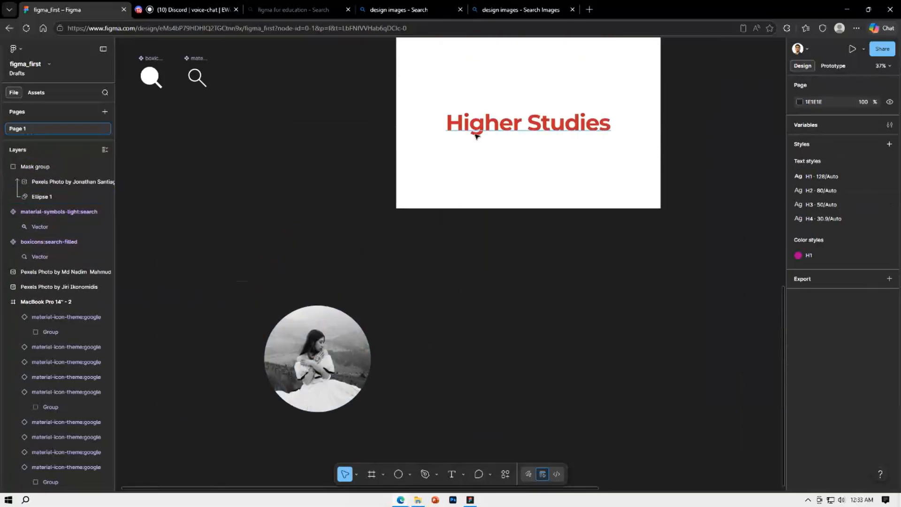
{"action": "left_click_drag", "start_coordinate": [475, 121], "coordinate": [414, 336]}
{"action": "left_click", "coordinate": [570, 312]}
Move the H3 sample text from the MacBook Pro 14" - 1 frame under the Higher Studies heading and make its fill white FFFFFF
{"action": "scroll", "coordinate": [569, 312], "scroll_direction": "down", "scroll_amount": 5}
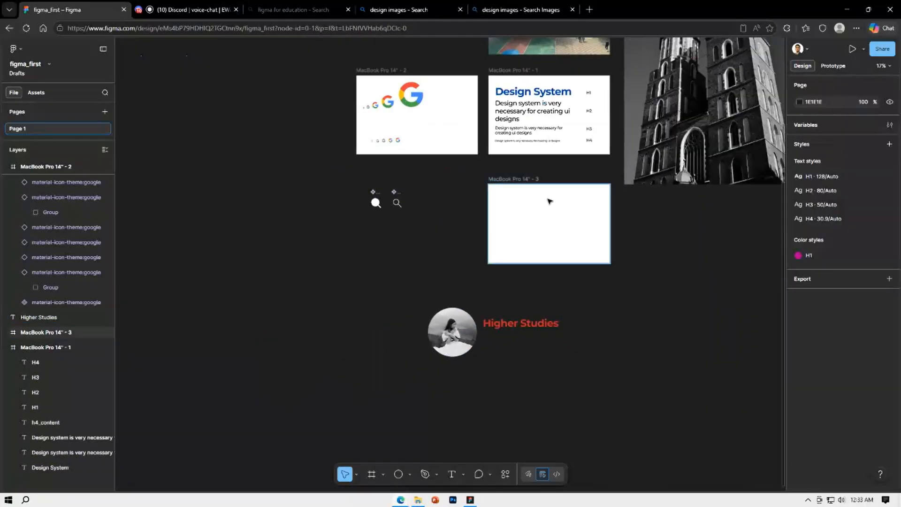
{"action": "left_click", "coordinate": [518, 135]}
{"action": "left_click_drag", "start_coordinate": [519, 135], "coordinate": [505, 343]}
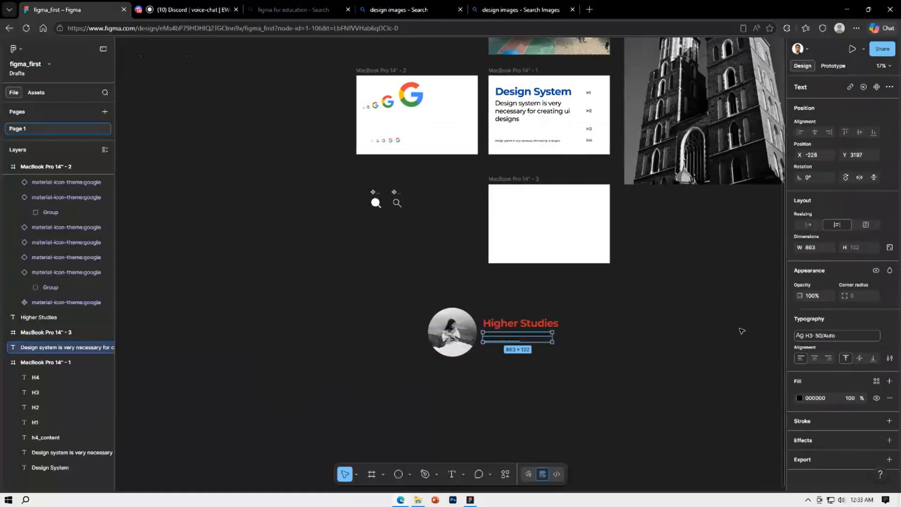
{"action": "left_click", "coordinate": [800, 398]}
{"action": "left_click_drag", "start_coordinate": [711, 341], "coordinate": [681, 288]}
{"action": "left_click", "coordinate": [605, 366]}
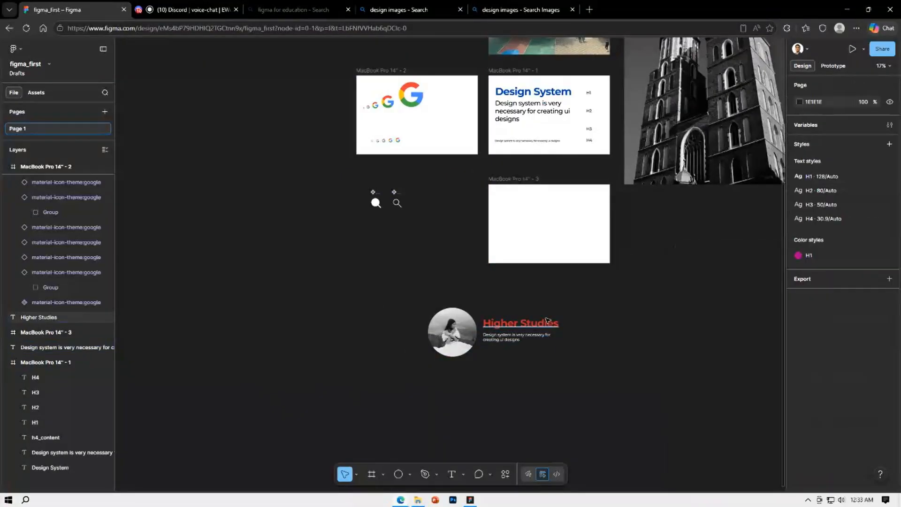
Change the Higher Studies heading's fill to light red FF8888
{"action": "left_click", "coordinate": [520, 323]}
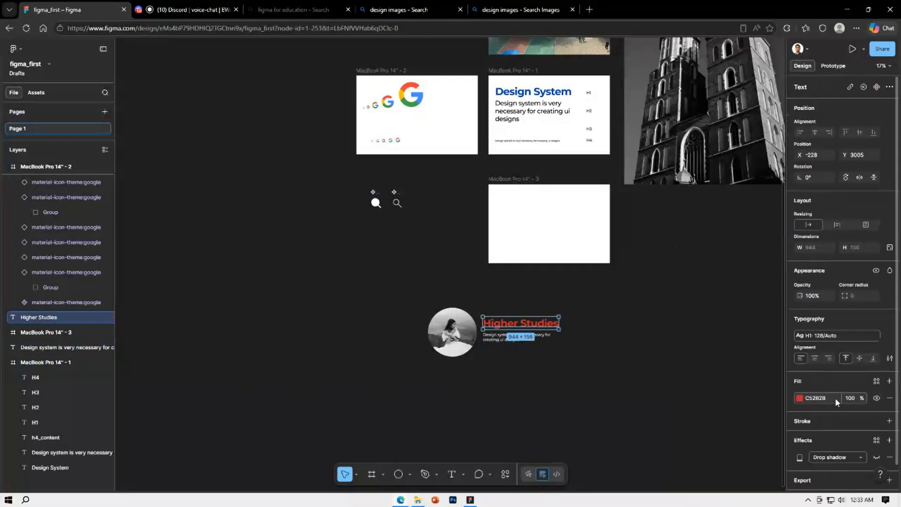
{"action": "left_click", "coordinate": [799, 398]}
{"action": "left_click_drag", "start_coordinate": [761, 314], "coordinate": [727, 286]}
{"action": "left_click", "coordinate": [609, 330]}
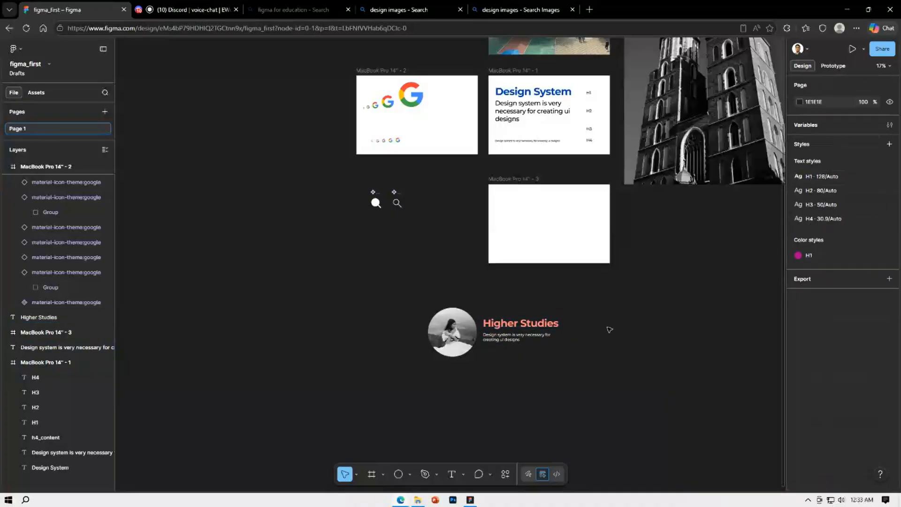
Group the Higher Studies heading with the description text below it, leaving the circular photo out
{"action": "scroll", "coordinate": [495, 388], "scroll_direction": "up", "scroll_amount": 3}
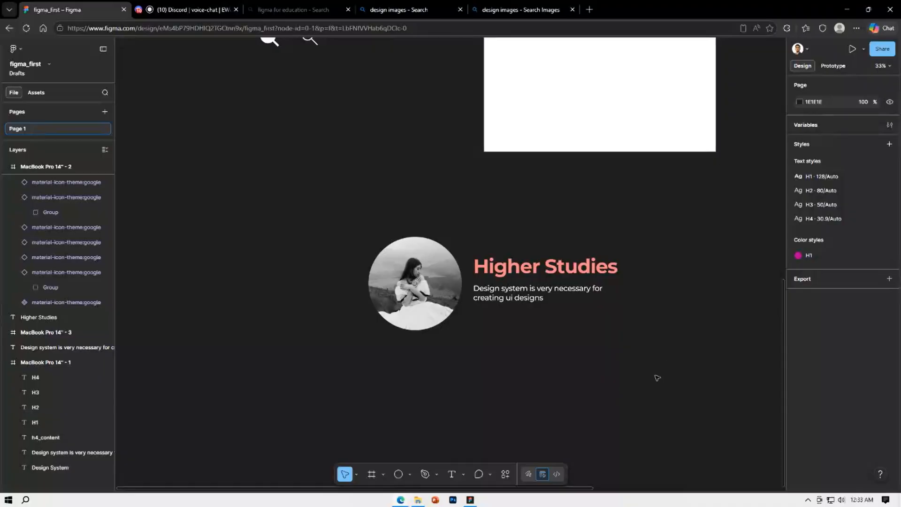
{"action": "left_click_drag", "start_coordinate": [665, 370], "coordinate": [235, 197]}
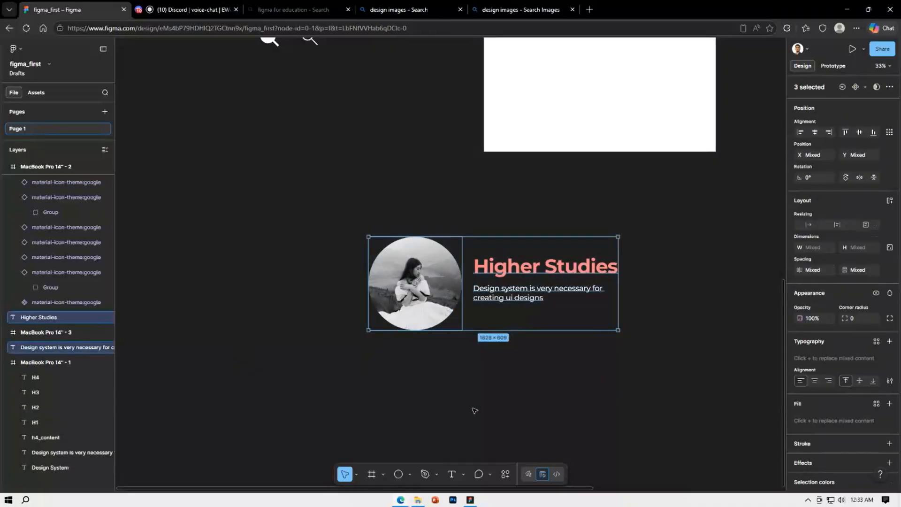
{"action": "left_click", "coordinate": [657, 325]}
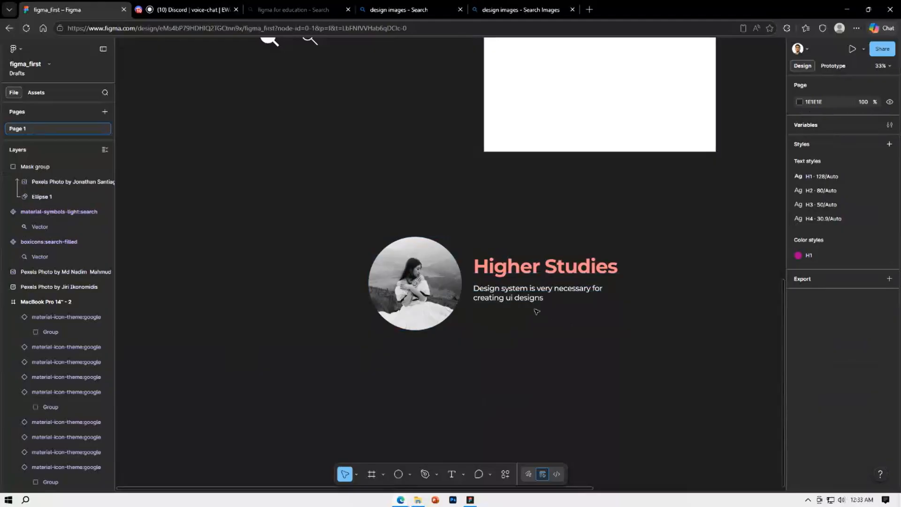
{"action": "left_click", "coordinate": [530, 268]}
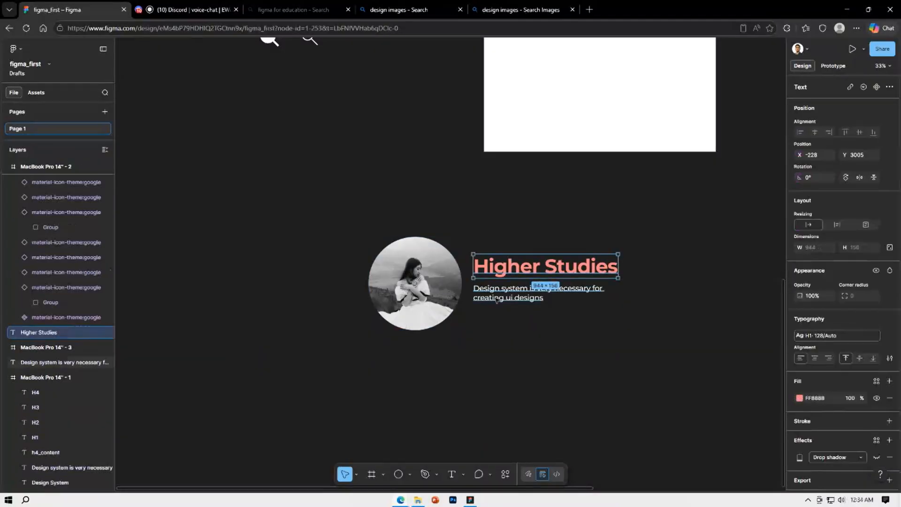
{"action": "left_click", "coordinate": [497, 300], "text": "shift"}
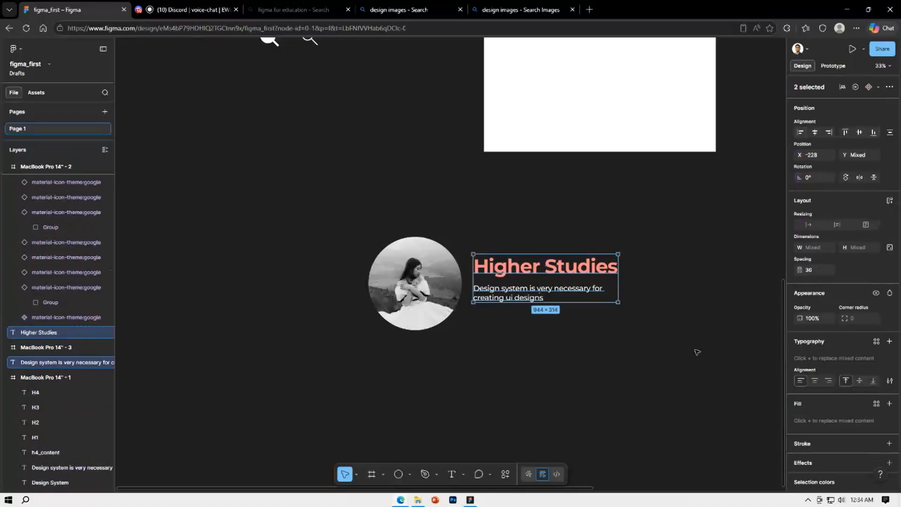
{"action": "key", "text": "ctrl+g"}
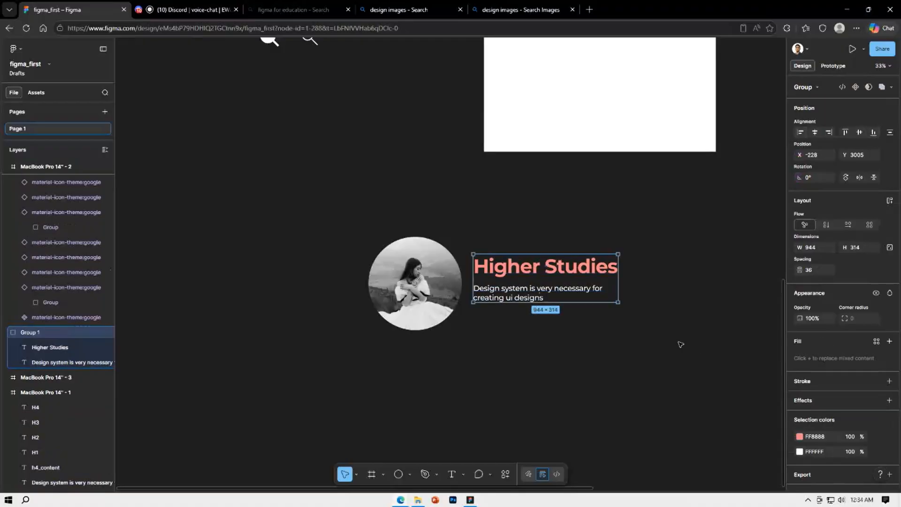
Align the vertical centers of the circular photo and the text group, and set the spacing between them to 98
{"action": "left_click", "coordinate": [434, 279], "text": "shift"}
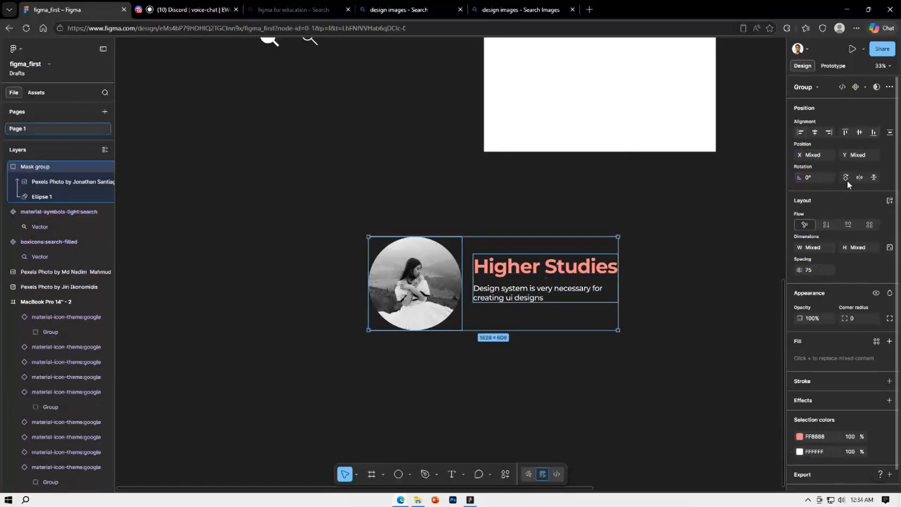
{"action": "left_click", "coordinate": [858, 133]}
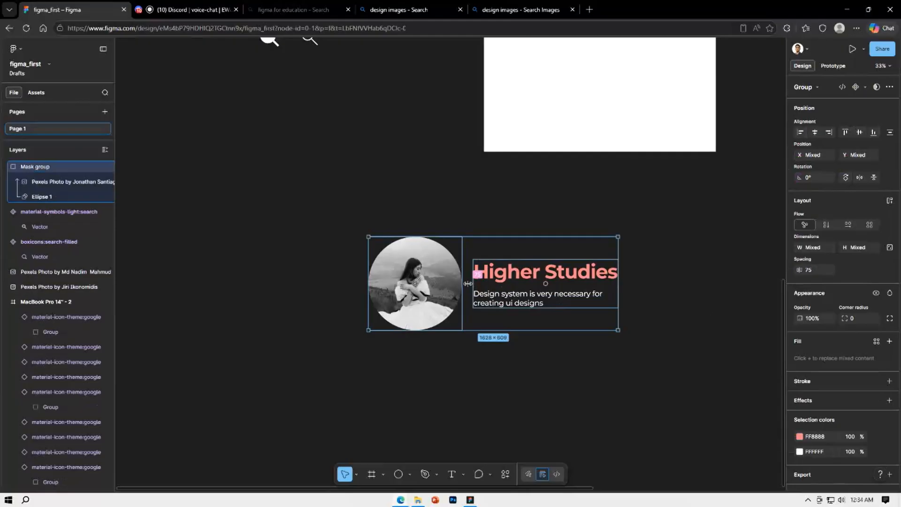
{"action": "mouse_move", "coordinate": [474, 281]}
{"action": "left_mouse_down"}
{"action": "mouse_move", "coordinate": [488, 281]}
{"action": "mouse_move", "coordinate": [469, 280]}
{"action": "left_mouse_up"}
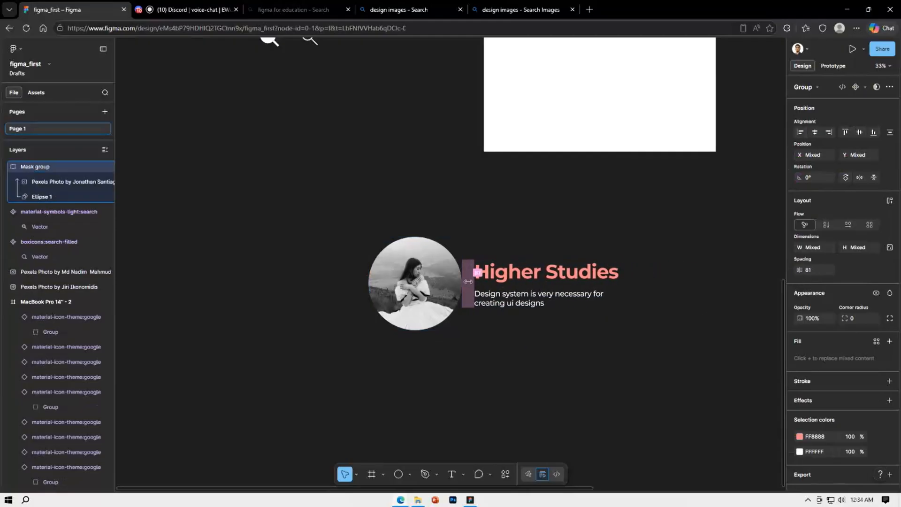
{"action": "left_click_drag", "start_coordinate": [796, 270], "coordinate": [775, 274]}
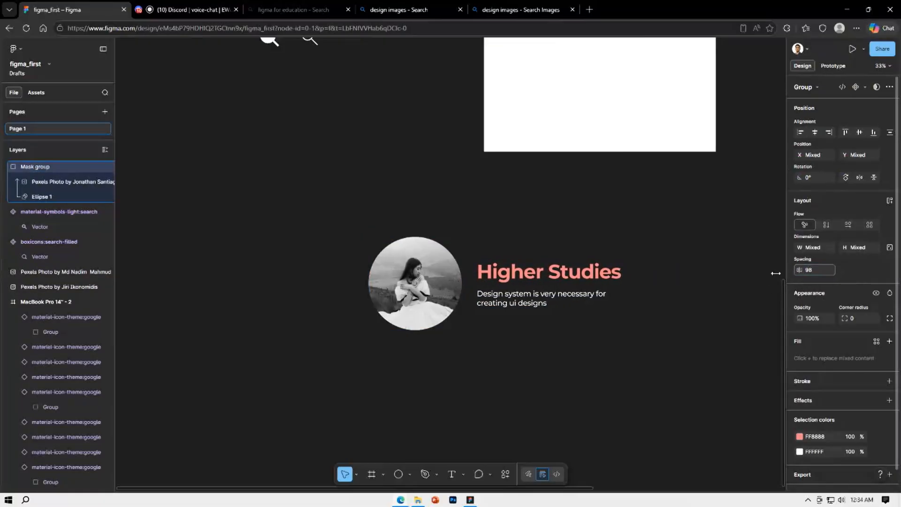
{"action": "left_click", "coordinate": [646, 310]}
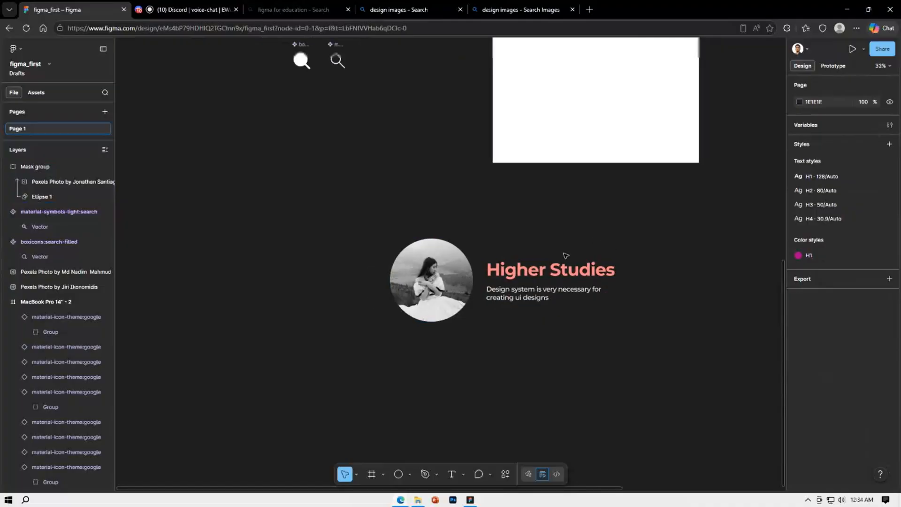
{"action": "scroll", "coordinate": [567, 255], "scroll_direction": "down", "scroll_amount": 5}
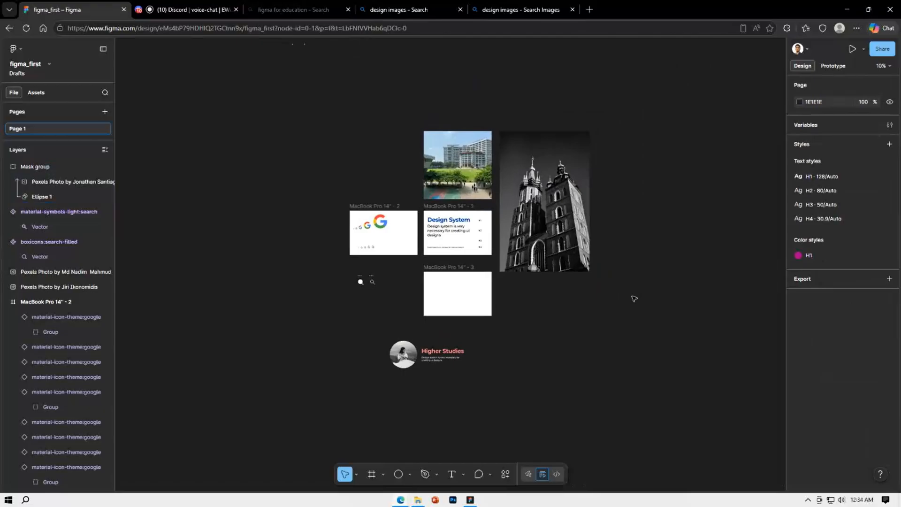
Check the spacing inside the Higher Studies text group and the spacing between that group and the circular photo
{"action": "left_click", "coordinate": [438, 350]}
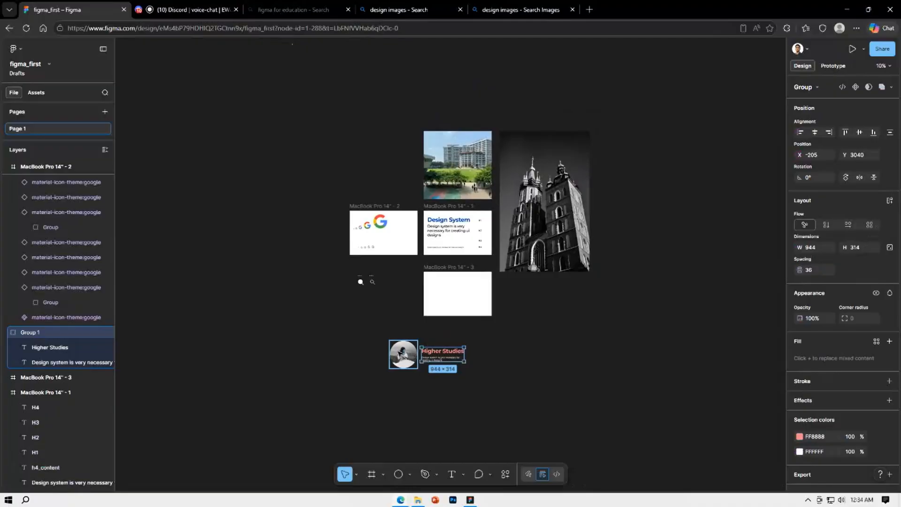
{"action": "left_click", "coordinate": [571, 406]}
{"action": "scroll", "coordinate": [453, 372], "scroll_direction": "up", "scroll_amount": 5}
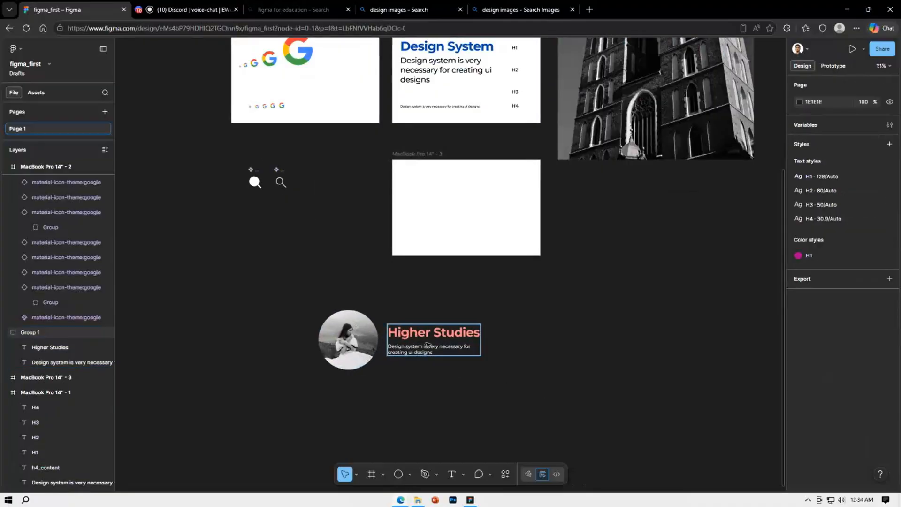
{"action": "left_click", "coordinate": [426, 345]}
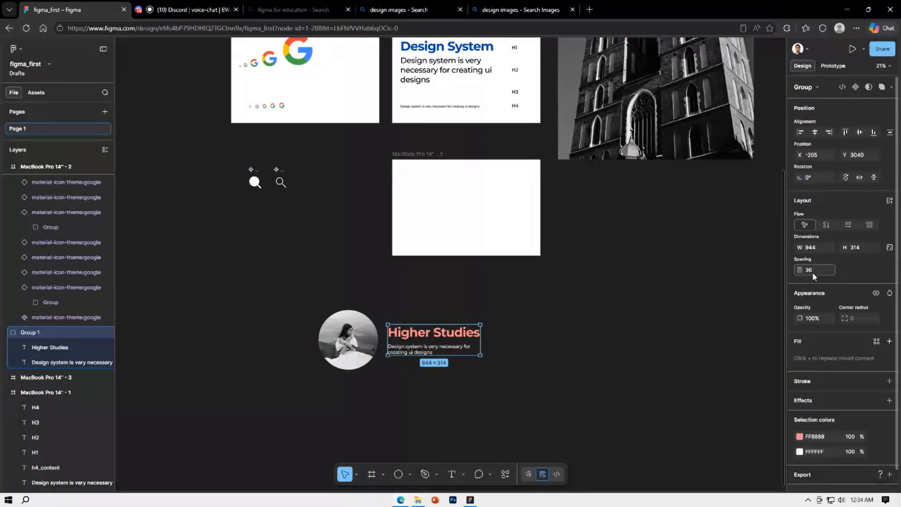
{"action": "left_click_drag", "start_coordinate": [521, 393], "coordinate": [253, 282]}
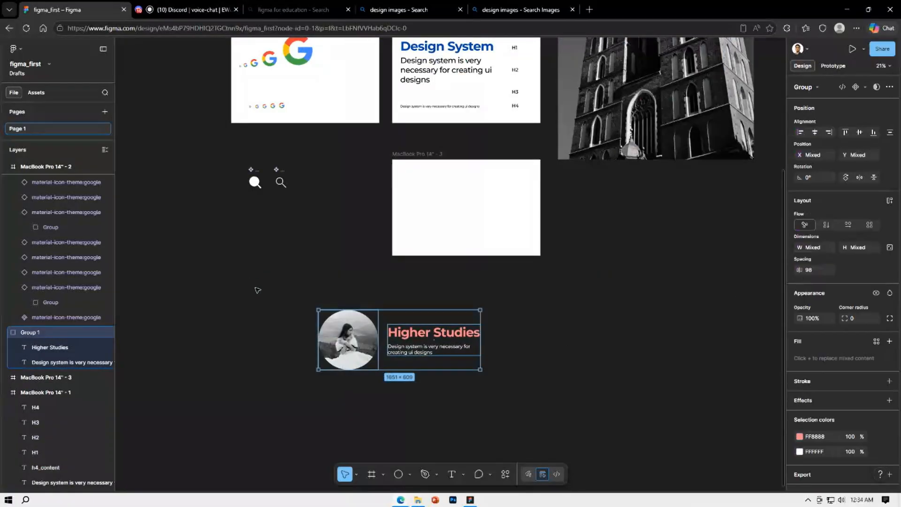
{"action": "left_click", "coordinate": [554, 346]}
Ungroup the Higher Studies text group and set the spacing between the heading and its description to 24
{"action": "left_click", "coordinate": [409, 330]}
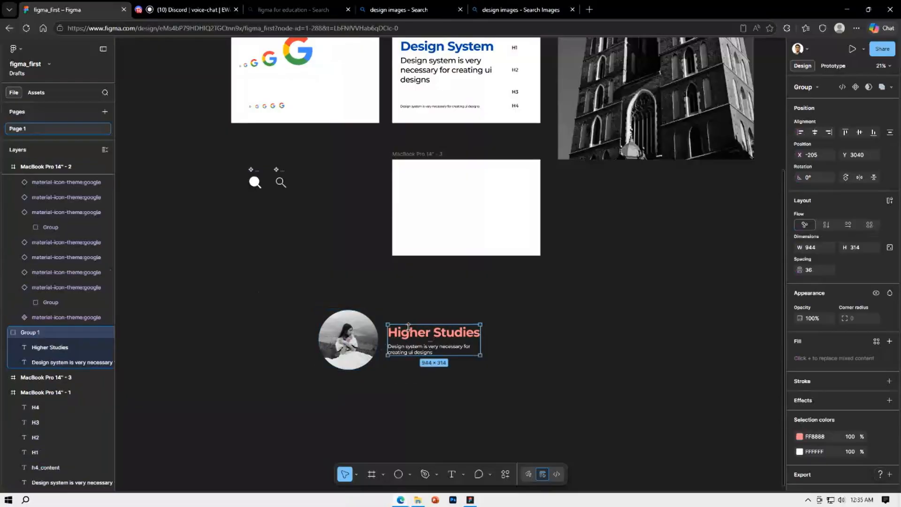
{"action": "key", "text": "ctrl+shift+g"}
{"action": "key", "text": "Escape"}
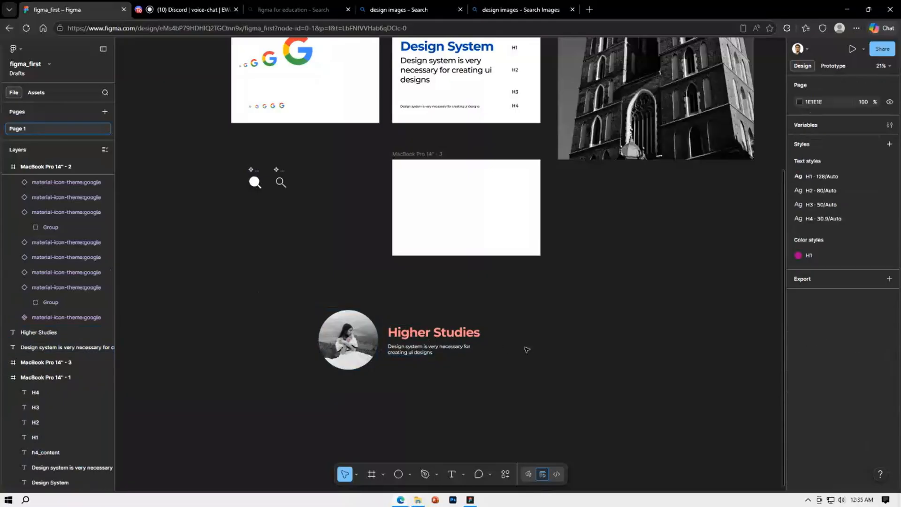
{"action": "left_click", "coordinate": [425, 349]}
{"action": "left_click", "coordinate": [422, 331], "text": "shift"}
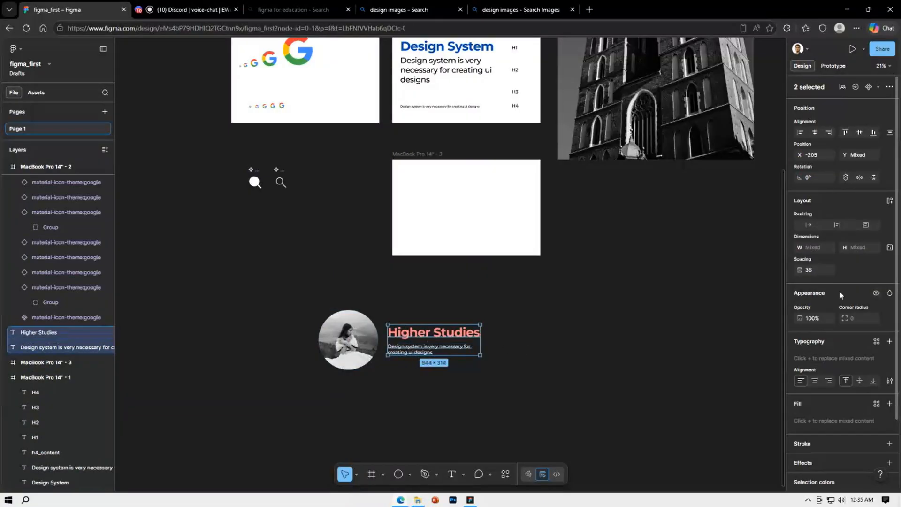
{"action": "left_click", "coordinate": [819, 269]}
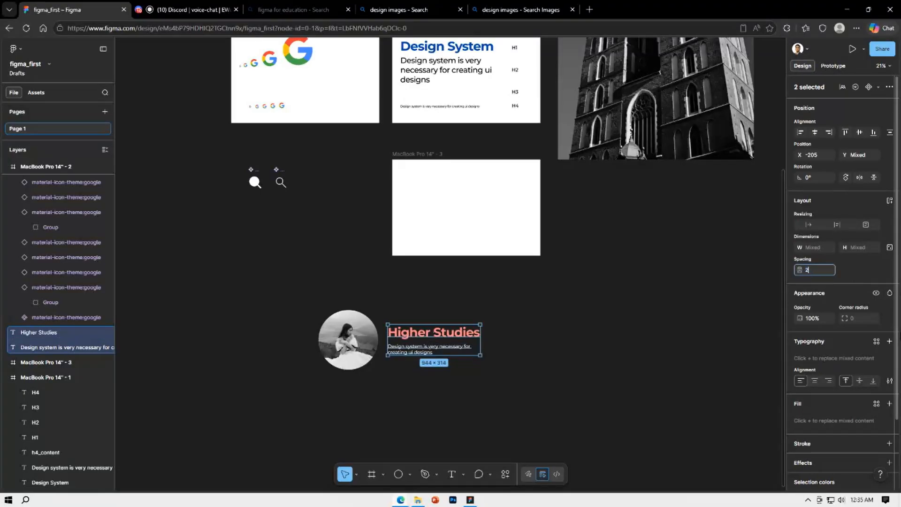
{"action": "key", "text": "Return"}
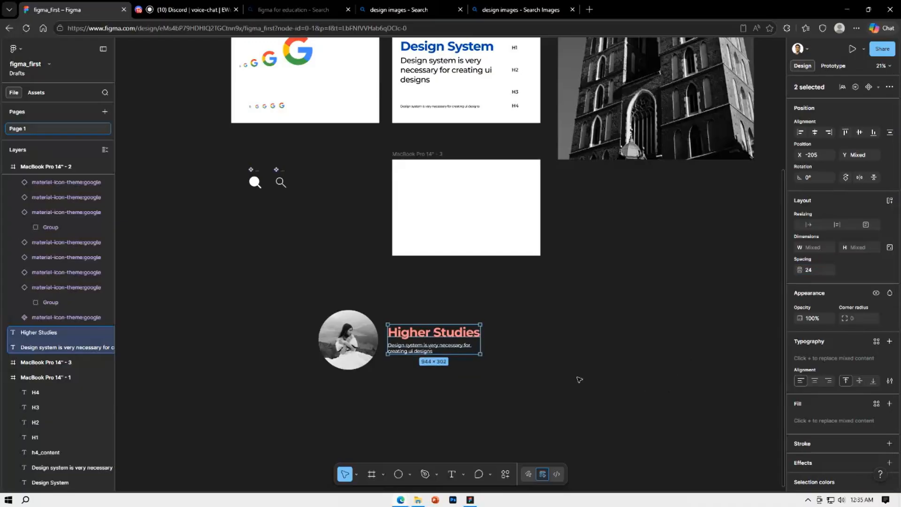
Regroup the Higher Studies heading with its description and set the spacing between the circular photo and the text group to 24
{"action": "left_click", "coordinate": [486, 368]}
{"action": "left_click_drag", "start_coordinate": [498, 374], "coordinate": [413, 327]}
{"action": "left_click", "coordinate": [347, 339], "text": "shift"}
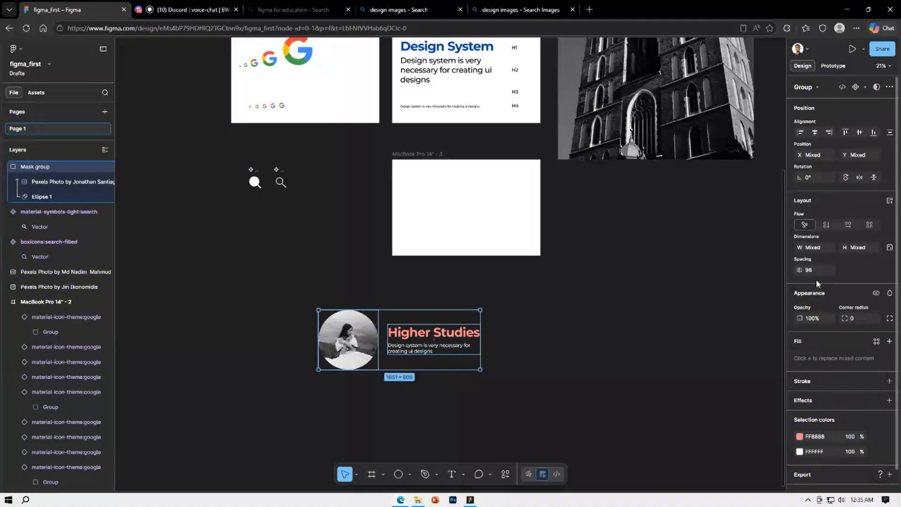
{"action": "type", "text": "24"}
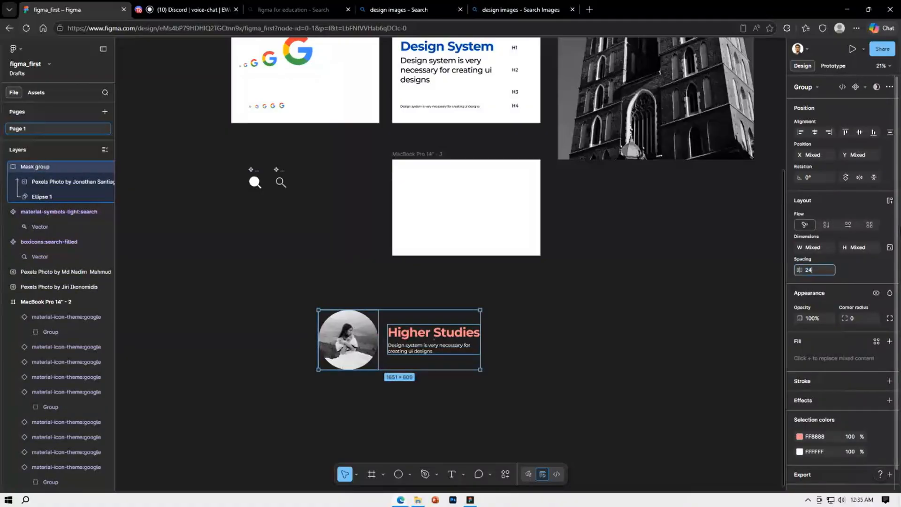
{"action": "key", "text": "Return"}
Try a spacing of 40 between the circular photo and the text group, and settle on 80
{"action": "left_click", "coordinate": [825, 269]}
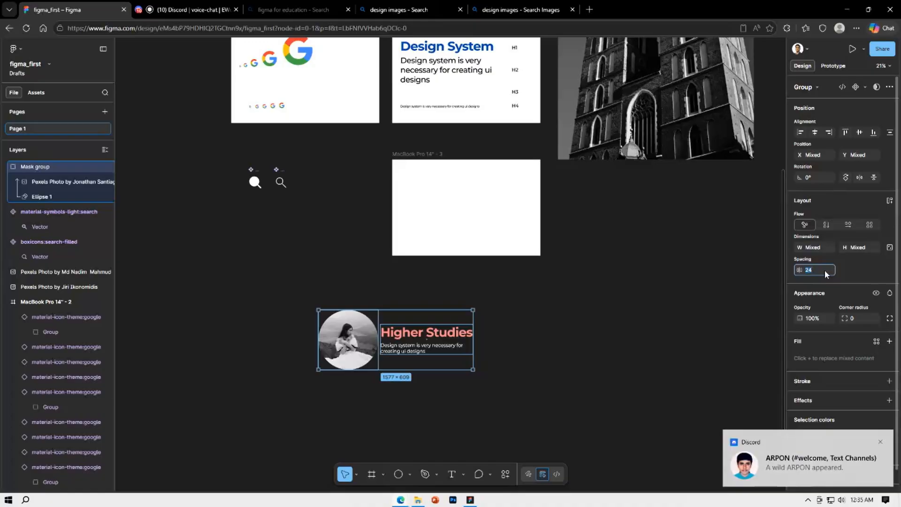
{"action": "key", "text": "Return"}
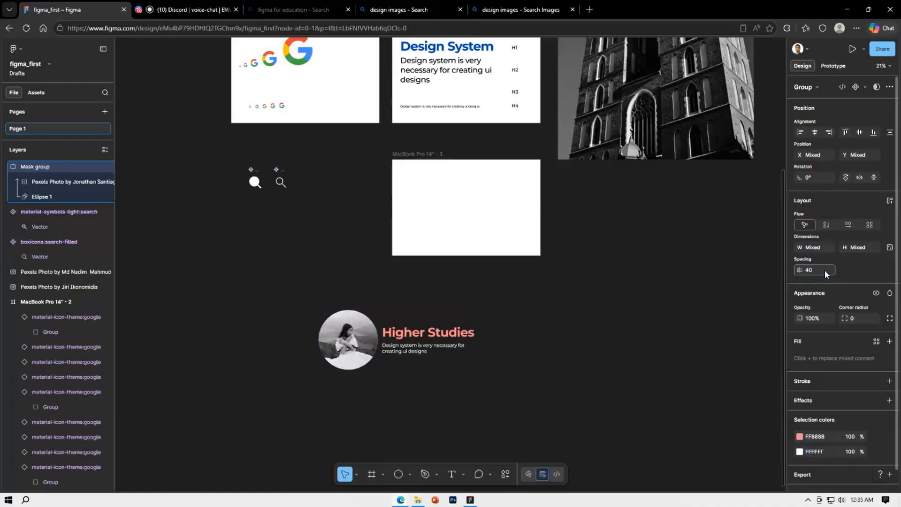
{"action": "left_click", "coordinate": [824, 269]}
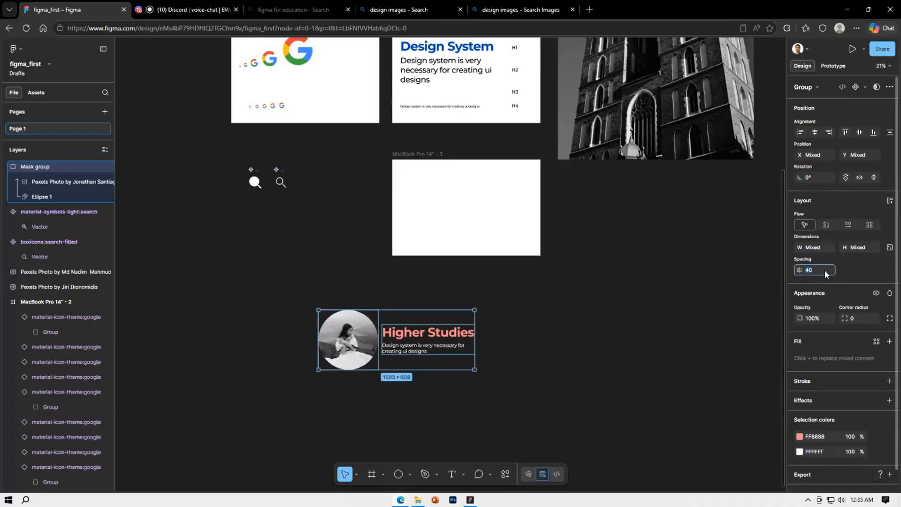
{"action": "type", "text": "80"}
{"action": "key", "text": "Return"}
{"action": "left_click", "coordinate": [566, 334]}
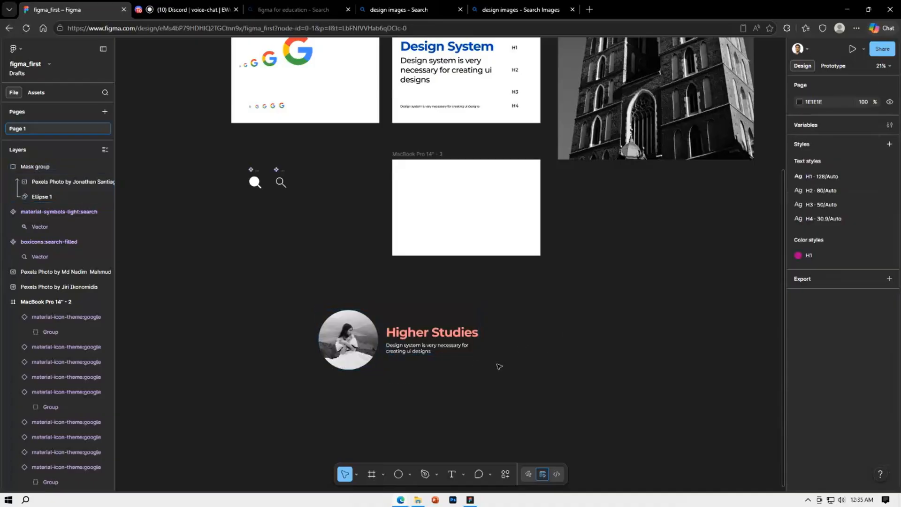
Try increasing the spacing between the Higher Studies heading and its description inside the text group to 33
{"action": "scroll", "coordinate": [498, 367], "scroll_direction": "up", "scroll_amount": 1}
{"action": "scroll", "coordinate": [498, 366], "scroll_direction": "up", "scroll_amount": 3}
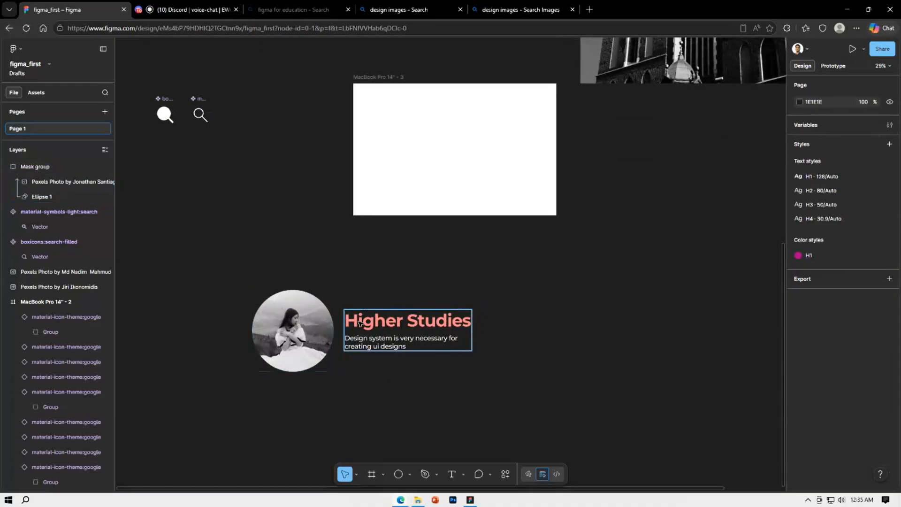
{"action": "left_click_drag", "start_coordinate": [256, 282], "coordinate": [475, 408]}
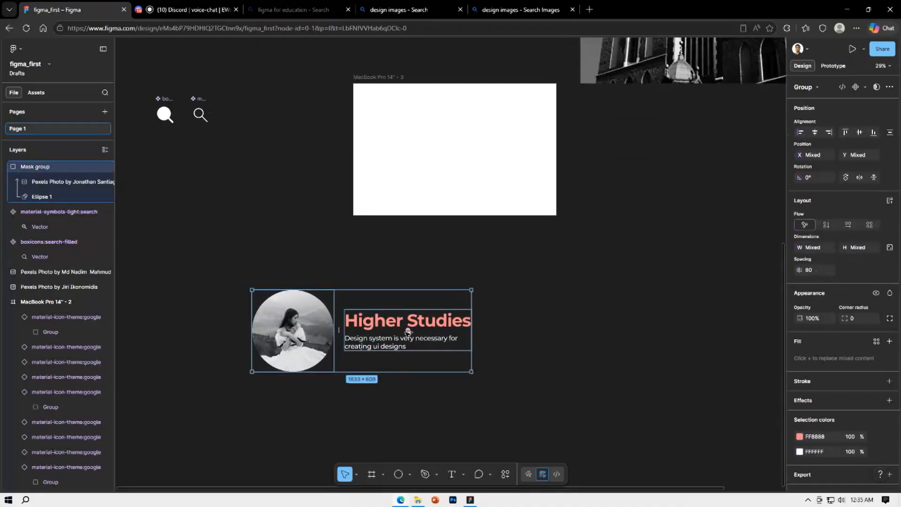
{"action": "left_click", "coordinate": [615, 324]}
{"action": "left_click", "coordinate": [444, 324]}
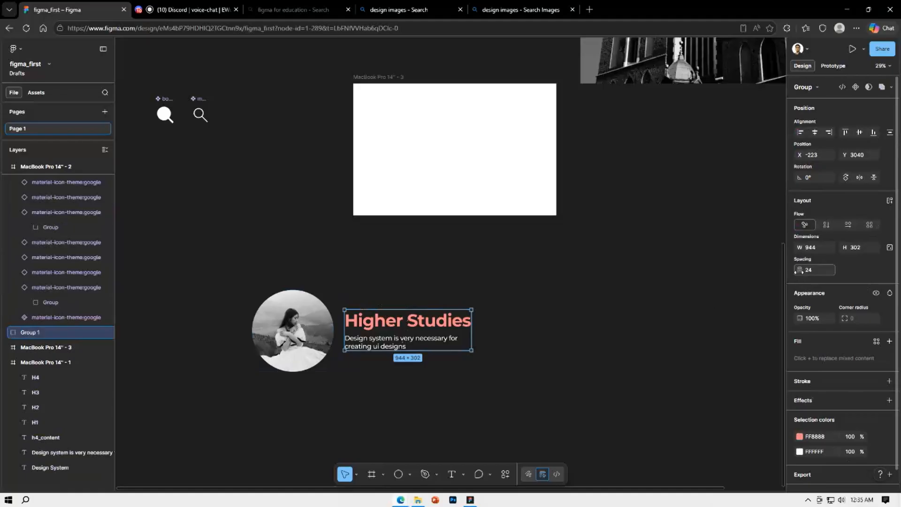
{"action": "left_click_drag", "start_coordinate": [798, 271], "coordinate": [451, 269]}
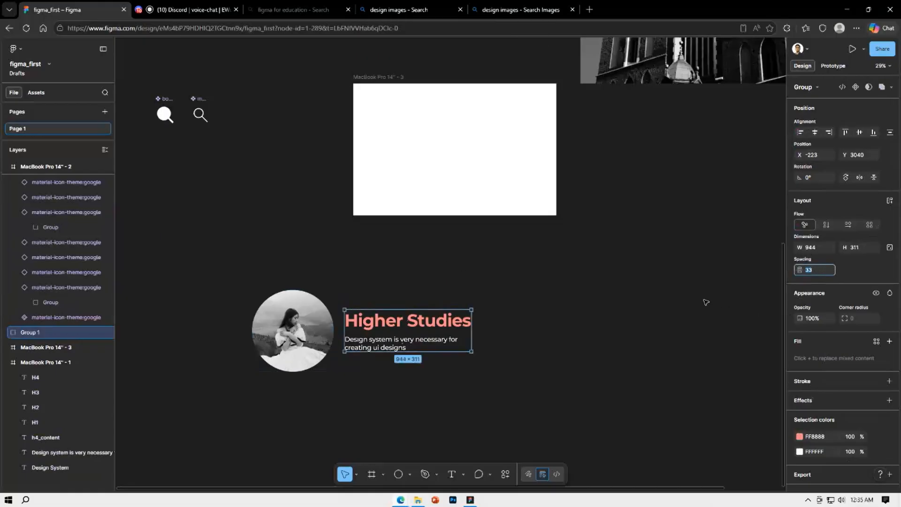
{"action": "left_click", "coordinate": [604, 292]}
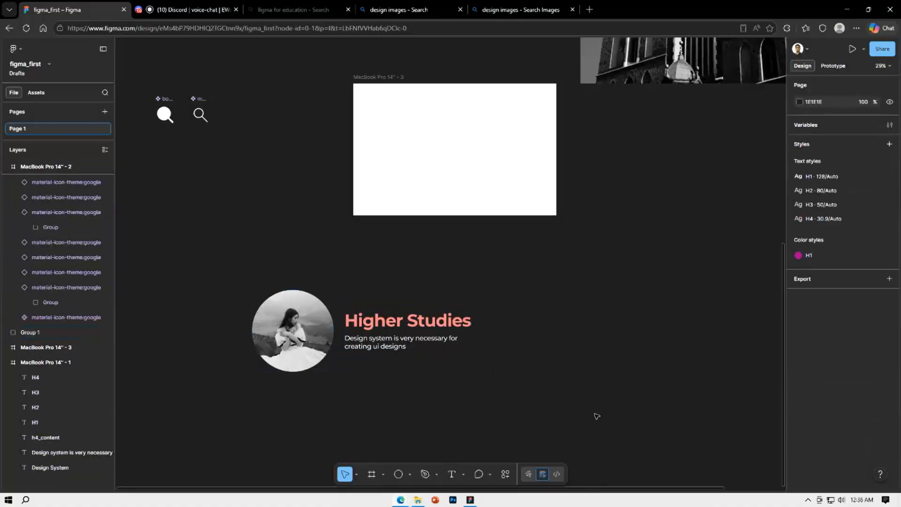
{"action": "left_click_drag", "start_coordinate": [577, 401], "coordinate": [238, 290]}
{"action": "left_click", "coordinate": [239, 290]}
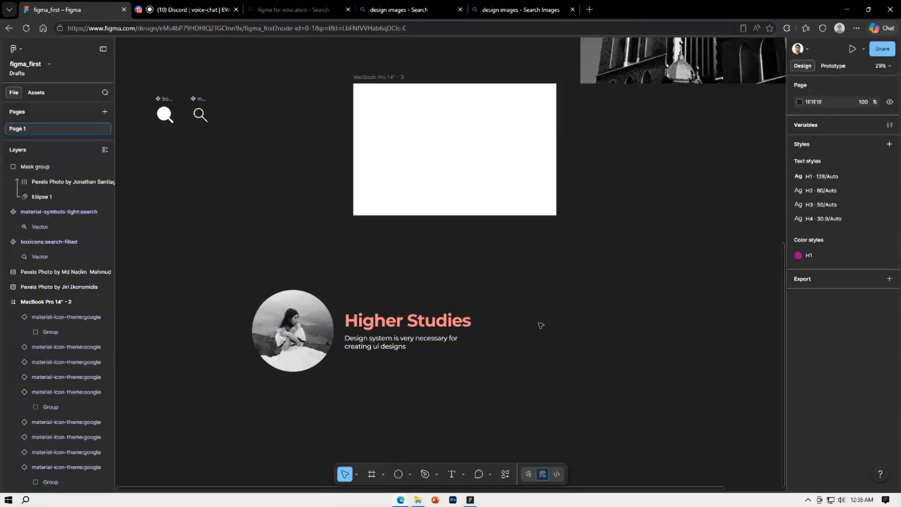
{"action": "scroll", "coordinate": [540, 322], "scroll_direction": "down", "scroll_amount": 5, "text": "ctrl"}
{"action": "scroll", "coordinate": [573, 294], "scroll_direction": "up", "scroll_amount": 1}
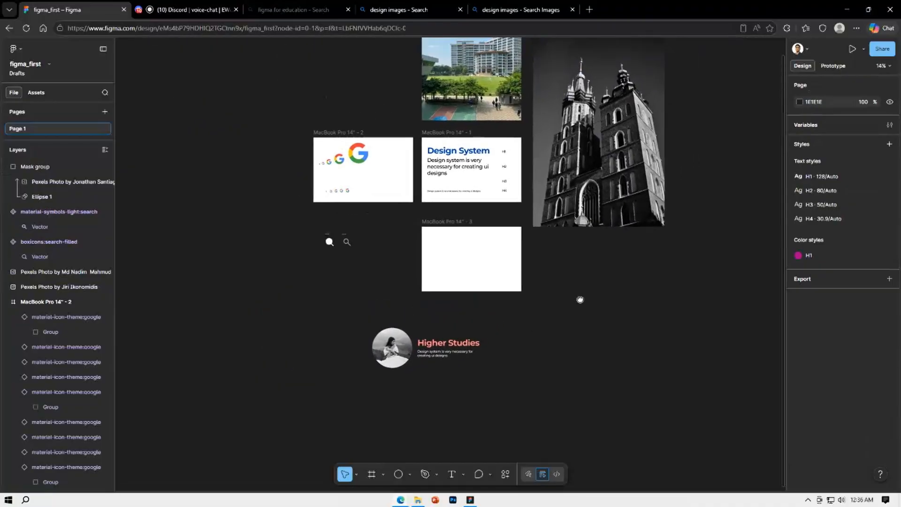
{"action": "left_click_drag", "start_coordinate": [580, 299], "coordinate": [563, 314]}
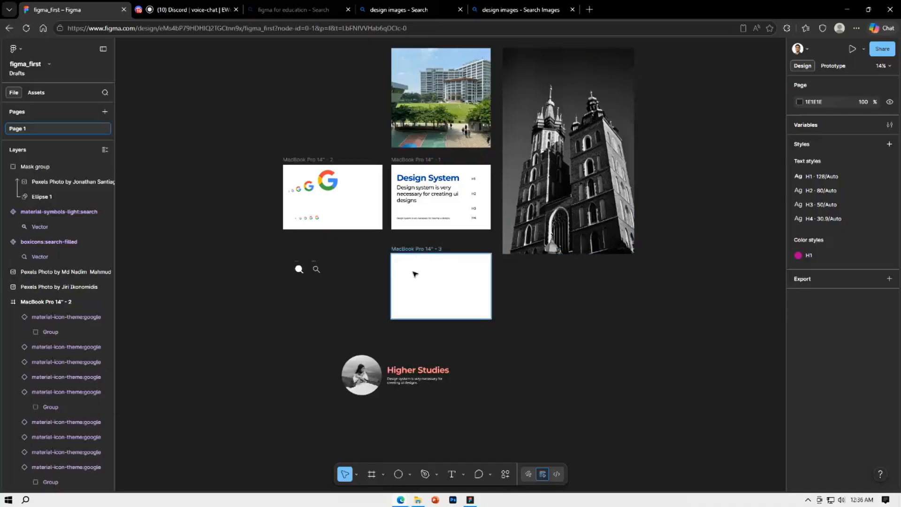
Try to move the circular photo and the text group together into the MacBook Pro 14" - 3 frame, and undo the move
{"action": "left_click_drag", "start_coordinate": [498, 406], "coordinate": [311, 347]}
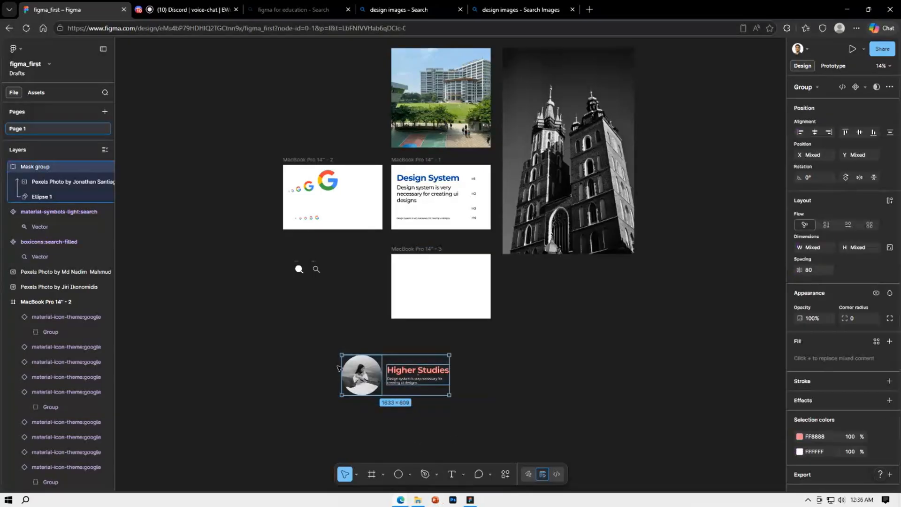
{"action": "left_click_drag", "start_coordinate": [369, 380], "coordinate": [415, 288]}
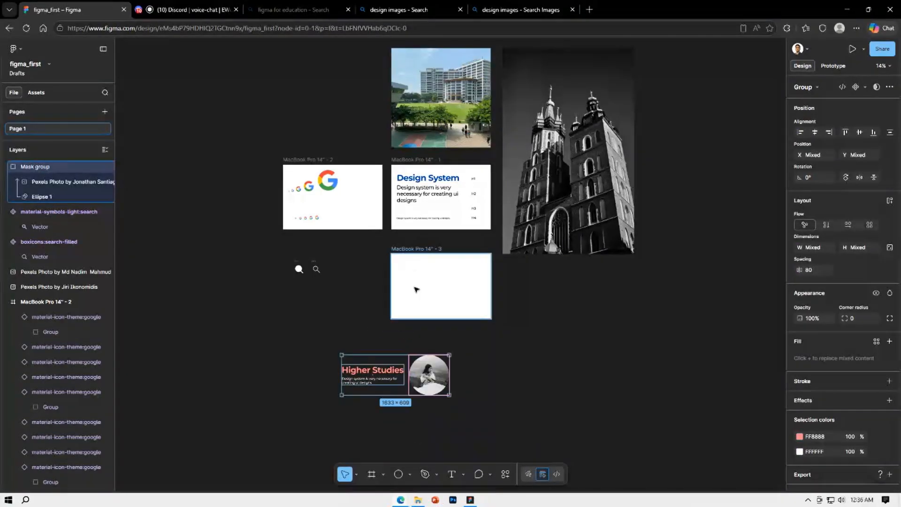
{"action": "key", "text": "ctrl+z"}
{"action": "left_click", "coordinate": [493, 386]}
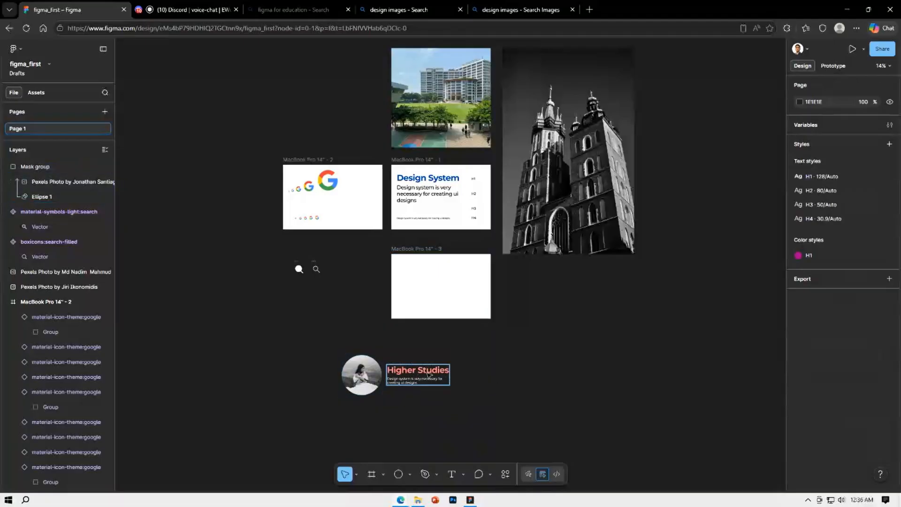
Move the circular photo and the text group together to just below the MacBook Pro 14" - 3 frame
{"action": "left_click_drag", "start_coordinate": [481, 396], "coordinate": [338, 349]}
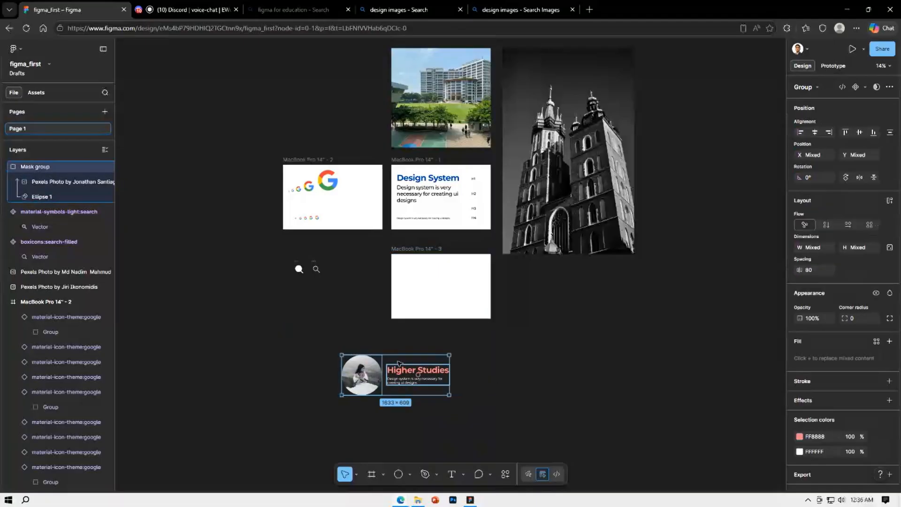
{"action": "left_click_drag", "start_coordinate": [388, 379], "coordinate": [459, 369]}
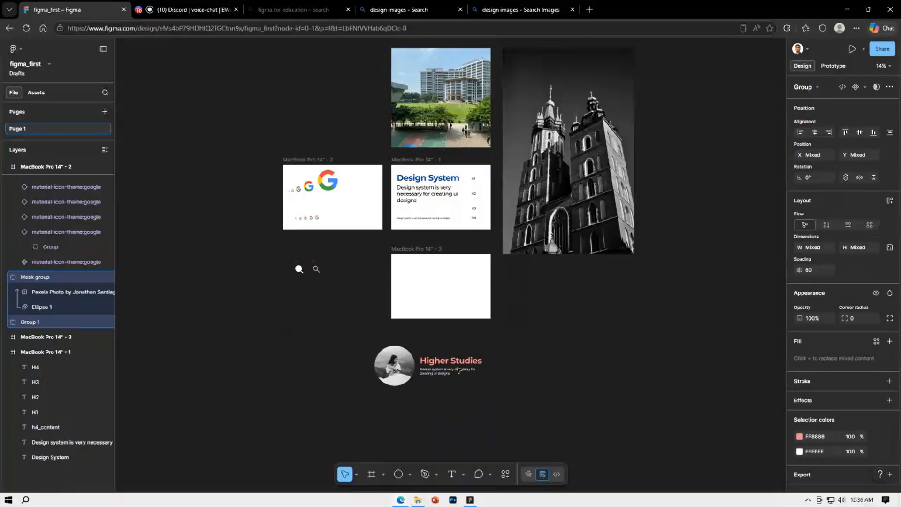
{"action": "left_click", "coordinate": [502, 358]}
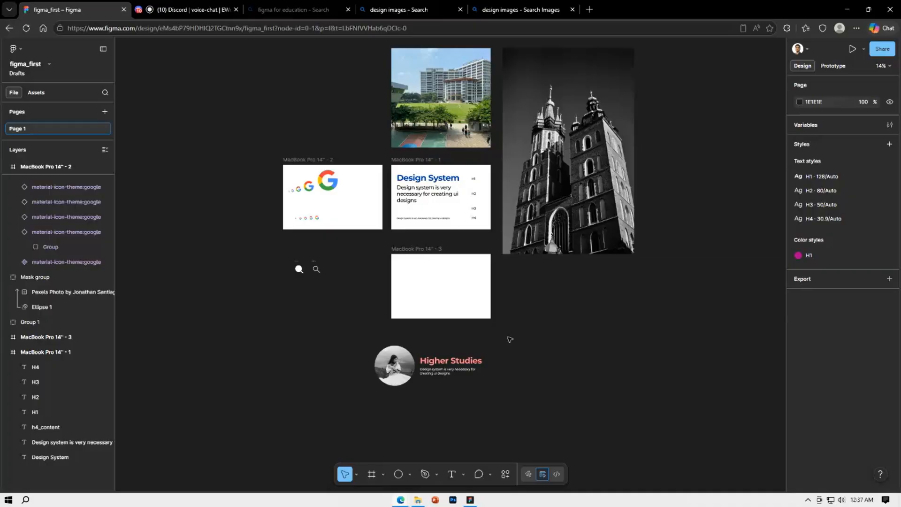
Browse the available plugins through plugin management, open the Pexels Stock Photos plugin, and close it
{"action": "right_click", "coordinate": [509, 339]}
{"action": "mouse_move", "coordinate": [575, 416]}
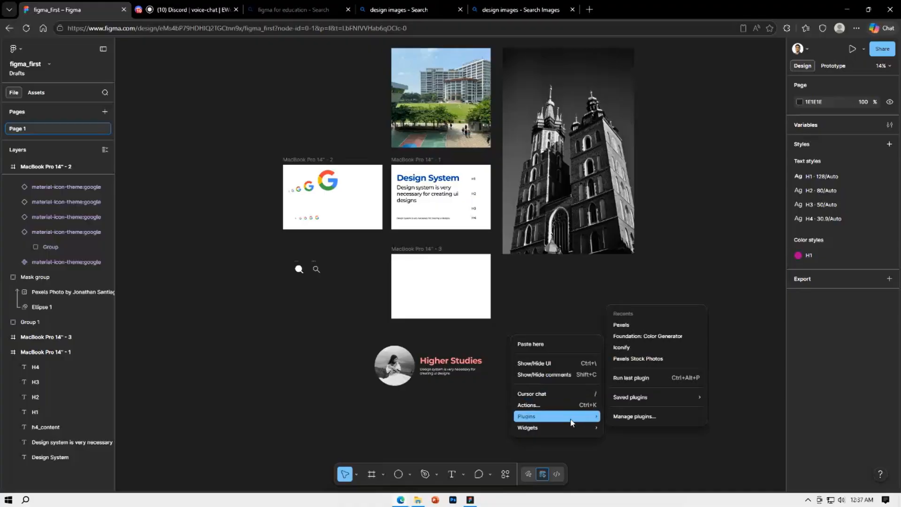
{"action": "left_click", "coordinate": [639, 416]}
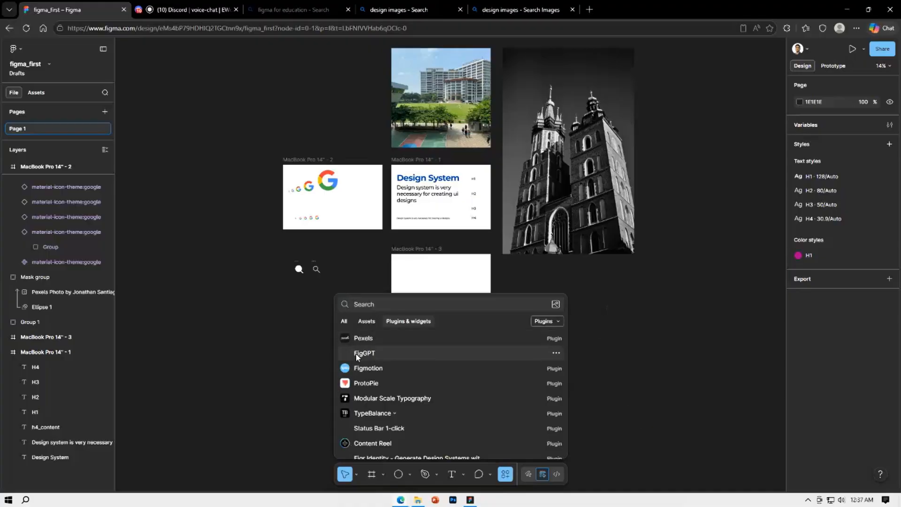
{"action": "scroll", "coordinate": [420, 353], "scroll_direction": "down", "scroll_amount": 5}
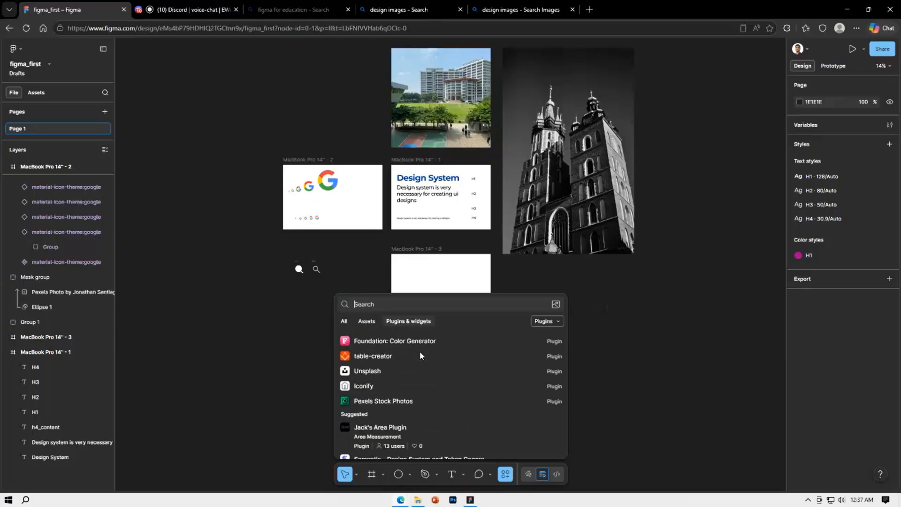
{"action": "left_click", "coordinate": [412, 394]}
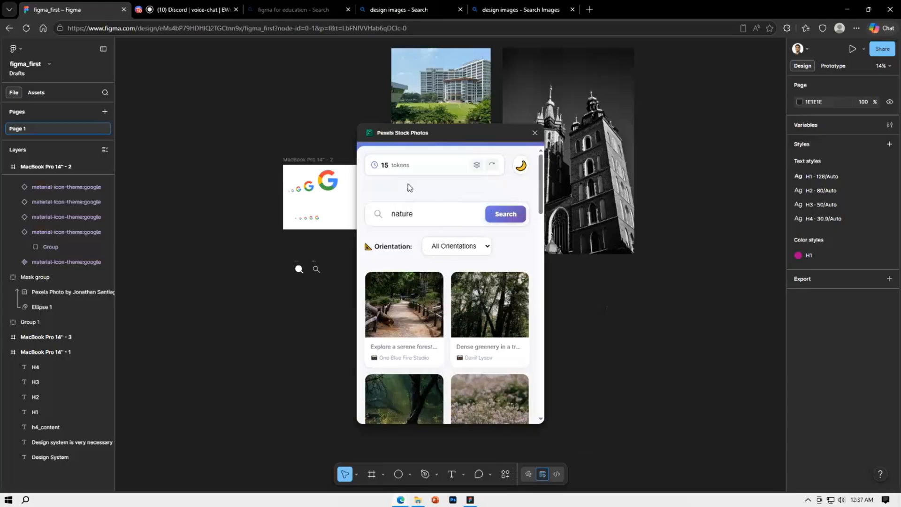
{"action": "left_click", "coordinate": [534, 133]}
Open the Pexels plugin from plugin management, look at its History and Search views, and close the plugin
{"action": "right_click", "coordinate": [586, 342]}
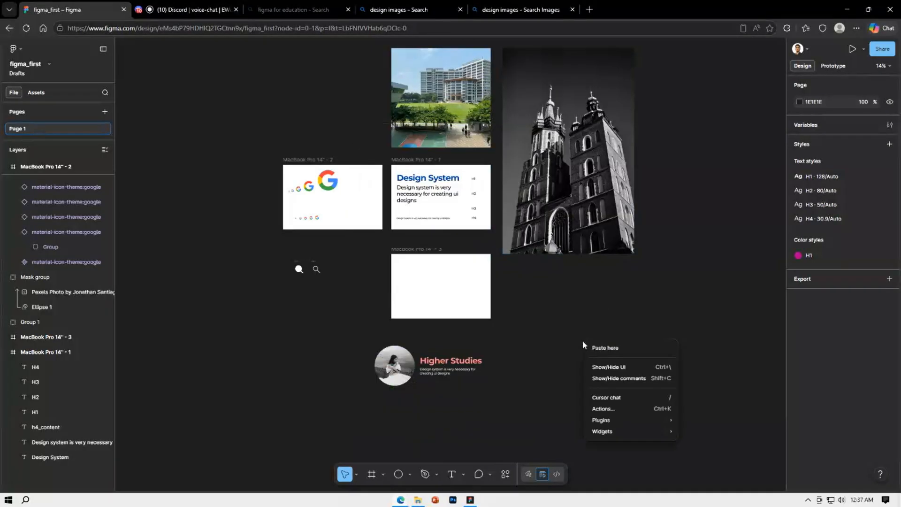
{"action": "mouse_move", "coordinate": [607, 432]}
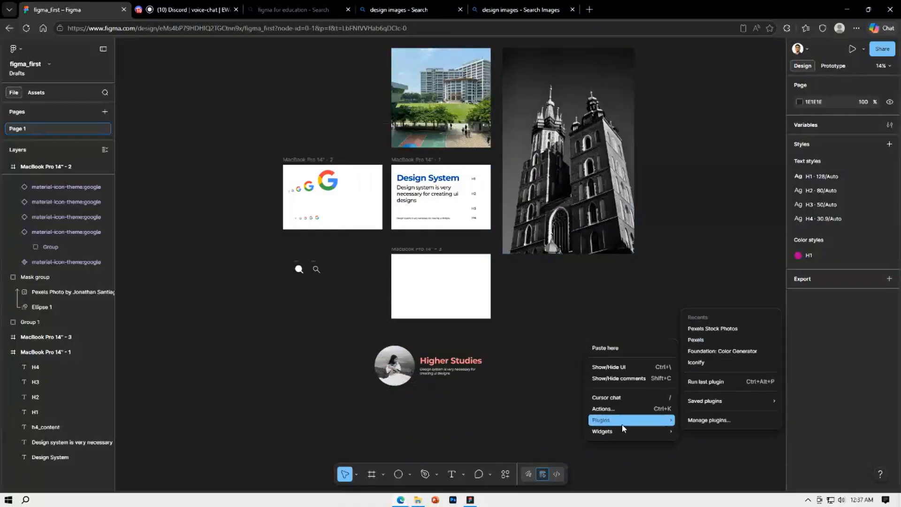
{"action": "left_click", "coordinate": [697, 420]}
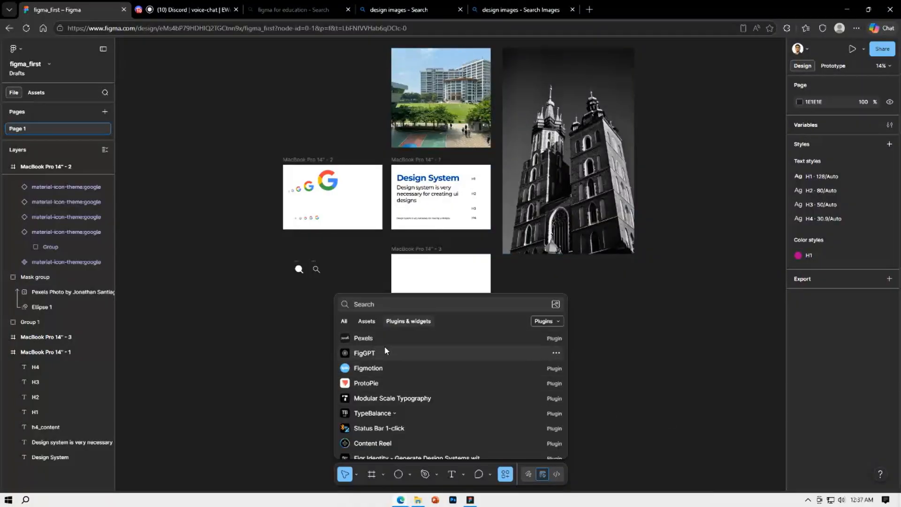
{"action": "left_click", "coordinate": [364, 338]}
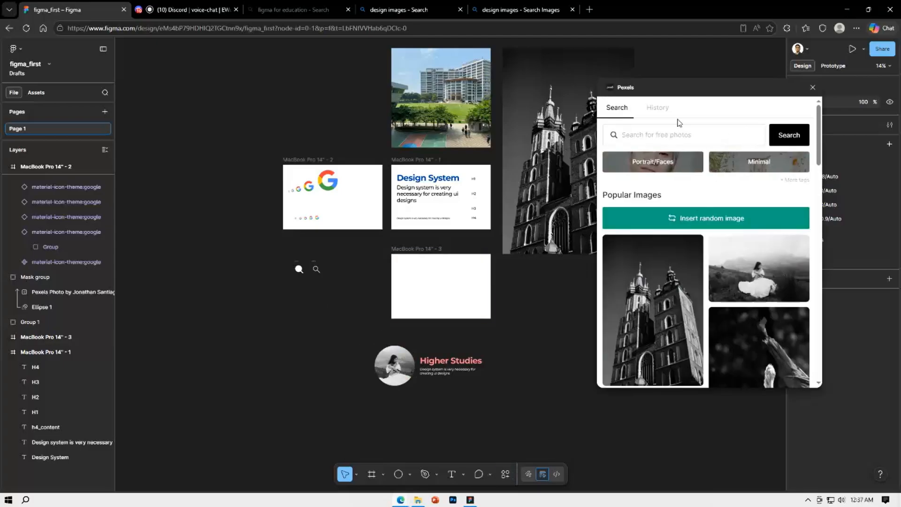
{"action": "left_click", "coordinate": [658, 109]}
{"action": "left_click", "coordinate": [618, 108]}
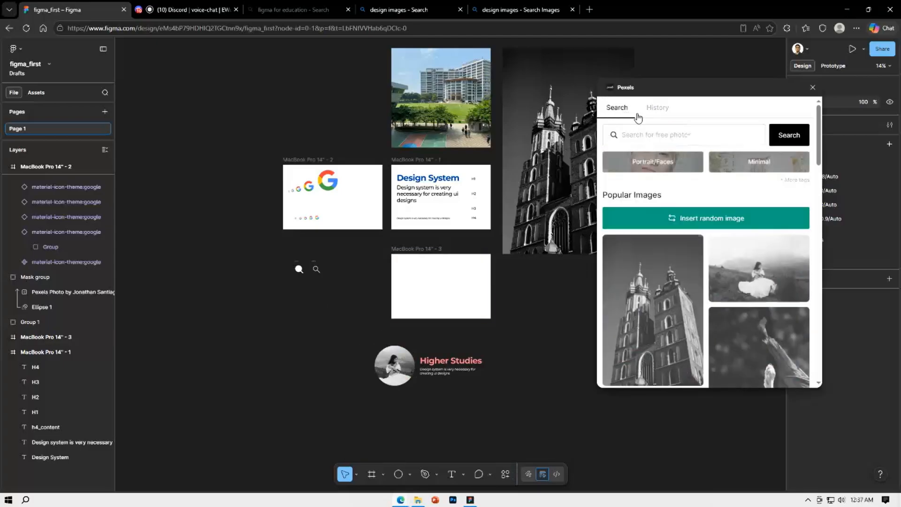
{"action": "left_click", "coordinate": [813, 87]}
Remove the Pexels Stock Photos and table-creator plugins from the saved plugins through plugin management
{"action": "right_click", "coordinate": [590, 313]}
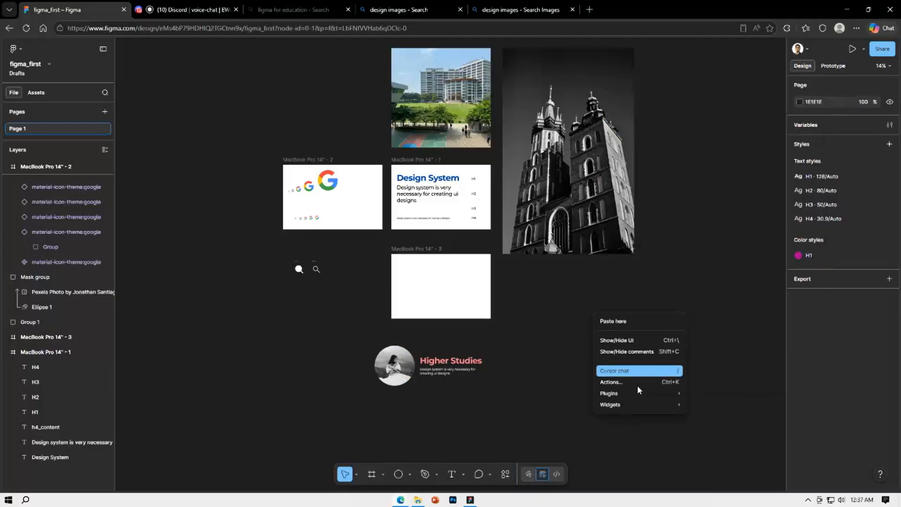
{"action": "mouse_move", "coordinate": [637, 393]}
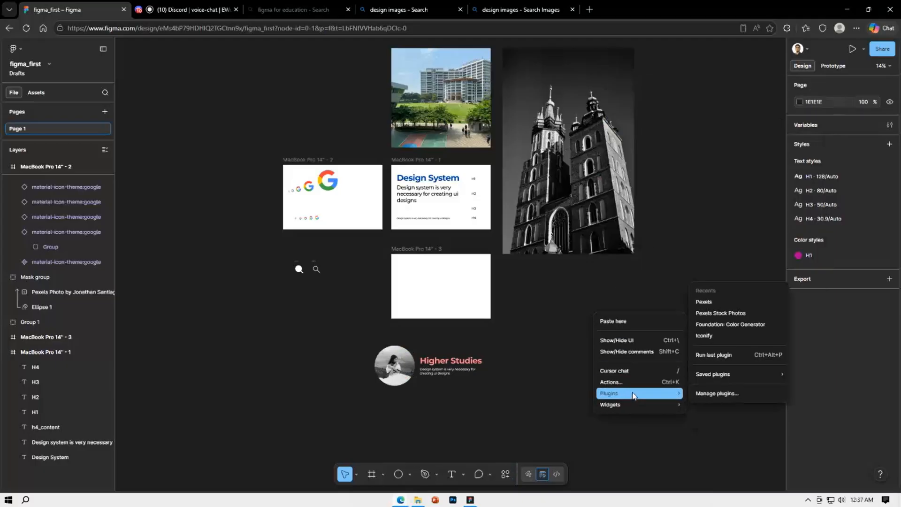
{"action": "left_click", "coordinate": [707, 394]}
{"action": "scroll", "coordinate": [375, 378], "scroll_direction": "down", "scroll_amount": 3}
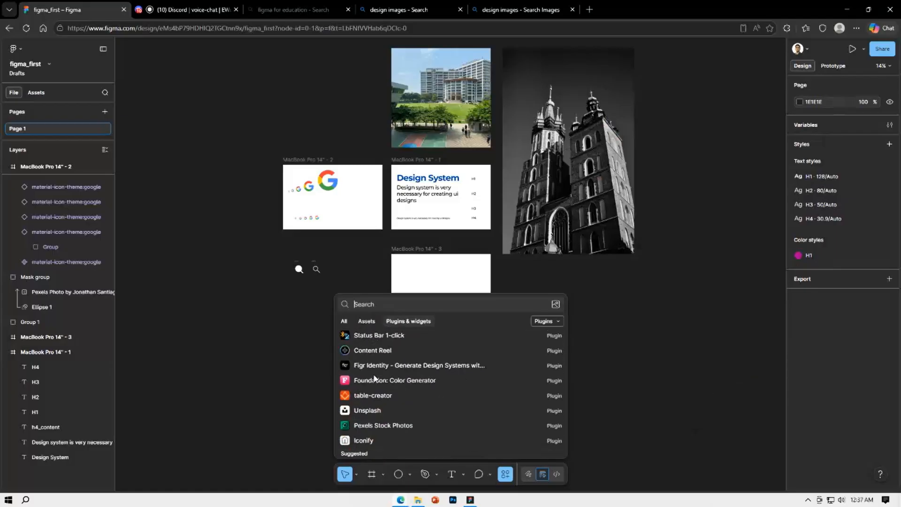
{"action": "left_click", "coordinate": [558, 378]}
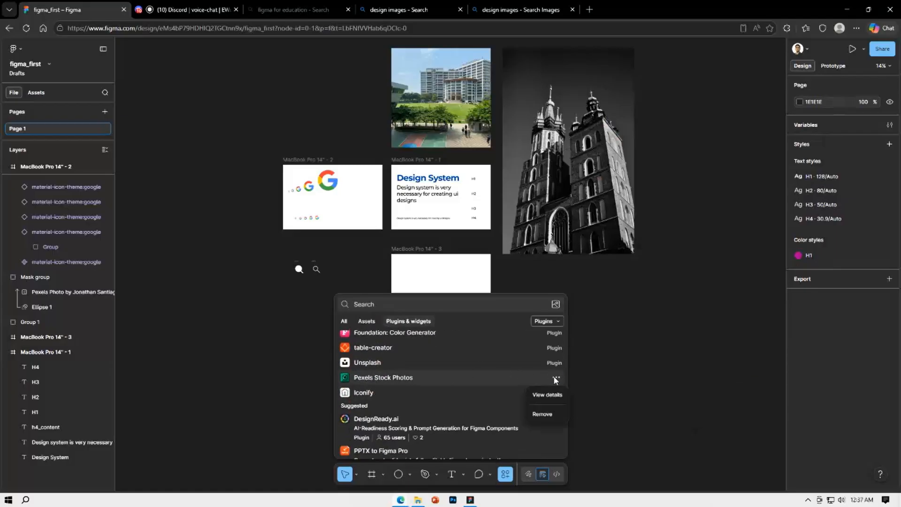
{"action": "left_click", "coordinate": [541, 415]}
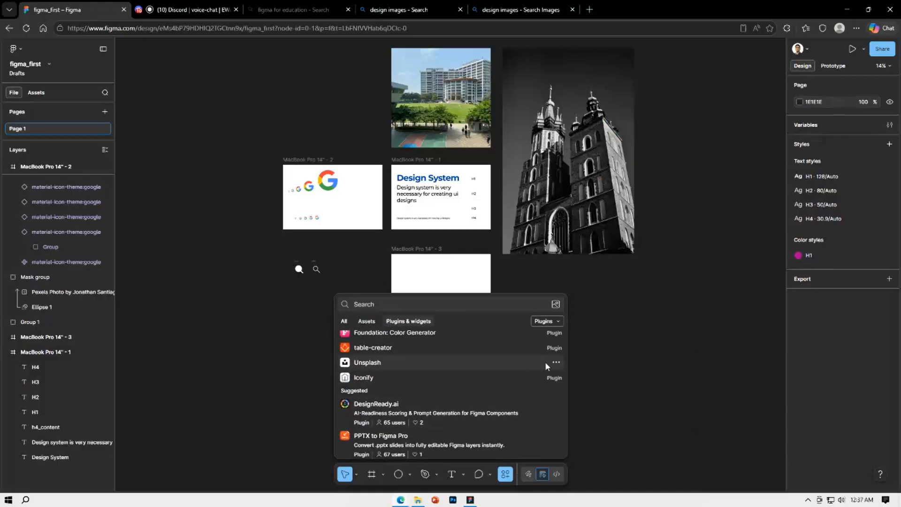
{"action": "left_click", "coordinate": [556, 348]}
{"action": "left_click", "coordinate": [548, 386]}
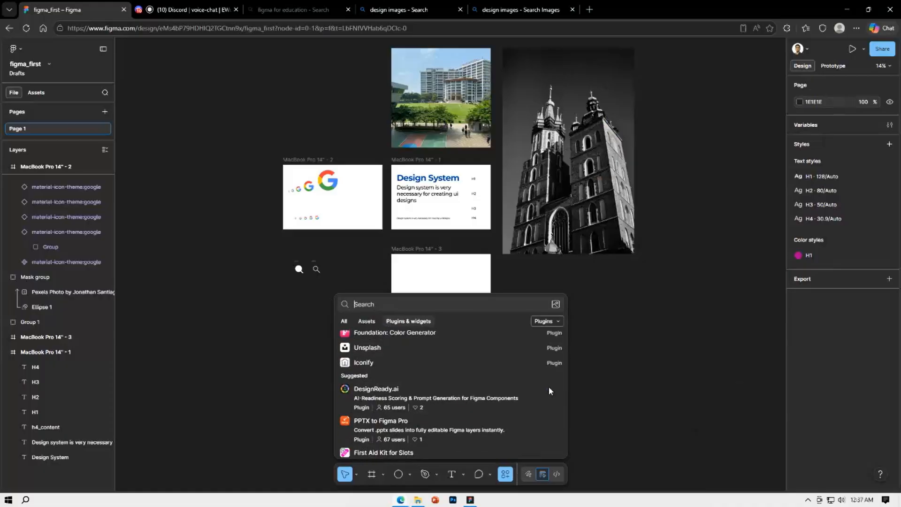
Remove the TypeBalance plugin from the saved plugins and close plugin management
{"action": "scroll", "coordinate": [471, 428], "scroll_direction": "down", "scroll_amount": 1}
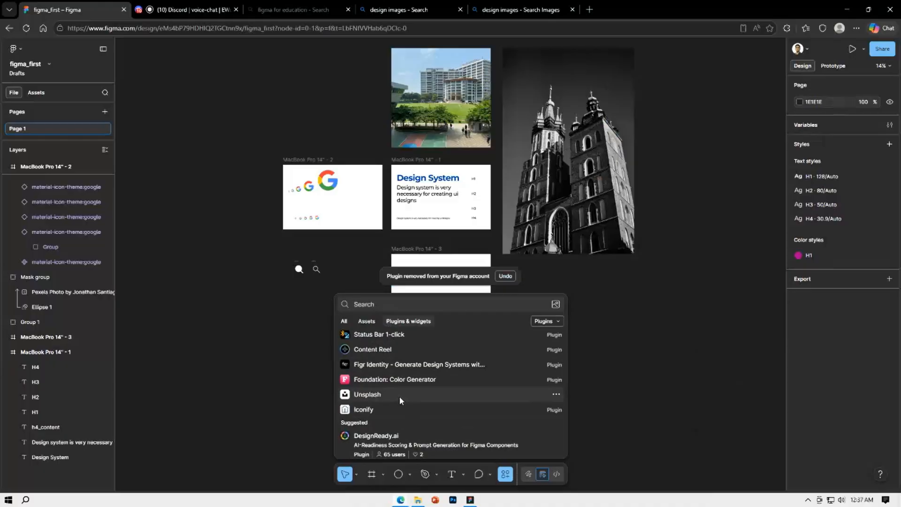
{"action": "scroll", "coordinate": [398, 396], "scroll_direction": "up", "scroll_amount": 1}
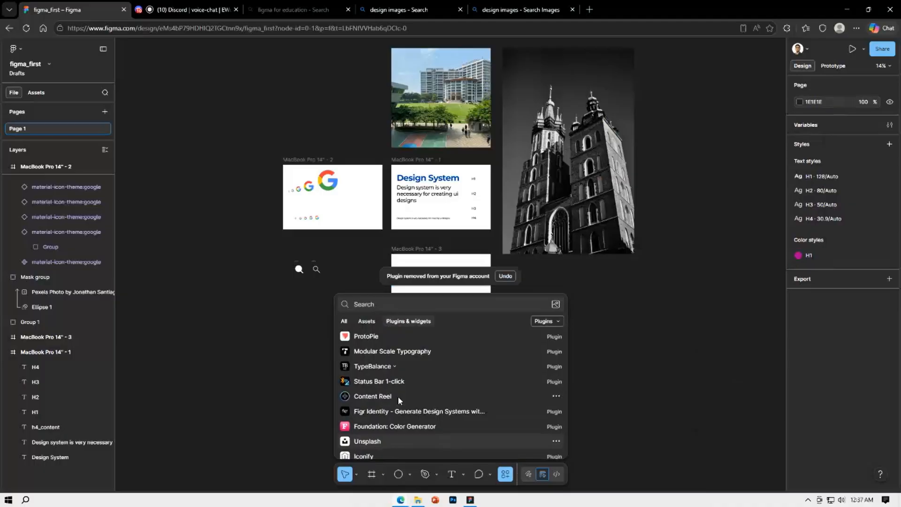
{"action": "left_click", "coordinate": [556, 366]}
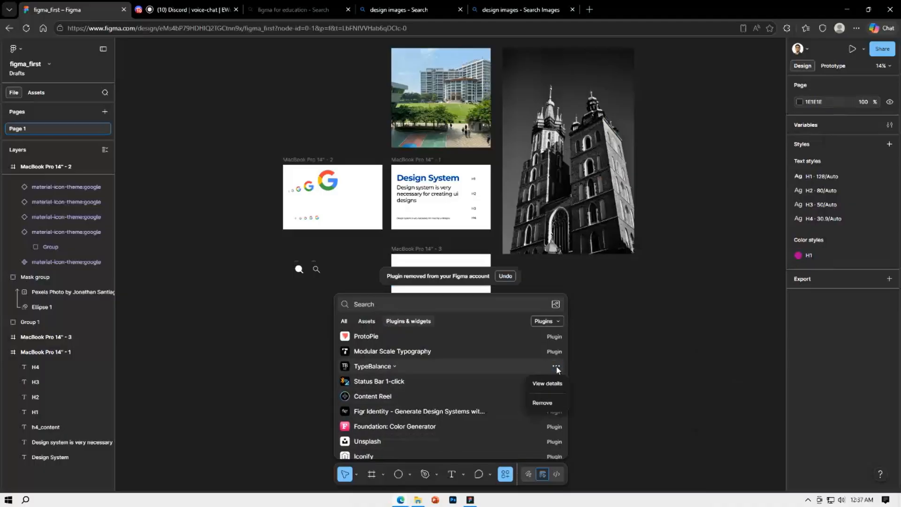
{"action": "left_click", "coordinate": [542, 402]}
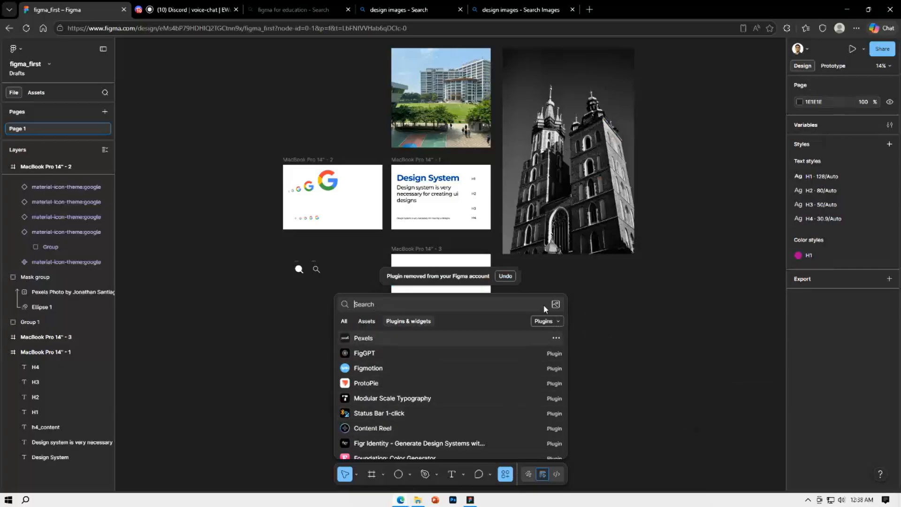
{"action": "left_click", "coordinate": [650, 299]}
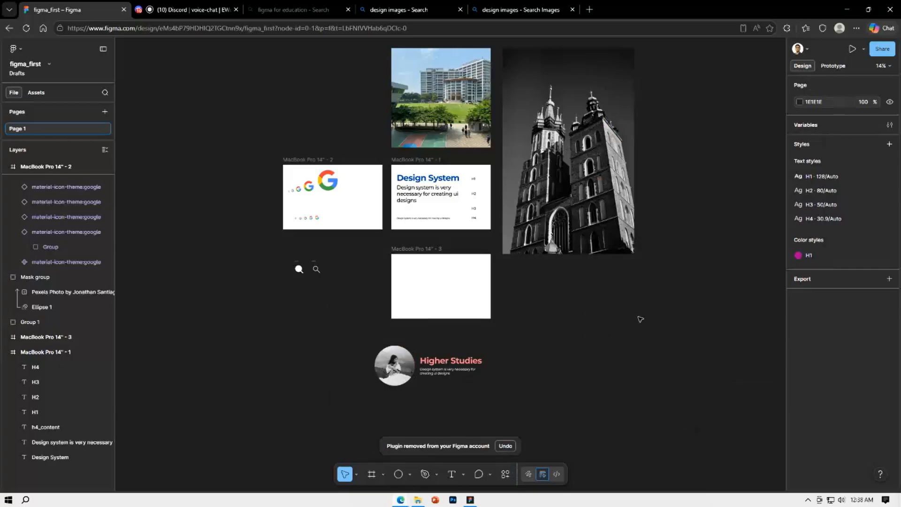
Add an iPhone 17 preset frame and move it to about X 4950, Y 597, clear of the church photo
{"action": "left_click_drag", "start_coordinate": [659, 328], "coordinate": [444, 353]}
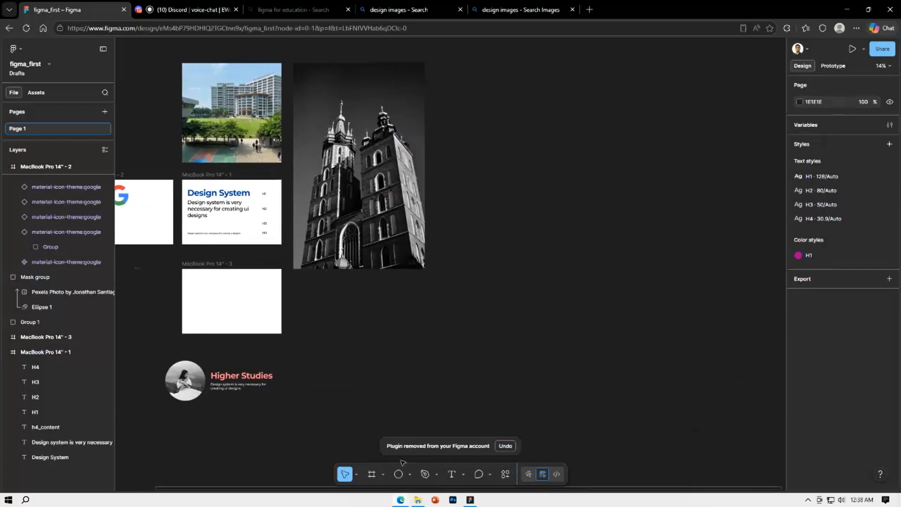
{"action": "left_click", "coordinate": [373, 474]}
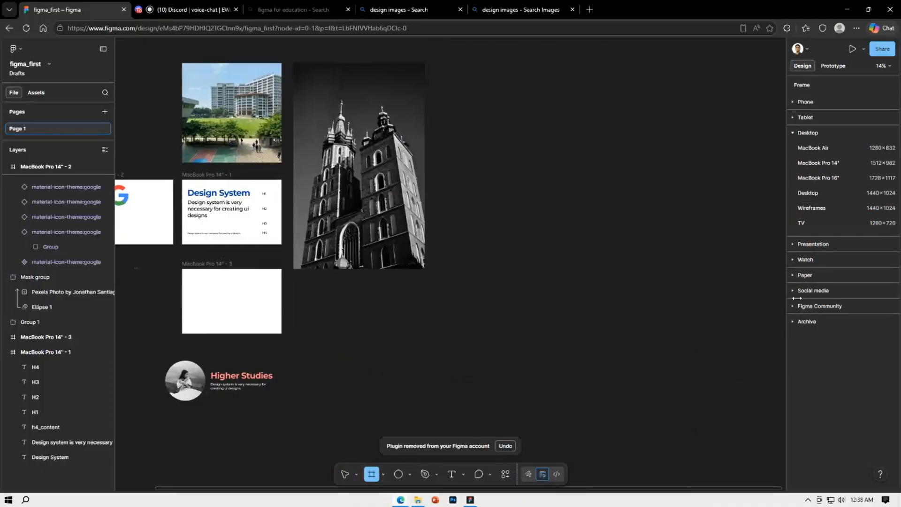
{"action": "left_click", "coordinate": [794, 117]}
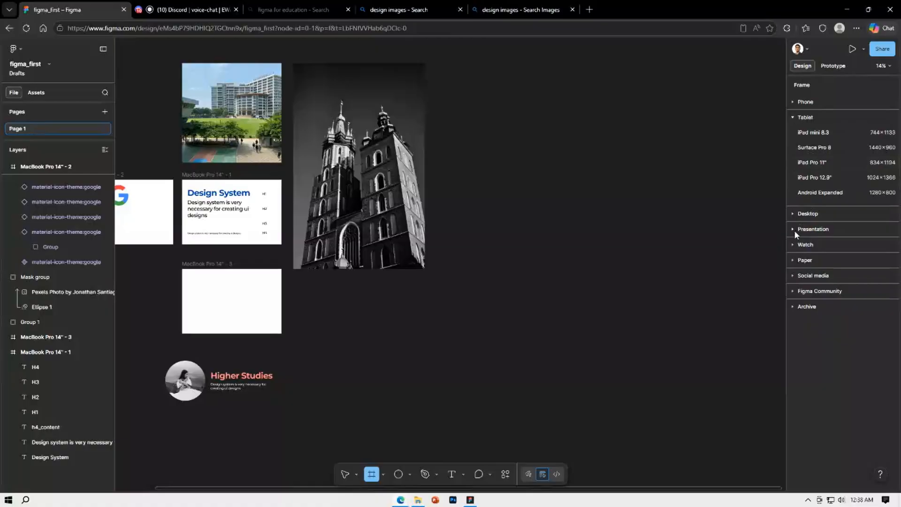
{"action": "left_click", "coordinate": [793, 102]}
{"action": "left_click", "coordinate": [815, 118]}
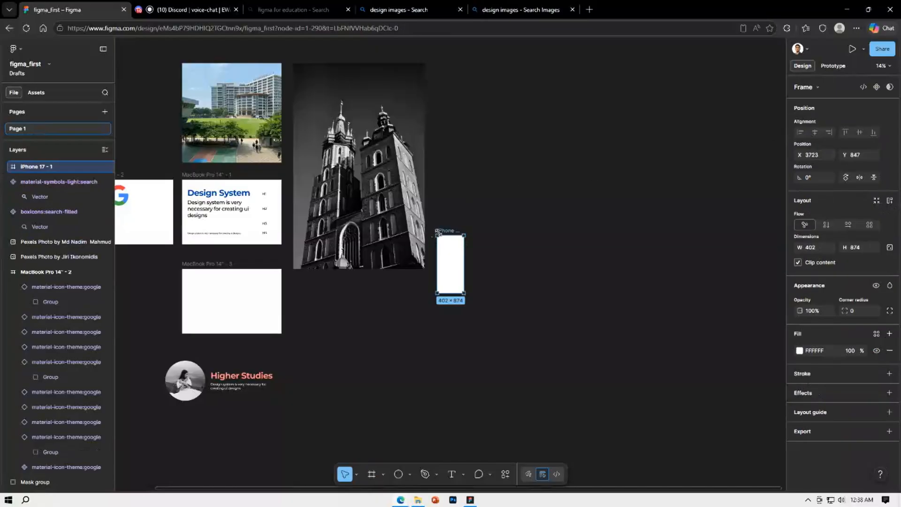
{"action": "left_click_drag", "start_coordinate": [457, 231], "coordinate": [538, 217]}
Try to run the Status Bar 1-click plugin from plugin management with no frame selected
{"action": "scroll", "coordinate": [548, 209], "scroll_direction": "up", "scroll_amount": 6}
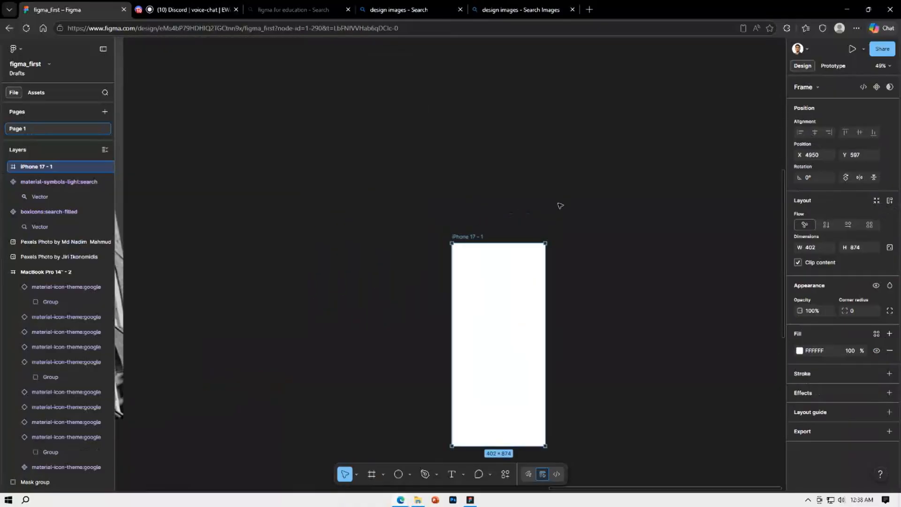
{"action": "scroll", "coordinate": [557, 214], "scroll_direction": "down", "scroll_amount": 3}
{"action": "left_click", "coordinate": [573, 205]}
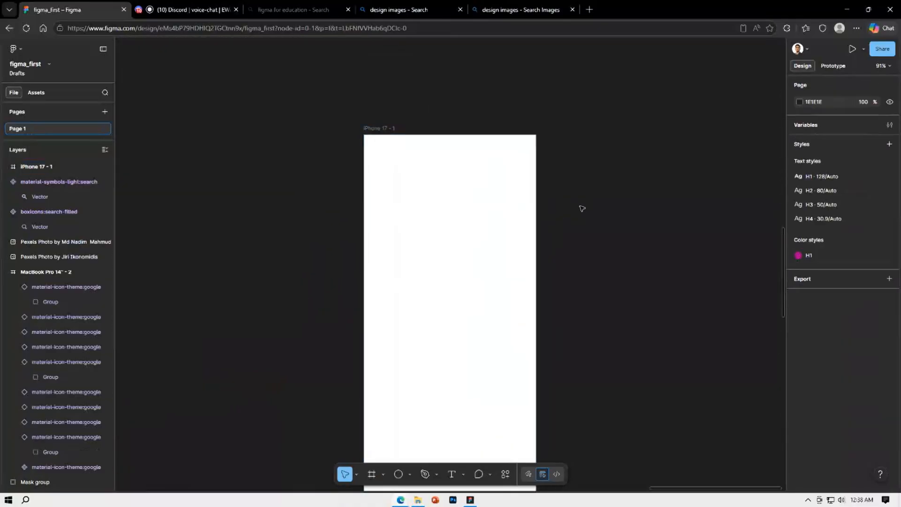
{"action": "right_click", "coordinate": [583, 205]}
{"action": "mouse_move", "coordinate": [606, 285]}
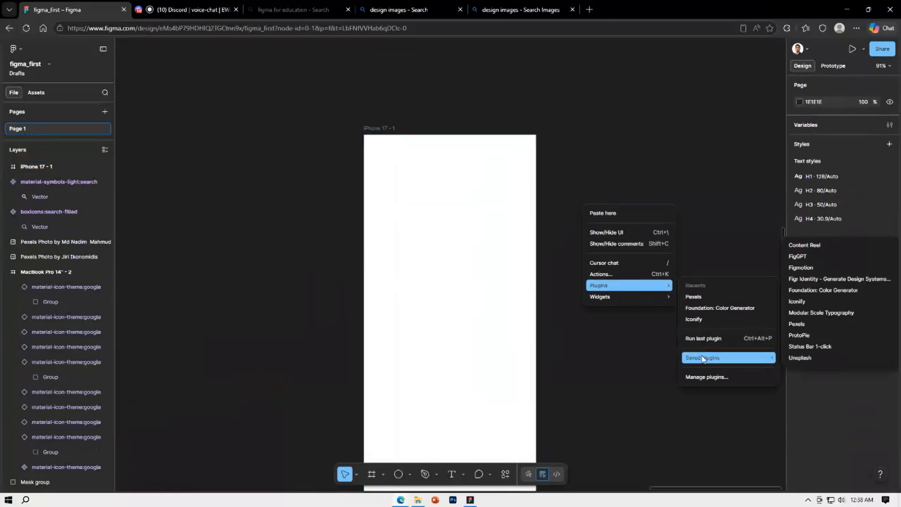
{"action": "left_click", "coordinate": [707, 376]}
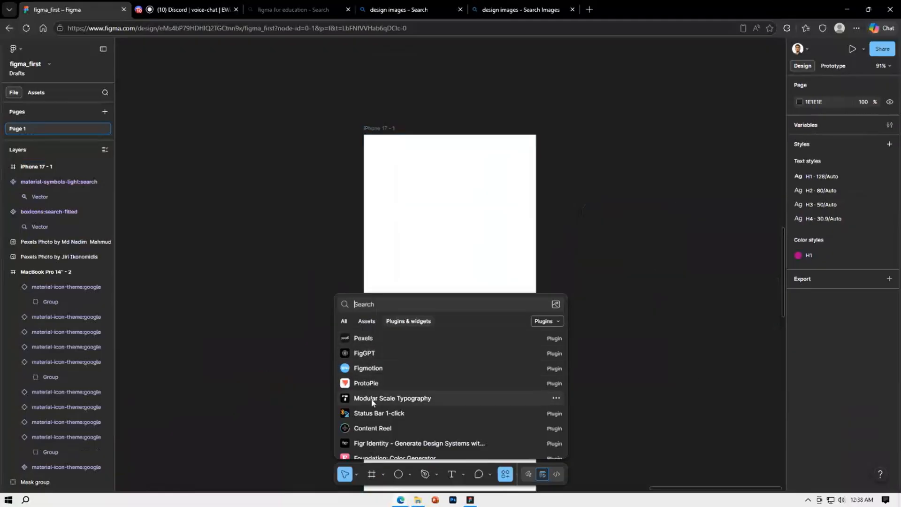
{"action": "left_click", "coordinate": [384, 412]}
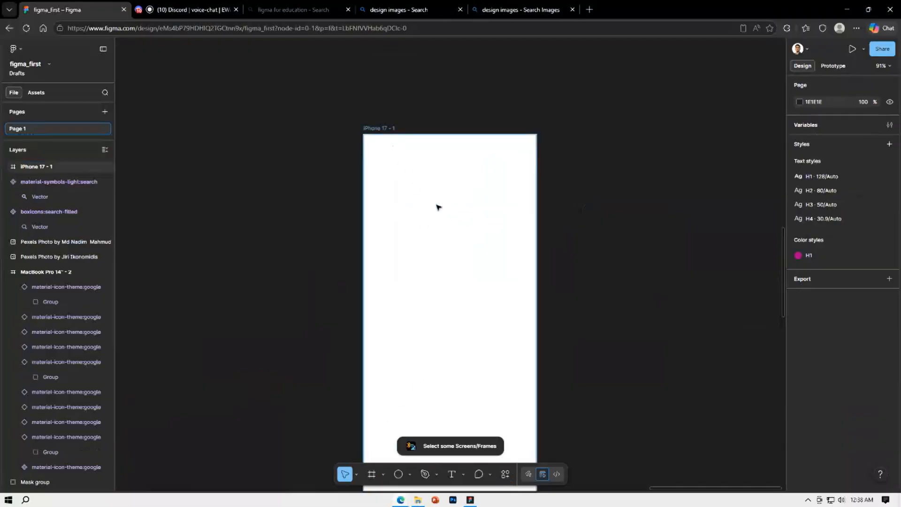
Select the iPhone 17 - 1 frame, run Status Bar 1-click on it to add a status bar and home bar, and deselect it
{"action": "left_click", "coordinate": [389, 147]}
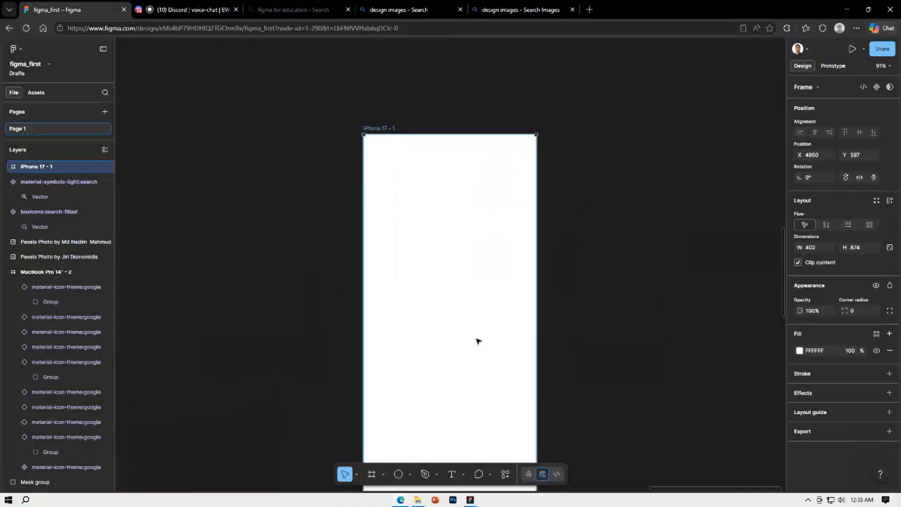
{"action": "scroll", "coordinate": [477, 340], "scroll_direction": "down", "scroll_amount": 3}
{"action": "right_click", "coordinate": [615, 281]}
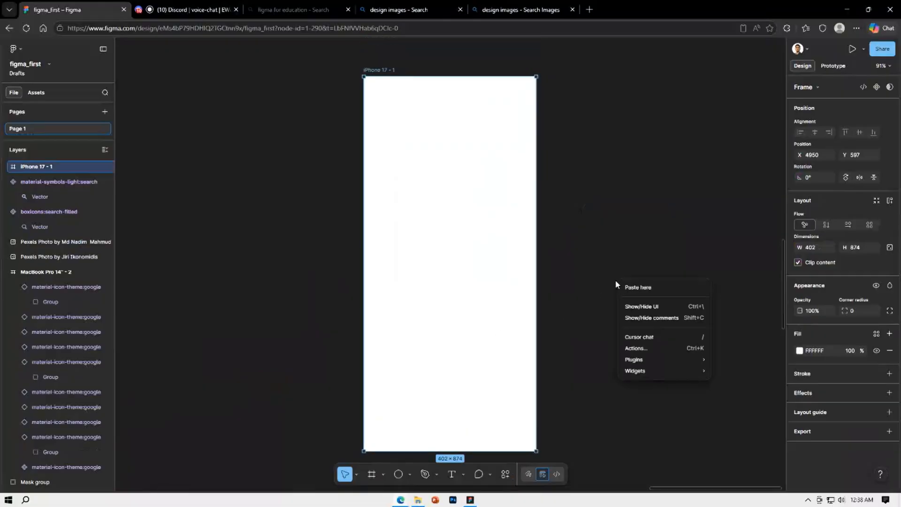
{"action": "mouse_move", "coordinate": [639, 359]}
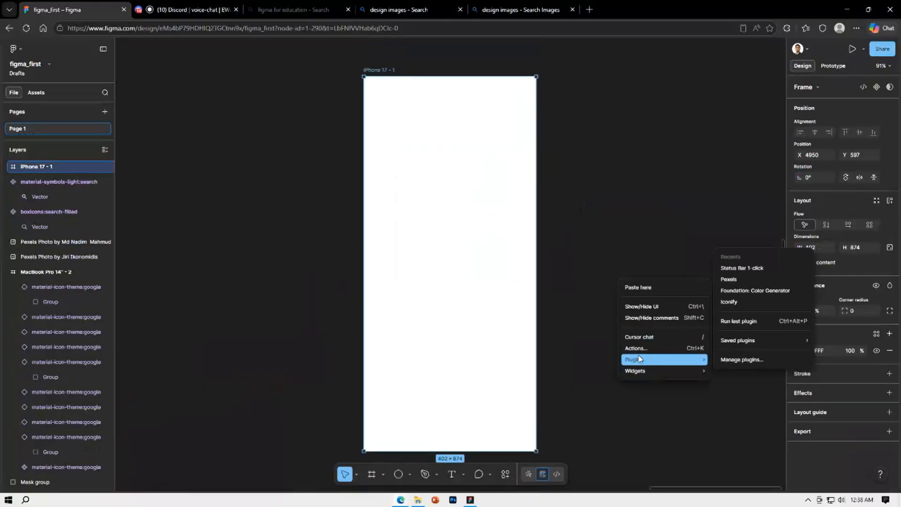
{"action": "left_click", "coordinate": [742, 268]}
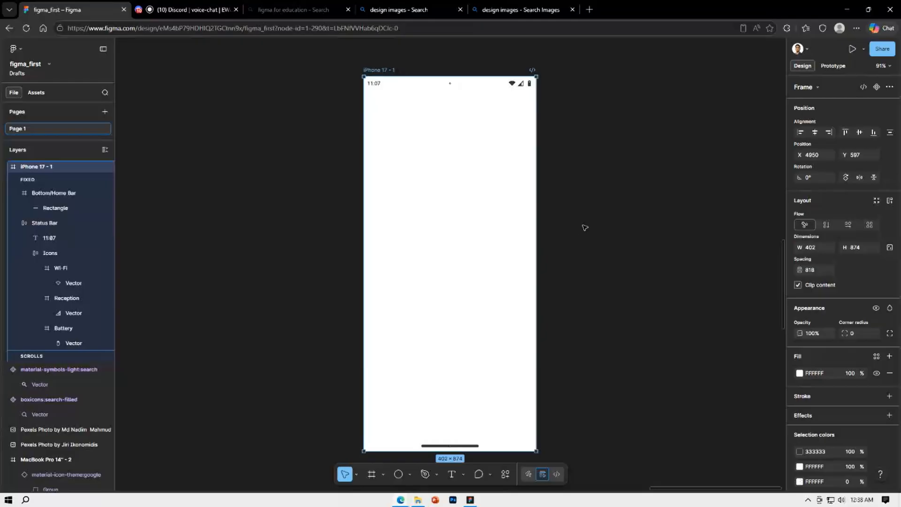
{"action": "scroll", "coordinate": [582, 221], "scroll_direction": "down", "scroll_amount": 1}
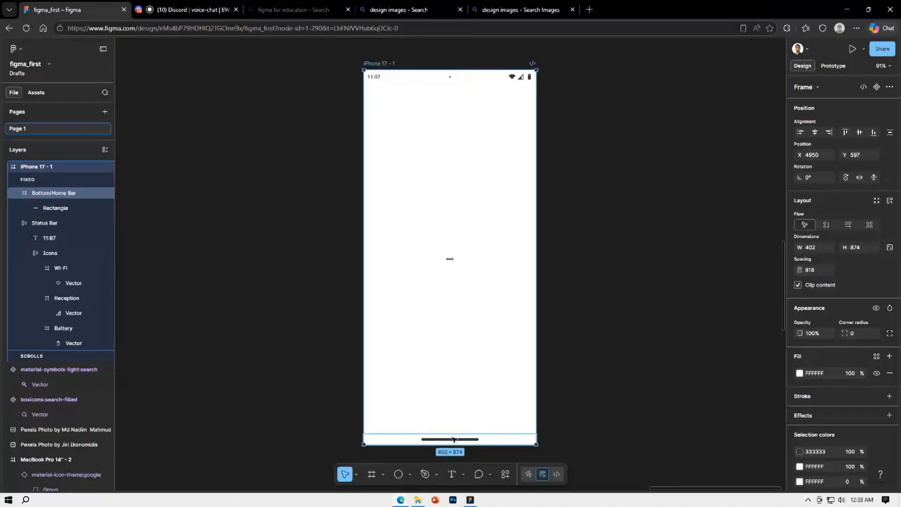
{"action": "left_click", "coordinate": [598, 308]}
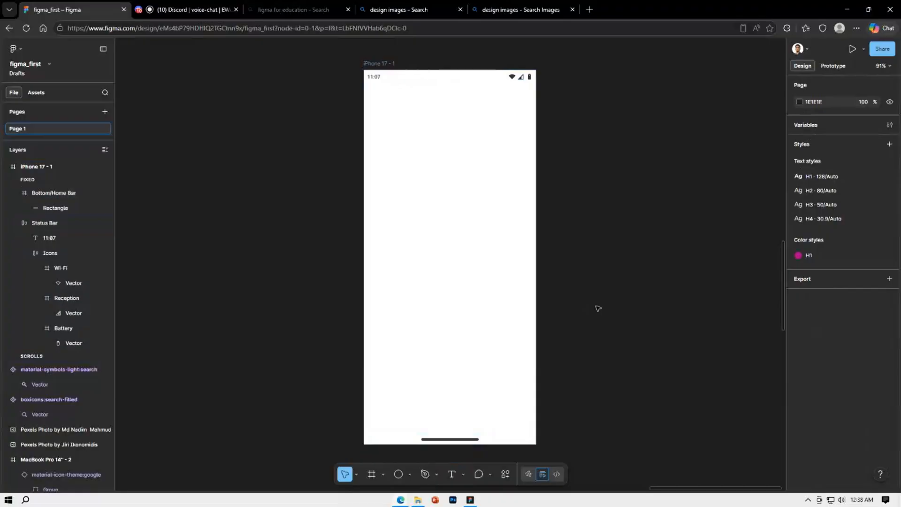
Examine the generated time, Wi-Fi, reception and battery elements up close, and select the Status Bar in the iPhone 17 - 1 frame
{"action": "scroll", "coordinate": [509, 76], "scroll_direction": "up", "scroll_amount": 5}
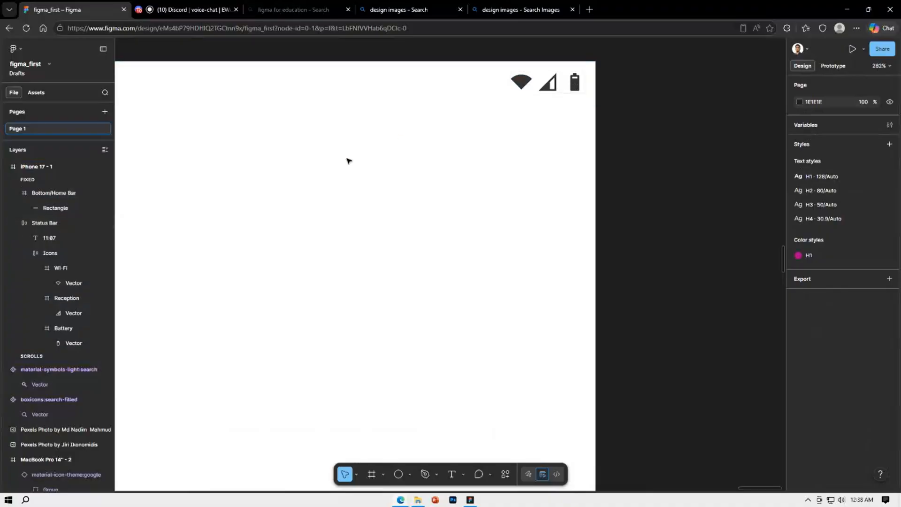
{"action": "scroll", "coordinate": [495, 233], "scroll_direction": "left", "scroll_amount": 5}
{"action": "scroll", "coordinate": [494, 234], "scroll_direction": "up", "scroll_amount": 2}
{"action": "scroll", "coordinate": [448, 233], "scroll_direction": "down", "scroll_amount": 3}
{"action": "scroll", "coordinate": [521, 366], "scroll_direction": "down", "scroll_amount": 1}
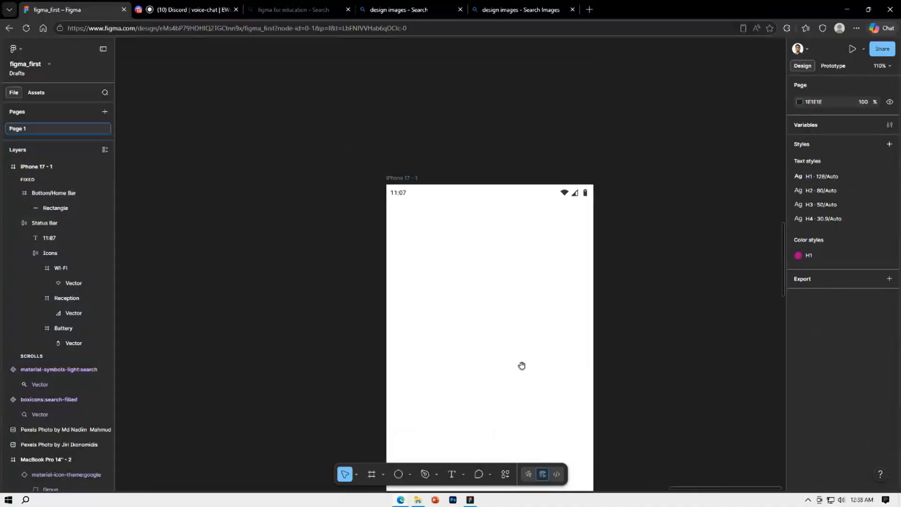
{"action": "scroll", "coordinate": [464, 203], "scroll_direction": "down", "scroll_amount": 3}
{"action": "scroll", "coordinate": [520, 341], "scroll_direction": "down", "scroll_amount": 5}
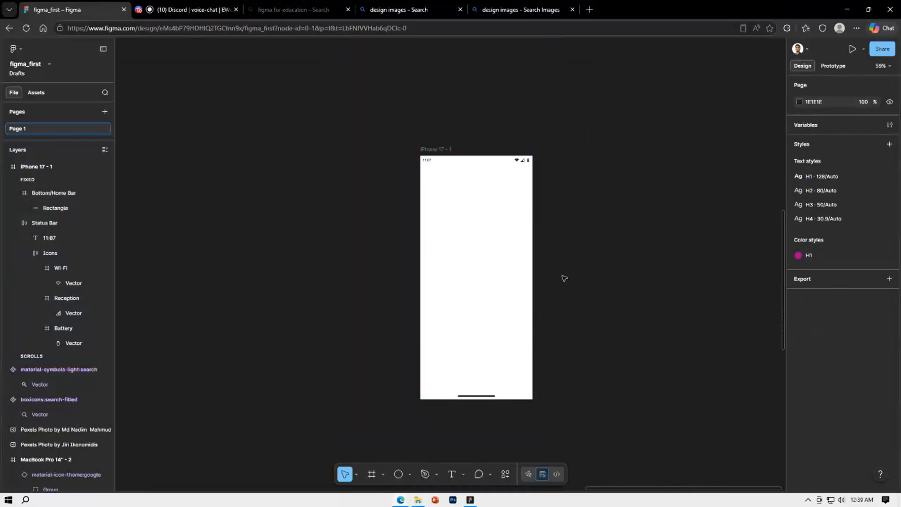
{"action": "left_click", "coordinate": [523, 162]}
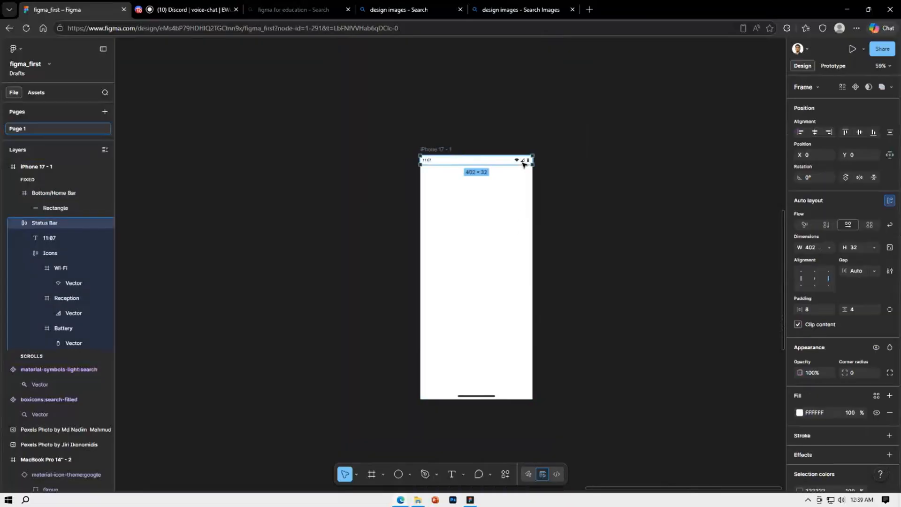
Delete the Status Bar and the Bottom/Home Bar from the iPhone 17 - 1 frame and select the empty frame
{"action": "key", "text": "Delete"}
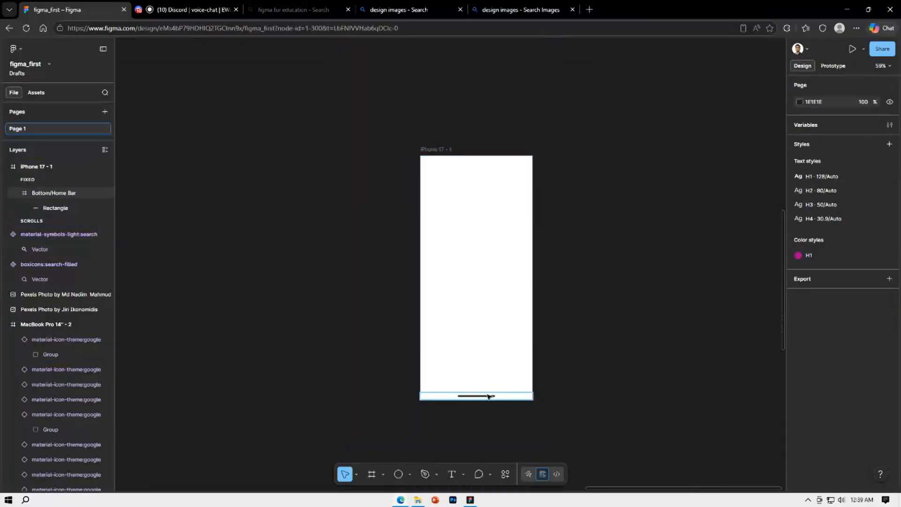
{"action": "left_click", "coordinate": [489, 396]}
{"action": "key", "text": "Delete"}
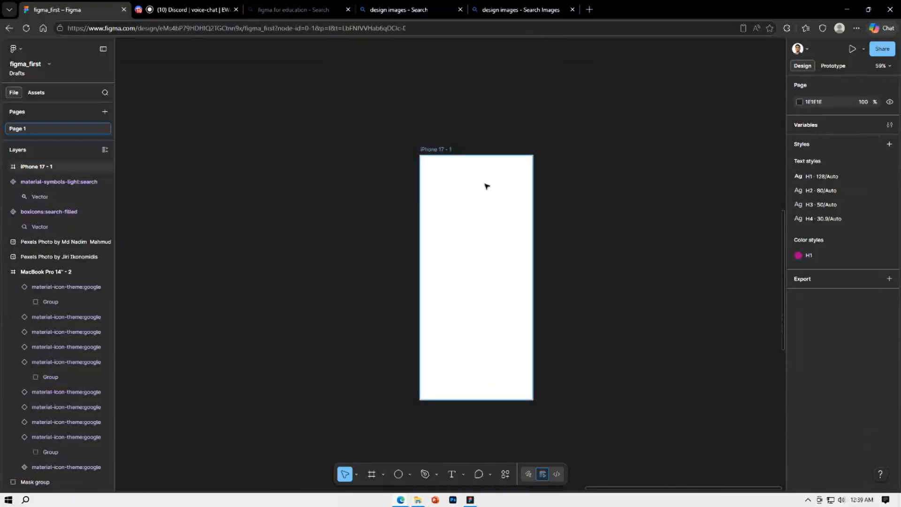
{"action": "left_click", "coordinate": [457, 155]}
{"action": "right_click", "coordinate": [577, 173]}
{"action": "left_click", "coordinate": [520, 214]}
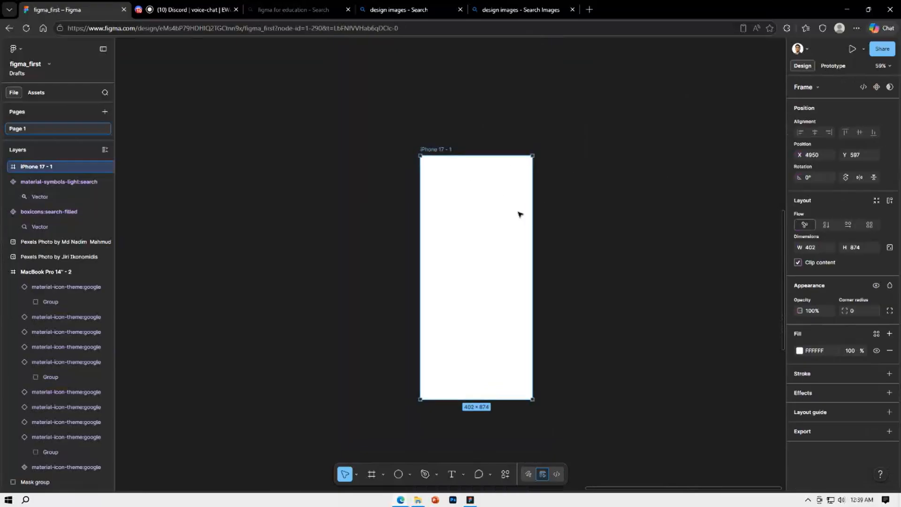
Run the Content Reel plugin with nothing selected and place its window beside the Higher Studies profile card
{"action": "left_click_drag", "start_coordinate": [381, 288], "coordinate": [699, 127]}
{"action": "left_click_drag", "start_coordinate": [366, 331], "coordinate": [634, 239]}
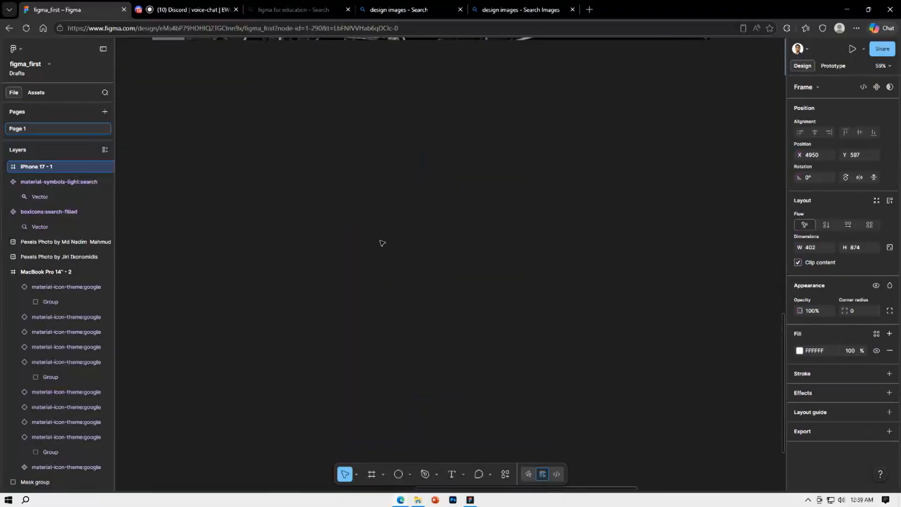
{"action": "scroll", "coordinate": [382, 244], "scroll_direction": "down", "scroll_amount": 5}
{"action": "left_click_drag", "start_coordinate": [343, 339], "coordinate": [539, 246]}
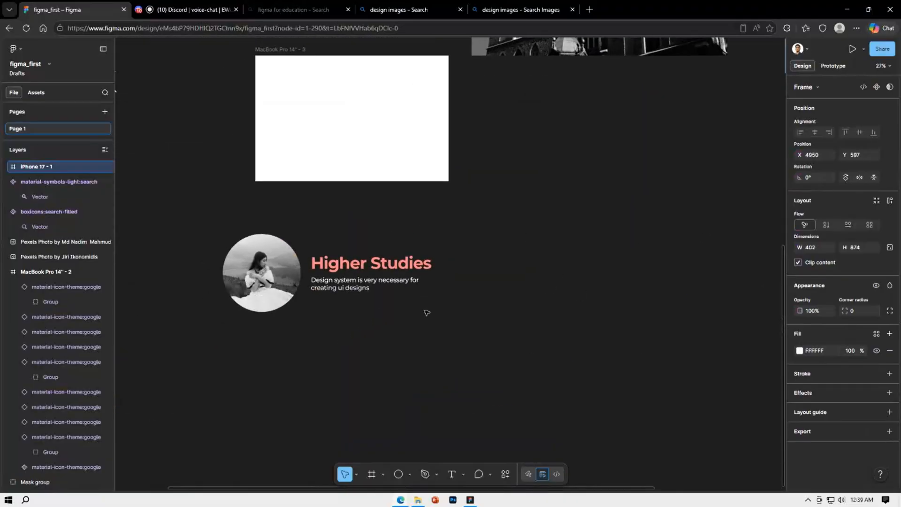
{"action": "left_click", "coordinate": [323, 272]}
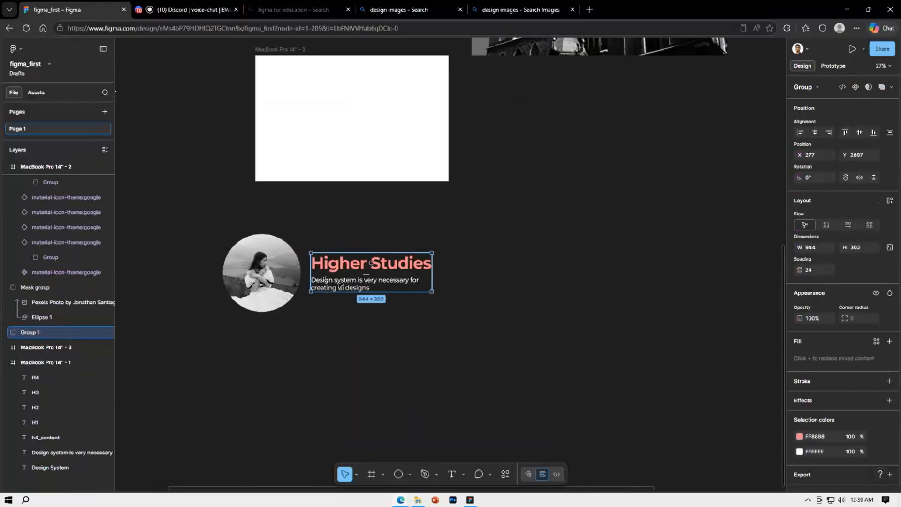
{"action": "left_click", "coordinate": [548, 278]}
{"action": "right_click", "coordinate": [548, 278]}
{"action": "mouse_move", "coordinate": [591, 355]}
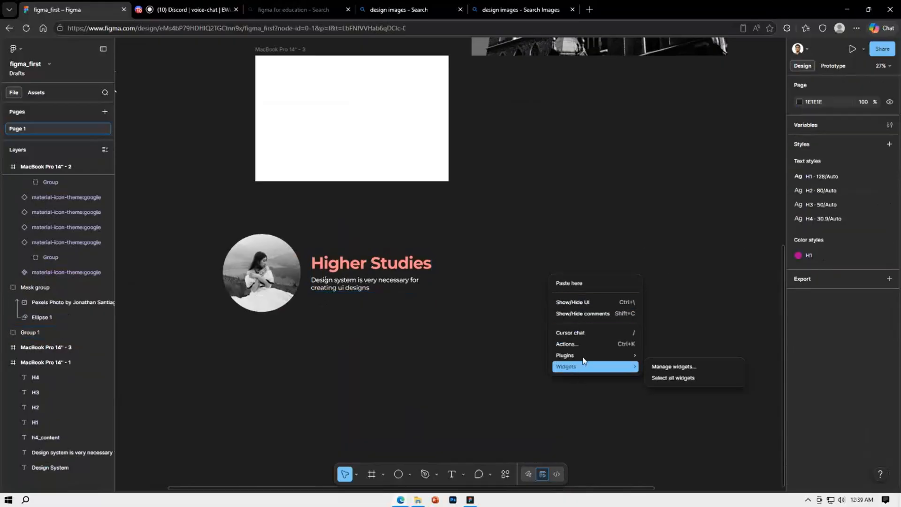
{"action": "left_click", "coordinate": [670, 355]}
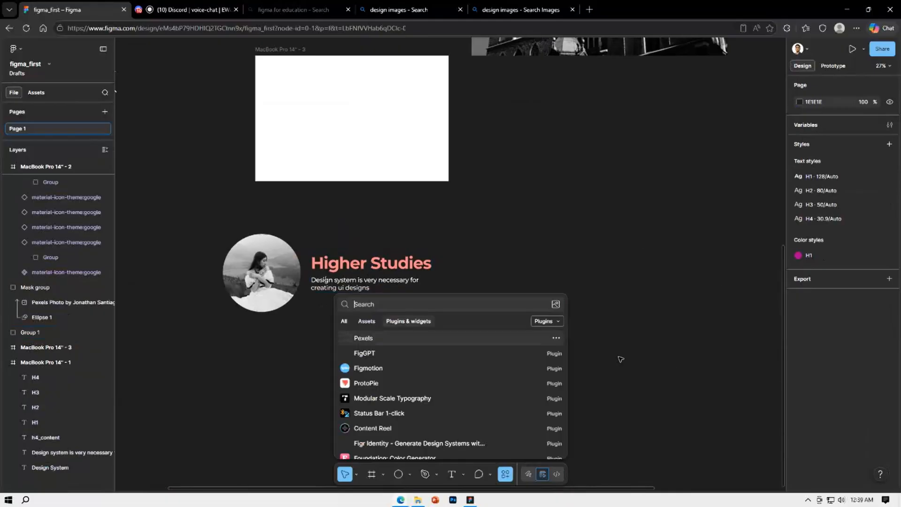
{"action": "scroll", "coordinate": [448, 371], "scroll_direction": "down", "scroll_amount": 1}
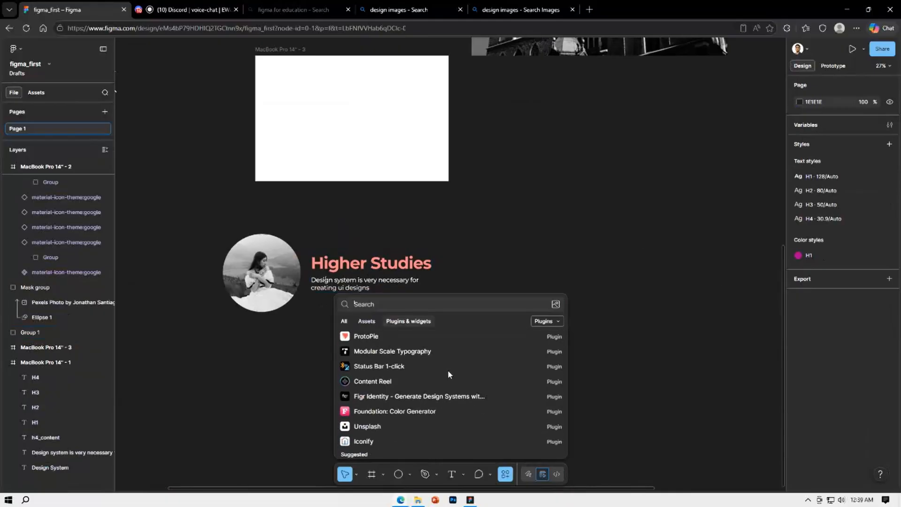
{"action": "left_click", "coordinate": [424, 380]}
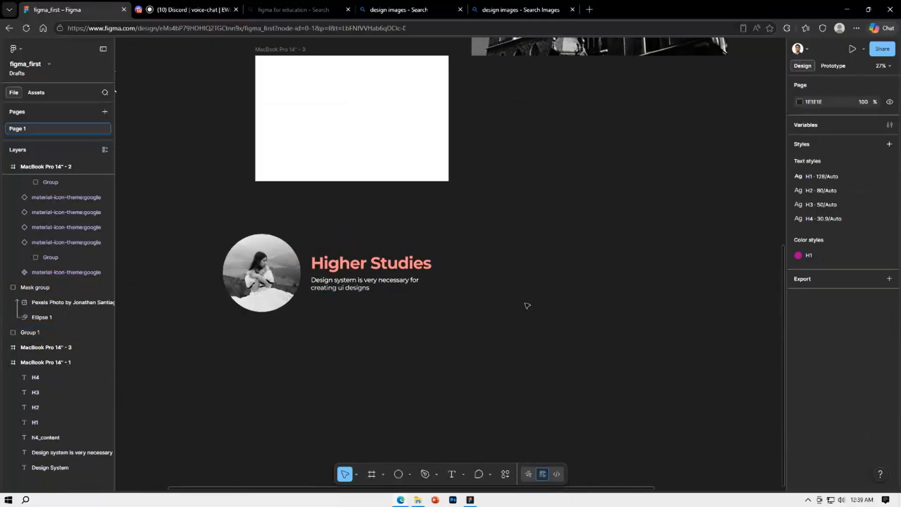
{"action": "left_click_drag", "start_coordinate": [471, 151], "coordinate": [674, 152]}
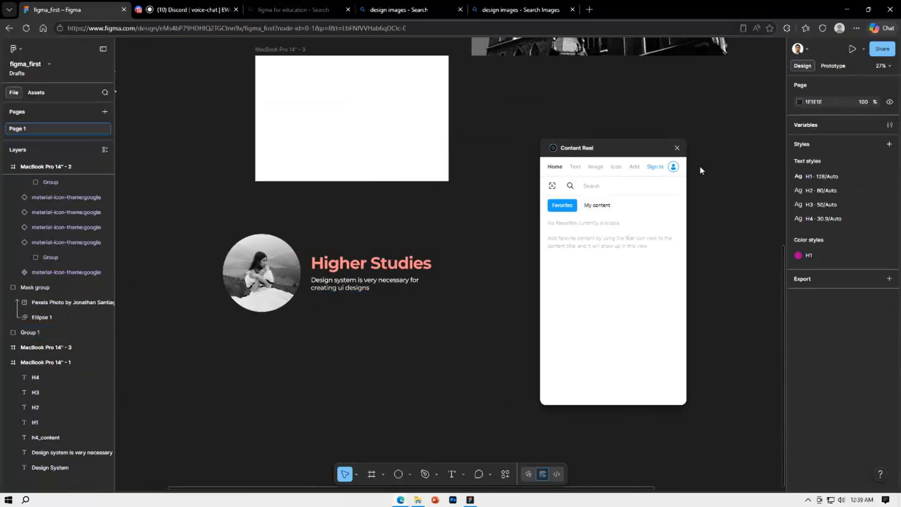
Fill the Higher Studies heading with Content Reel's Full Name (first last) text and the description below it with Email text
{"action": "left_click", "coordinate": [350, 263]}
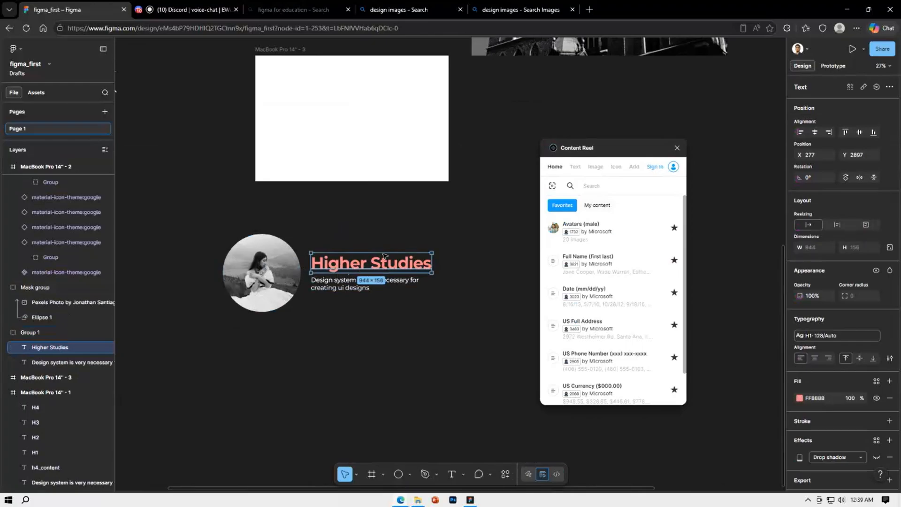
{"action": "left_click", "coordinate": [578, 168]}
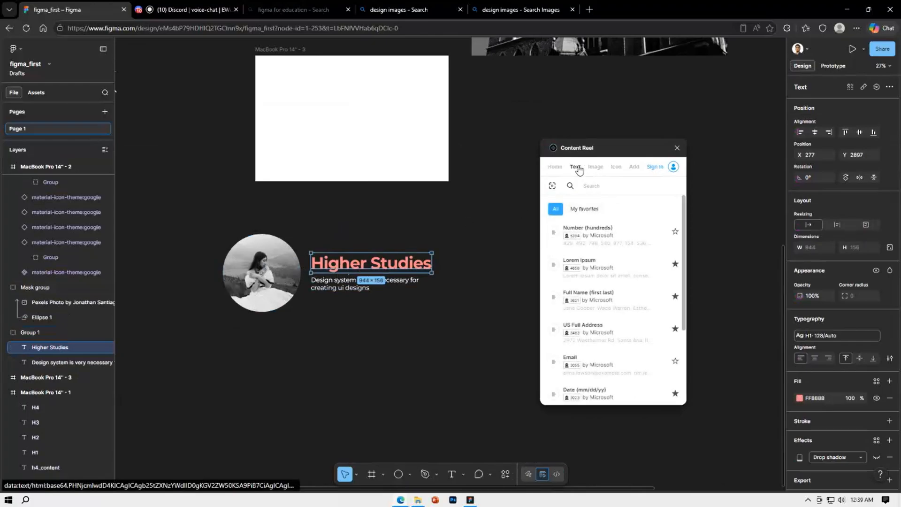
{"action": "left_click", "coordinate": [633, 303]}
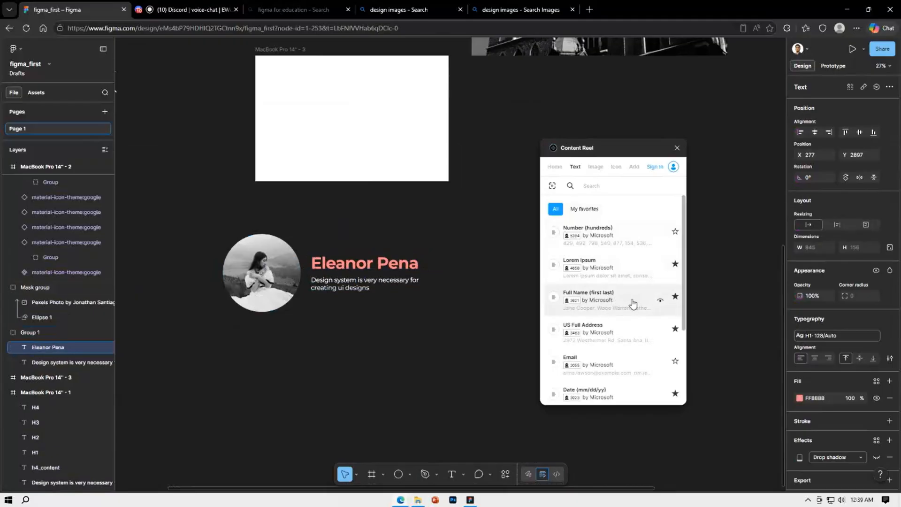
{"action": "left_click", "coordinate": [402, 280]}
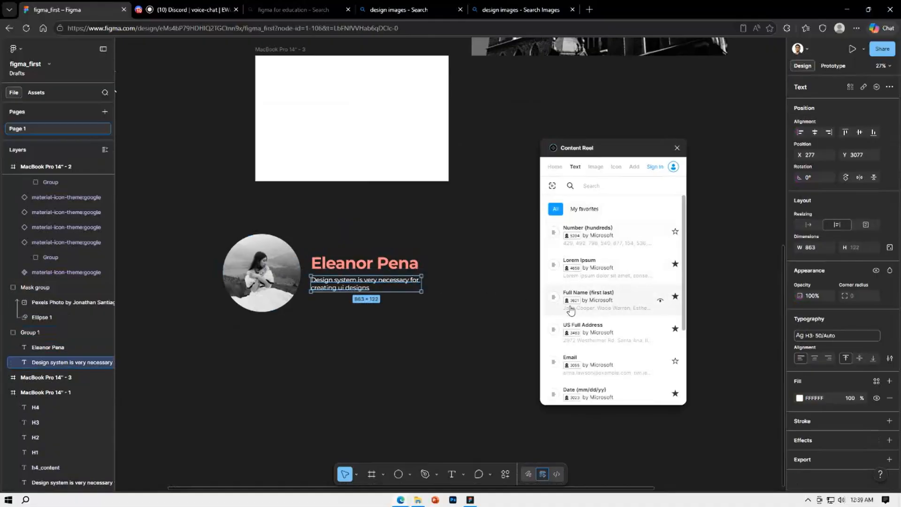
{"action": "left_click", "coordinate": [604, 366]}
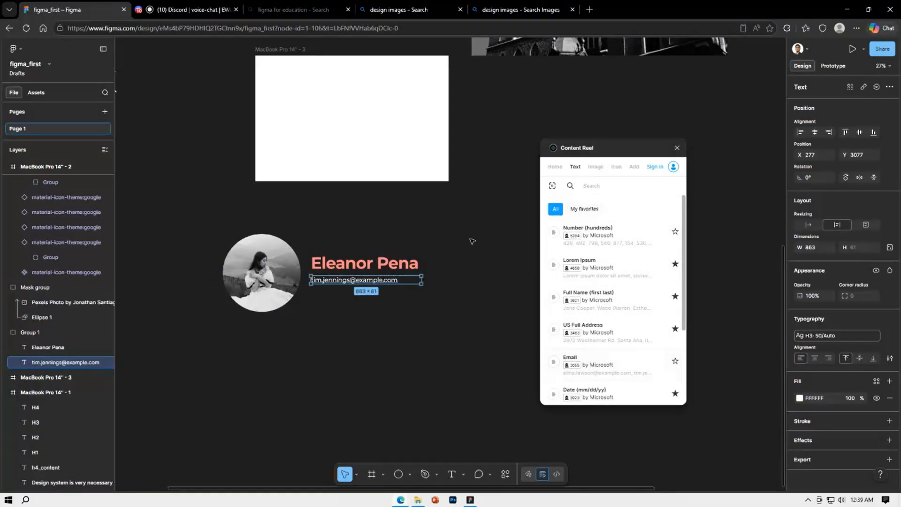
{"action": "left_click", "coordinate": [412, 305]}
Duplicate the profile photo and text group directly below the original, with the photo copy at about X -412, Y 3505
{"action": "left_click_drag", "start_coordinate": [460, 334], "coordinate": [205, 212]}
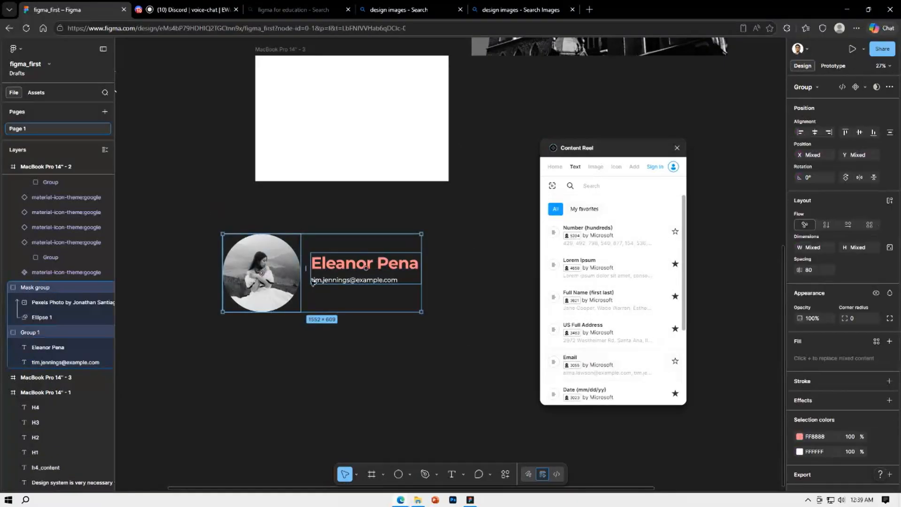
{"action": "left_click_drag", "start_coordinate": [272, 279], "coordinate": [276, 374]}
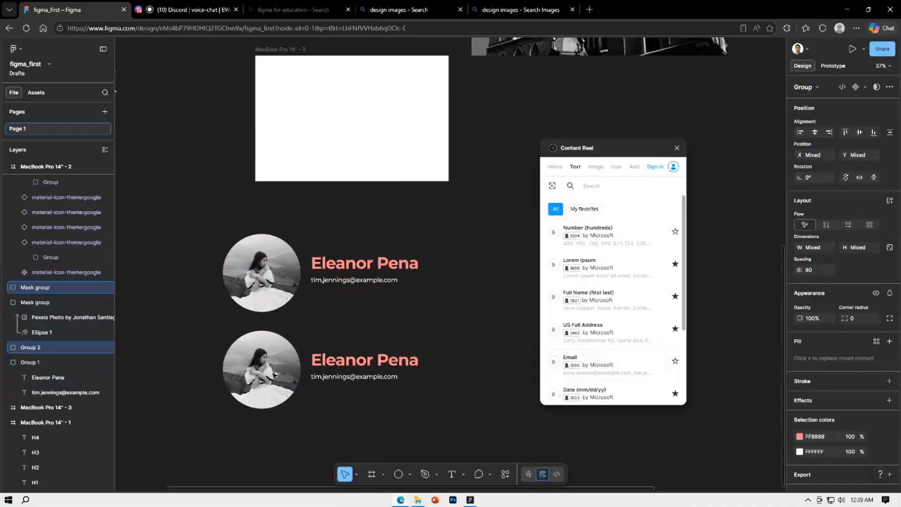
{"action": "left_click", "coordinate": [446, 365]}
Give the duplicated profile a different full name and e-mail using Content Reel's Full Name and Email text sets
{"action": "double_click", "coordinate": [365, 359]}
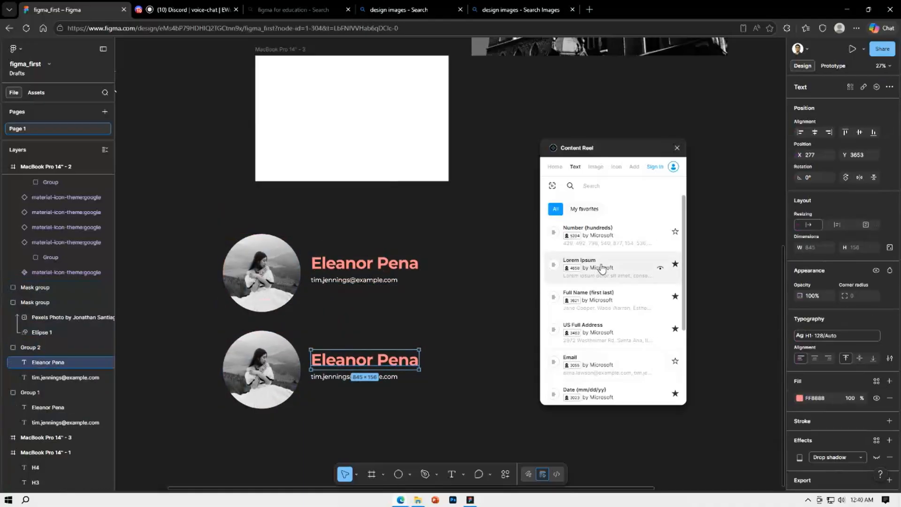
{"action": "left_click", "coordinate": [631, 304]}
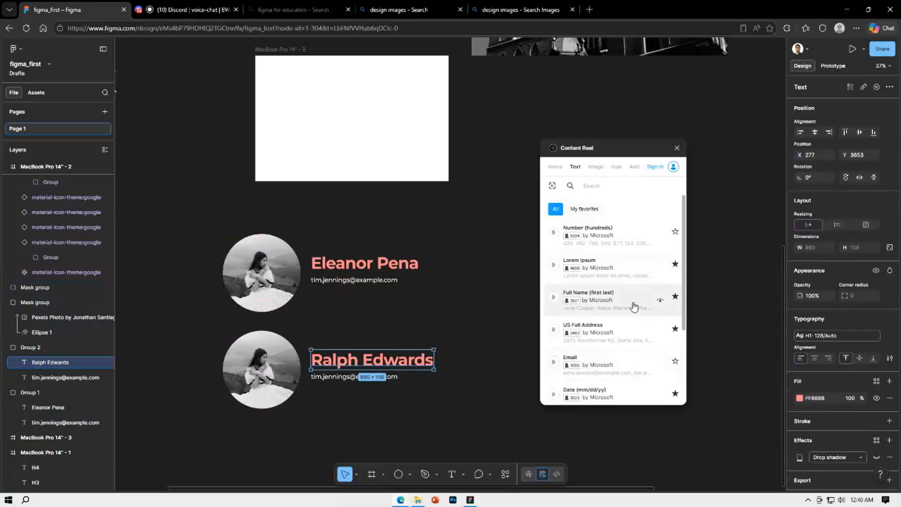
{"action": "left_click", "coordinate": [390, 377]}
{"action": "left_click", "coordinate": [597, 365]}
{"action": "left_click", "coordinate": [442, 346]}
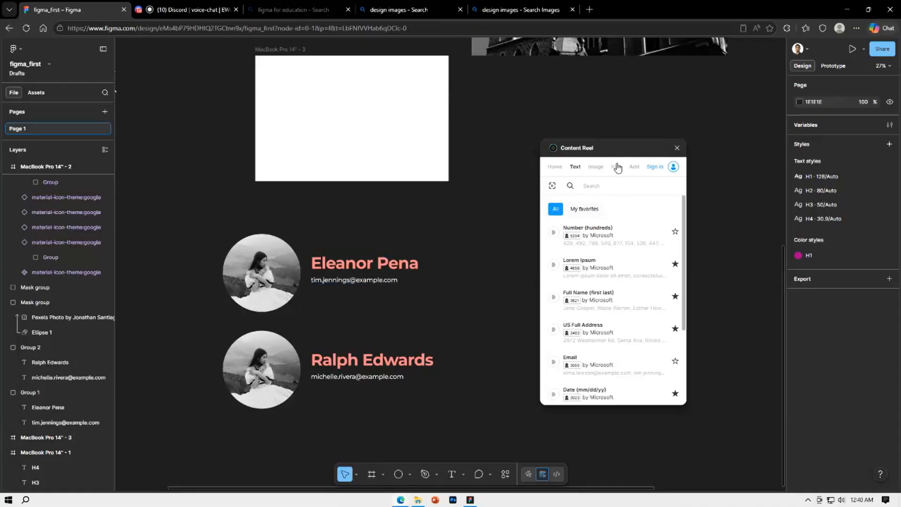
Replace the duplicated profile's masked photo with a Content Reel Avatars image, applying the set a second time for another portrait
{"action": "left_click", "coordinate": [599, 170]}
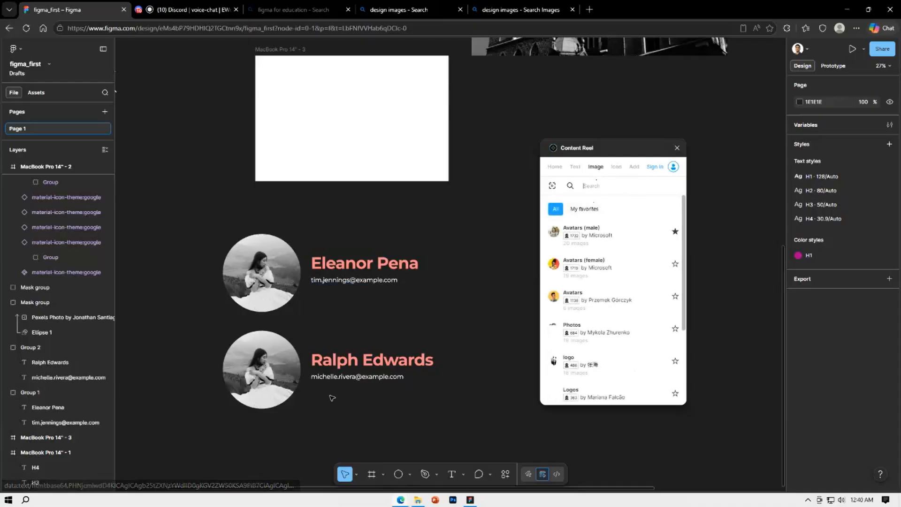
{"action": "left_click", "coordinate": [277, 368]}
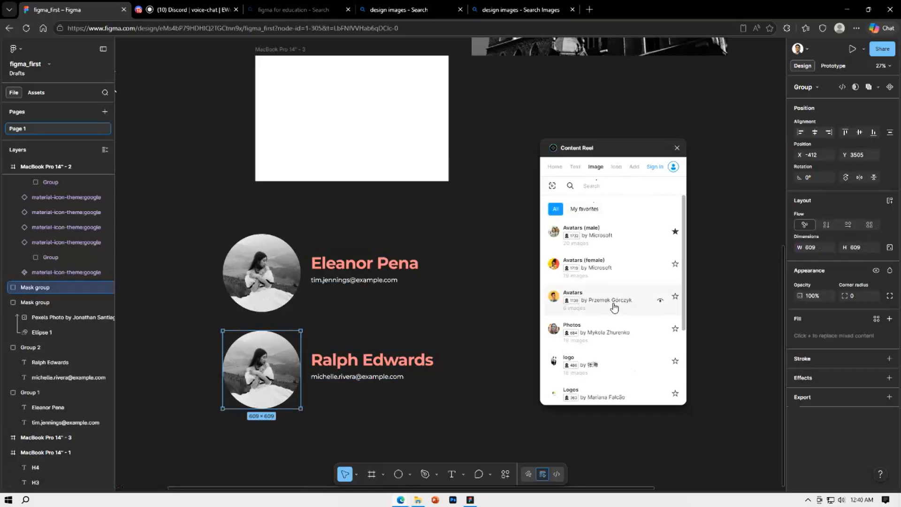
{"action": "left_click", "coordinate": [641, 300]}
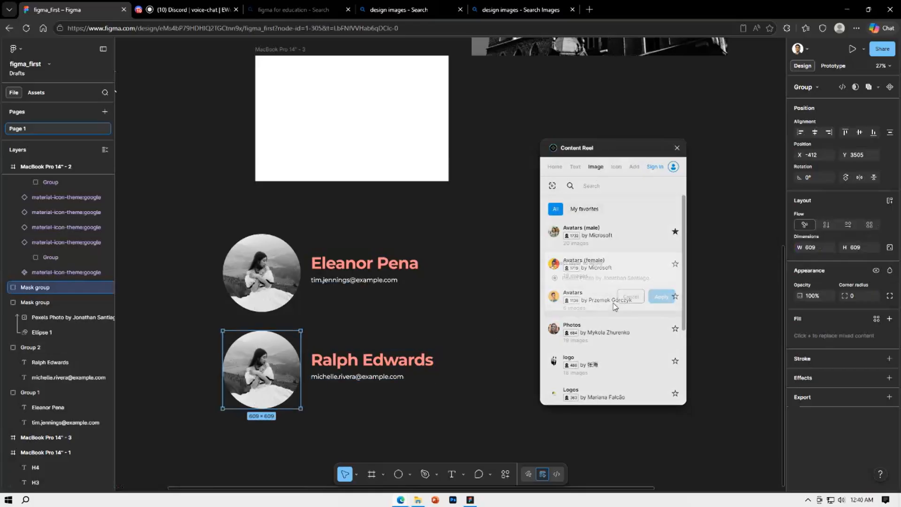
{"action": "left_click", "coordinate": [661, 298]}
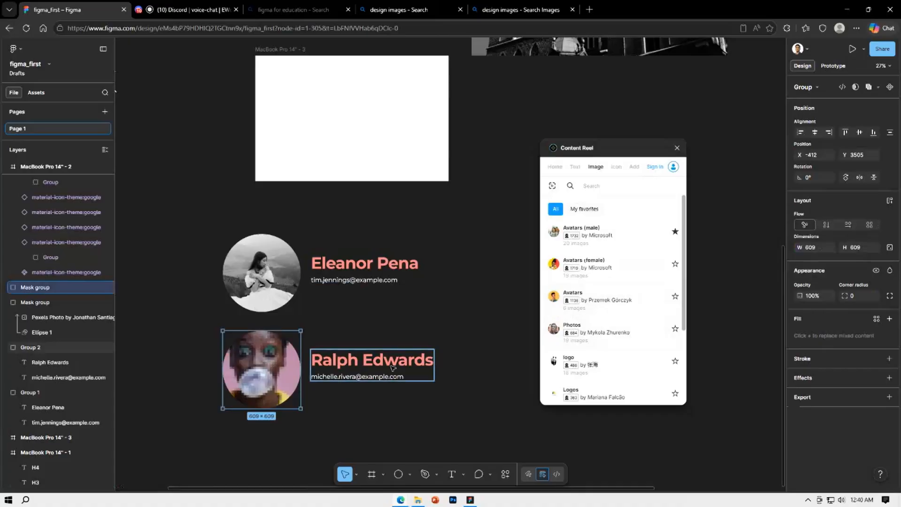
{"action": "left_click", "coordinate": [641, 303]}
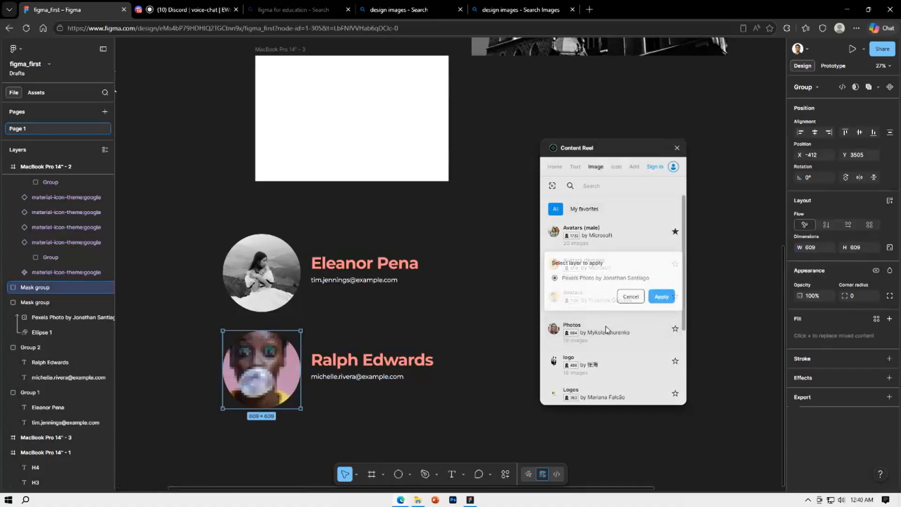
{"action": "left_click", "coordinate": [660, 298]}
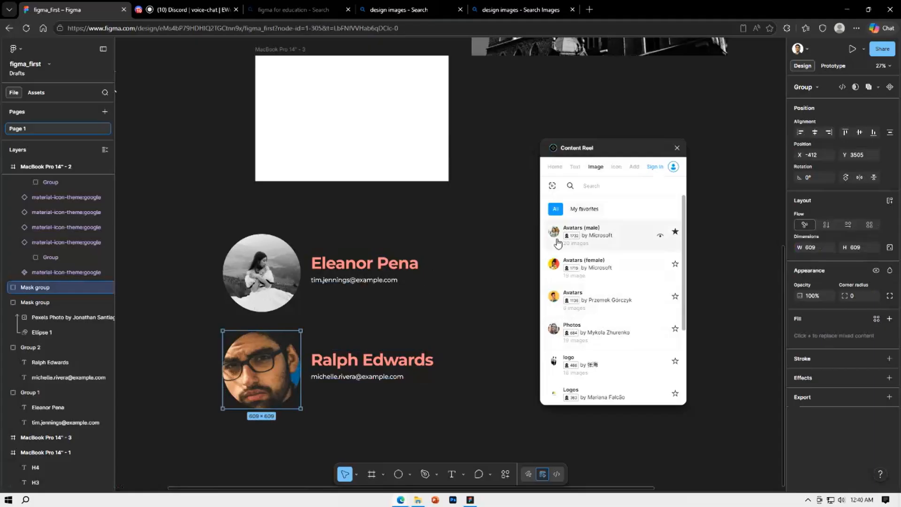
{"action": "left_click", "coordinate": [456, 313]}
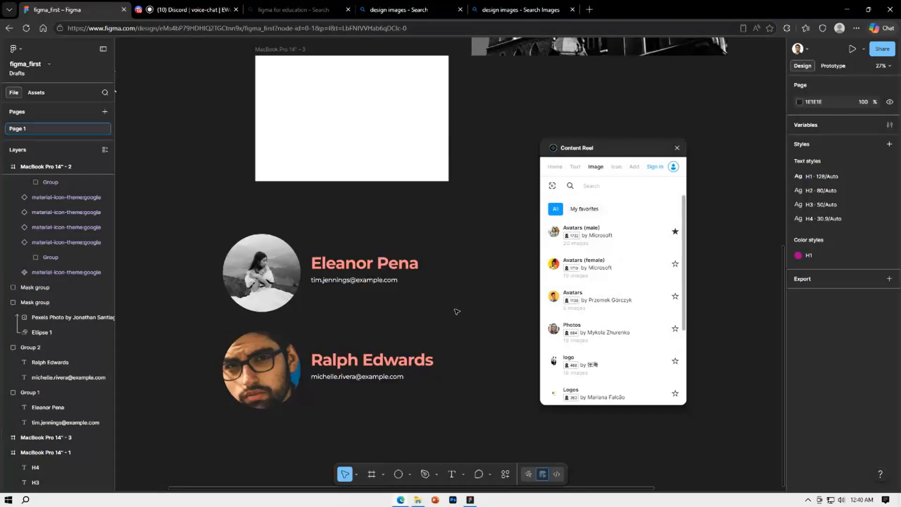
Open Content Reel's logo image set and try to apply the panda logo to the duplicated profile's masked photo
{"action": "left_click", "coordinate": [622, 366]}
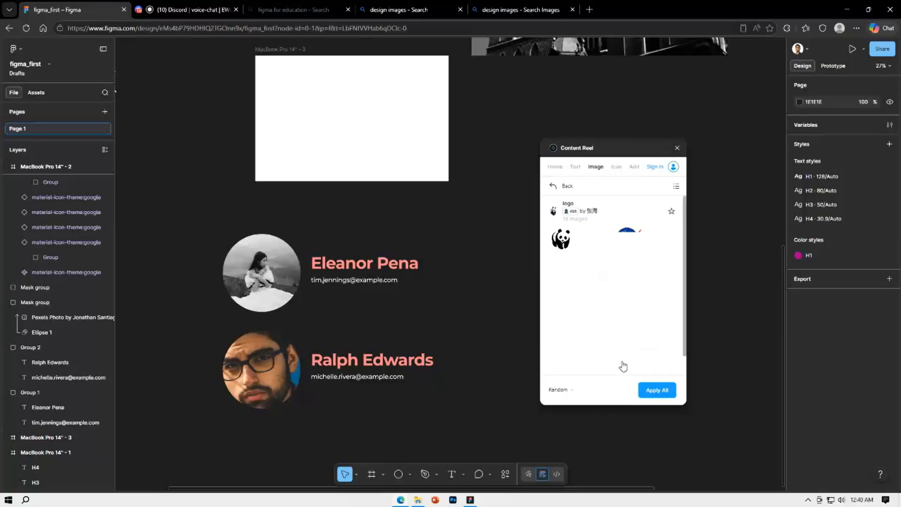
{"action": "left_click", "coordinate": [567, 247]}
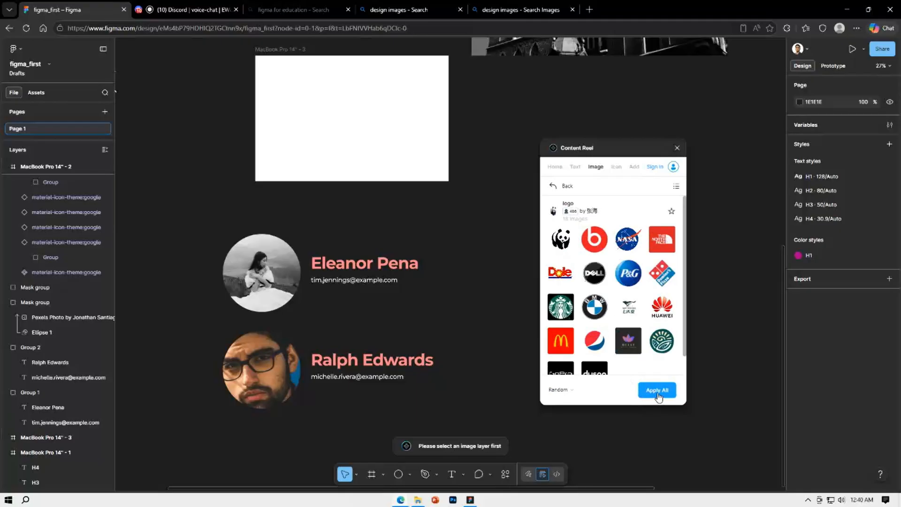
{"action": "left_click", "coordinate": [261, 369]}
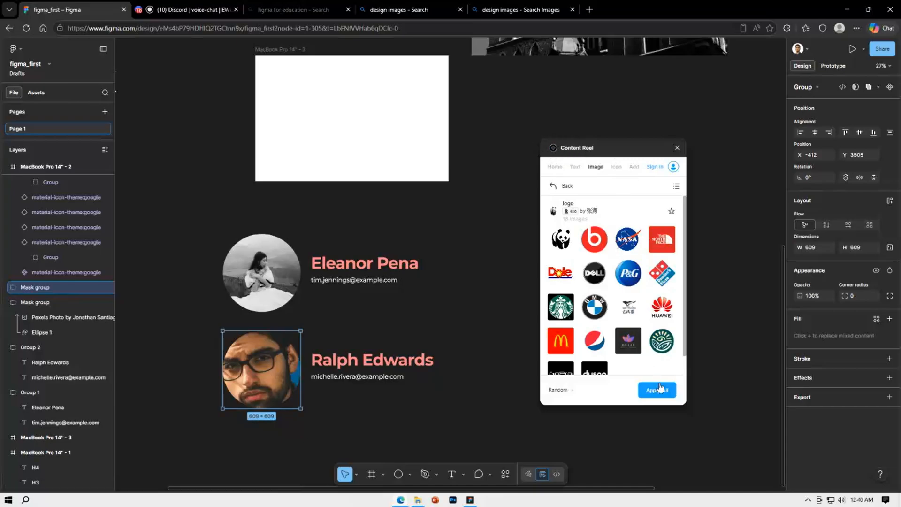
{"action": "left_click", "coordinate": [563, 243]}
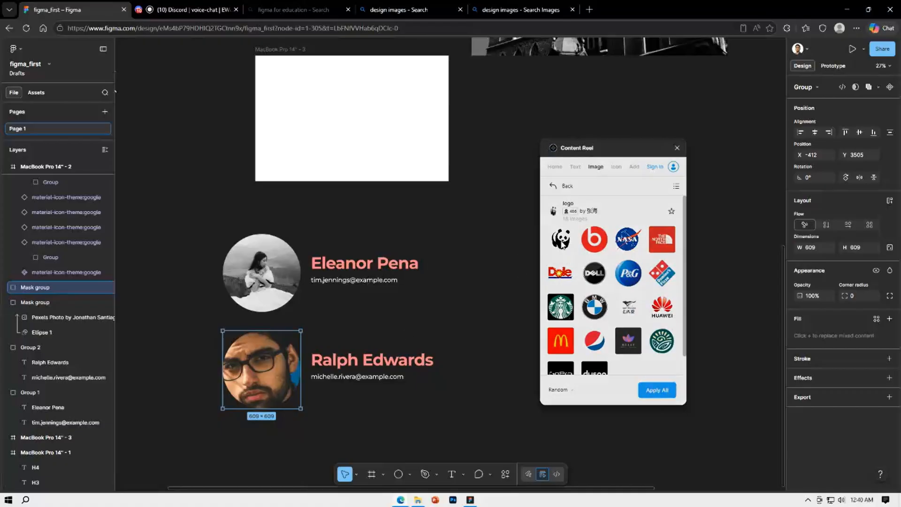
{"action": "left_click", "coordinate": [661, 295]}
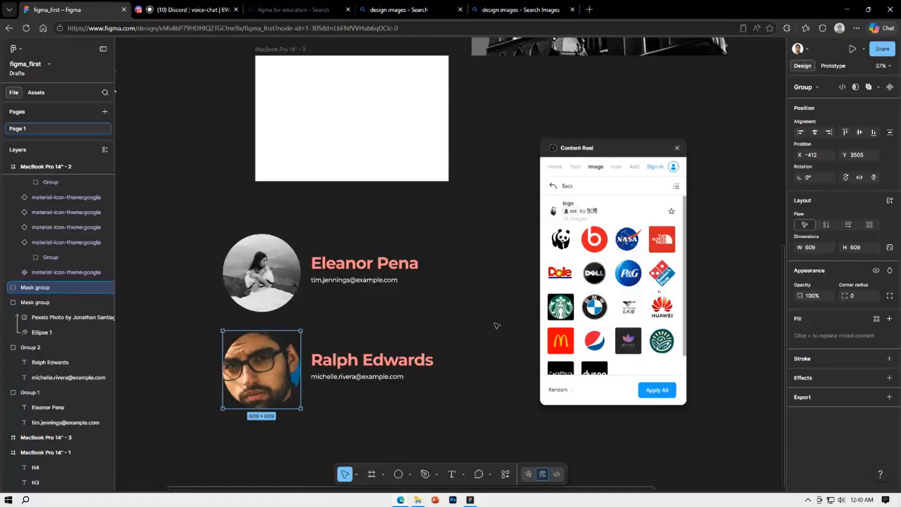
Replace the duplicated profile's masked photo with a random image from Content Reel's logo set, applied to the Pexels photo layer
{"action": "left_click", "coordinate": [628, 339]}
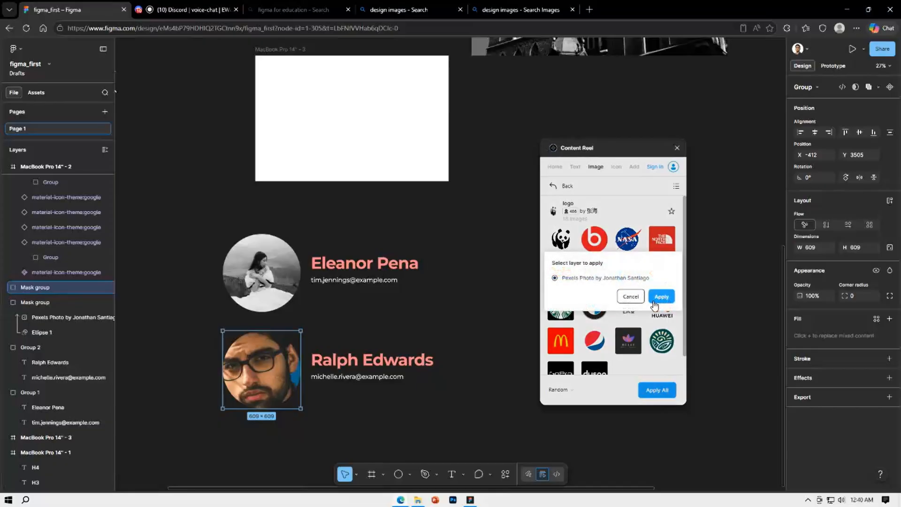
{"action": "left_click", "coordinate": [661, 296]}
{"action": "left_click", "coordinate": [661, 390]}
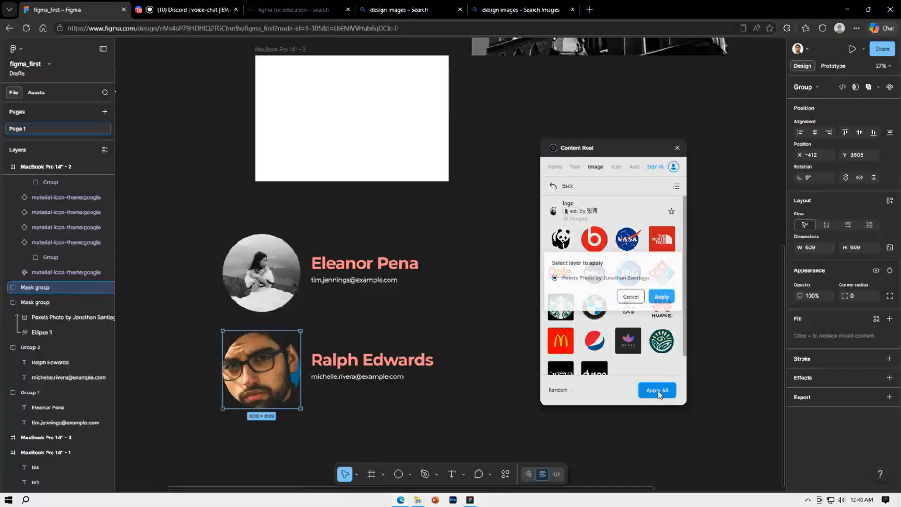
{"action": "left_click", "coordinate": [655, 296]}
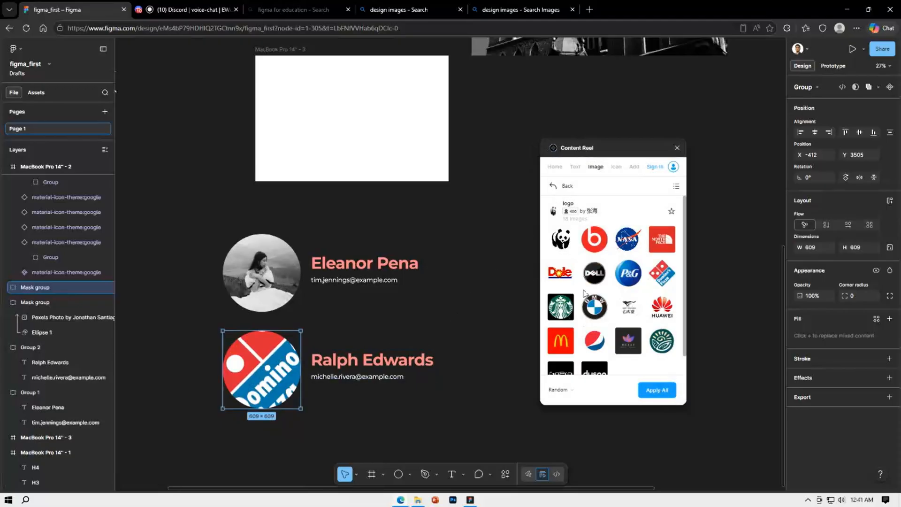
Try to apply the panda and BMW logos individually to the duplicated profile's masked photo, cancelling the layer choice at the end
{"action": "left_click", "coordinate": [569, 242]}
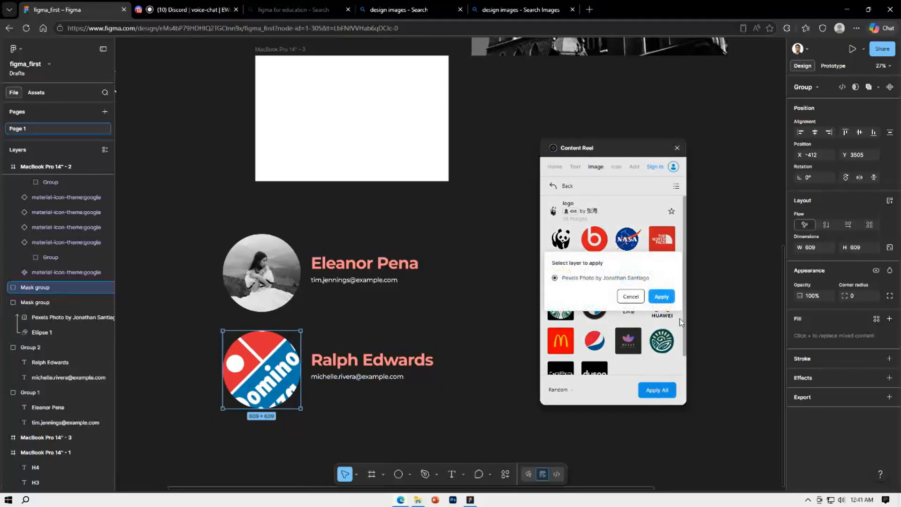
{"action": "left_click", "coordinate": [663, 297]}
{"action": "left_click", "coordinate": [595, 312]}
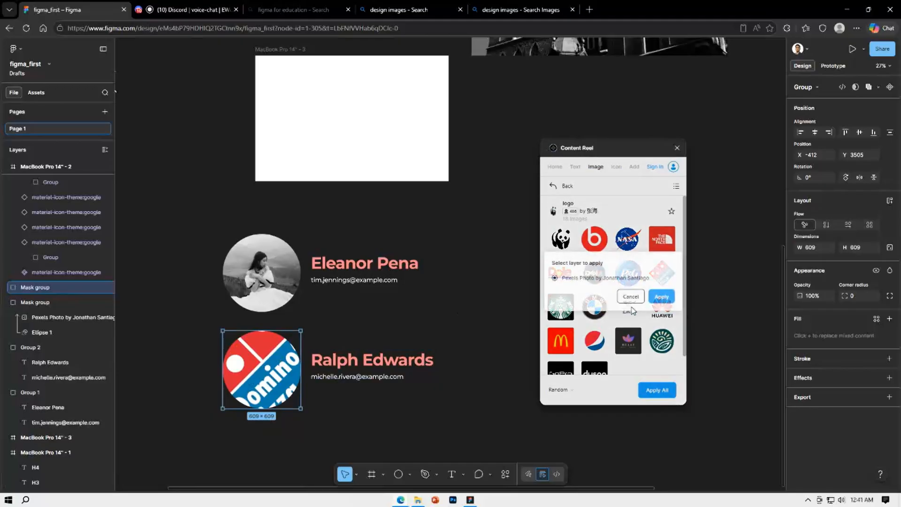
{"action": "left_click", "coordinate": [664, 297]}
{"action": "left_click", "coordinate": [656, 390]}
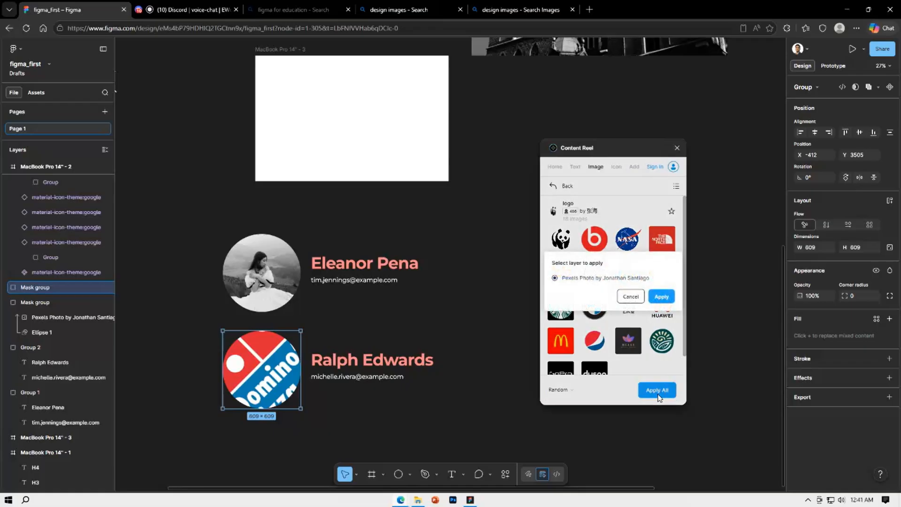
{"action": "left_click", "coordinate": [631, 297]}
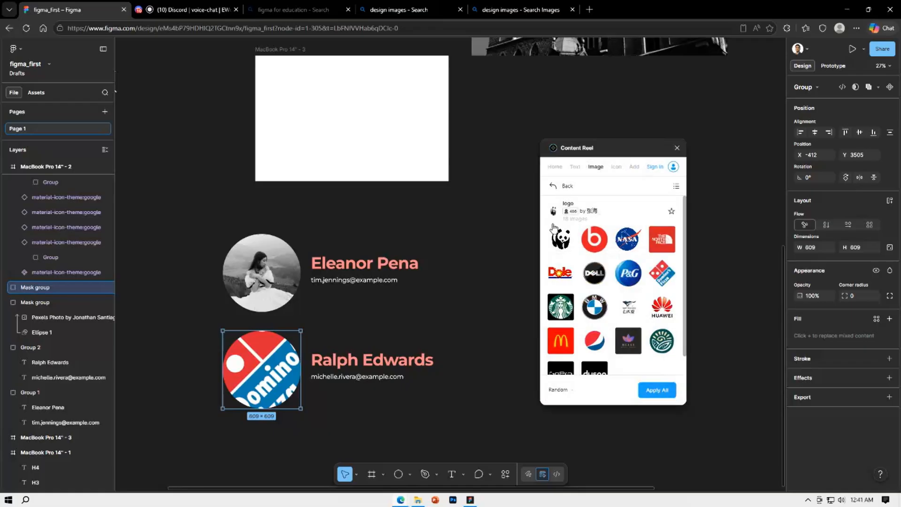
Fill the duplicated profile's name text from Content Reel's US Full Address set, and replace it using the Full Name (first last) set
{"action": "left_click", "coordinate": [555, 188]}
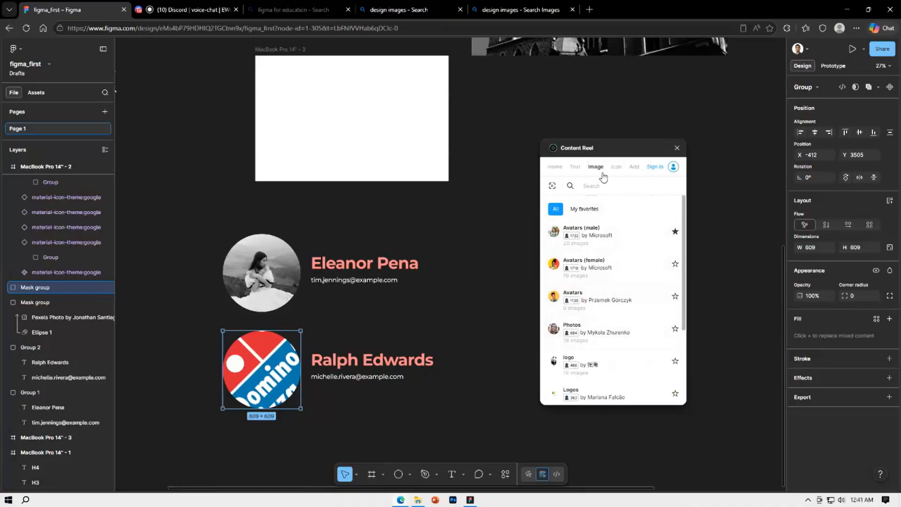
{"action": "left_click", "coordinate": [578, 169]}
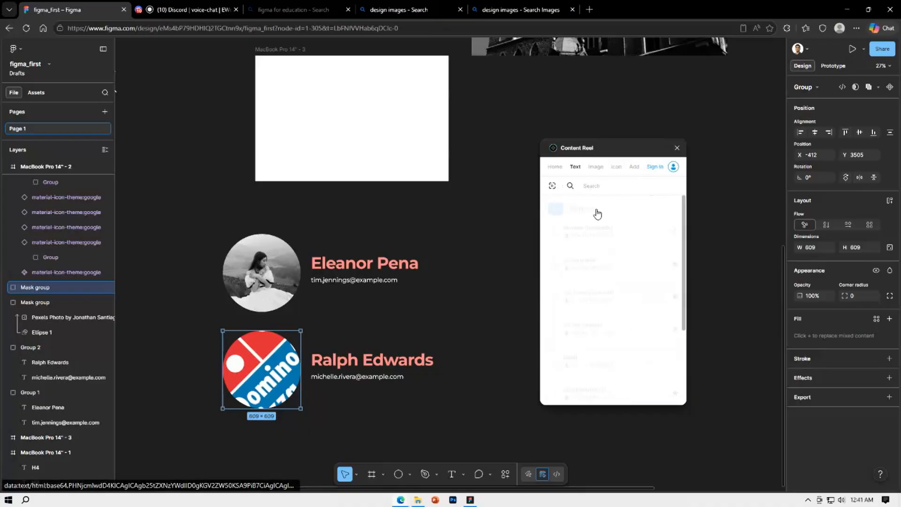
{"action": "double_click", "coordinate": [361, 362]}
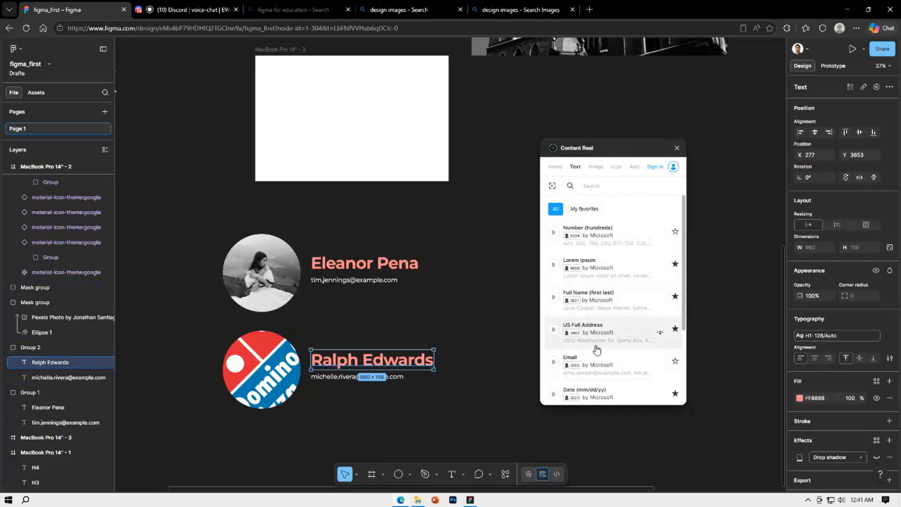
{"action": "left_click", "coordinate": [614, 330]}
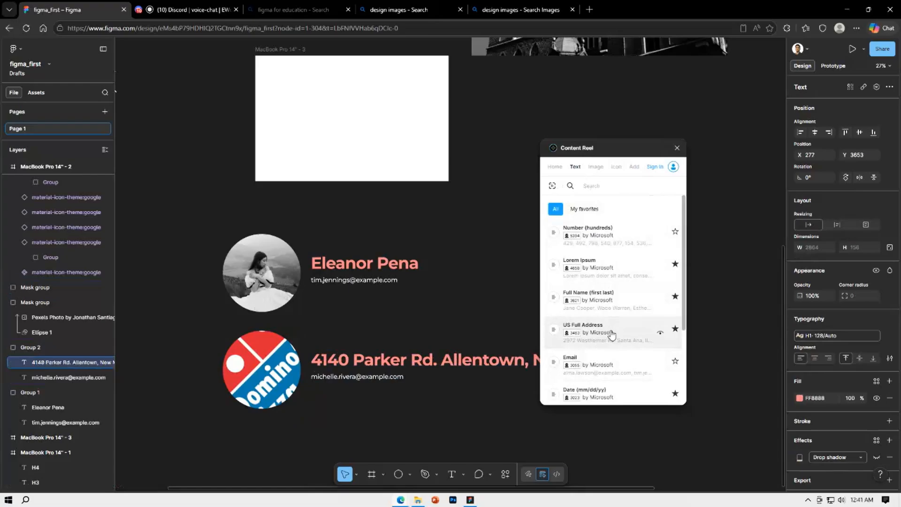
{"action": "left_click", "coordinate": [607, 300]}
{"action": "left_click", "coordinate": [445, 362]}
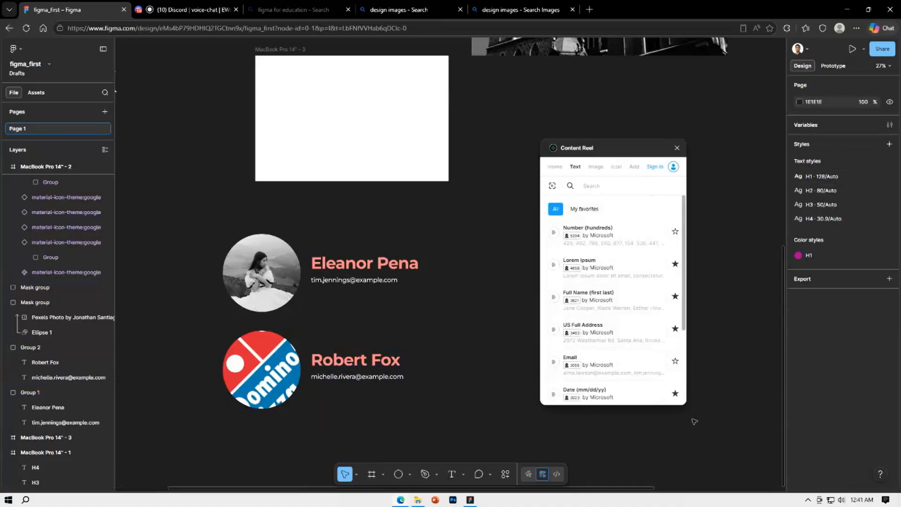
Replace the duplicated profile's e-mail text with a phone number from Content Reel's US Phone Number set
{"action": "scroll", "coordinate": [596, 343], "scroll_direction": "down", "scroll_amount": 3}
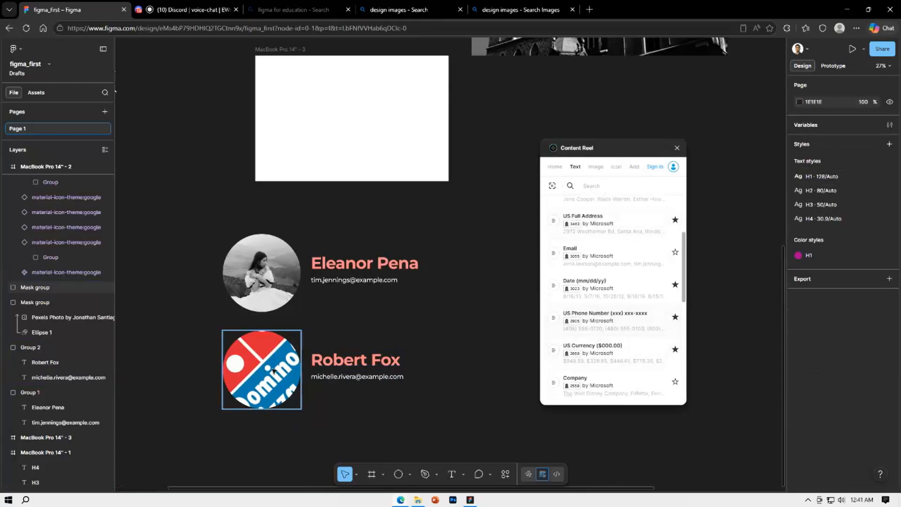
{"action": "left_click", "coordinate": [355, 361]}
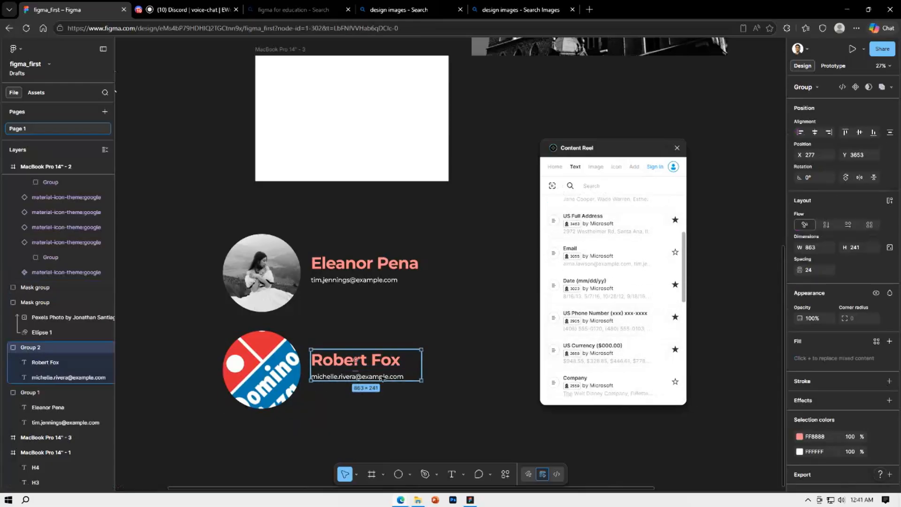
{"action": "double_click", "coordinate": [381, 378]}
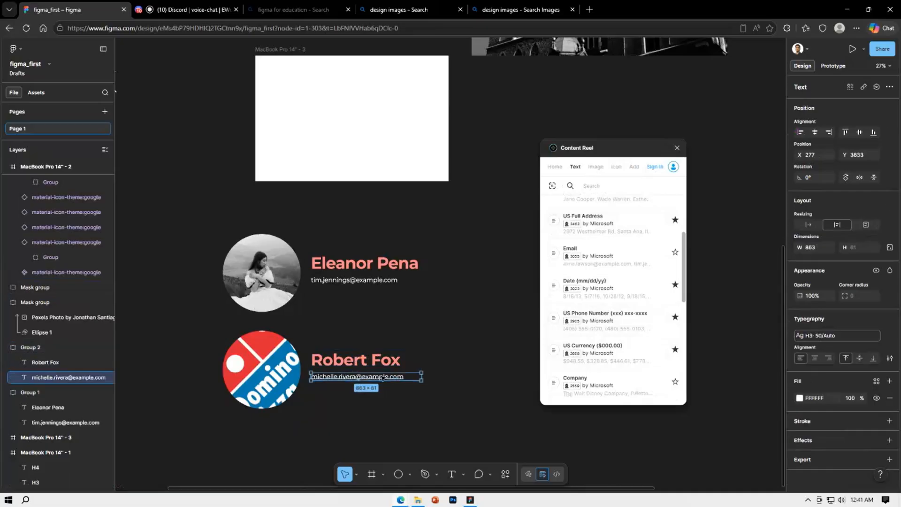
{"action": "left_click", "coordinate": [621, 319]}
{"action": "left_click", "coordinate": [442, 385]}
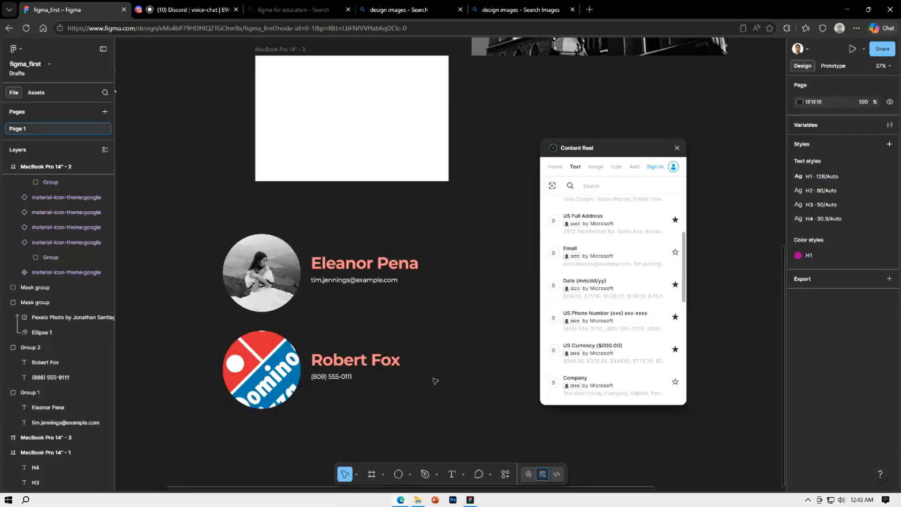
Close Content Reel and examine the list of available plugins through plugin management
{"action": "left_click", "coordinate": [677, 148]}
{"action": "right_click", "coordinate": [527, 194]}
{"action": "mouse_move", "coordinate": [554, 271]}
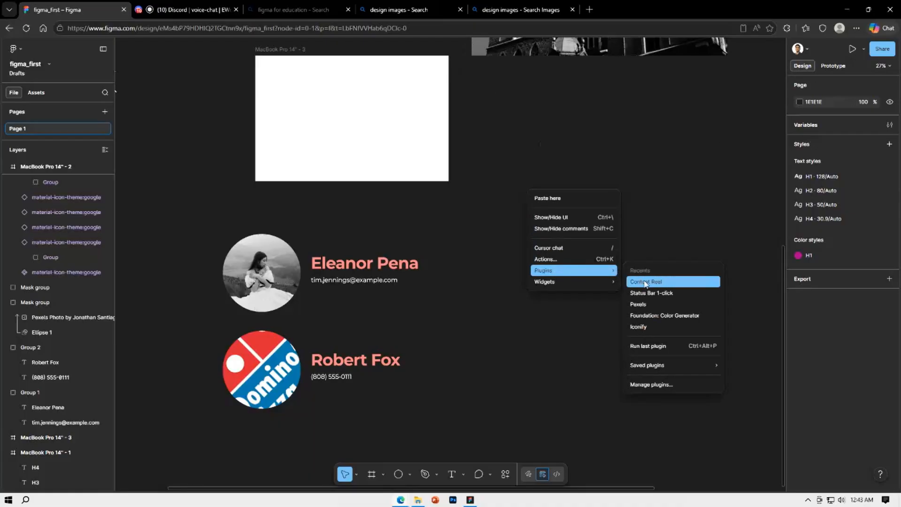
{"action": "left_click", "coordinate": [652, 384]}
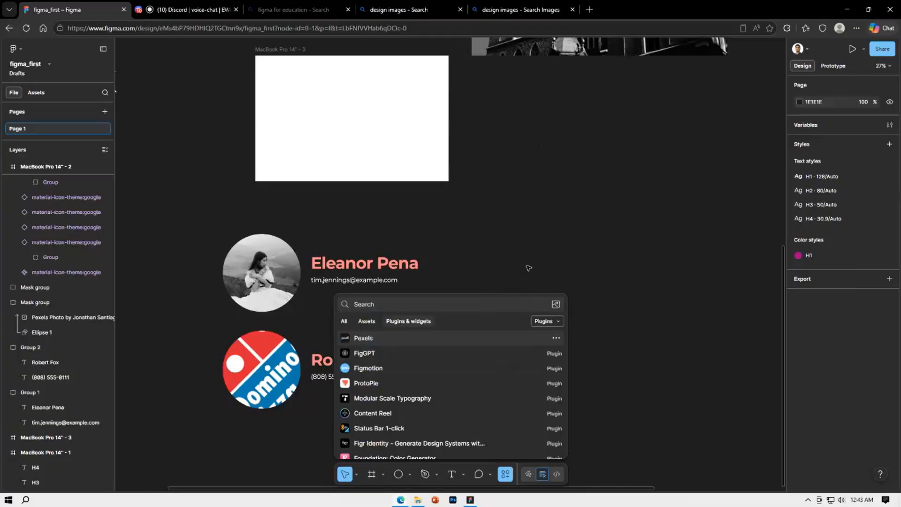
{"action": "scroll", "coordinate": [476, 359], "scroll_direction": "down", "scroll_amount": 2}
{"action": "scroll", "coordinate": [475, 361], "scroll_direction": "down", "scroll_amount": 2}
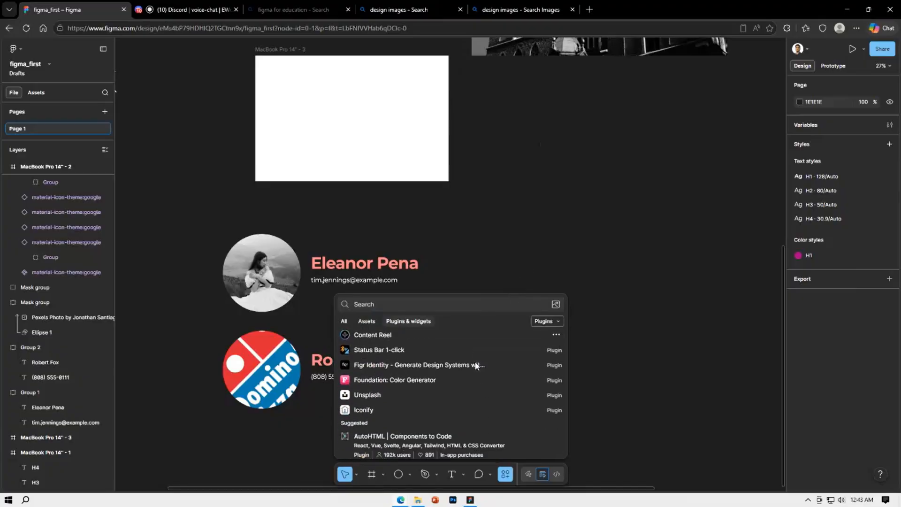
{"action": "scroll", "coordinate": [474, 361], "scroll_direction": "up", "scroll_amount": 4}
{"action": "scroll", "coordinate": [474, 361], "scroll_direction": "down", "scroll_amount": 3}
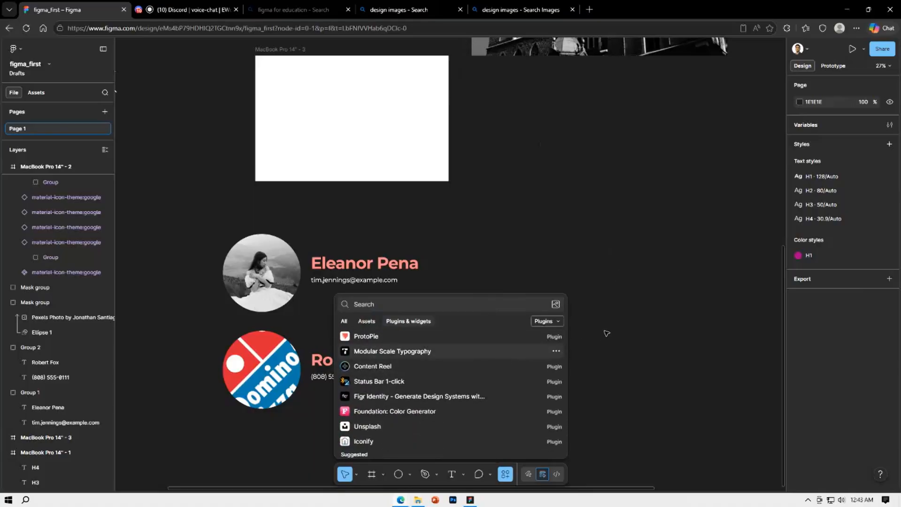
{"action": "scroll", "coordinate": [470, 354], "scroll_direction": "up", "scroll_amount": 3}
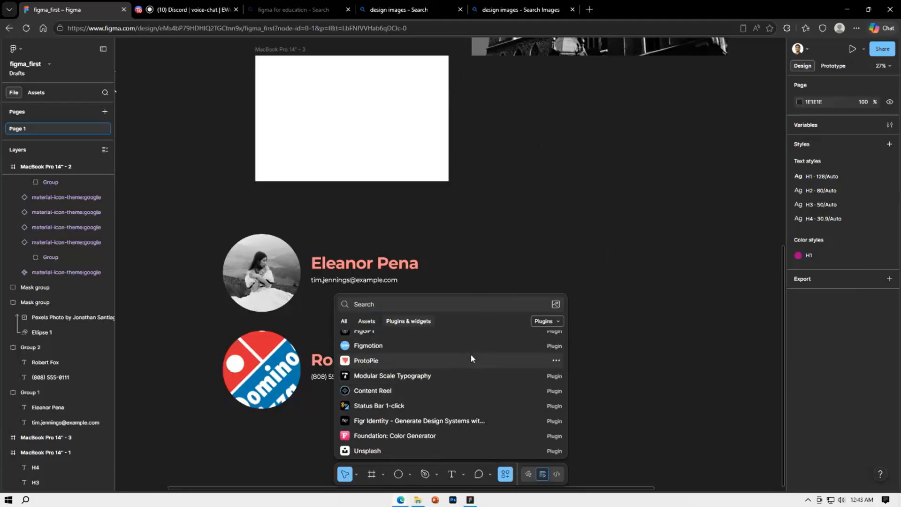
{"action": "left_click", "coordinate": [564, 256]}
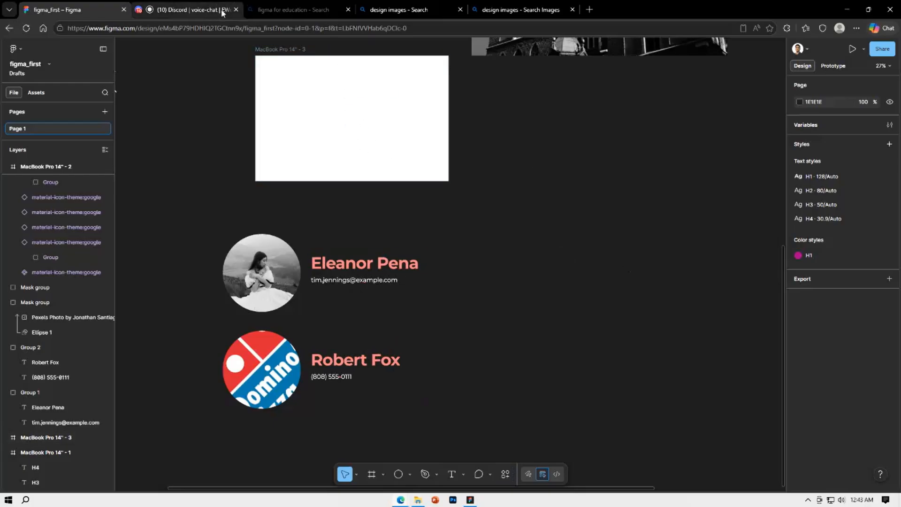
End the class's Discord screen share, leave the voice-chat channel and close Discord
{"action": "left_click", "coordinate": [237, 9]}
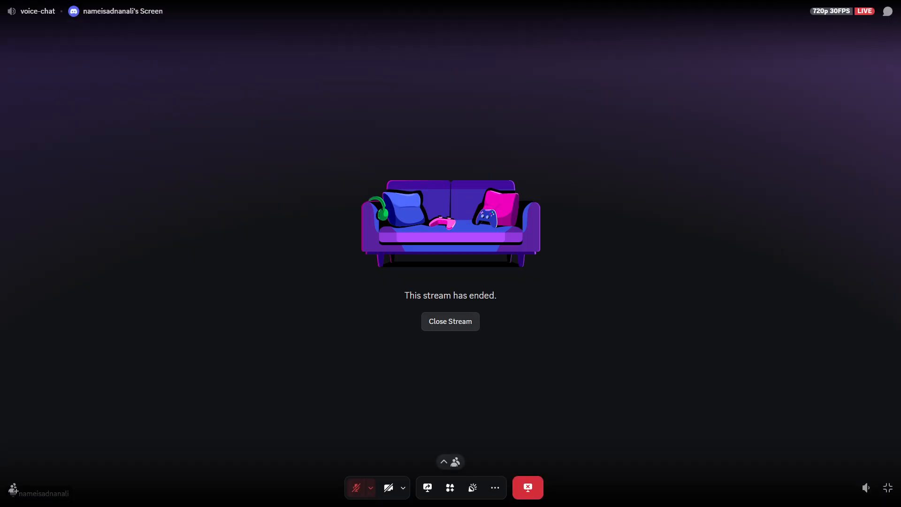
{"action": "left_click", "coordinate": [450, 321]}
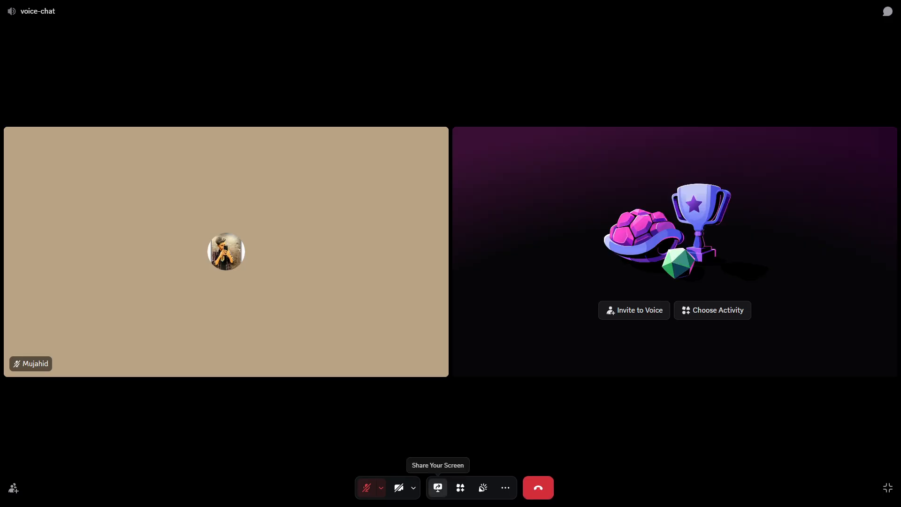
{"action": "left_click", "coordinate": [539, 488]}
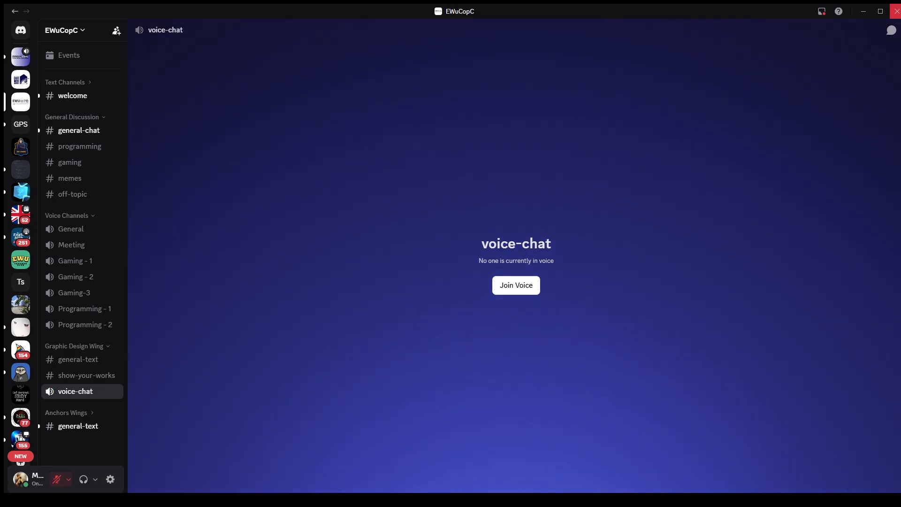
{"action": "left_click", "coordinate": [897, 11]}
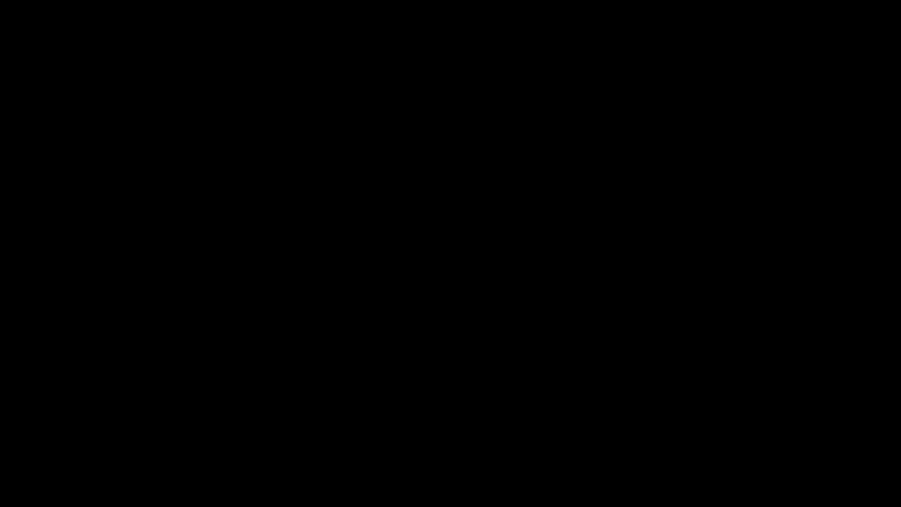